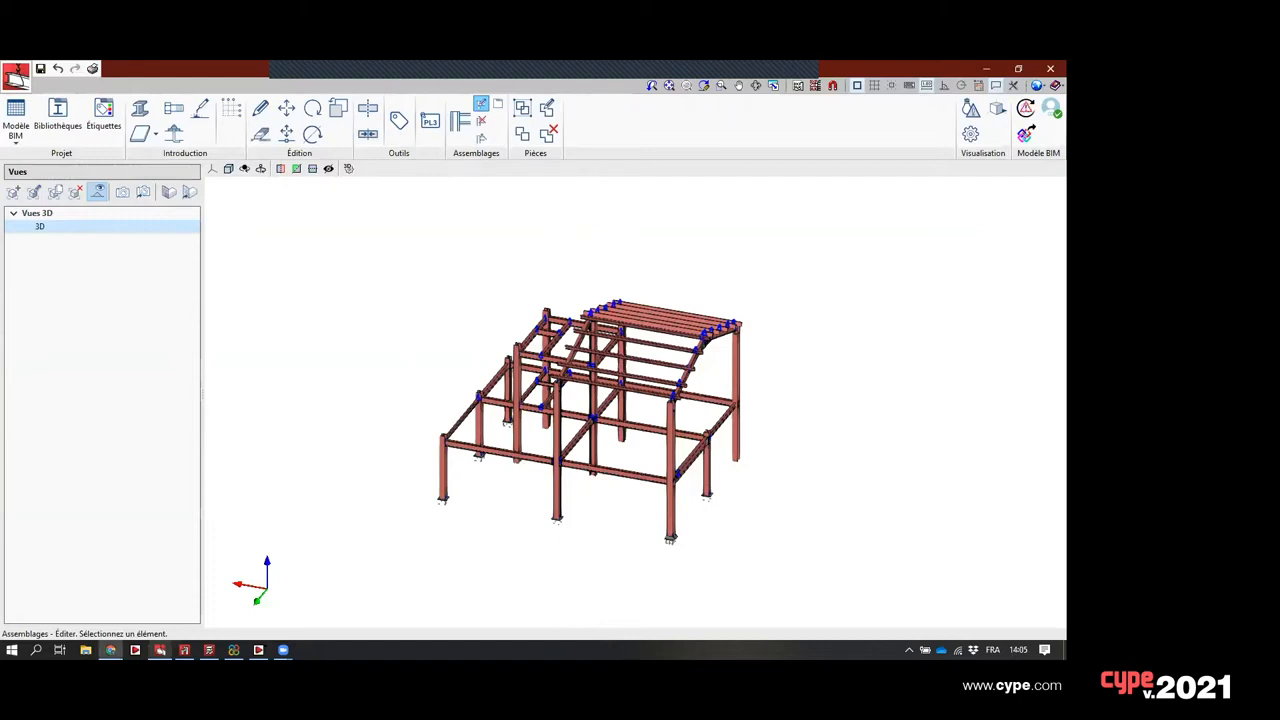
- Switch to the browser and view the StruBIM Steel (Free Launch Edition) page in the BIMserver.center store
click(110, 650)
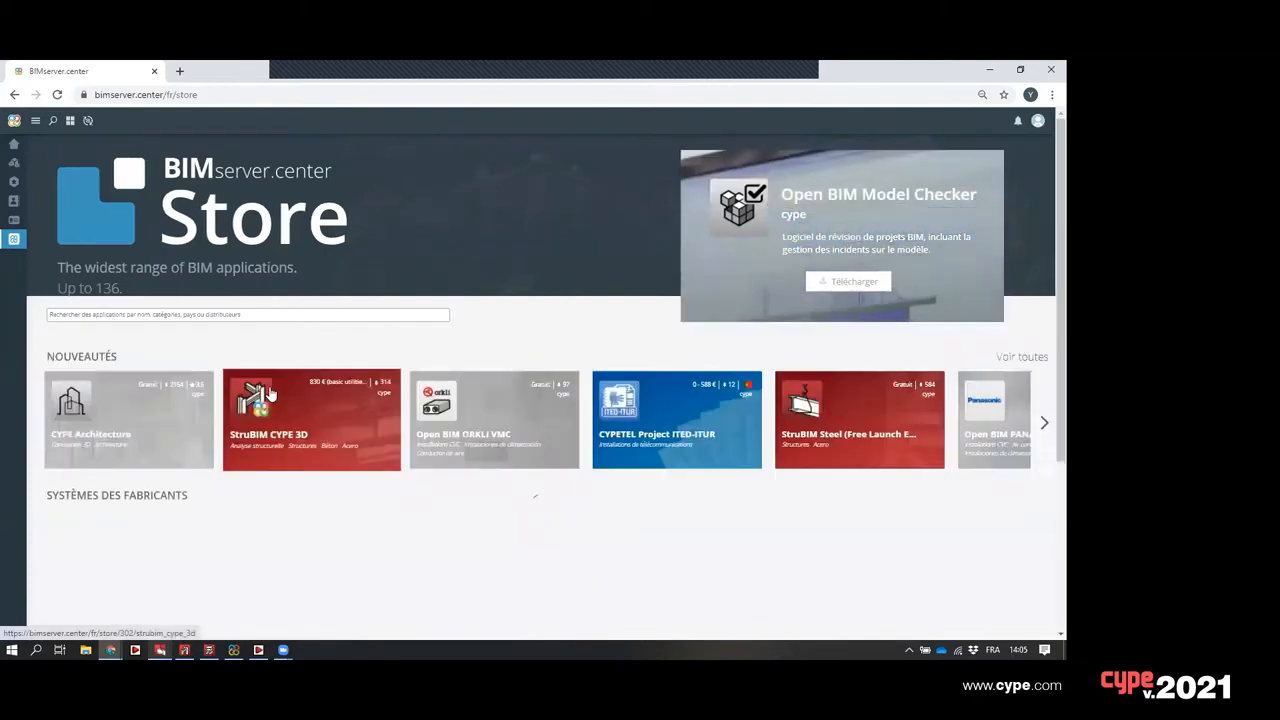
click(270, 395)
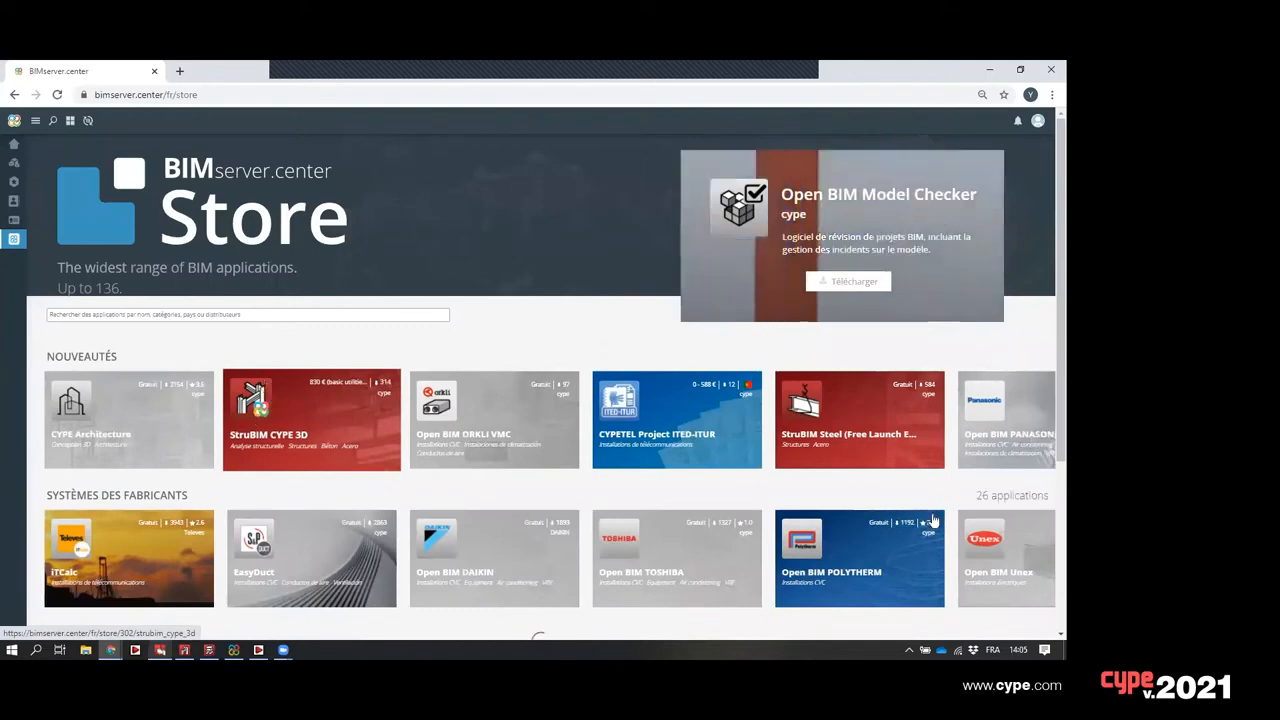
click(850, 418)
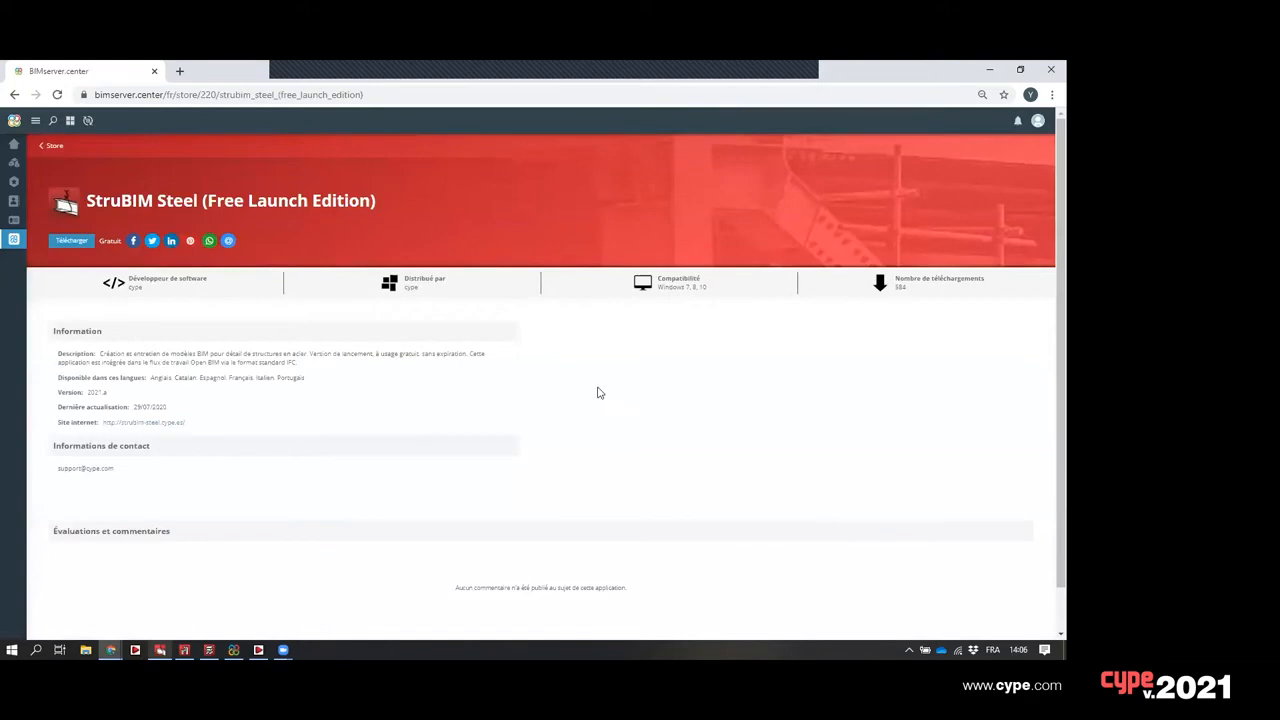
- Return to the steel structure model and review the view types offered for a new view, without creating one
click(989, 69)
scroll(434, 420, up, 5)
scroll(409, 420, down, 4)
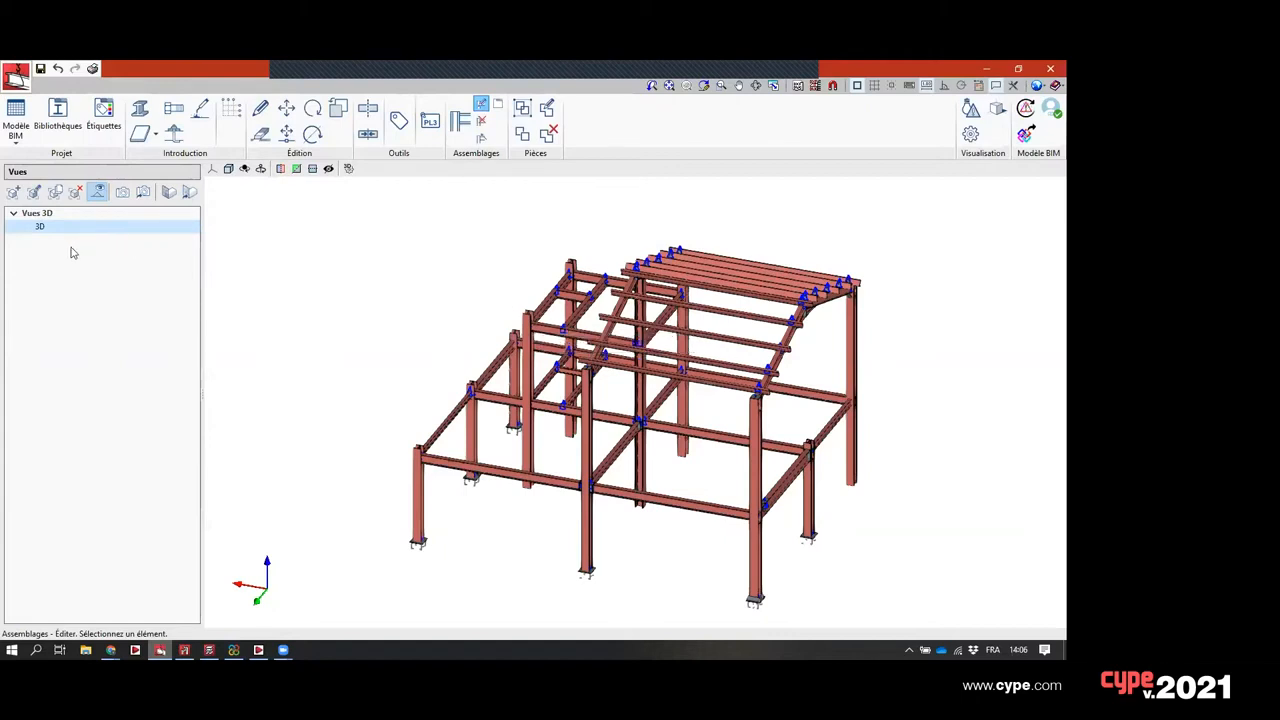
click(13, 191)
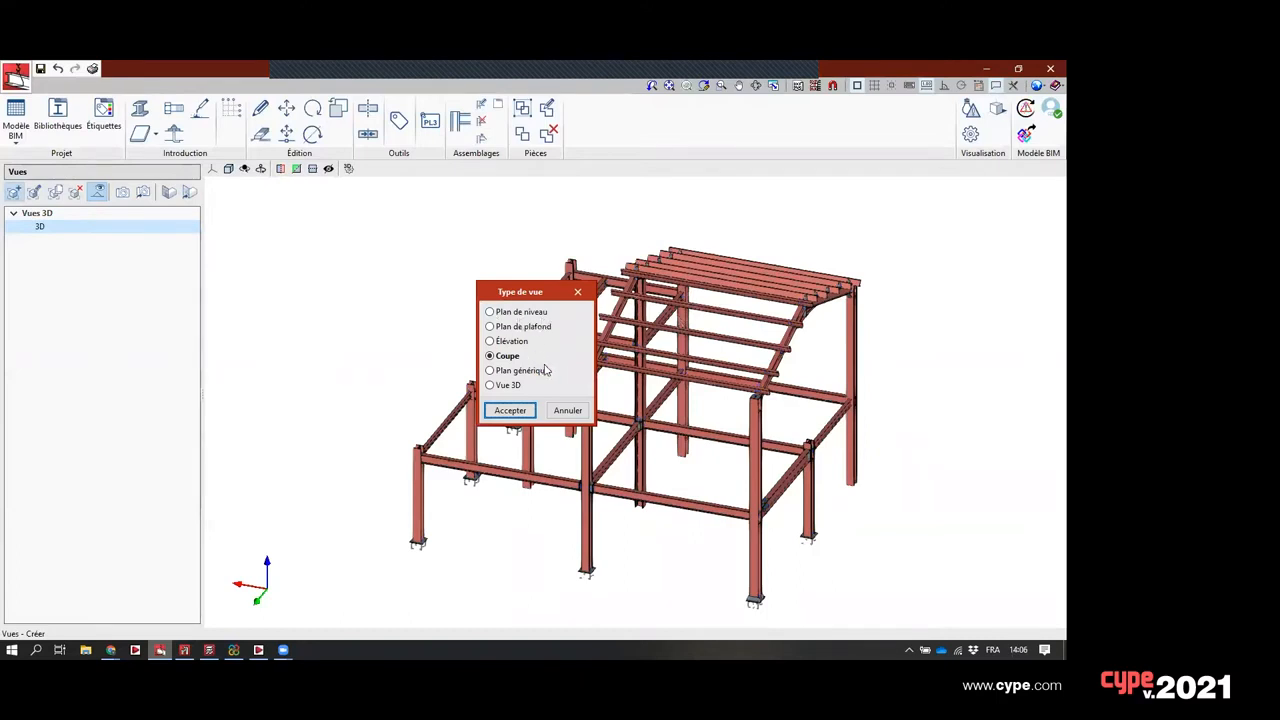
click(578, 292)
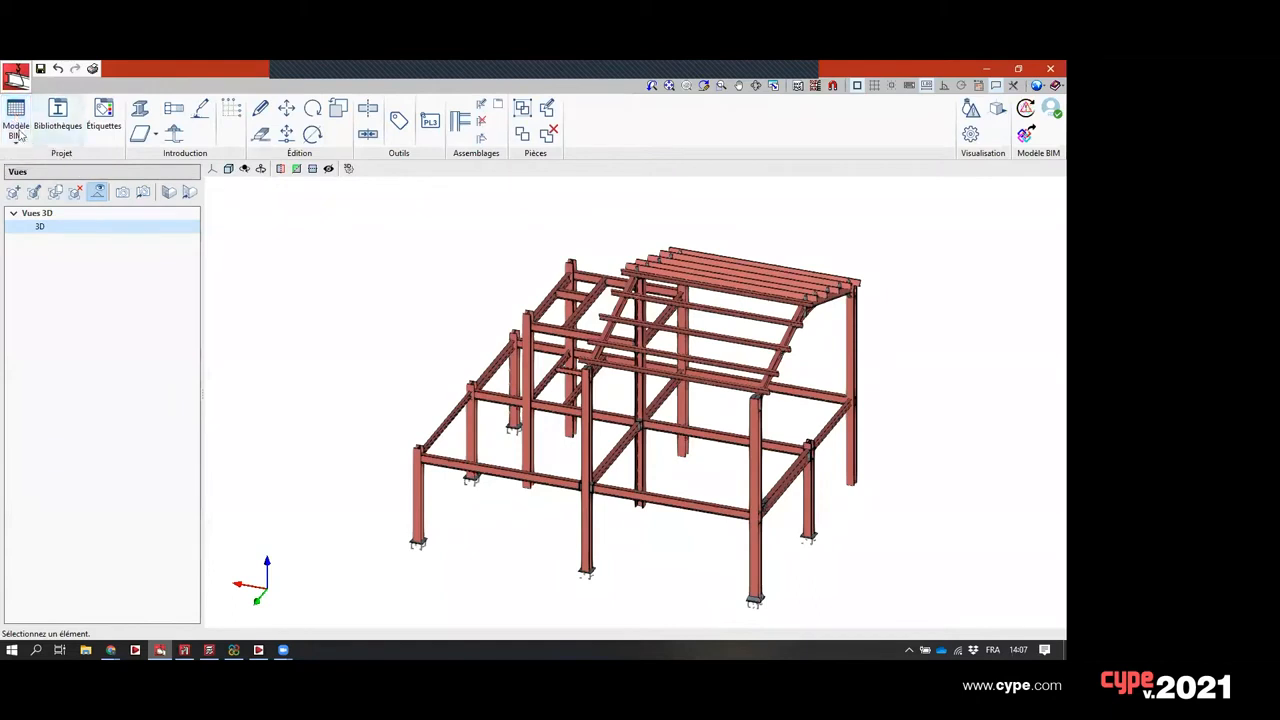
- Open the BIM model's profile table full-screen, look through its rows and close it without changes
click(16, 130)
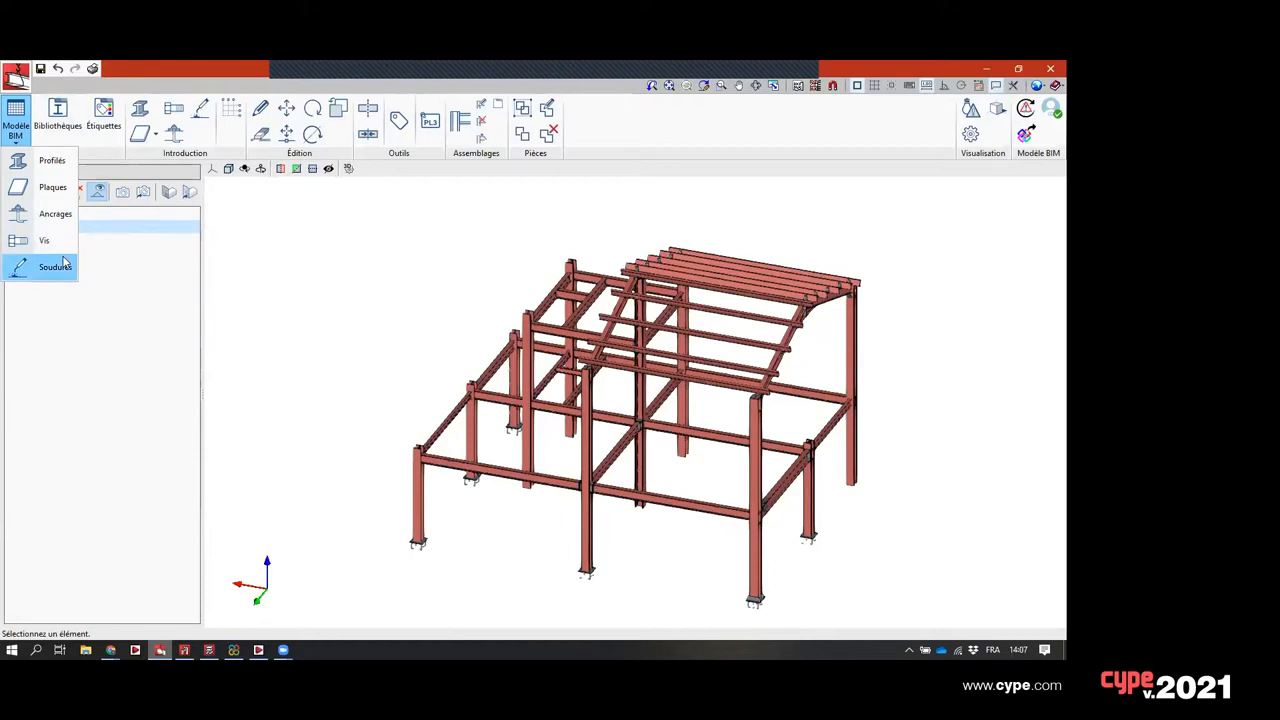
click(52, 161)
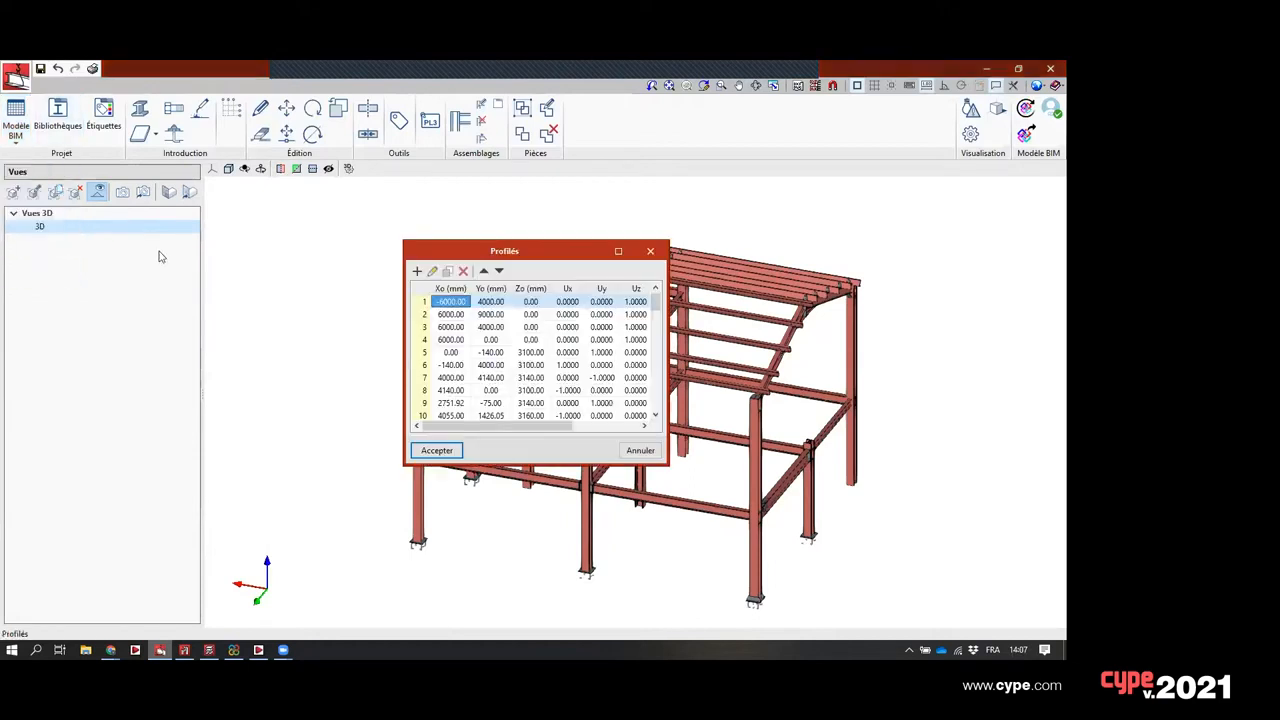
click(619, 251)
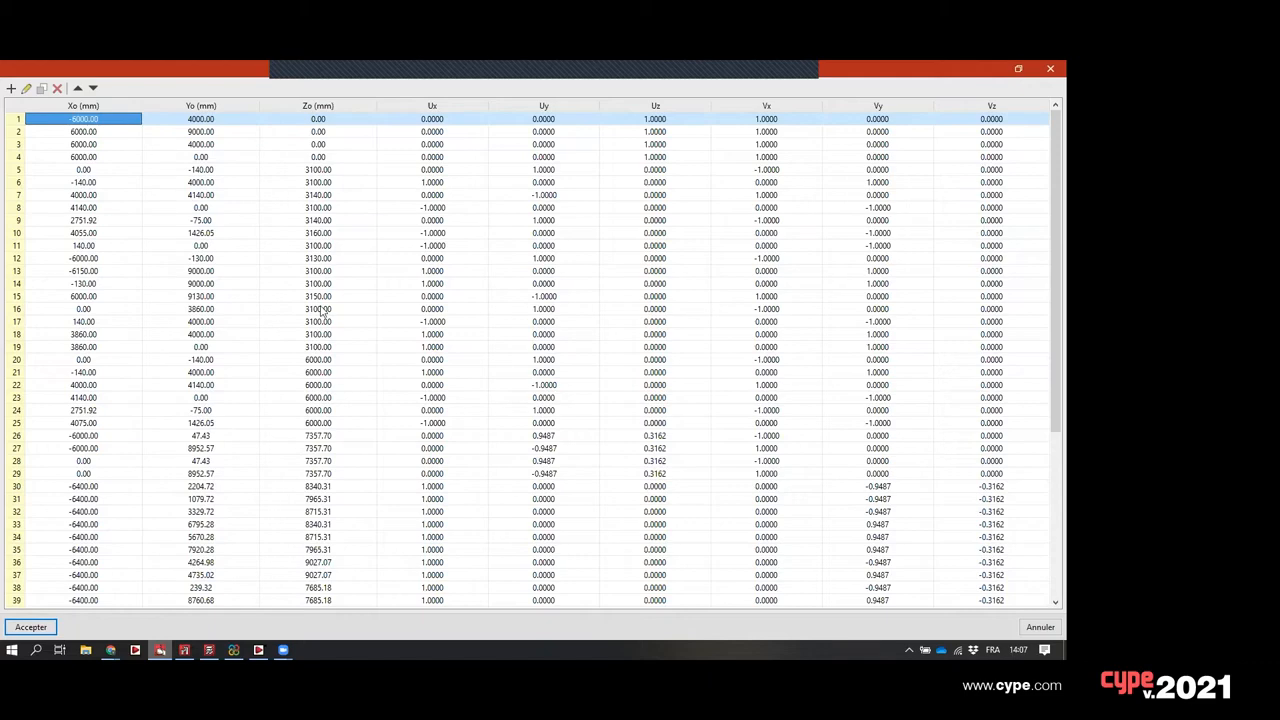
scroll(290, 312, down, 8)
scroll(325, 312, up, 8)
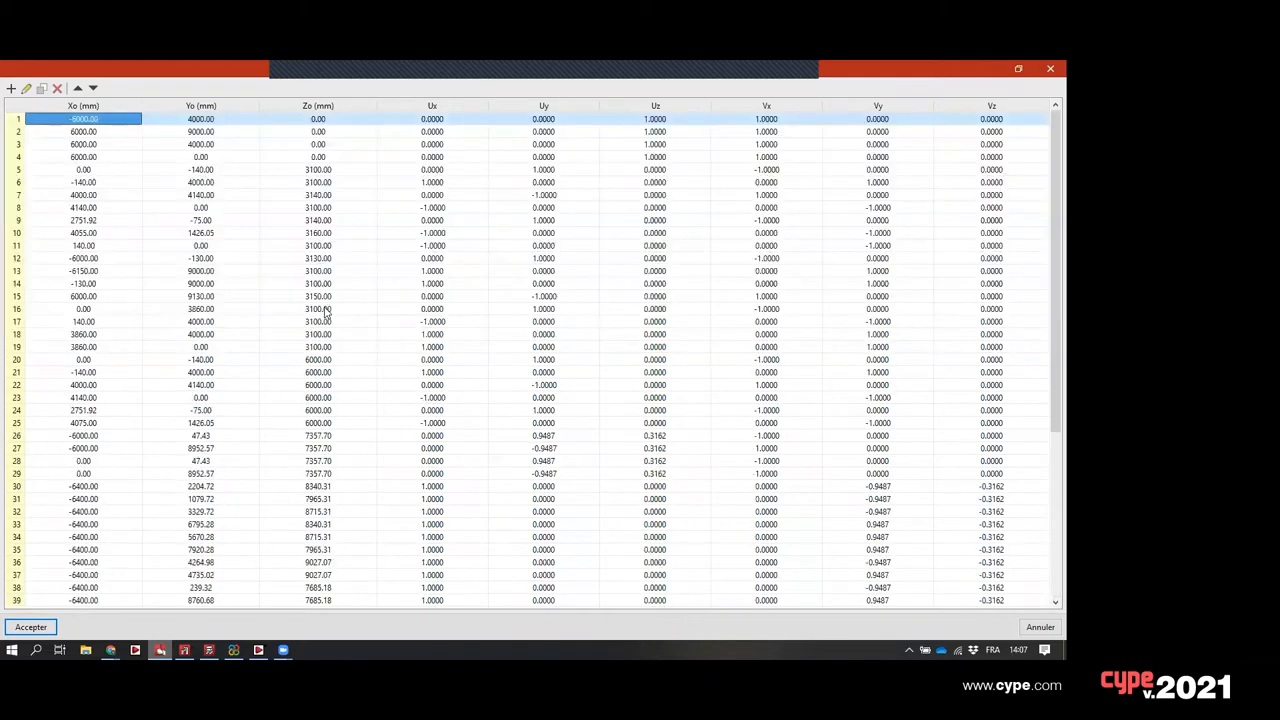
click(1049, 67)
- Look through the BIM model's table of plates (Plaques) and close it without changes
click(16, 120)
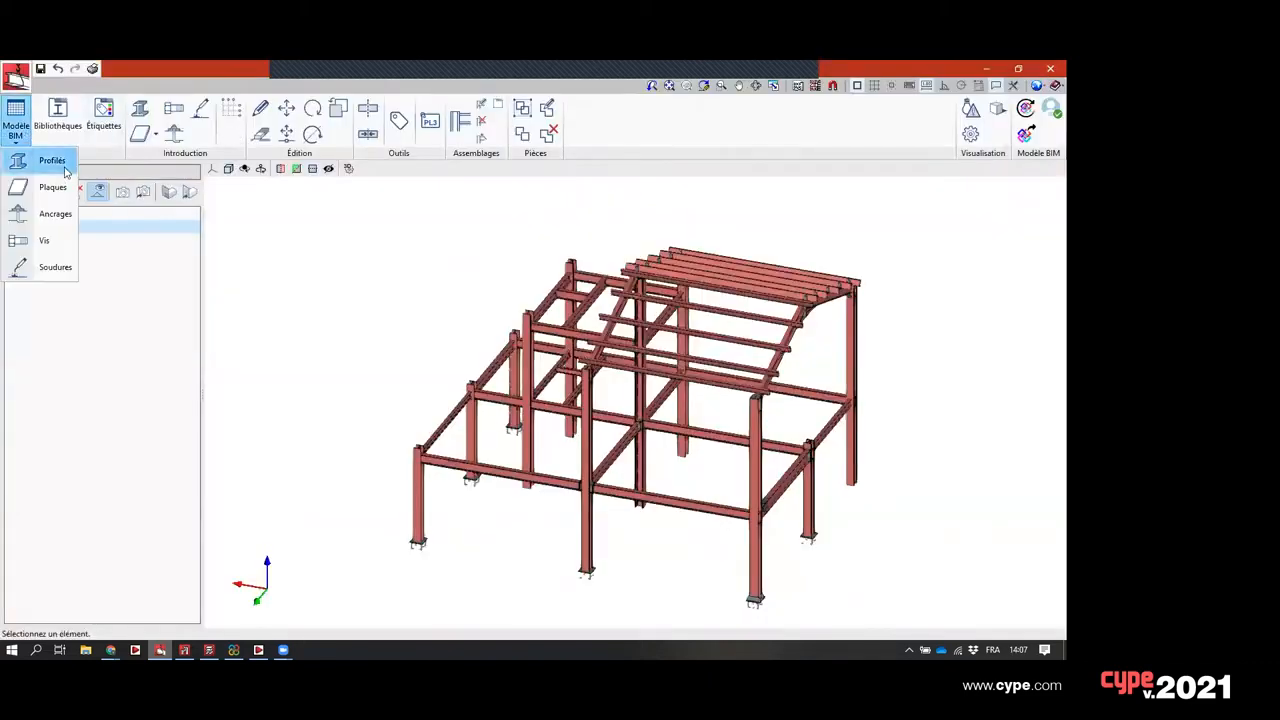
click(54, 187)
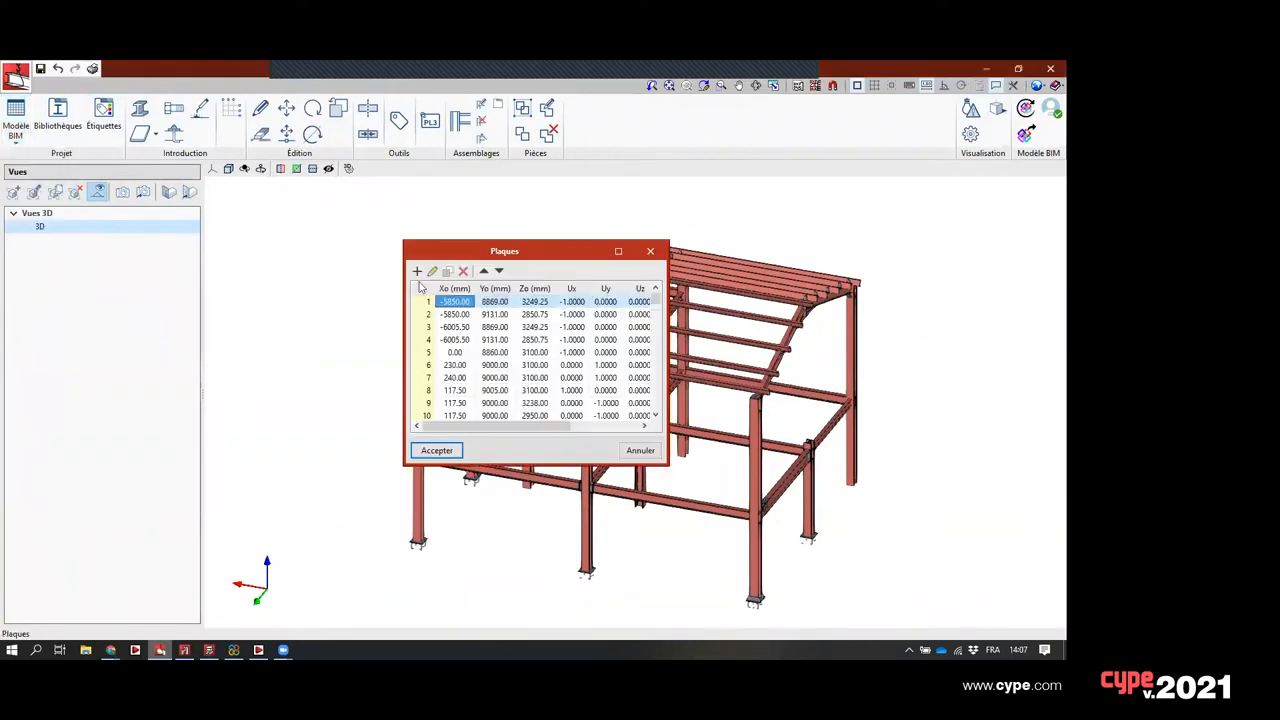
scroll(515, 342, down, 20)
scroll(520, 345, up, 20)
click(649, 253)
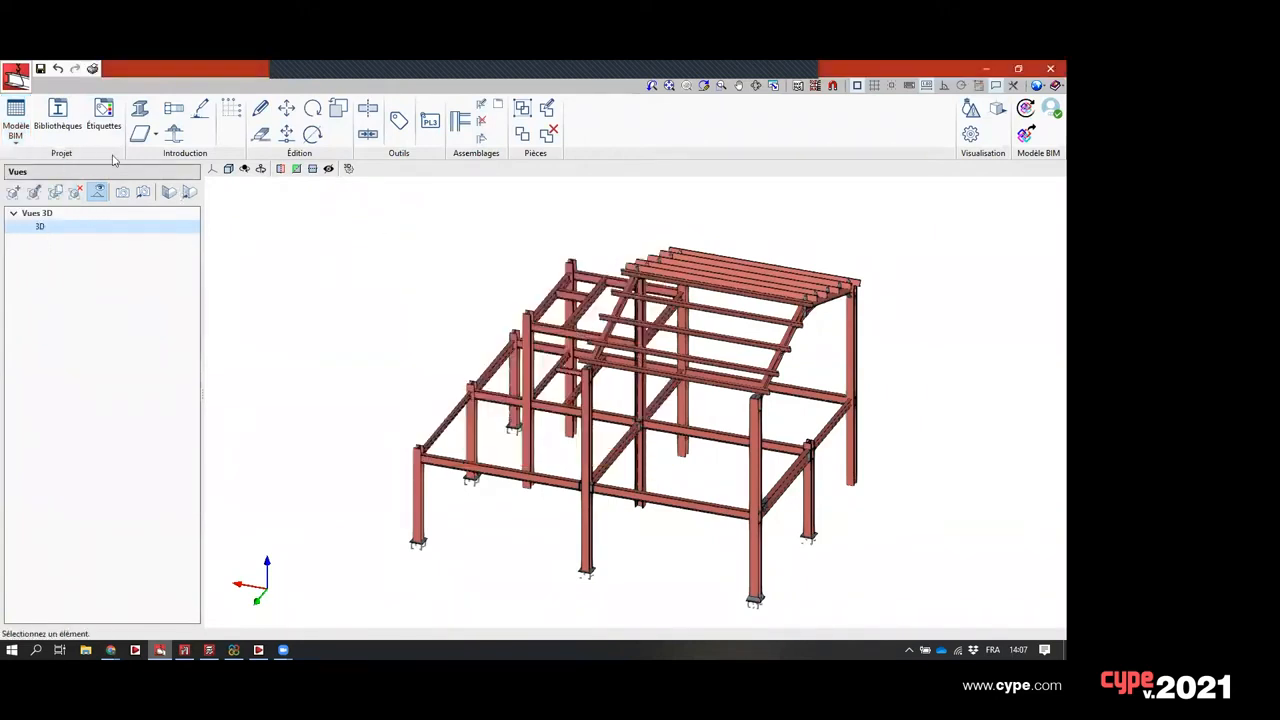
- View the BIM model's table of bolts (Vis) and close it without changes
click(16, 120)
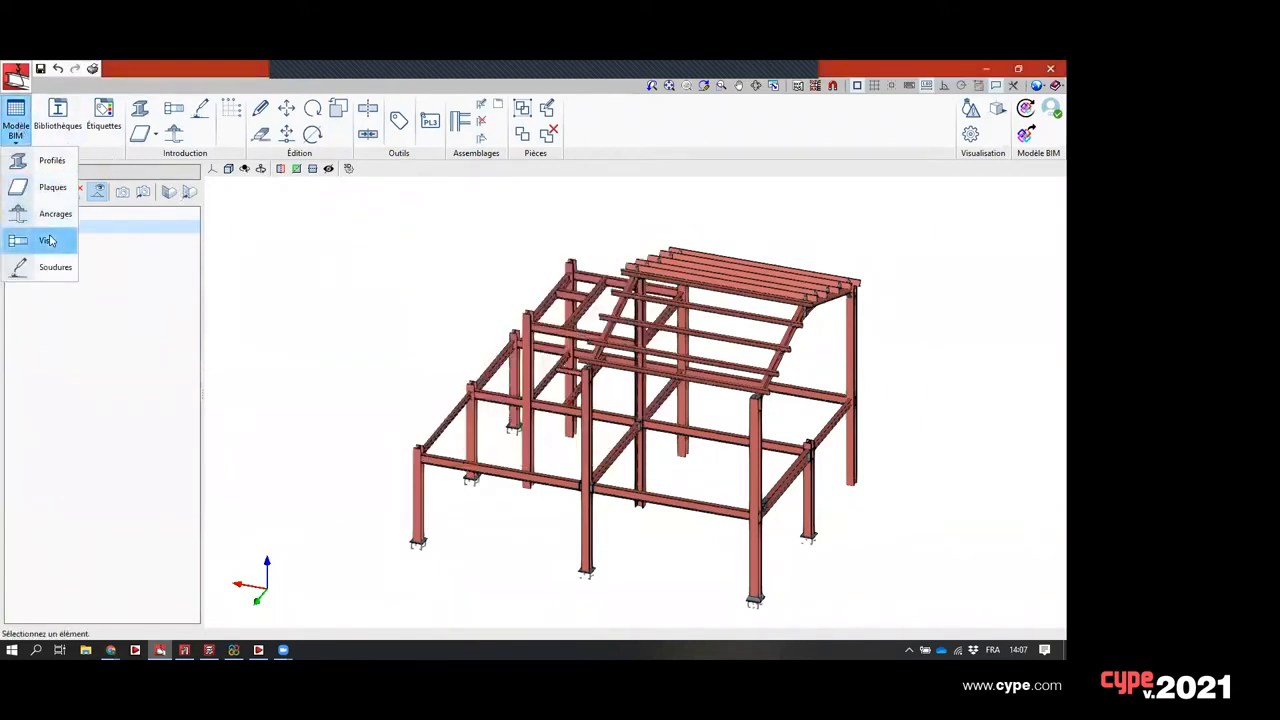
click(47, 240)
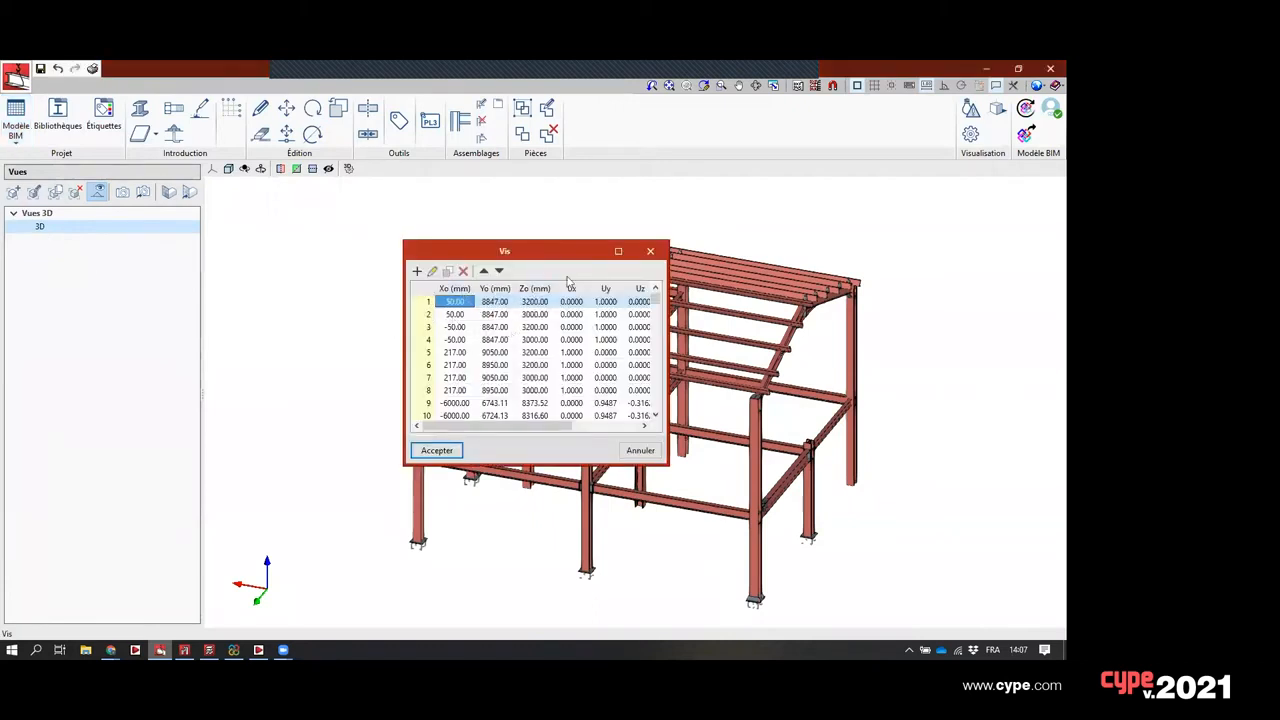
click(650, 251)
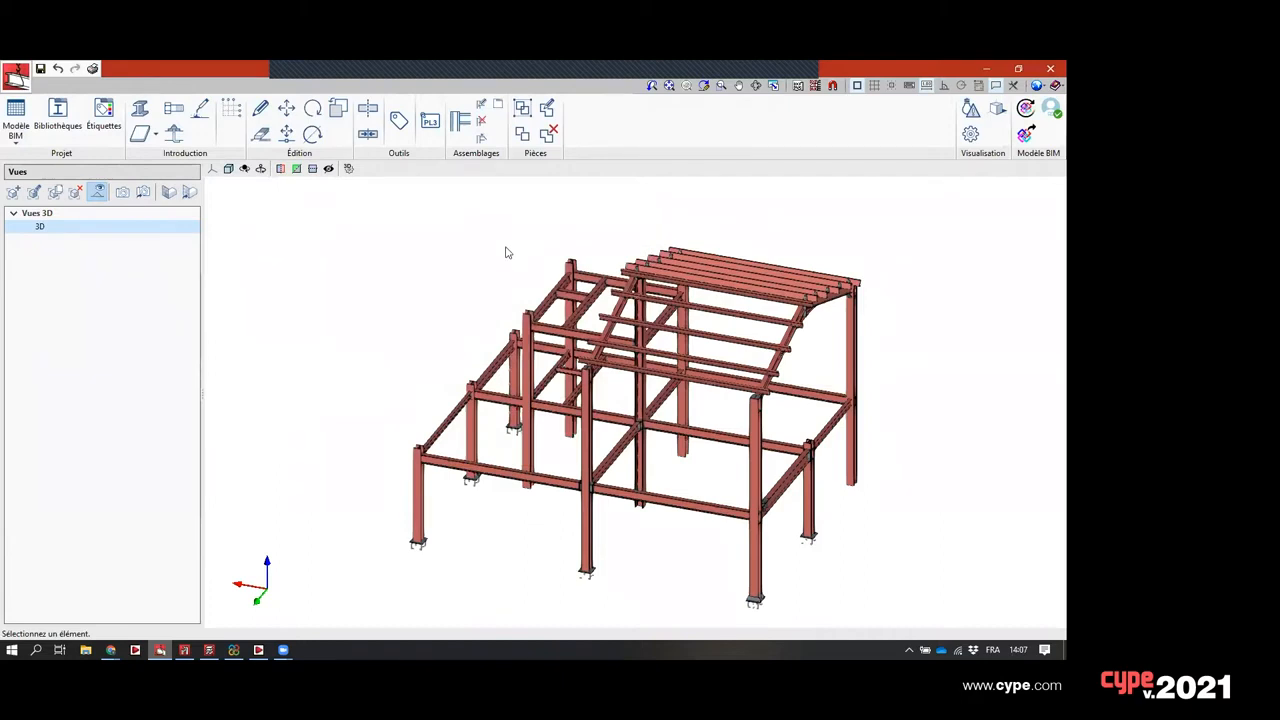
- Set the project units to metres for both the structure distance and the element dimension
click(1040, 86)
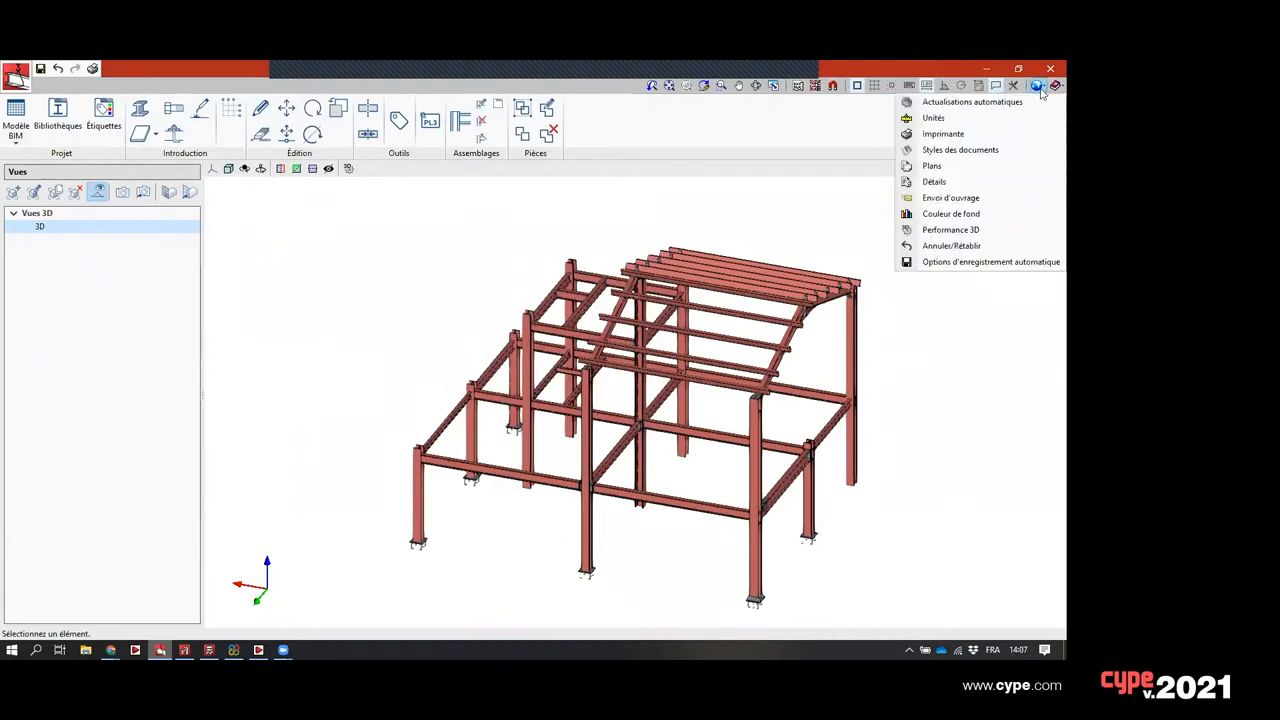
click(977, 121)
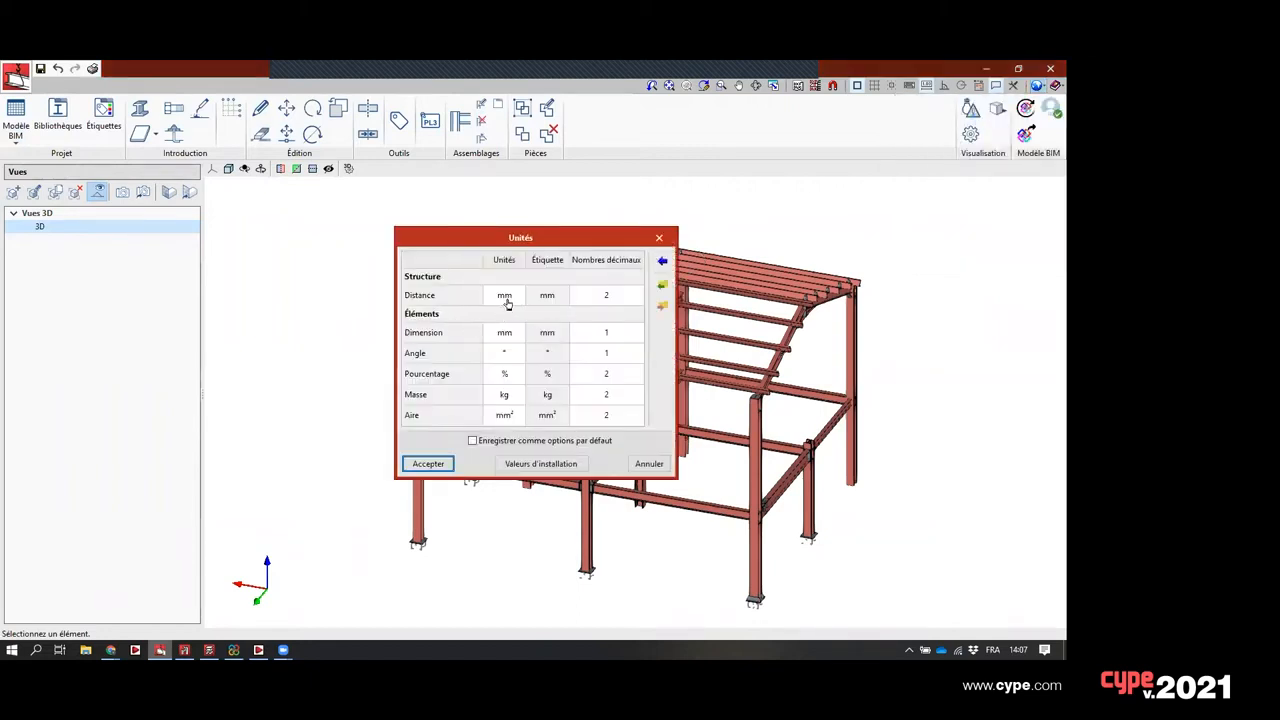
click(506, 298)
click(511, 300)
click(500, 311)
click(513, 338)
click(516, 334)
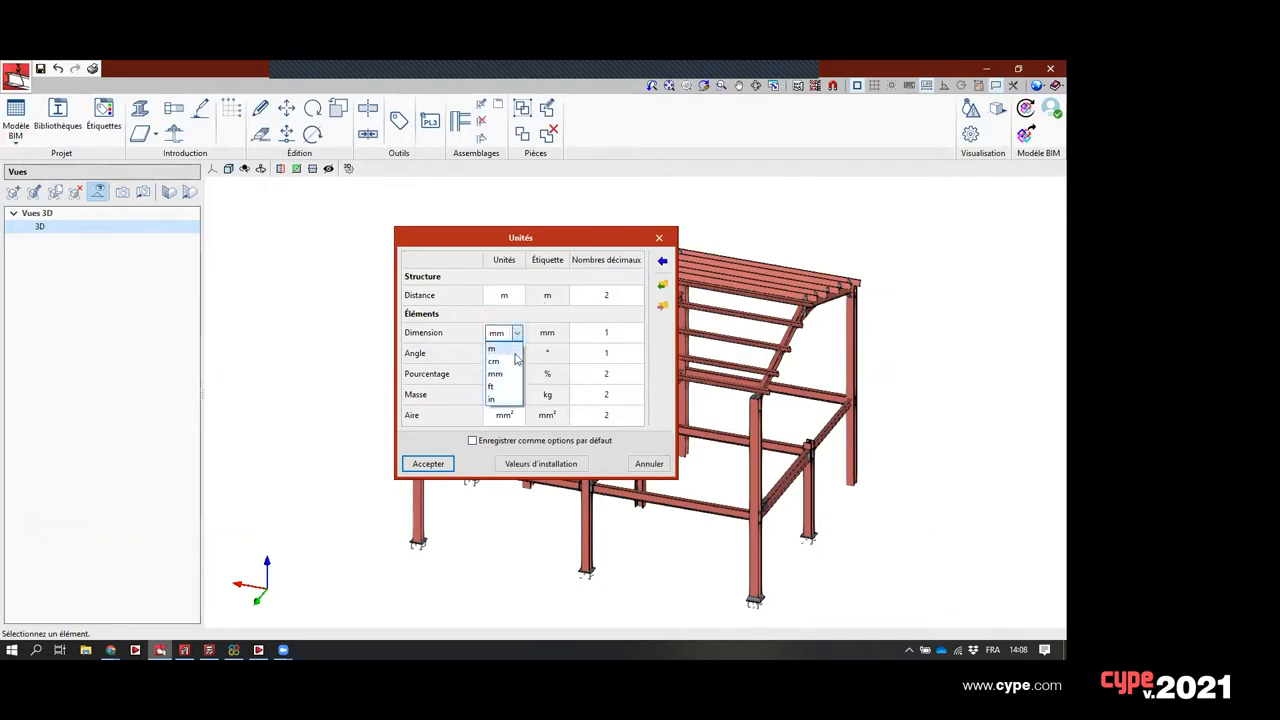
click(496, 348)
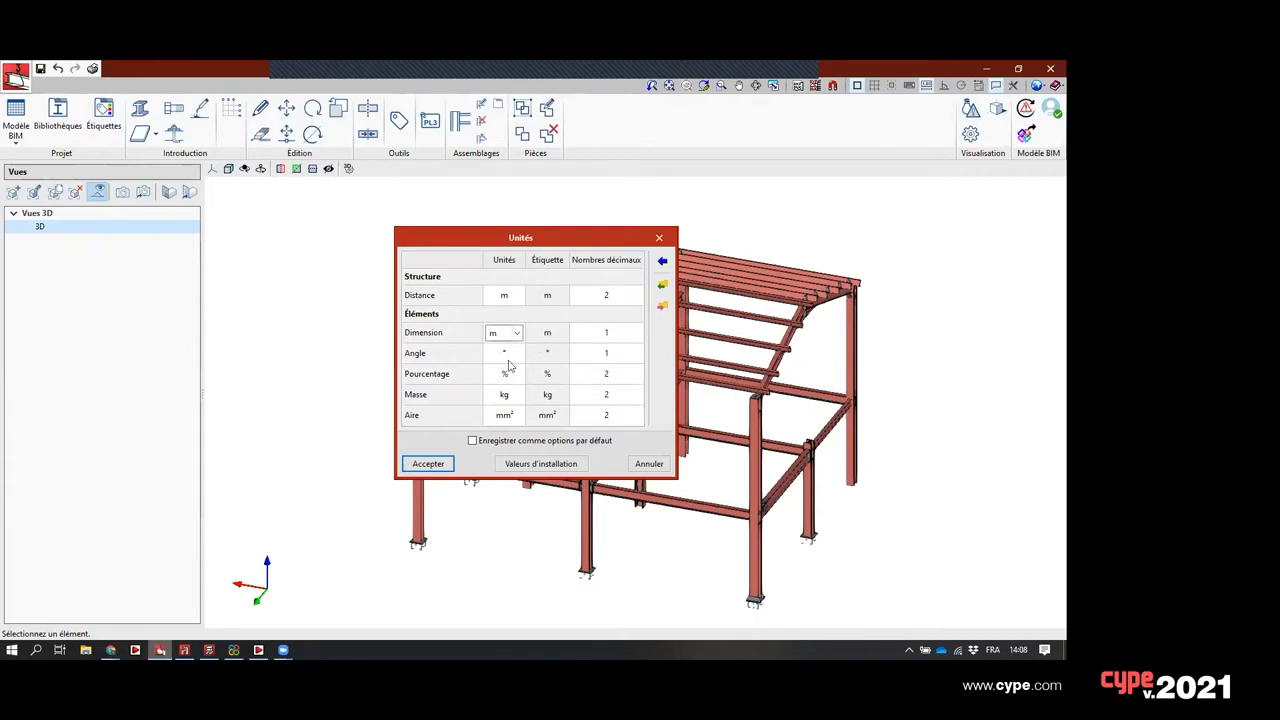
click(428, 463)
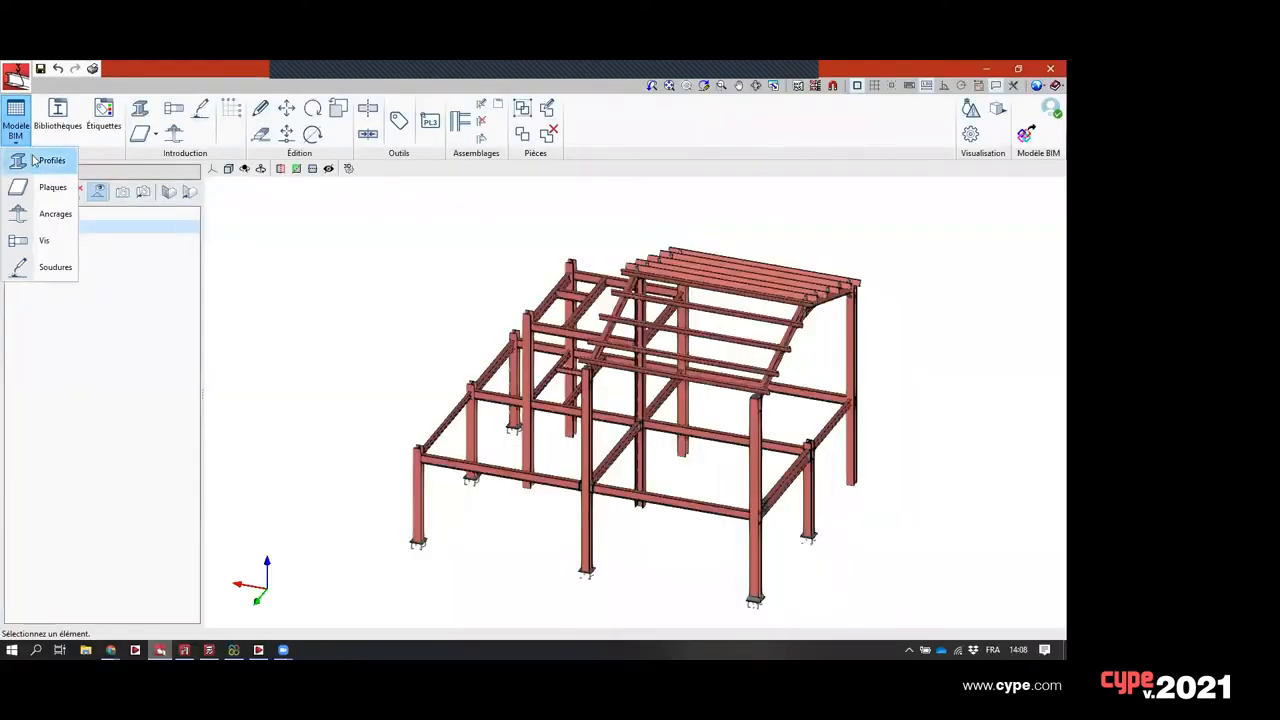
- Check the coordinate units in the BIM model's bolt table, then close the table
click(46, 241)
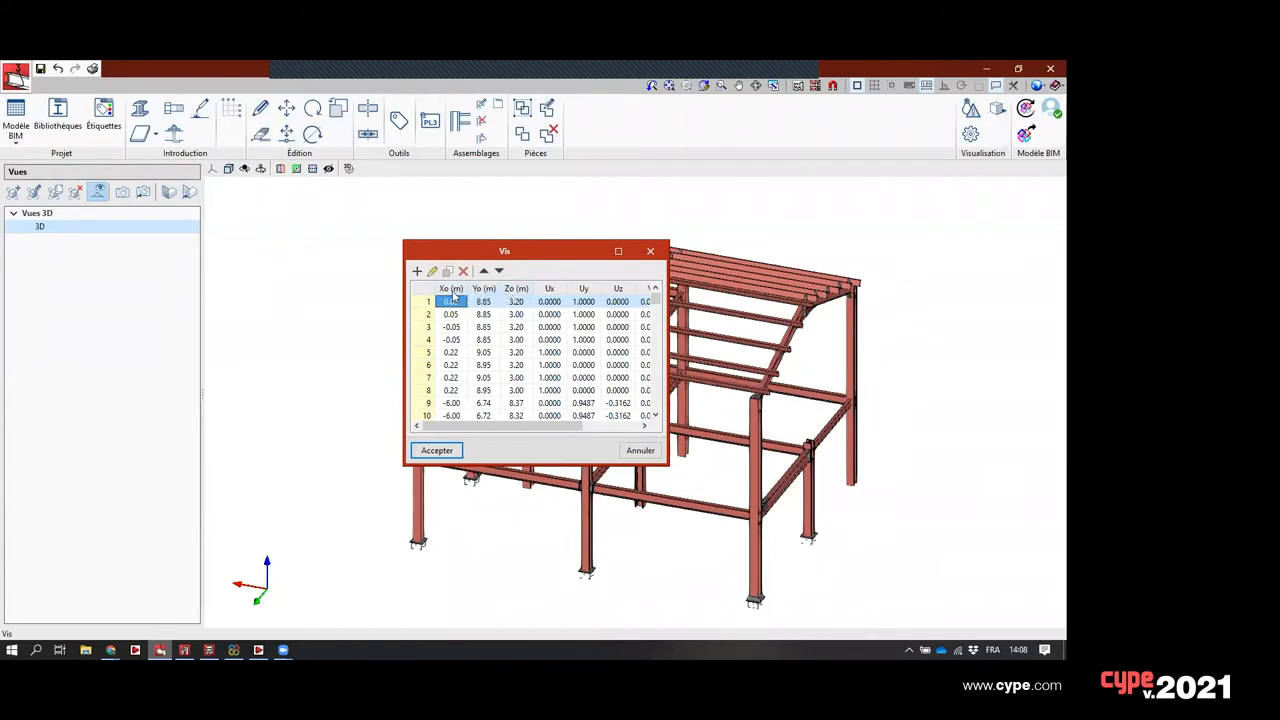
click(651, 251)
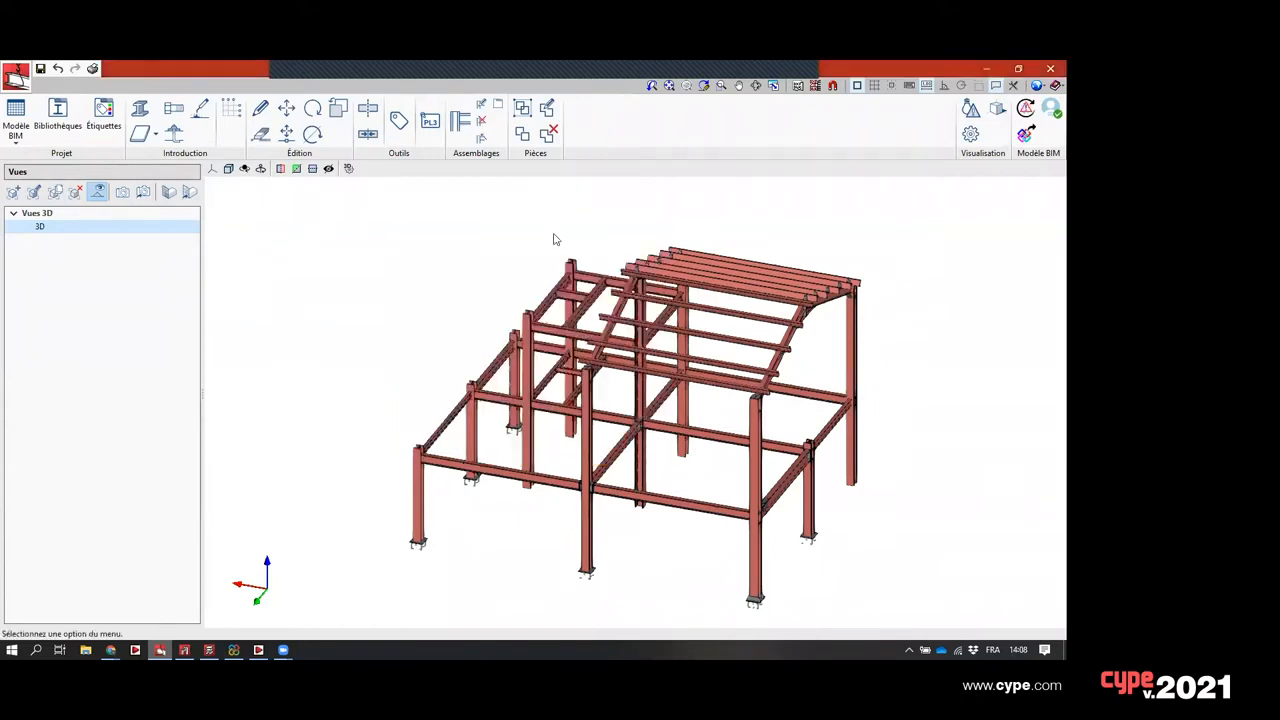
- In the profile library, inspect the rolled IPE series and the form for adding a profile, leaving both without changes
click(55, 115)
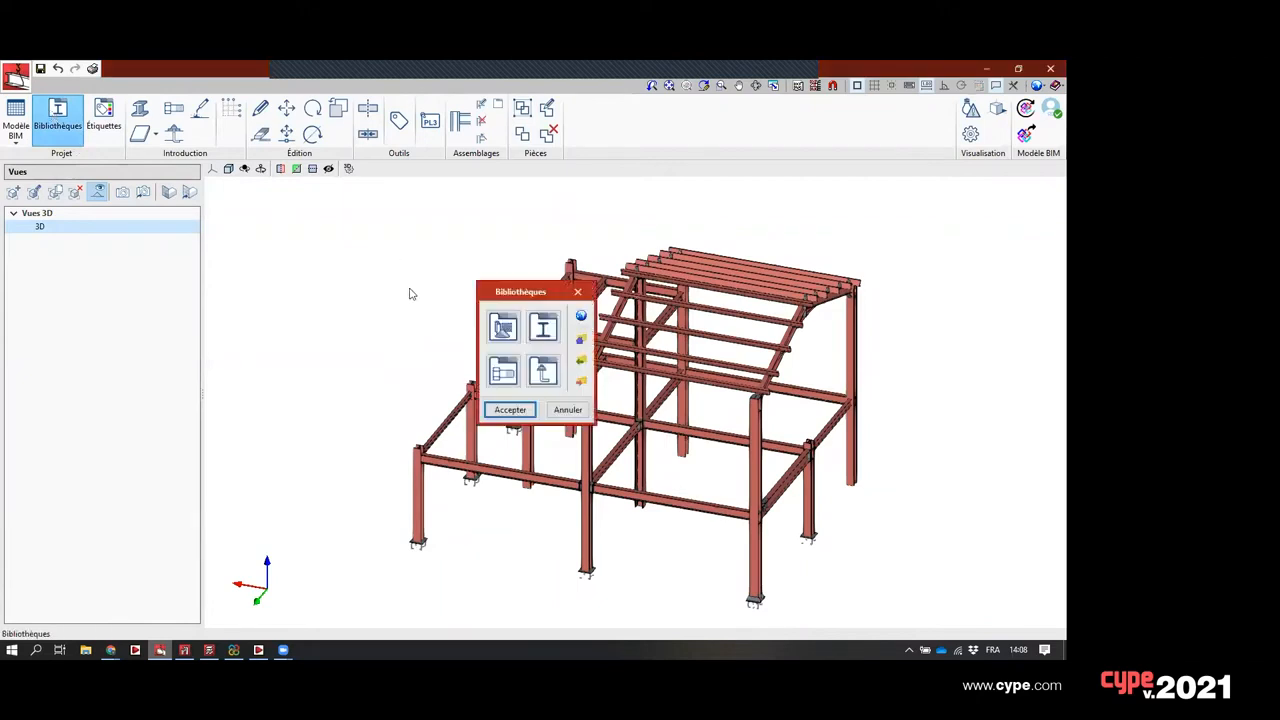
click(540, 333)
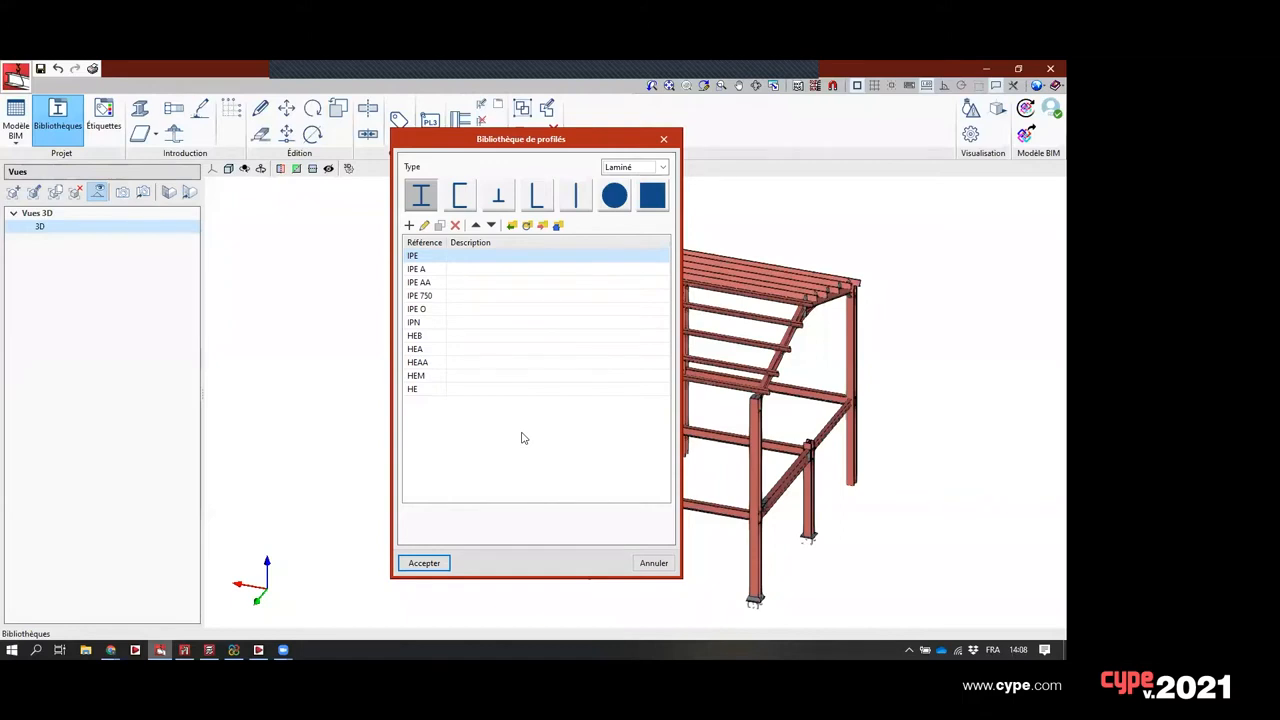
click(424, 226)
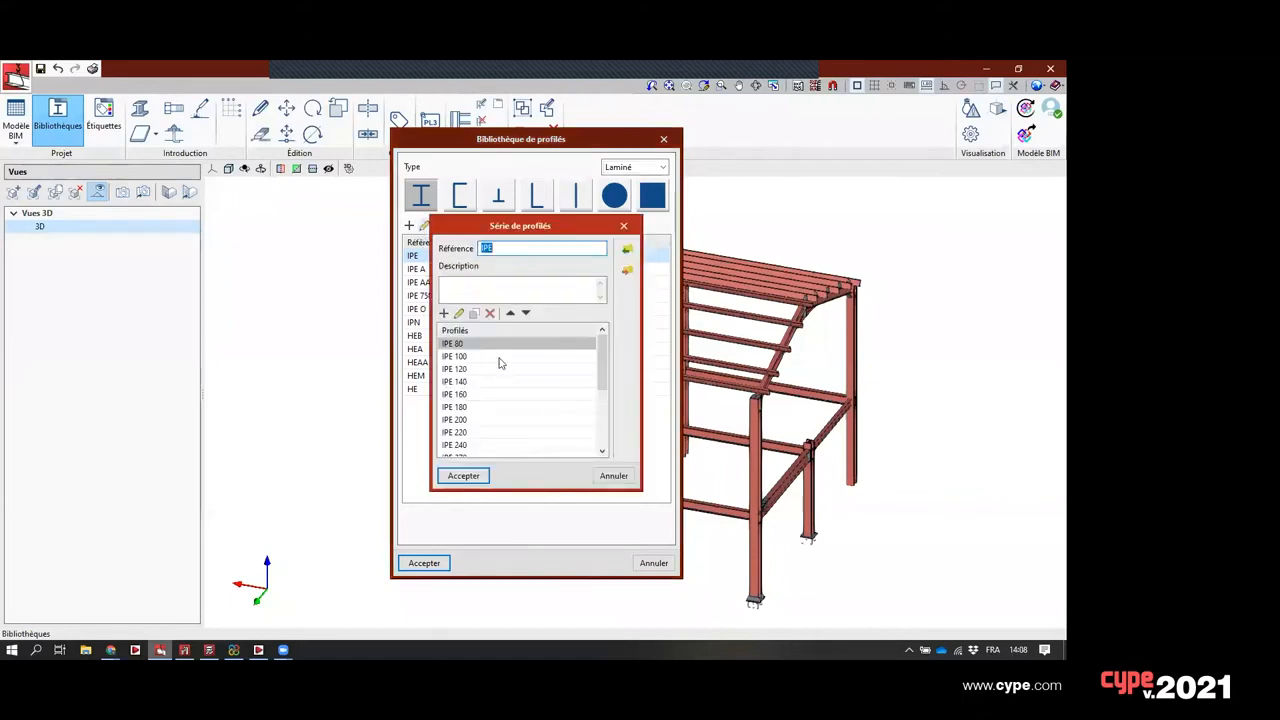
click(442, 313)
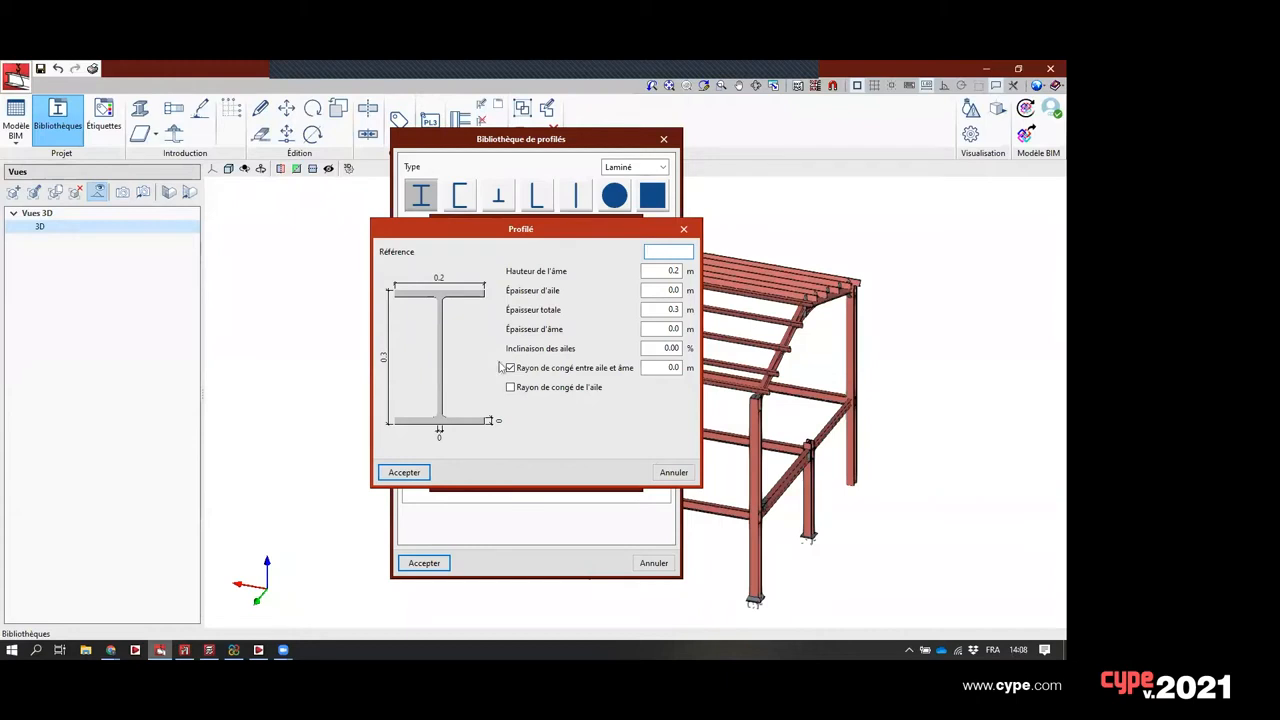
click(684, 230)
click(621, 228)
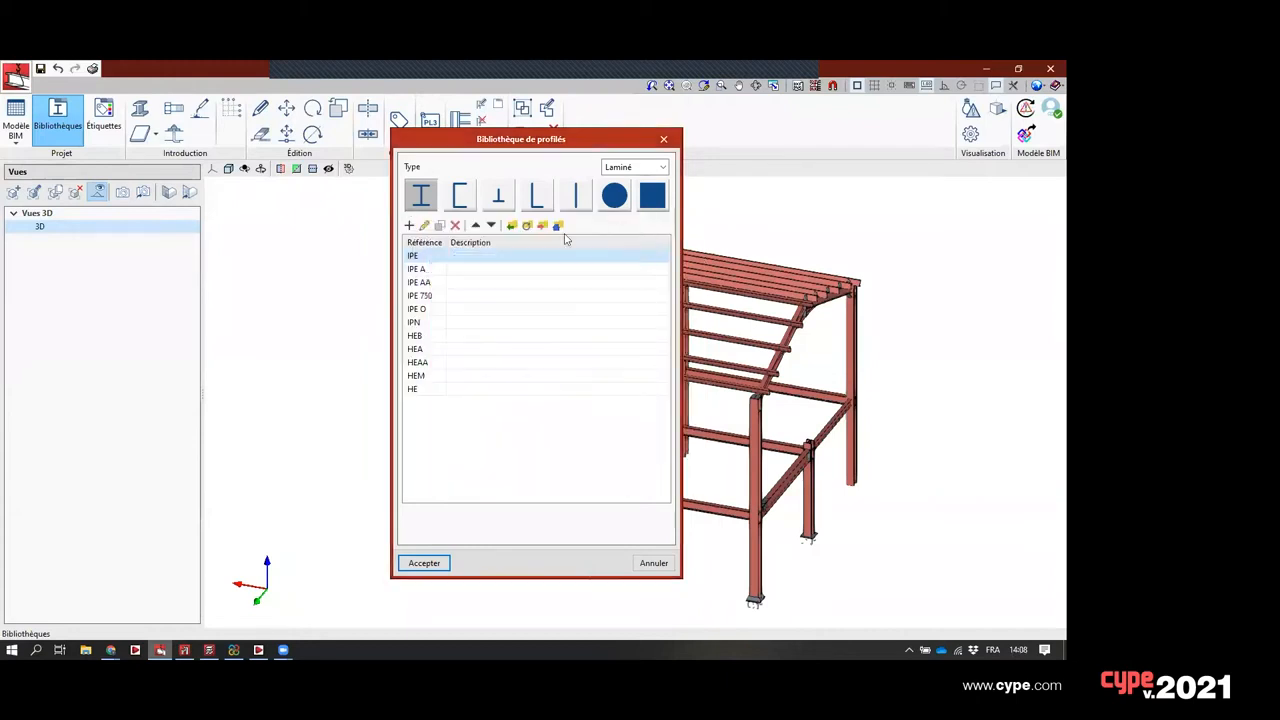
- Browse the rectangular and circular Tubulaire profile series, inspect the form for a new circular profile, and leave the profile library unchanged
click(664, 169)
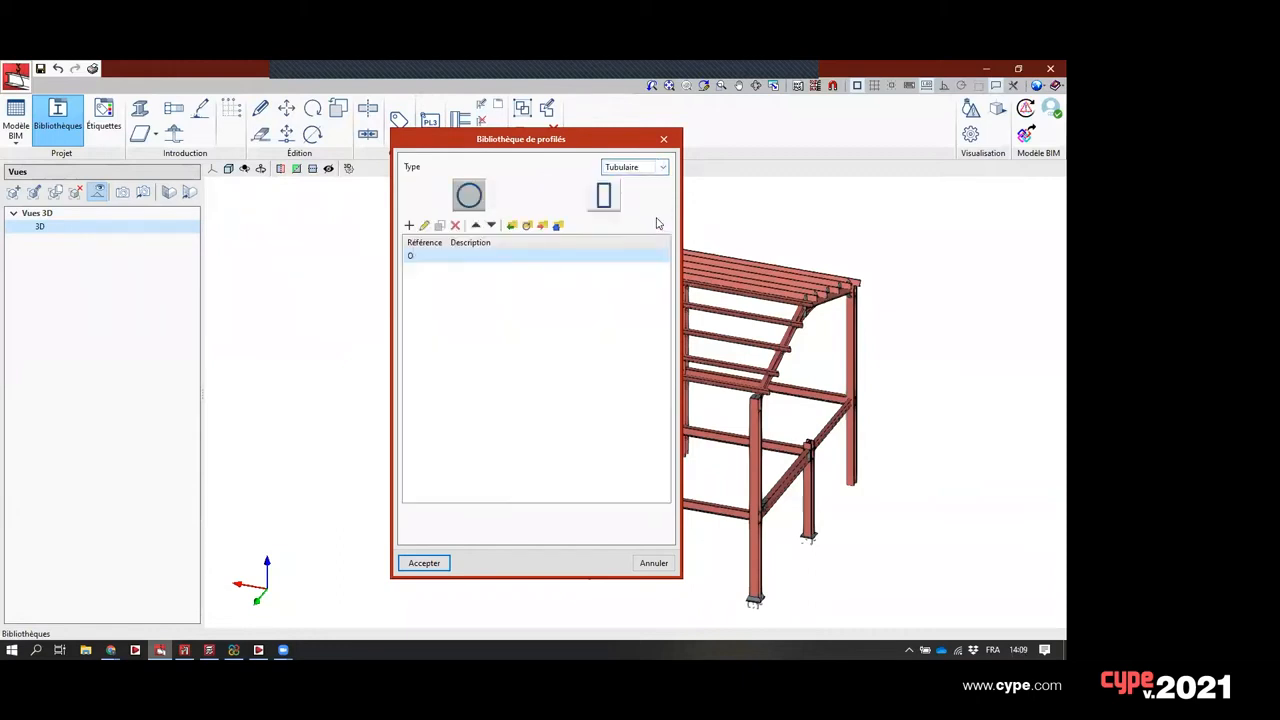
click(600, 204)
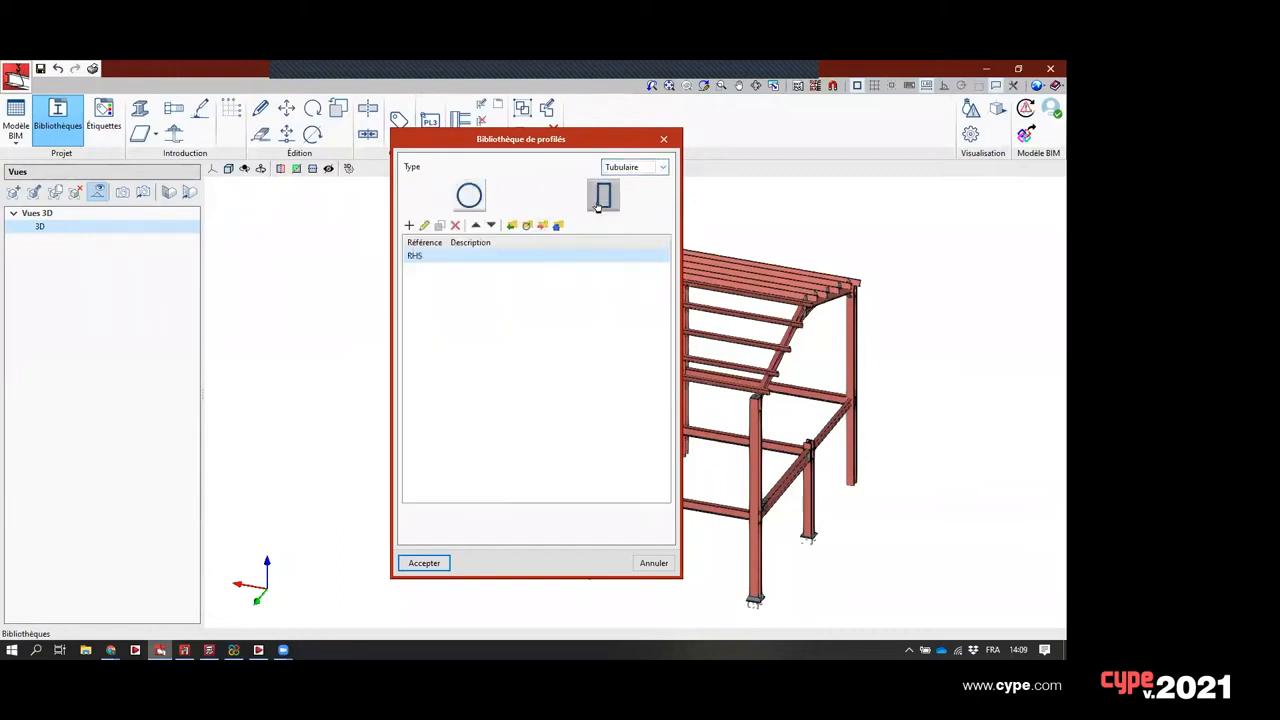
click(469, 195)
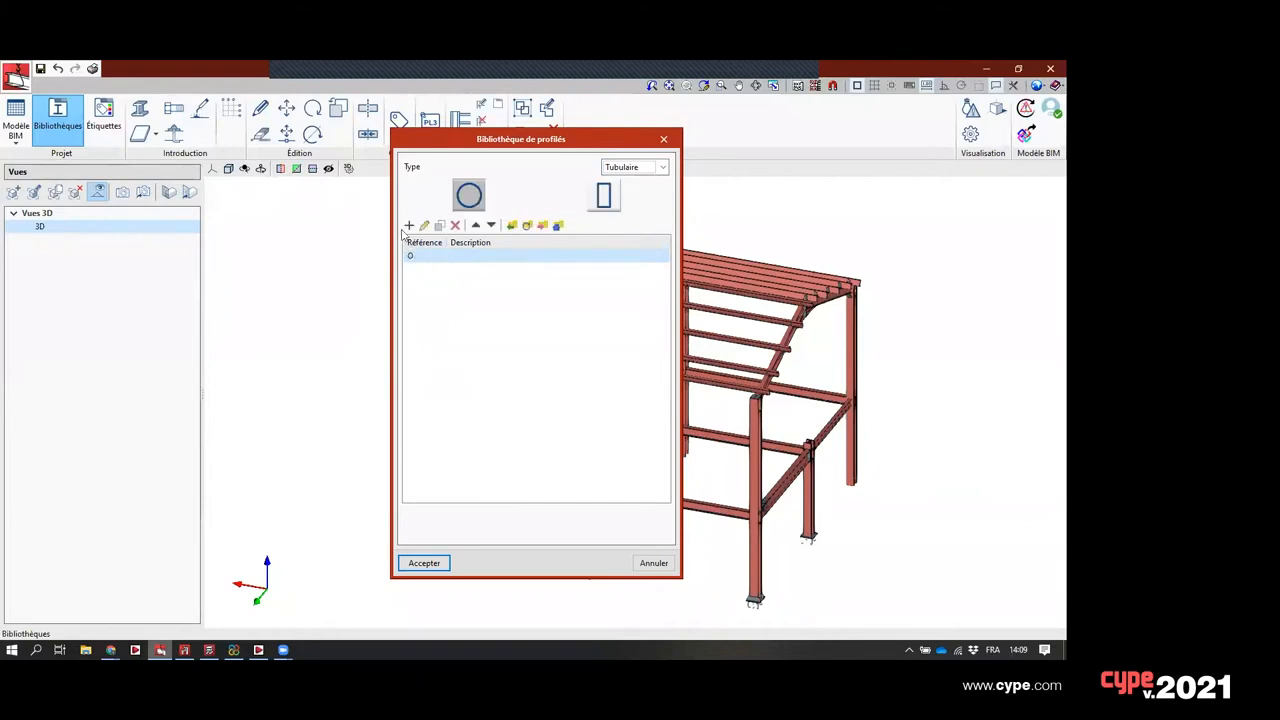
click(409, 225)
click(444, 313)
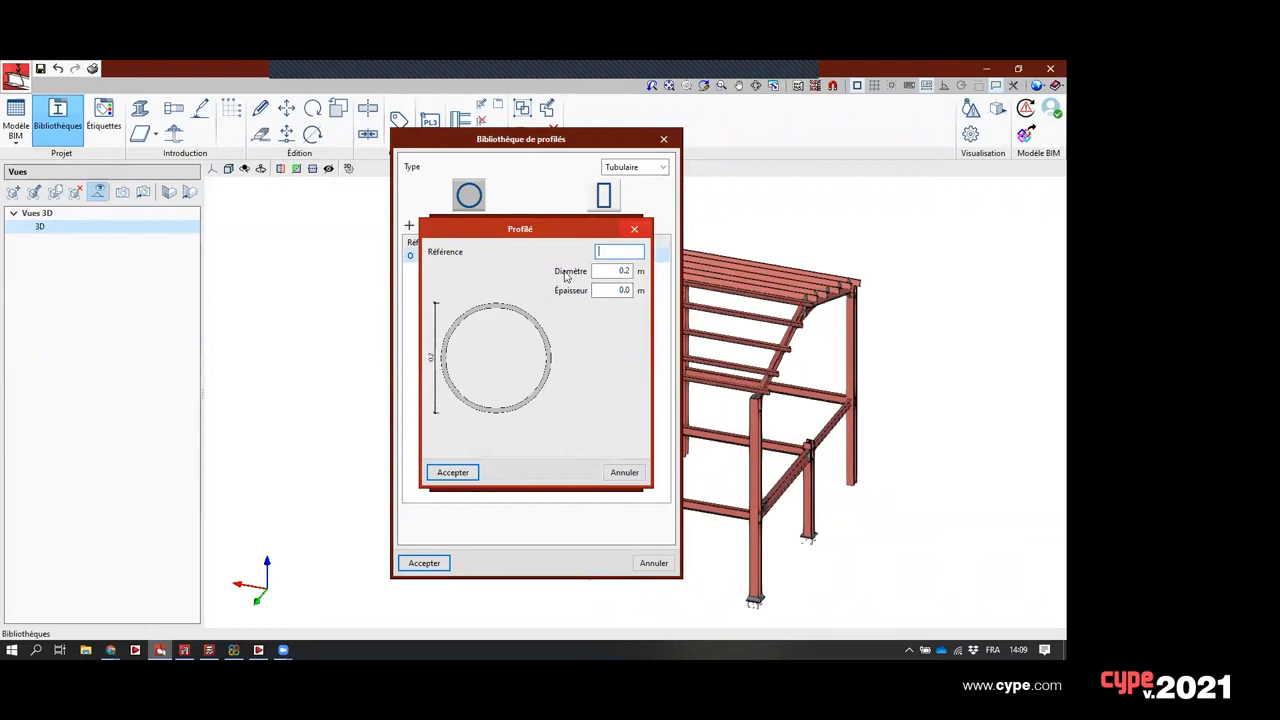
click(634, 229)
click(632, 225)
click(663, 139)
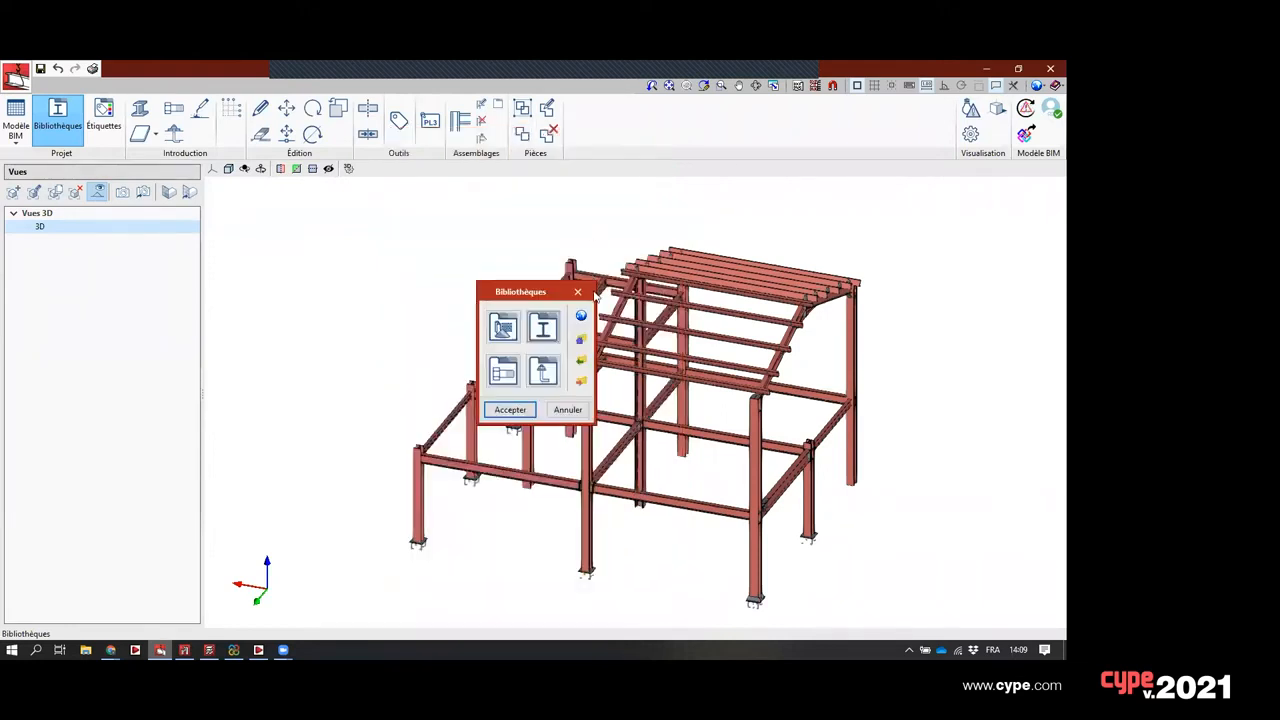
- In the bolt library, inspect the form for a new bolt series and the edit form of ISO 4014-8.8, leaving both unchanged
double_click(505, 373)
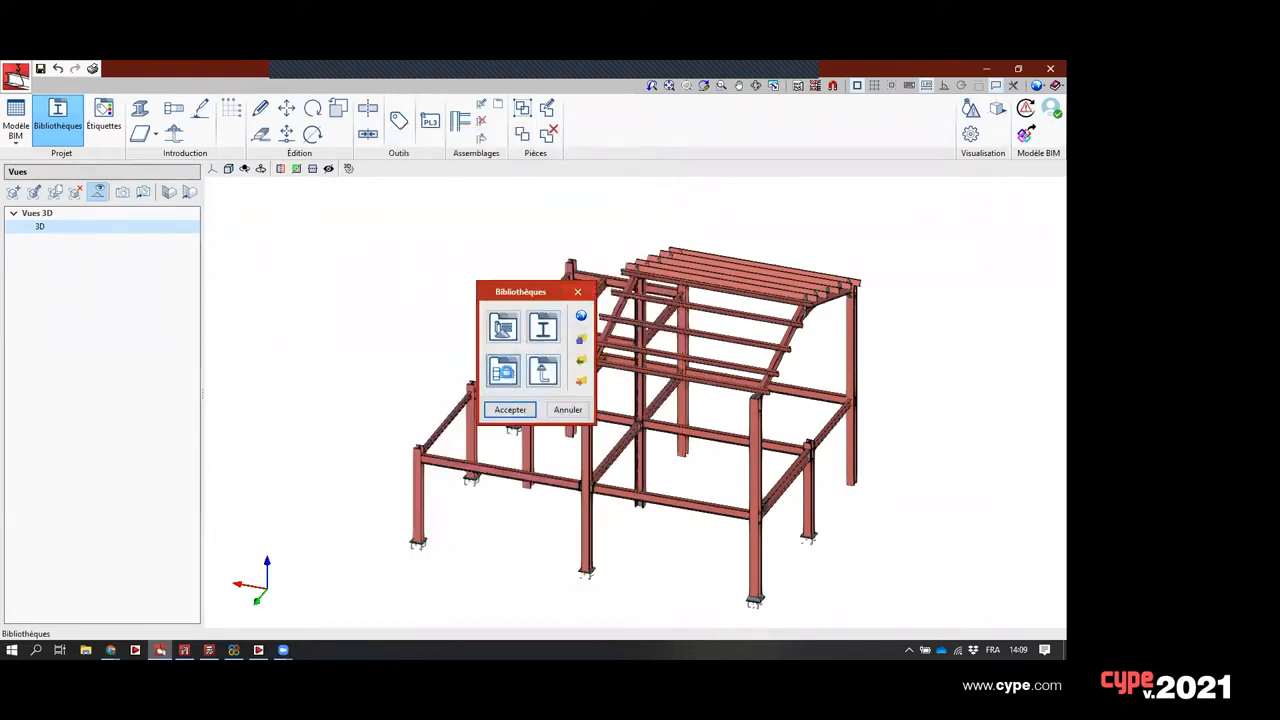
click(408, 213)
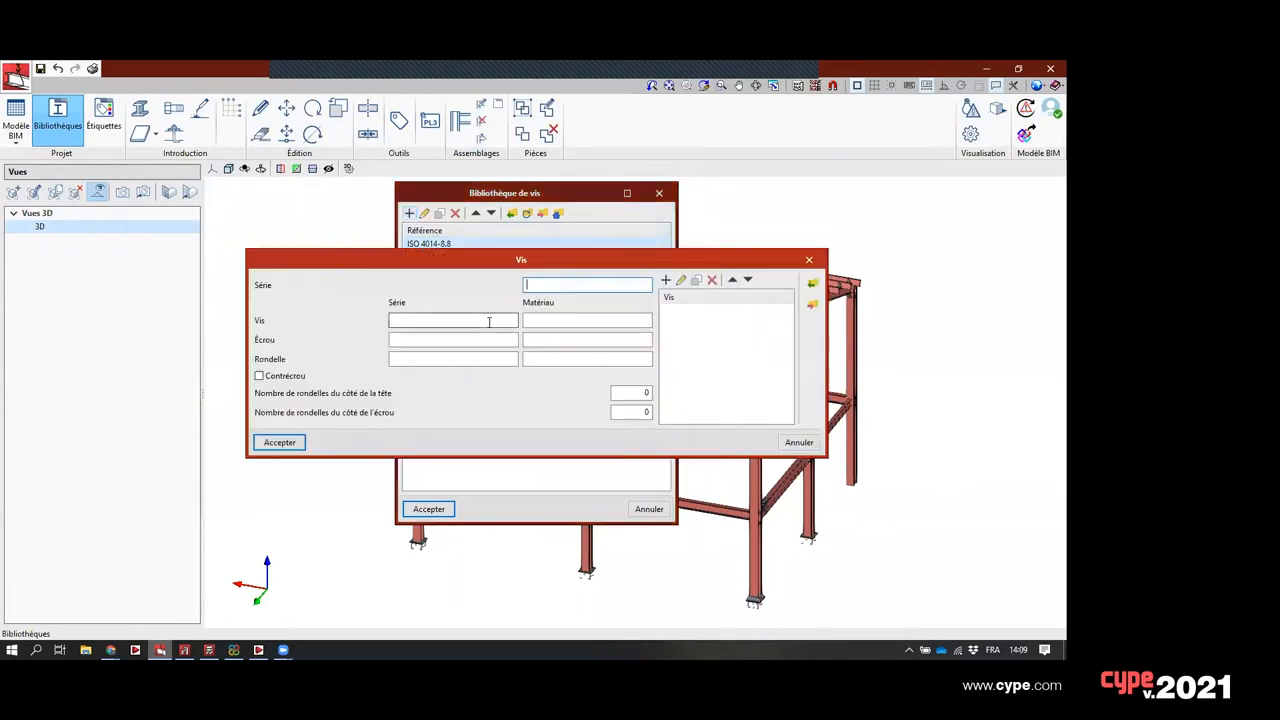
click(812, 260)
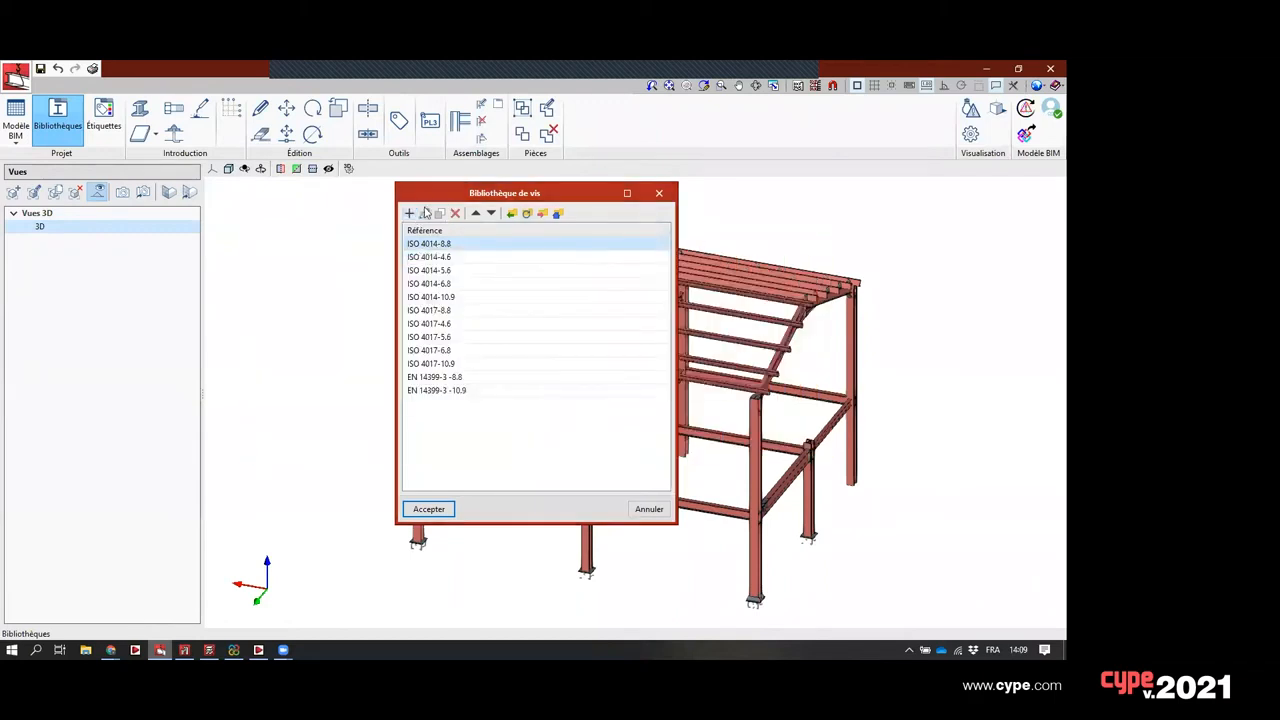
click(424, 213)
click(810, 258)
click(659, 193)
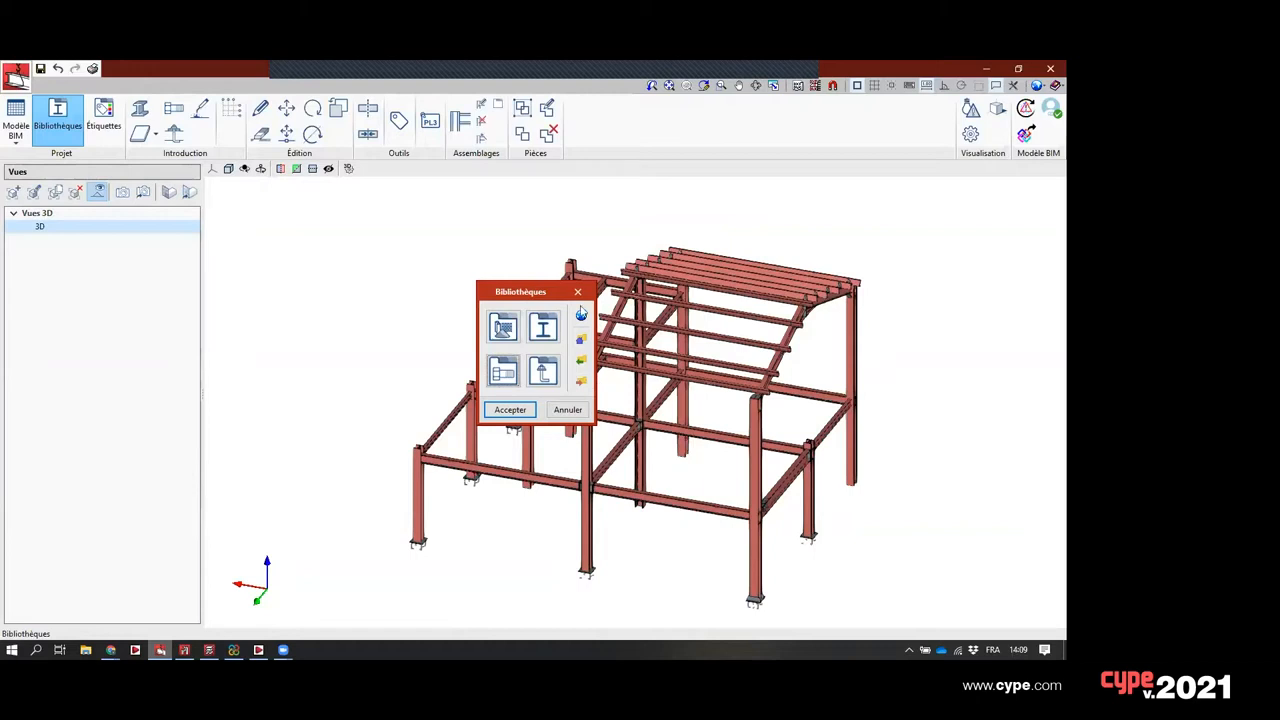
- Leave the libraries and review the project's list of labels A, B and C without changing it
click(578, 292)
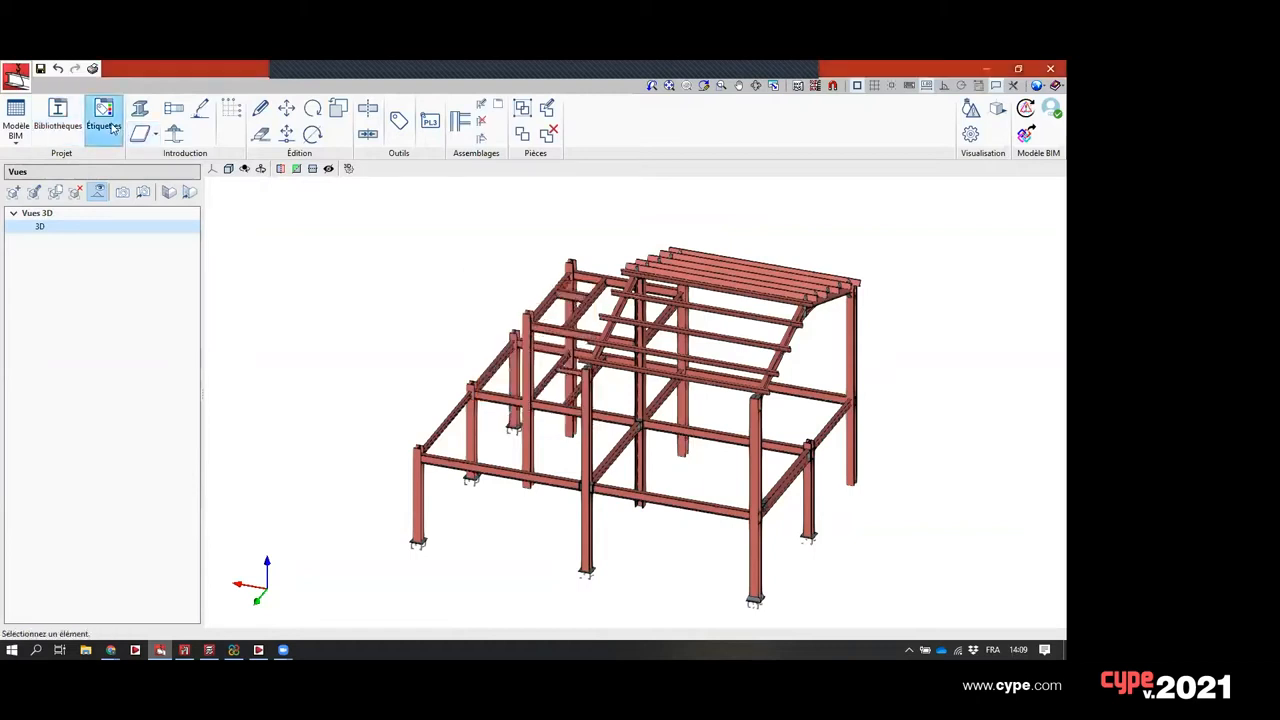
click(108, 122)
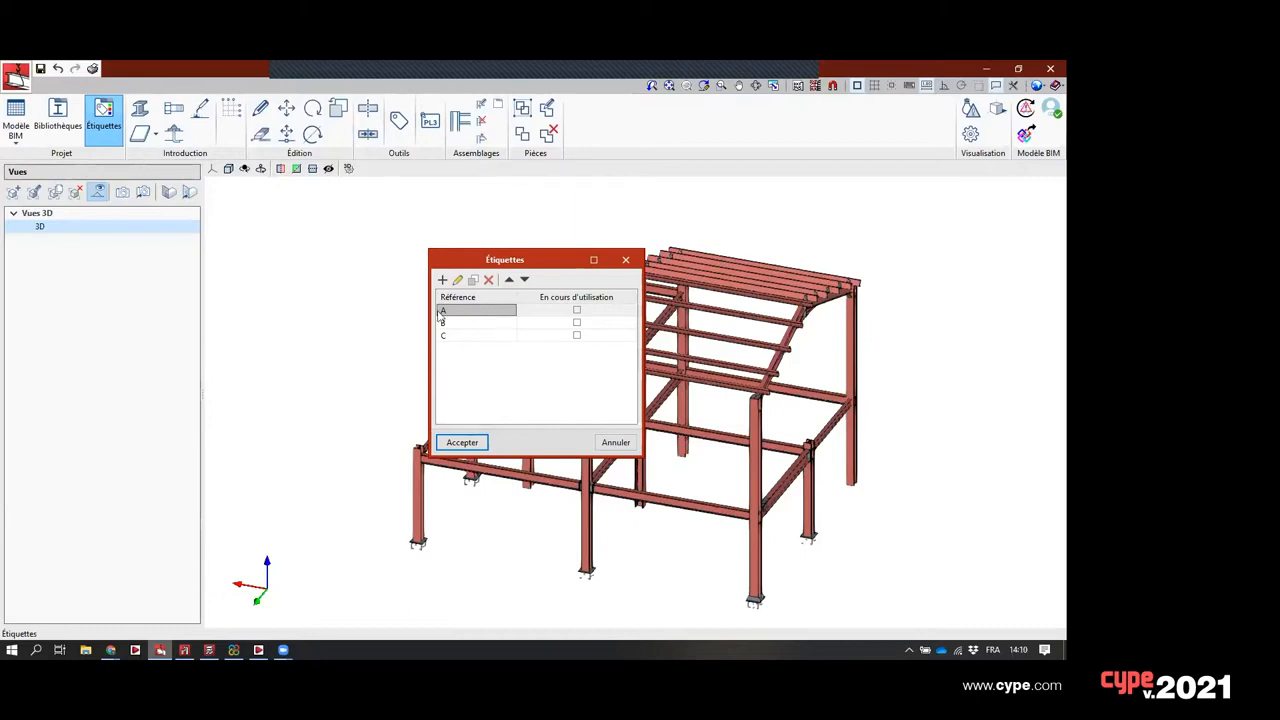
click(625, 261)
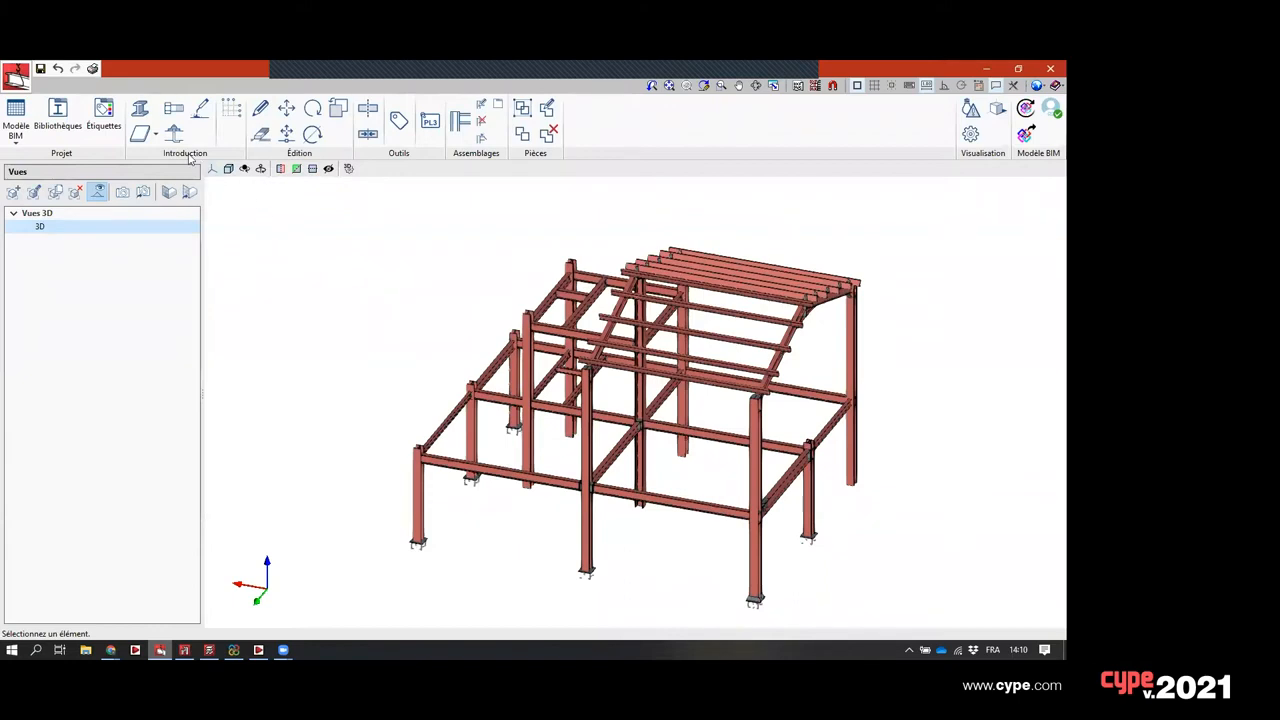
- Start a new rolled profile and look at the available cross-section shapes, keeping the I-section
click(141, 112)
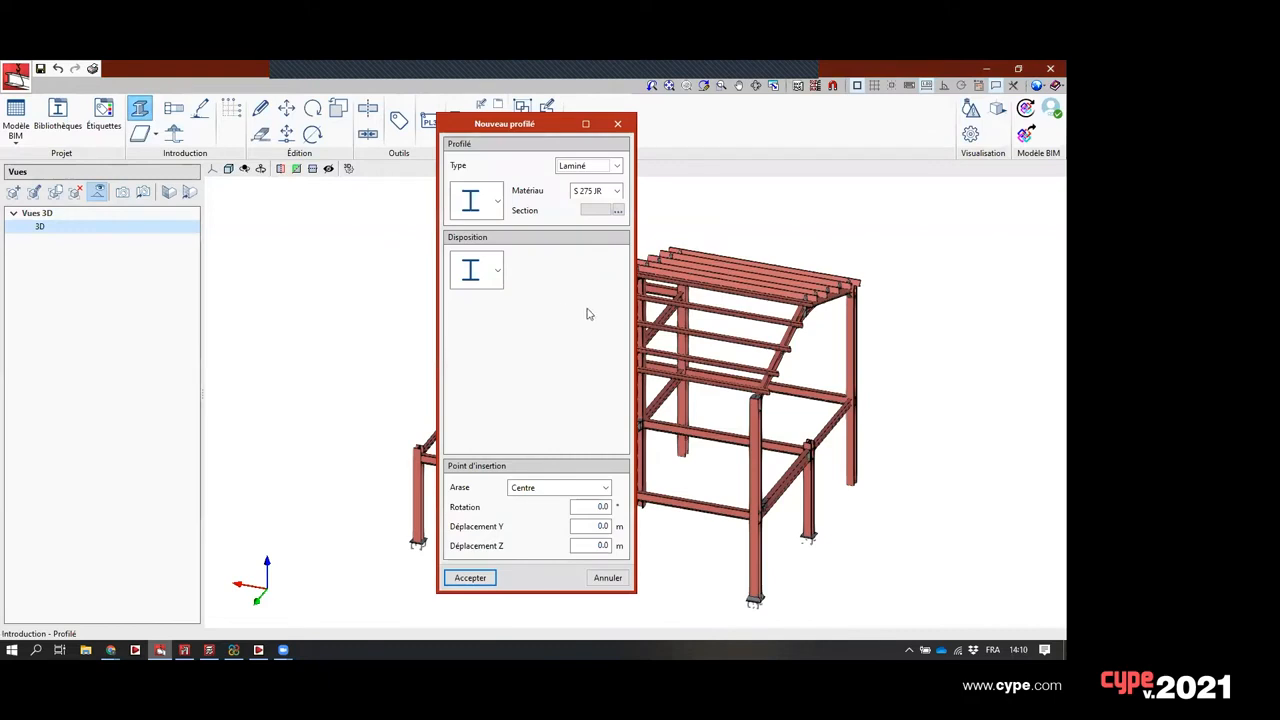
click(497, 201)
click(486, 255)
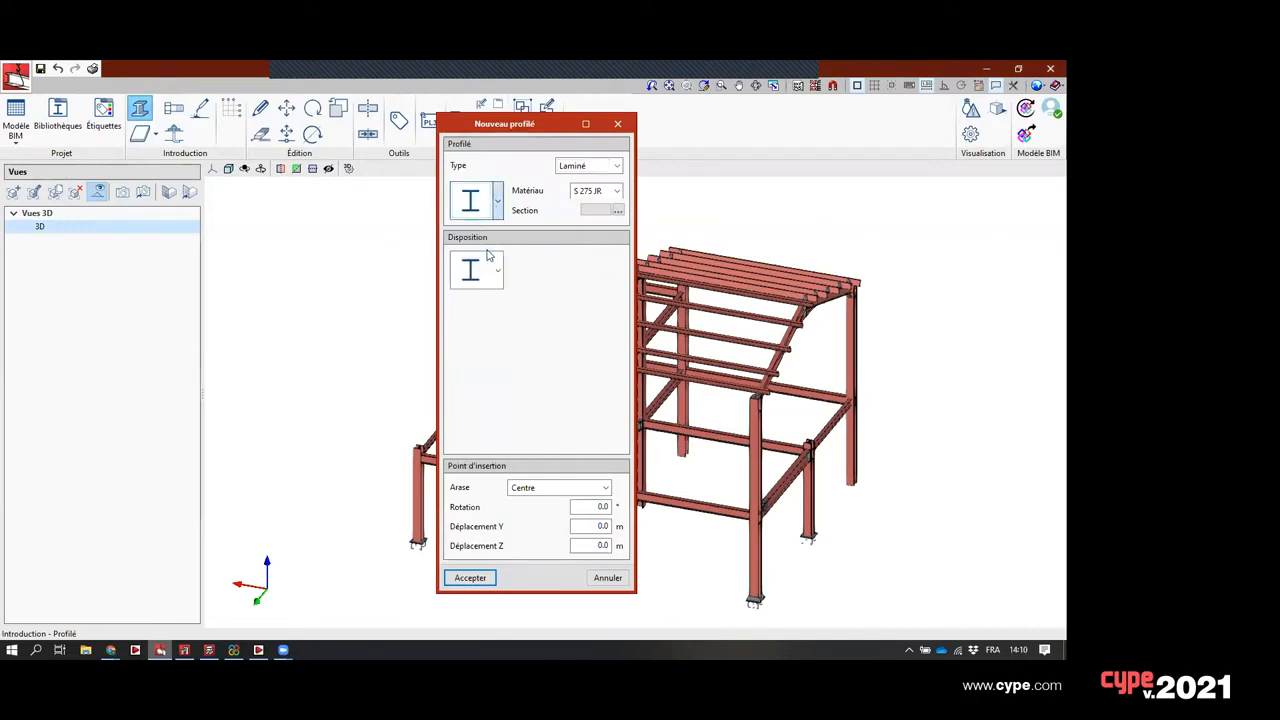
- Browse the profile series and the IPE sizes available for the new profile's section, and cancel the new profile
click(618, 210)
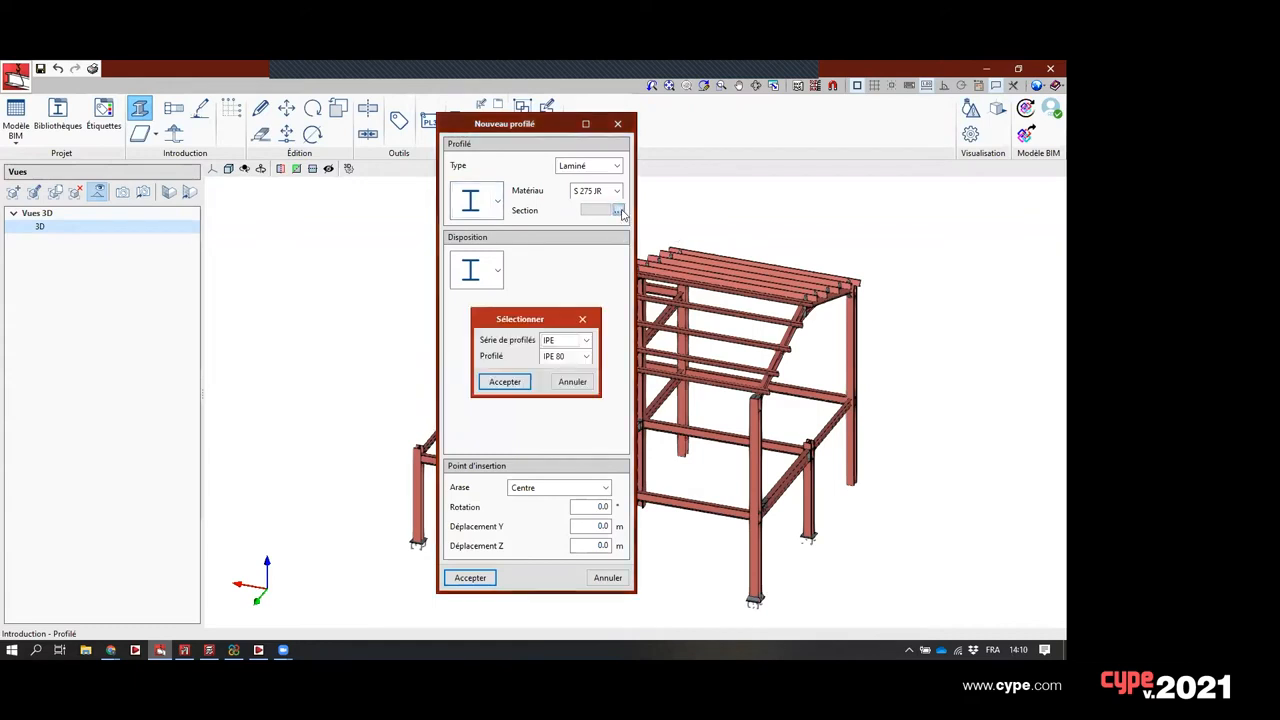
click(586, 340)
click(586, 340)
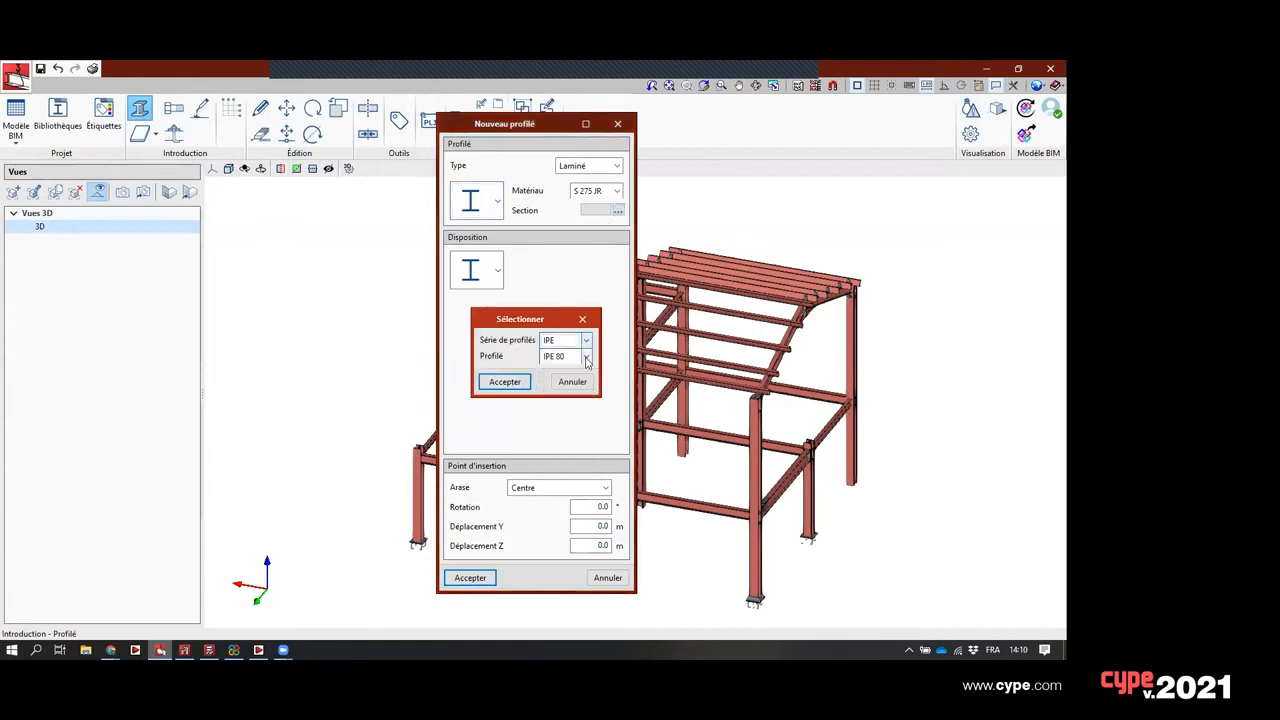
click(587, 360)
click(587, 358)
click(587, 358)
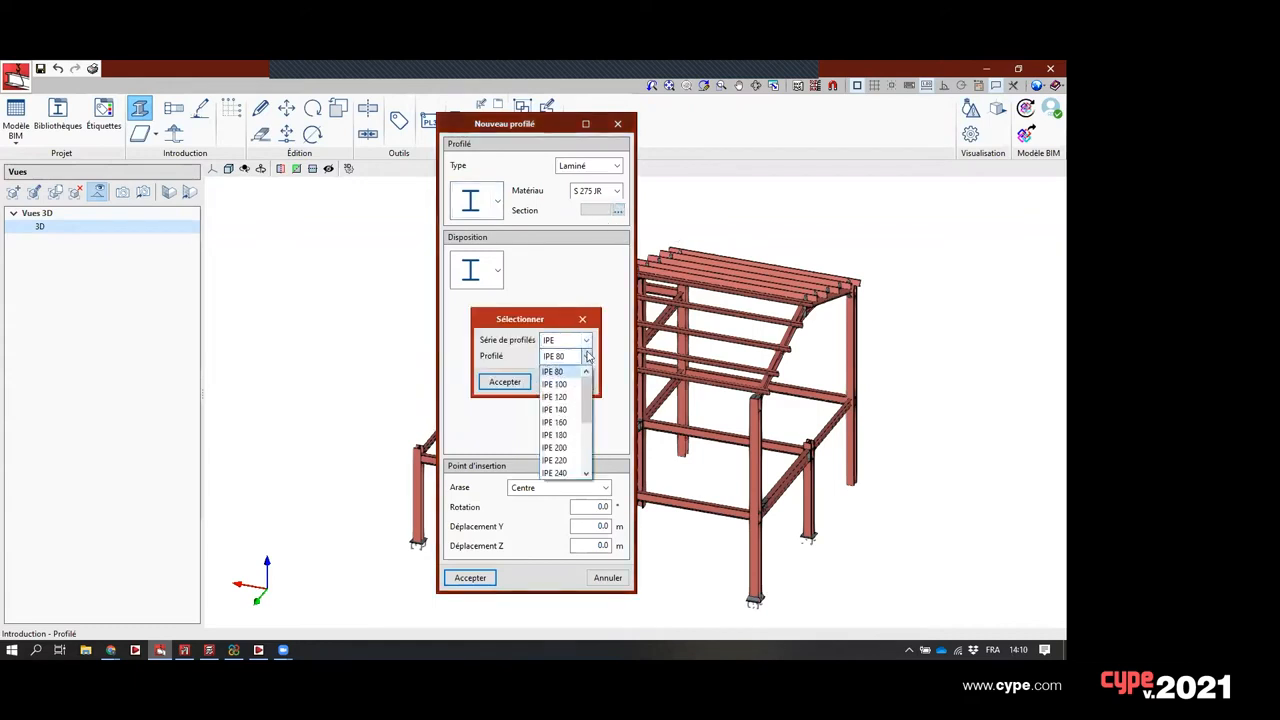
click(587, 357)
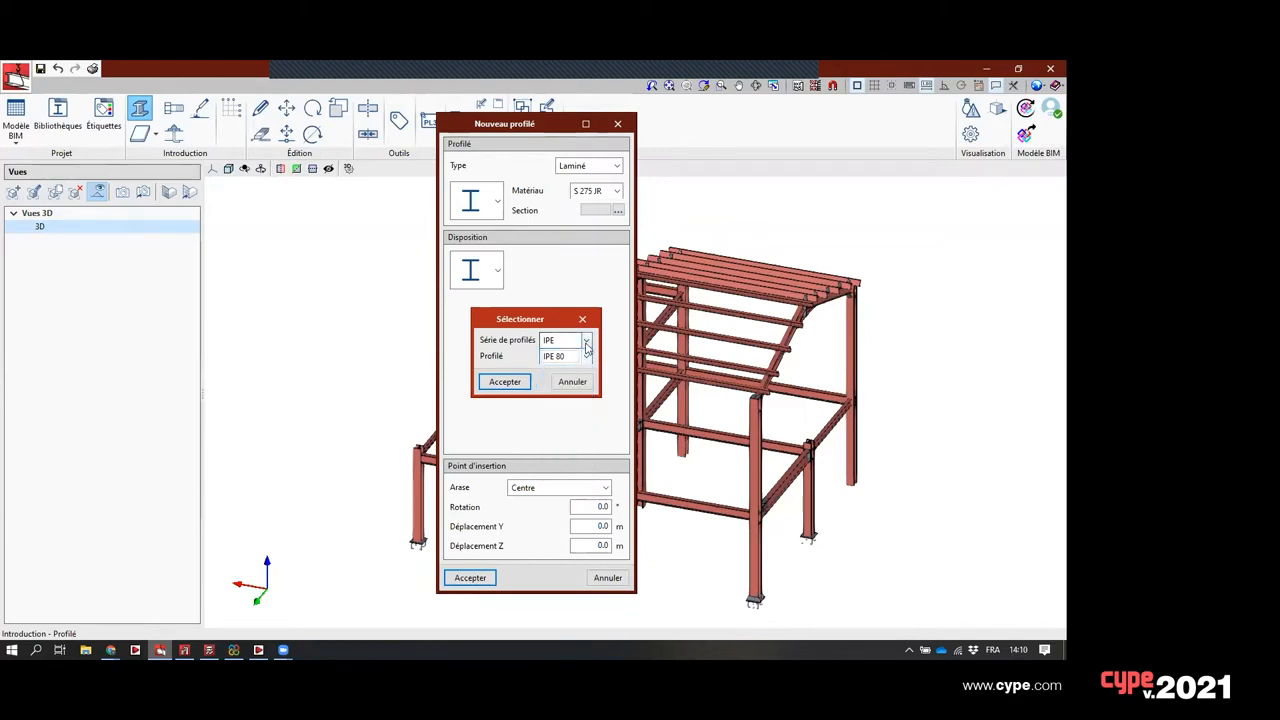
click(585, 341)
click(585, 341)
click(583, 321)
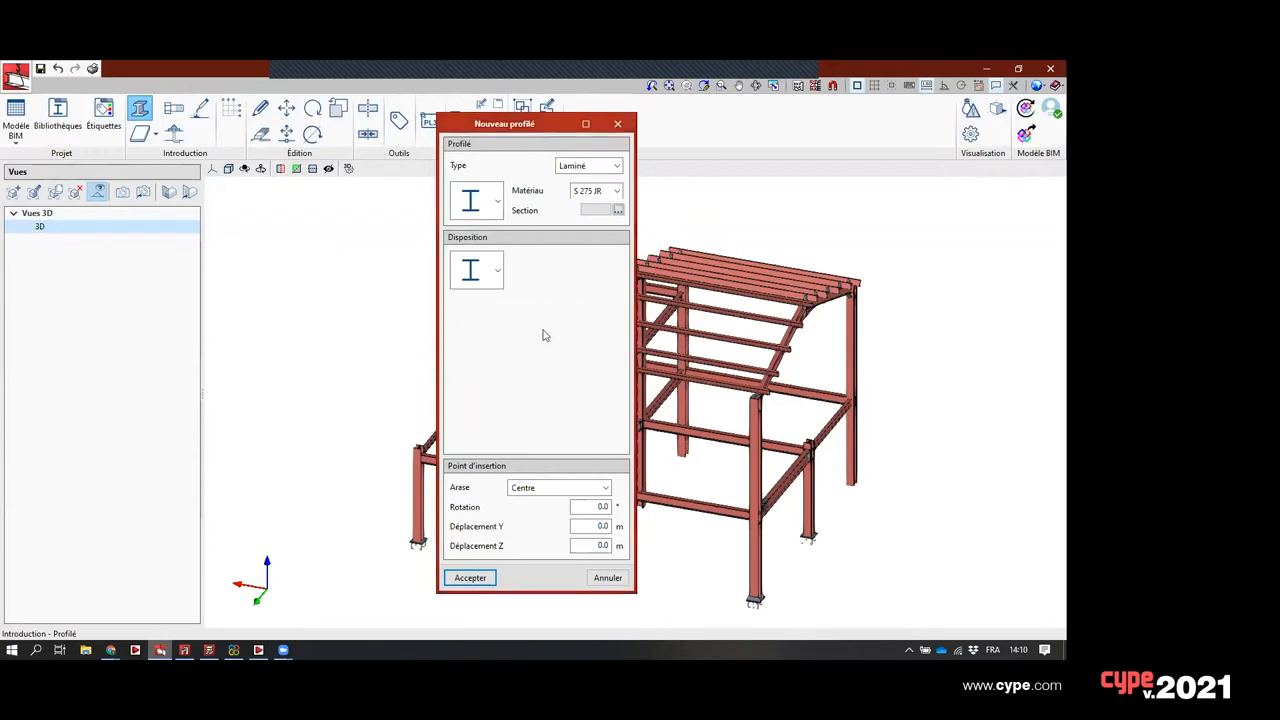
click(617, 123)
- Look at the plate introduction options and the weld command, leaving without drawing anything
click(155, 134)
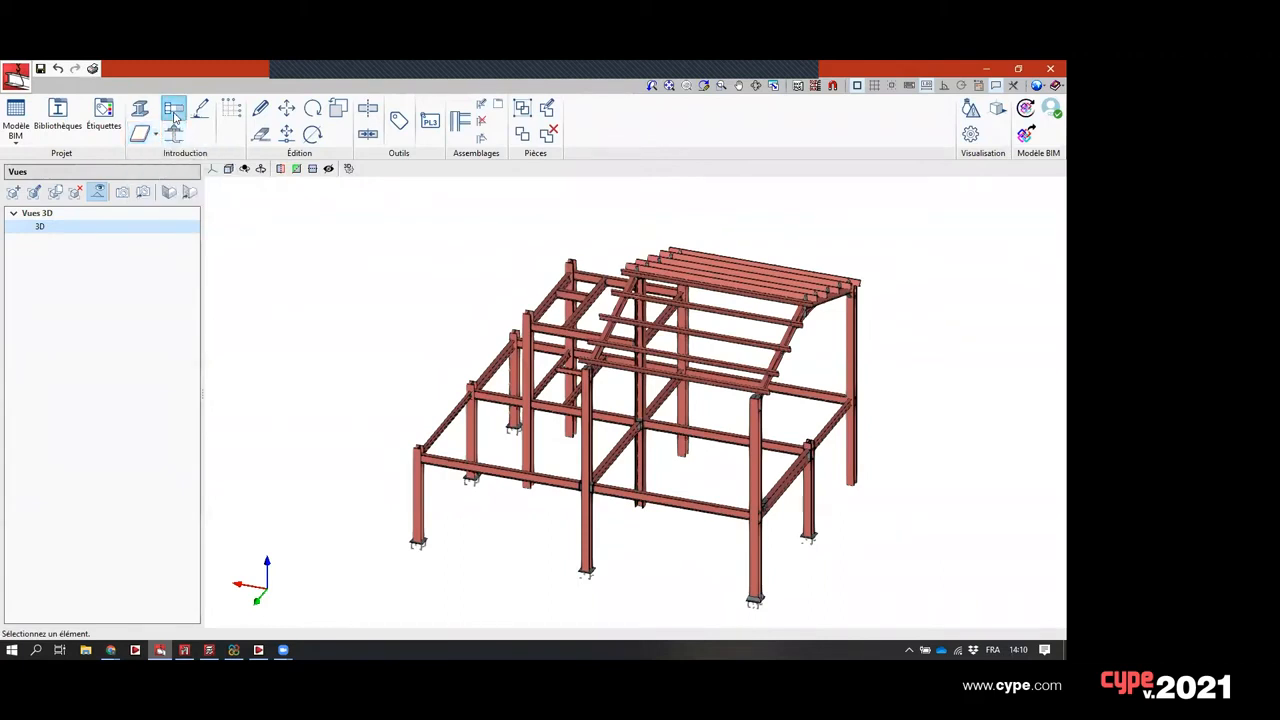
click(203, 109)
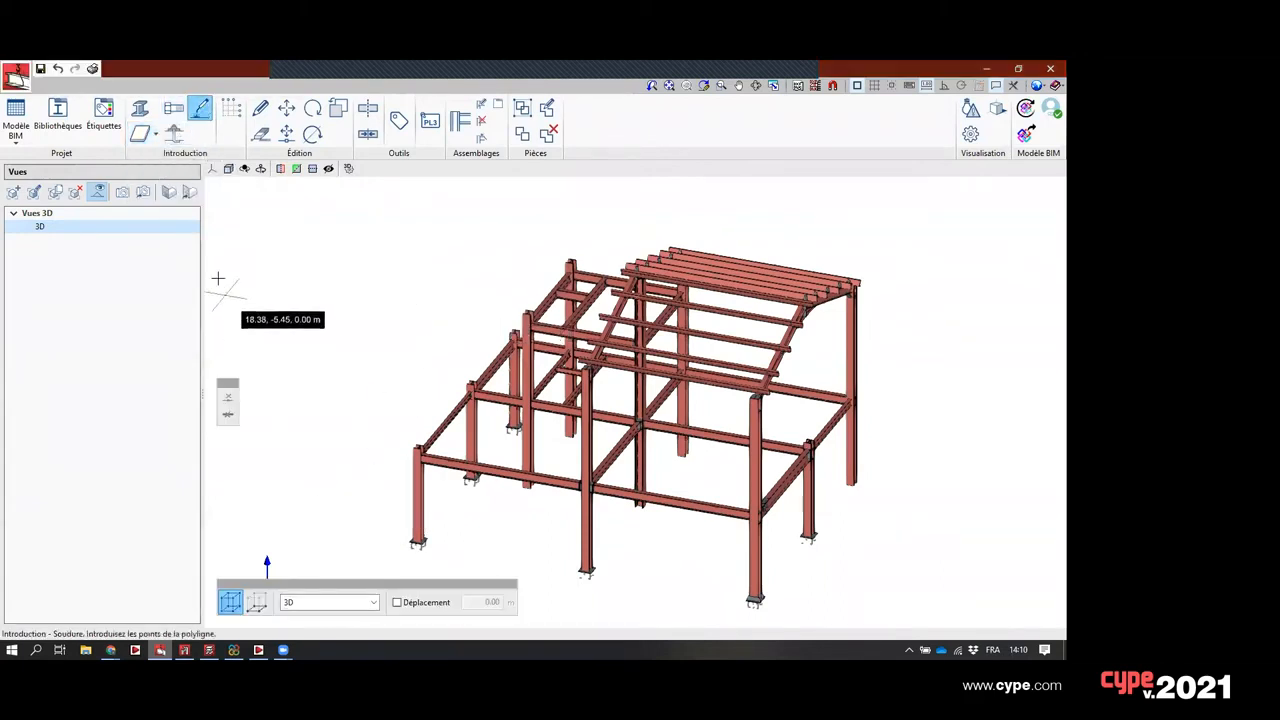
key(Escape)
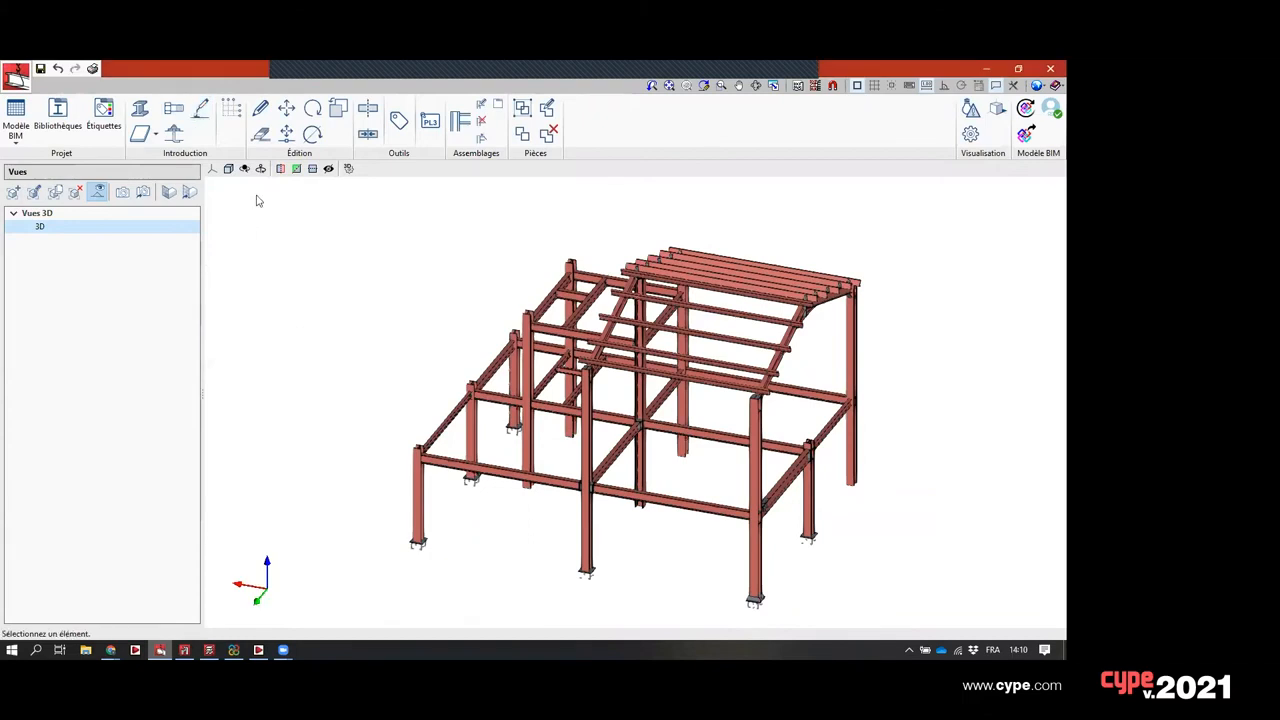
- Examine the grid definition dialog in an enlarged window and close it without adding a grid
click(229, 106)
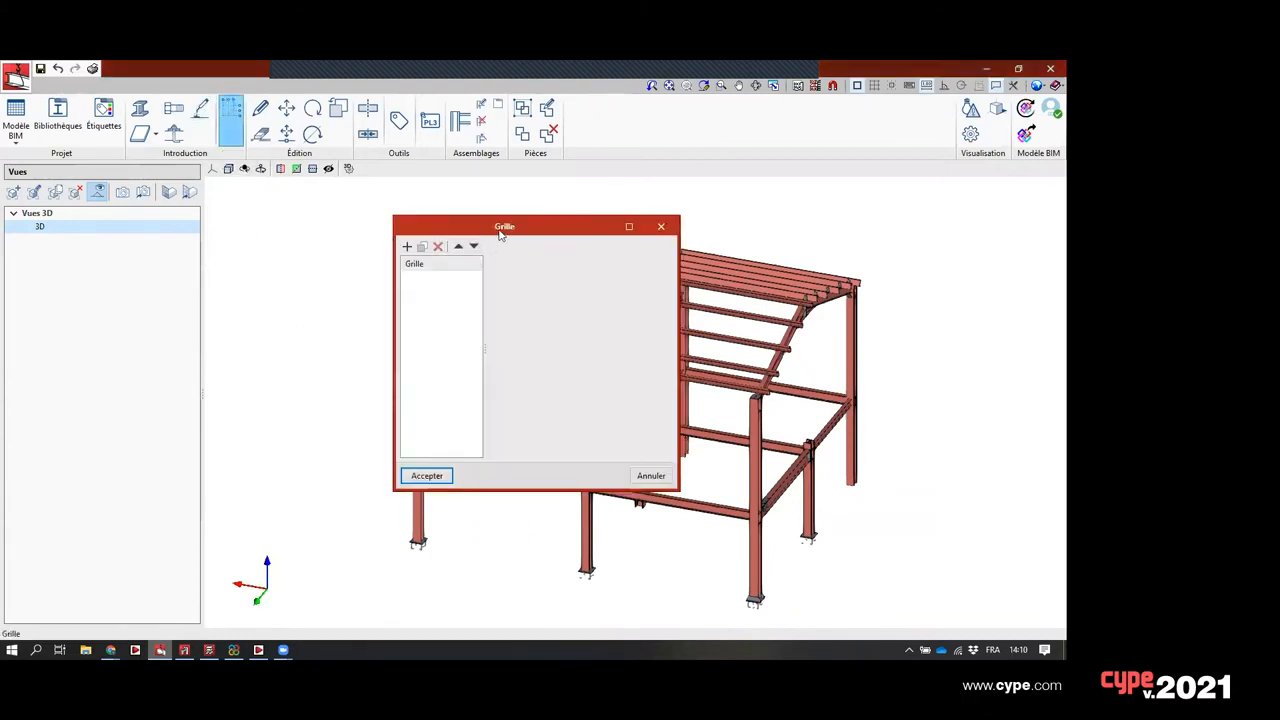
drag(506, 233, 494, 233)
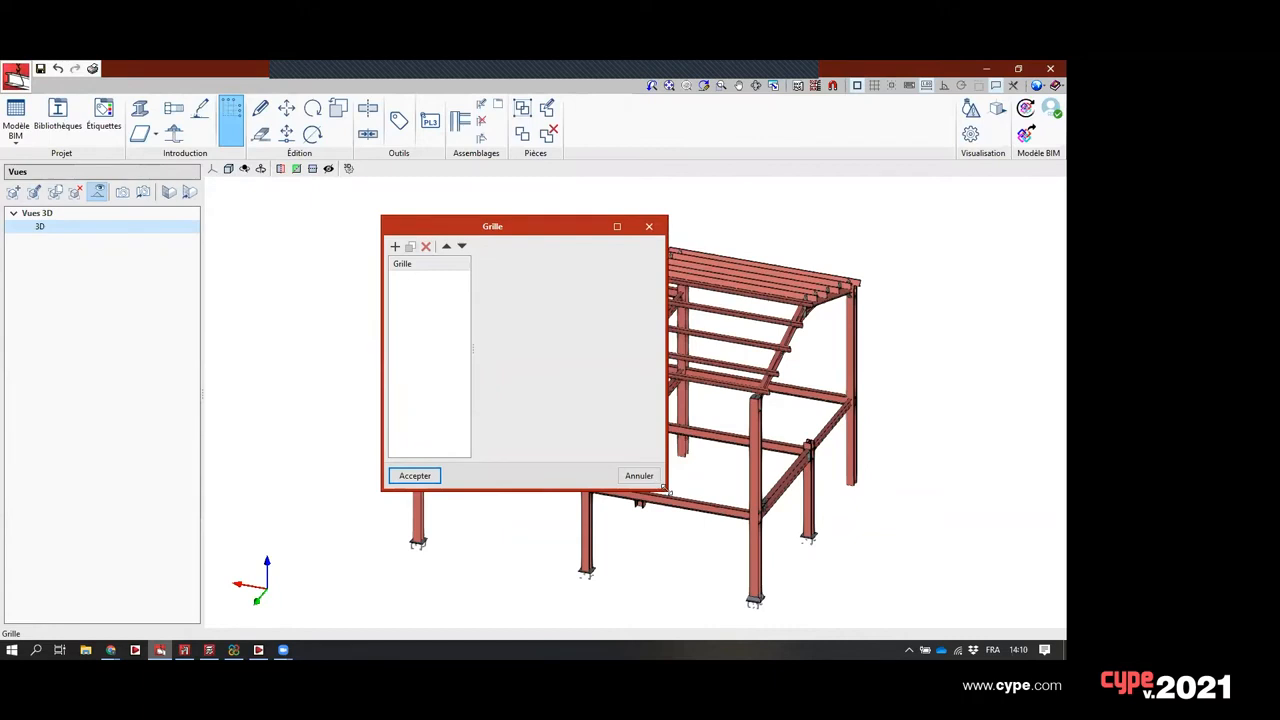
drag(666, 490, 828, 523)
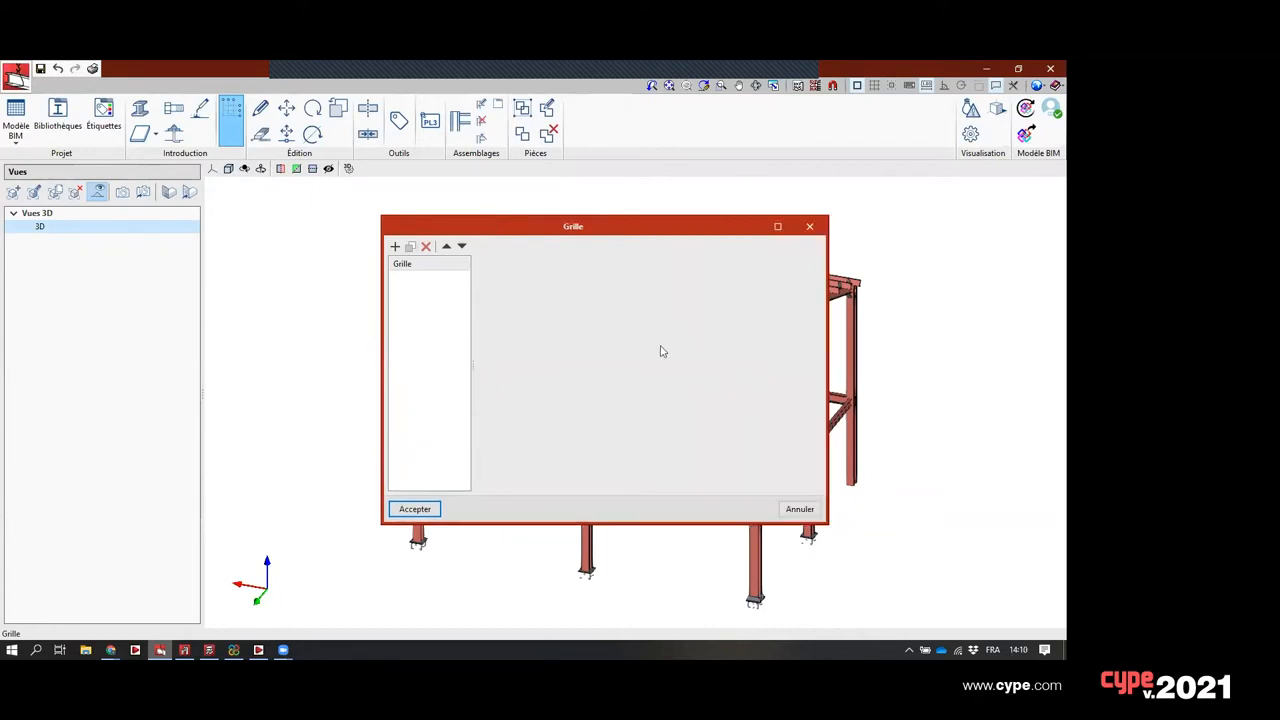
click(809, 228)
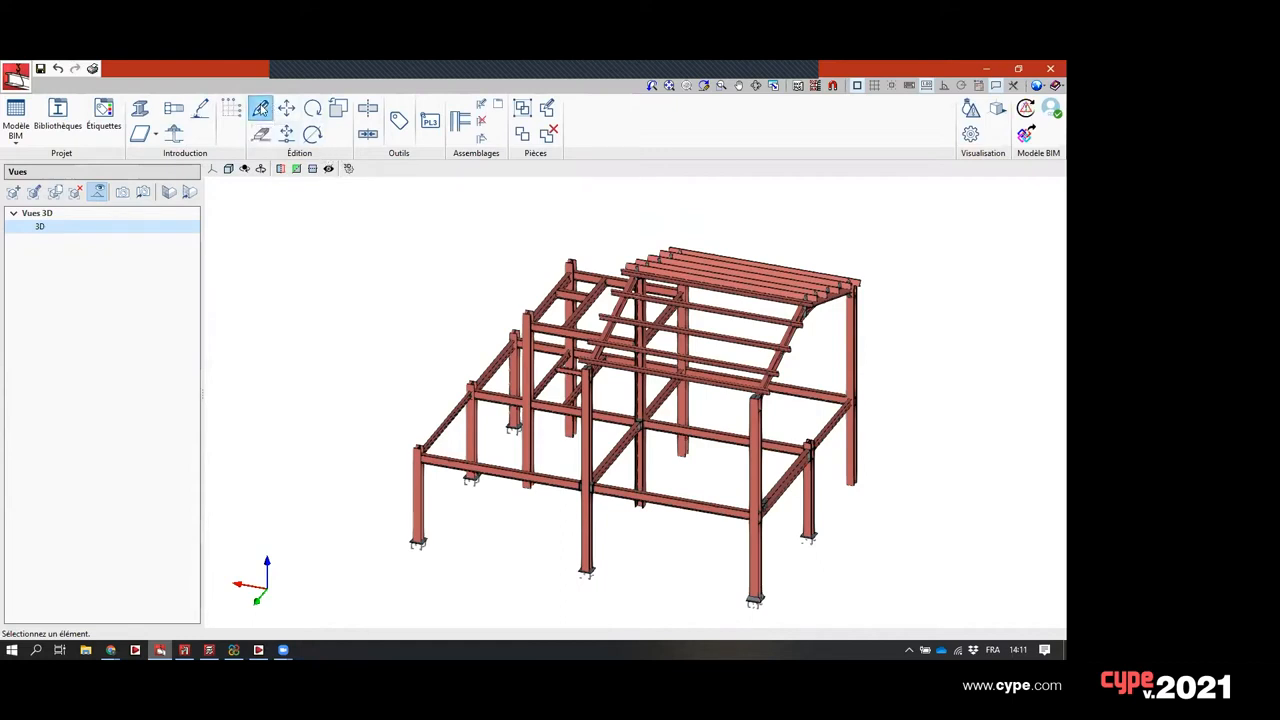
- Inspect the editable properties of the low IPE 300 beam at the front of the structure and leave them unchanged
click(260, 109)
click(506, 473)
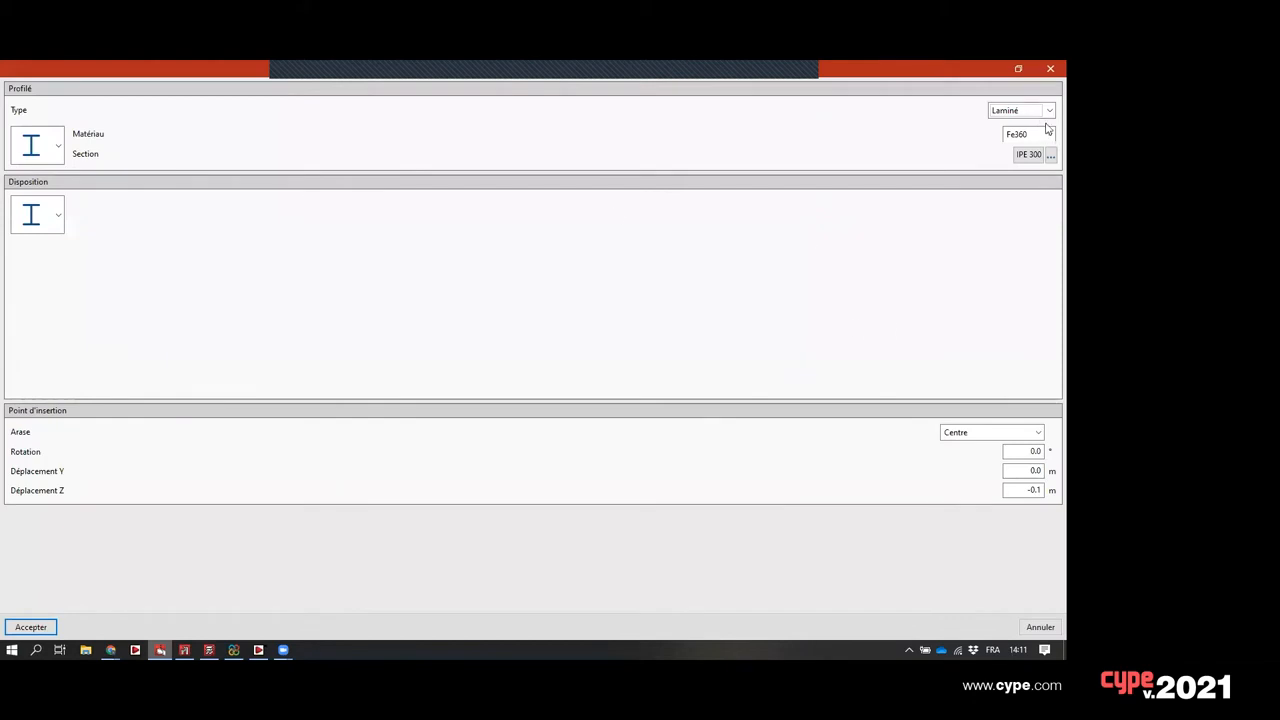
click(1049, 70)
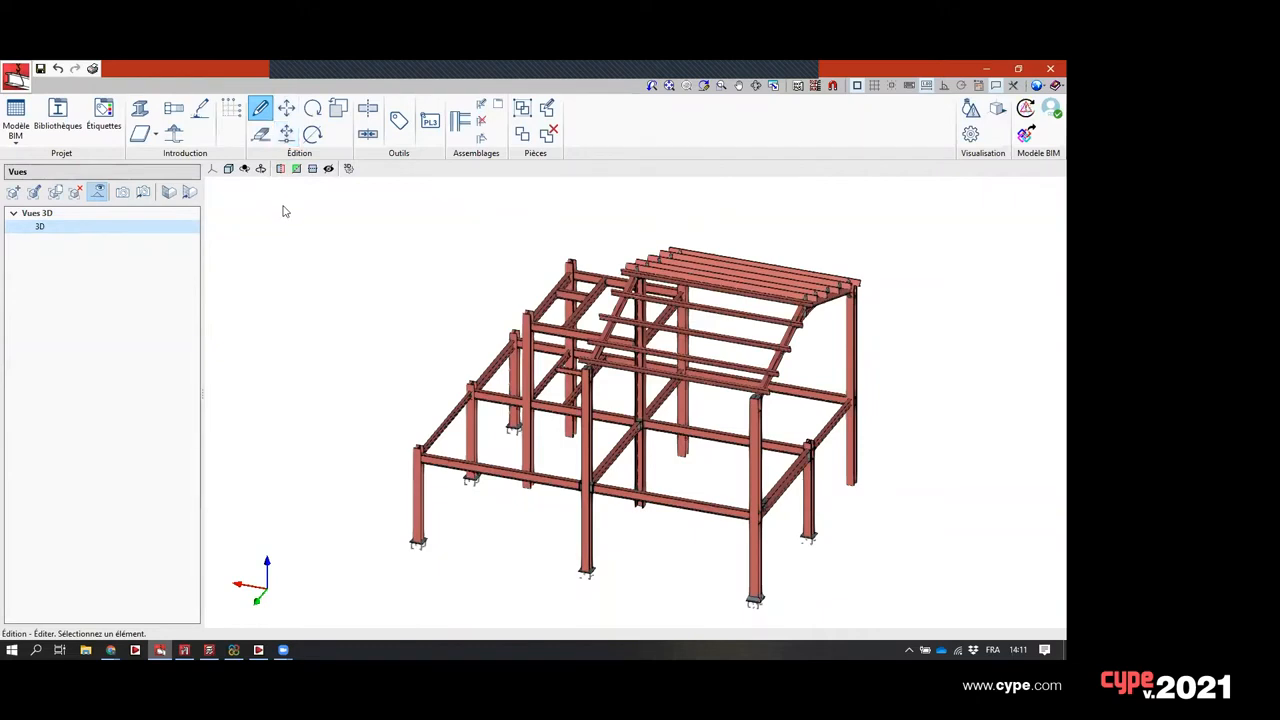
- Assign label A to four tall columns supporting the pitched roof
click(368, 109)
click(398, 127)
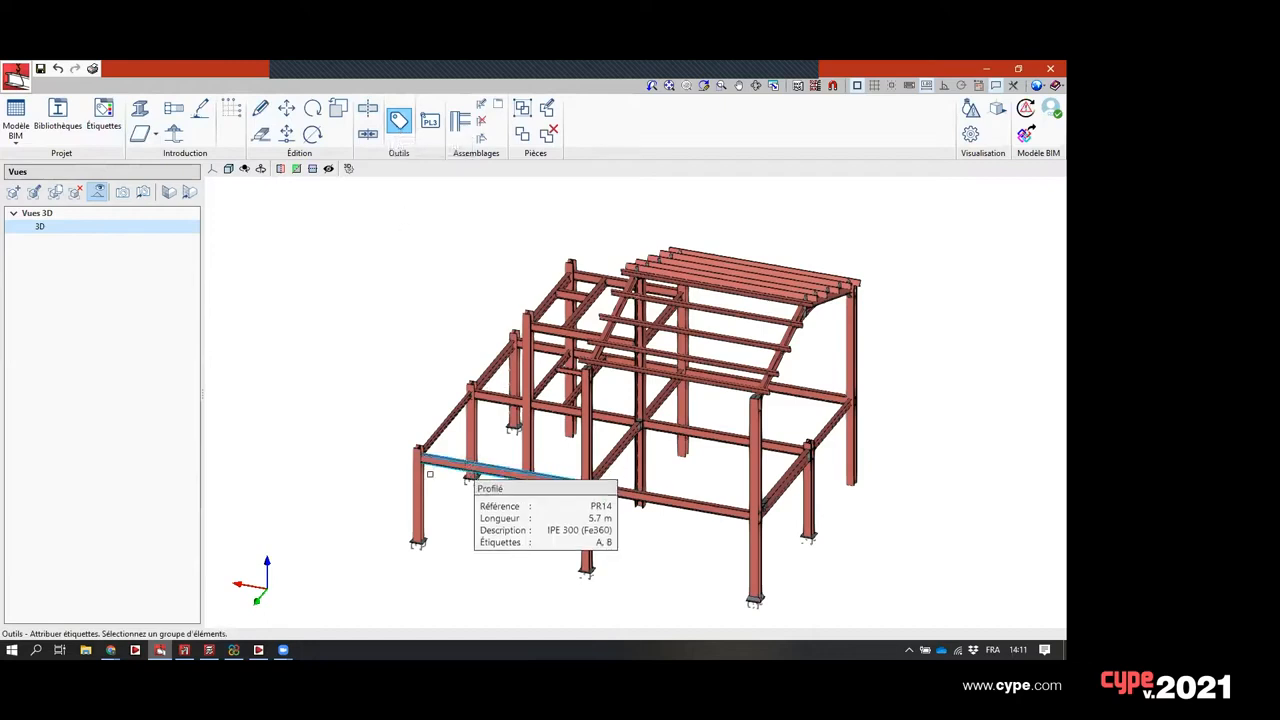
middle_drag(554, 476, 514, 360)
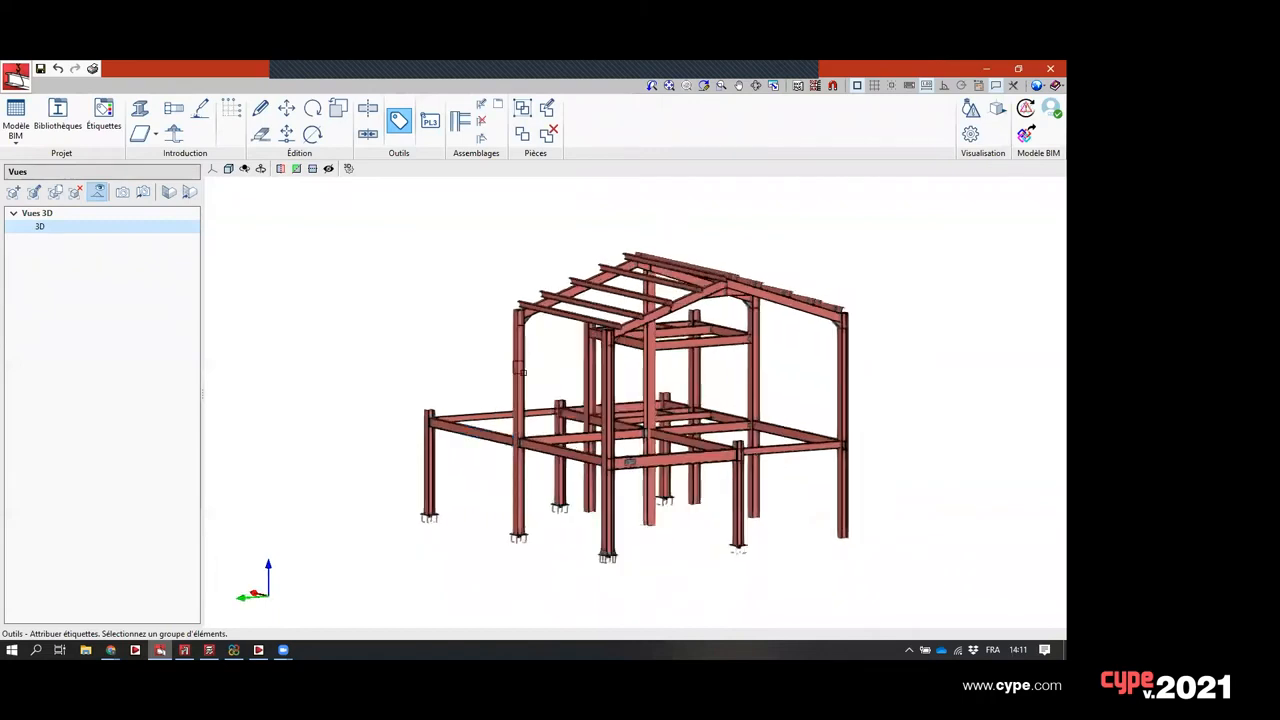
click(521, 482)
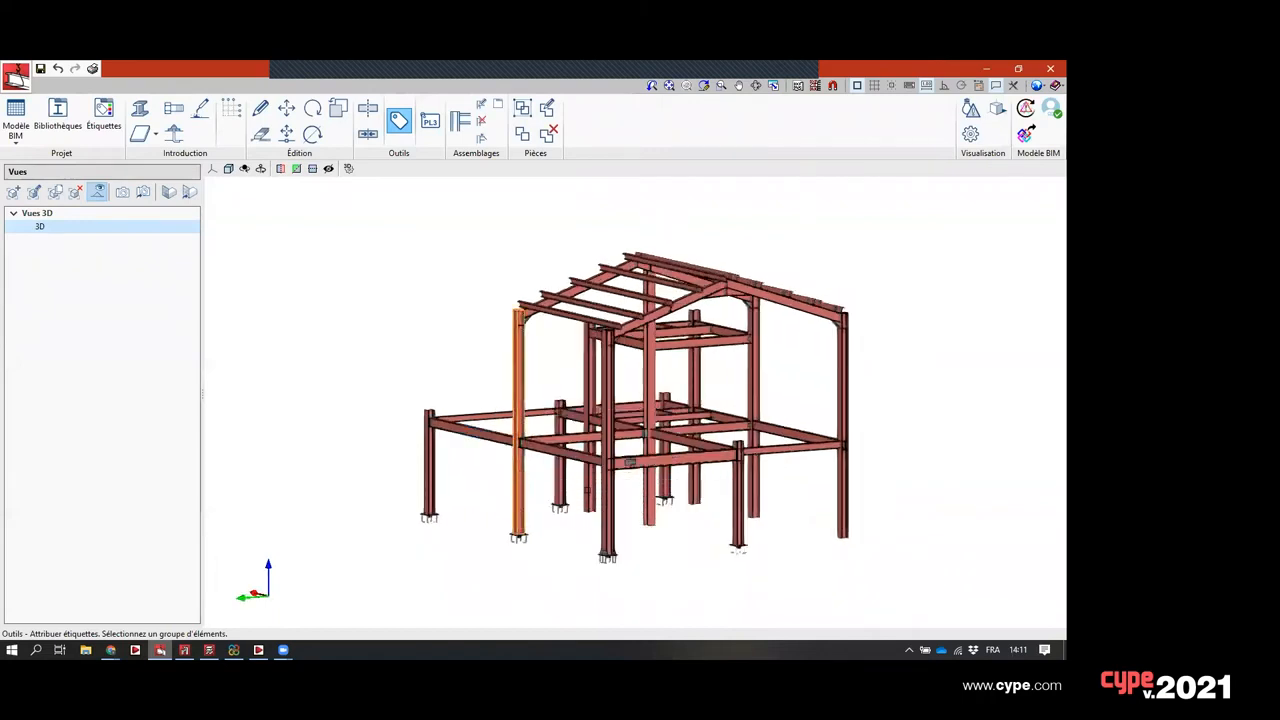
click(608, 490)
click(846, 497)
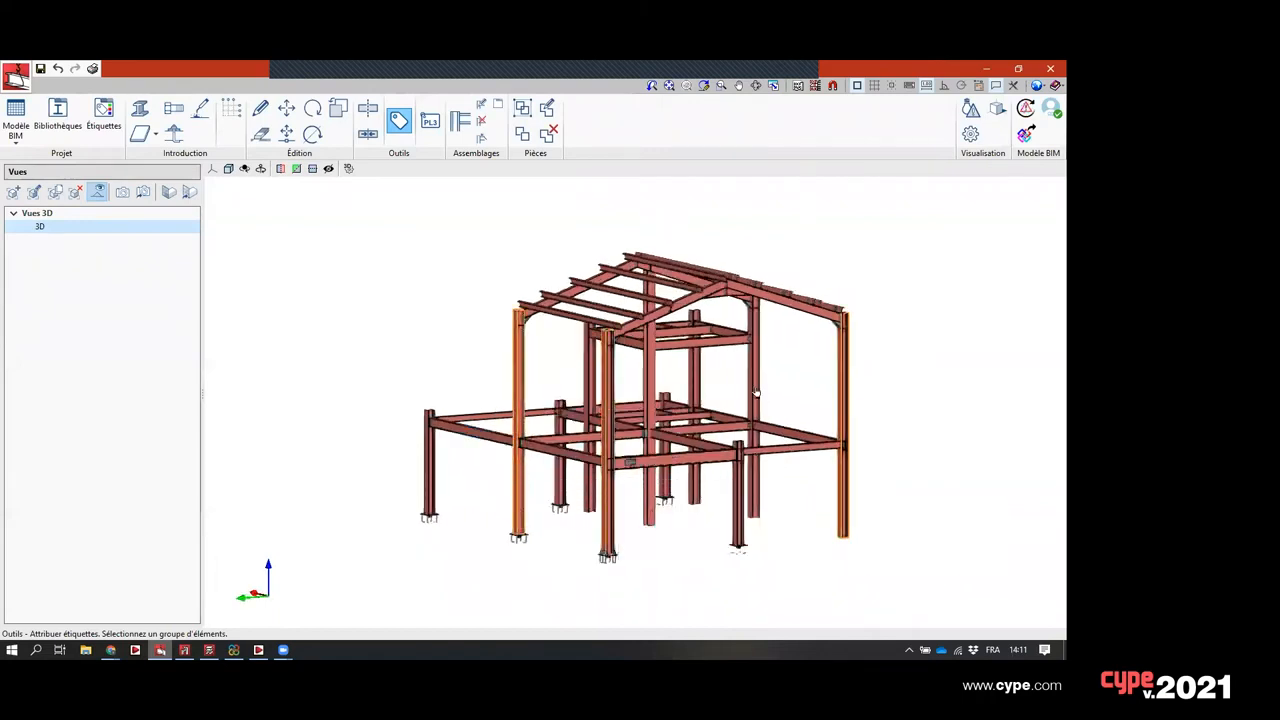
click(751, 400)
right_click(751, 400)
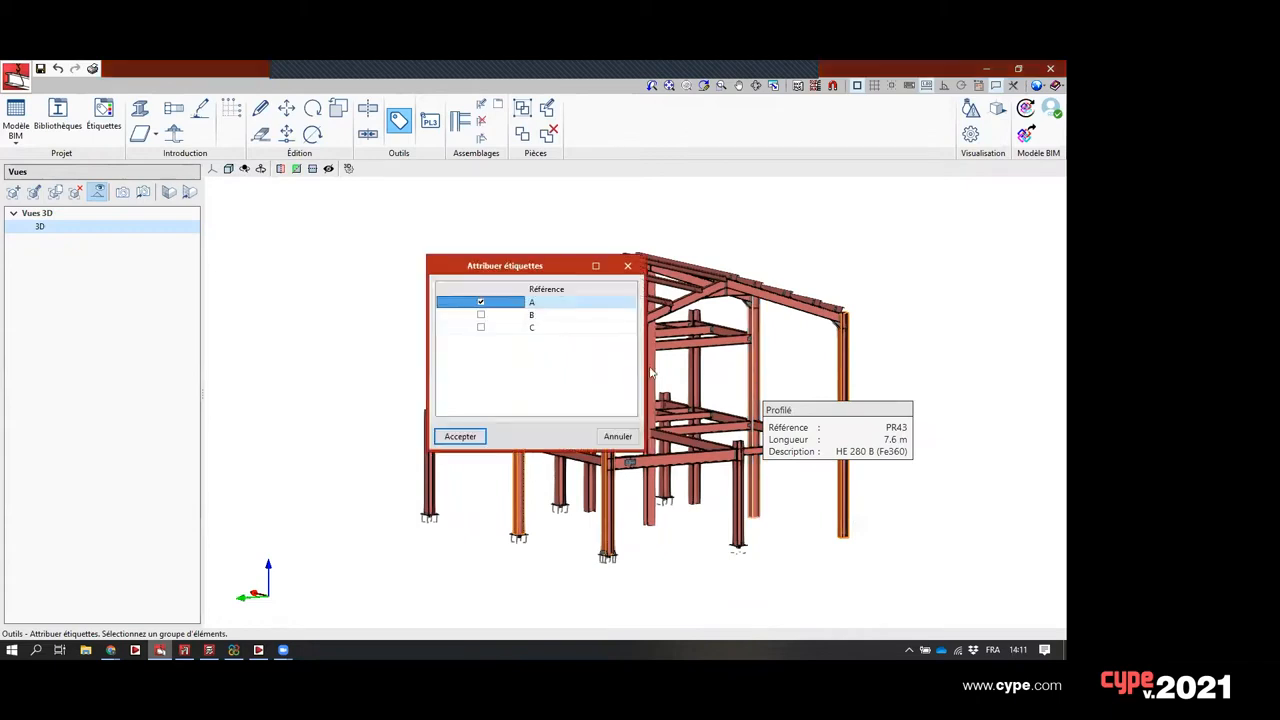
click(462, 437)
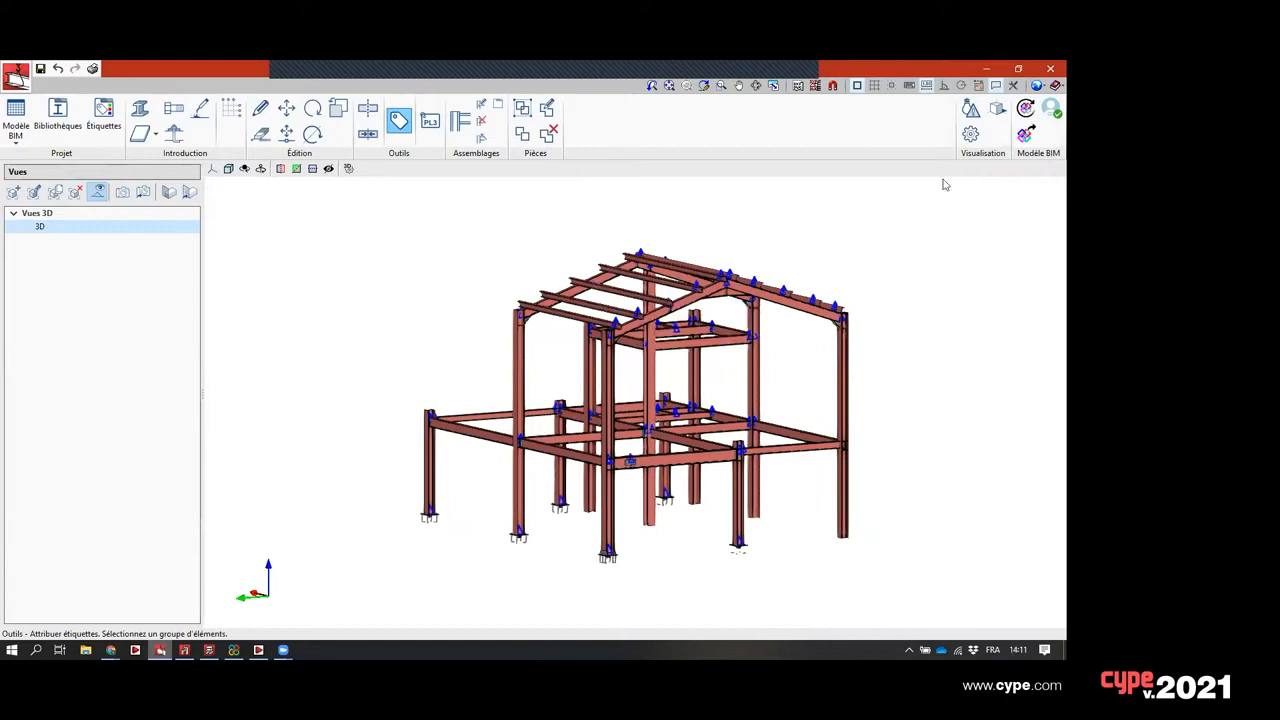
- Show only the elements labelled A by making labels B, C and Sans étiquette invisible, and inspect the structure from several angles
click(969, 136)
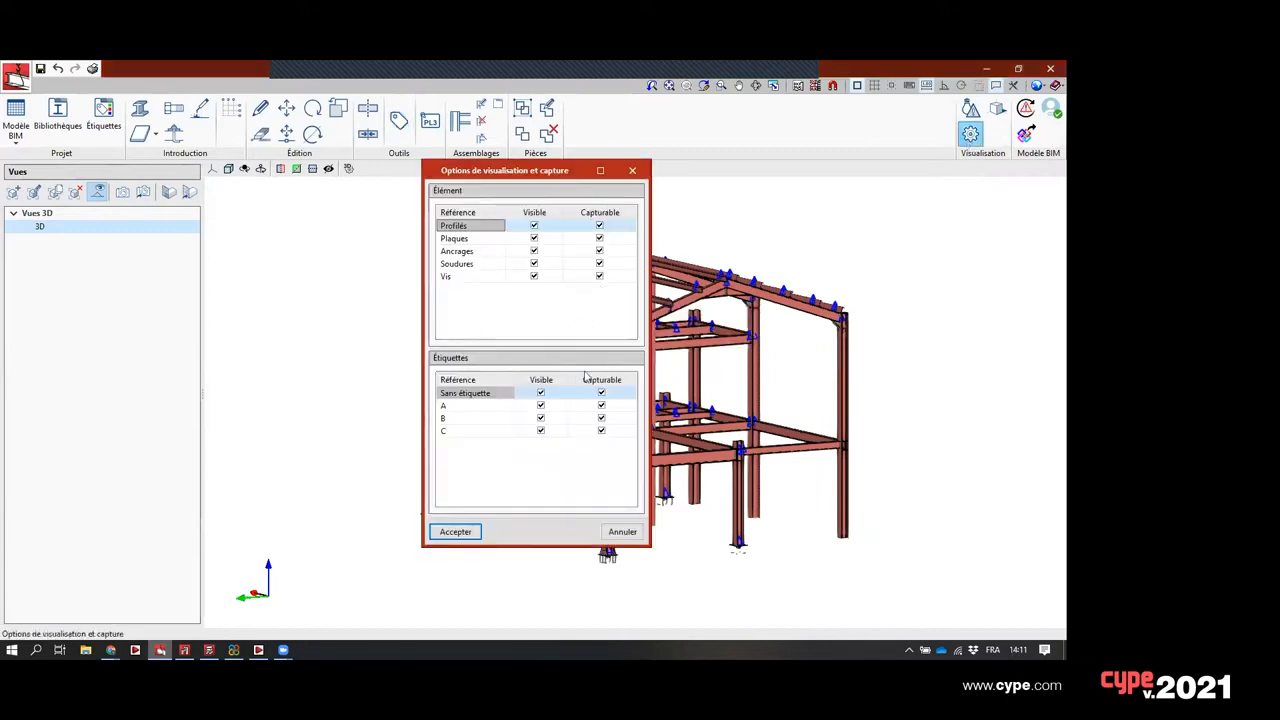
click(542, 419)
click(541, 430)
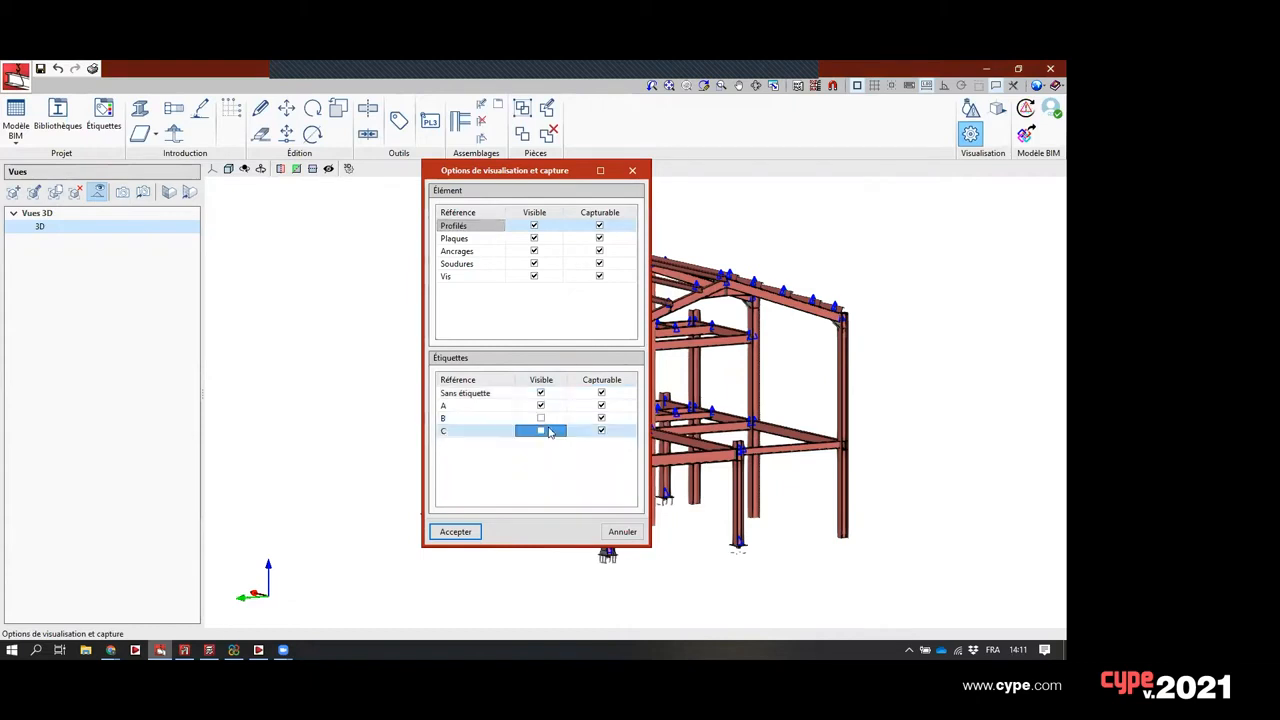
click(541, 393)
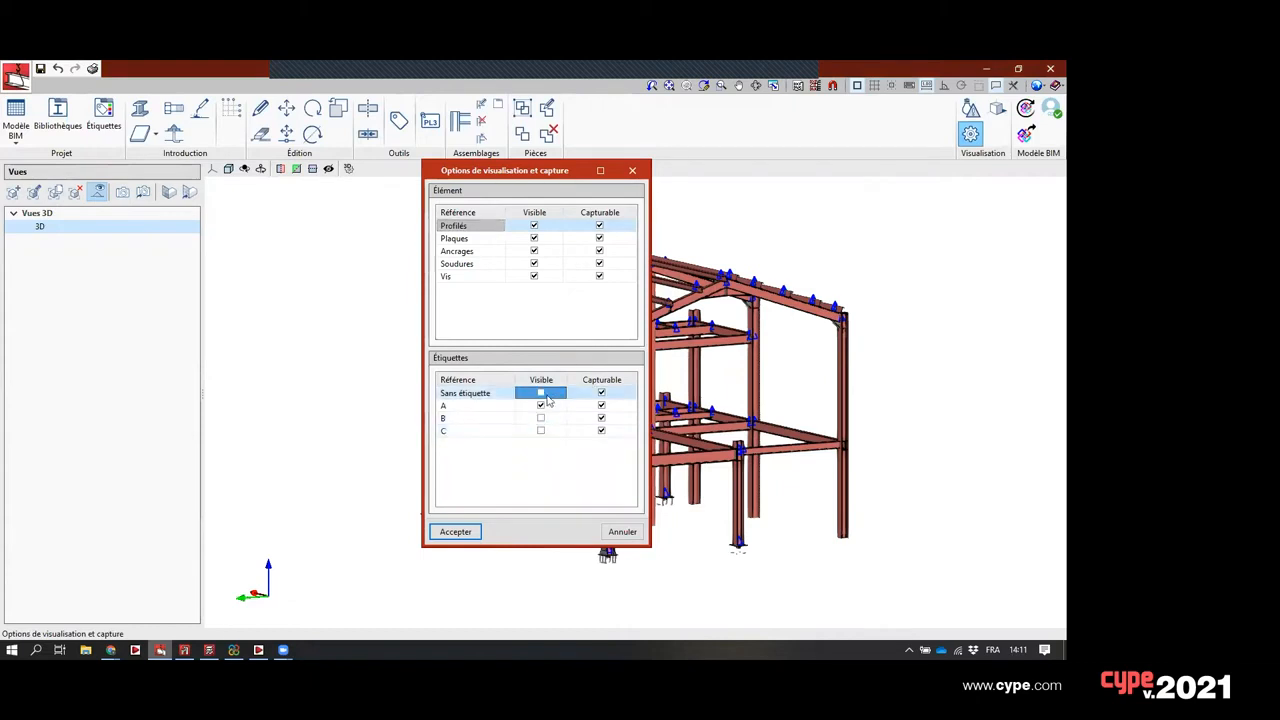
click(455, 531)
middle_drag(486, 523, 640, 516)
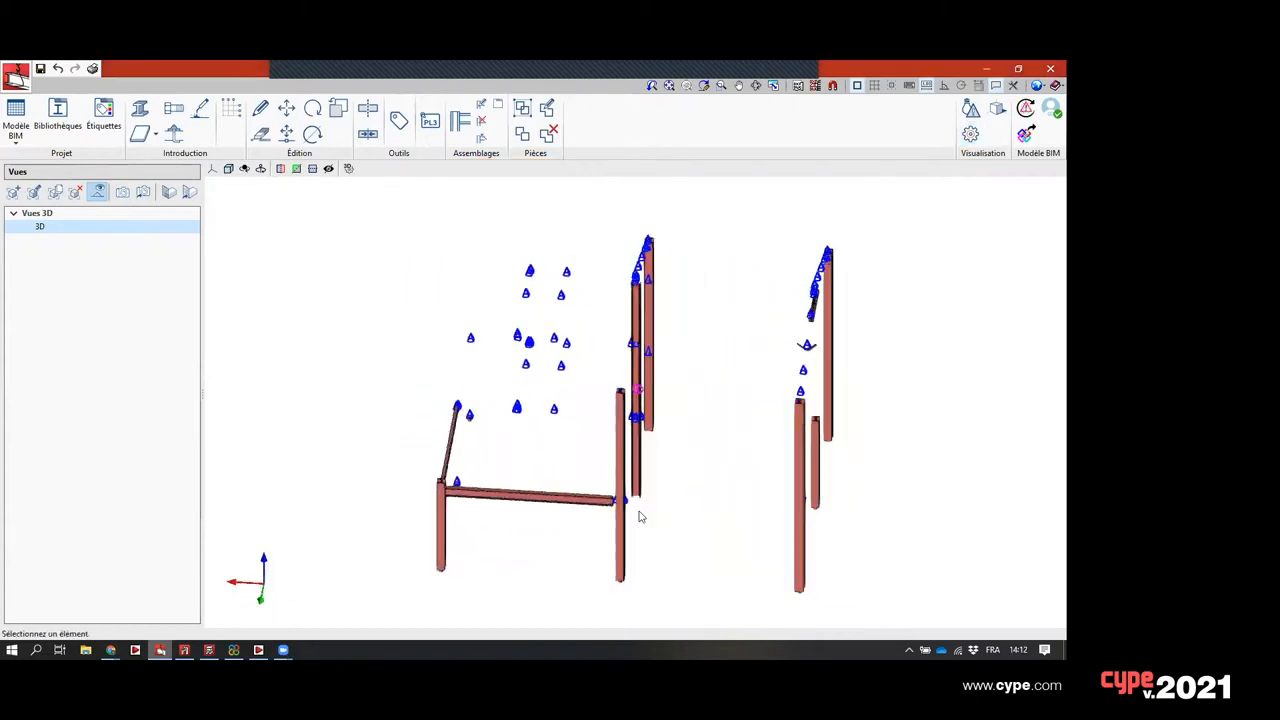
middle_drag(485, 494, 723, 400)
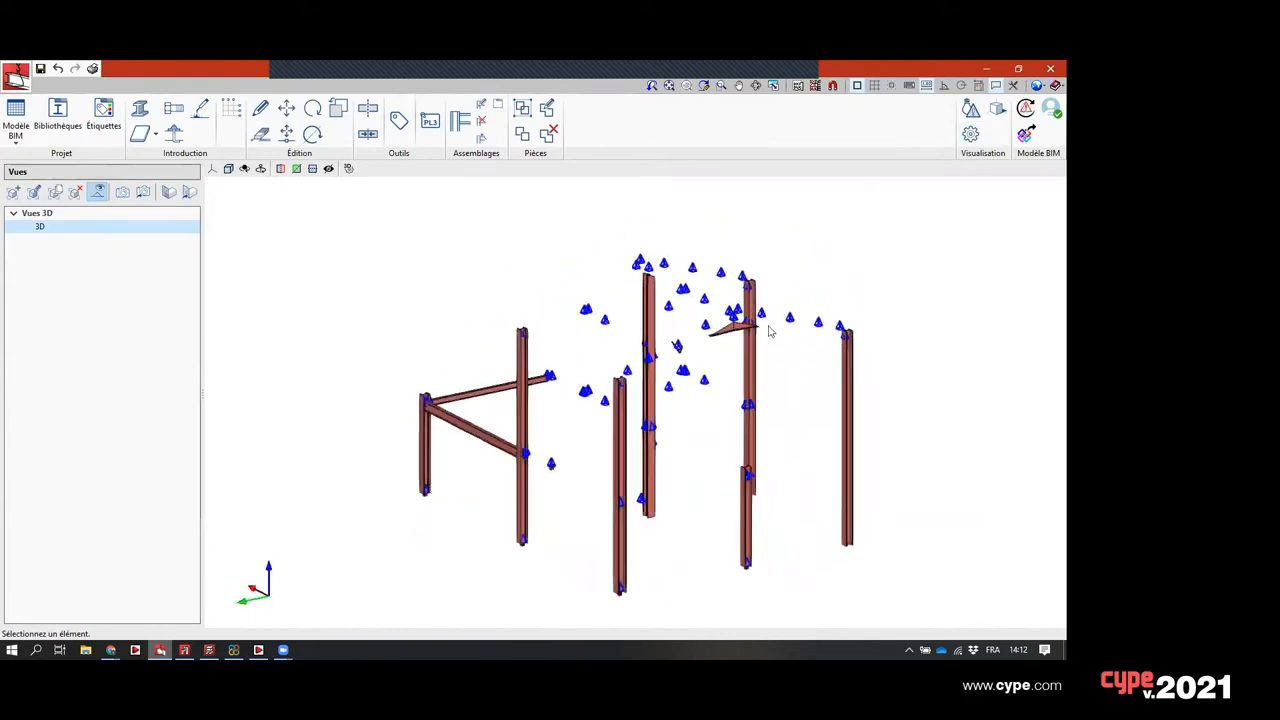
- Make the elements labelled B, C and Sans étiquette visible again so the whole structure is shown
click(970, 134)
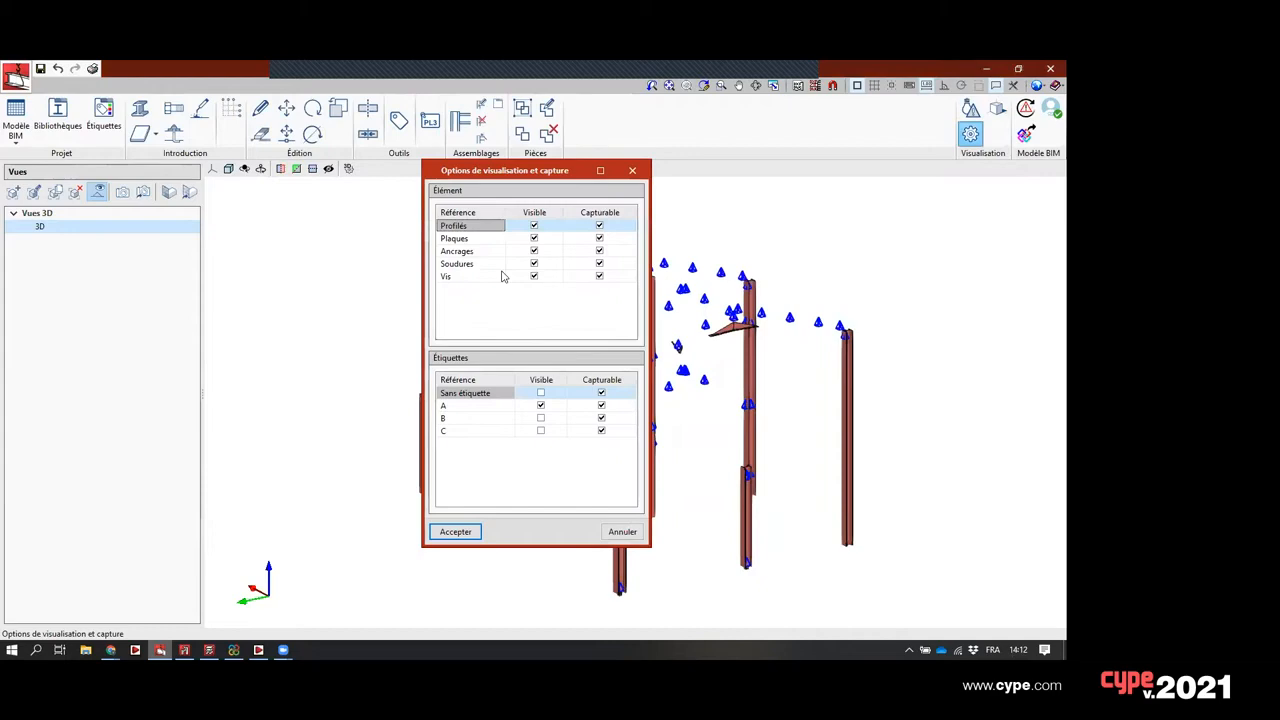
click(540, 418)
click(540, 430)
click(540, 393)
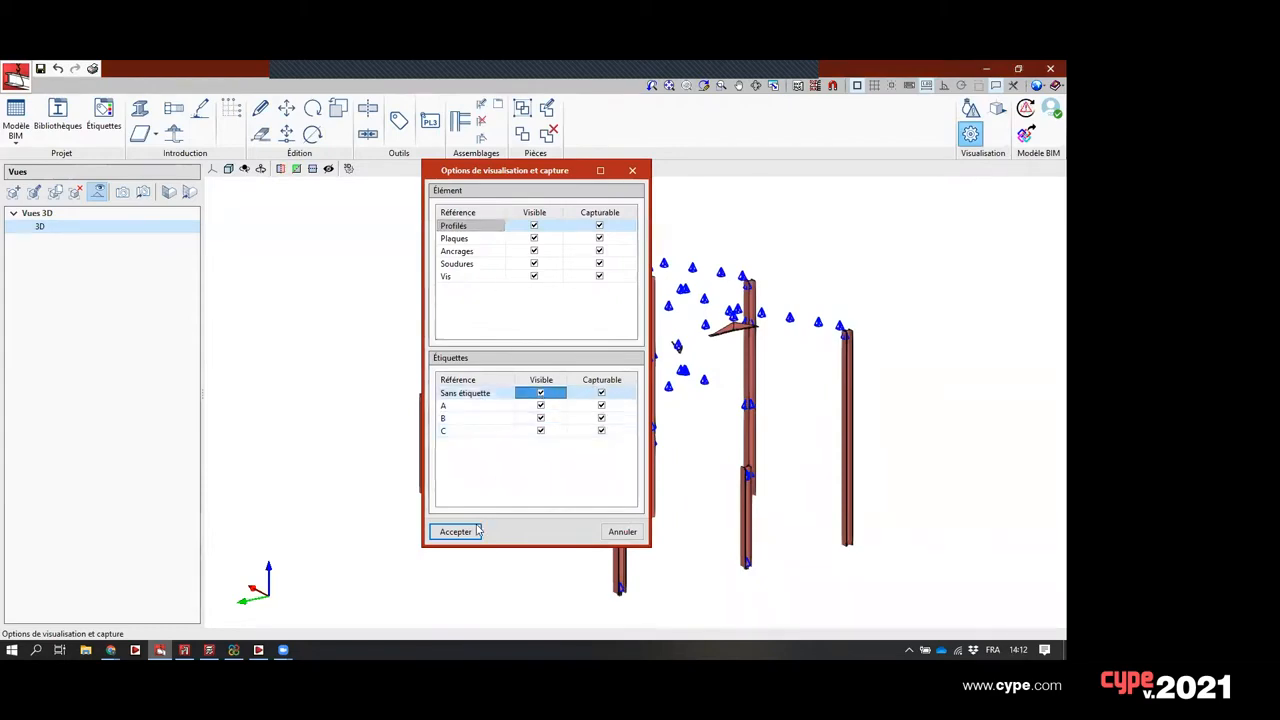
click(474, 531)
middle_drag(510, 523, 937, 479)
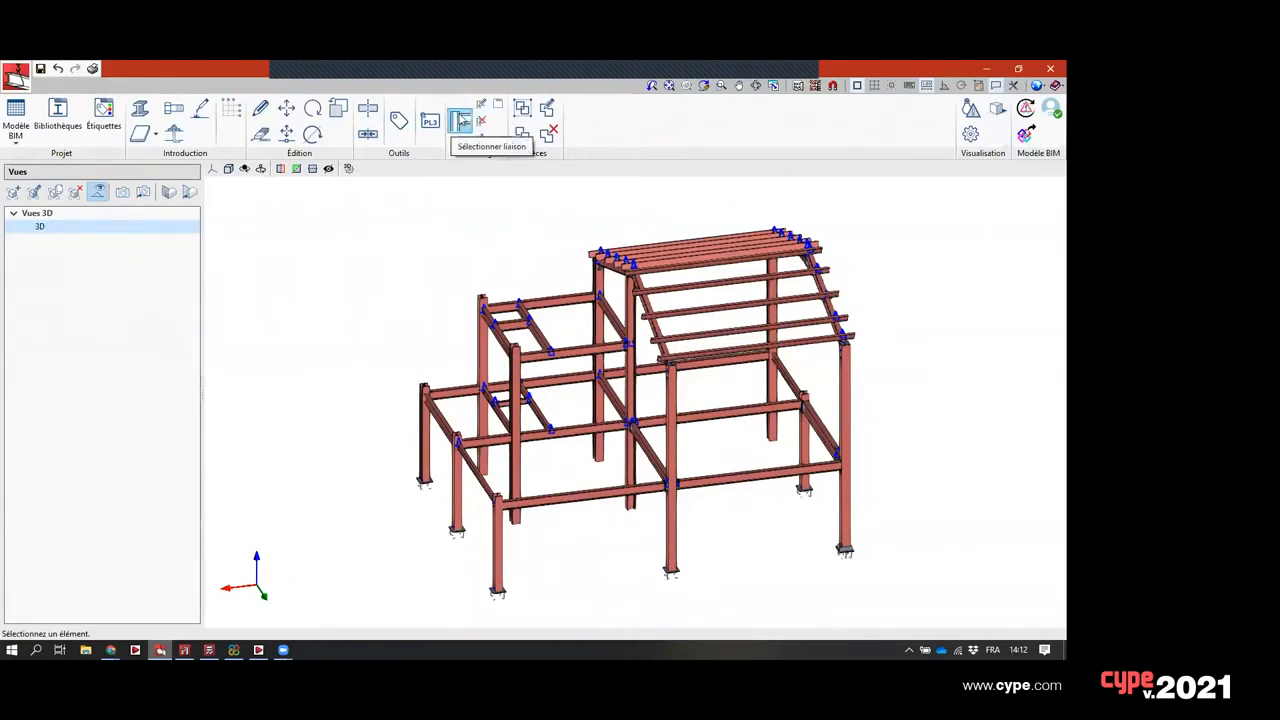
- Examine the previews and admitted profiles of the available connection types, from Plaque d'ancrage to the single-diagonal connection, and close the list without choosing one
click(462, 120)
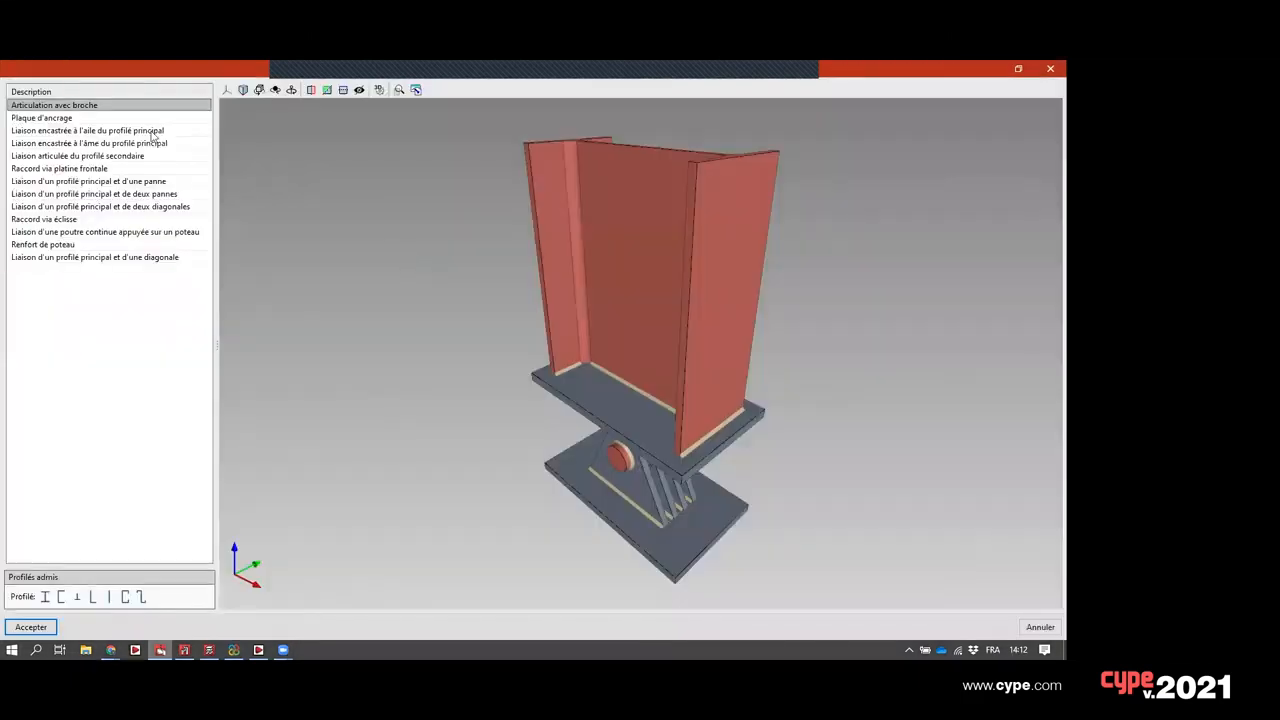
click(90, 118)
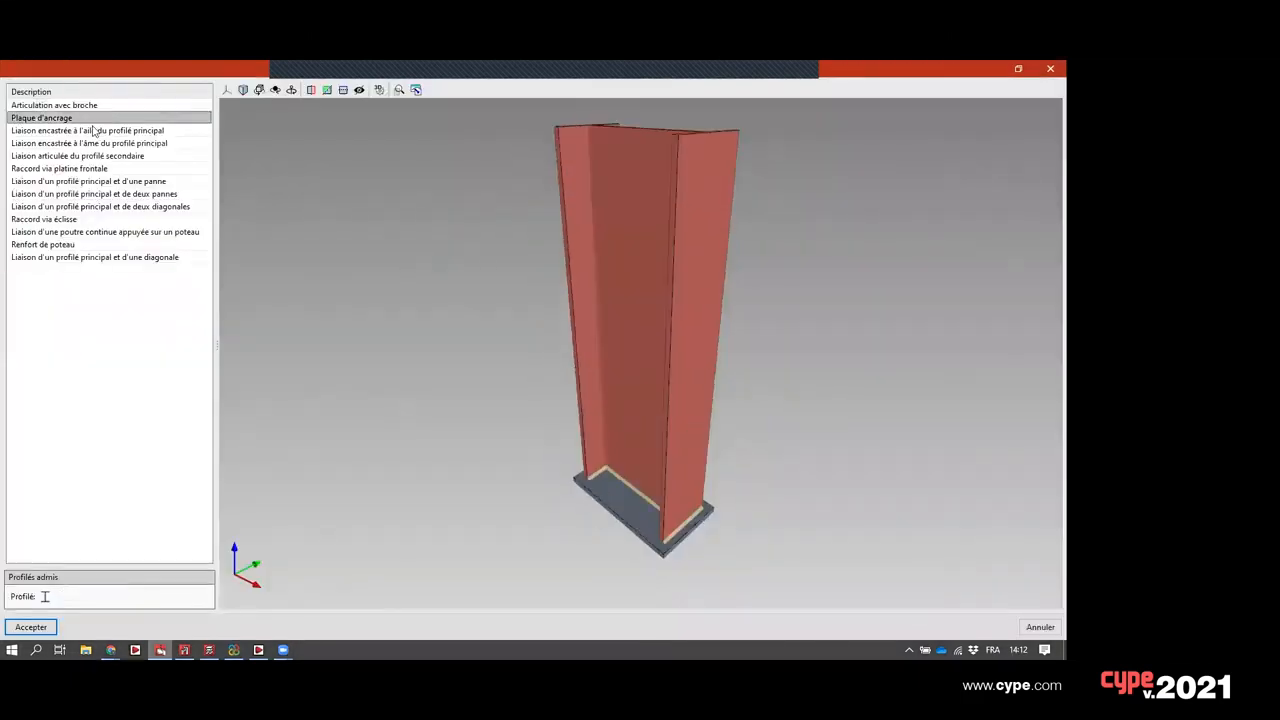
click(94, 131)
click(100, 144)
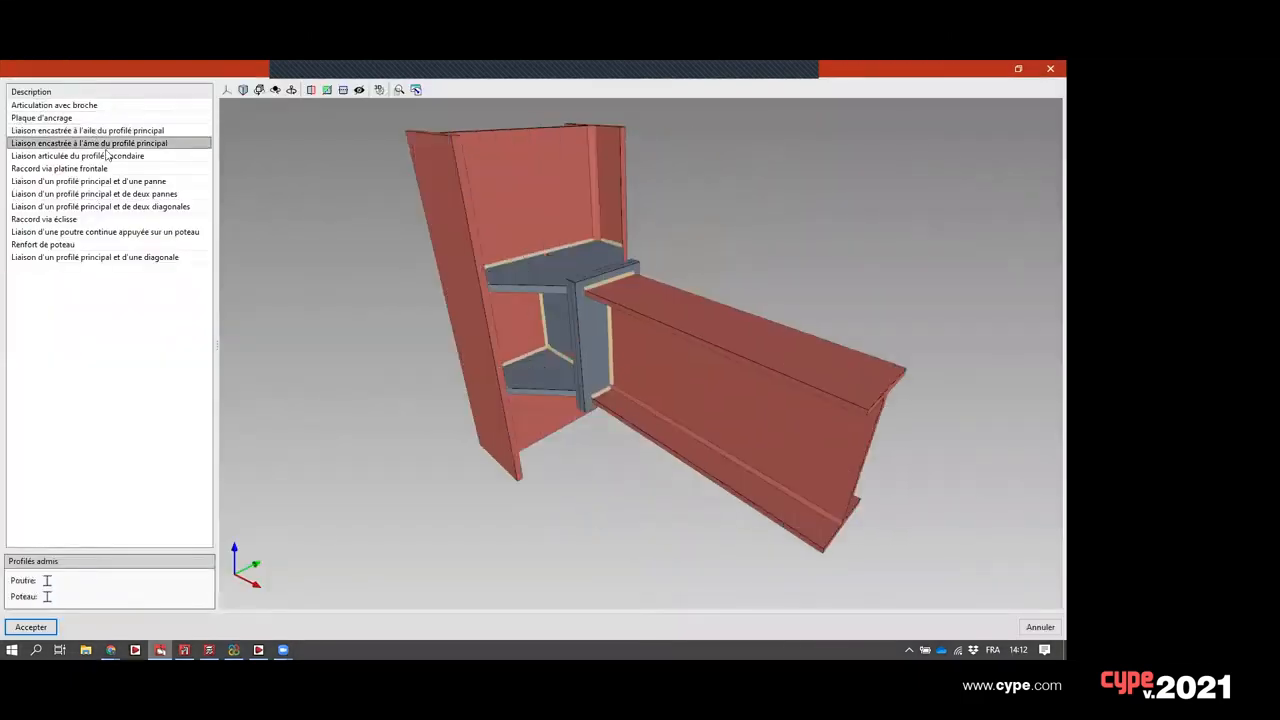
click(103, 156)
click(101, 169)
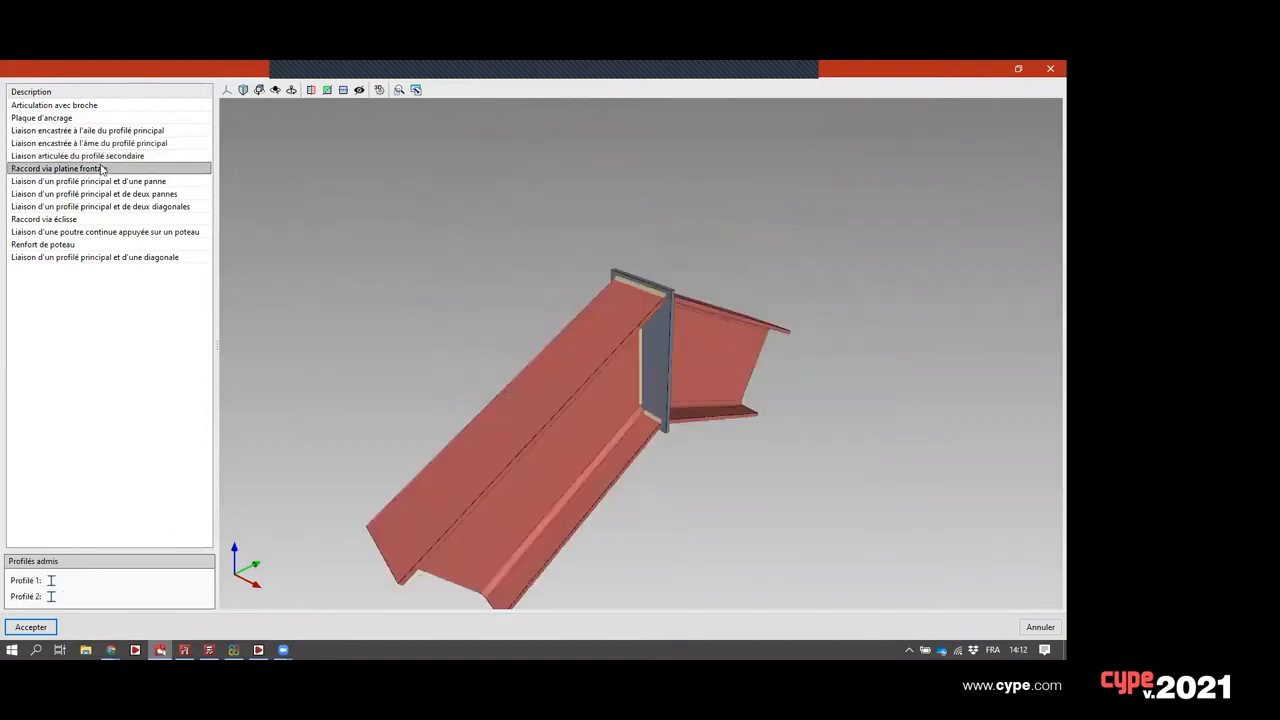
click(101, 184)
click(104, 194)
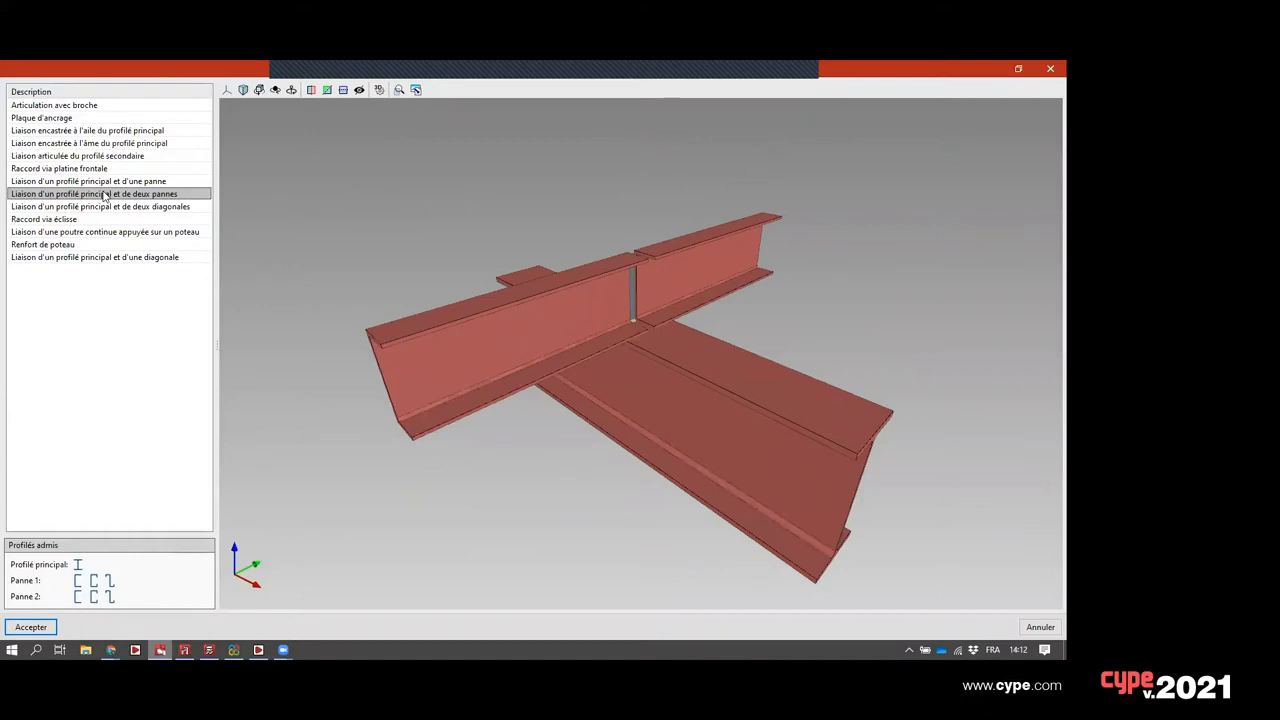
click(107, 207)
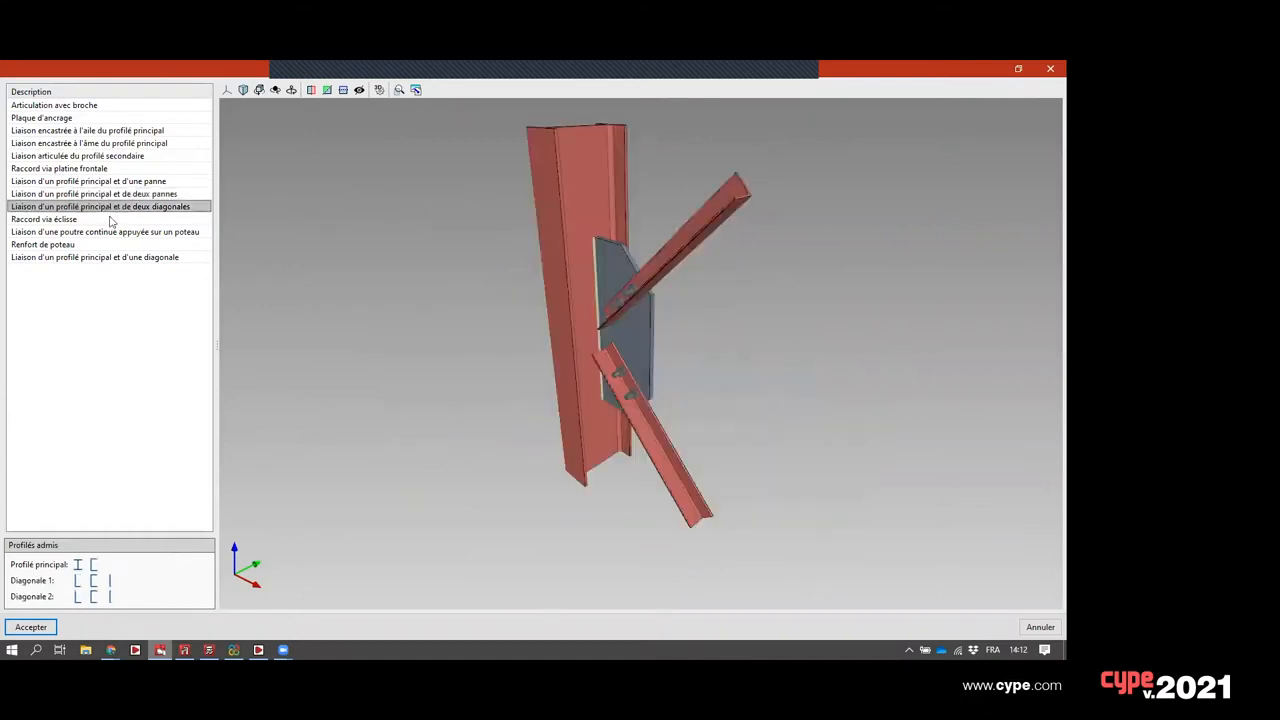
click(112, 220)
click(113, 232)
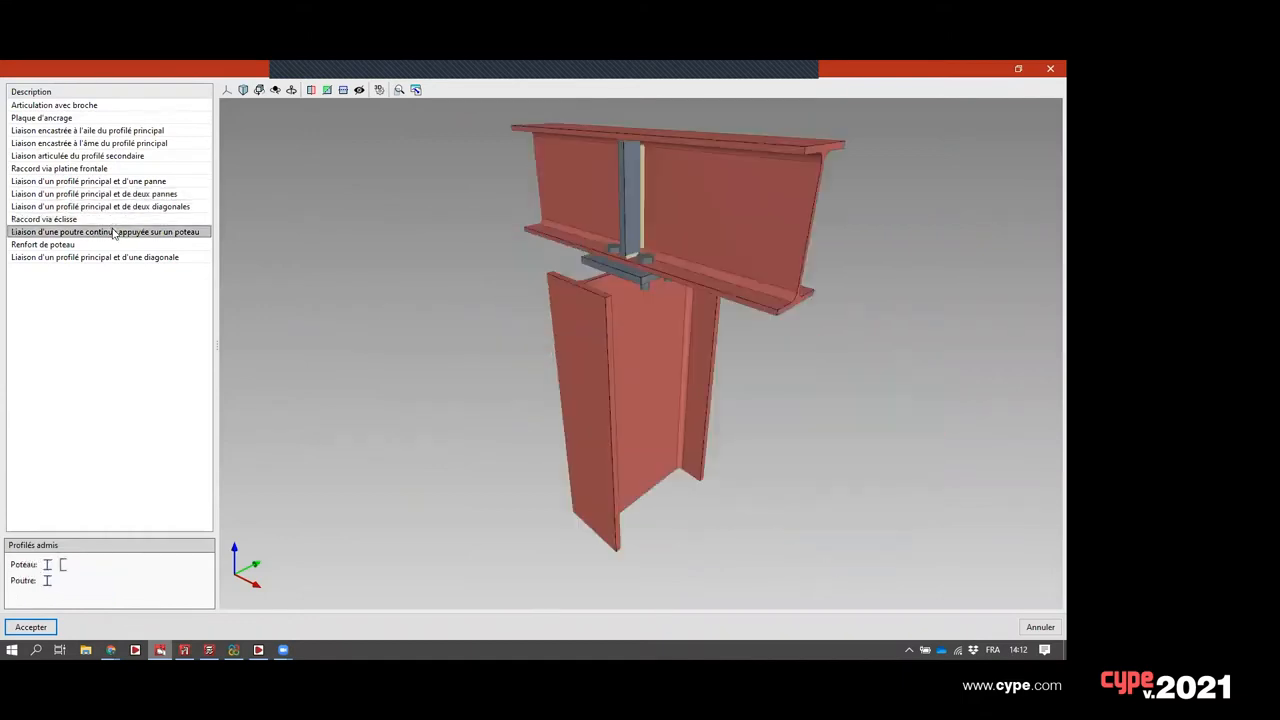
click(113, 245)
click(117, 257)
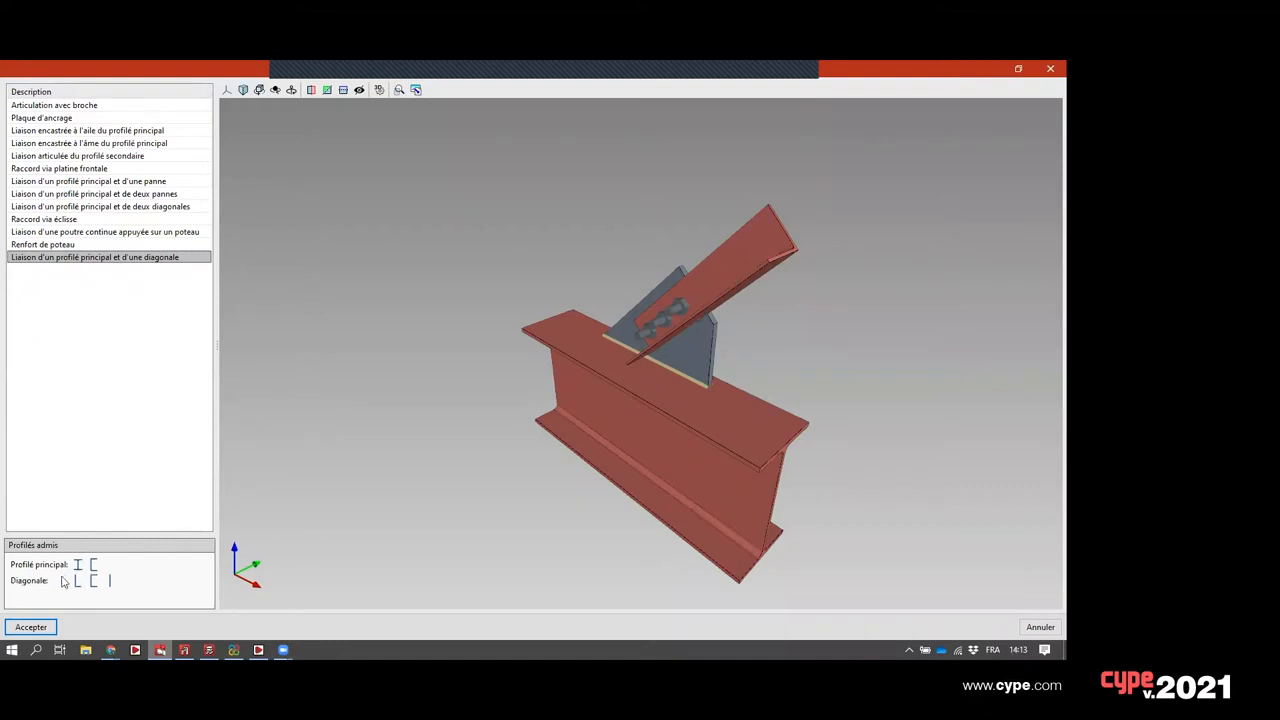
click(1049, 67)
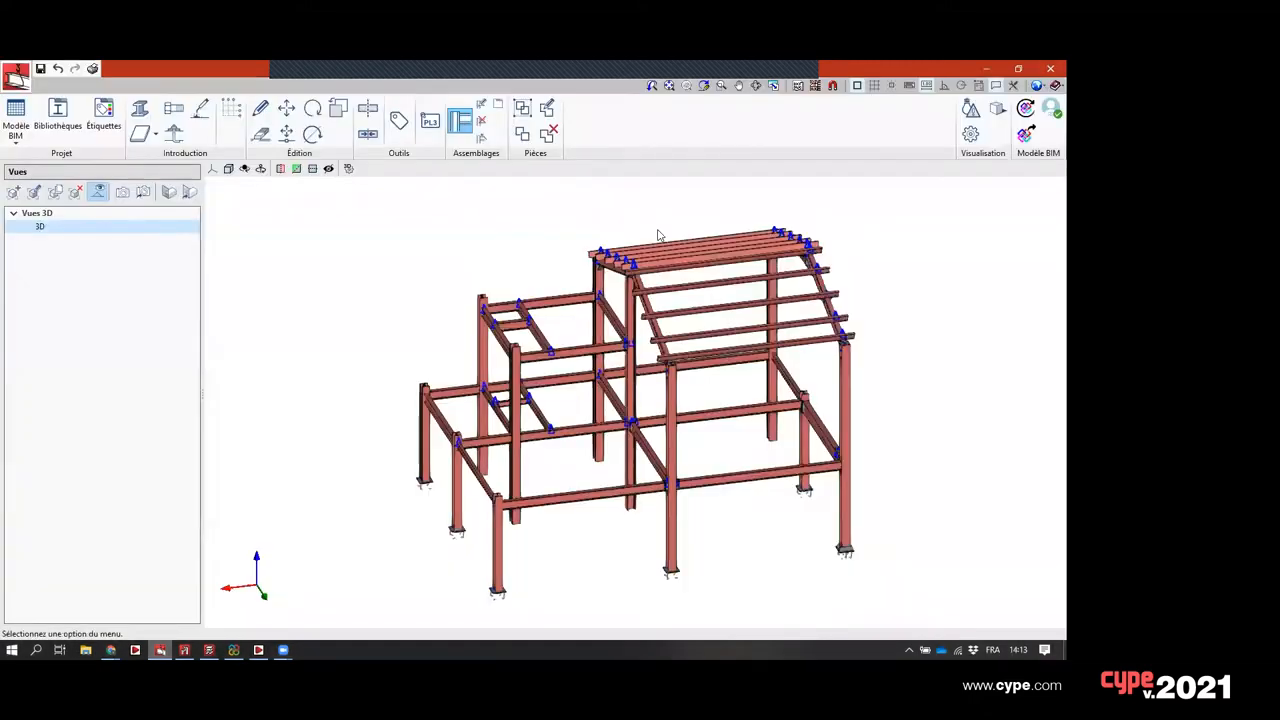
- Open the beam-to-column connection on the middle front column for editing and examine its end plate and bolts up close
click(481, 106)
scroll(583, 571, up, 4)
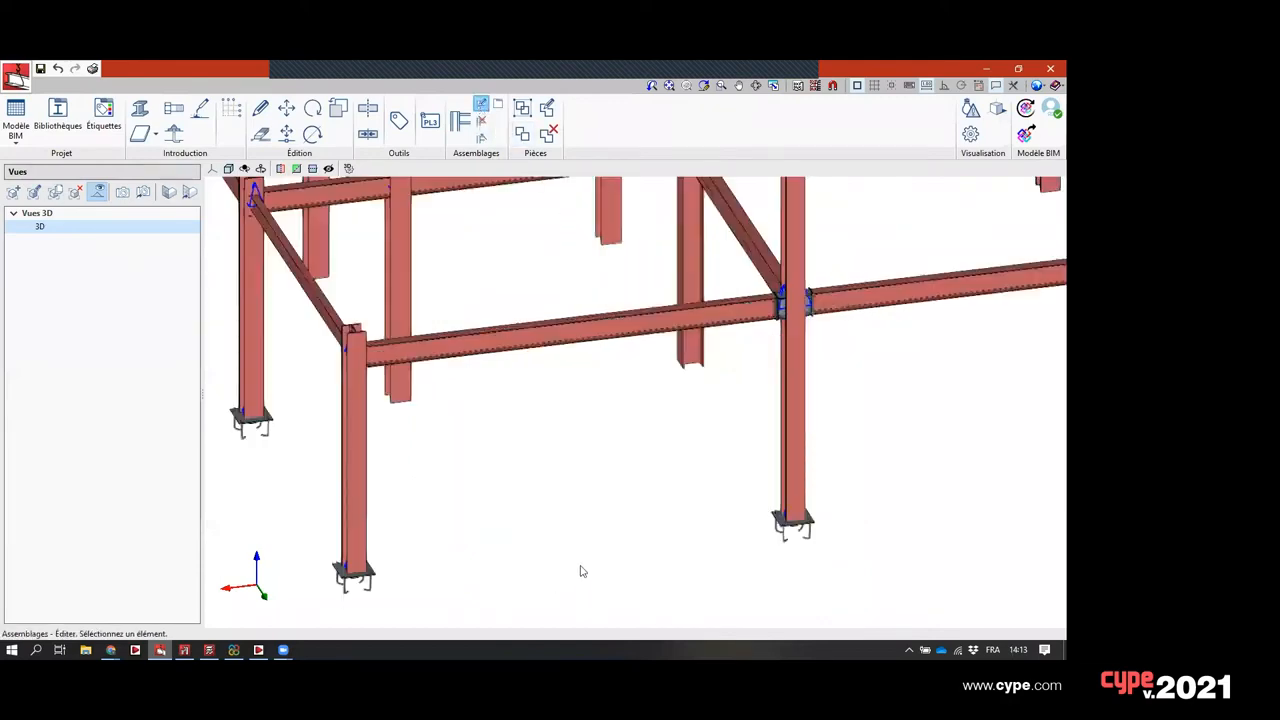
scroll(560, 491, down, 4)
middle_drag(657, 449, 780, 450)
scroll(692, 386, up, 3)
middle_drag(692, 386, 689, 335)
scroll(689, 335, up, 2)
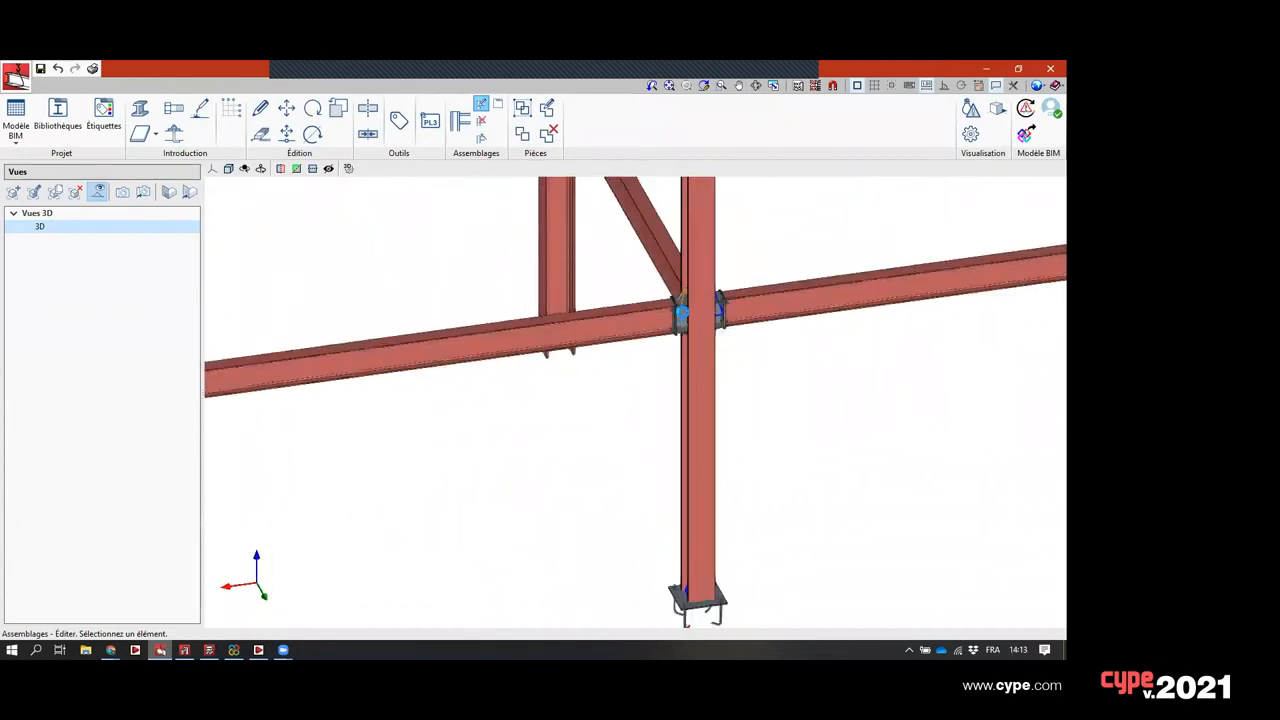
click(681, 312)
scroll(656, 340, up, 3)
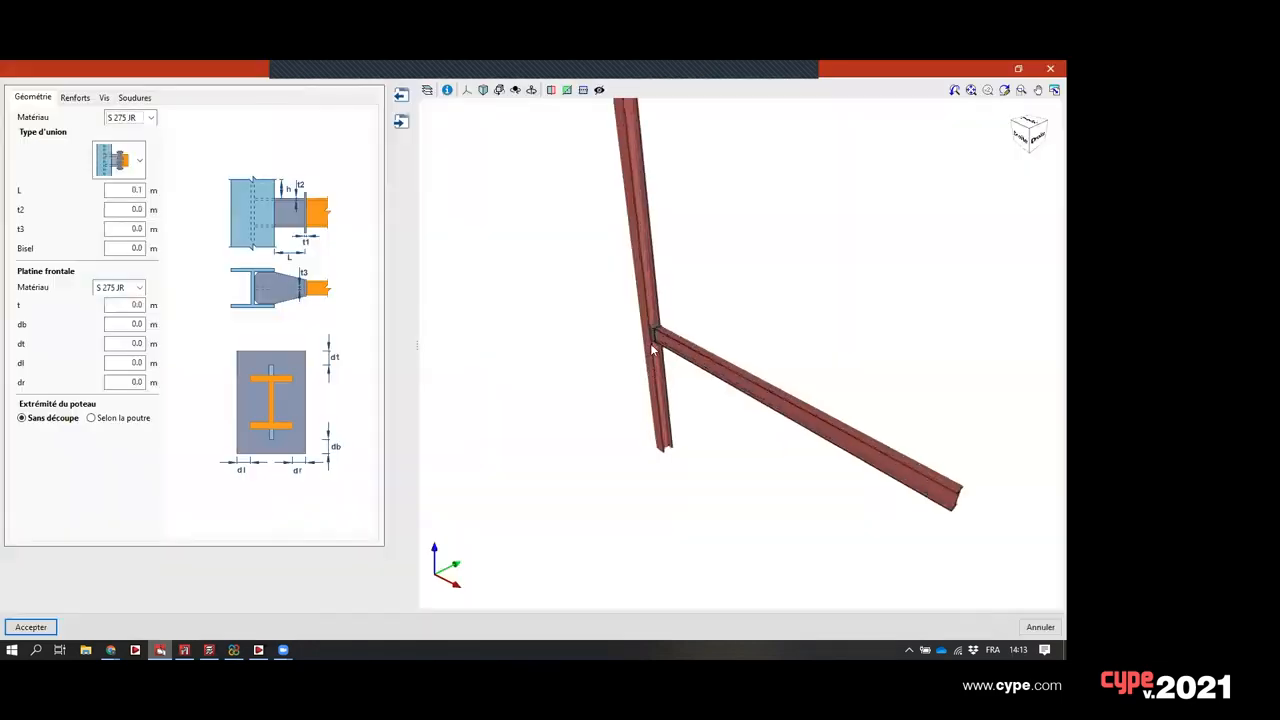
middle_drag(658, 348, 541, 350)
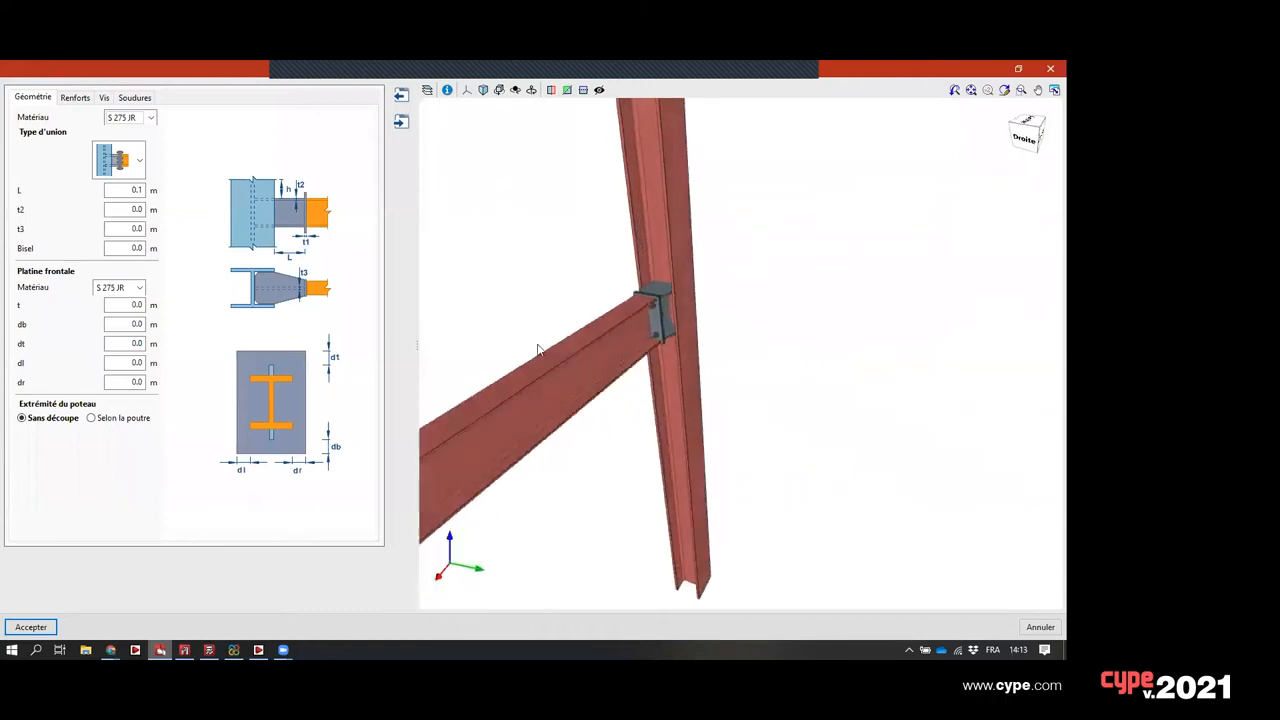
scroll(654, 320, up, 5)
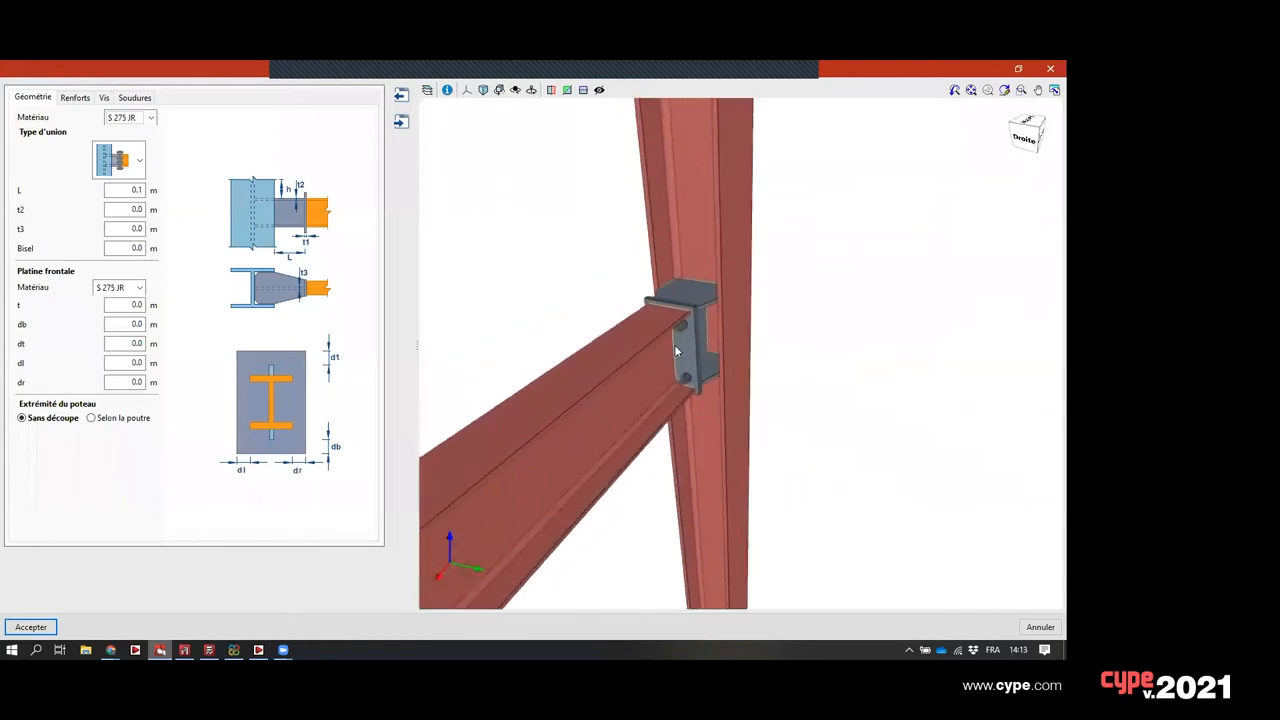
- Try to change the connection's union type to the variant without bolts, keeping the S 275 JR material
click(140, 162)
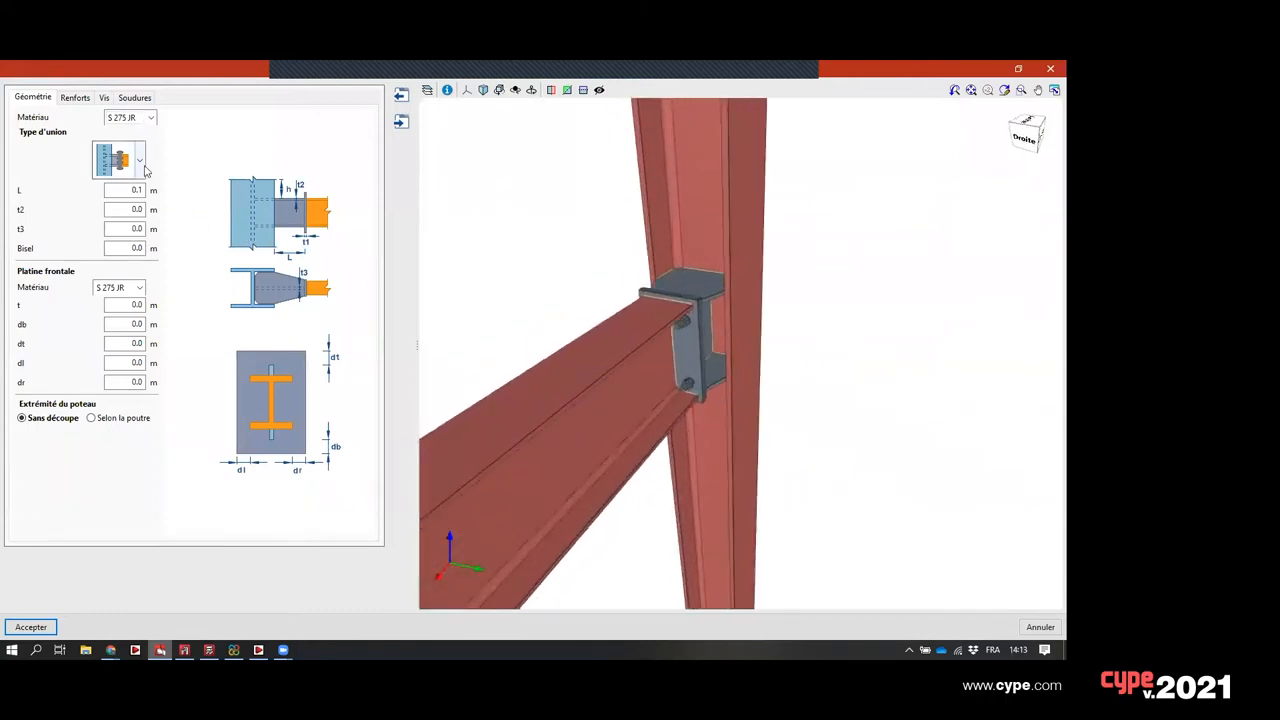
click(148, 210)
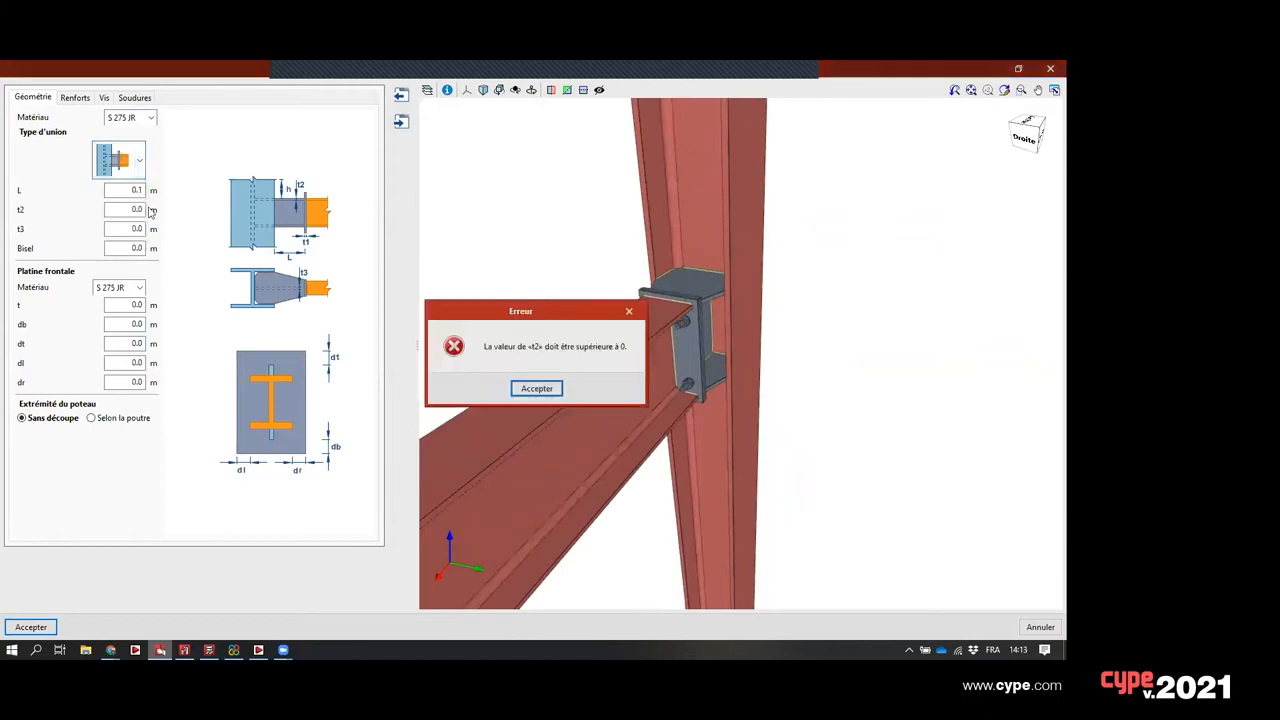
click(536, 388)
click(148, 119)
click(140, 118)
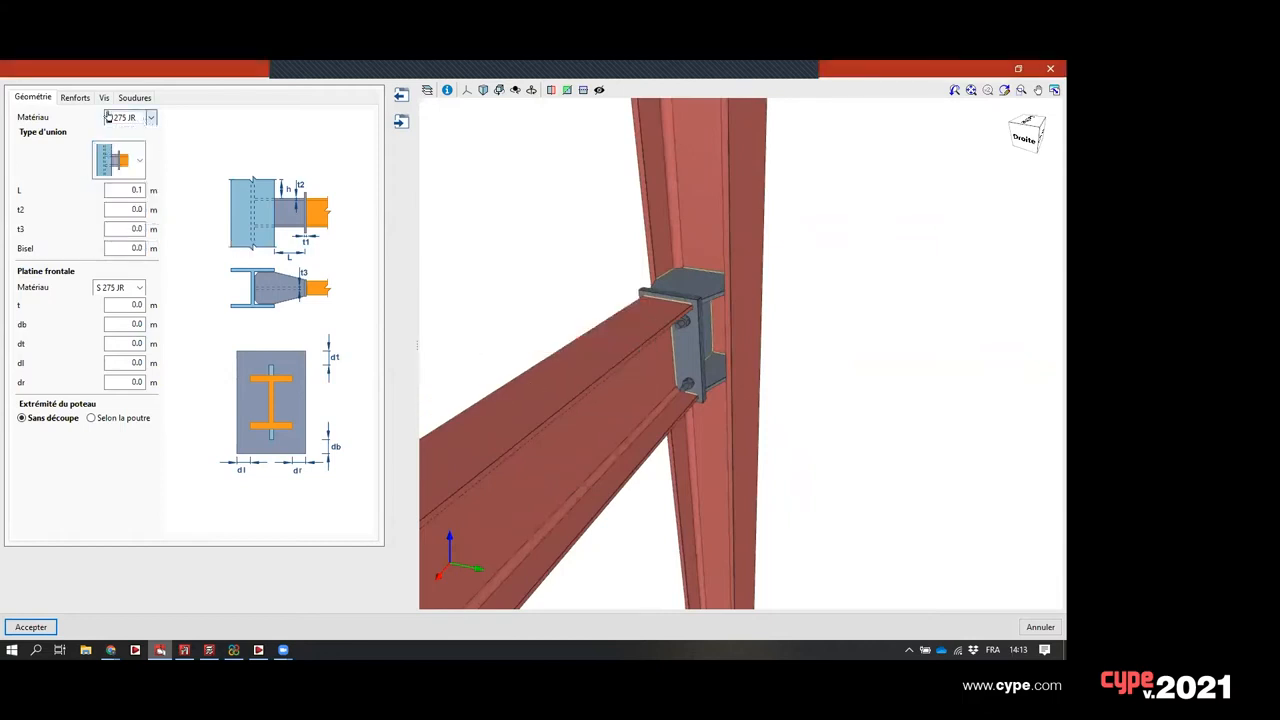
- Try to add an upper haunch (Jarret supérieur) to the beam with its thickness t set to 0.2 m
click(75, 97)
click(23, 129)
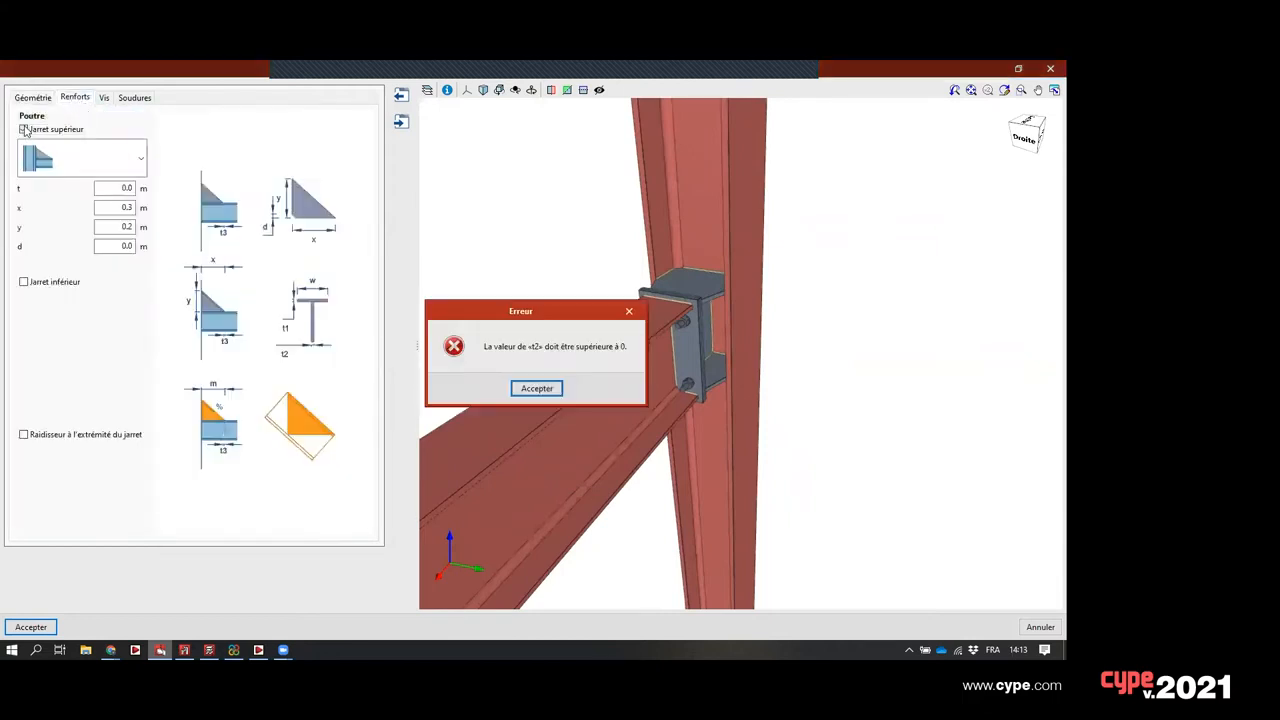
click(550, 388)
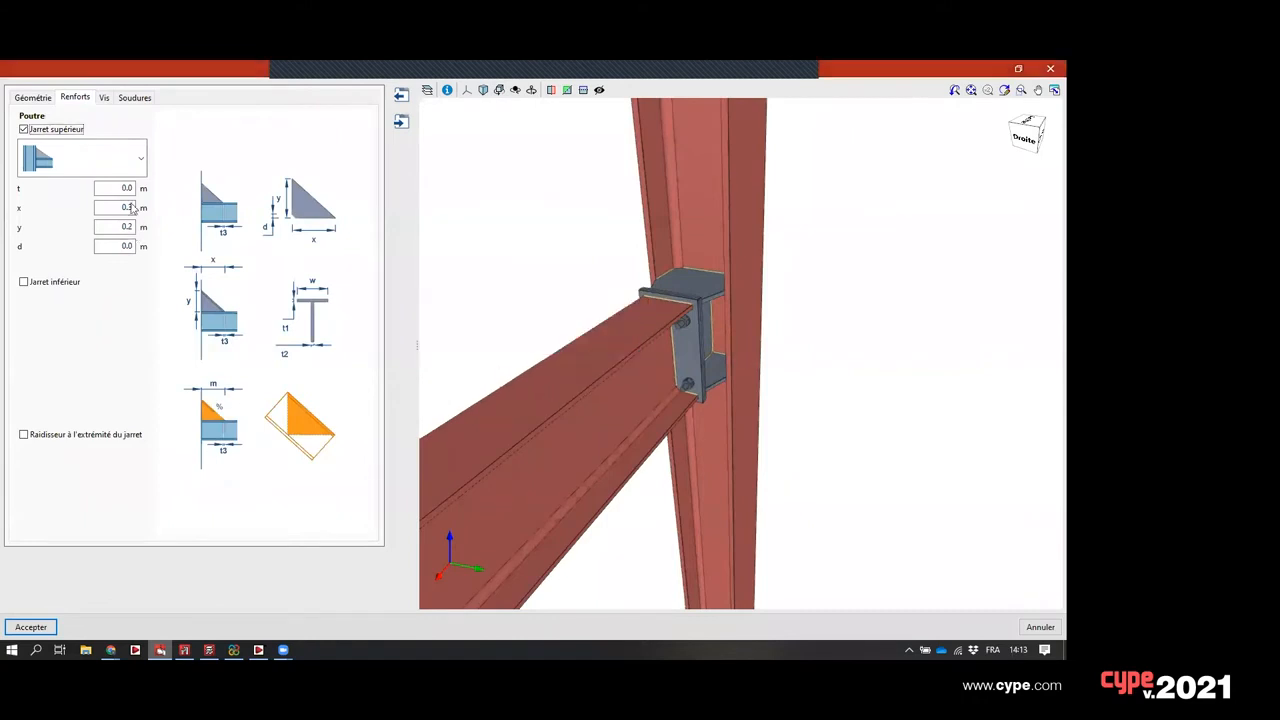
click(112, 188)
text(0.2)
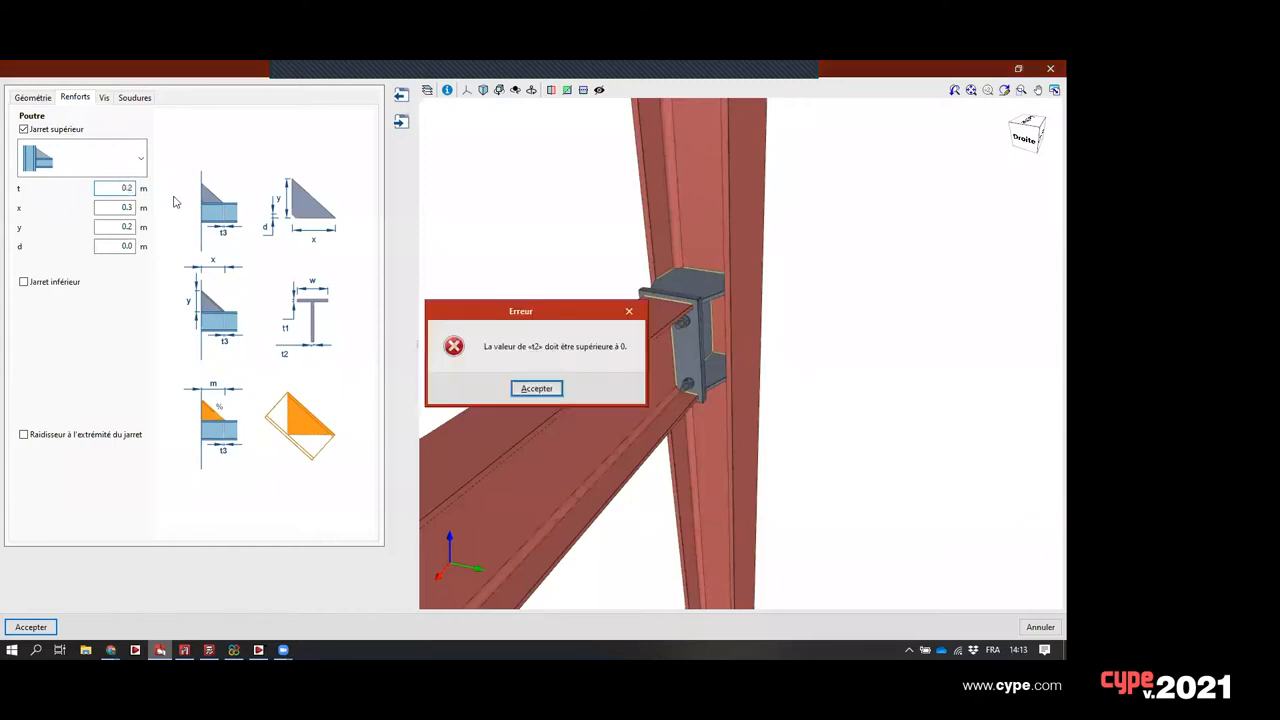
key(Return)
key(Return)
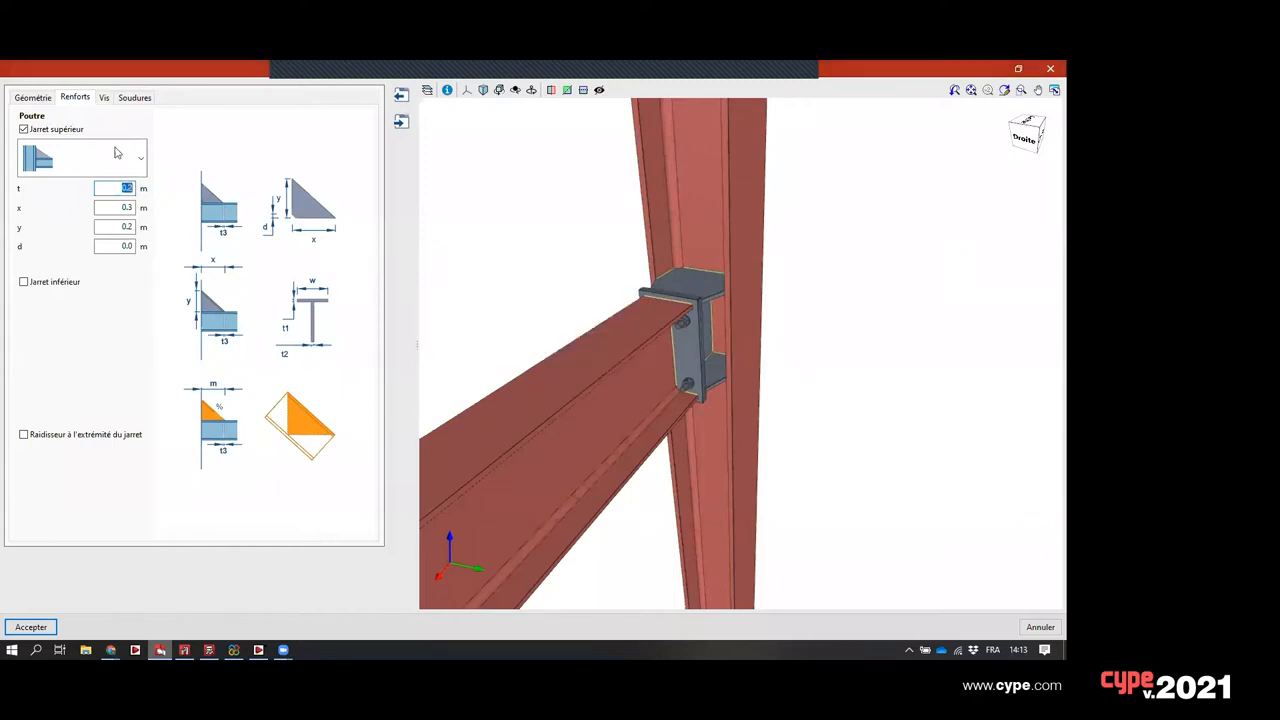
- Try to set the first bolt's X coordinate to 0.2 m, and leave the connection editor
click(104, 98)
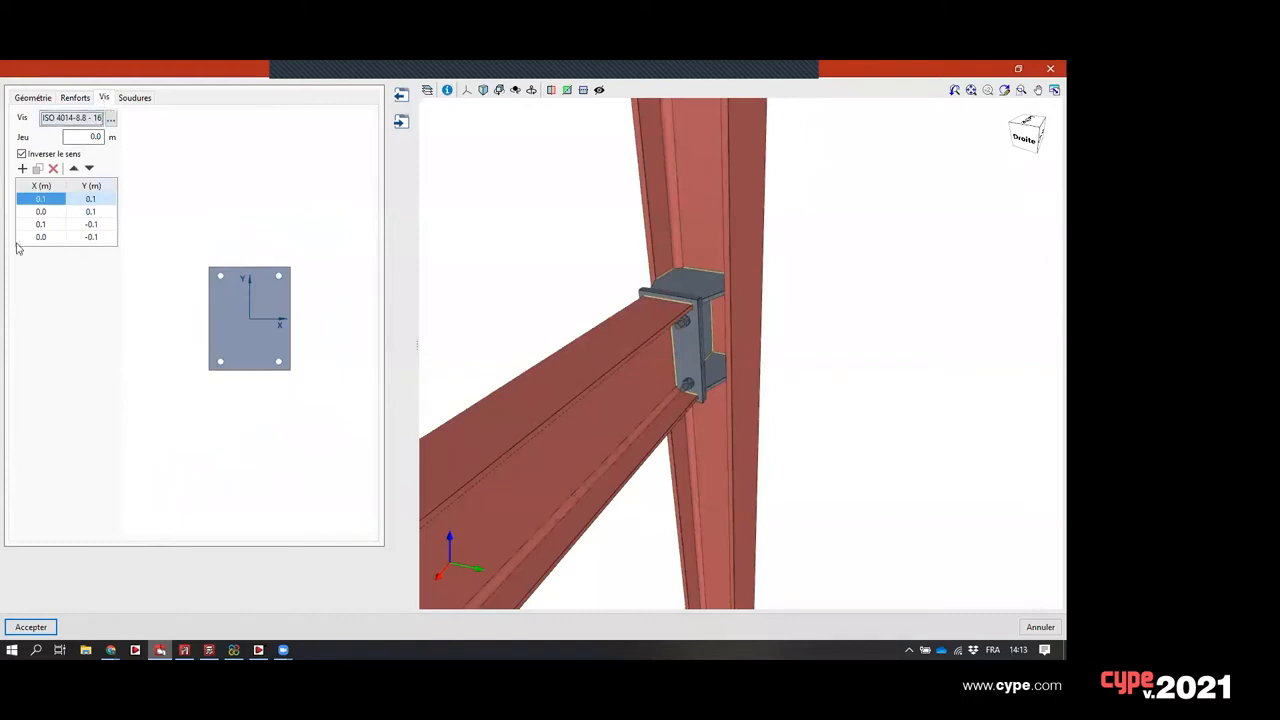
click(43, 200)
text(0.2)
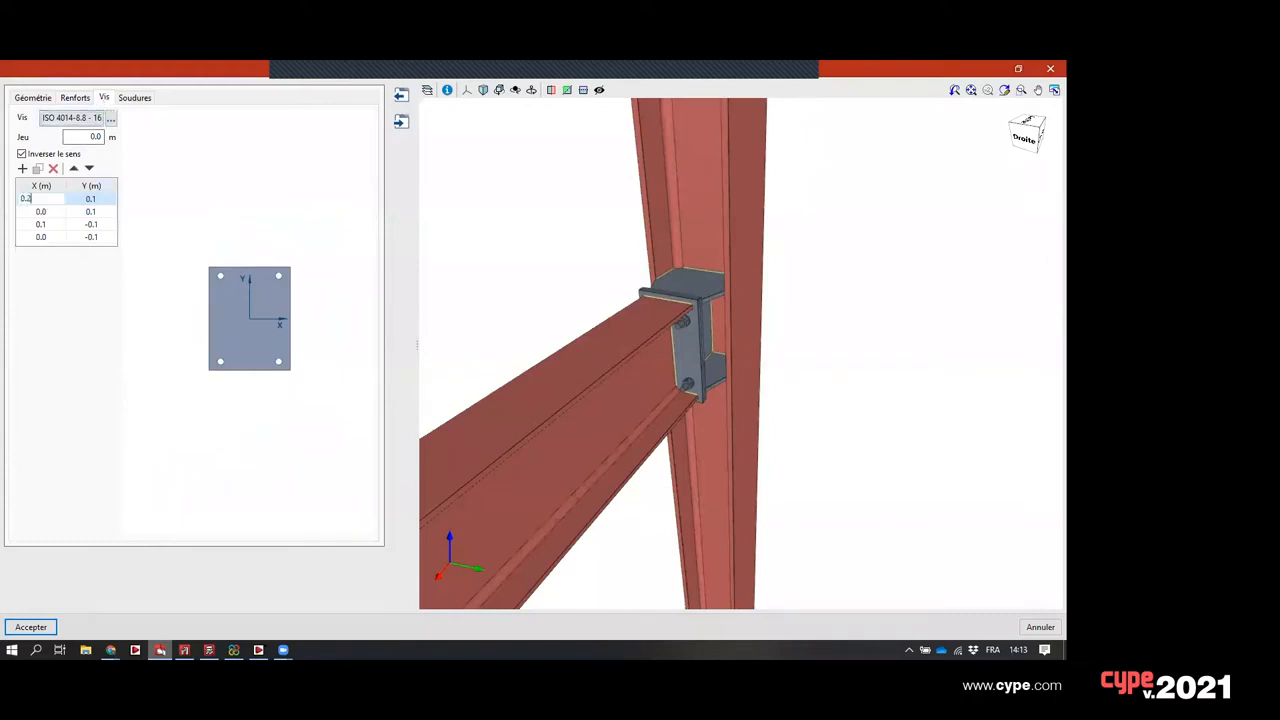
key(Tab)
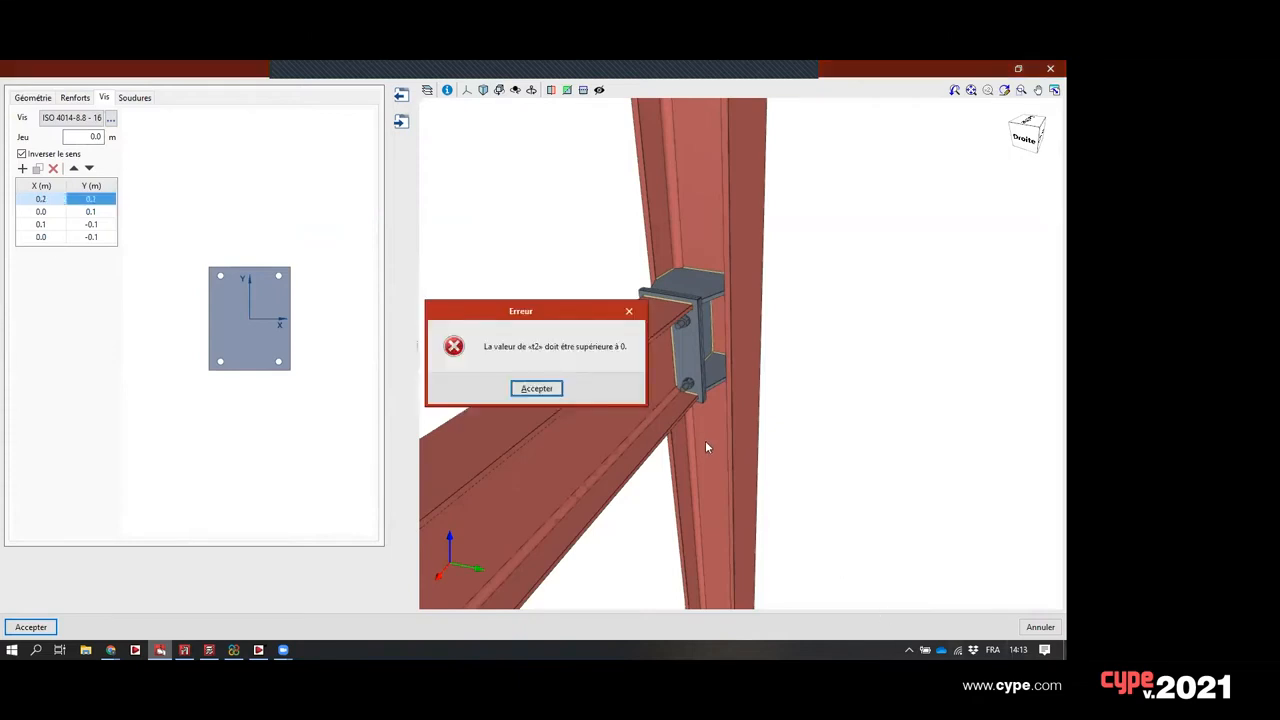
click(558, 388)
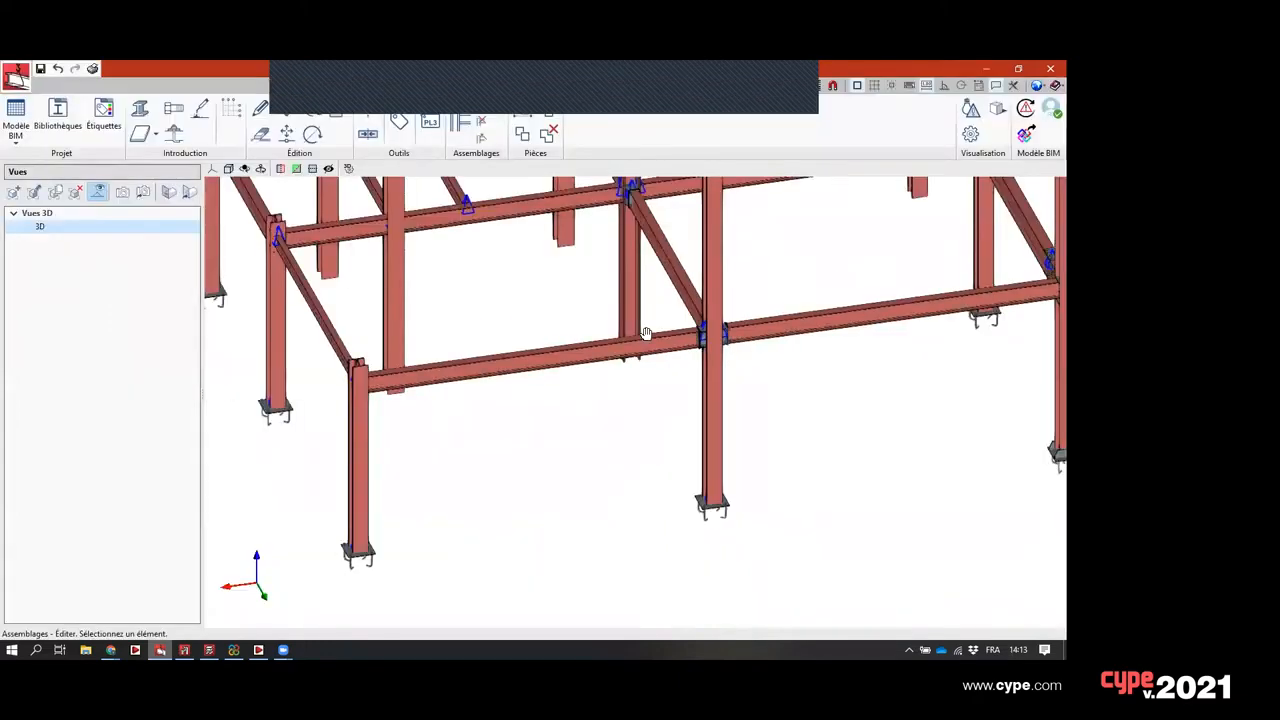
- Start selecting a connection from profiles for the free lower end of the HE 260 B column that has no base plate
scroll(740, 354, down, 5)
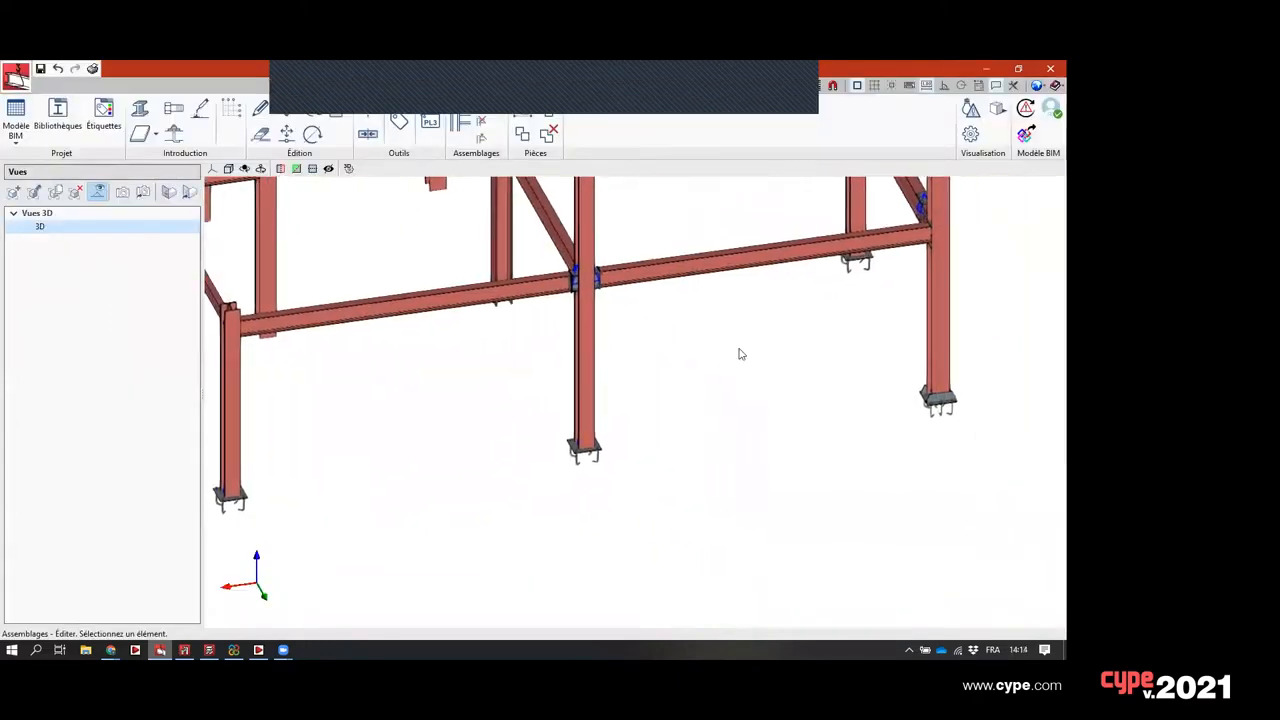
shift+middle_drag(788, 335, 536, 331)
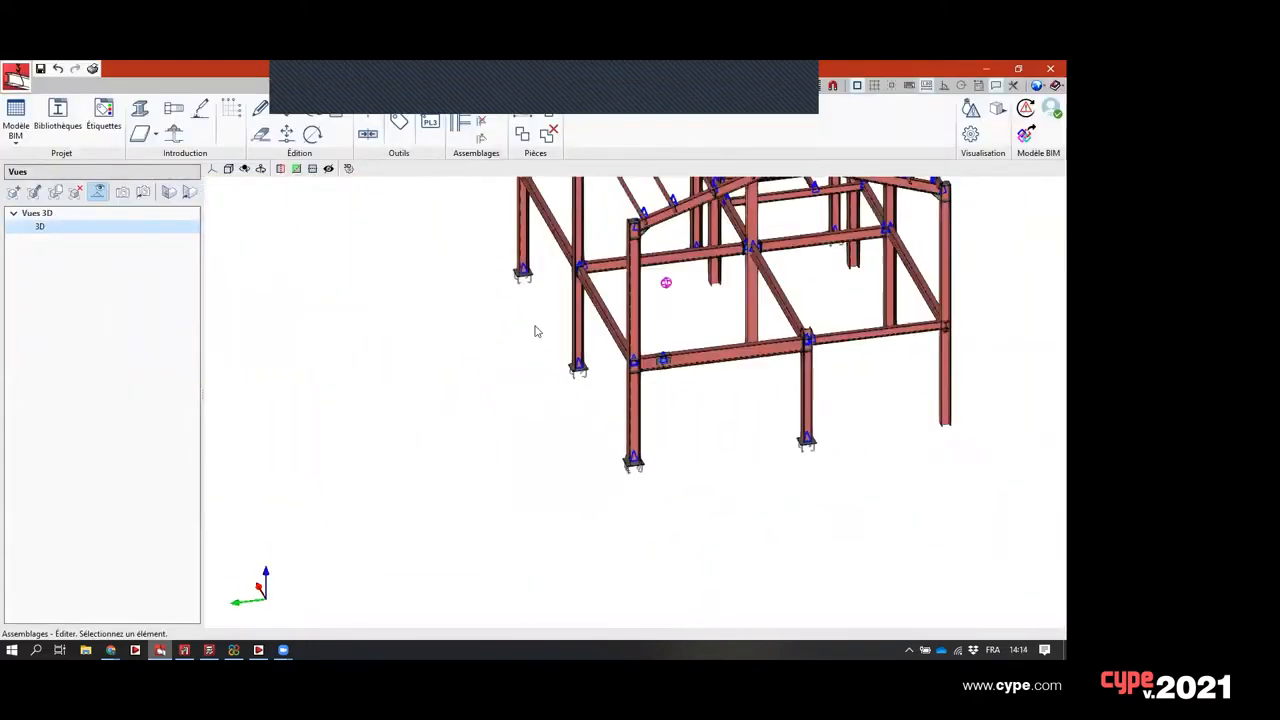
scroll(706, 366, up, 3)
middle_drag(706, 366, 485, 338)
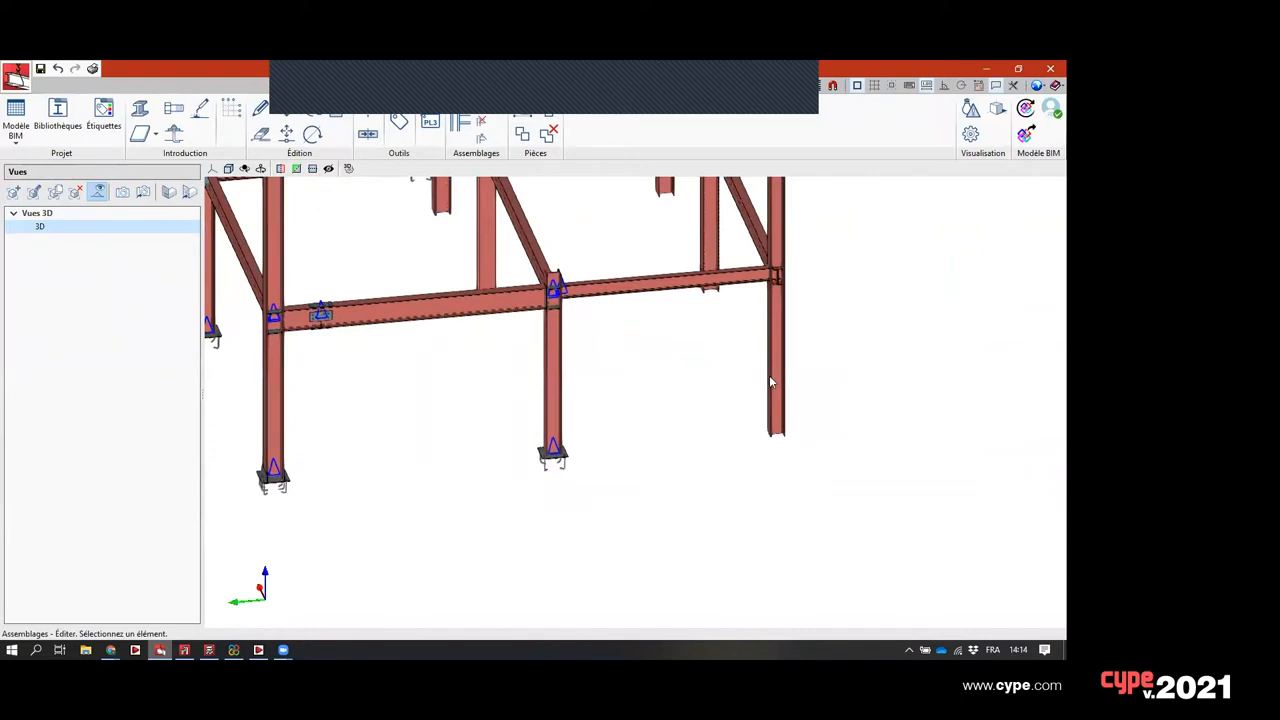
scroll(568, 414, up, 3)
middle_drag(770, 382, 454, 409)
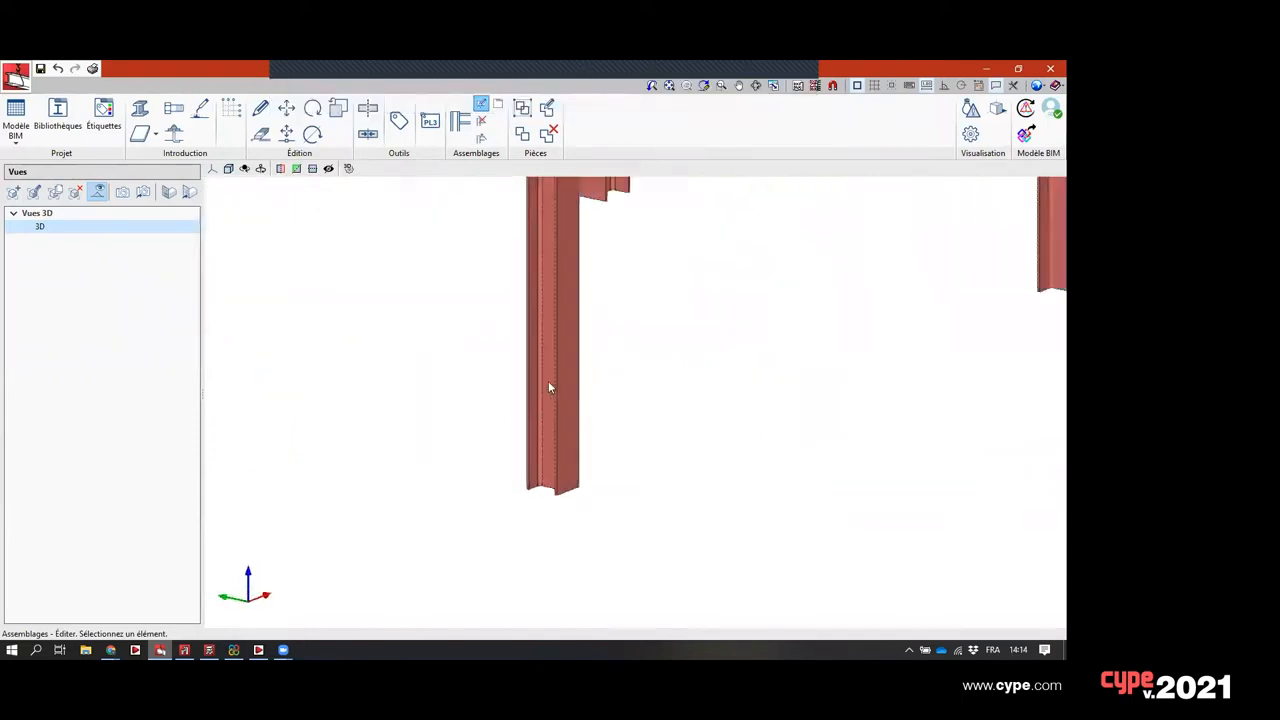
click(481, 140)
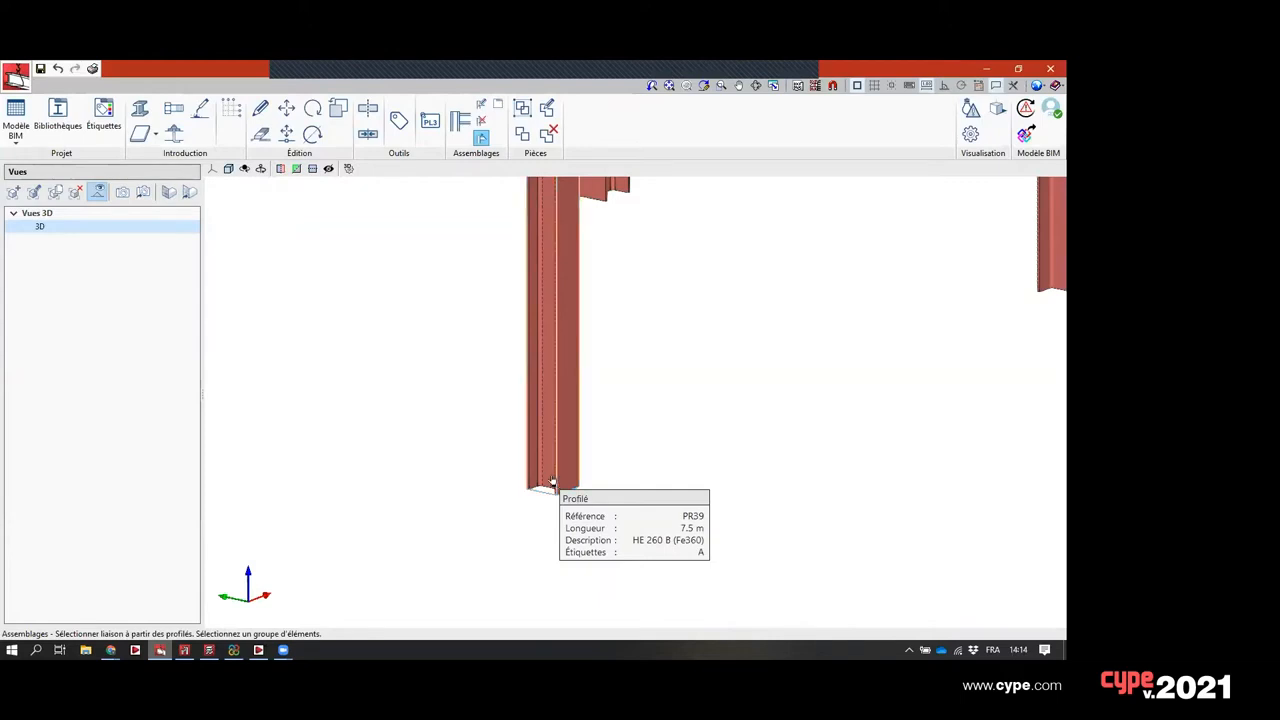
click(552, 475)
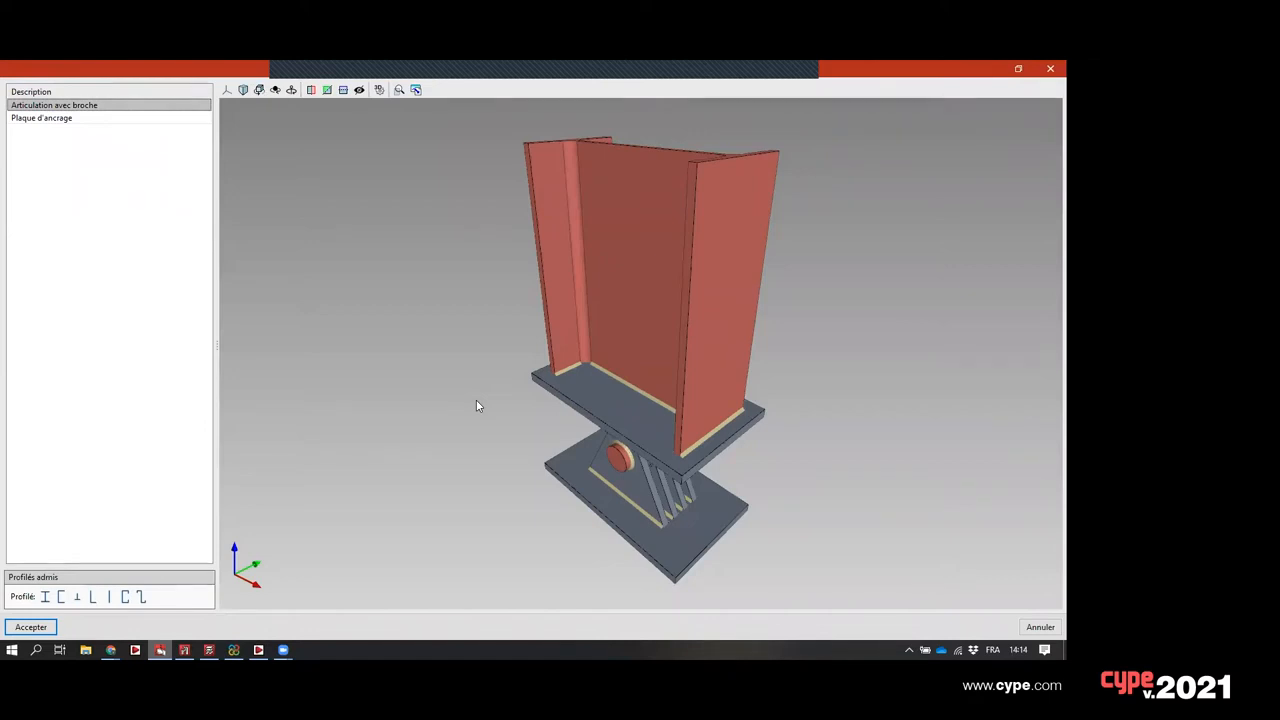
- Preview the Plaque d'ancrage connection type and examine its base plate from several angles
click(60, 118)
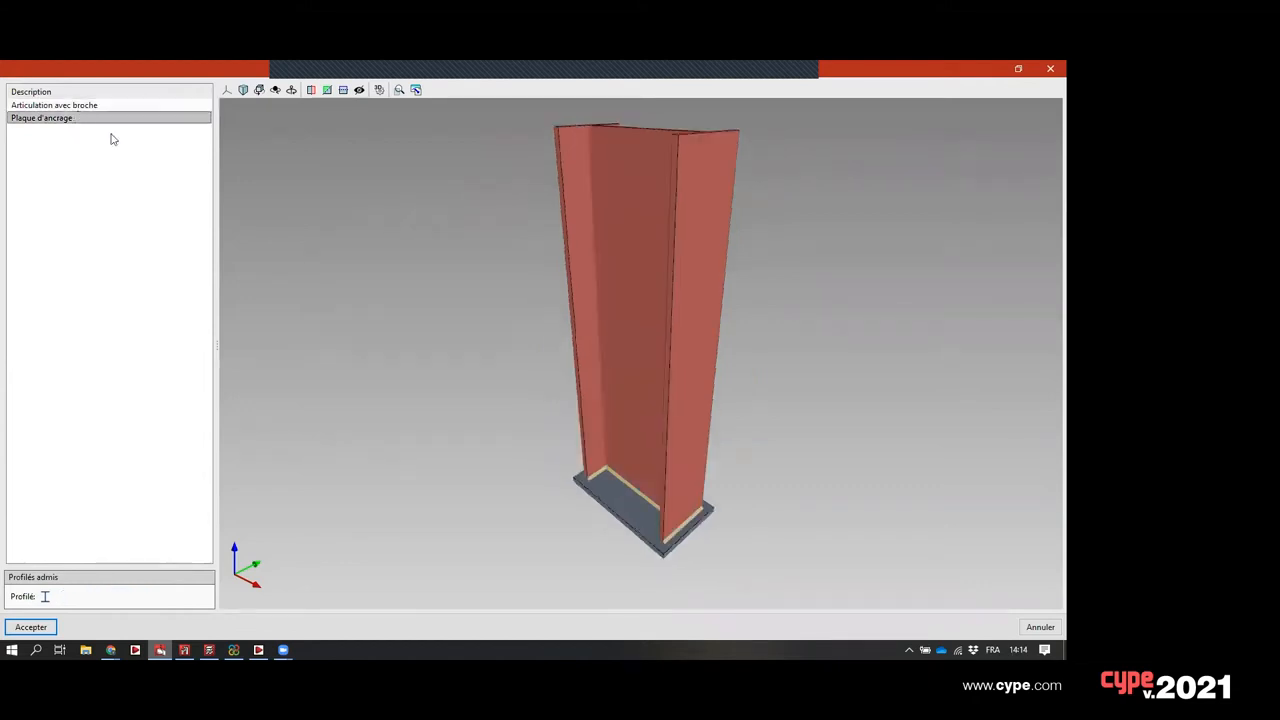
drag(680, 314, 694, 299)
middle_drag(676, 452, 662, 370)
drag(662, 372, 648, 420)
- Try the Articulation avec broche connection on the column's base and examine its pin joint up close in the editor
click(50, 106)
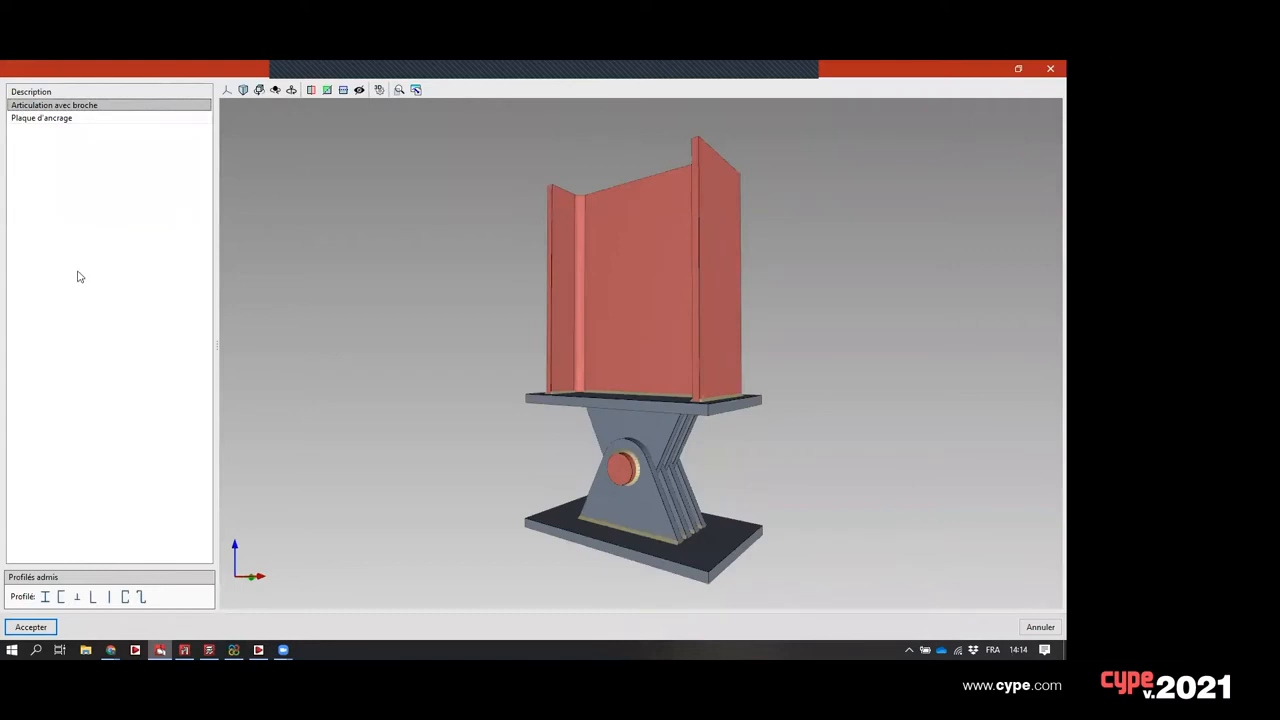
click(42, 629)
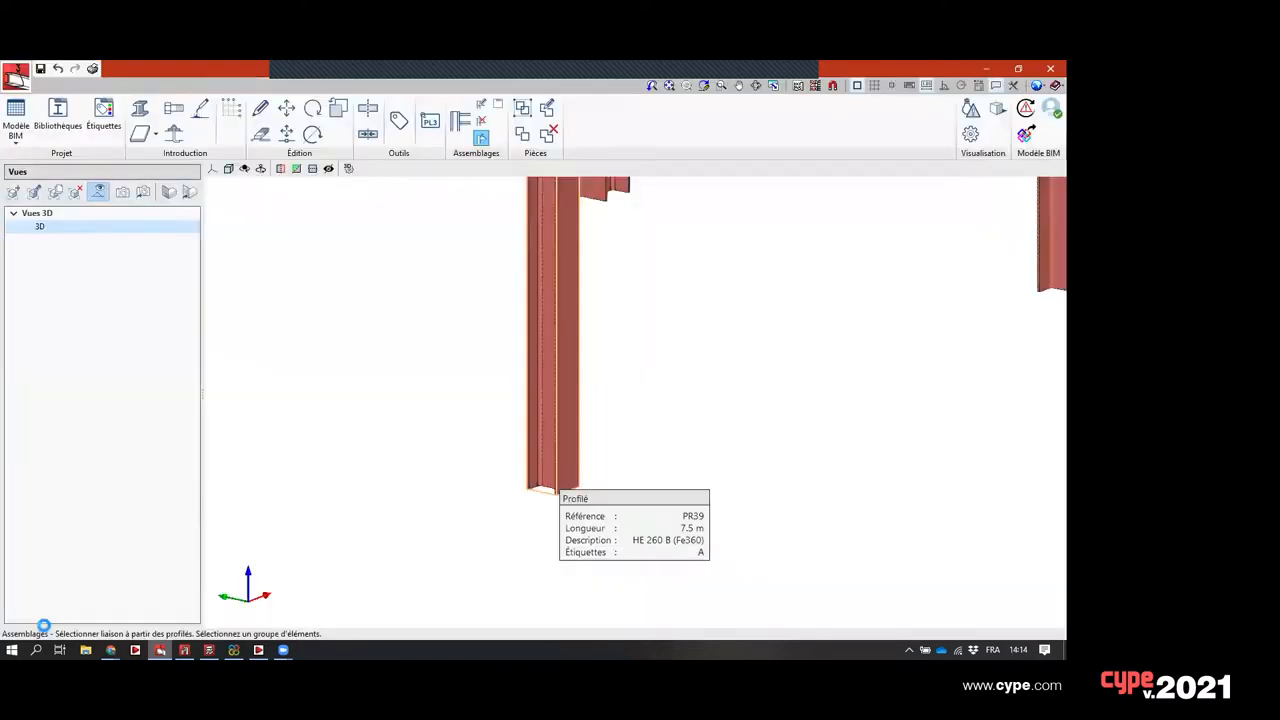
scroll(736, 506, up, 4)
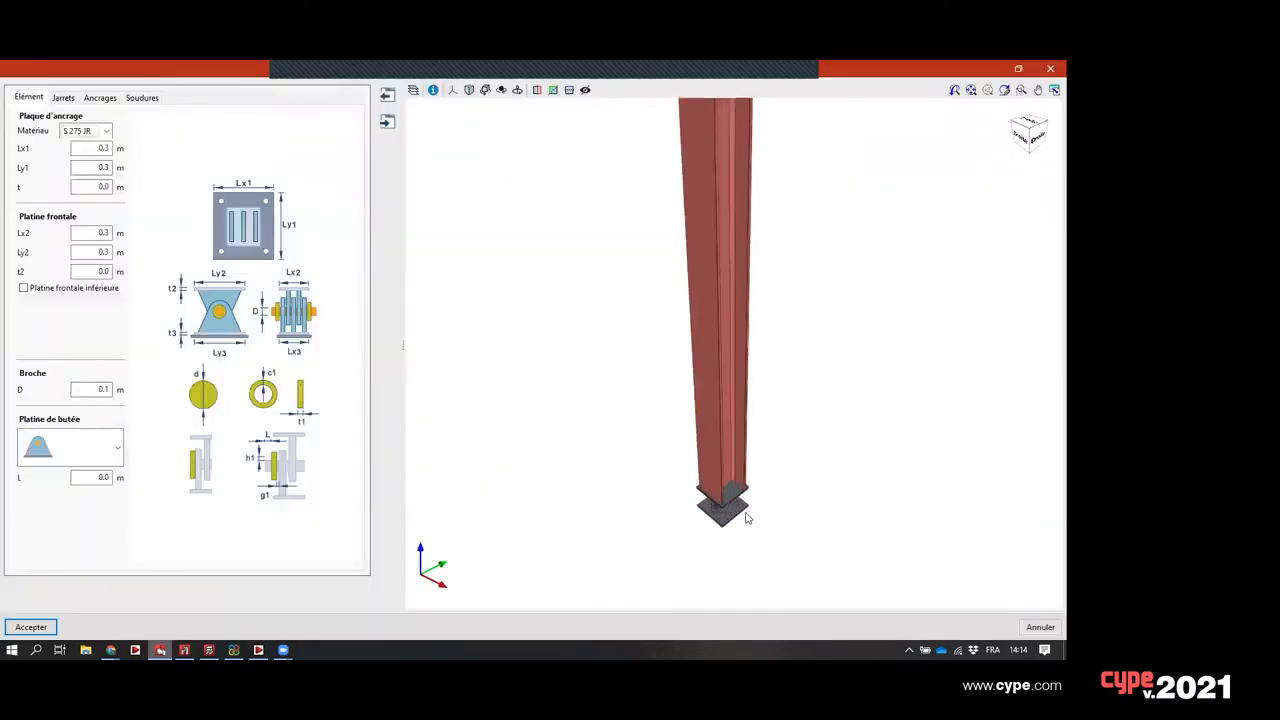
drag(746, 520, 704, 512)
scroll(722, 506, up, 6)
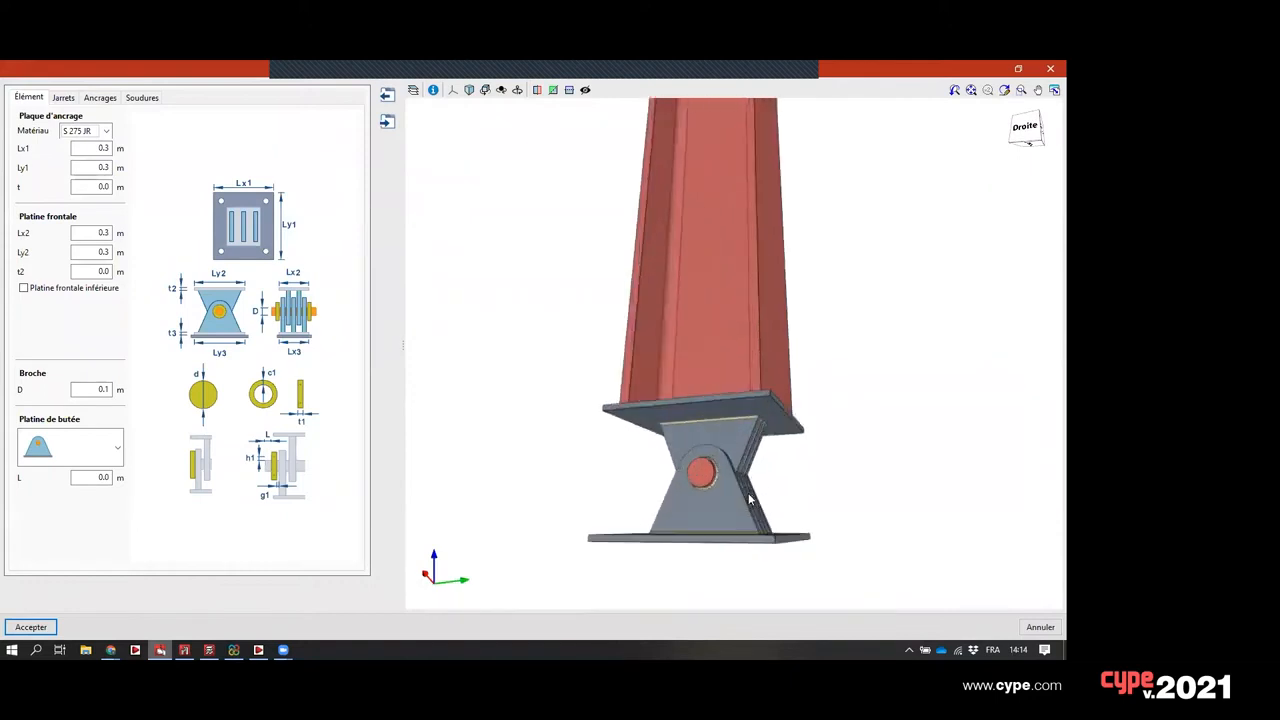
- Try to change the pinned connection's anchor plate material to S 275 J2
click(104, 131)
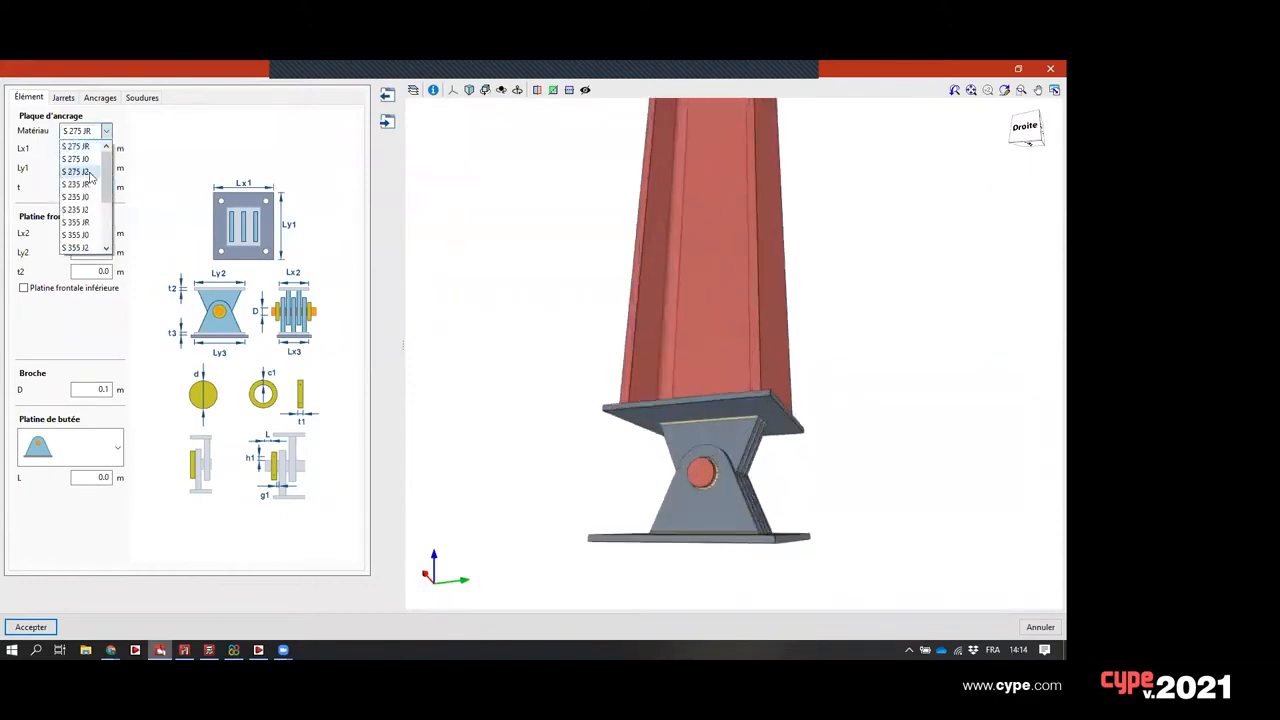
click(78, 171)
click(536, 388)
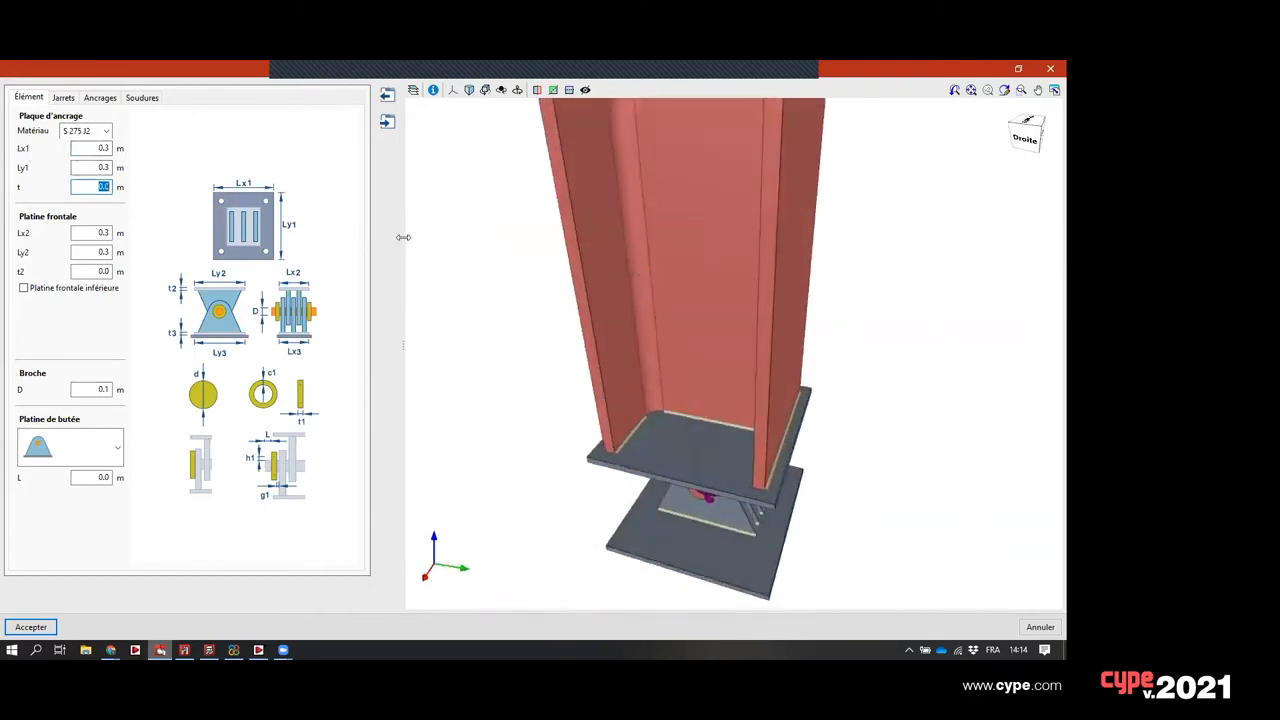
click(89, 168)
middle_drag(810, 421, 434, 326)
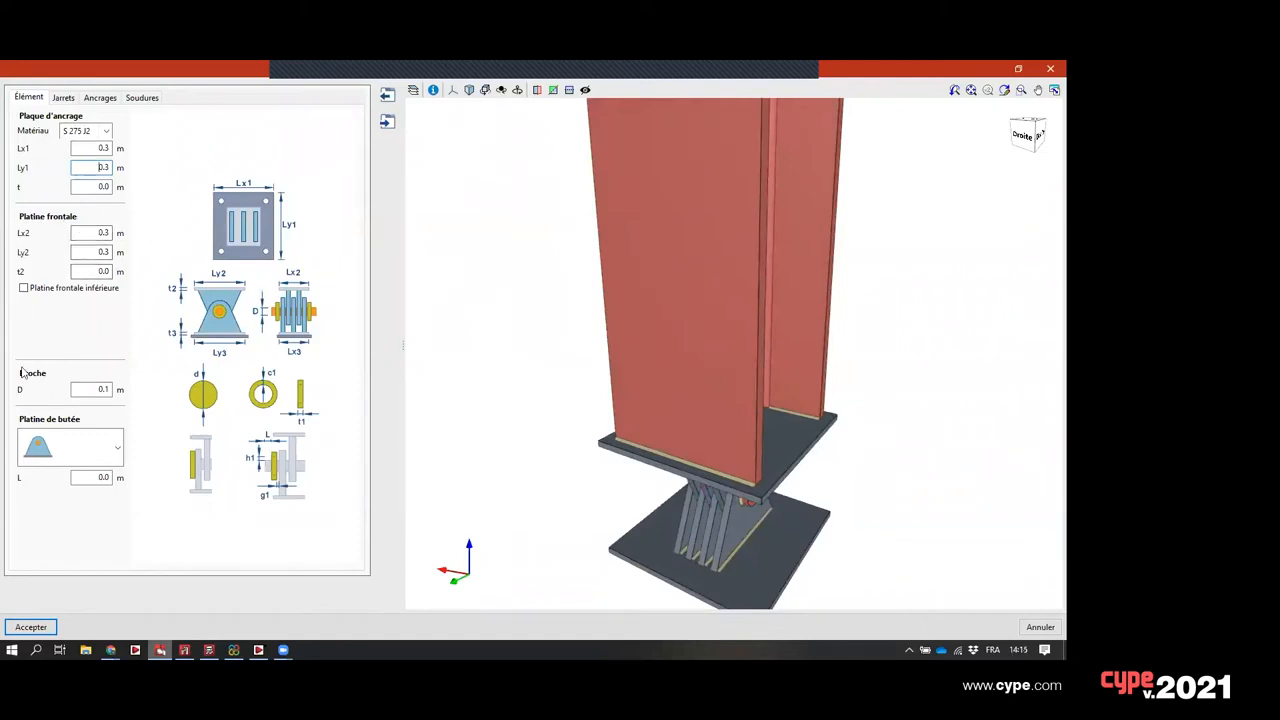
- Try to switch the stop plate (Platine de butée) to the variant defined by L, c1, t1, h1 and g1
click(101, 444)
click(60, 515)
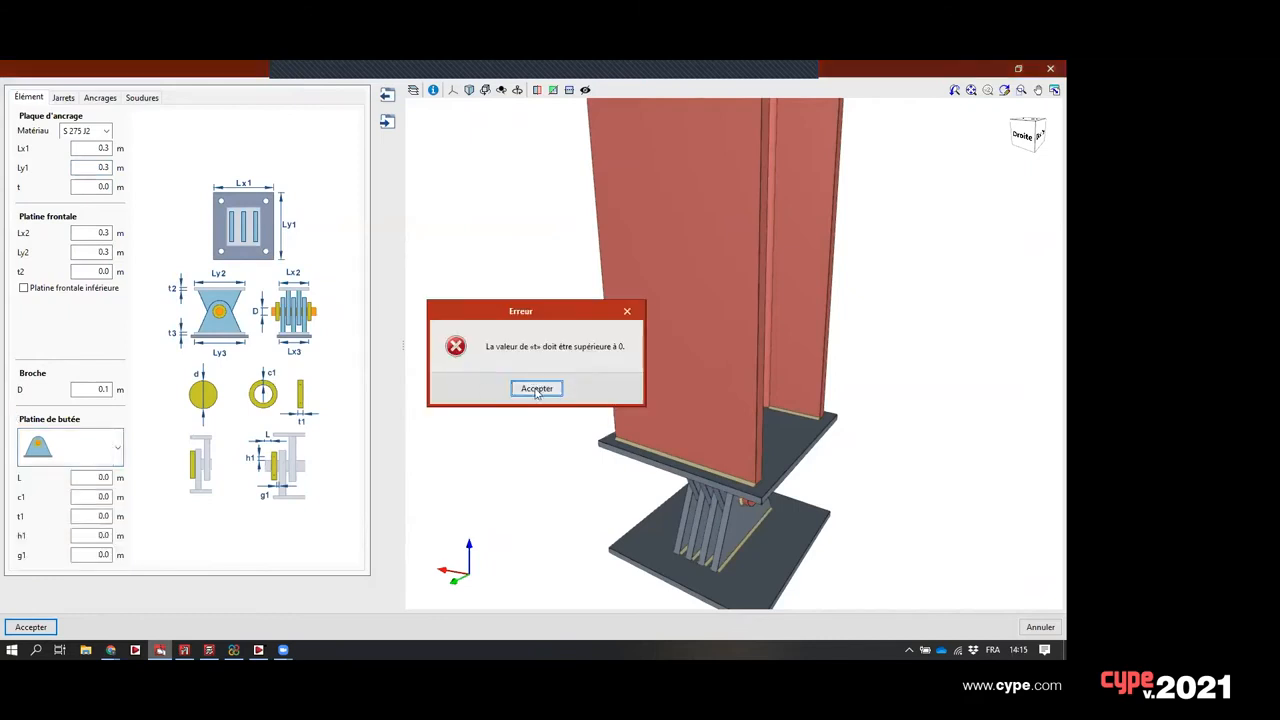
click(536, 389)
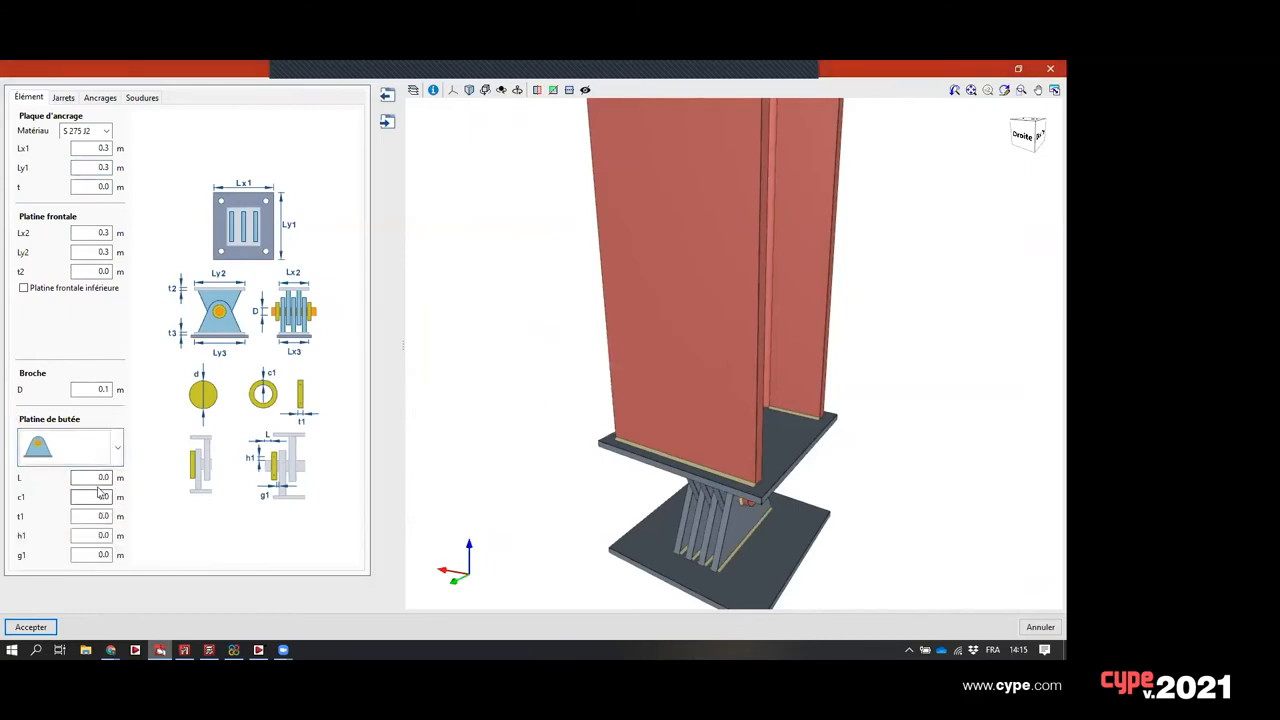
- Try to set the anchor plate's thickness t and the front plate's thickness t2 to 0.2 m
click(88, 187)
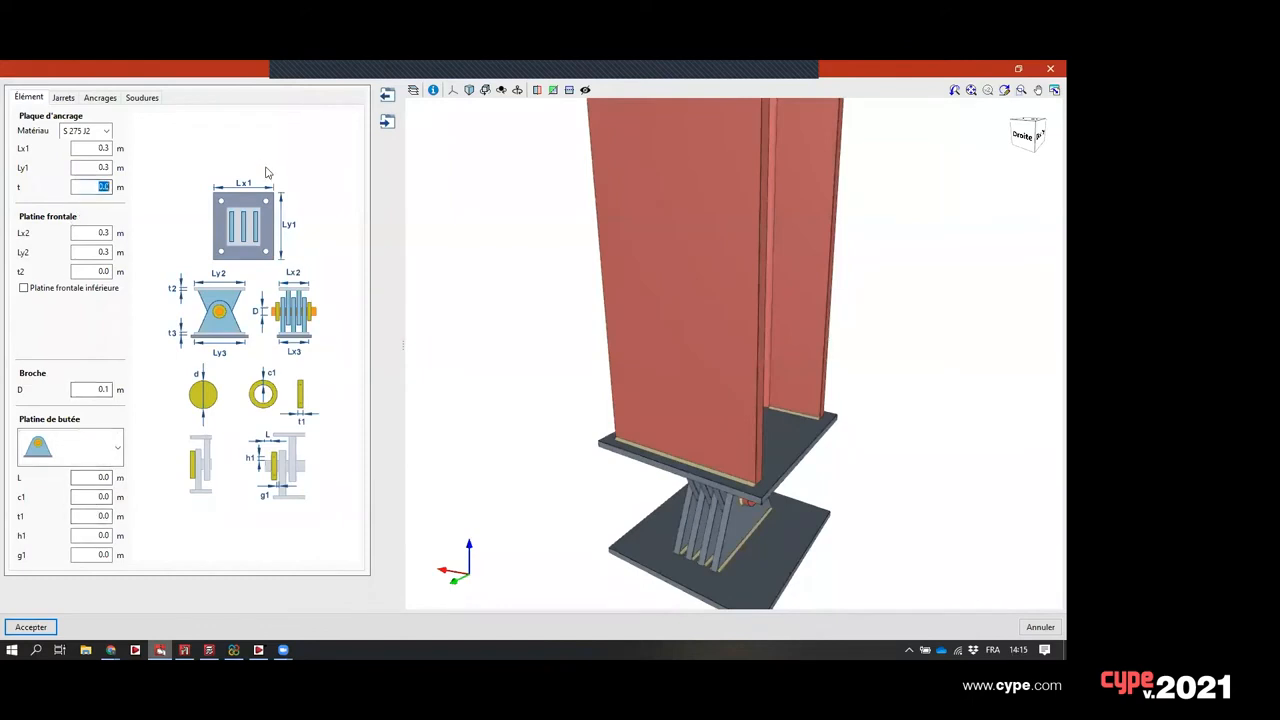
text(0.3)
key(Tab)
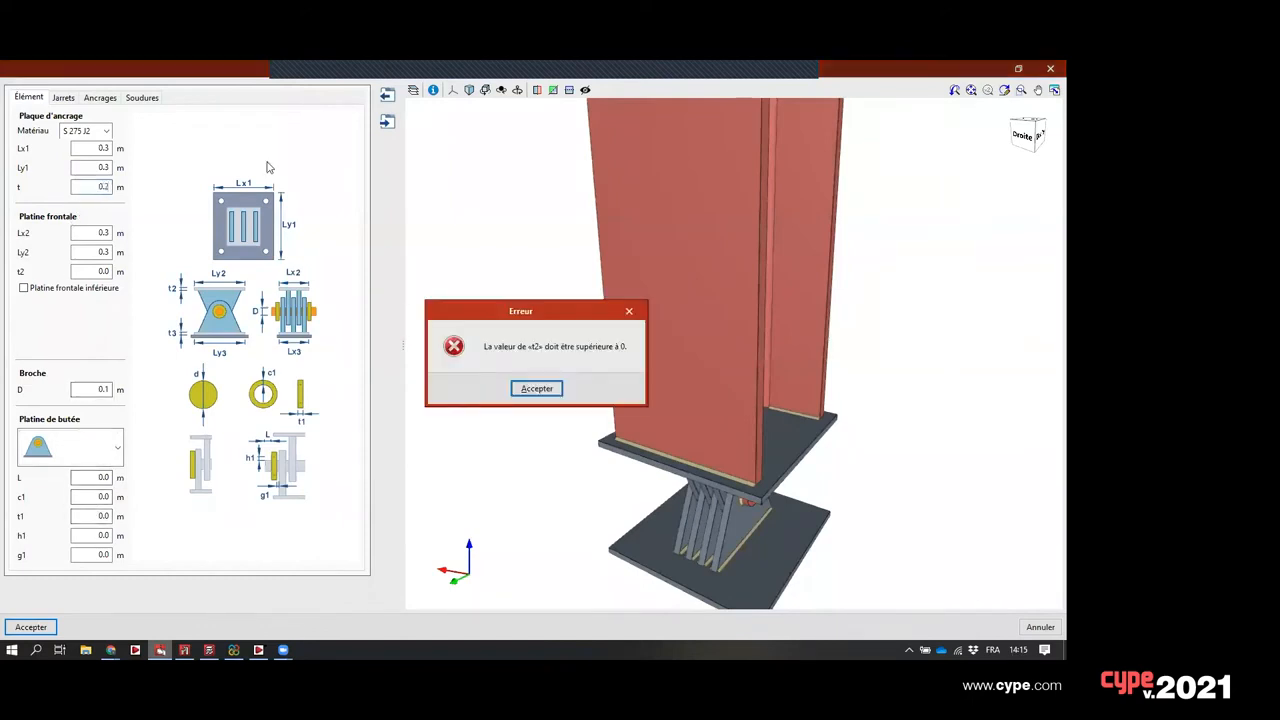
click(536, 389)
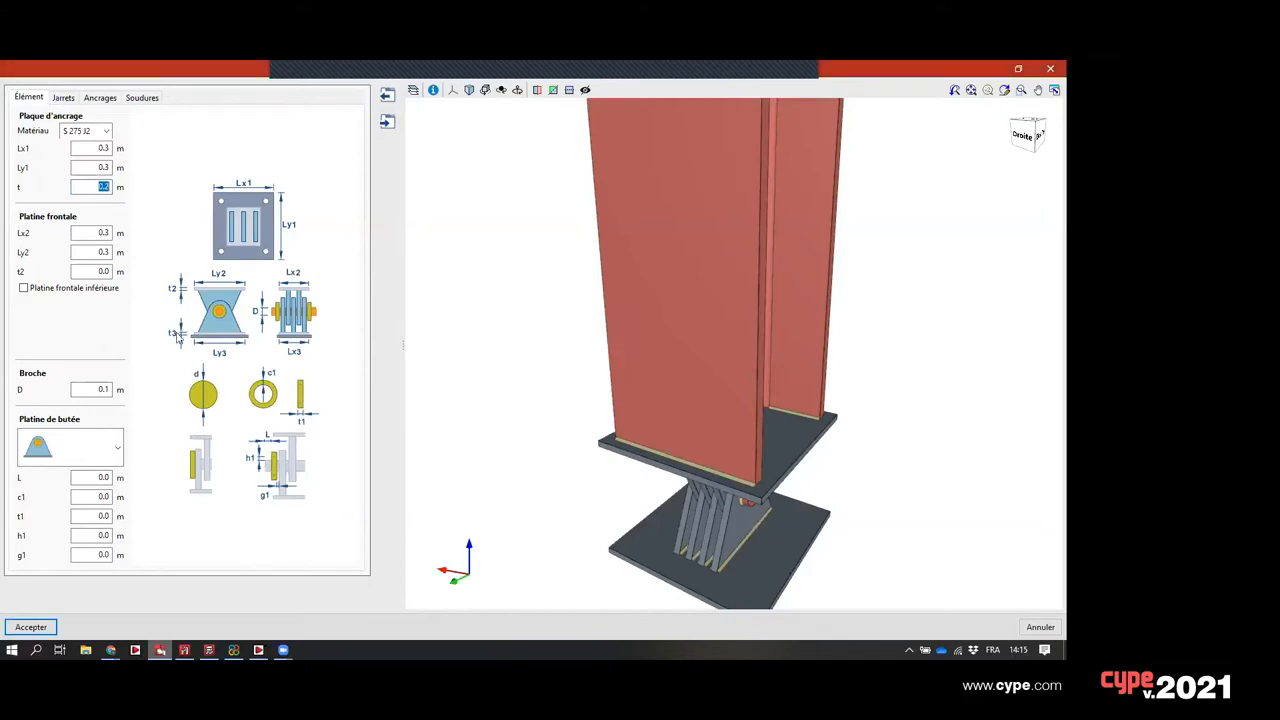
click(100, 271)
text(0.2)
key(Return)
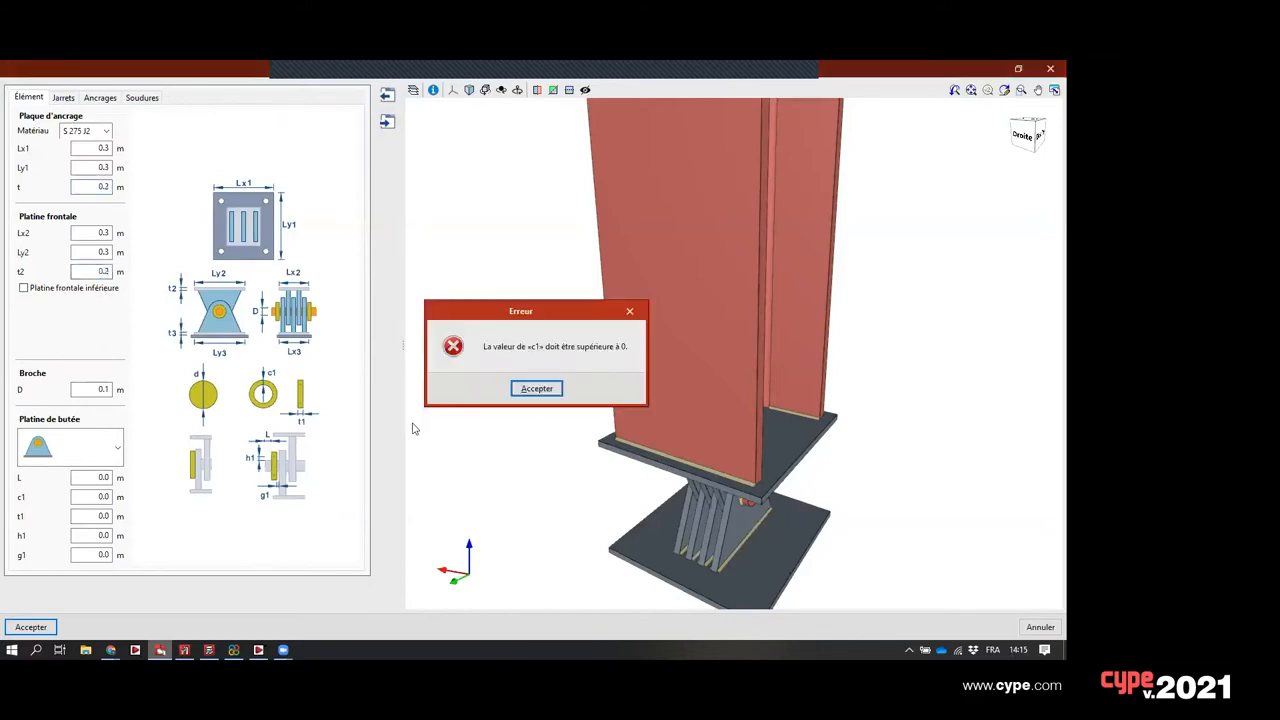
click(552, 387)
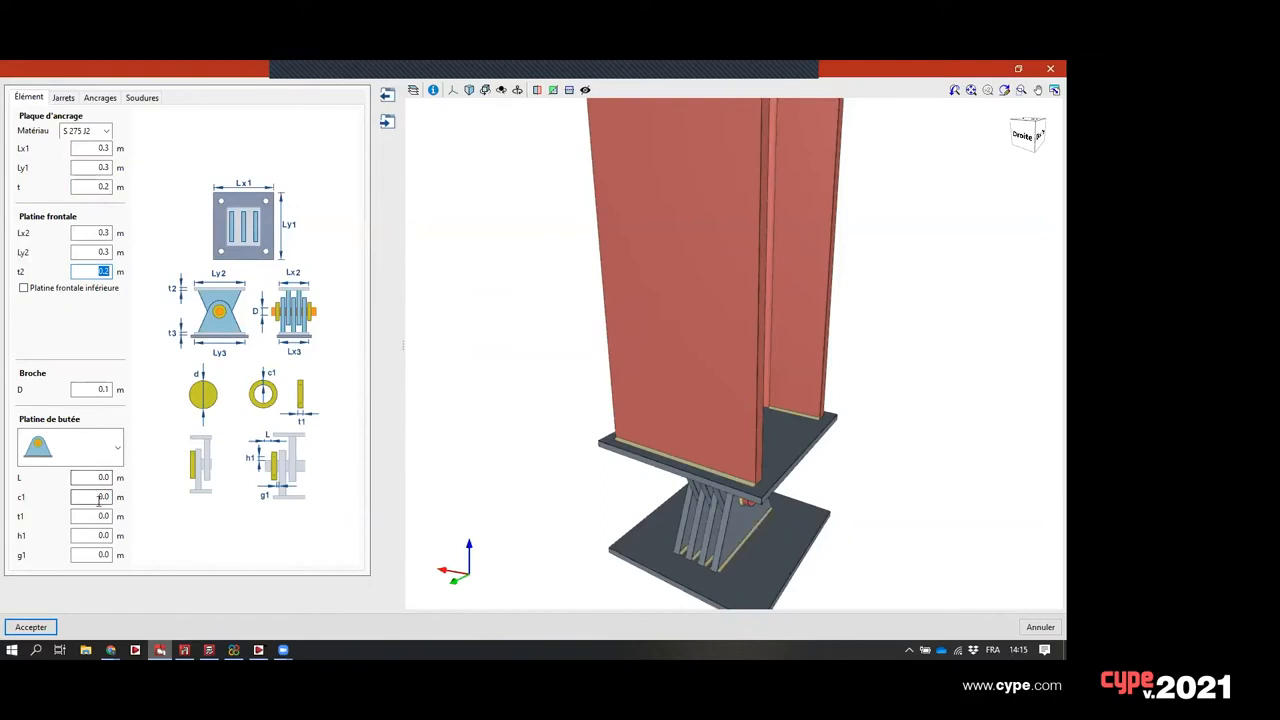
- Try to set one of the stop plate's dimensions to 0.2 m
click(100, 515)
text(0.2)
key(Return)
click(550, 386)
- Try the stop plate variant defined only by length L, with L set to 0.2 m
click(95, 452)
click(65, 489)
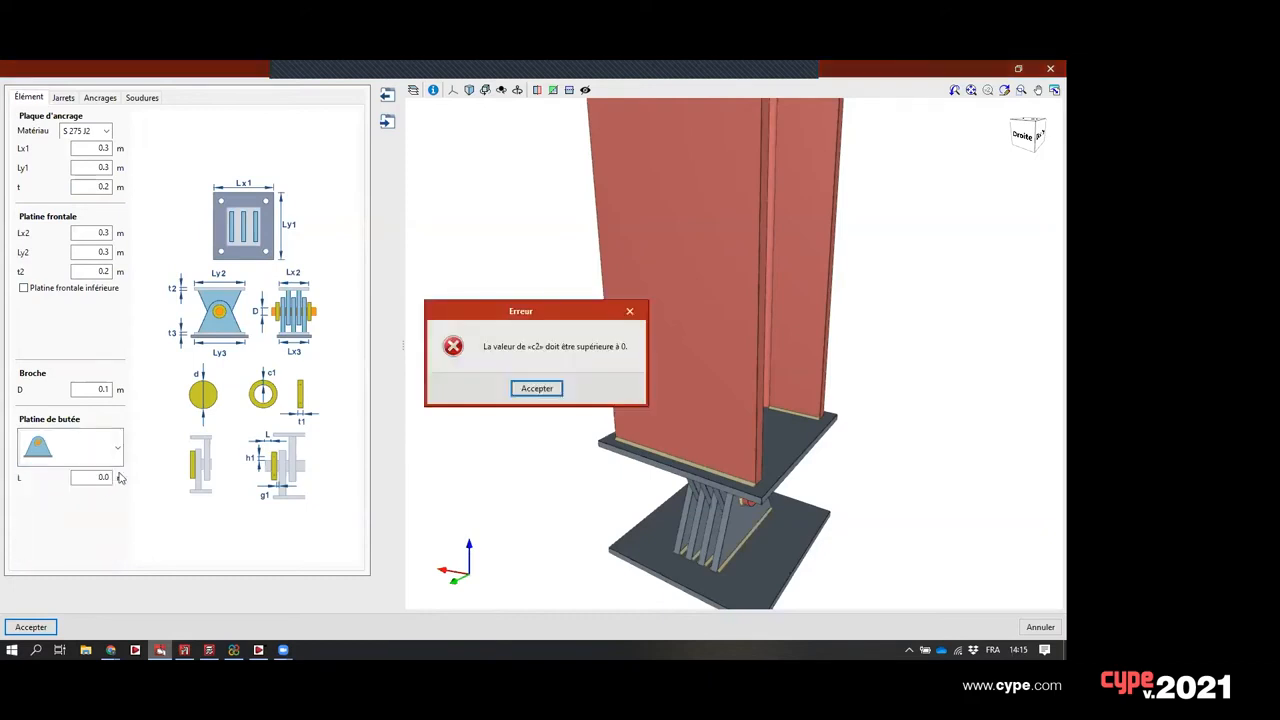
click(525, 390)
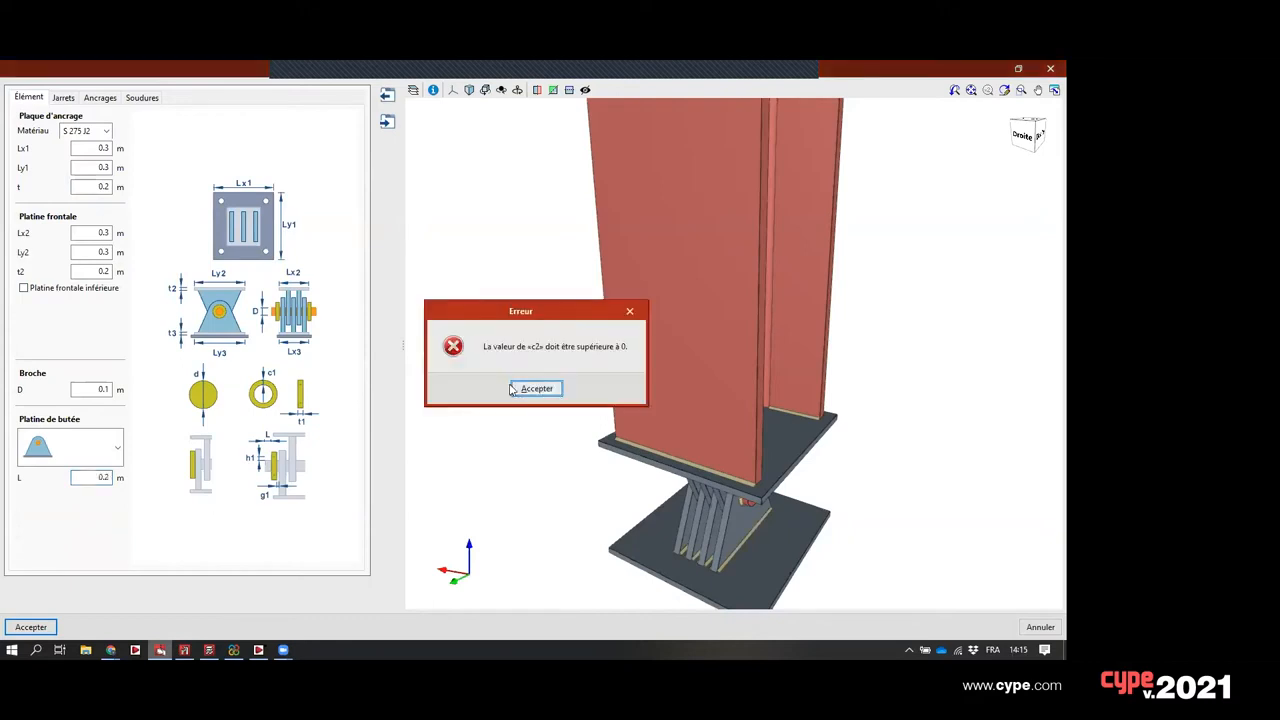
click(524, 391)
- Examine the pinned connection's Jarrets dimensions and its anchor settings, including the available head fixings and anchor end shapes
click(100, 97)
click(65, 97)
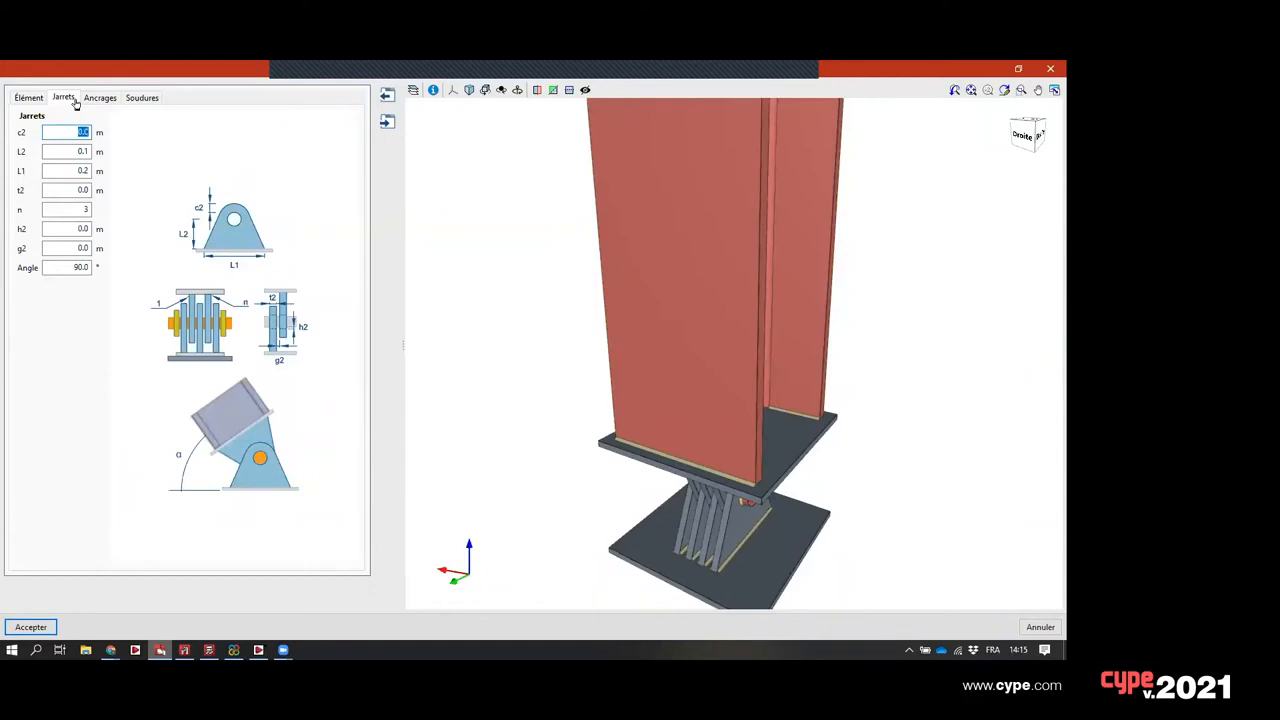
click(100, 97)
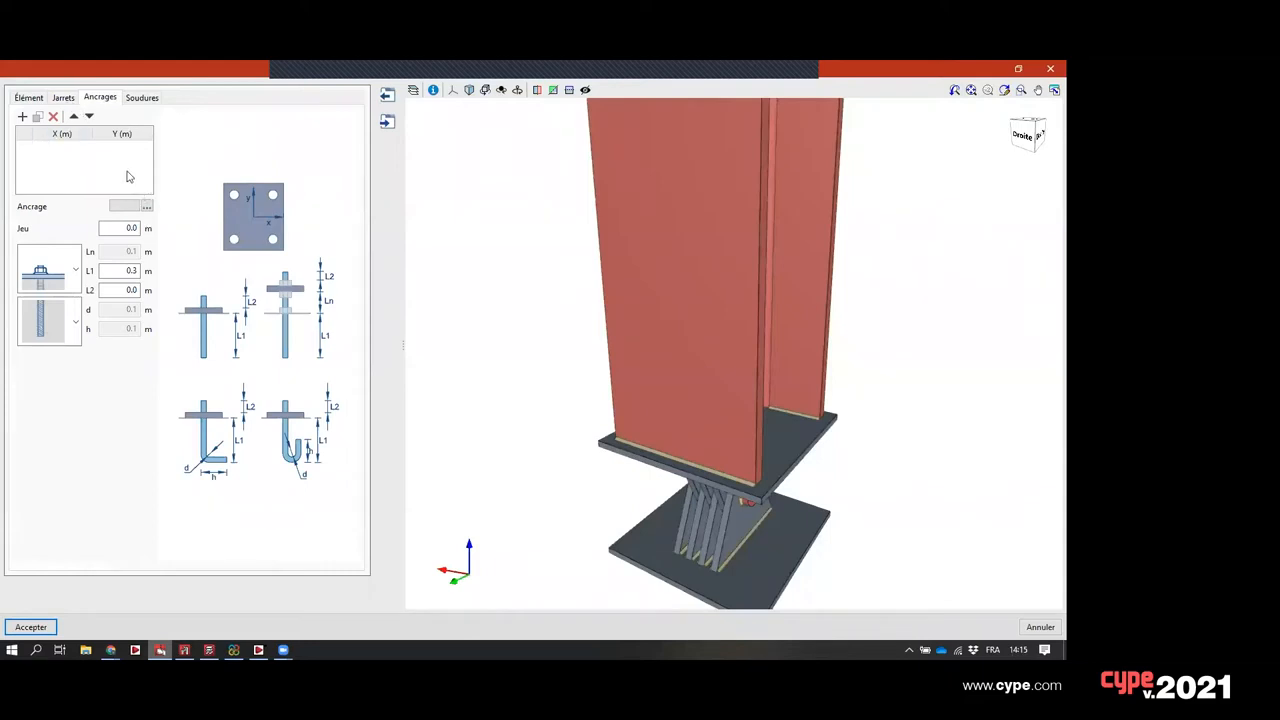
click(75, 270)
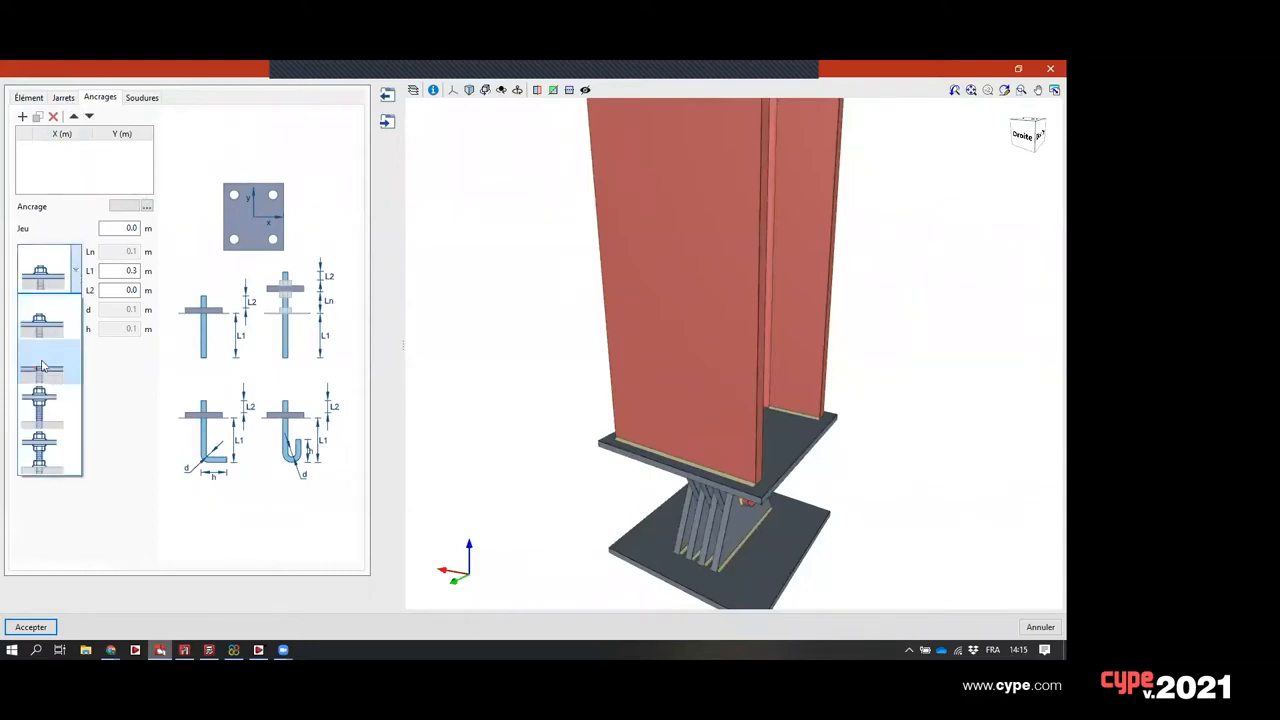
click(79, 279)
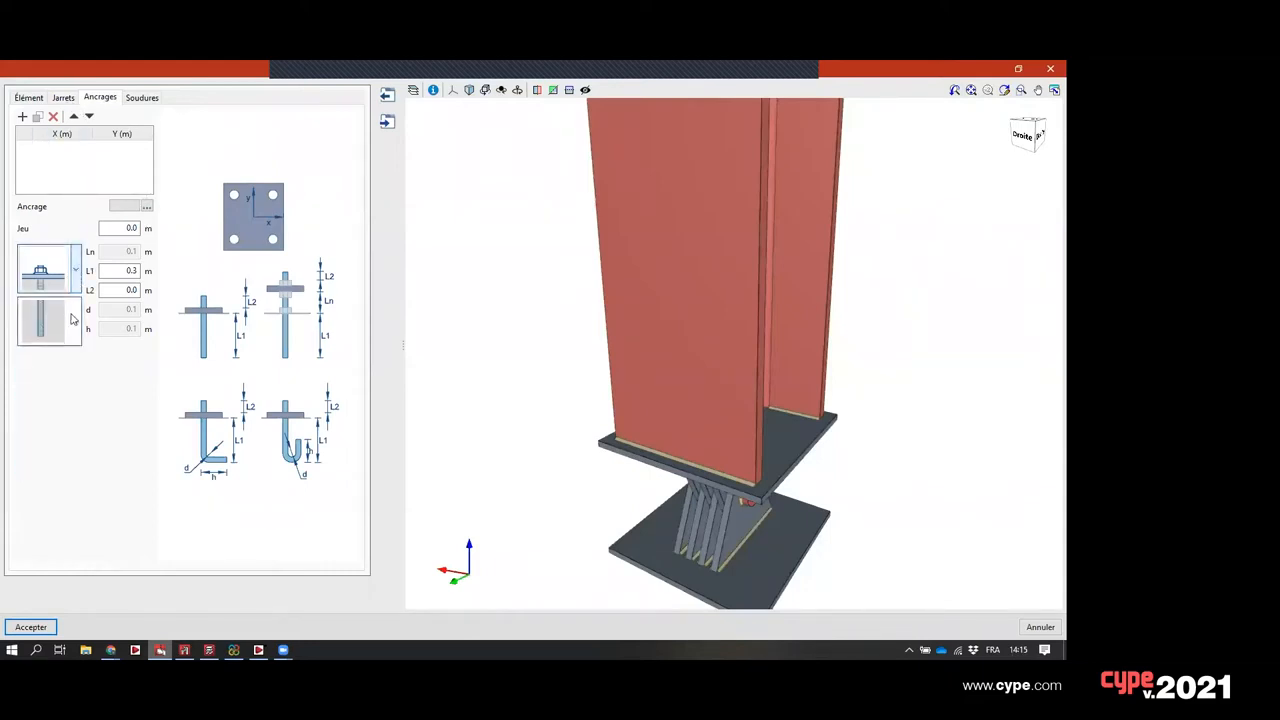
click(75, 321)
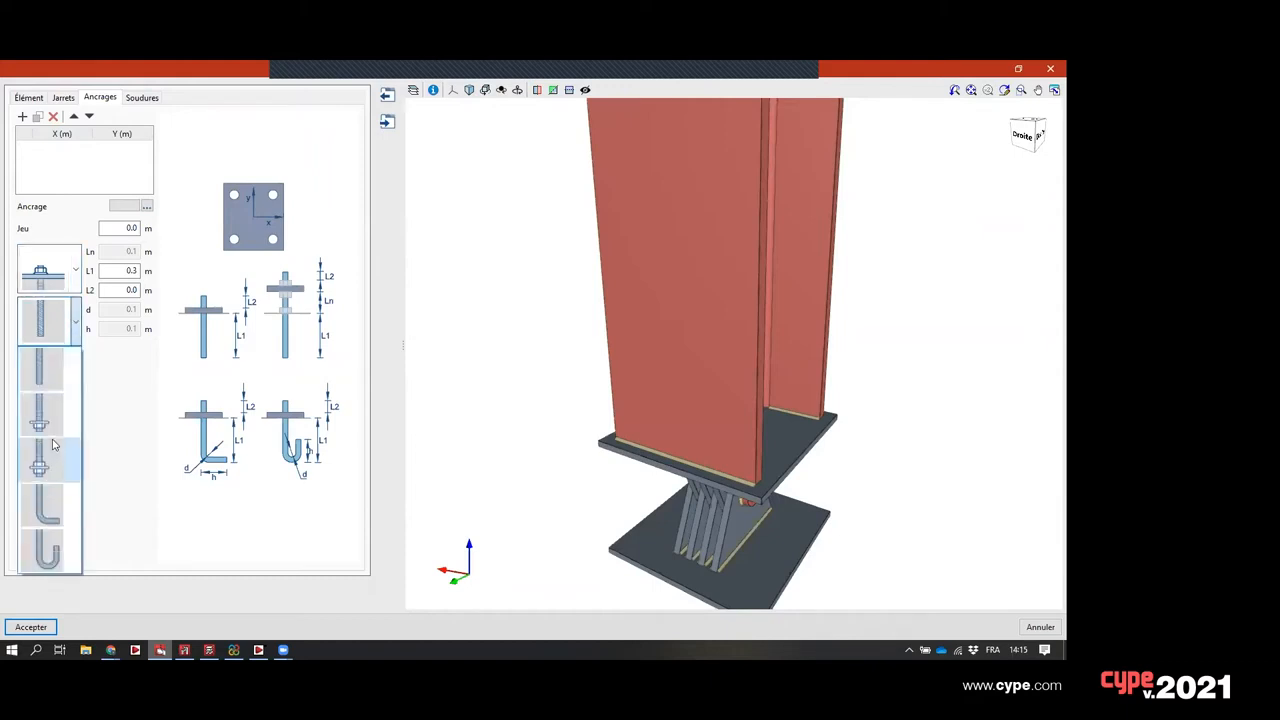
click(42, 368)
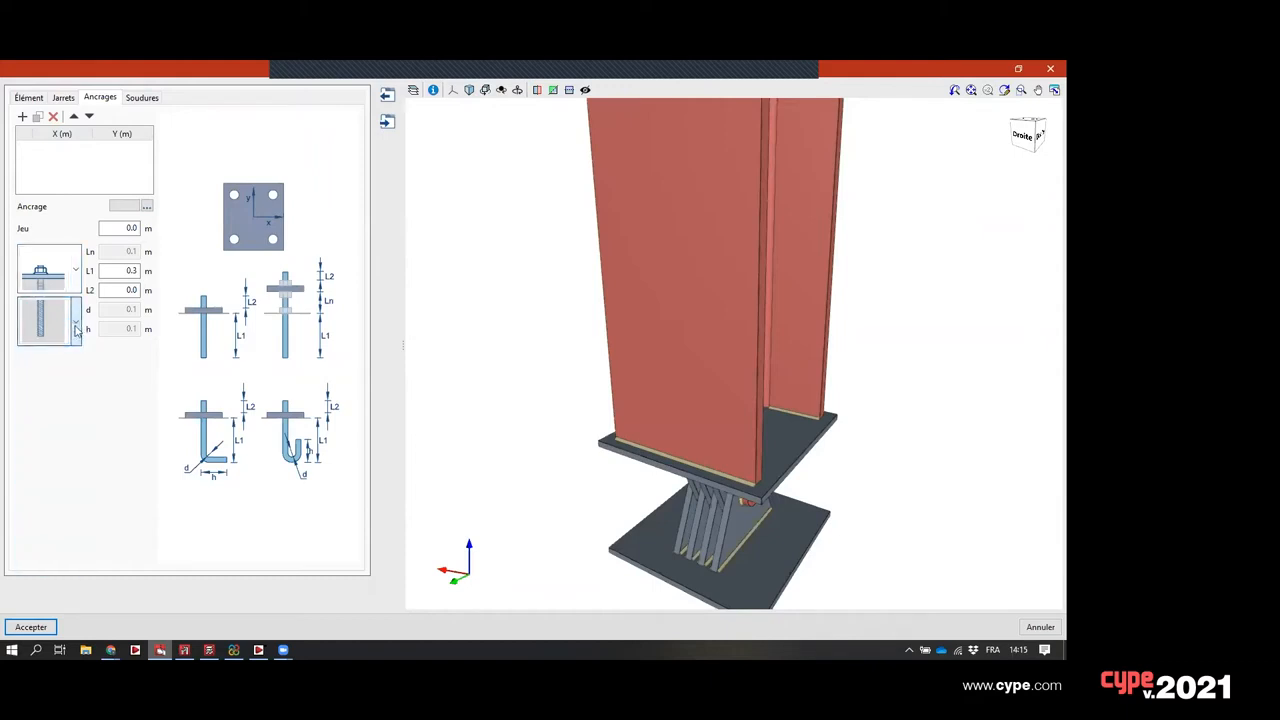
- Examine the weld settings and the welds around the pin up close, and leave the connection editor without accepting
click(141, 97)
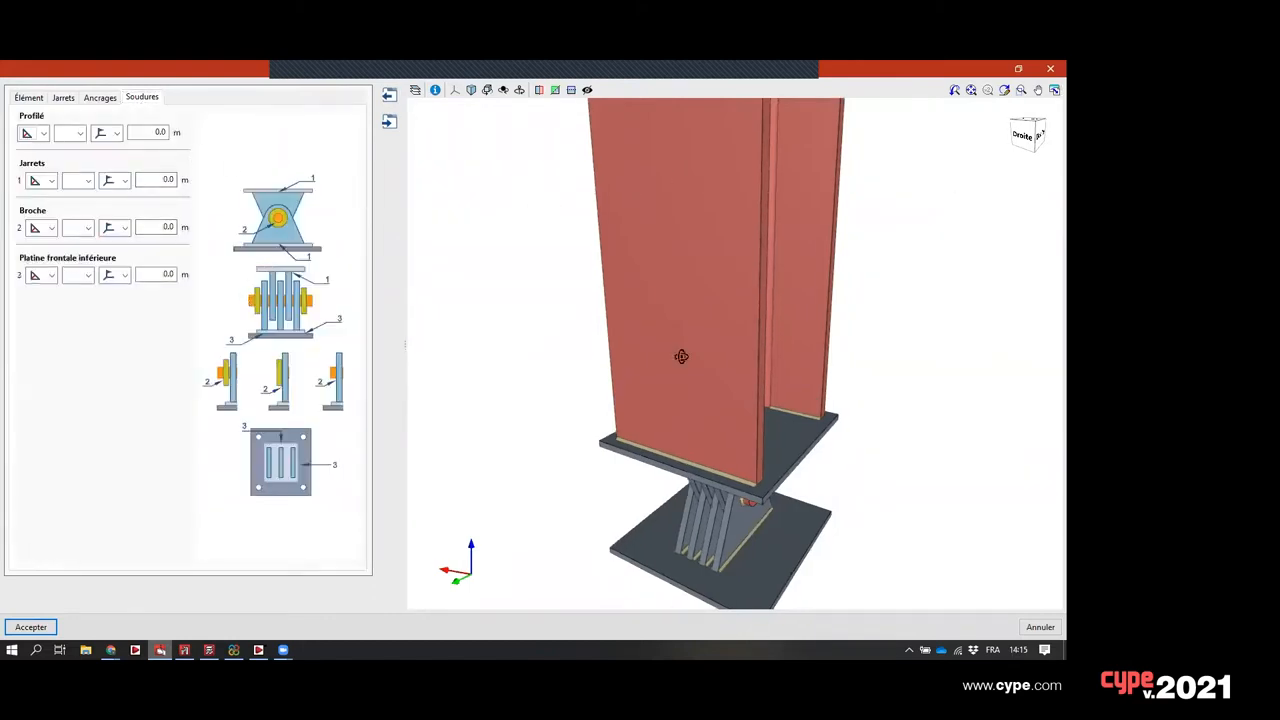
middle_drag(682, 356, 711, 460)
scroll(769, 467, up, 3)
scroll(723, 443, down, 1)
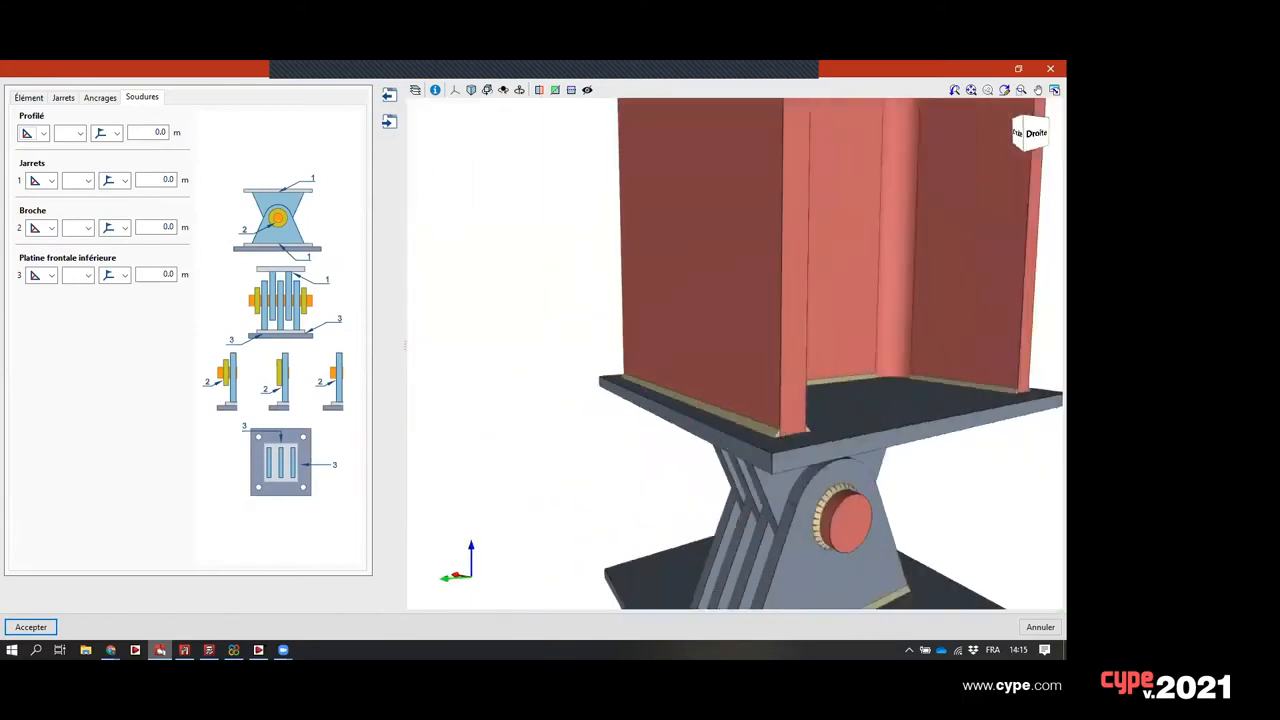
click(1049, 67)
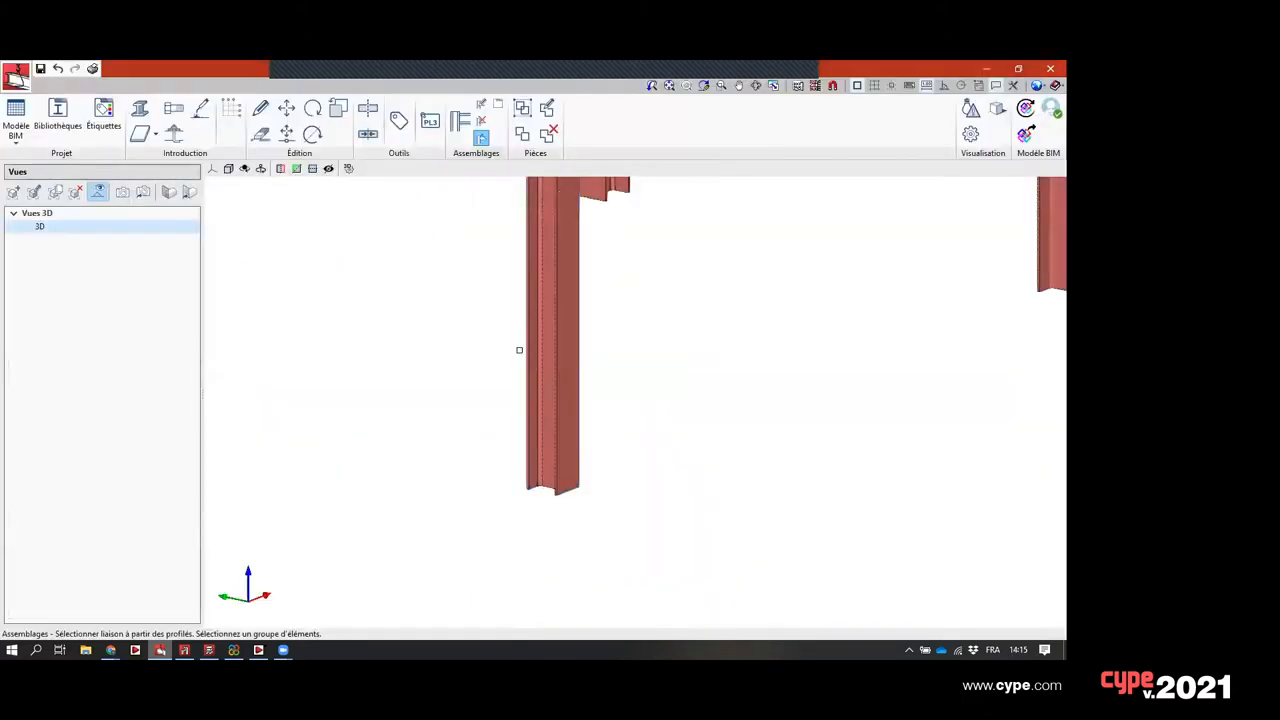
- Choose the Plaque d'ancrage connection for the same column's base and open it in the editor
click(535, 437)
click(48, 118)
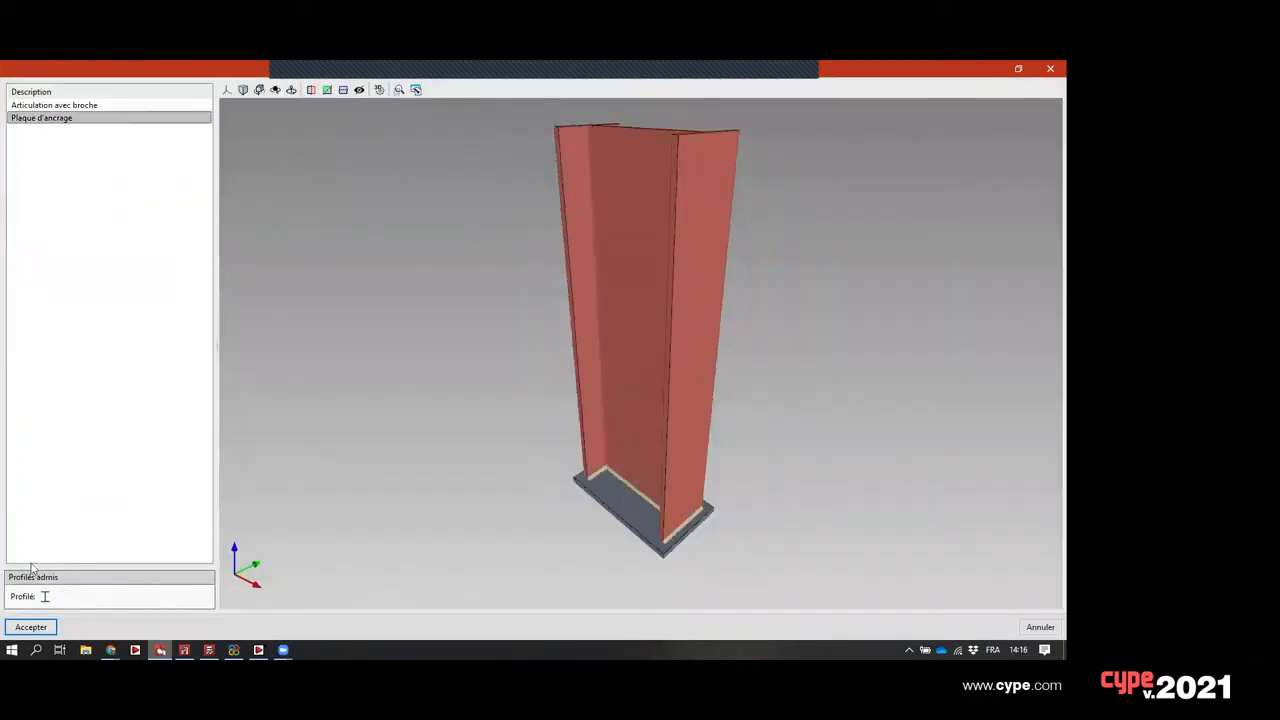
click(31, 627)
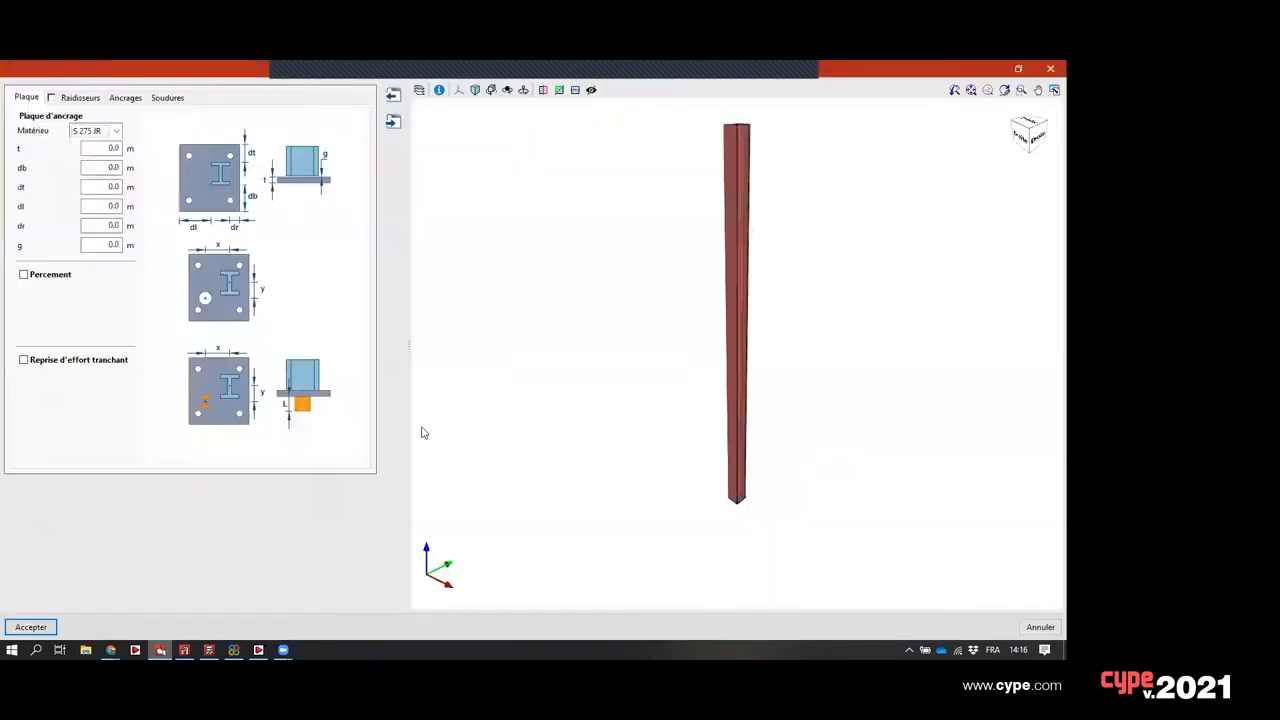
scroll(723, 497, up, 6)
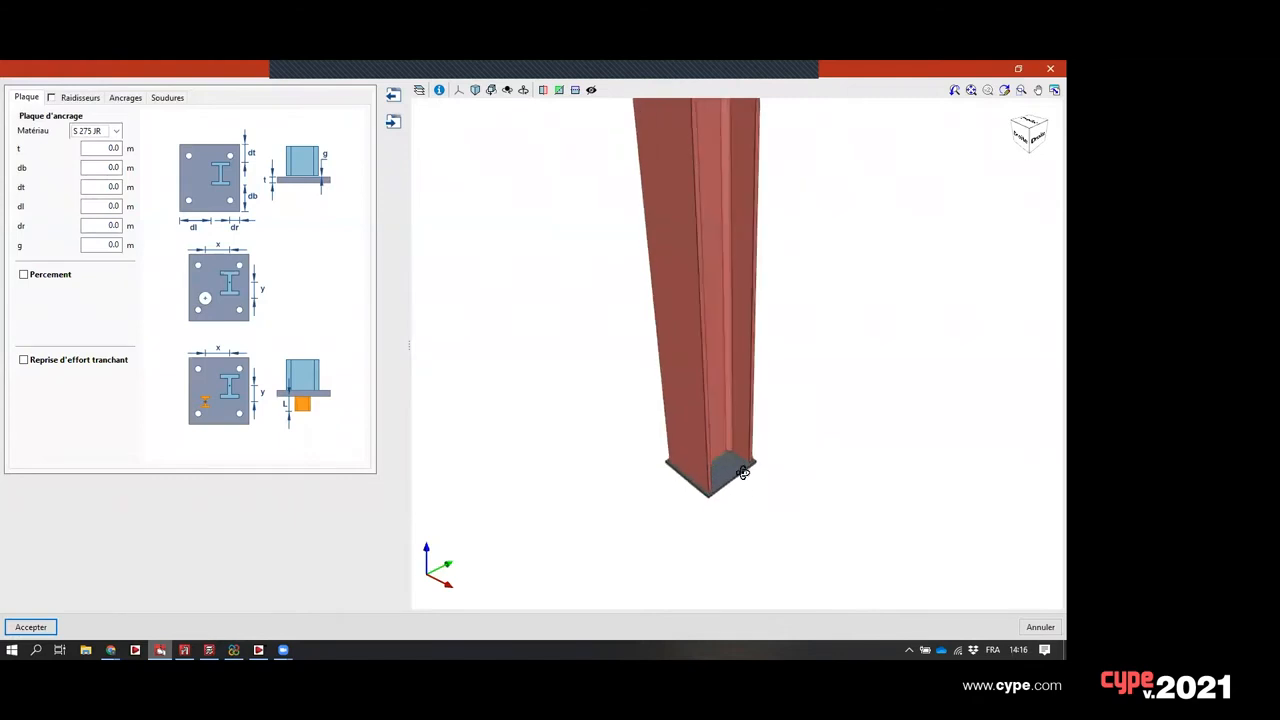
- Enable stiffeners on the anchor plate connection, look through its anchor and weld settings, and leave the connection editor without accepting
shift+middle_drag(741, 471, 690, 376)
click(83, 97)
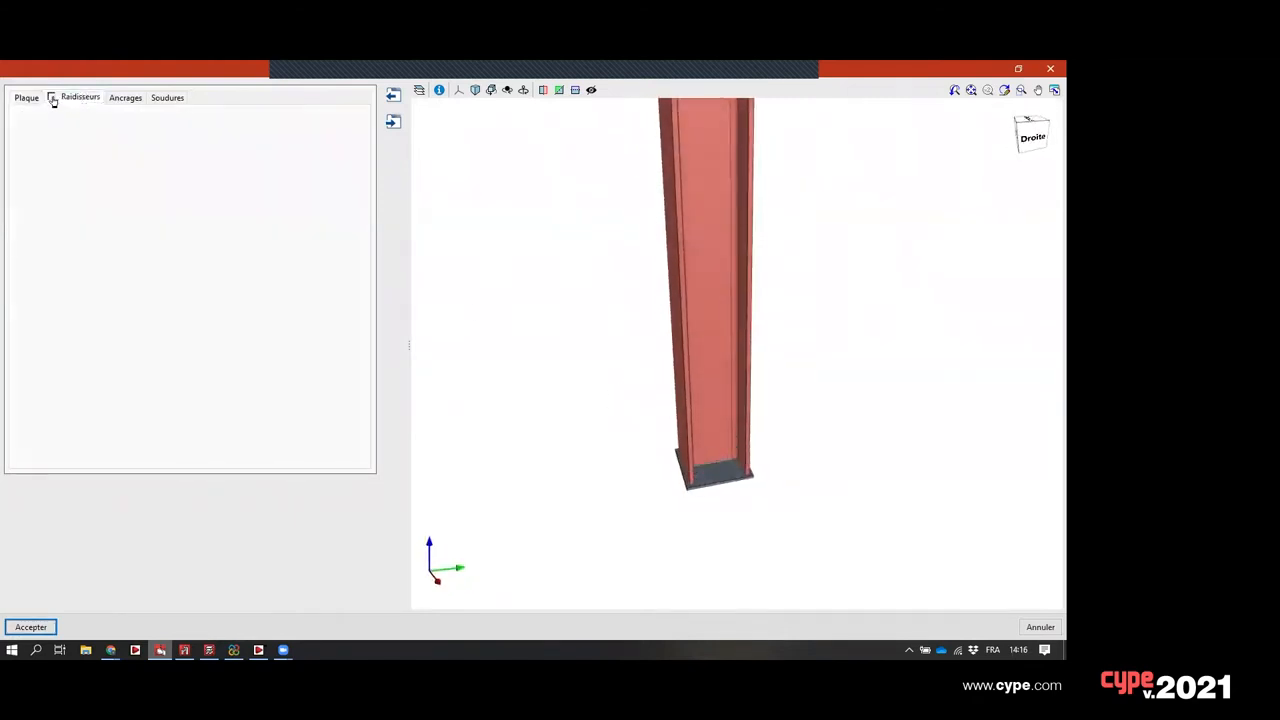
click(51, 97)
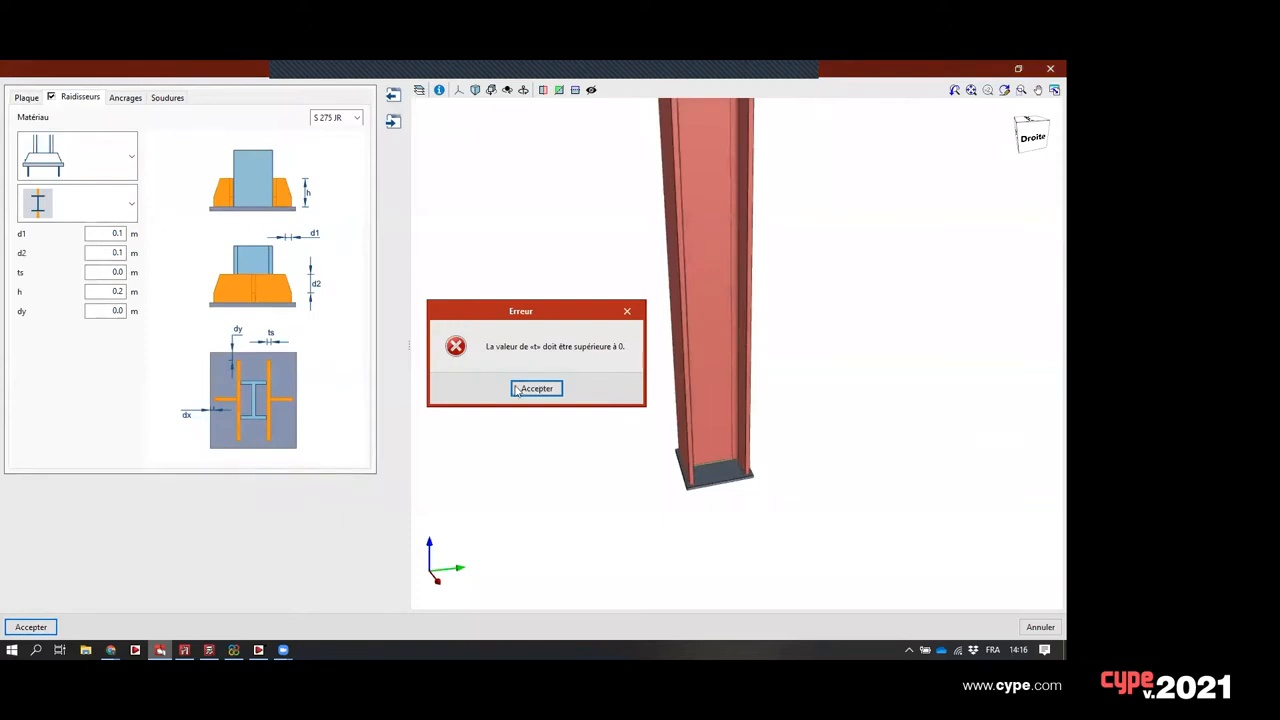
click(517, 391)
click(124, 97)
click(168, 98)
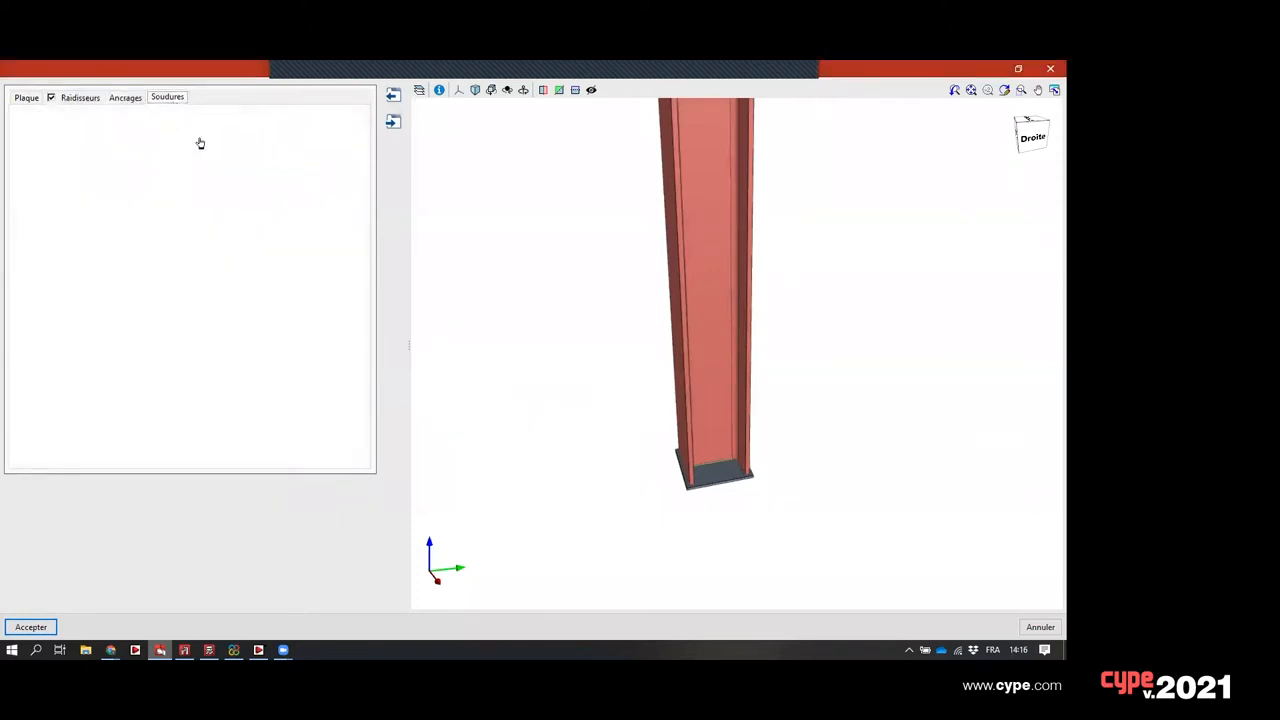
click(1048, 70)
scroll(585, 320, down, 2)
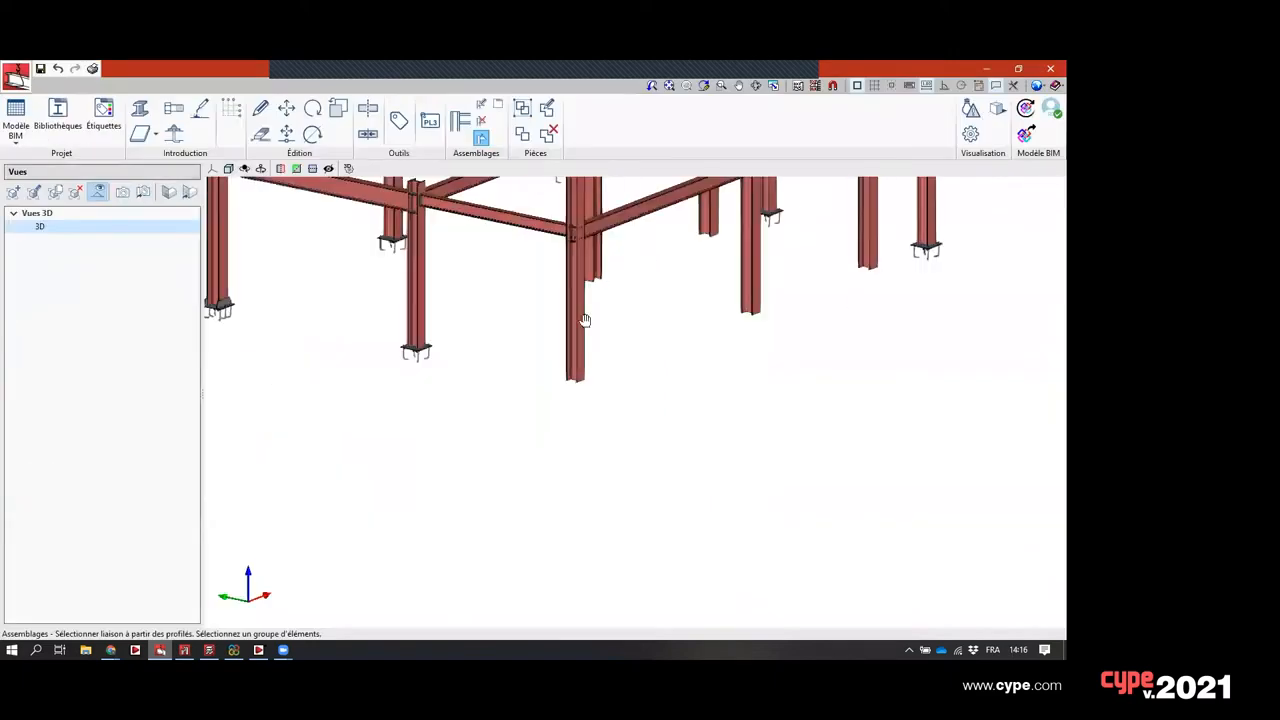
- Examine the display and capture options for the model's elements and labels
scroll(585, 320, down, 3)
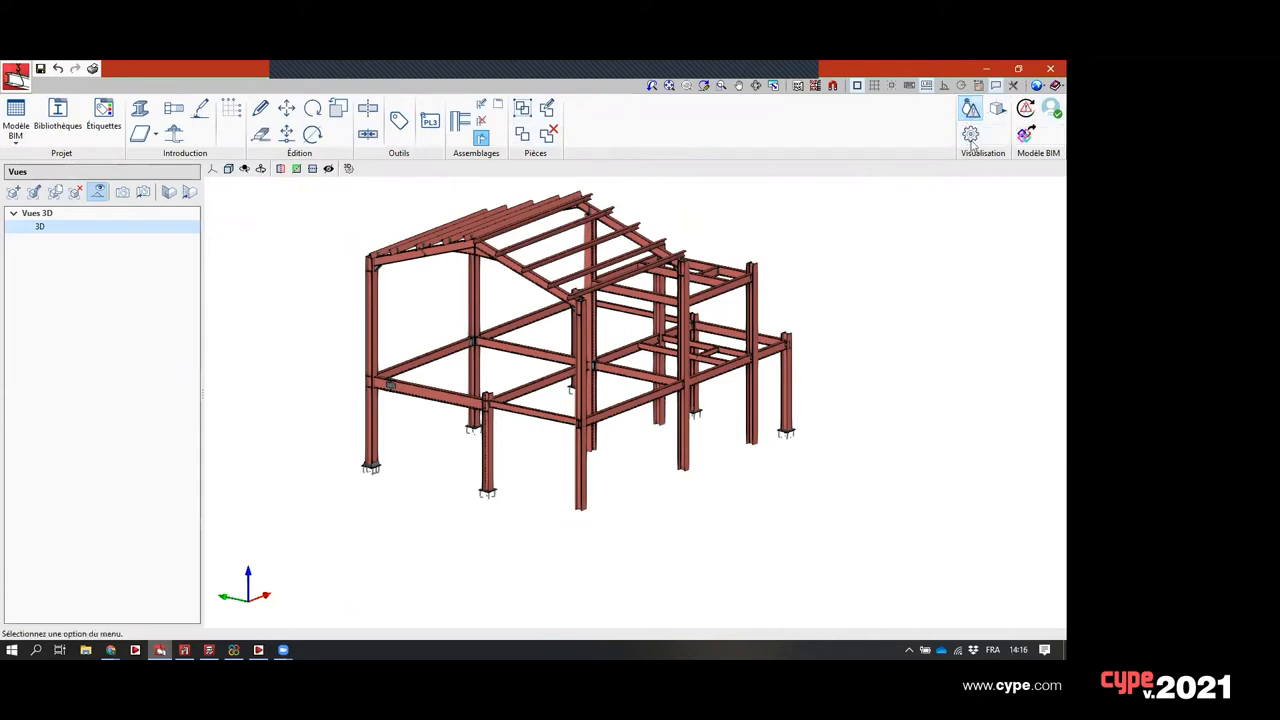
click(970, 136)
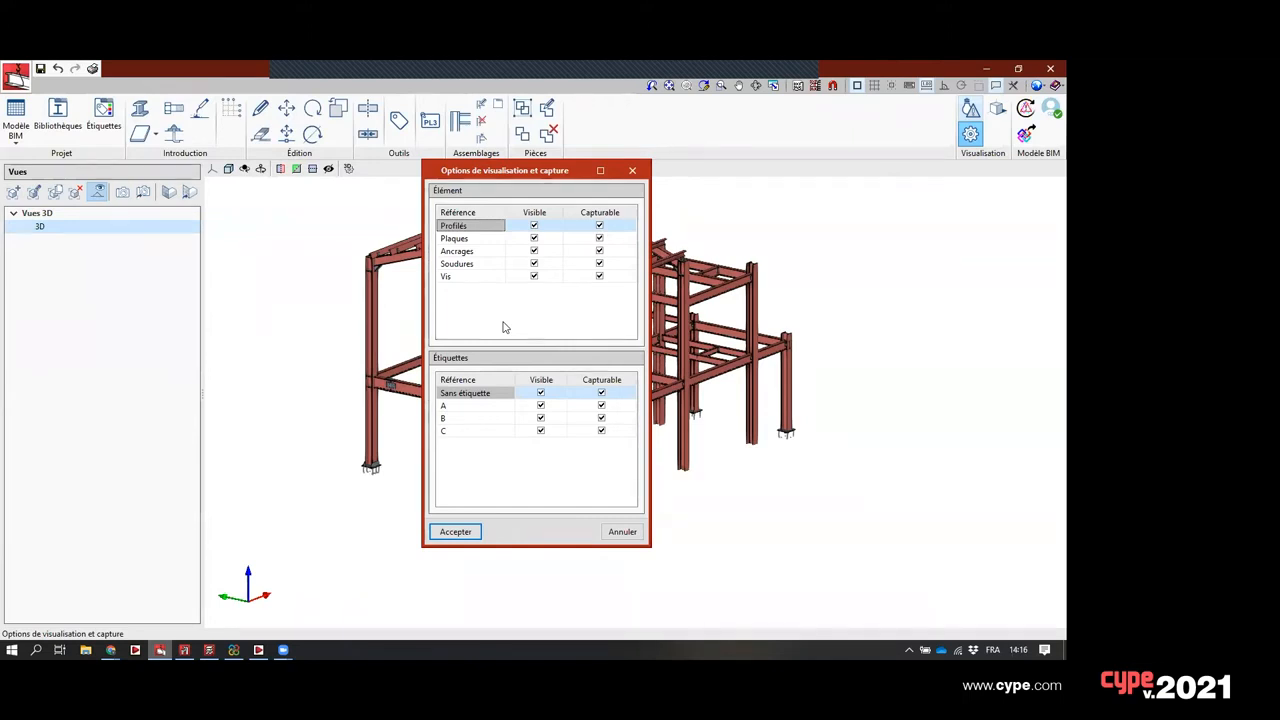
click(457, 532)
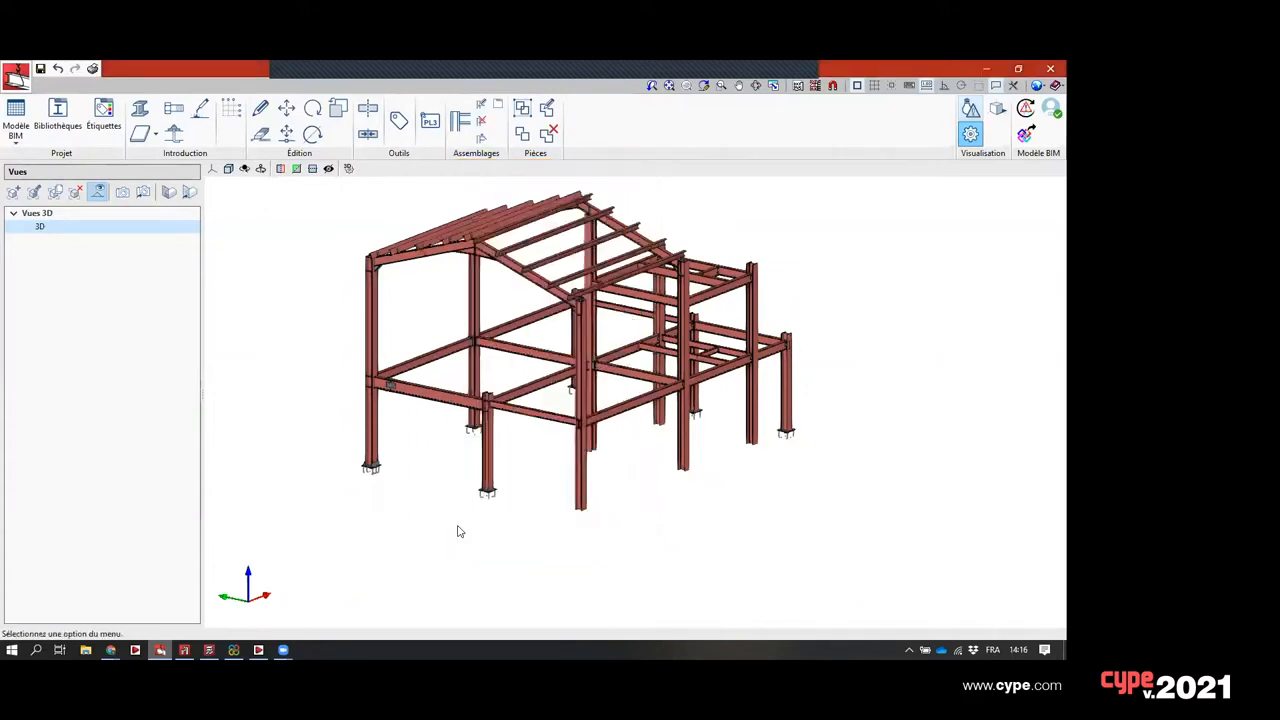
- Inspect the complete structure with its slabs and footings from several sides in the separate 3D view window, and close it
click(1000, 113)
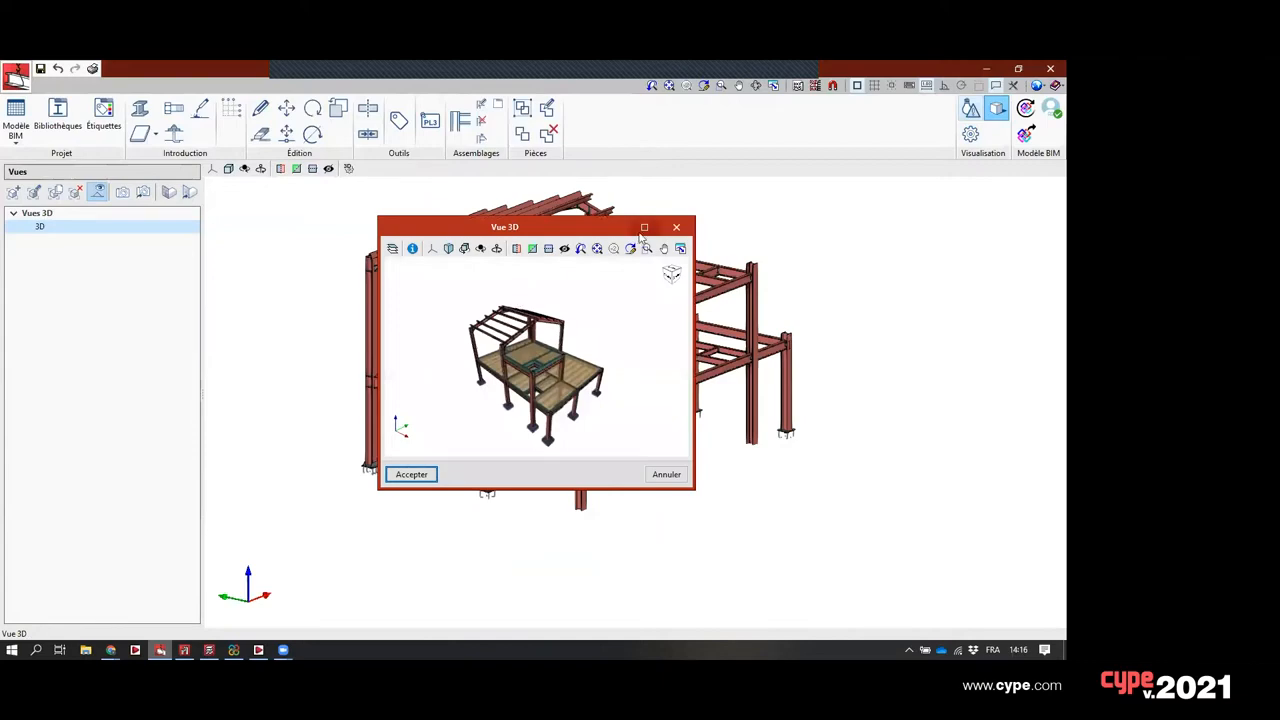
click(644, 229)
drag(501, 321, 274, 346)
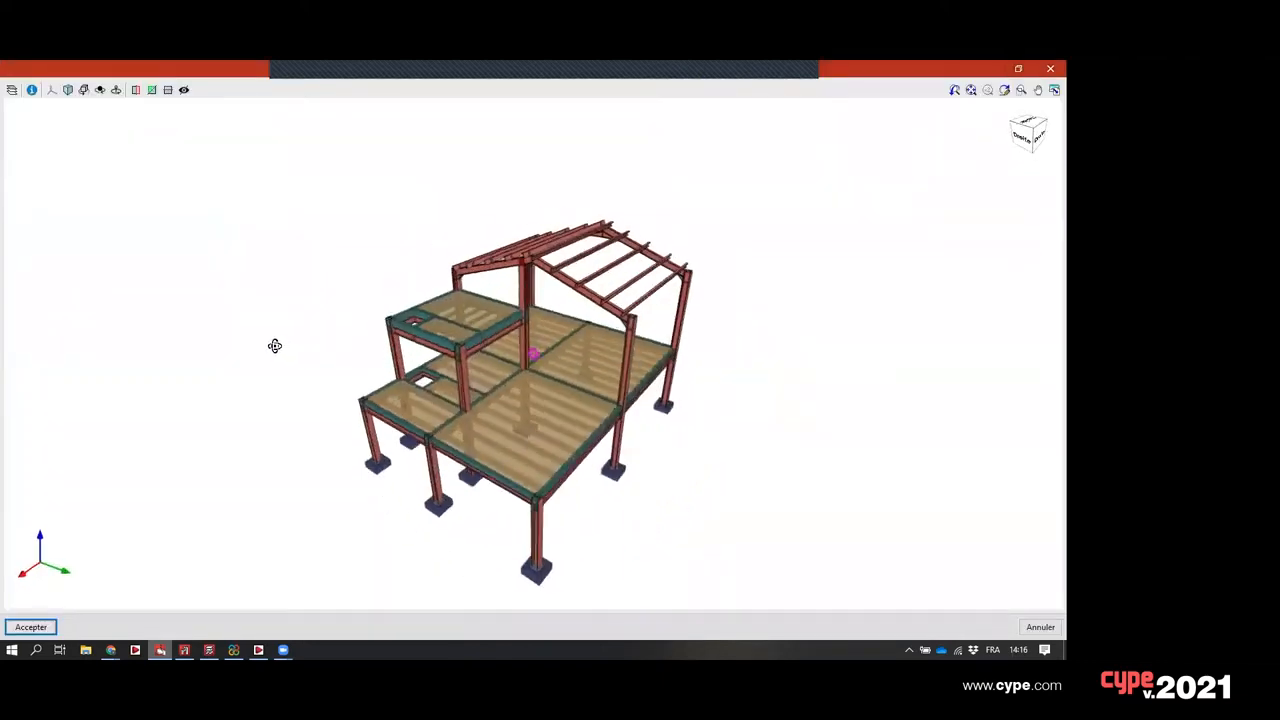
drag(549, 443, 432, 418)
click(1047, 68)
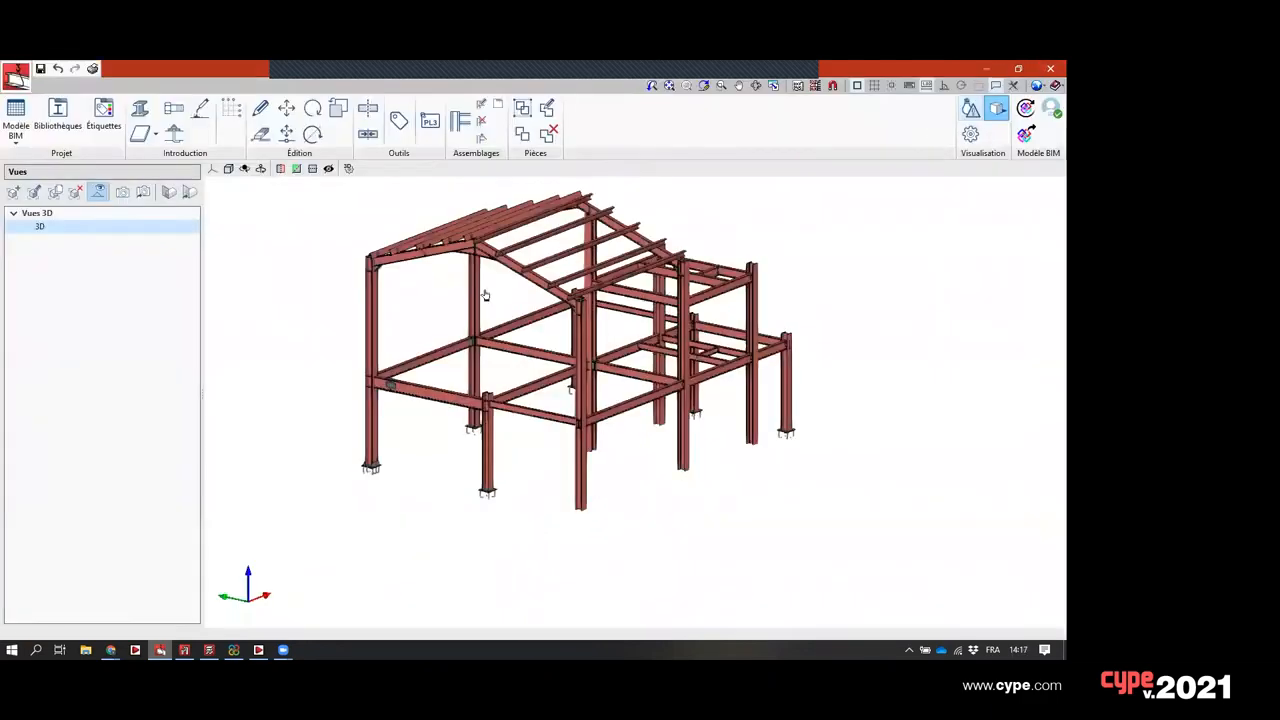
- Make the Estructura_cypecad file visible in the settings of the view named 3D
scroll(486, 300, down, 3)
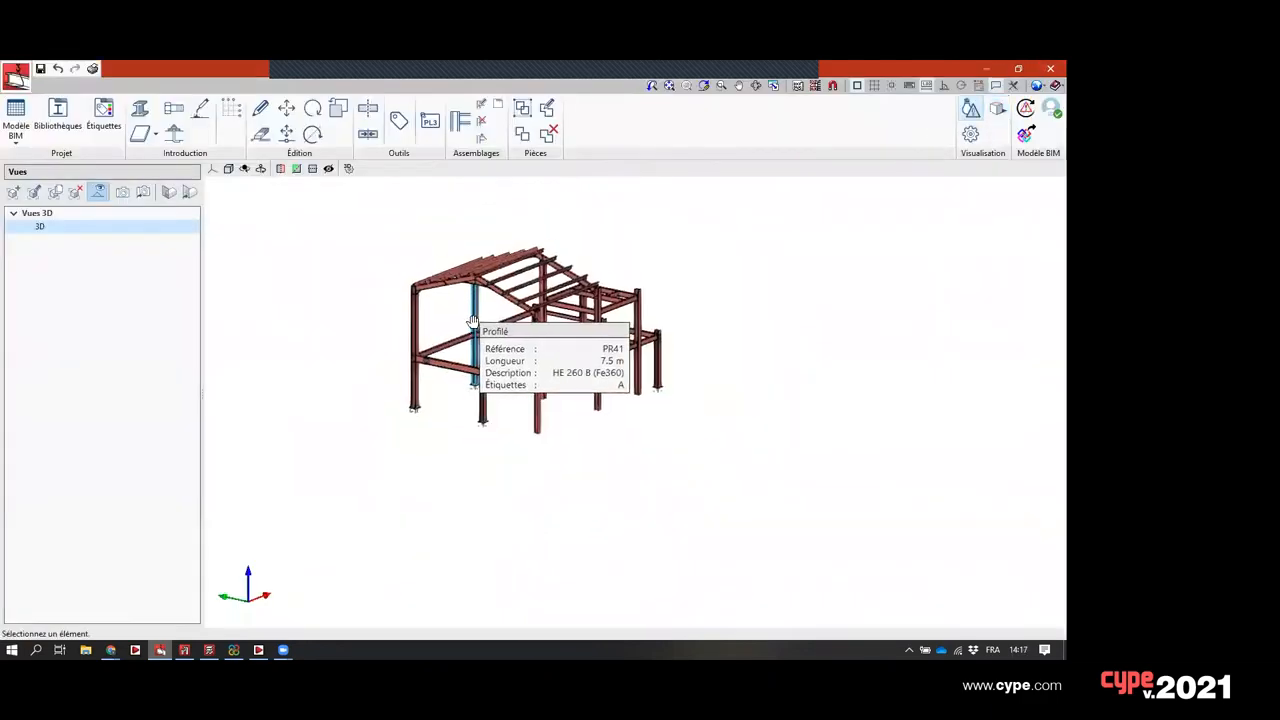
click(34, 192)
click(995, 117)
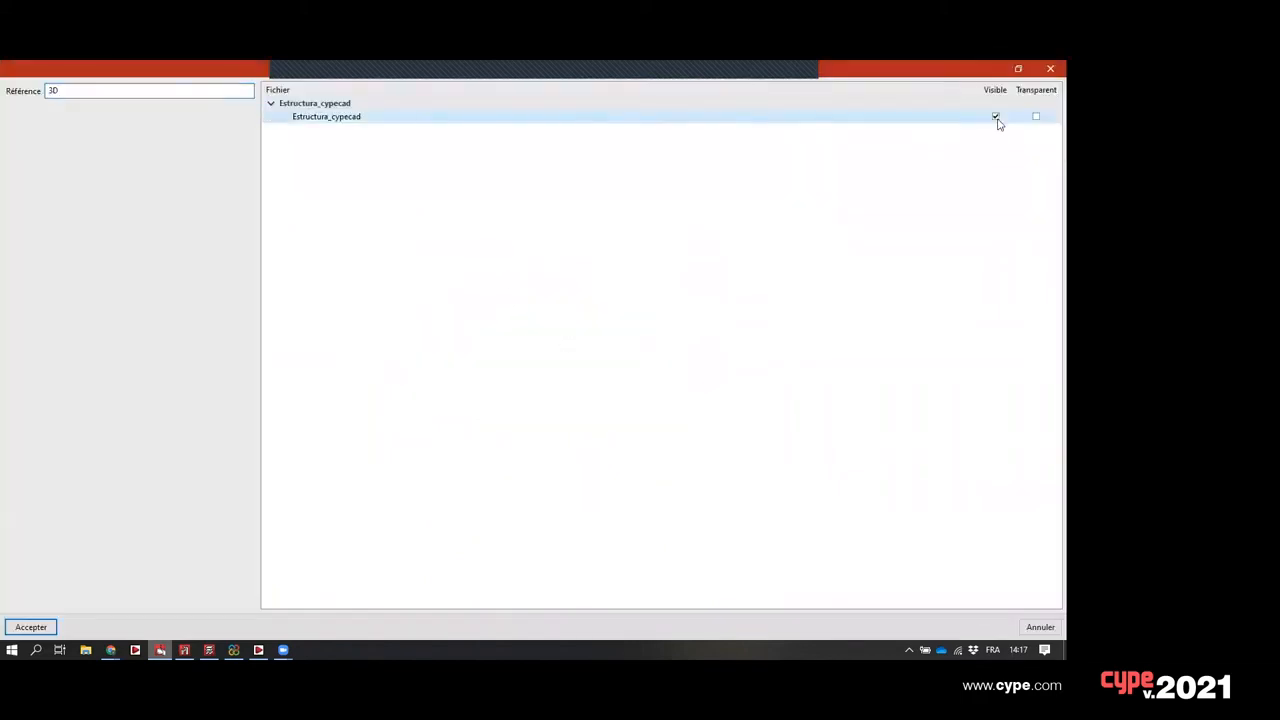
click(29, 626)
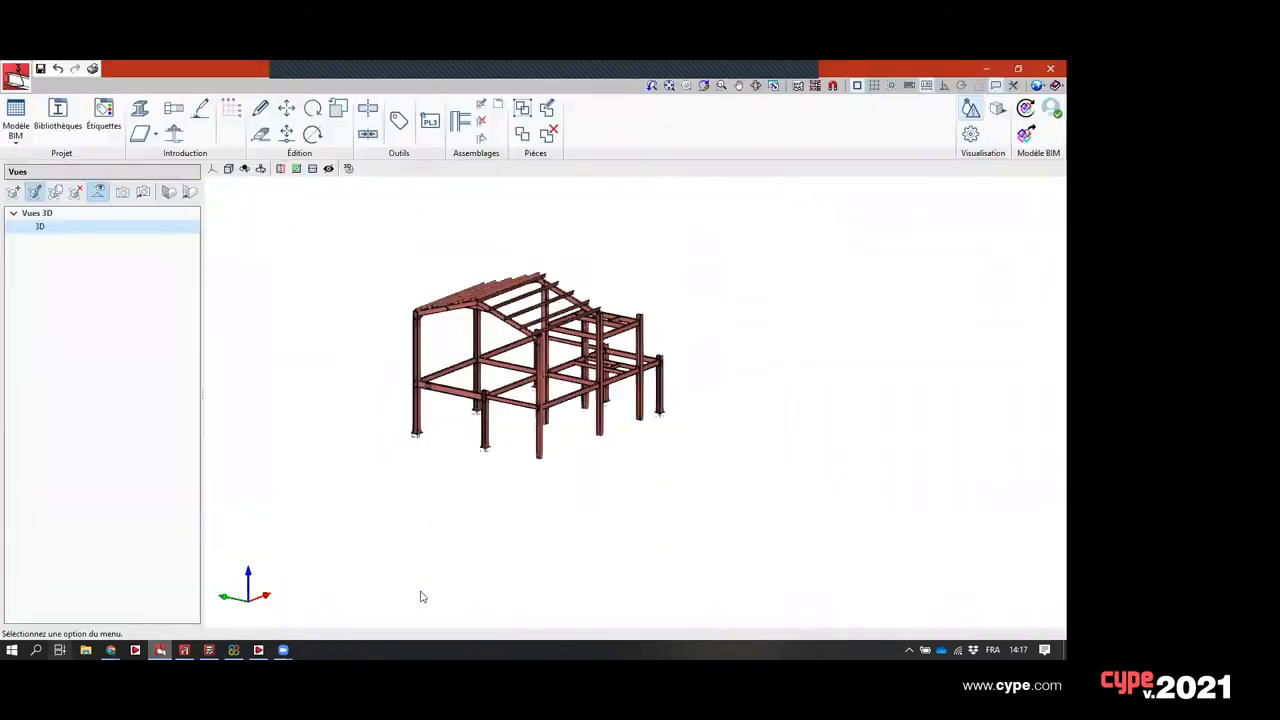
- Check the Visible settings of the elements and the Sans étiquette label in the display and capture options
scroll(540, 440, up, 2)
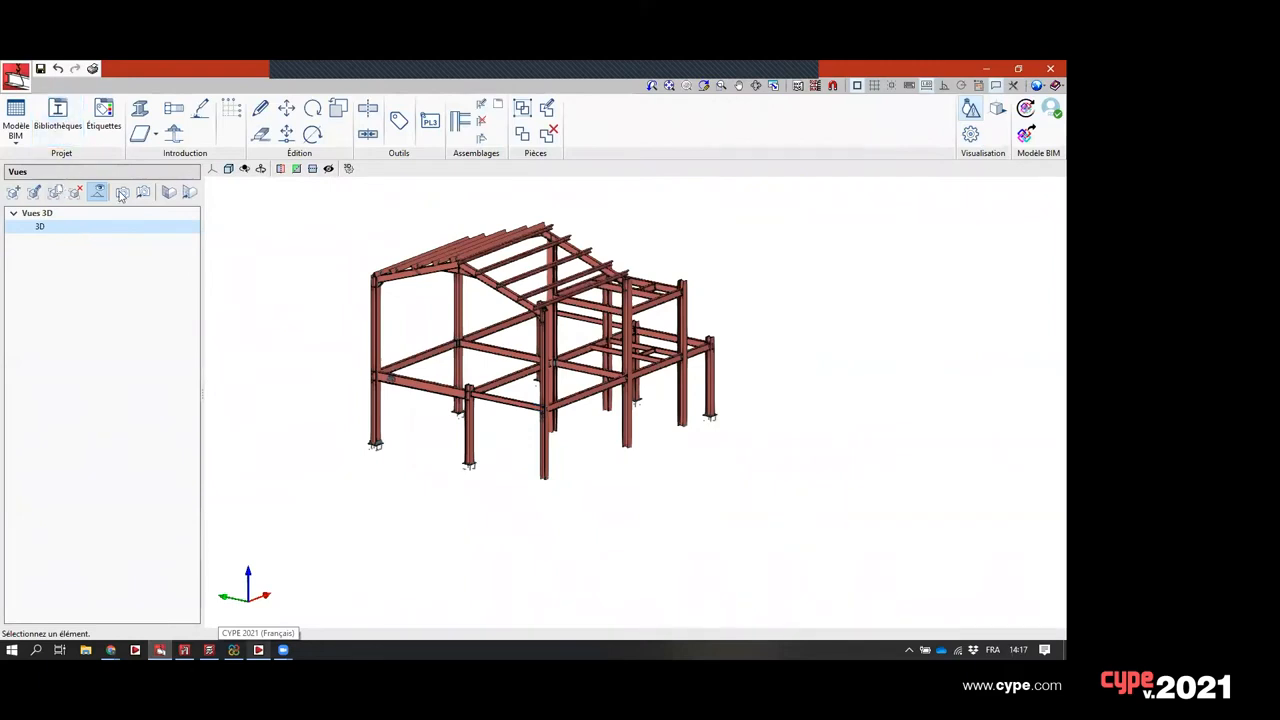
scroll(500, 340, down, 1)
scroll(470, 345, up, 2)
scroll(592, 377, down, 3)
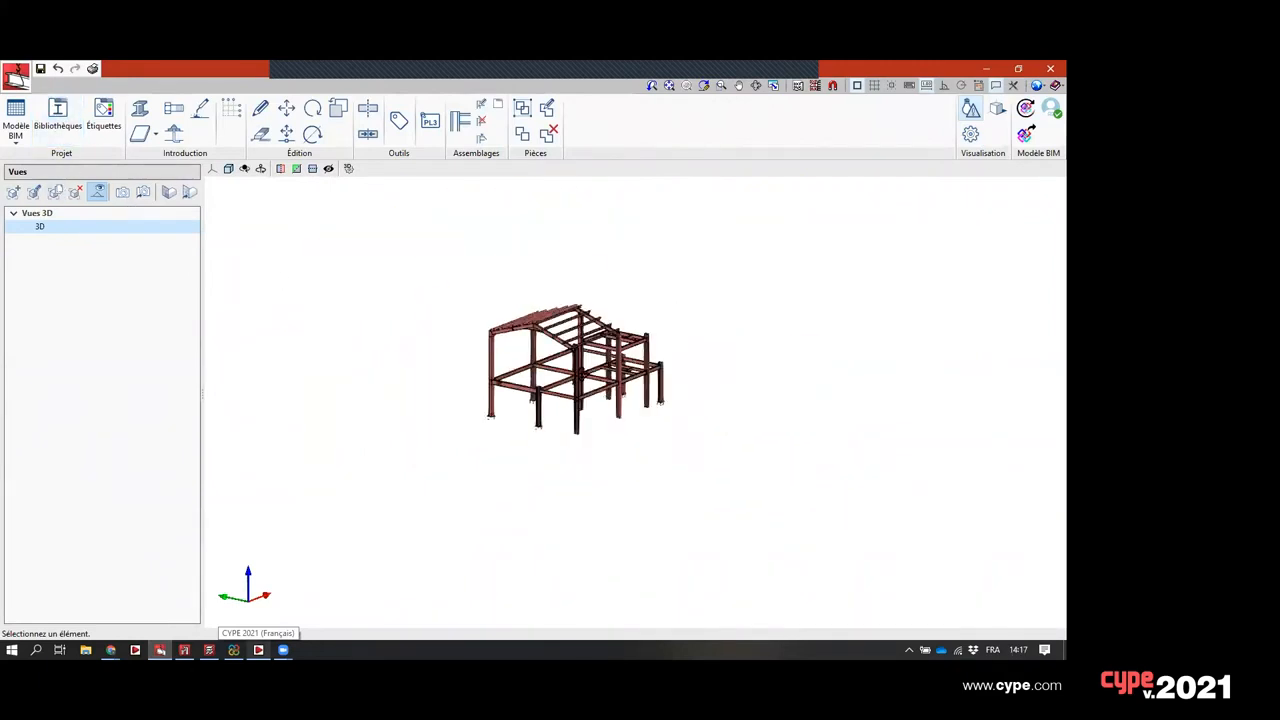
click(970, 133)
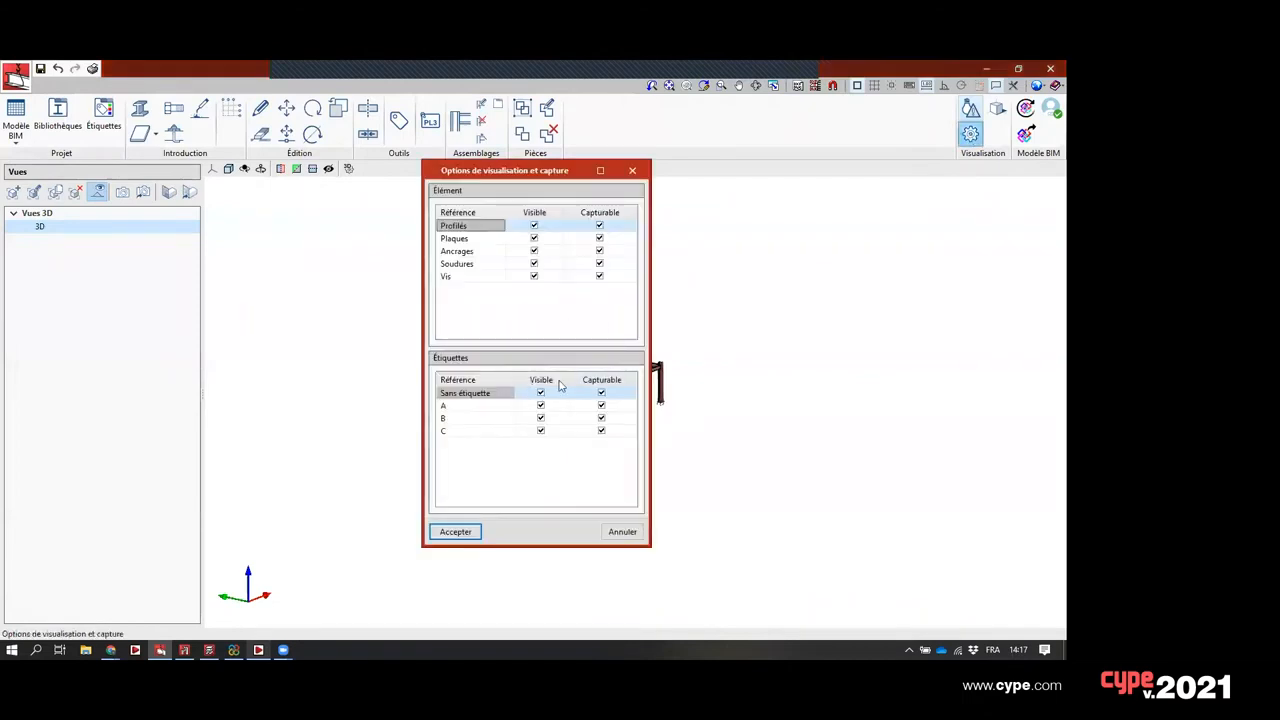
click(546, 395)
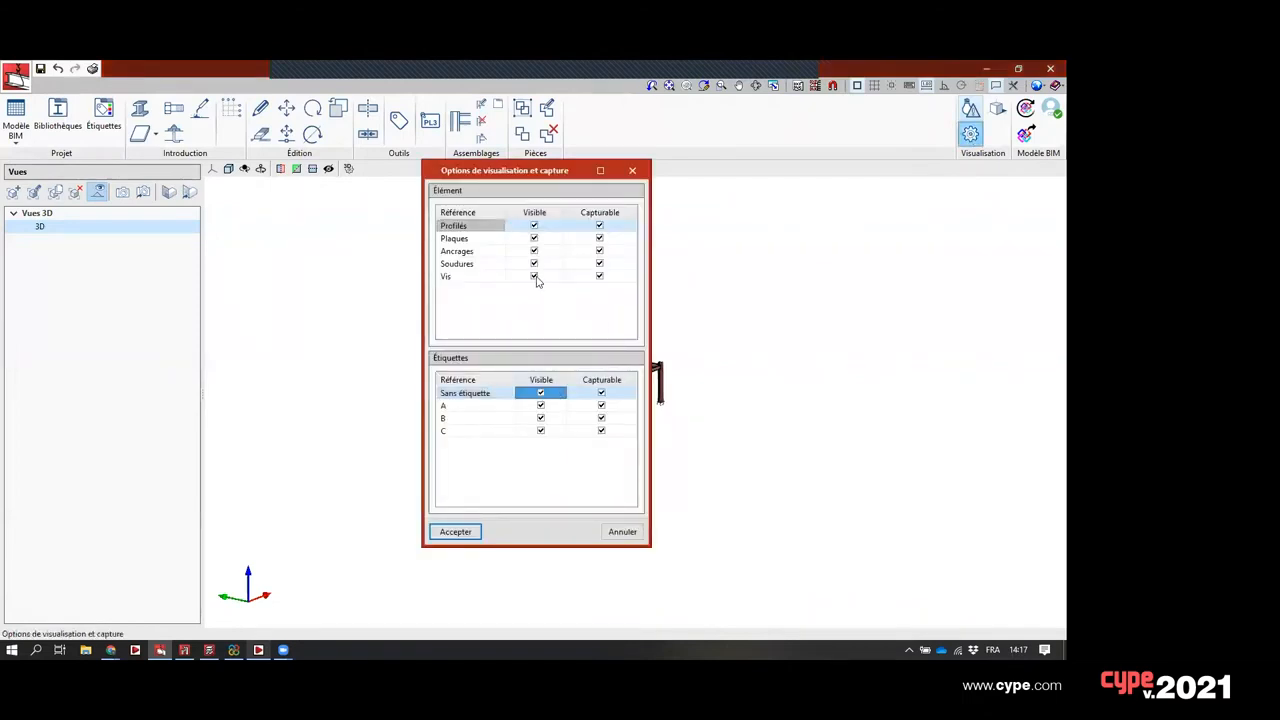
click(457, 531)
scroll(517, 418, up, 3)
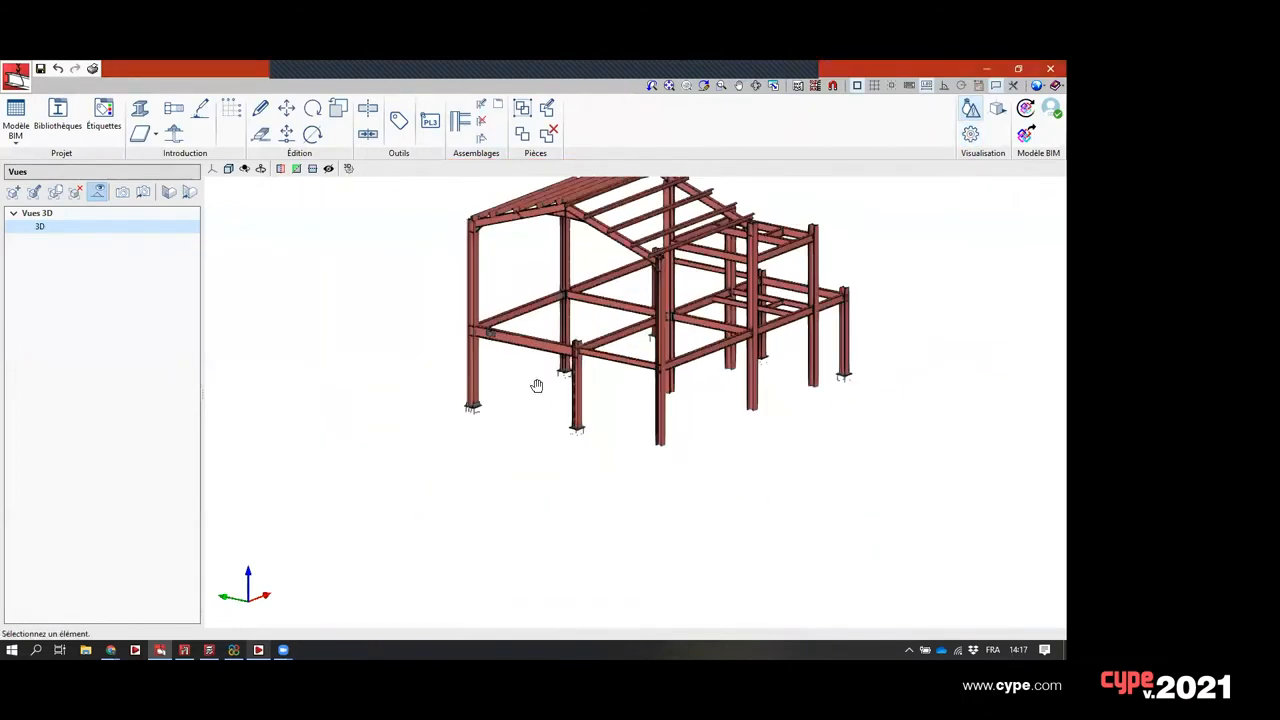
- Create a new Vue 3D with the reference "3D 2" and reopen the original 3D view
click(13, 192)
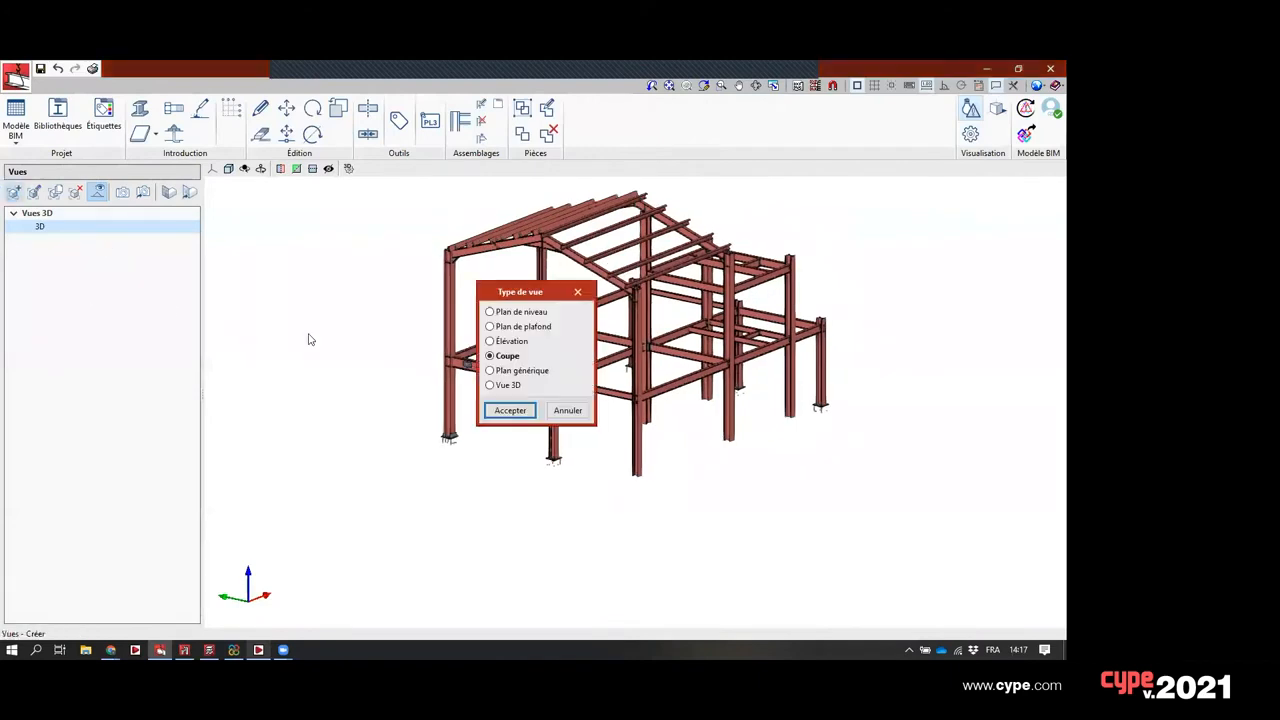
click(500, 385)
click(510, 410)
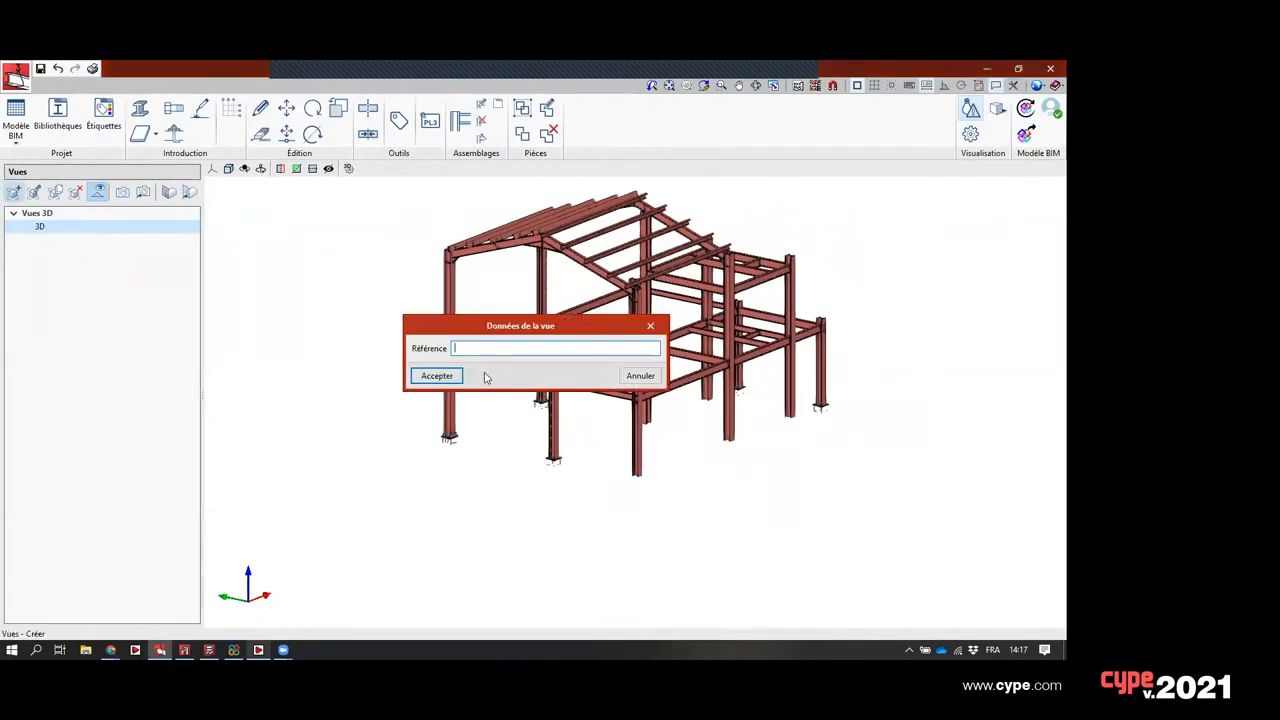
text(3D 2)
click(443, 377)
click(83, 227)
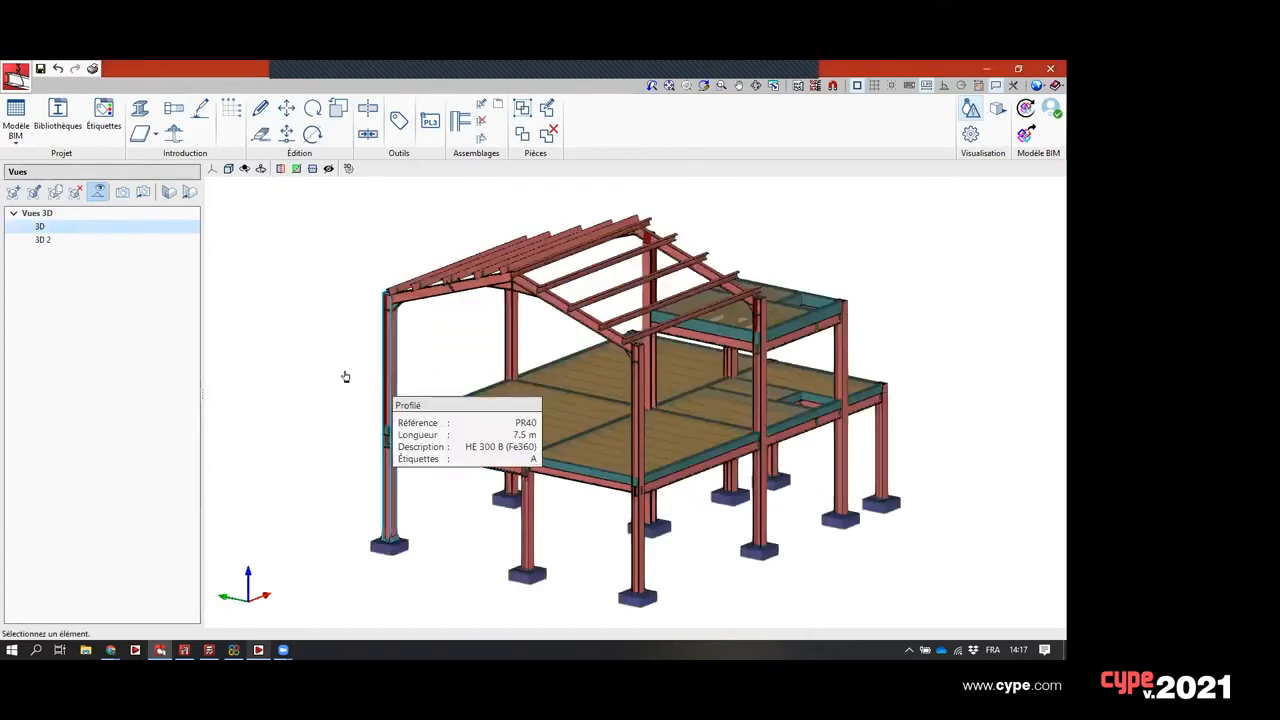
- Inspect the steel frame together with the imported slabs and footings, from several sides and up close
scroll(553, 430, down, 3)
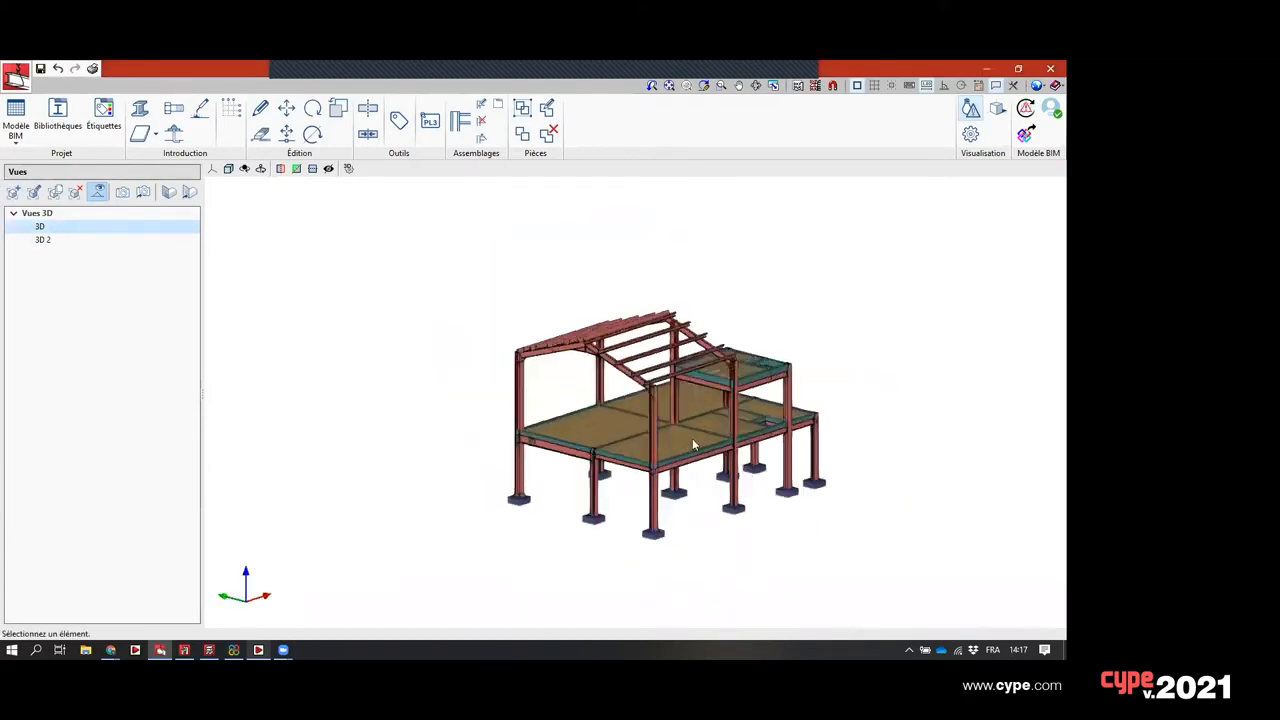
scroll(693, 444, up, 3)
shift+middle_drag(622, 462, 317, 459)
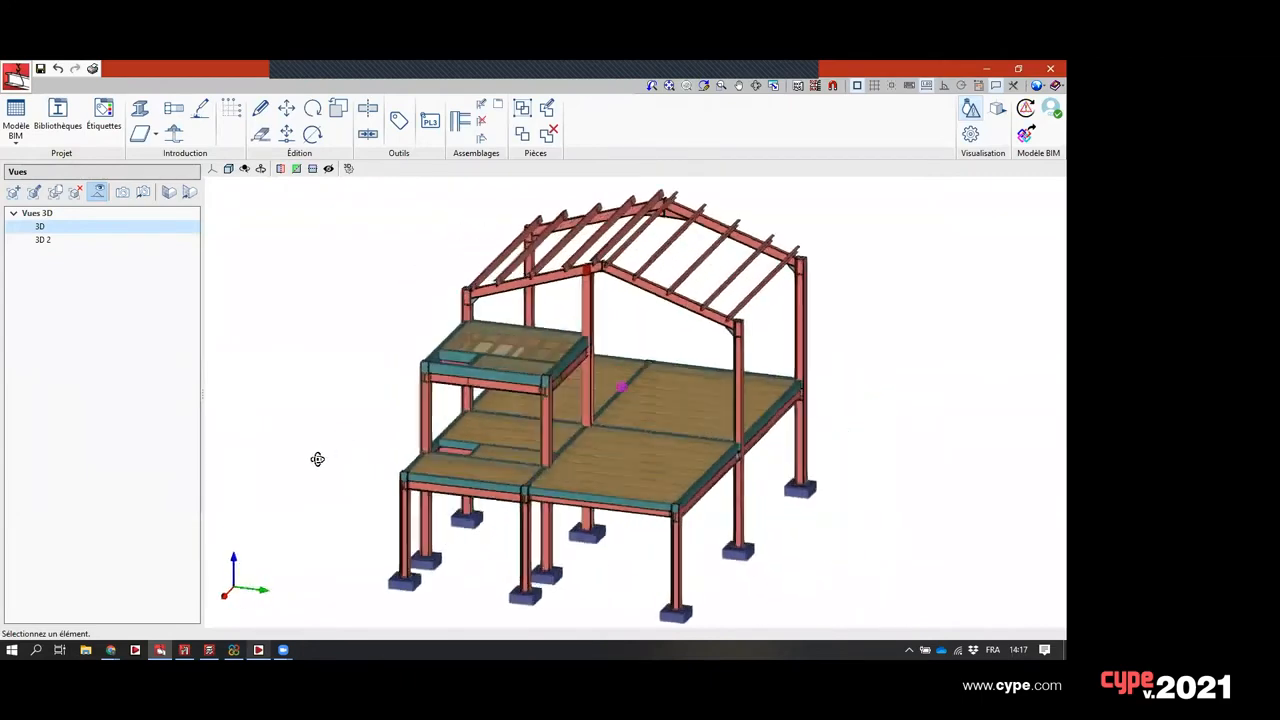
scroll(673, 505, up, 3)
scroll(673, 498, down, 3)
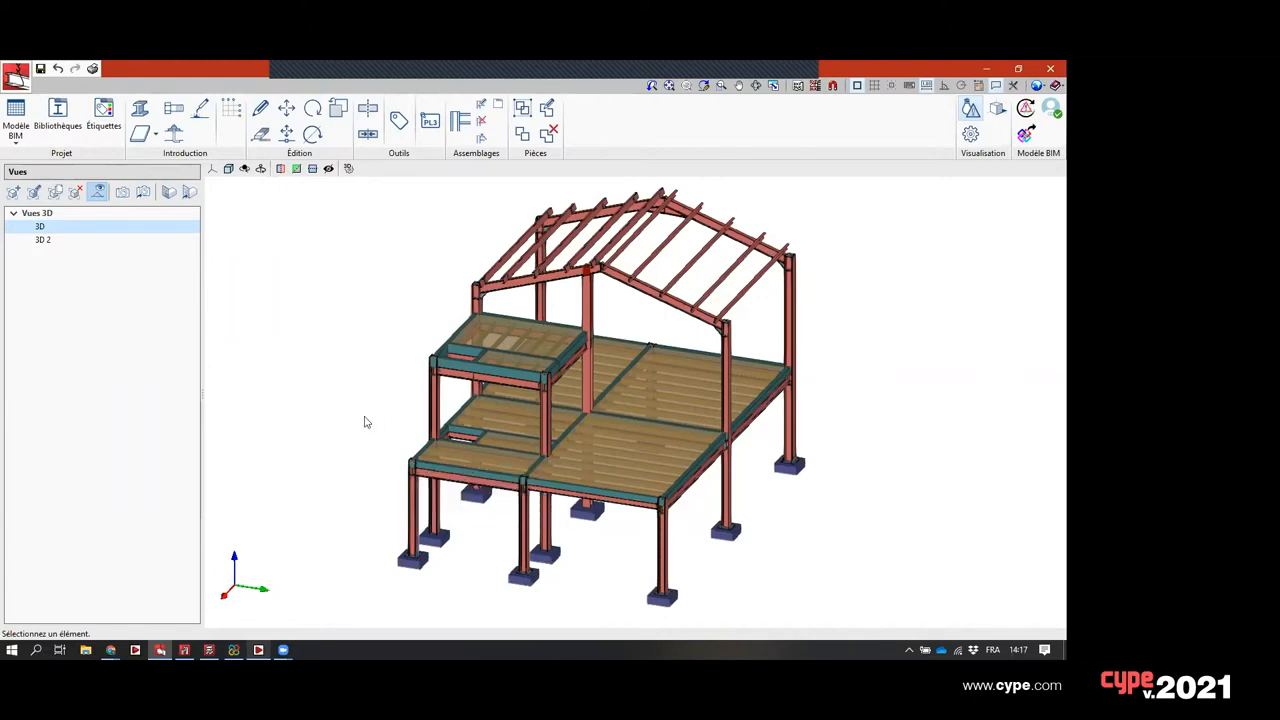
- Switch to CYPE 3D and look over the industrial hangar structure
click(184, 650)
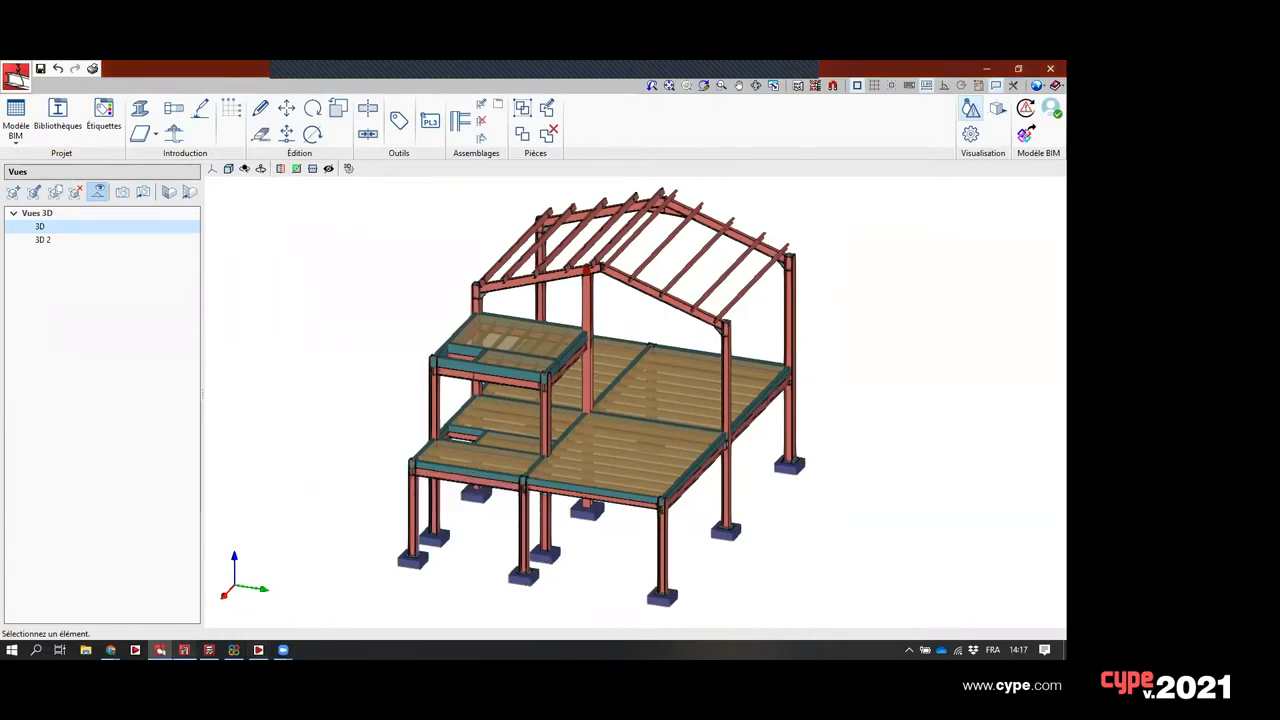
scroll(548, 402, down, 3)
middle_drag(549, 402, 588, 432)
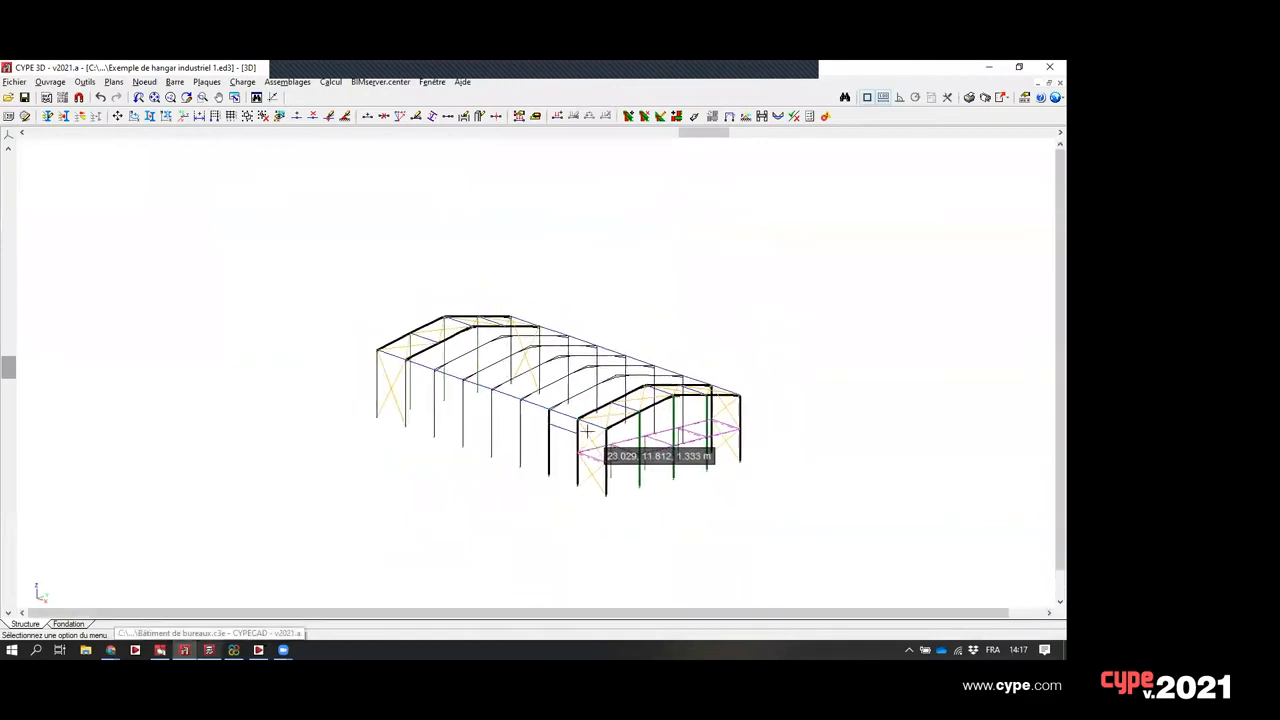
scroll(588, 432, up, 2)
mouse_move(668, 473)
shift+middle_down()
mouse_move(406, 451)
mouse_move(486, 500)
mouse_move(674, 449)
mouse_move(684, 462)
shift+middle_up()
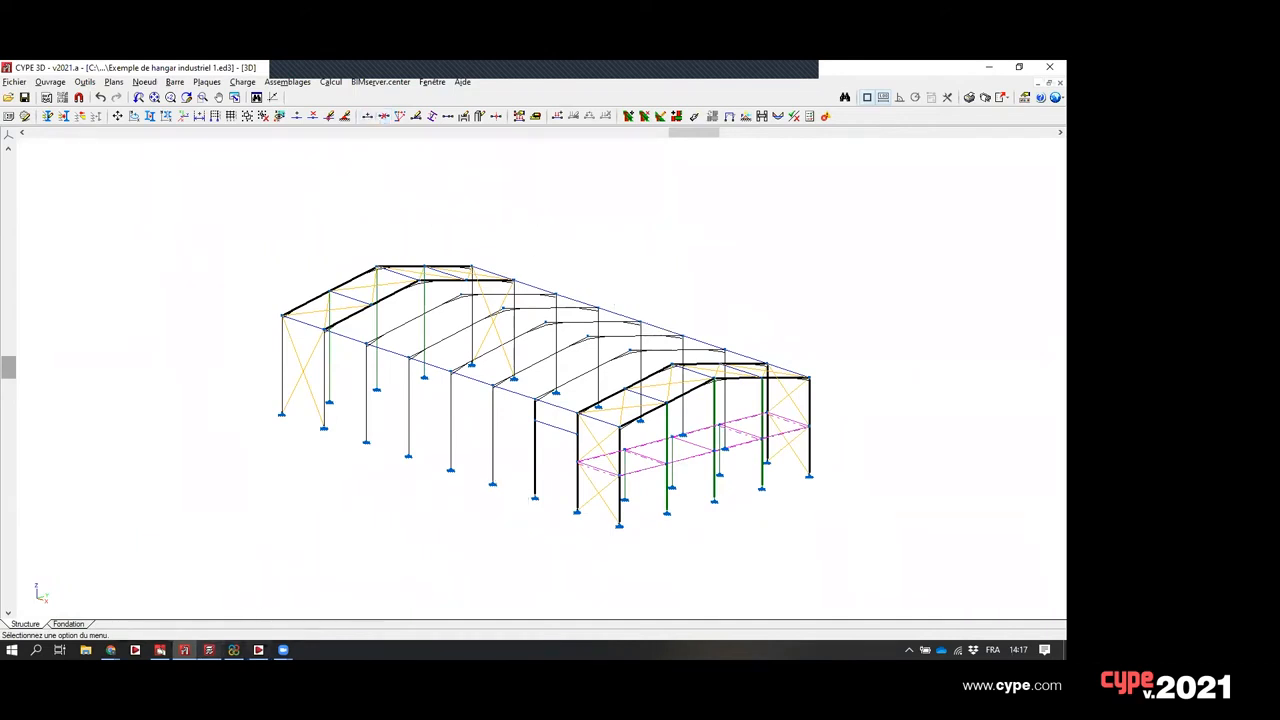
- Return to StruBIM Steel and create a new job with the file name "STruBIM Steel 1418"
click(160, 650)
click(26, 80)
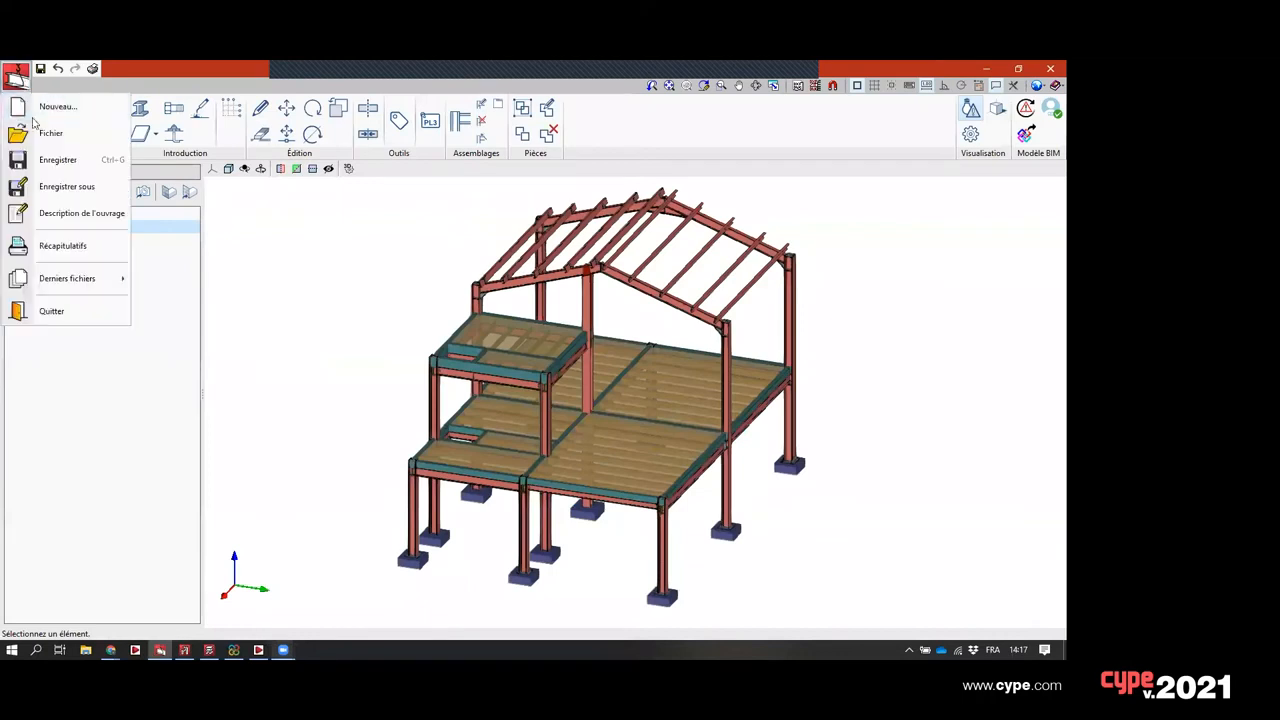
click(45, 314)
click(550, 396)
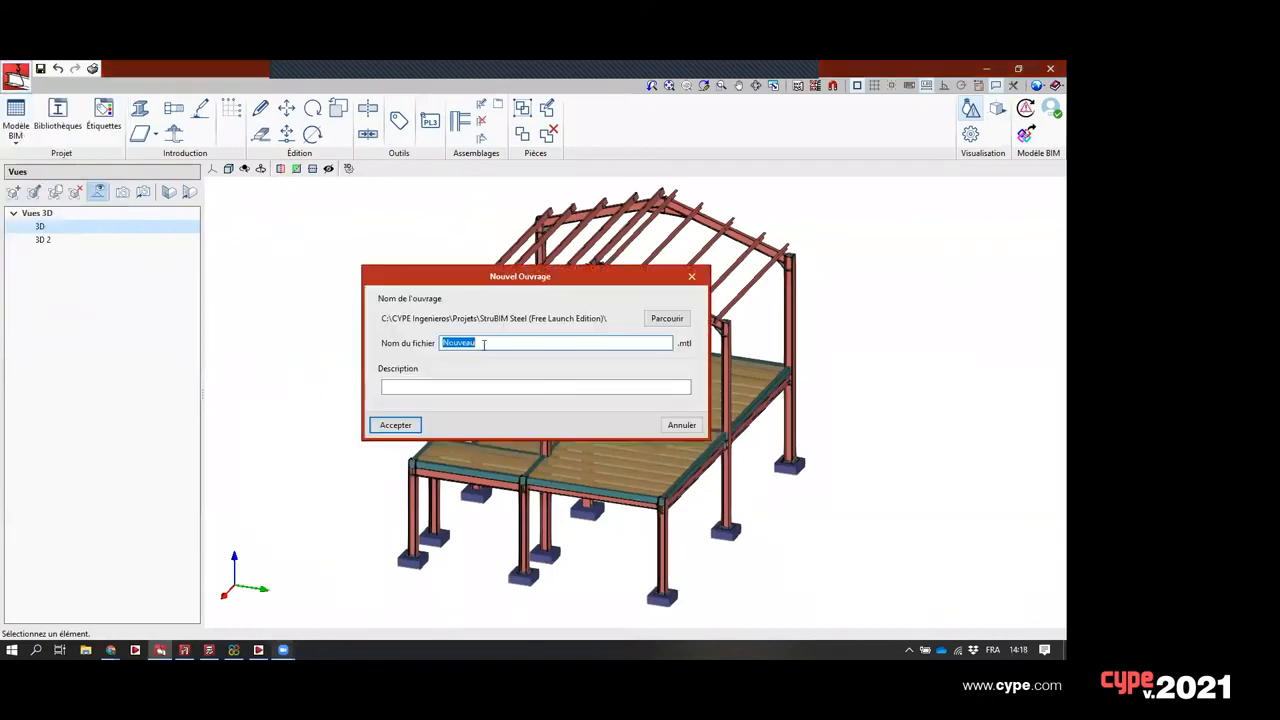
text(STruBIM Steel 1418)
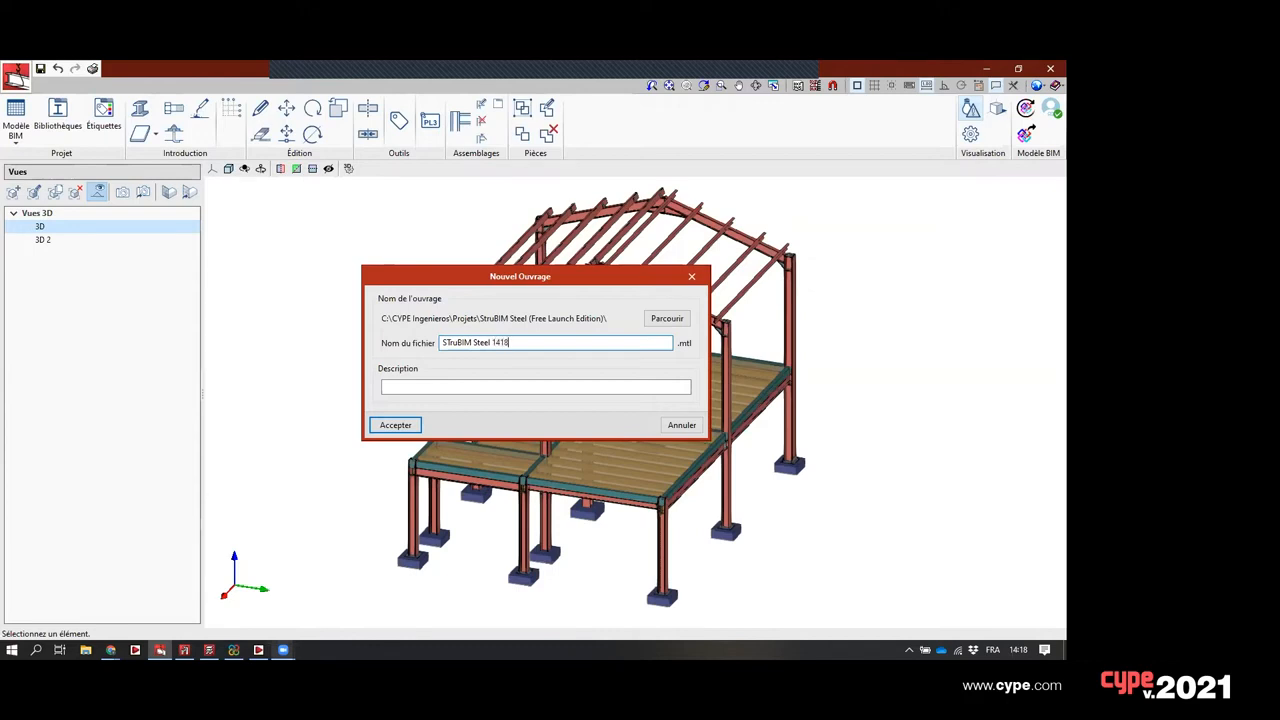
click(398, 425)
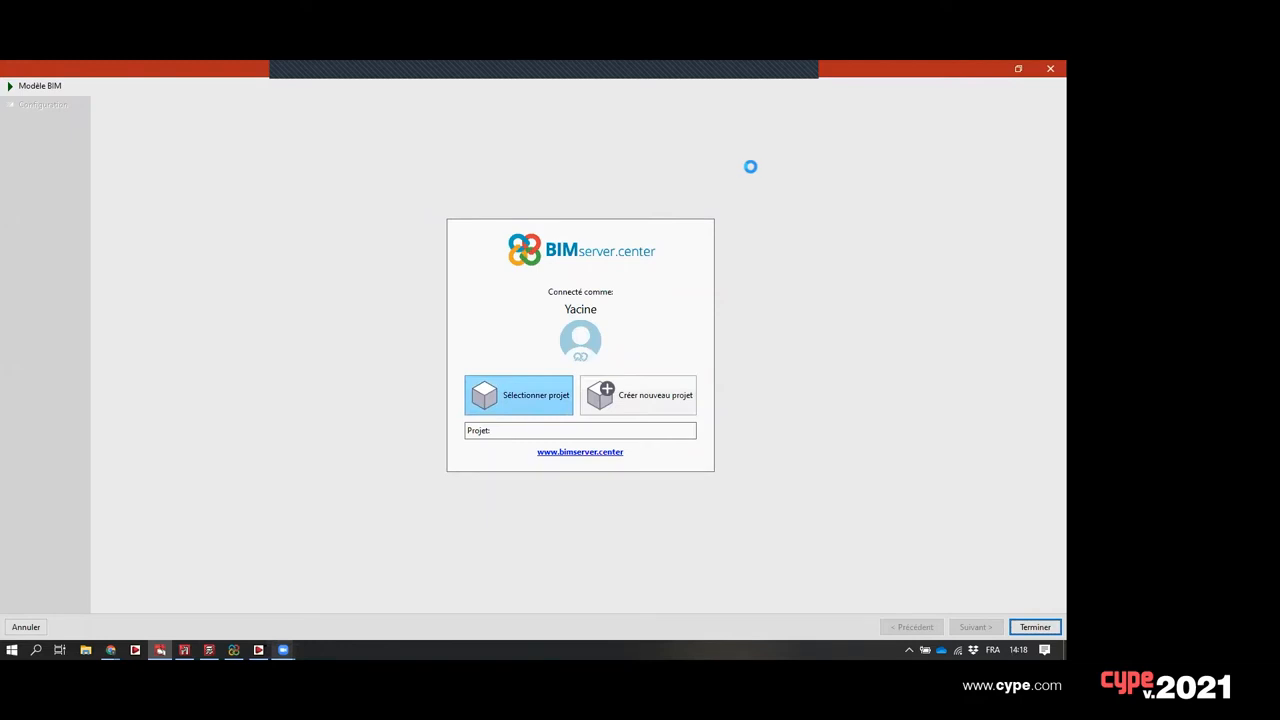
- Start a new BIMserver.center project for the job and name it "StrBIM Steel 1418"
click(314, 114)
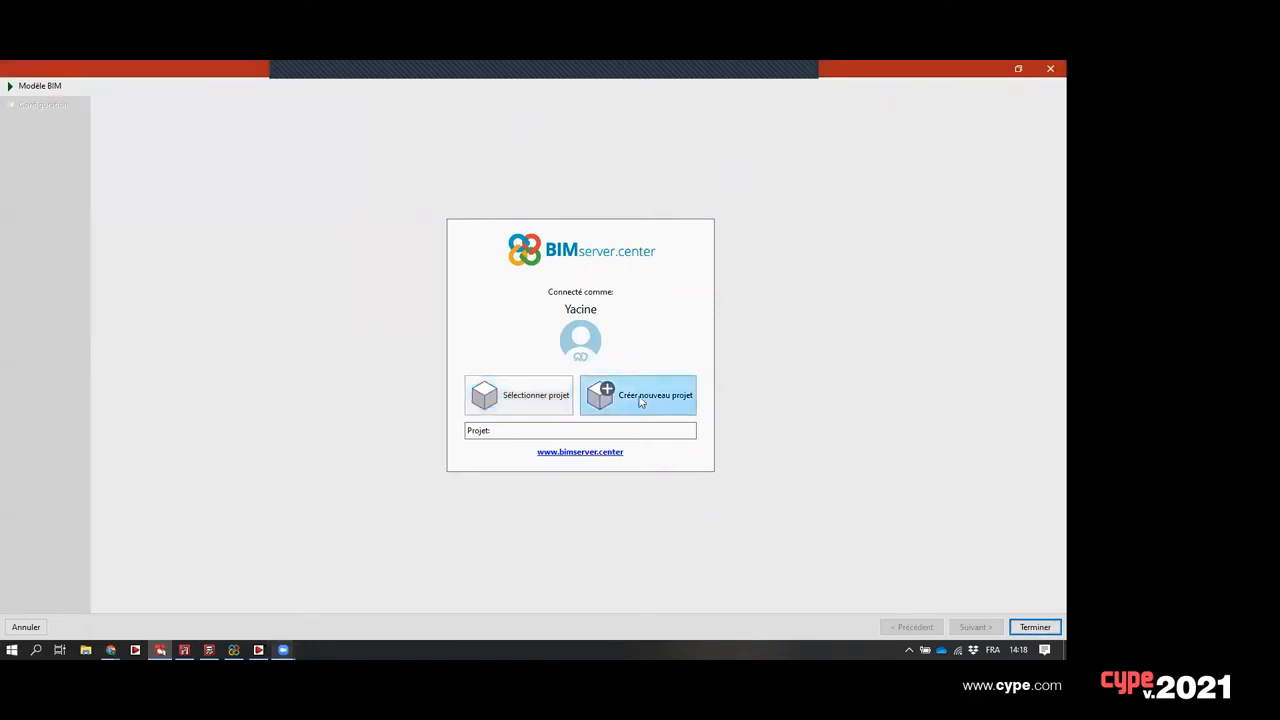
click(634, 398)
text(S)
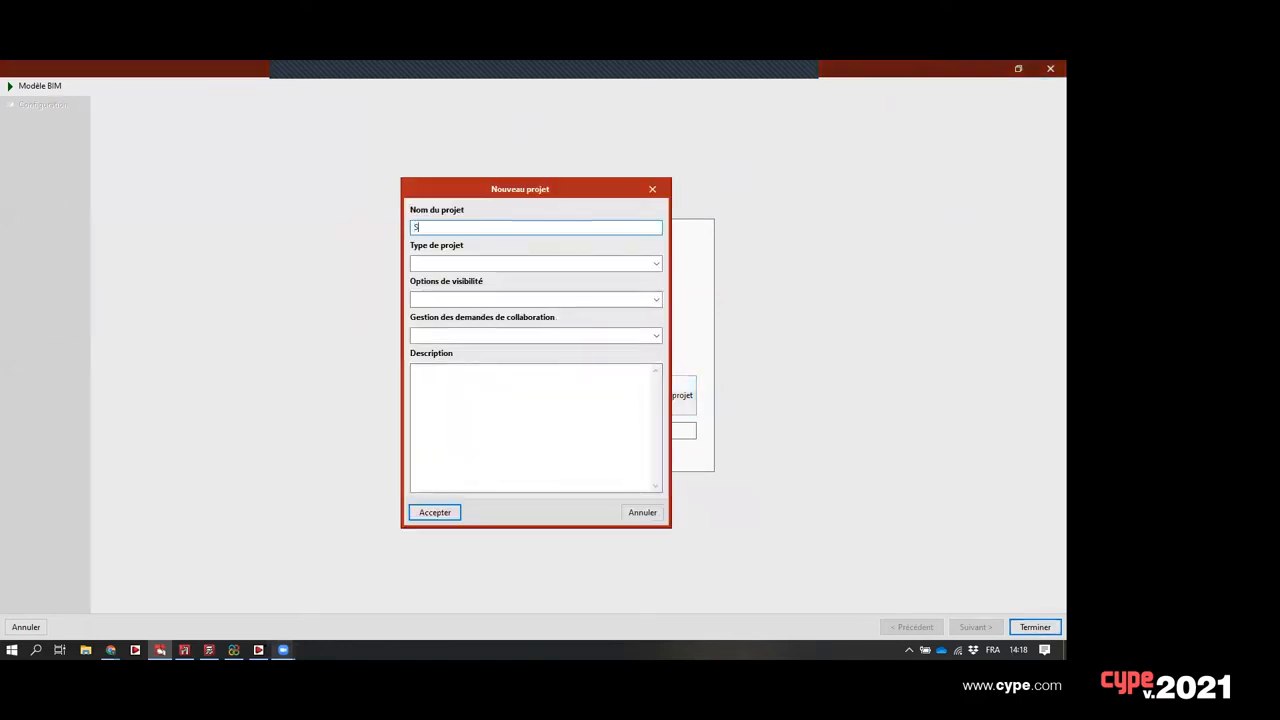
text(trBIM Steel 1418)
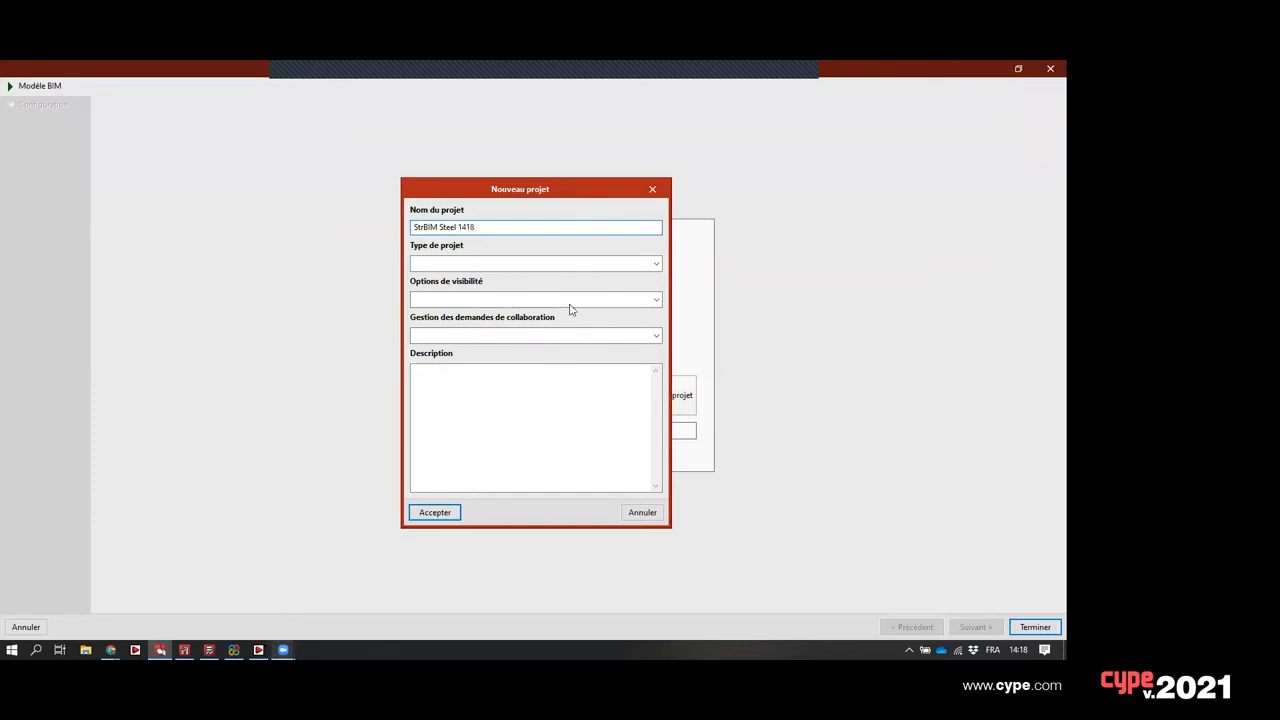
- Set the project type to Tests and visibility to Non visible, choose a collaboration request option, and finish creating the linked job
click(540, 264)
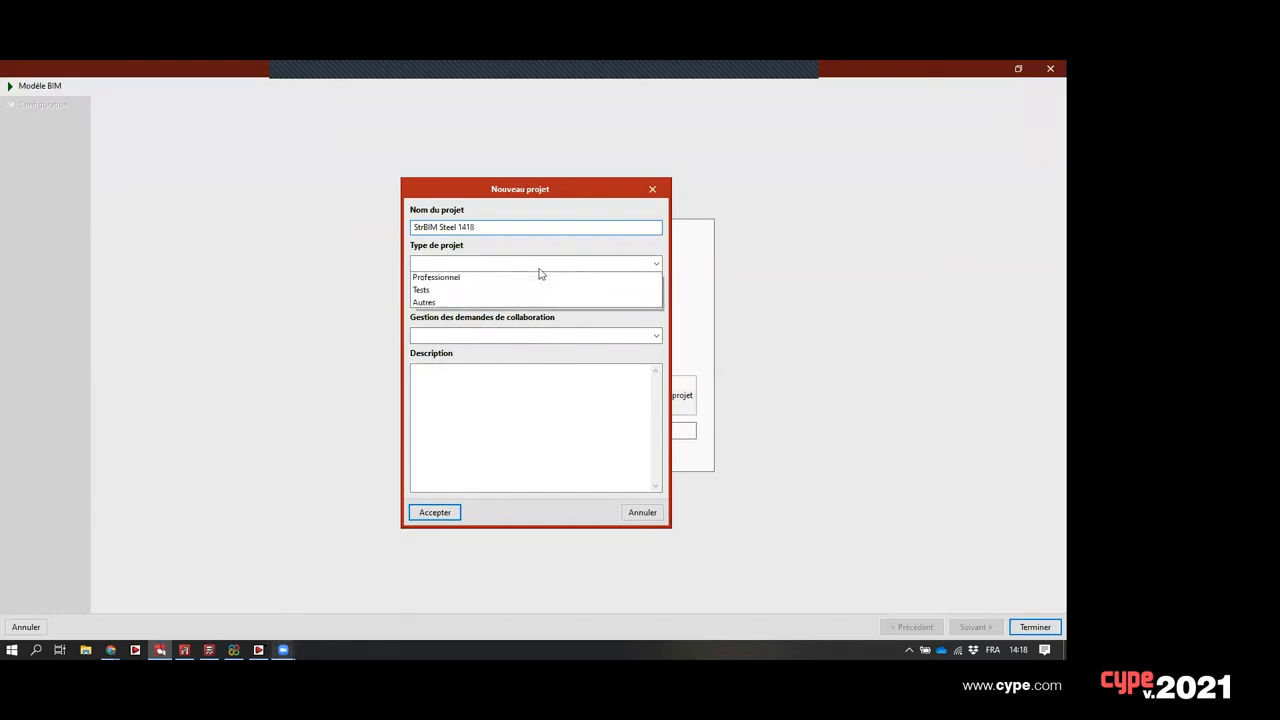
click(525, 299)
click(522, 299)
click(517, 340)
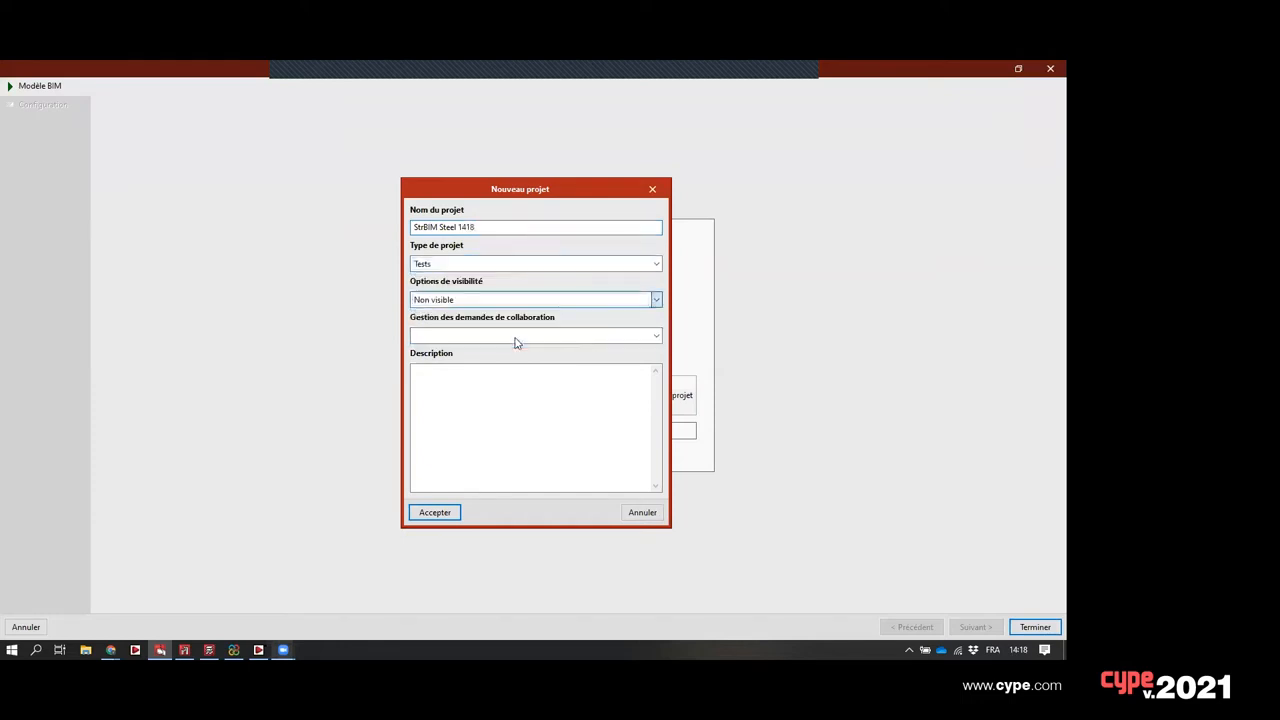
click(517, 337)
click(489, 376)
click(435, 512)
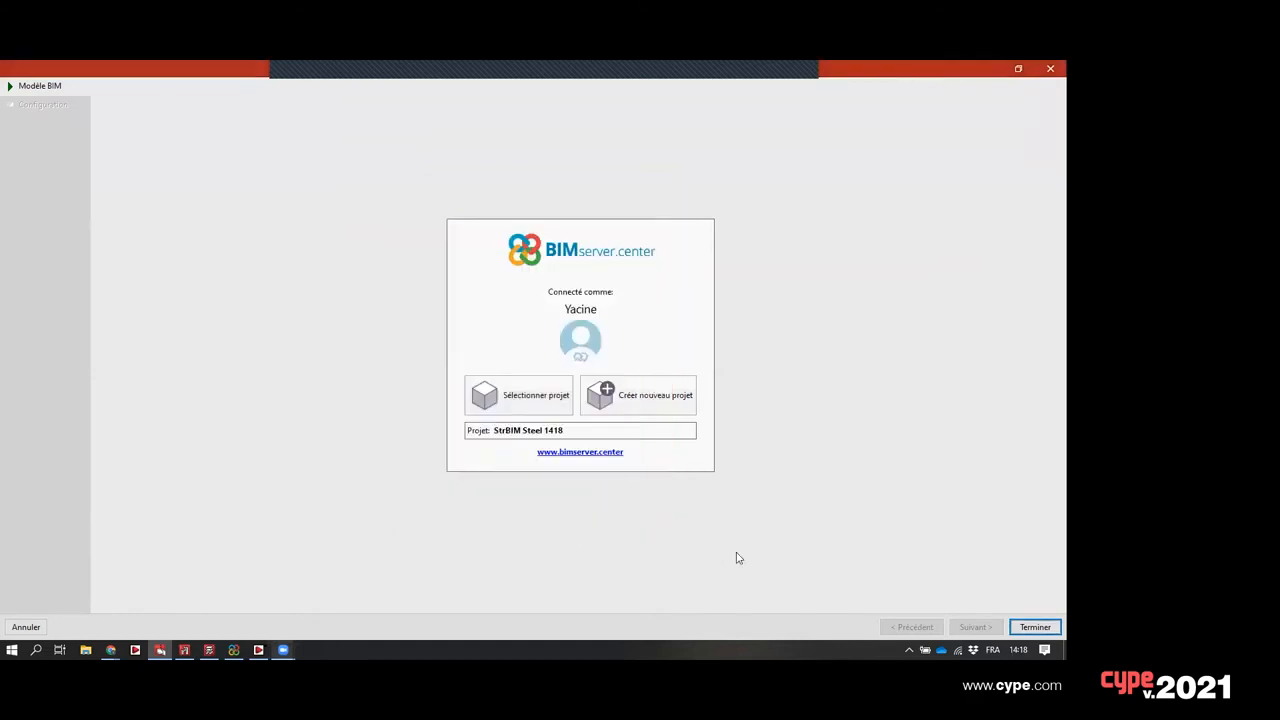
click(1016, 627)
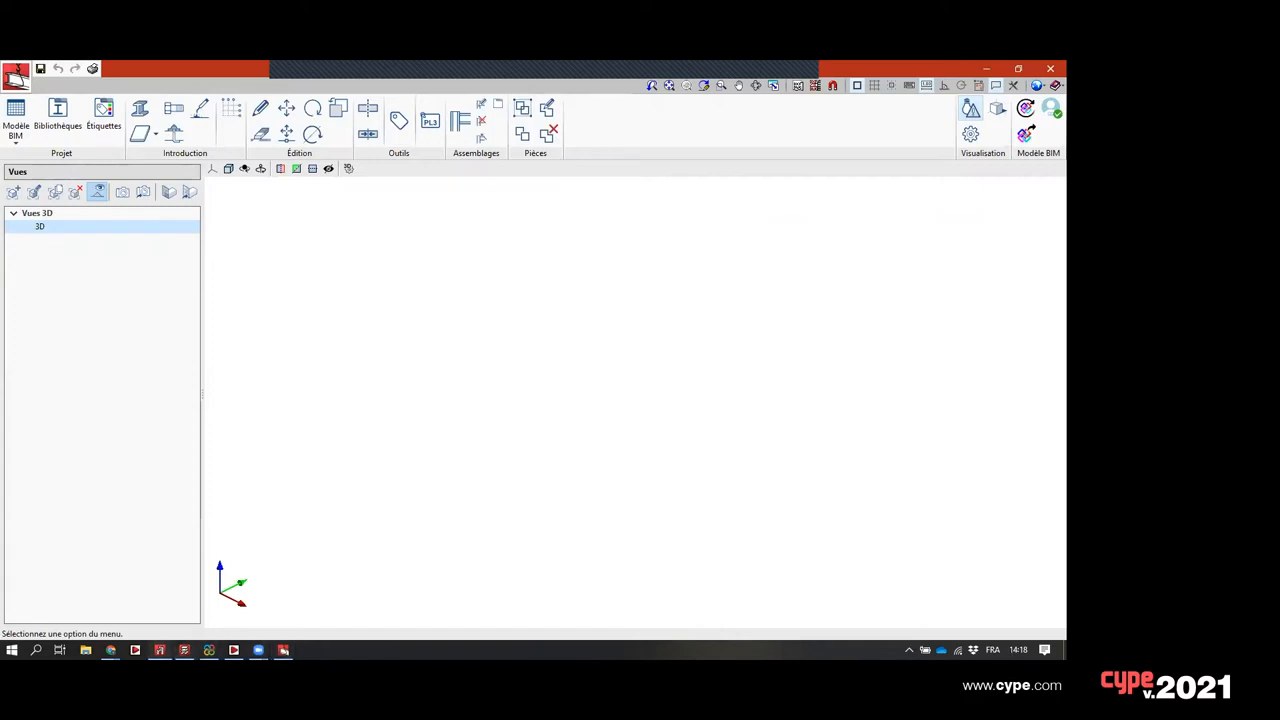
- Switch to CYPE 3D and link the industrial hangar to the BIMserver.center project "StrBIM Steel 1418"
click(159, 650)
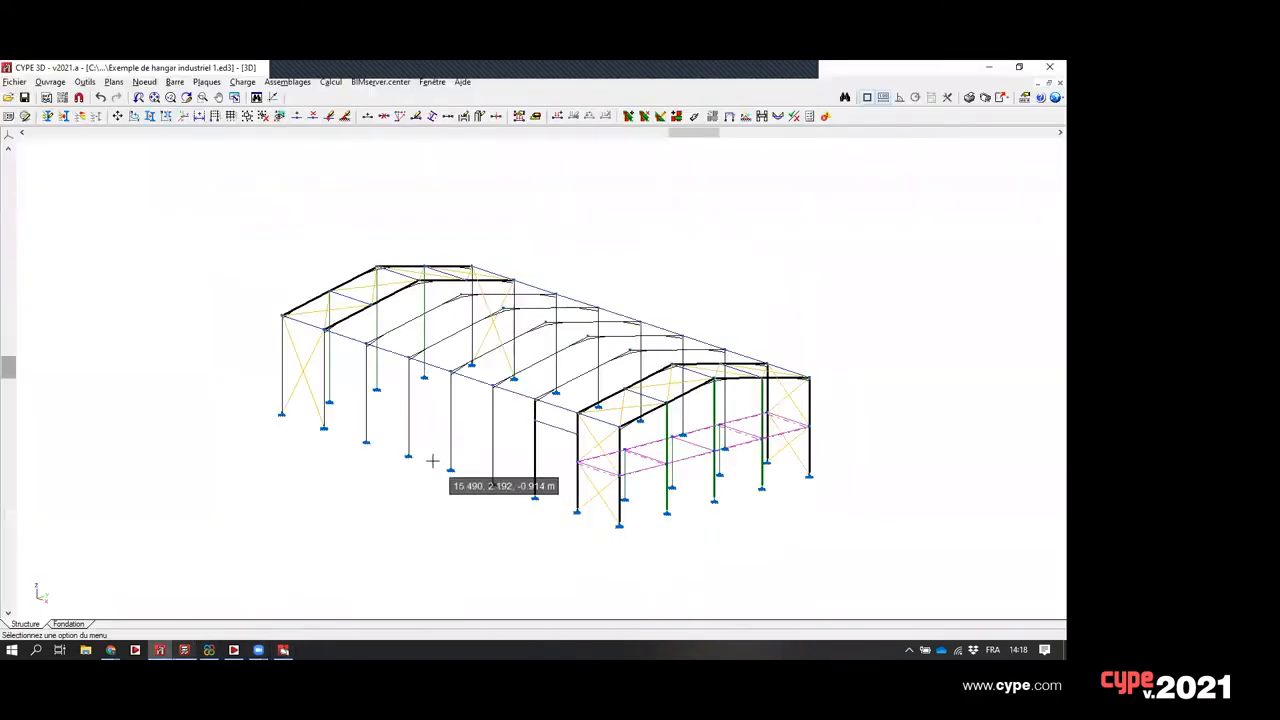
click(380, 82)
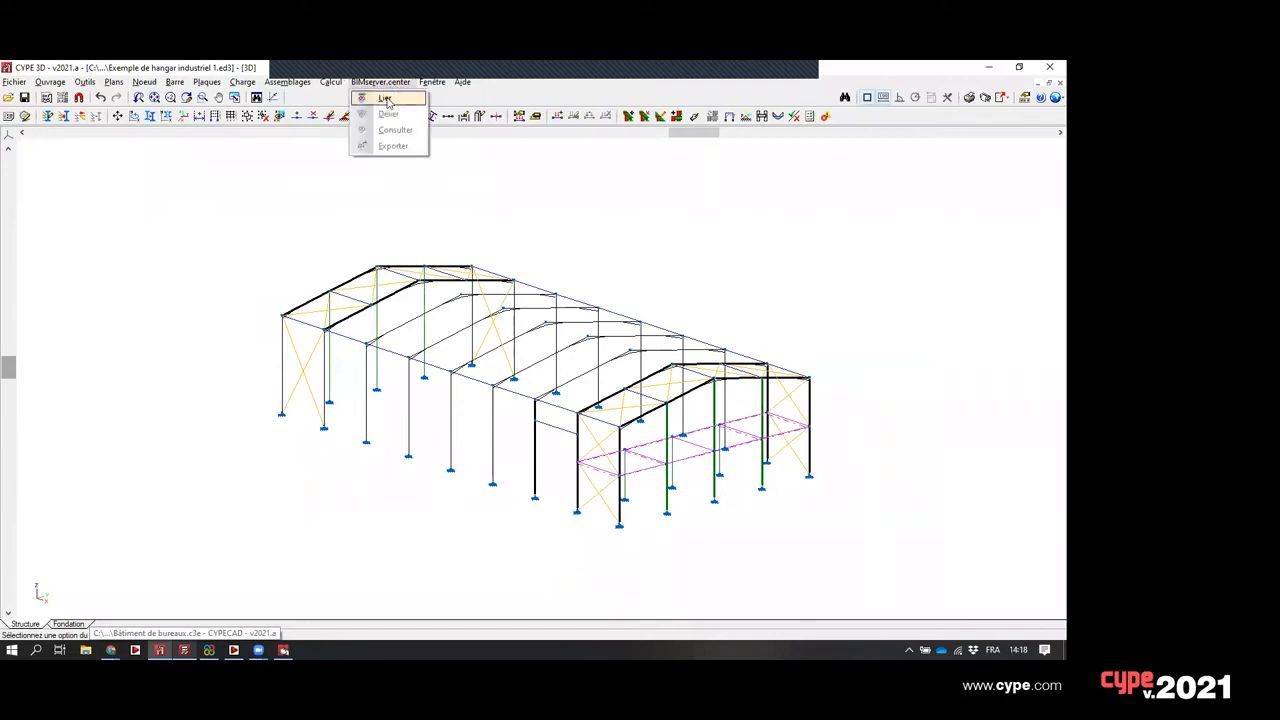
click(368, 146)
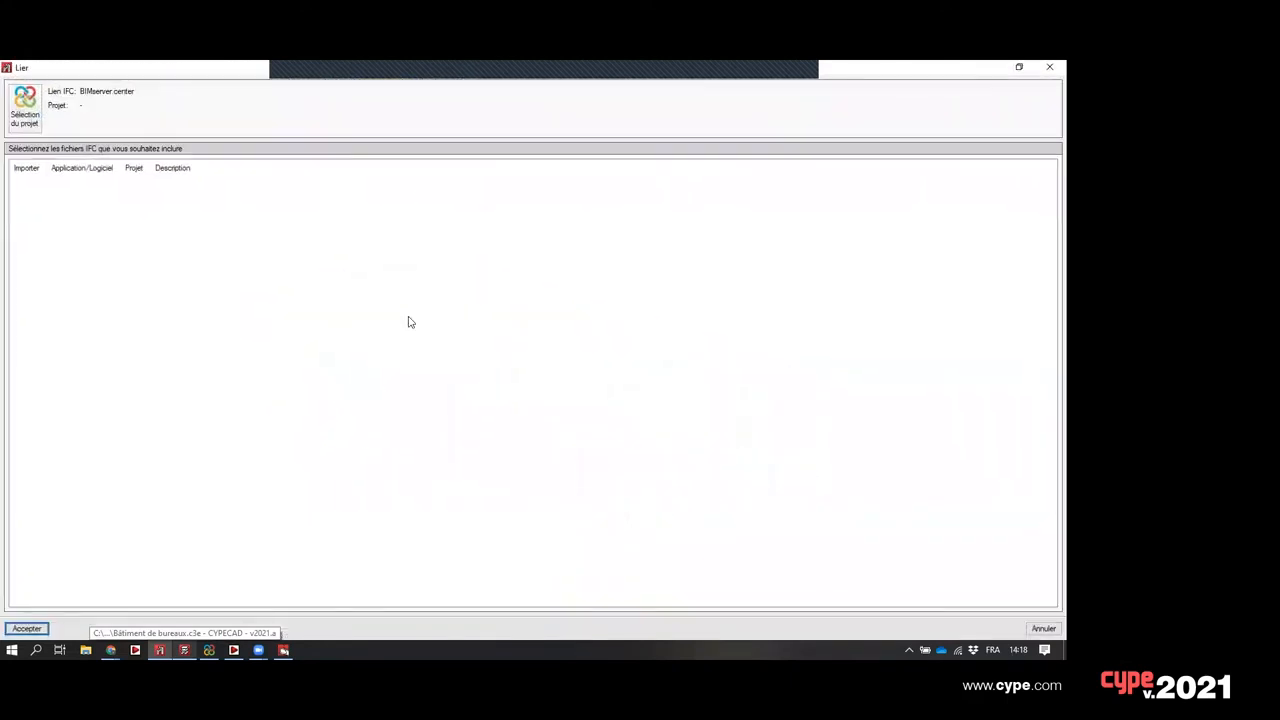
click(38, 120)
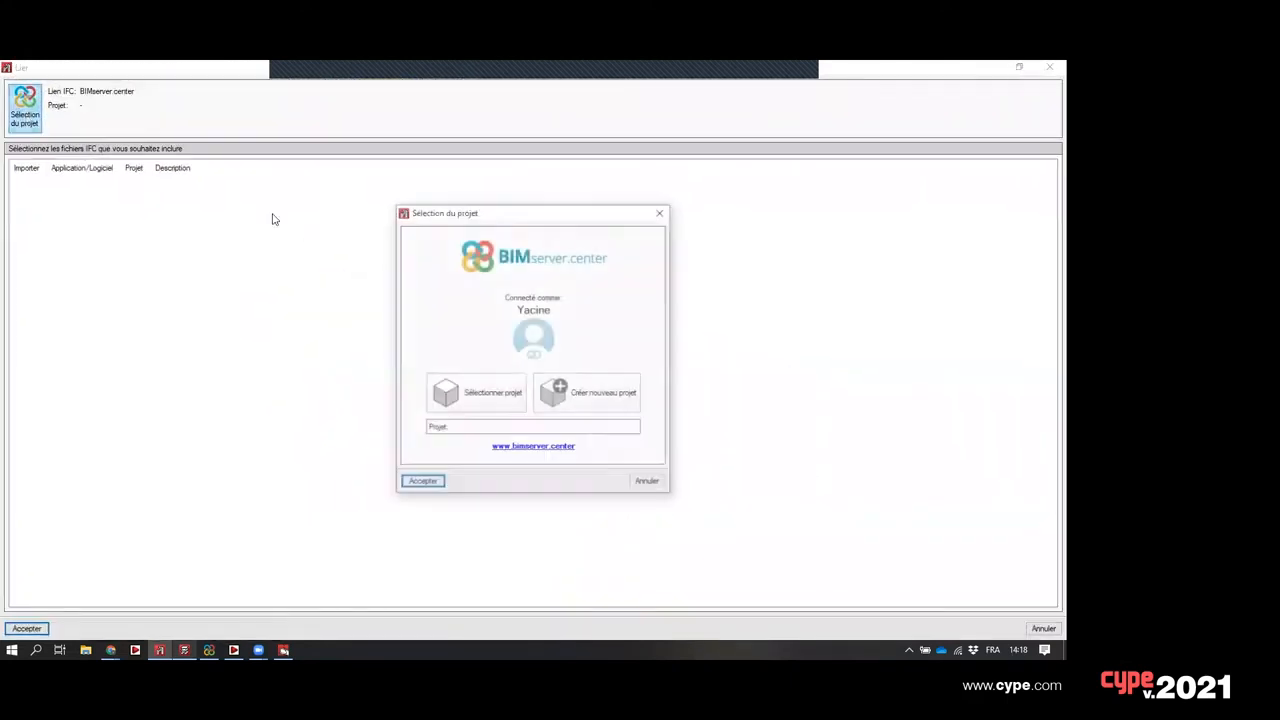
click(519, 396)
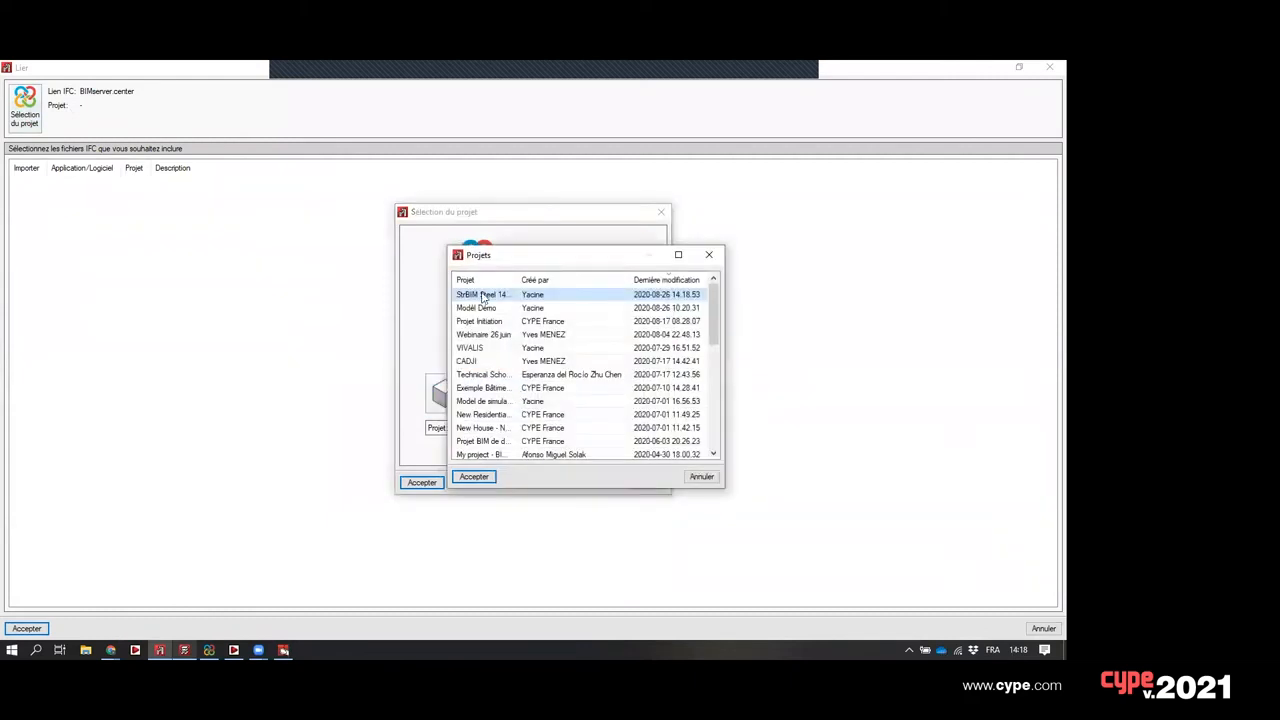
click(476, 478)
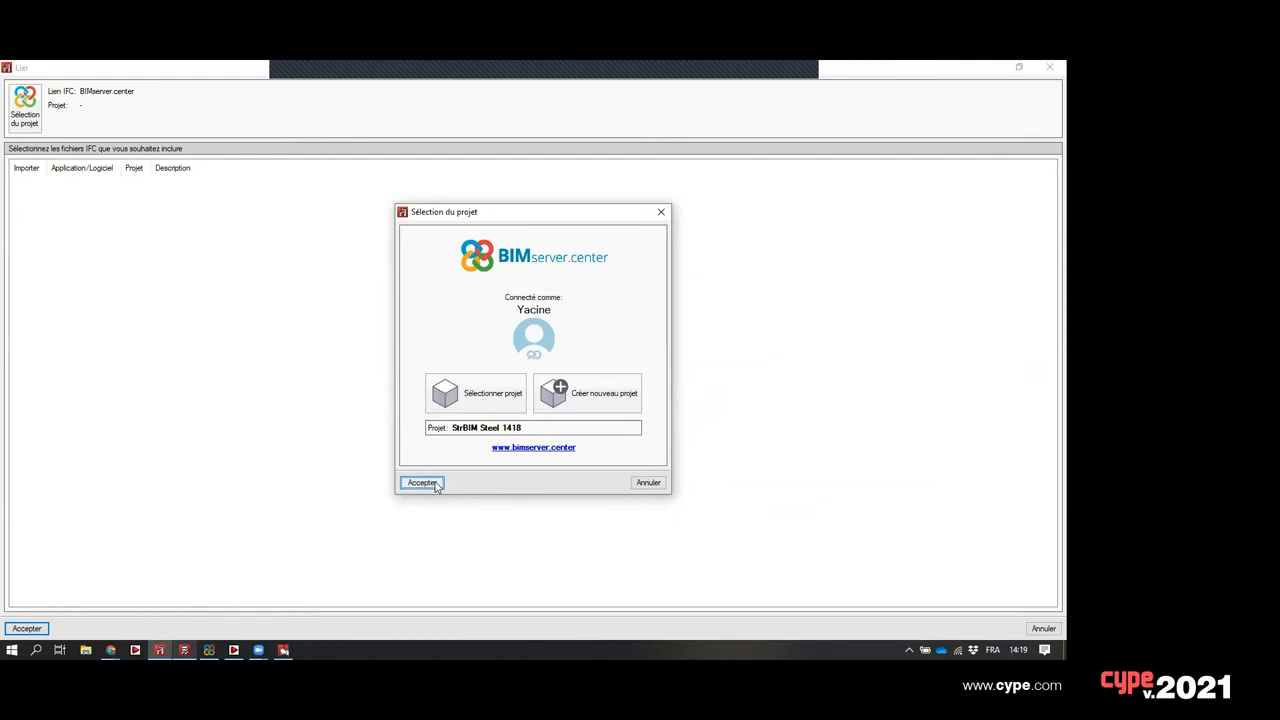
click(435, 484)
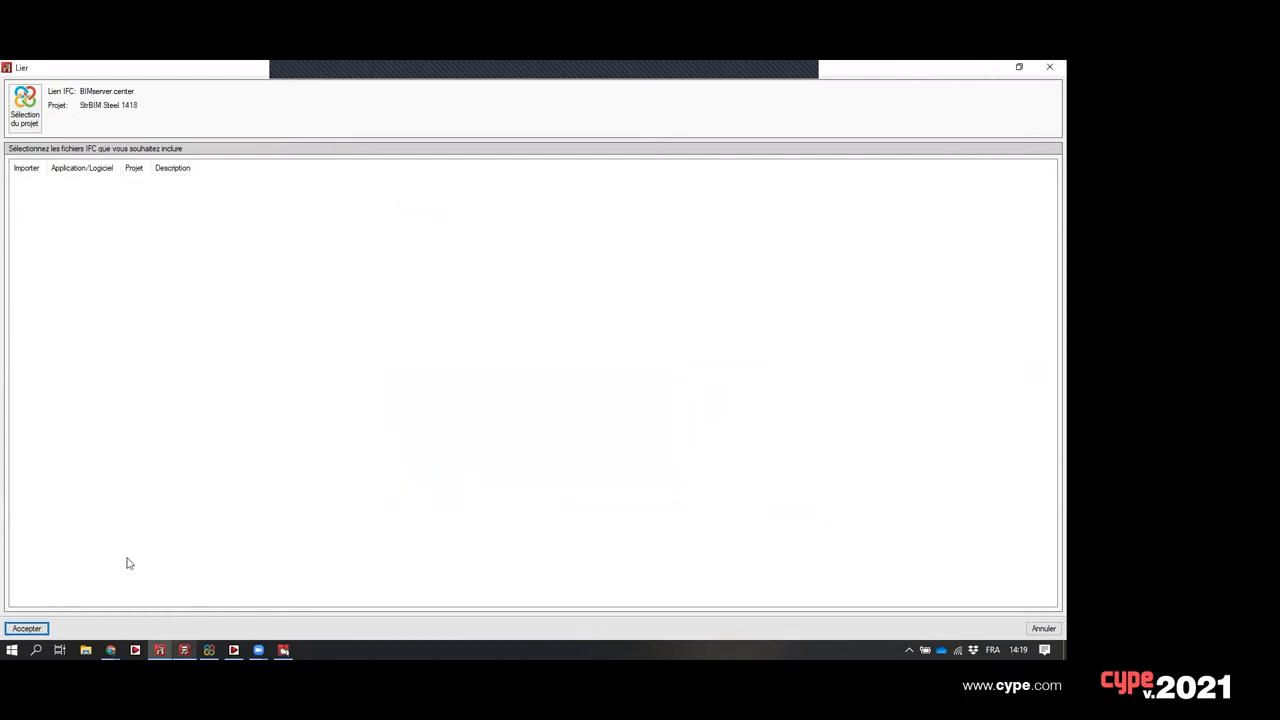
click(44, 626)
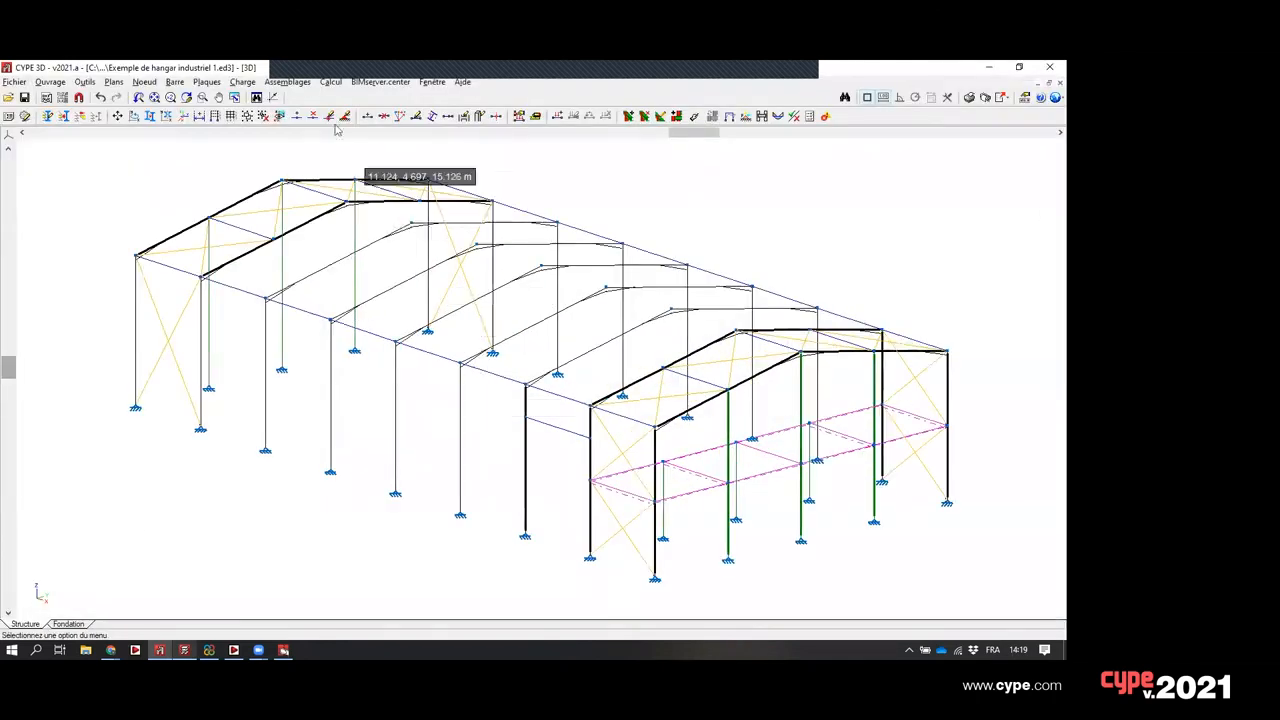
- Export the hangar structure to the linked BIM project as an IFC file named "CYPE 3D"
click(364, 81)
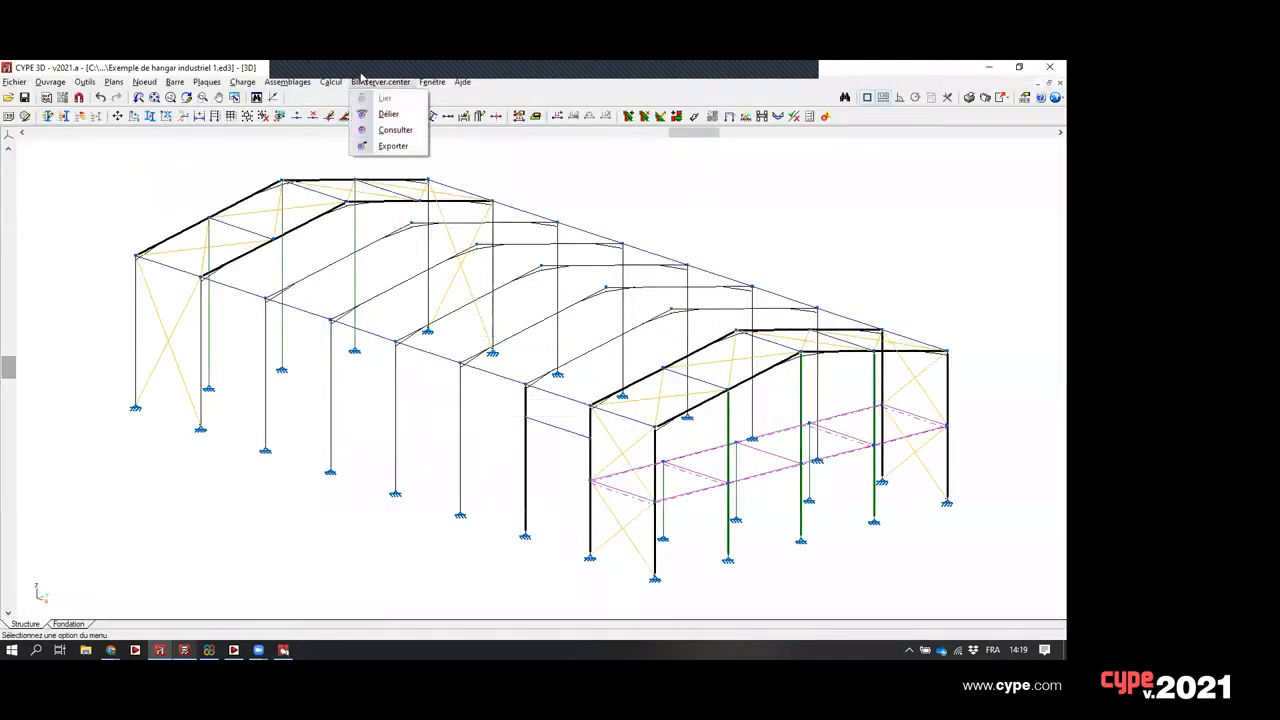
click(393, 147)
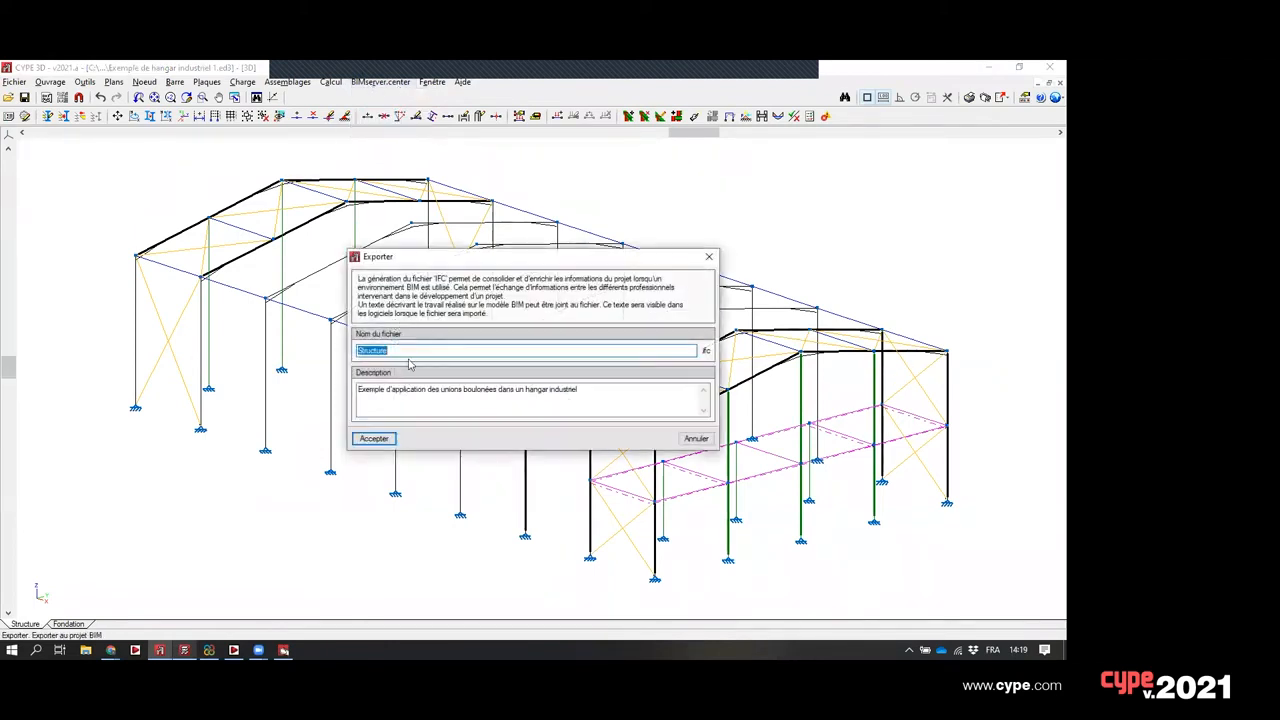
text(CYPE 3D)
click(386, 440)
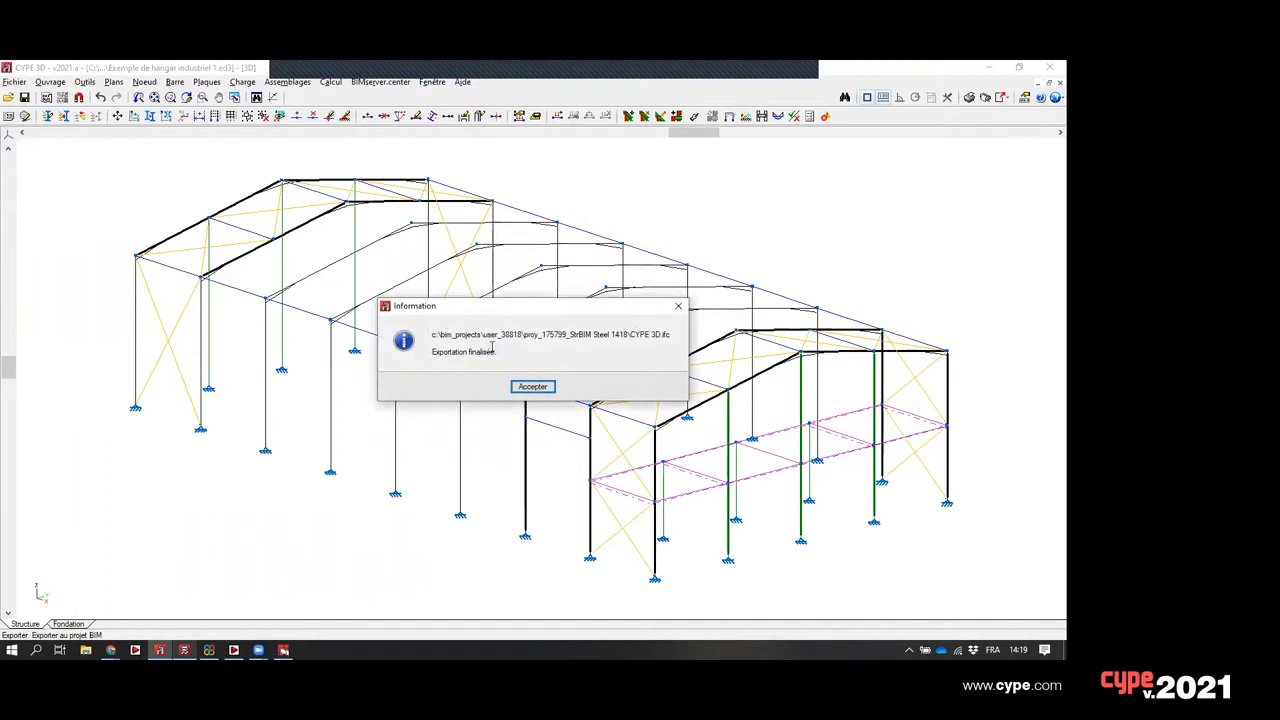
click(531, 387)
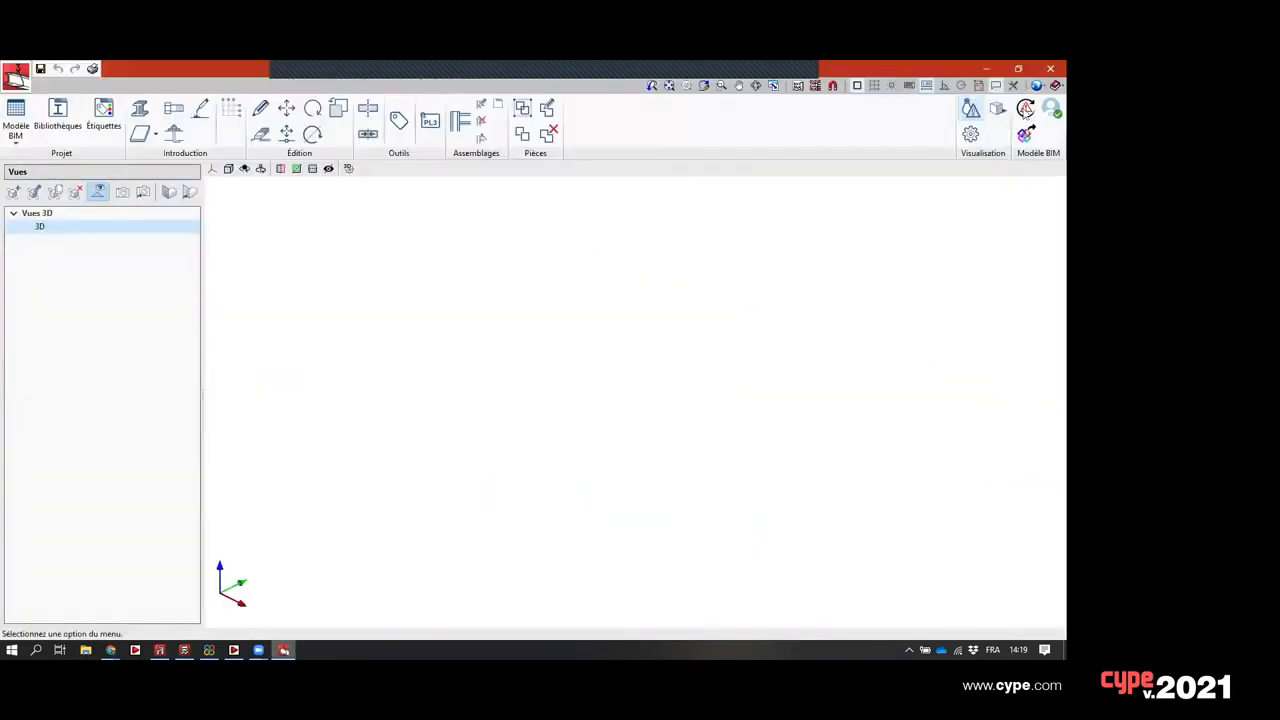
- In StruBIM Steel, update the BIM model with the CYPE 3D file and import all its steel profiles
click(1026, 110)
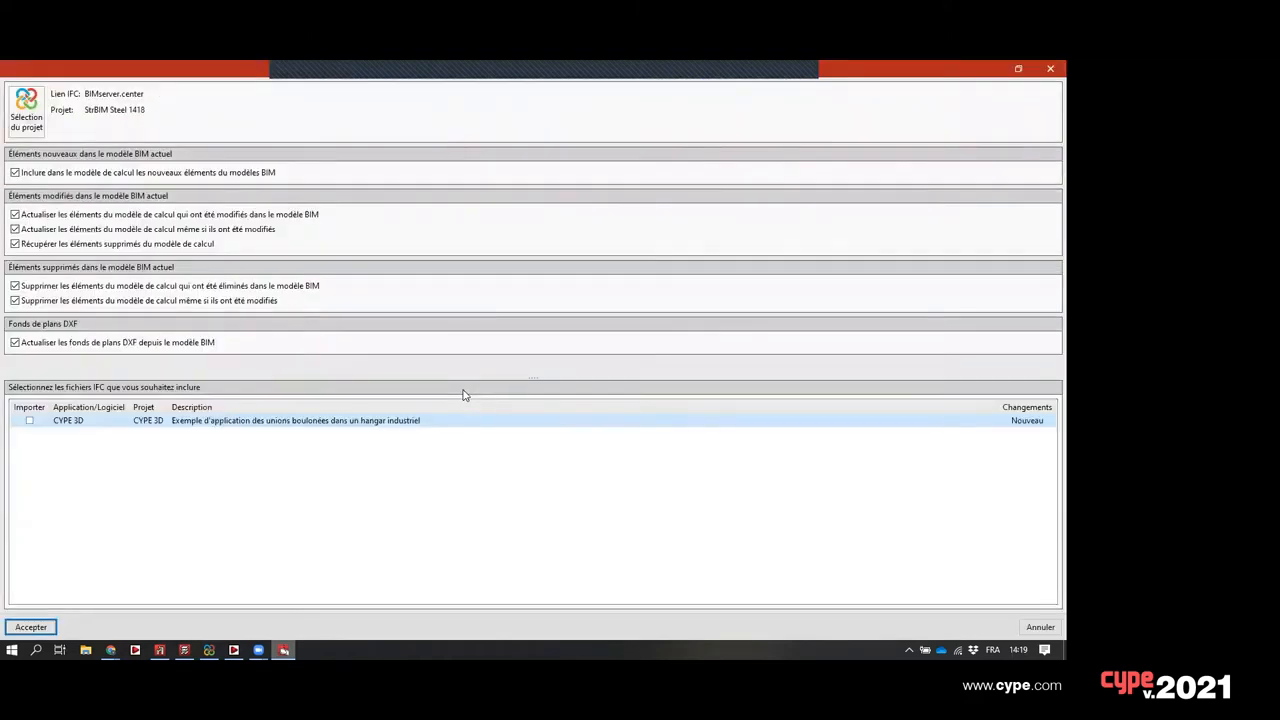
click(30, 421)
click(31, 627)
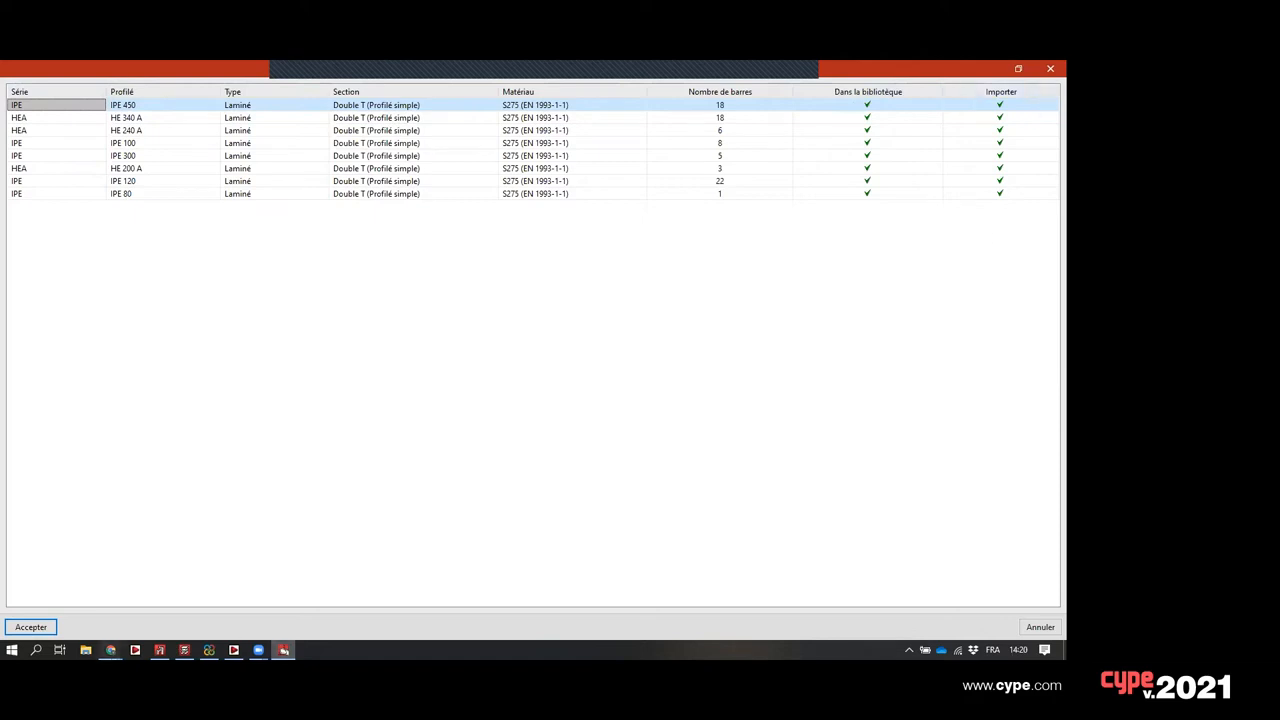
click(31, 627)
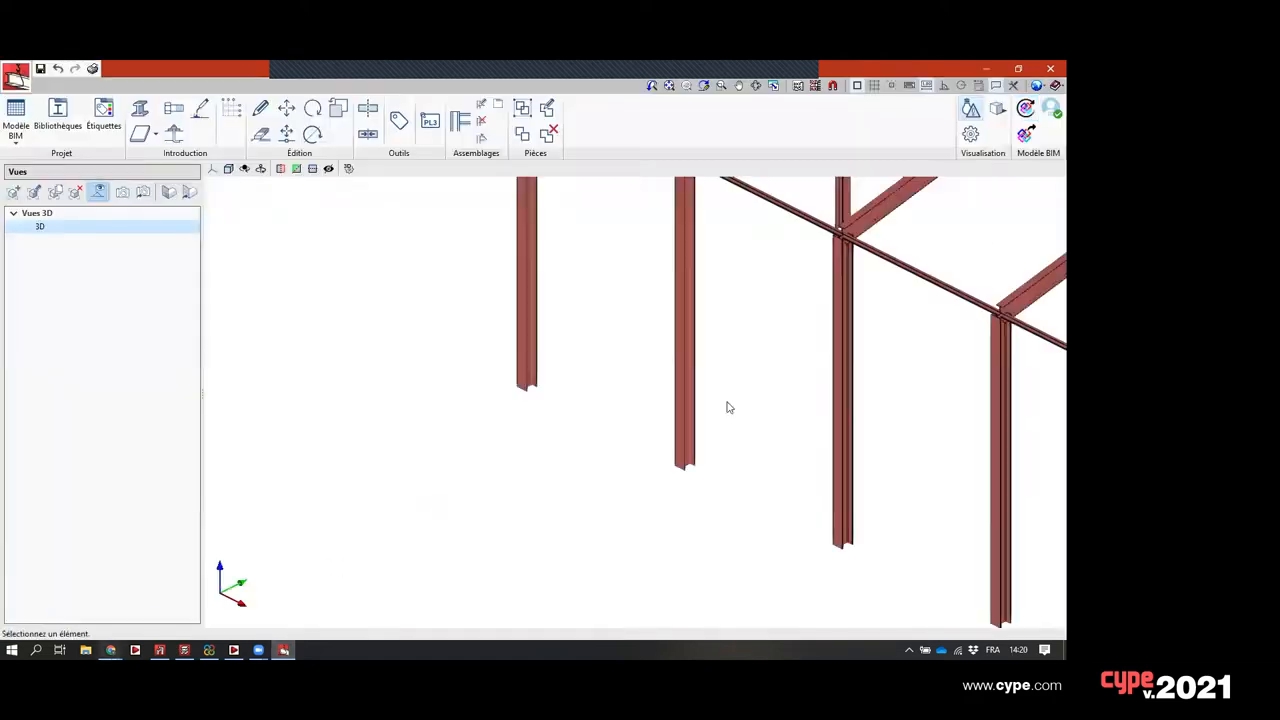
- Examine the imported hangar frame as a whole and up close around the gable end
scroll(587, 423, down, 5)
scroll(700, 440, up, 4)
scroll(714, 446, up, 3)
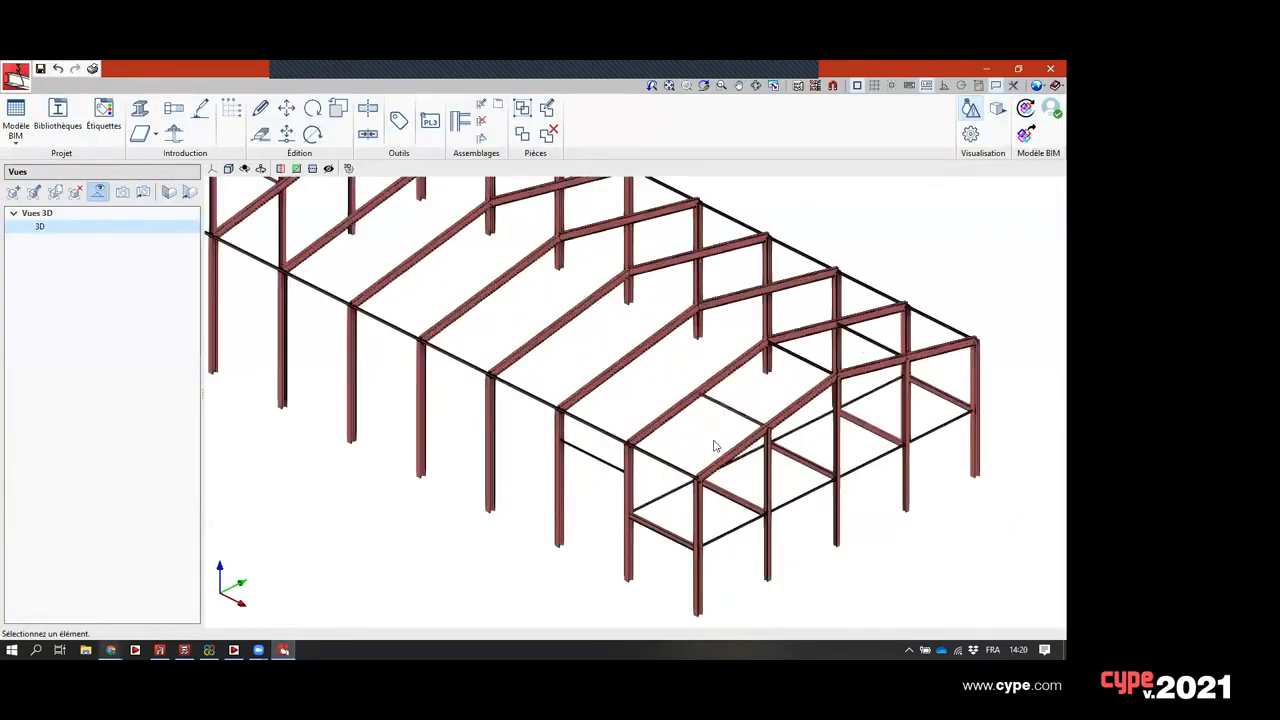
mouse_move(756, 458)
middle_down()
mouse_move(600, 451)
mouse_move(725, 430)
middle_up()
scroll(725, 430, up, 4)
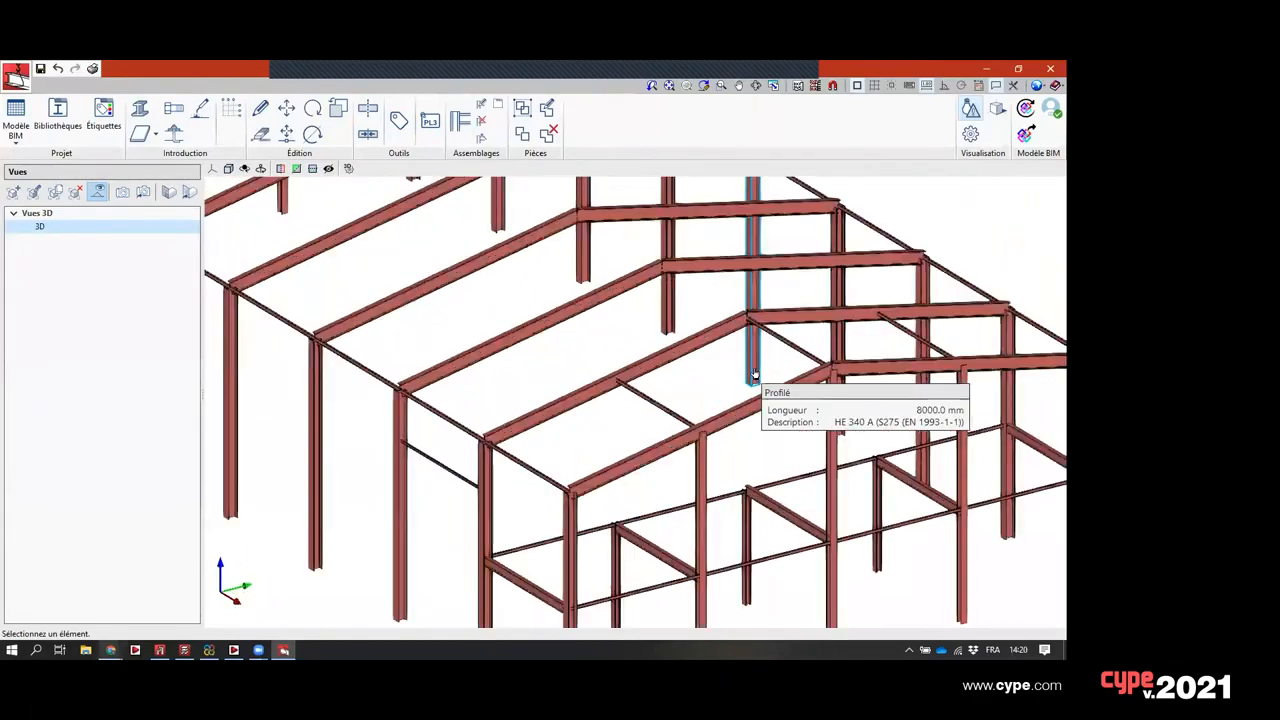
scroll(716, 380, down, 3)
middle_drag(704, 387, 680, 404)
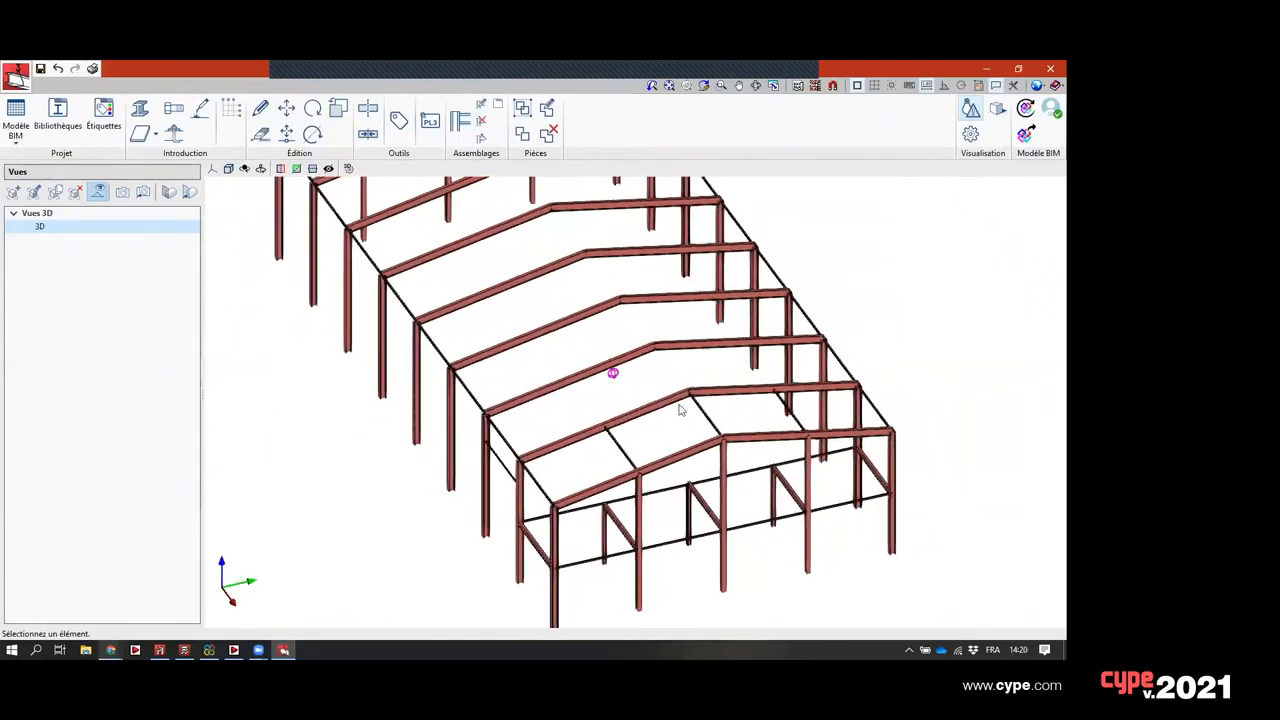
- Delete the thin horizontal bar between two side columns below the eaves, near the mezzanine bay
shift+middle_drag(576, 462, 663, 466)
scroll(663, 466, up, 5)
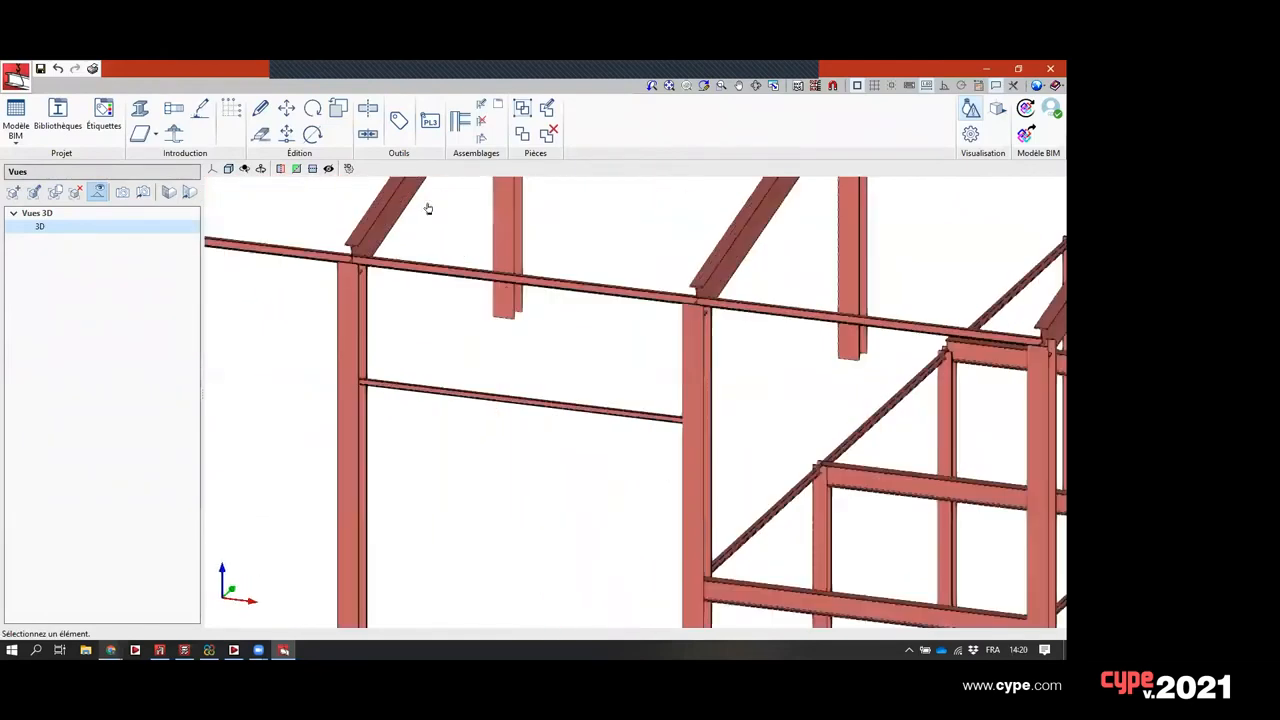
click(260, 134)
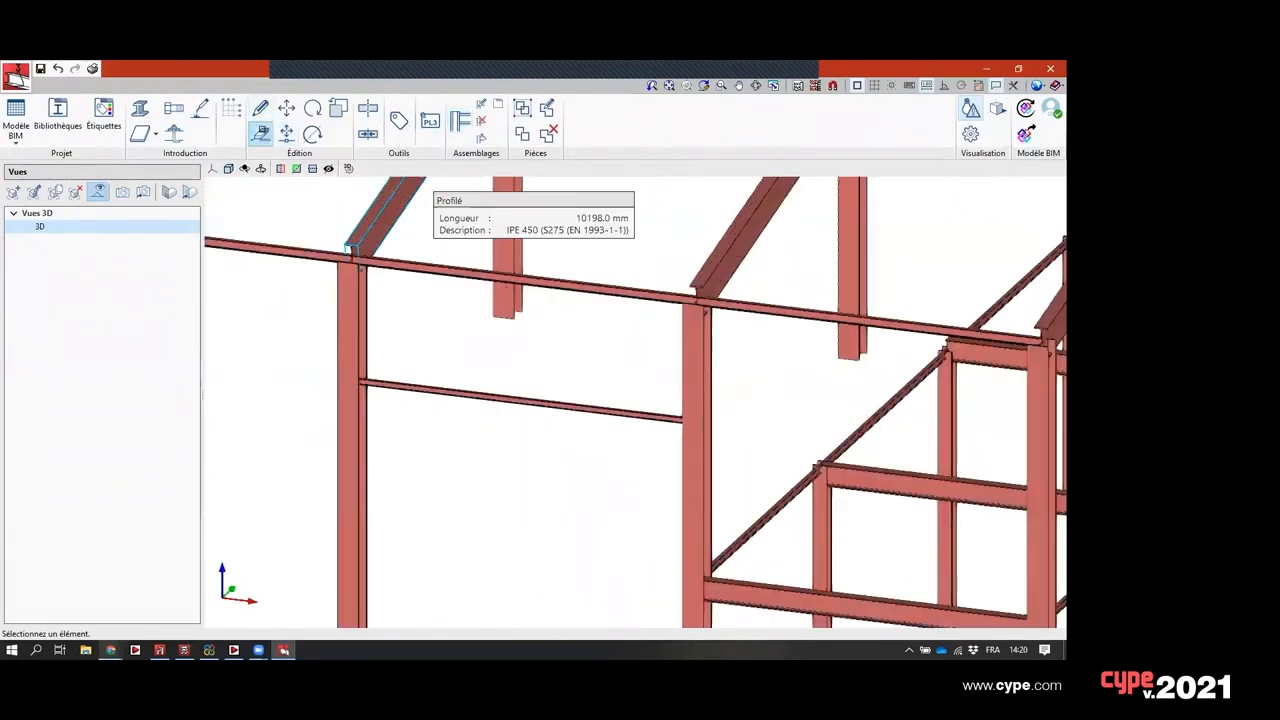
click(504, 399)
- Start selecting a connection from profiles, using the two rafters that meet at the ridge of the third portal frame
scroll(746, 375, down, 3)
shift+middle_drag(786, 366, 500, 420)
middle_drag(704, 373, 516, 561)
scroll(742, 324, down, 3)
middle_drag(696, 341, 630, 375)
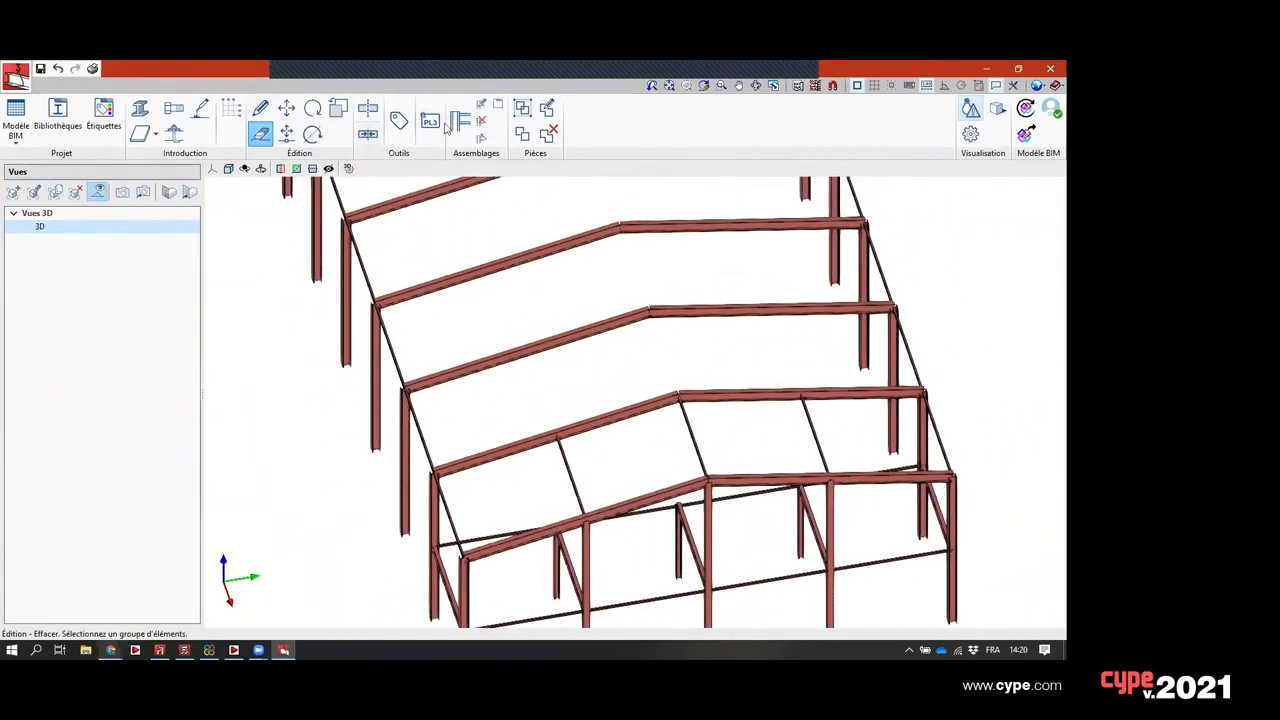
click(481, 138)
click(670, 311)
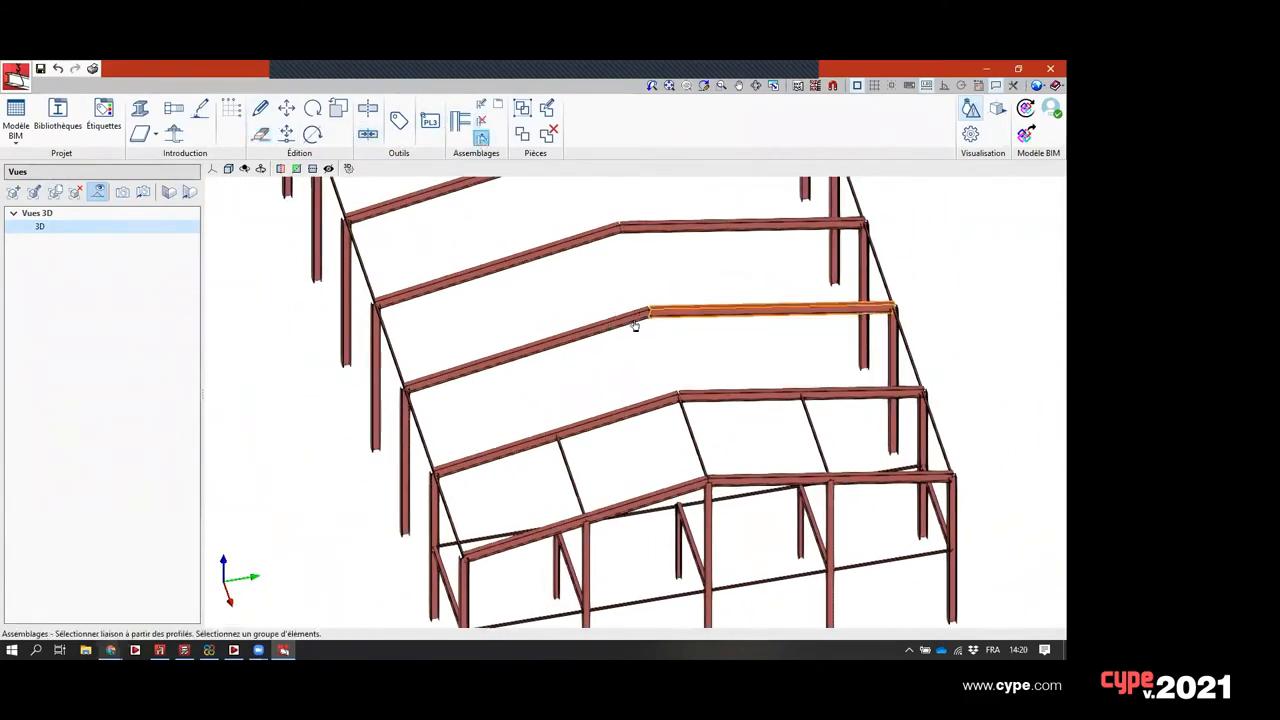
click(629, 314)
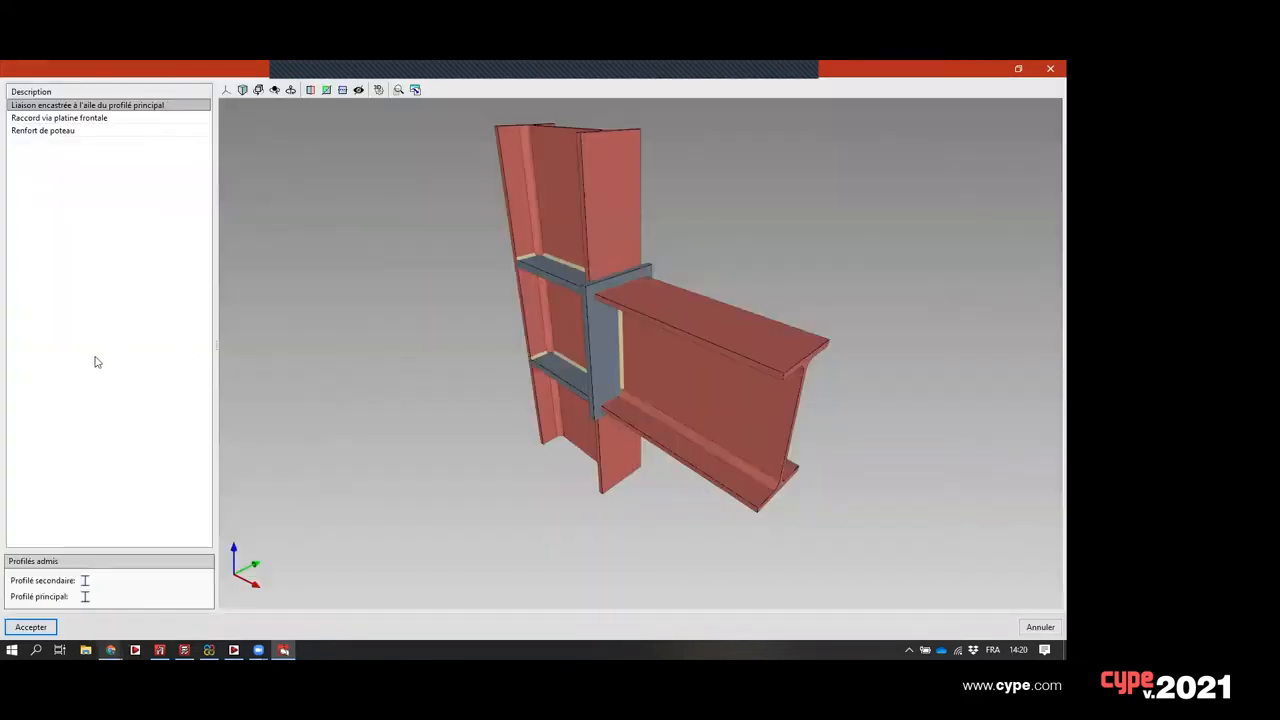
- Preview the offered connection types and choose "Raccord via platine frontale" for the ridge joint
drag(520, 318, 557, 309)
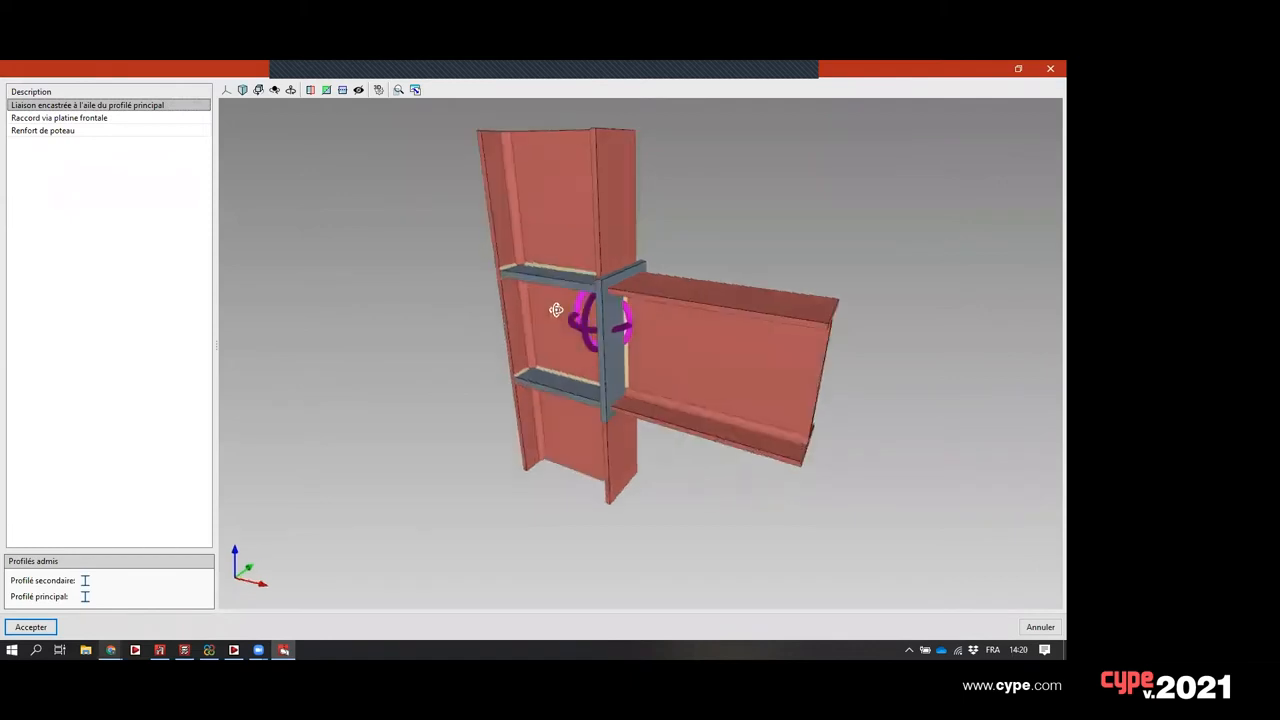
click(91, 119)
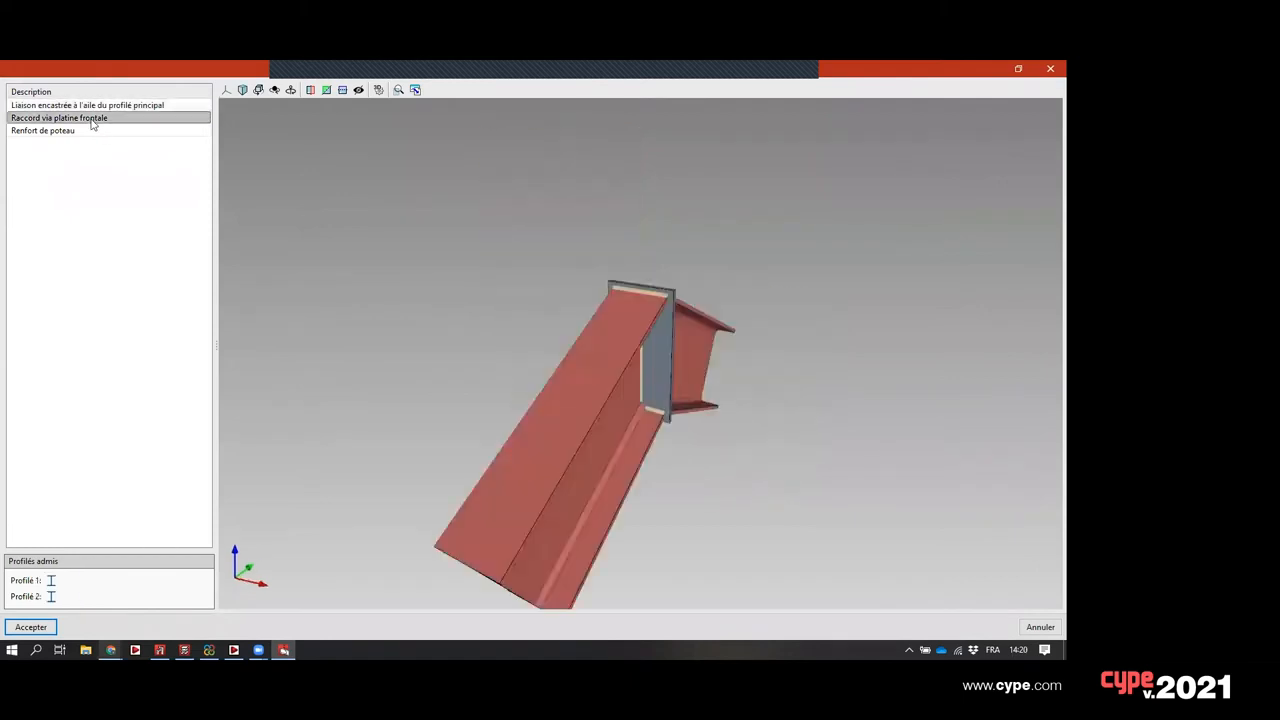
click(99, 134)
drag(495, 240, 532, 215)
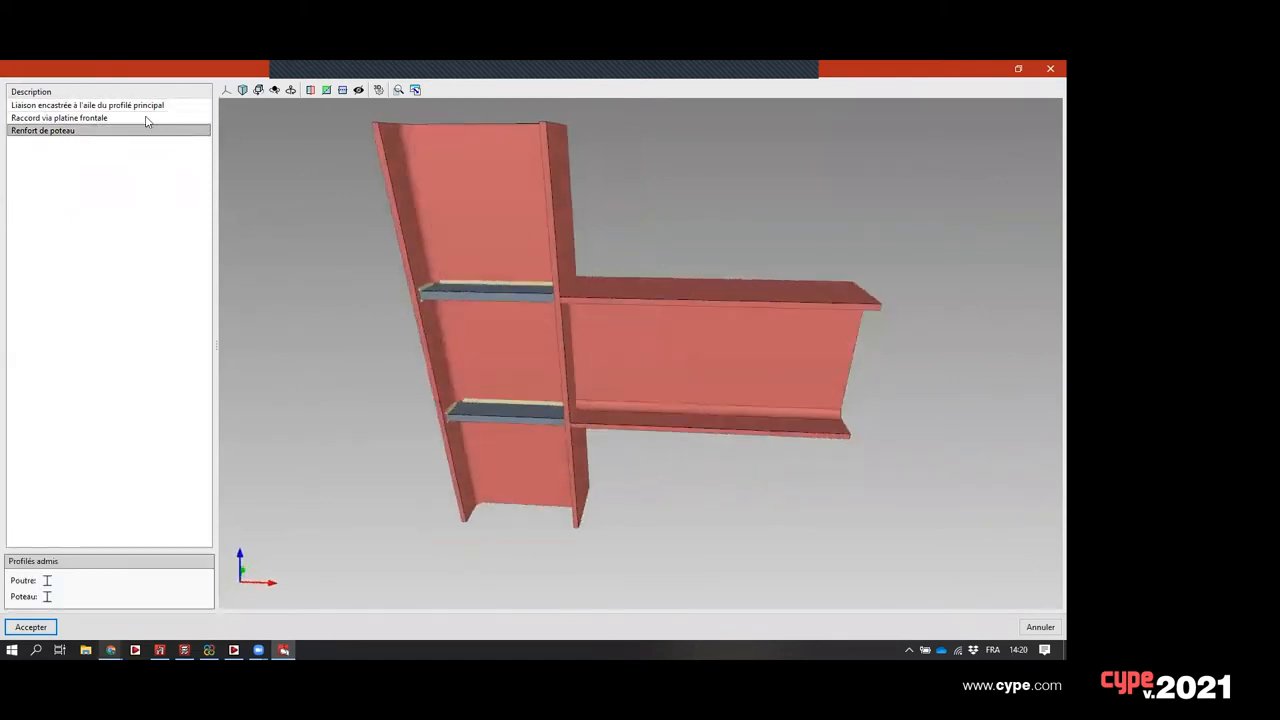
click(83, 118)
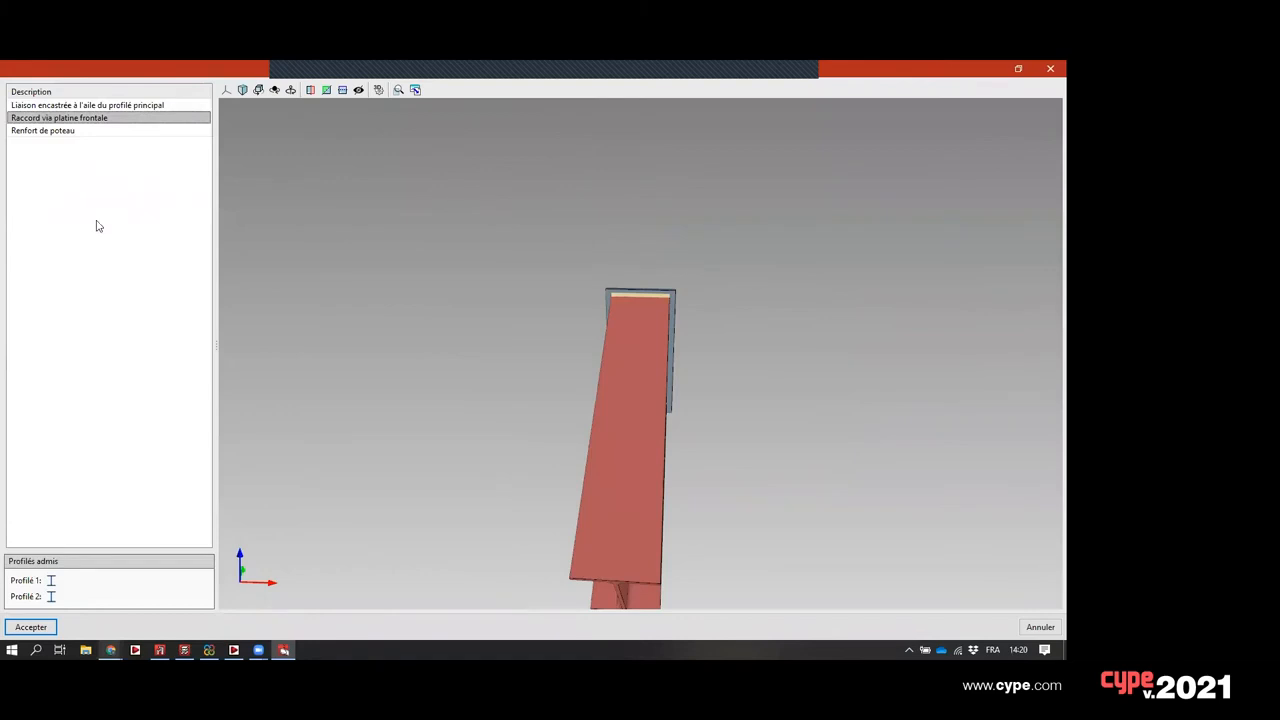
click(48, 625)
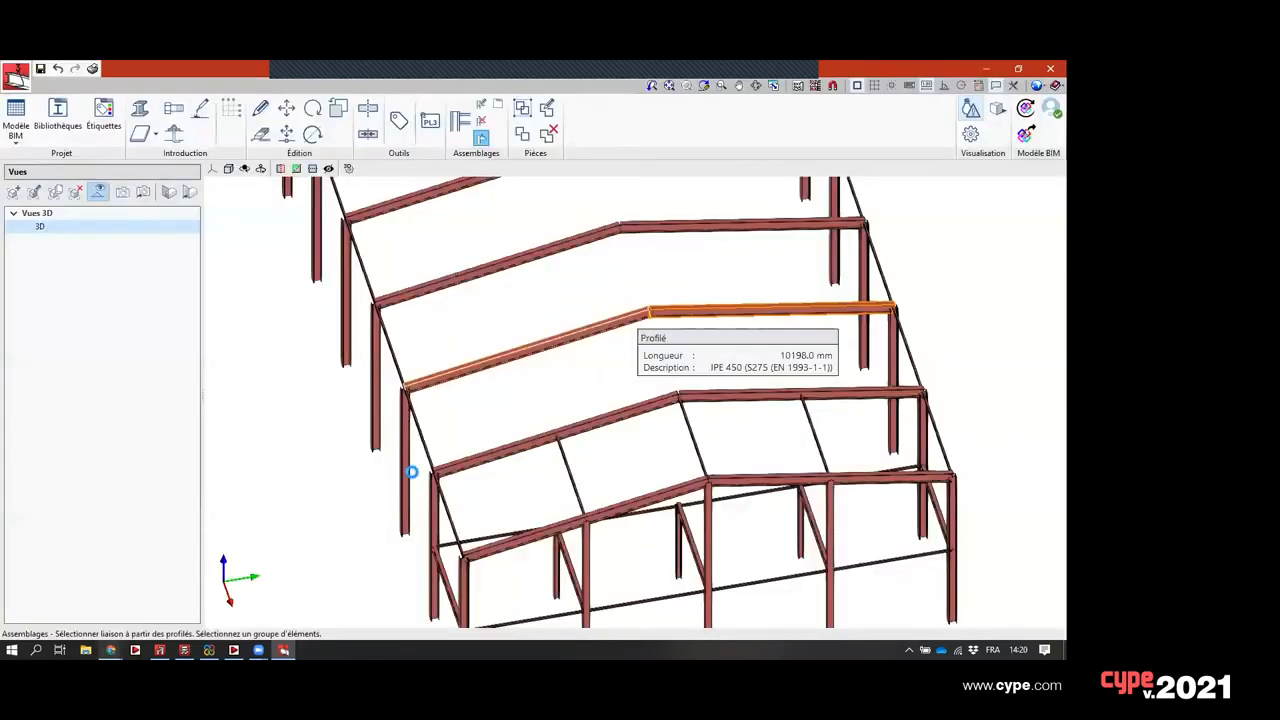
- Try front plate thicknesses t of 0.2 mm and 0.3 mm for the ridge connection
scroll(774, 335, up, 5)
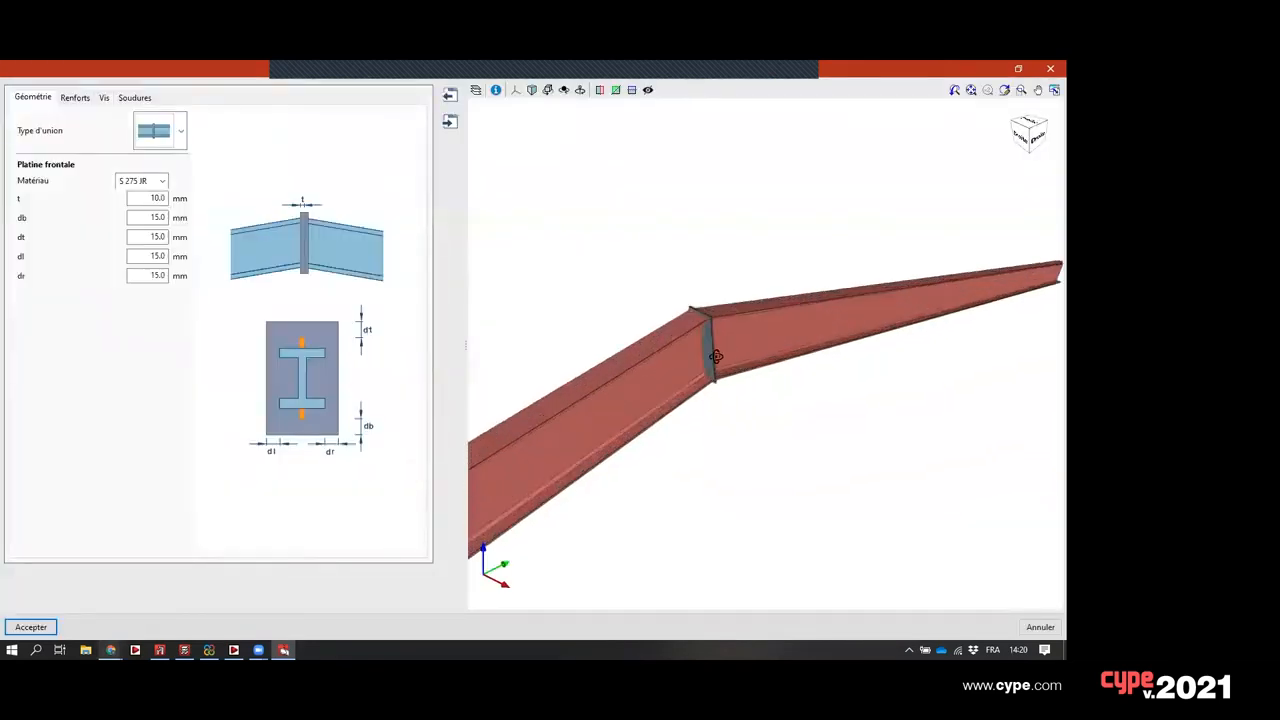
middle_drag(716, 356, 713, 352)
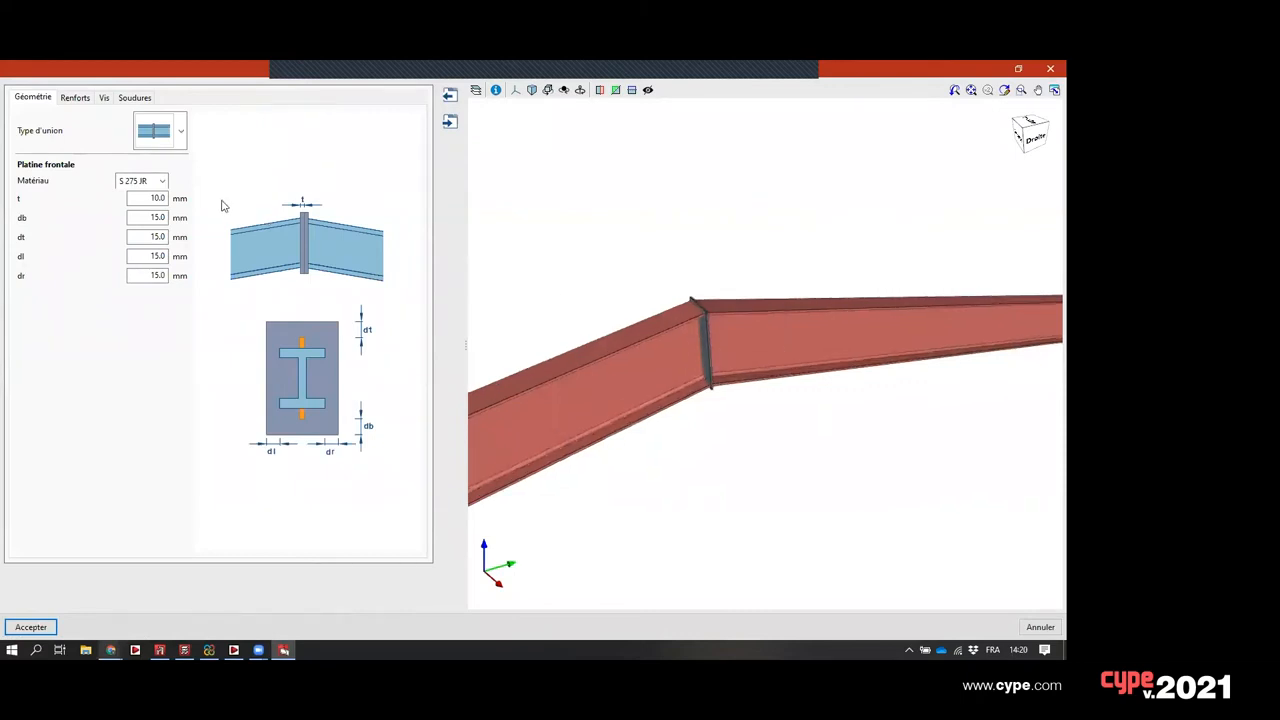
click(161, 182)
click(161, 183)
key(Tab)
text(0.2)
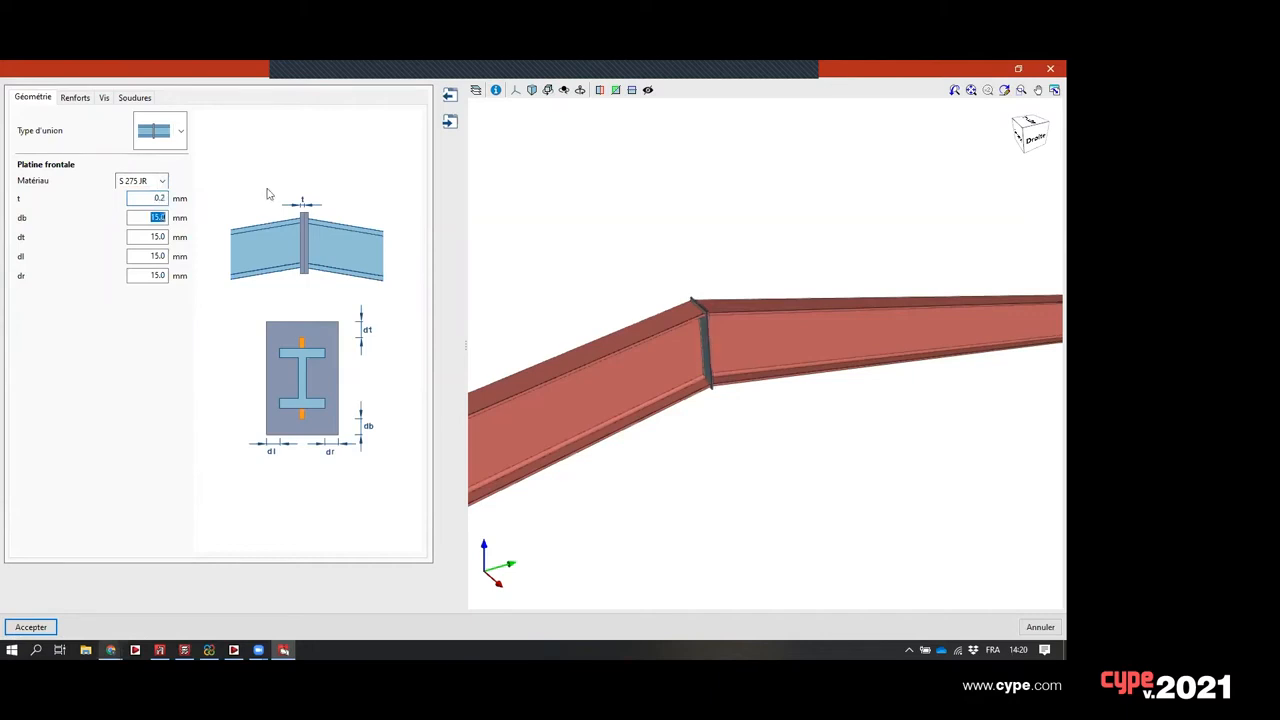
double_click(131, 198)
scroll(635, 343, up, 2)
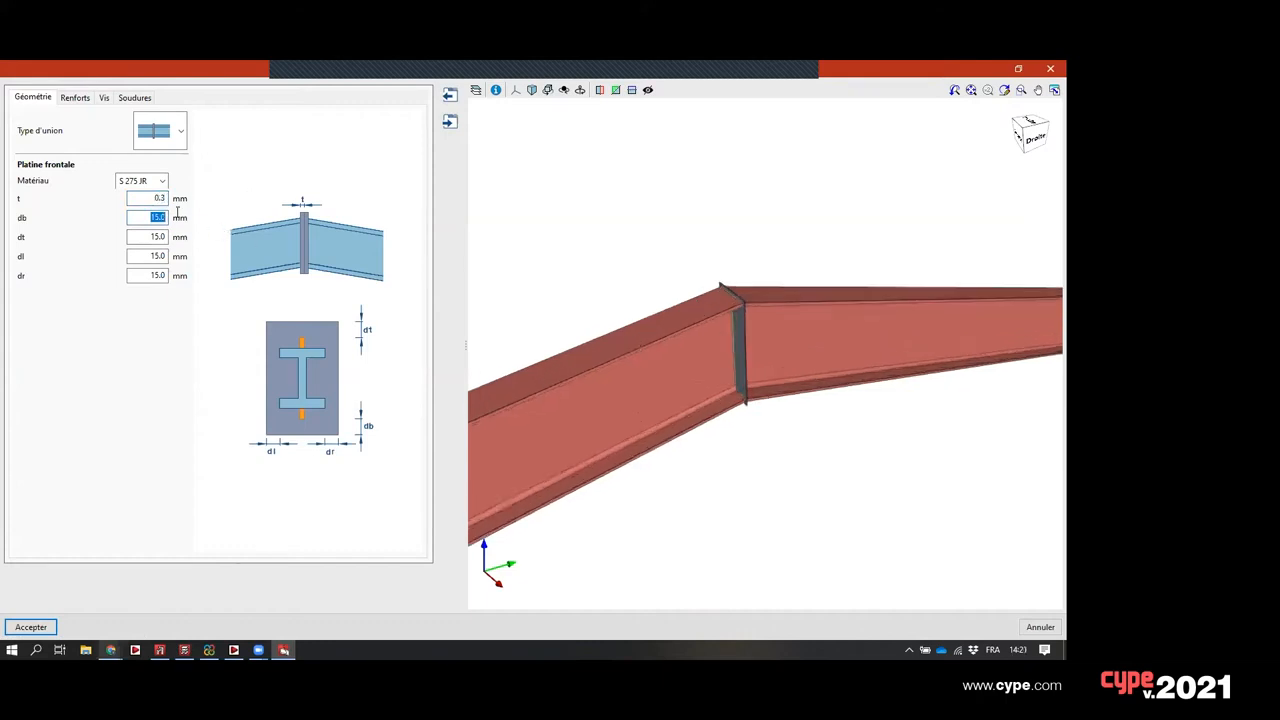
- Set the front plate's thickness t and its edge distances db and dt to 30 mm
key(shift+Tab)
text(30)
key(Tab)
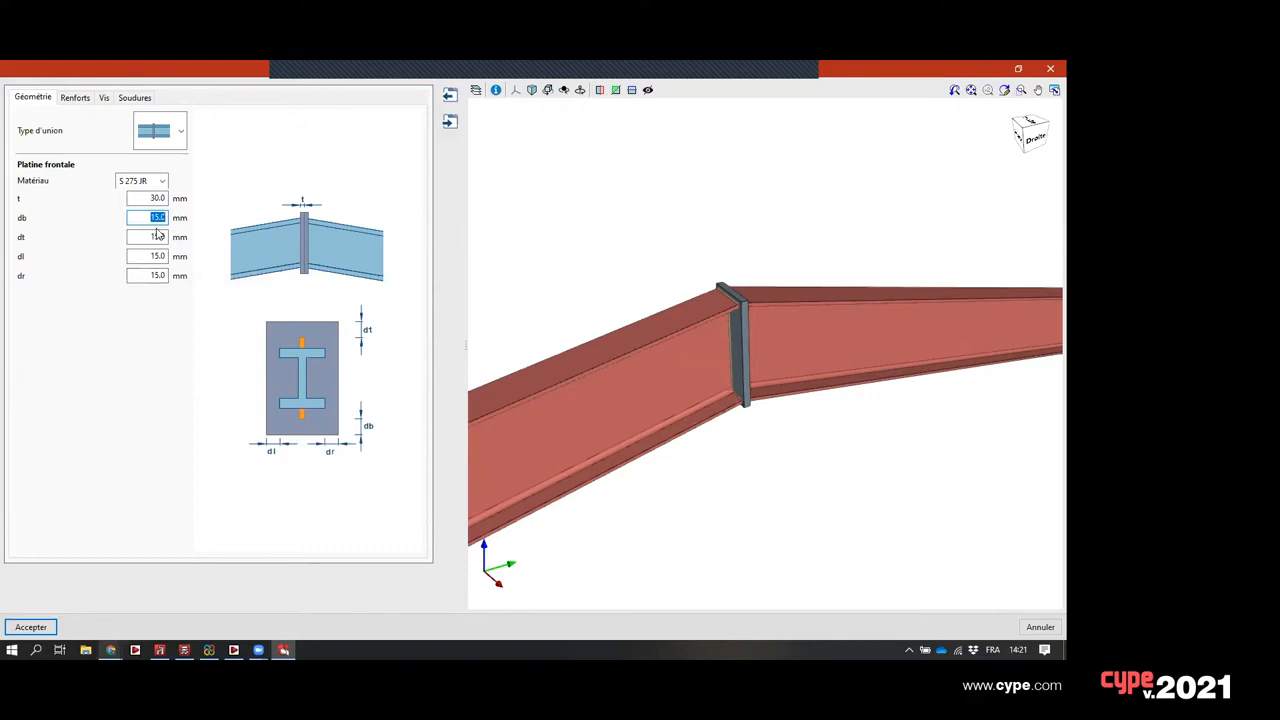
text(30)
key(Tab)
text(30)
key(Tab)
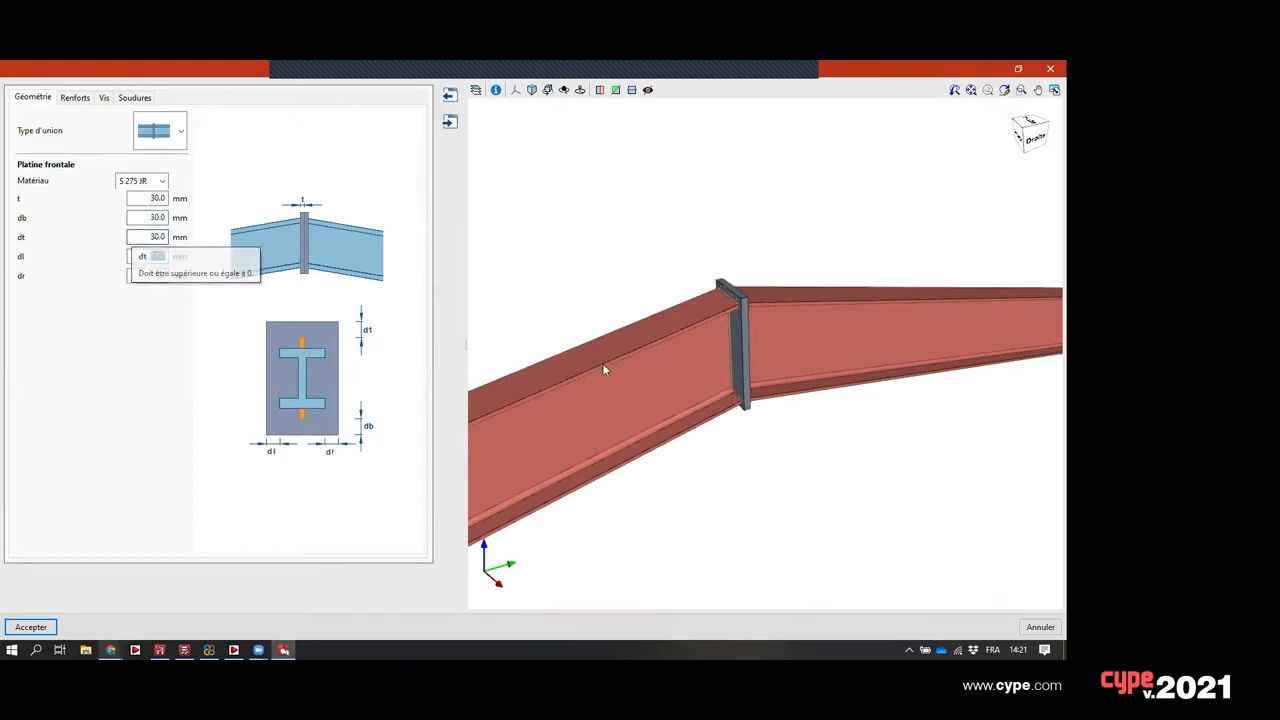
- Set the front plate's side edge distances dl and dr to 30 mm
middle_drag(738, 364, 620, 358)
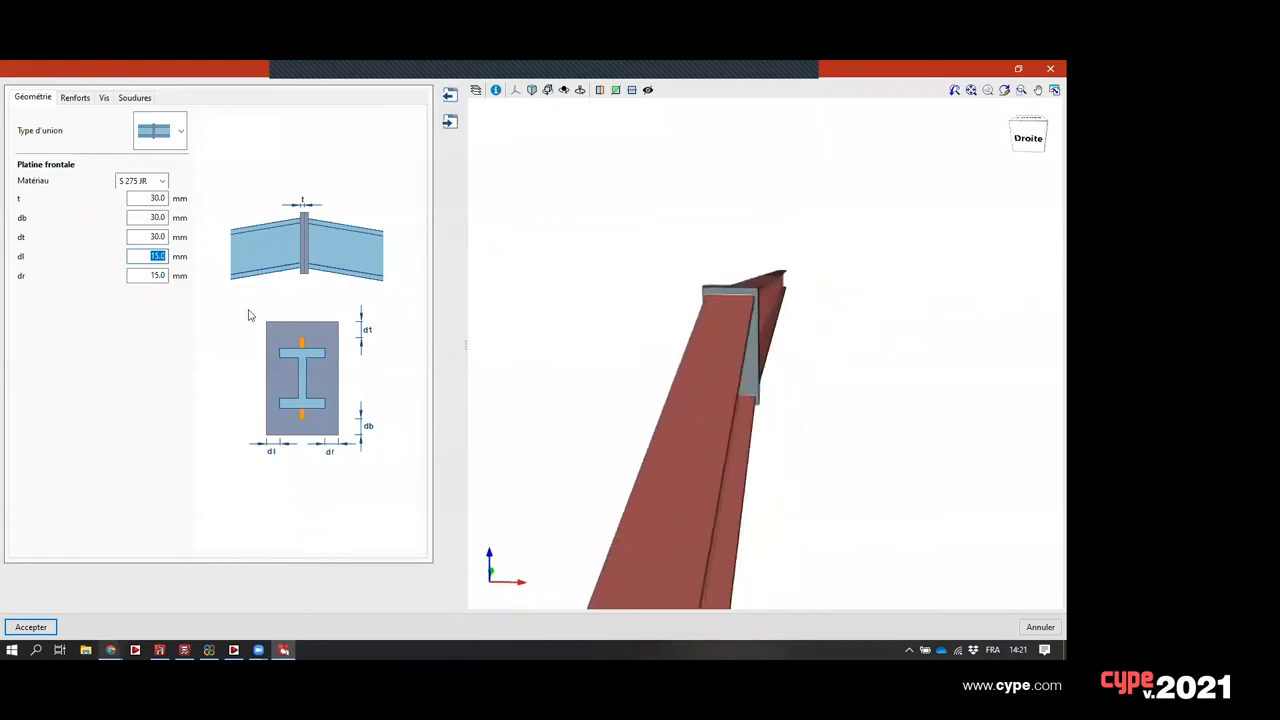
text(30)
key(Tab)
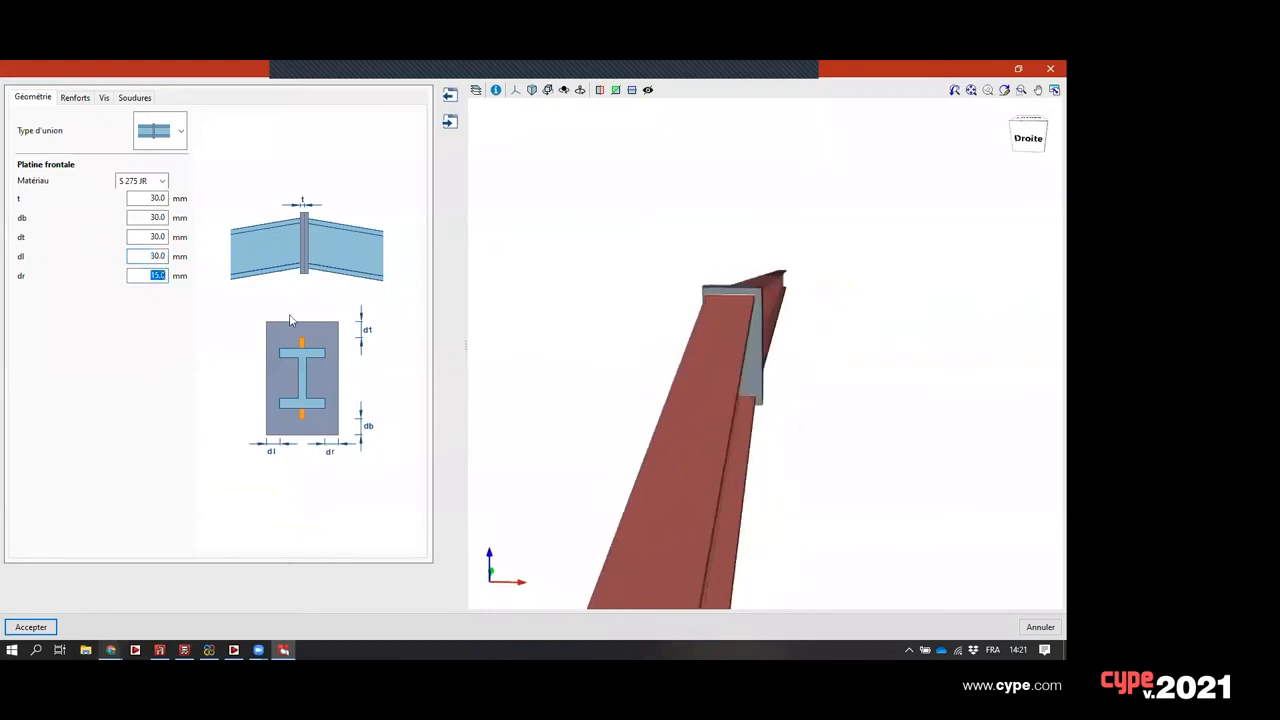
text(30)
key(Tab)
middle_drag(659, 397, 776, 360)
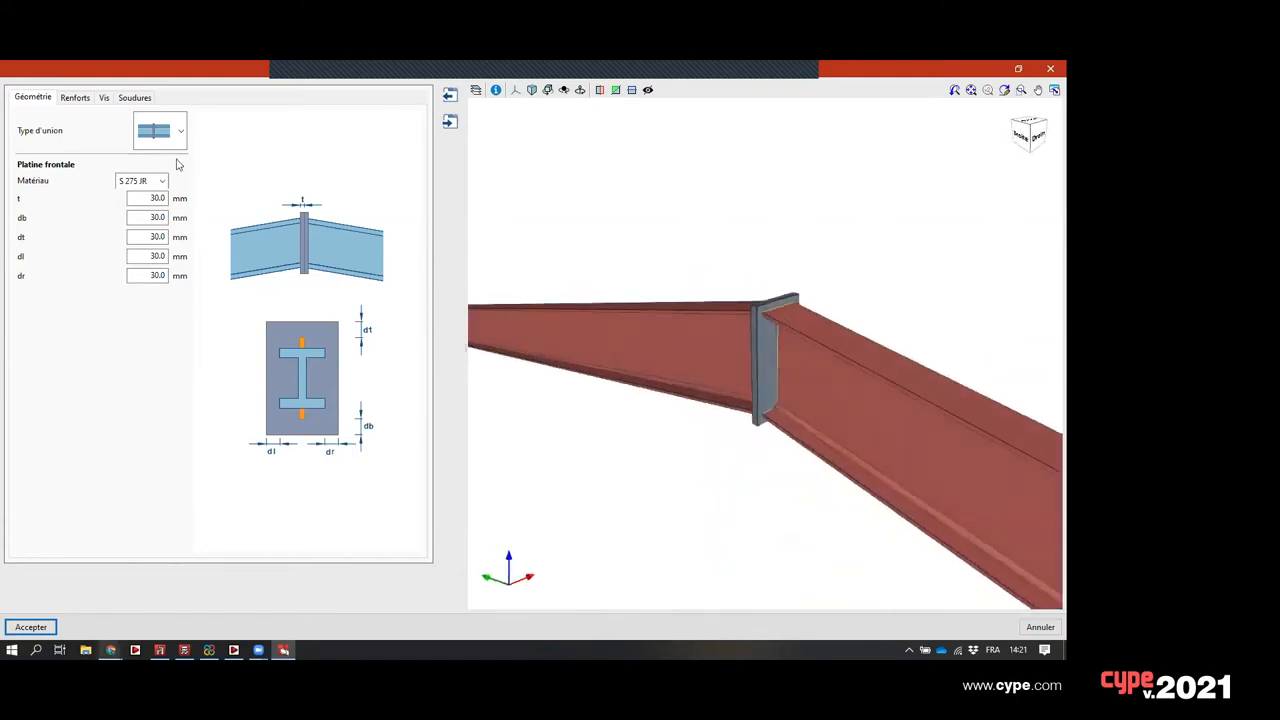
- Reinforce profile 1 with an upper haunch (Jarret supérieur) of the flanged type defined by x, y, w, t1 and t2
click(77, 98)
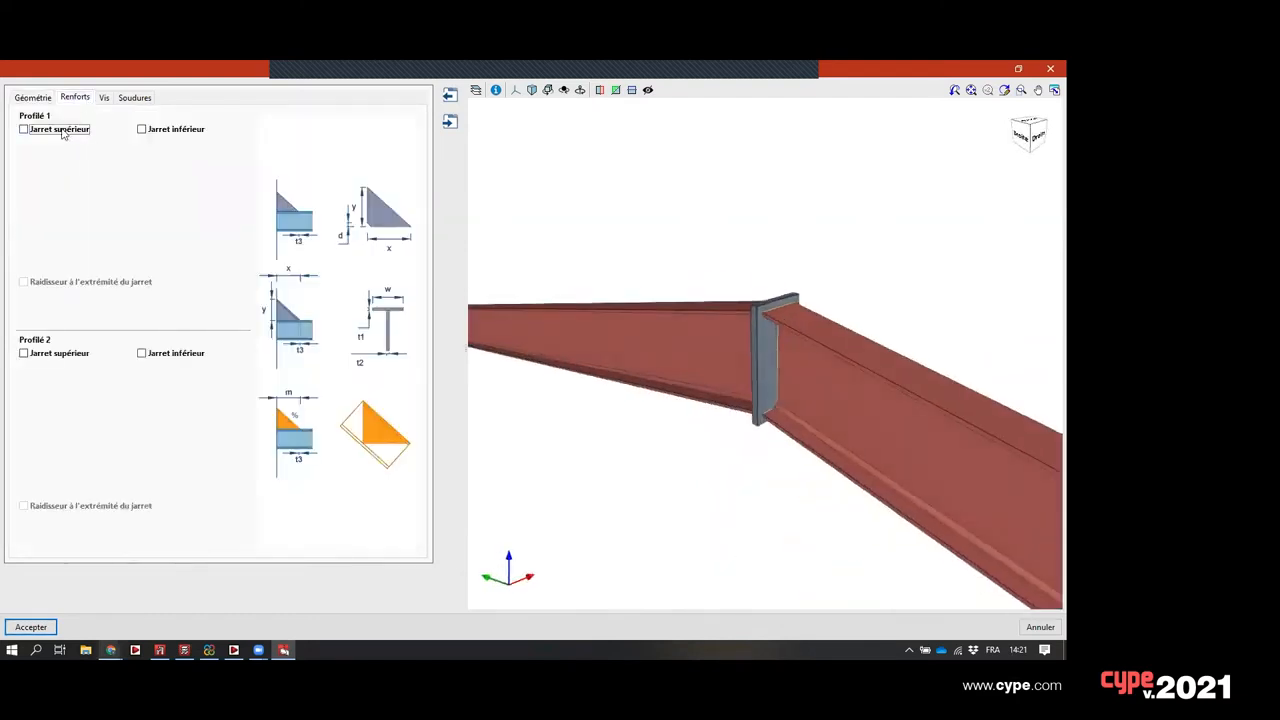
click(49, 130)
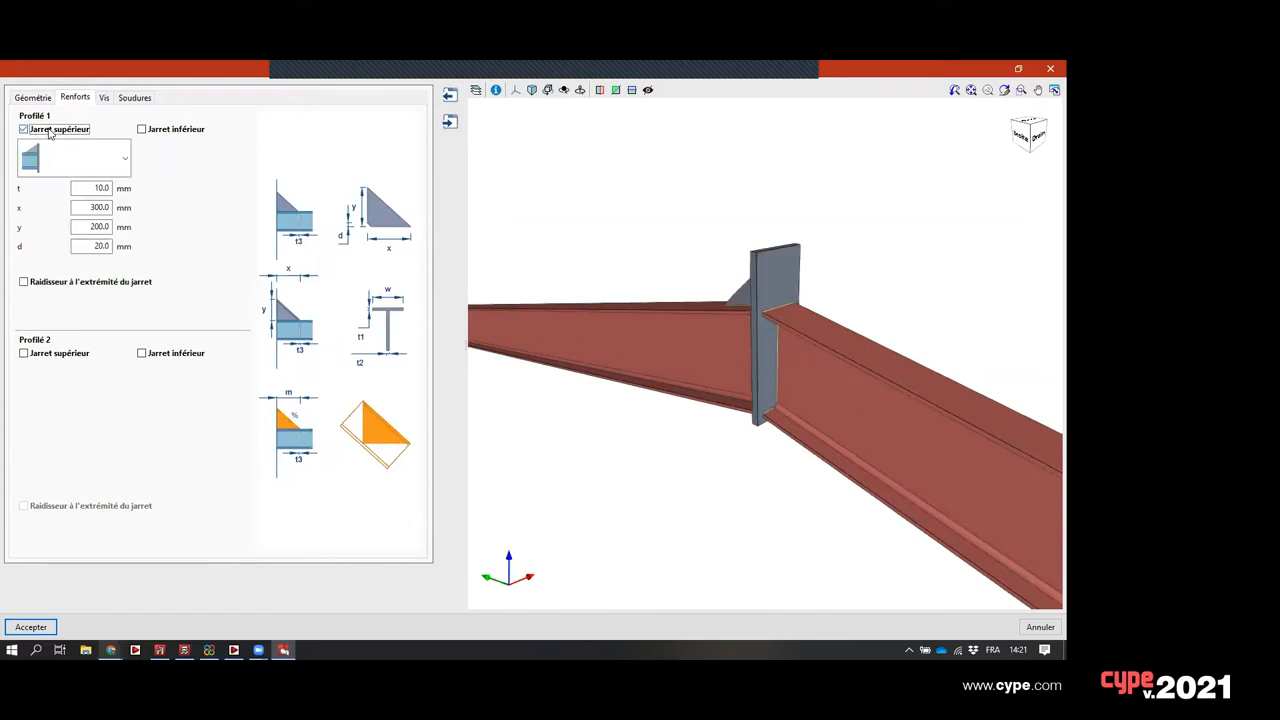
click(115, 158)
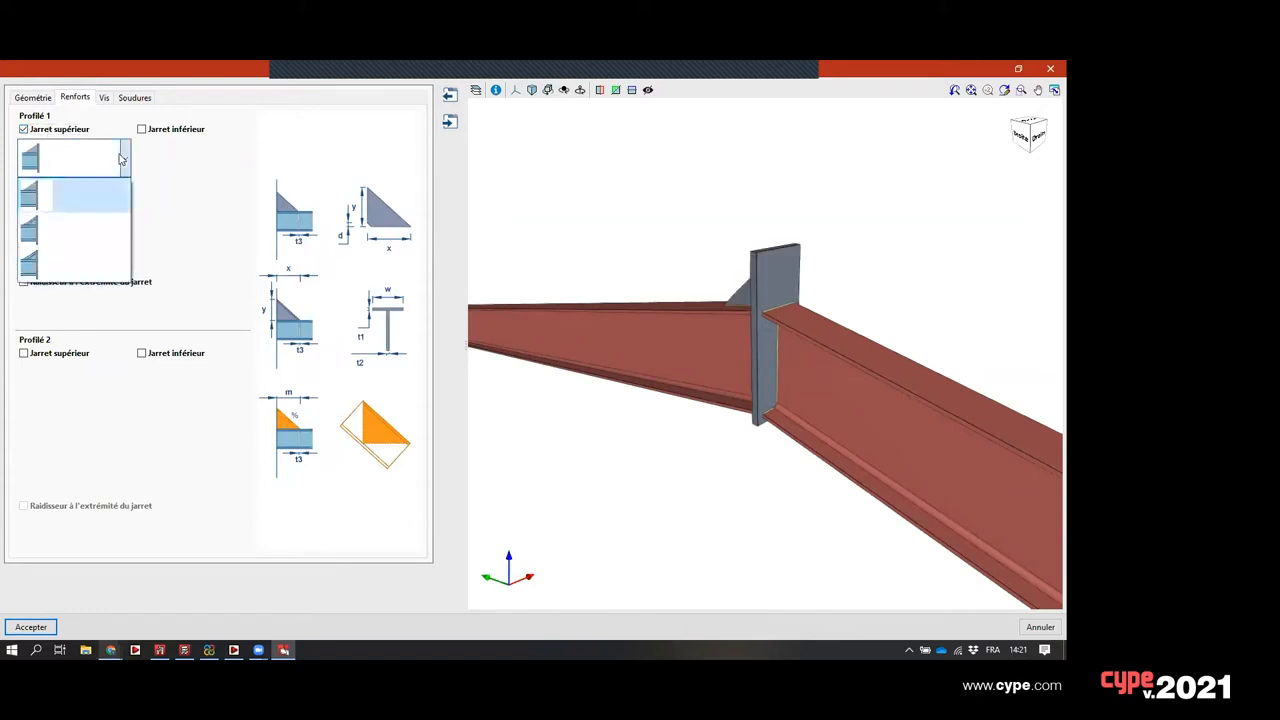
click(75, 218)
middle_drag(766, 337, 825, 344)
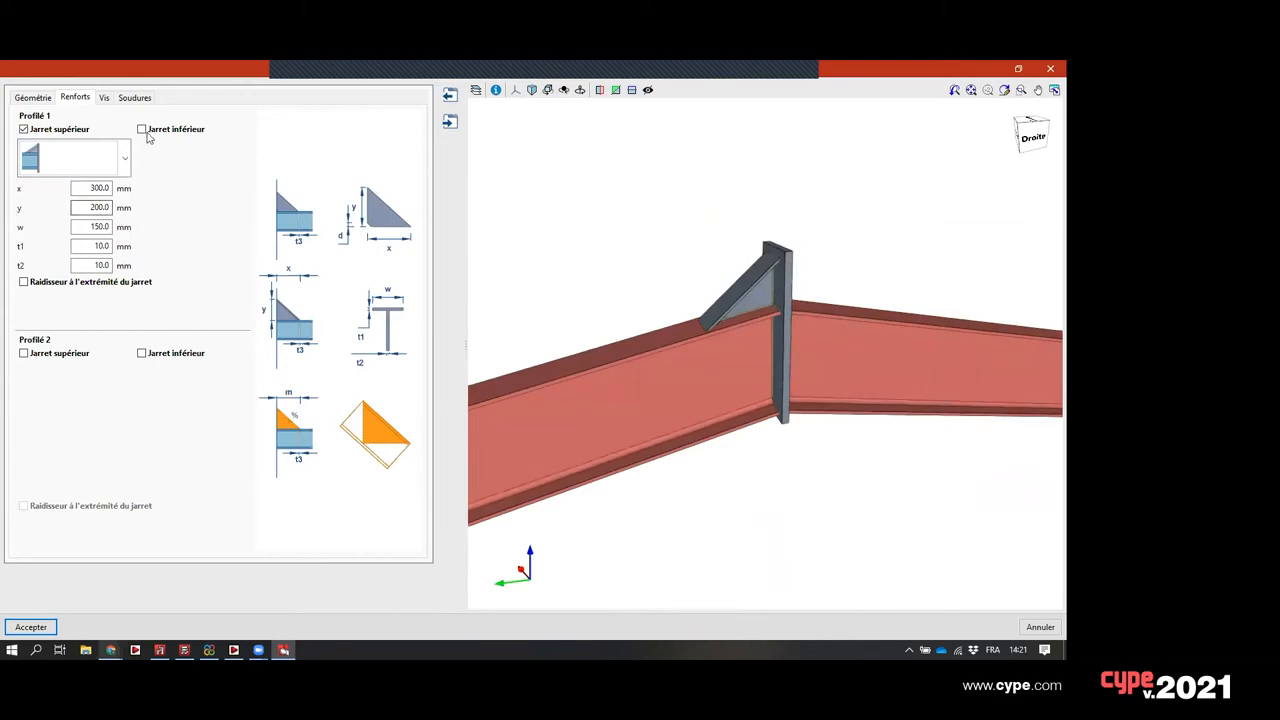
- Add a lower haunch of the same flanged type to profile 1, plus a stiffener at the haunch end
click(144, 131)
click(209, 170)
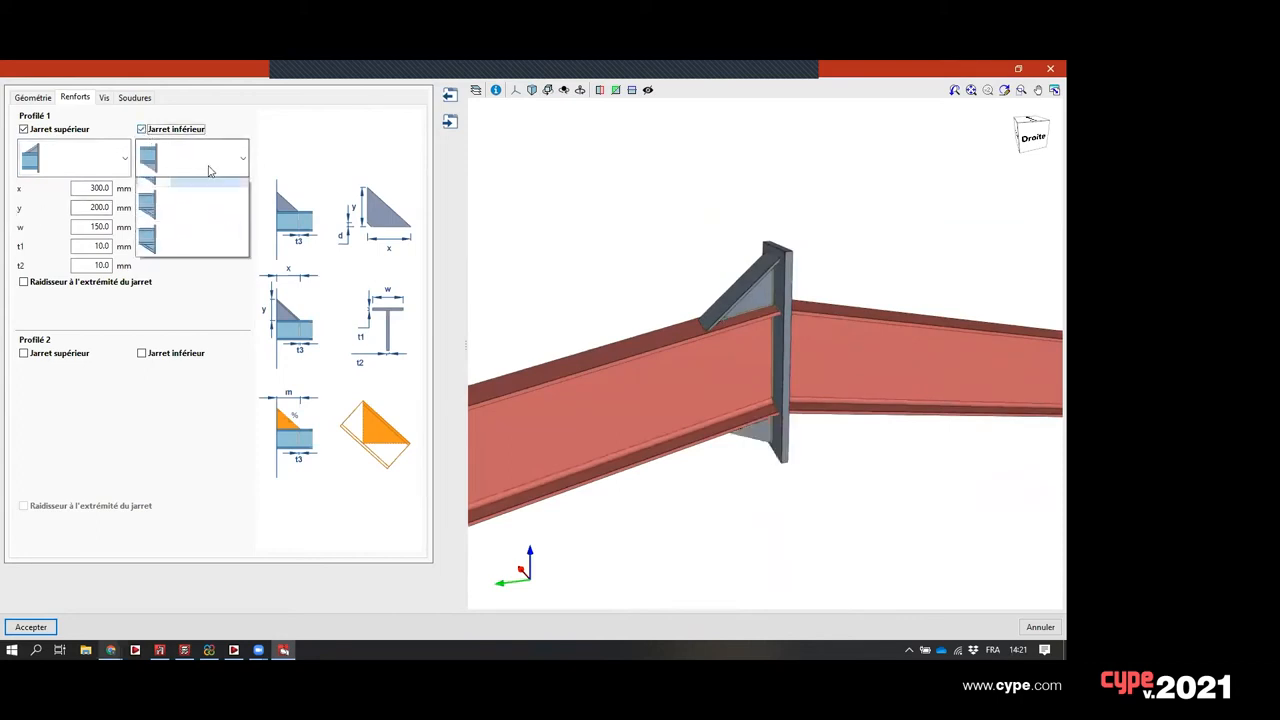
click(193, 228)
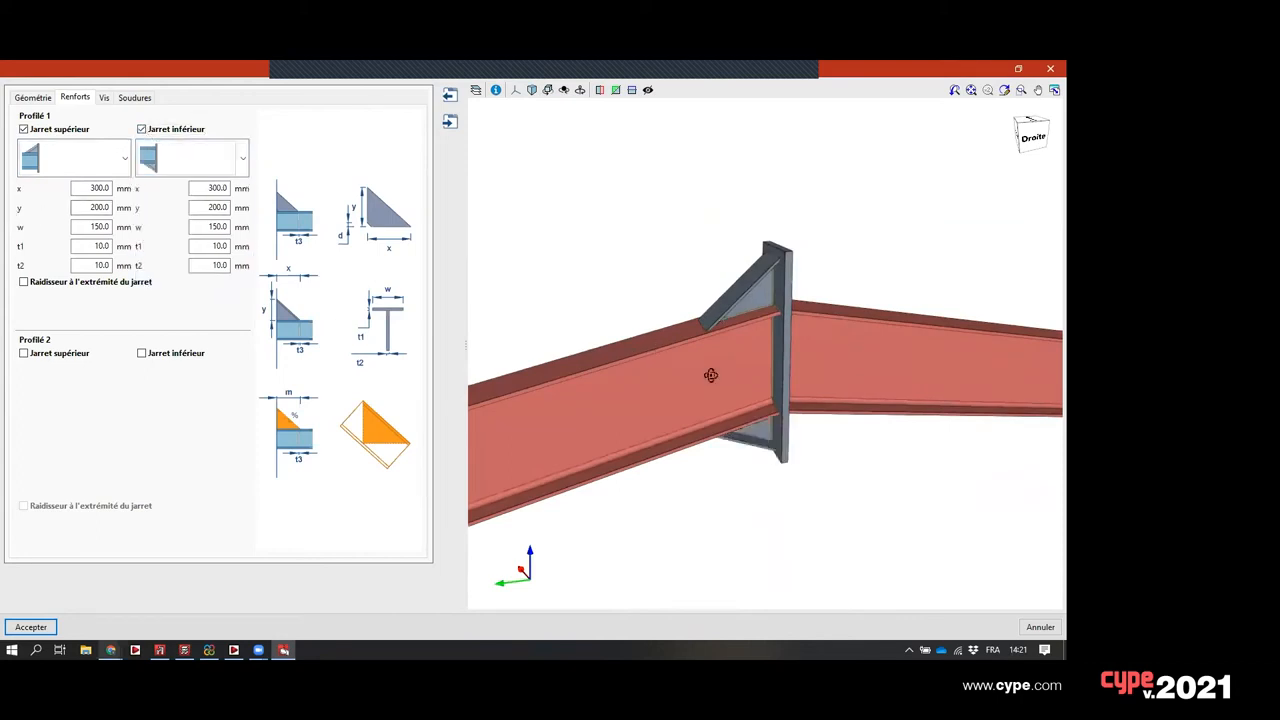
middle_drag(711, 375, 689, 347)
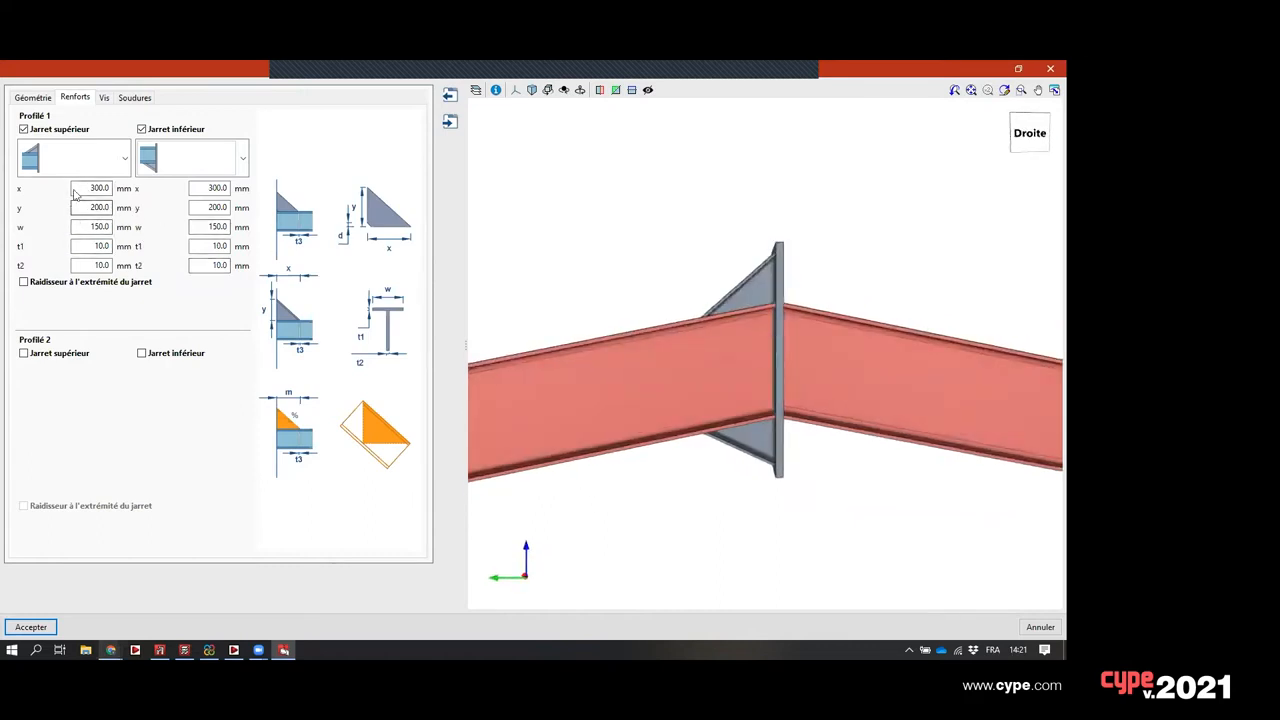
click(51, 285)
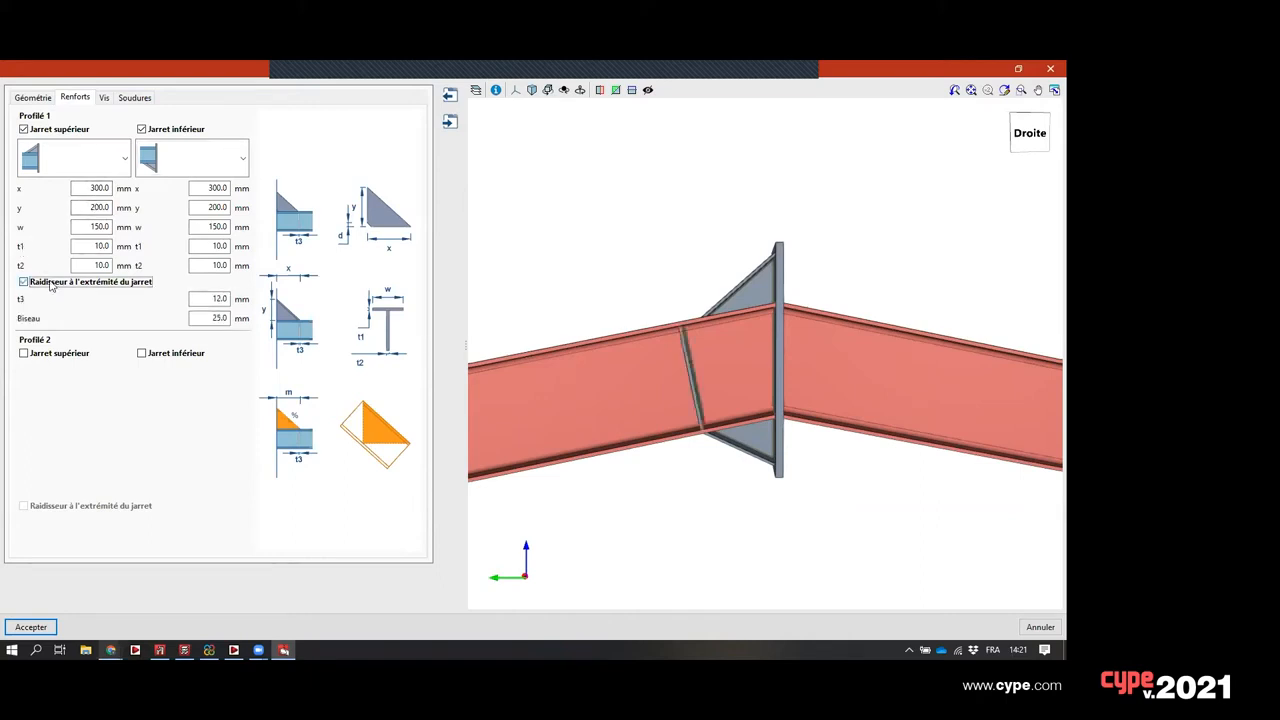
middle_drag(741, 364, 826, 357)
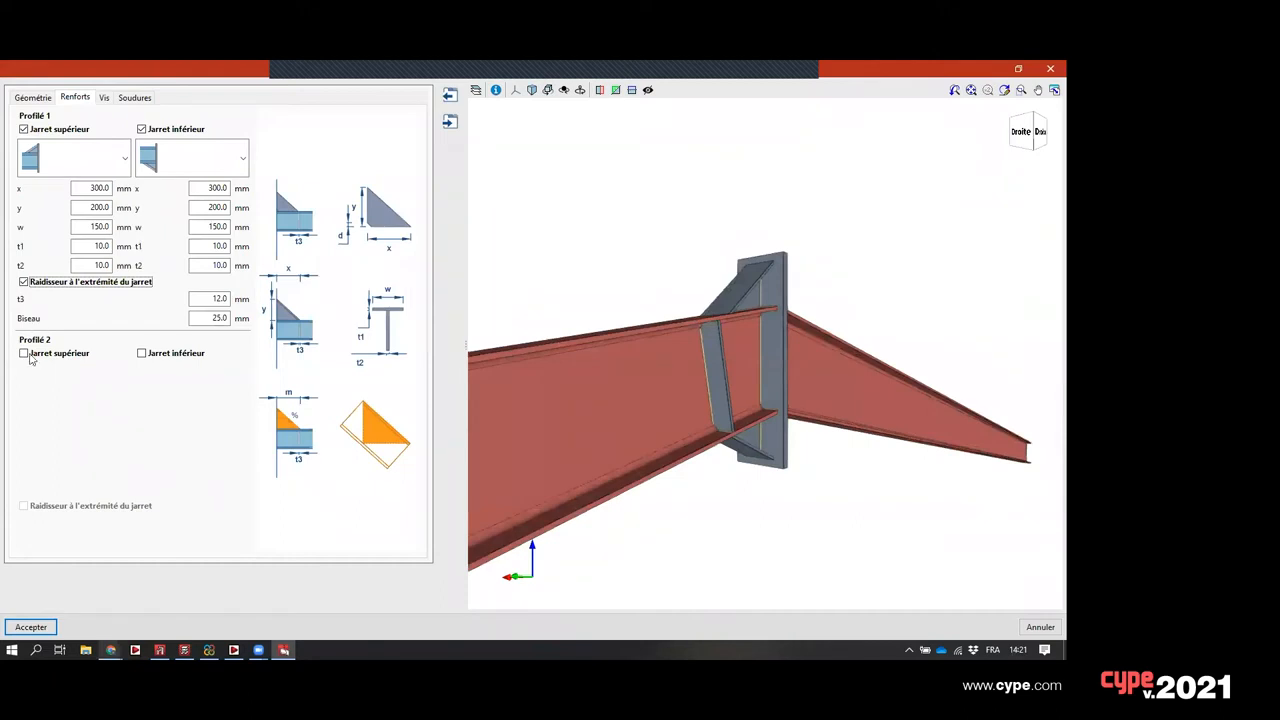
- Give profile 2 upper and lower haunches of the flanged type and a stiffener at the haunch end
click(30, 356)
click(142, 353)
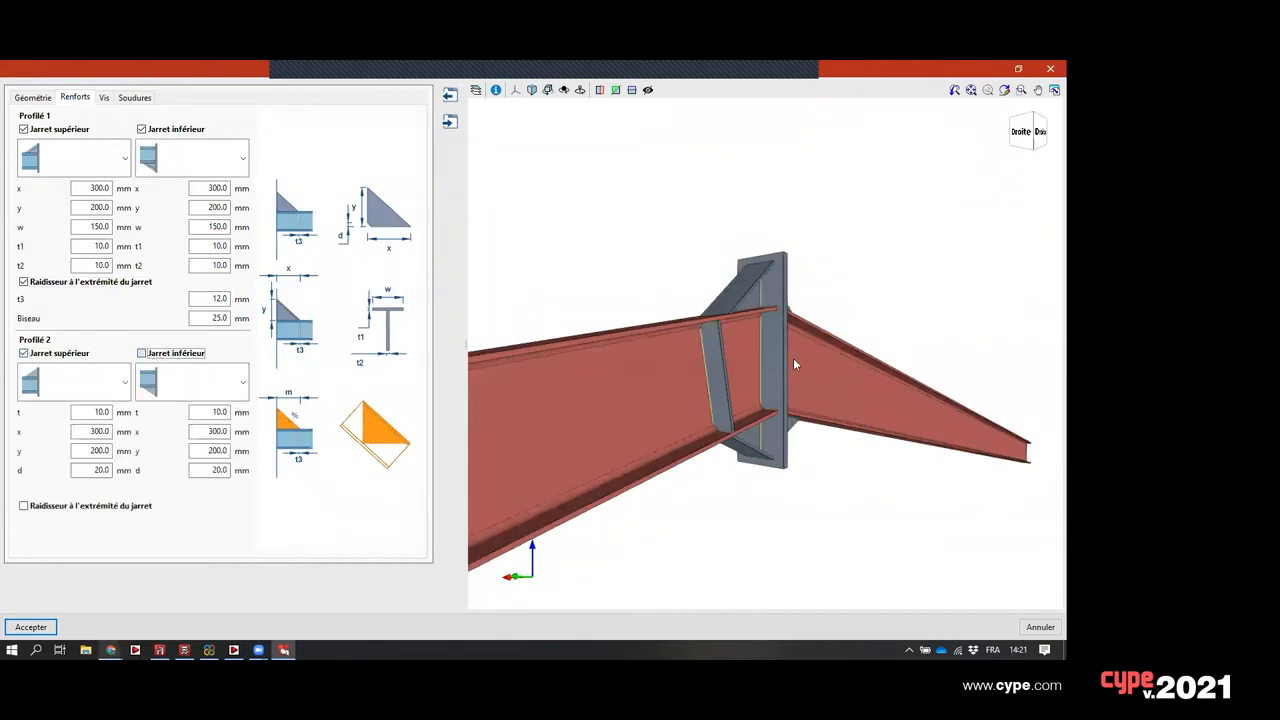
middle_drag(794, 362, 660, 379)
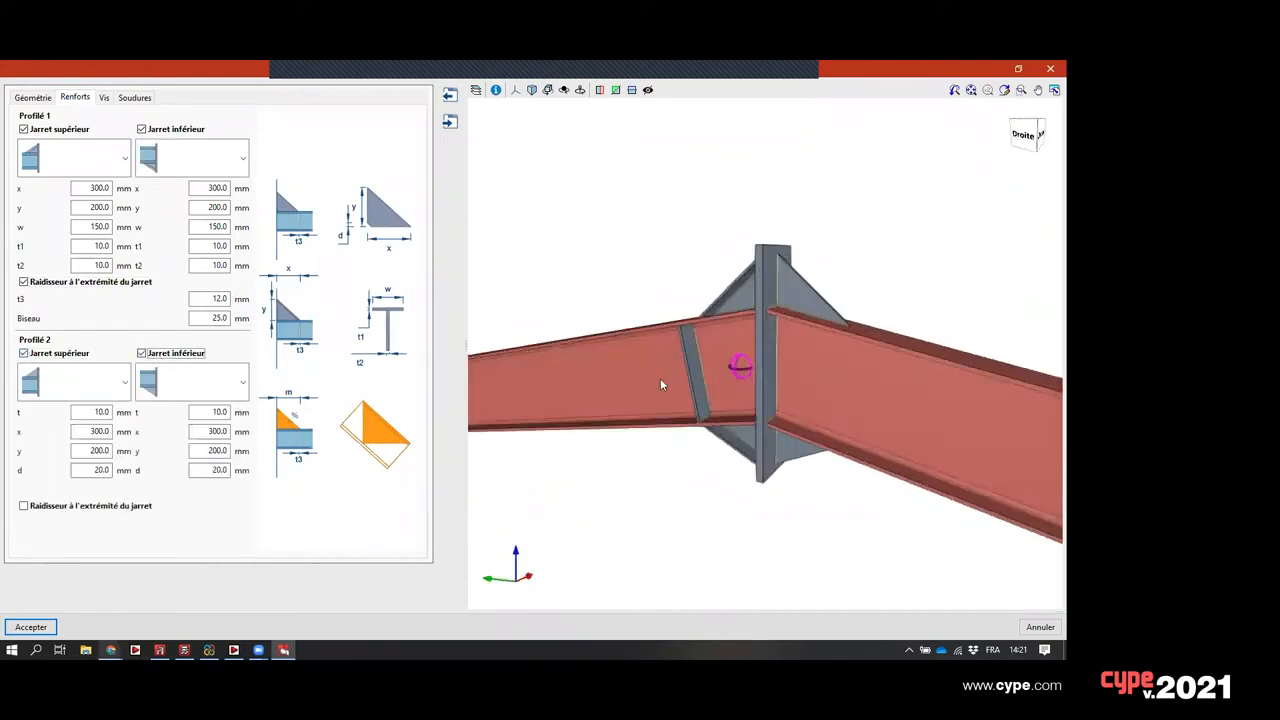
click(71, 388)
click(75, 449)
click(173, 392)
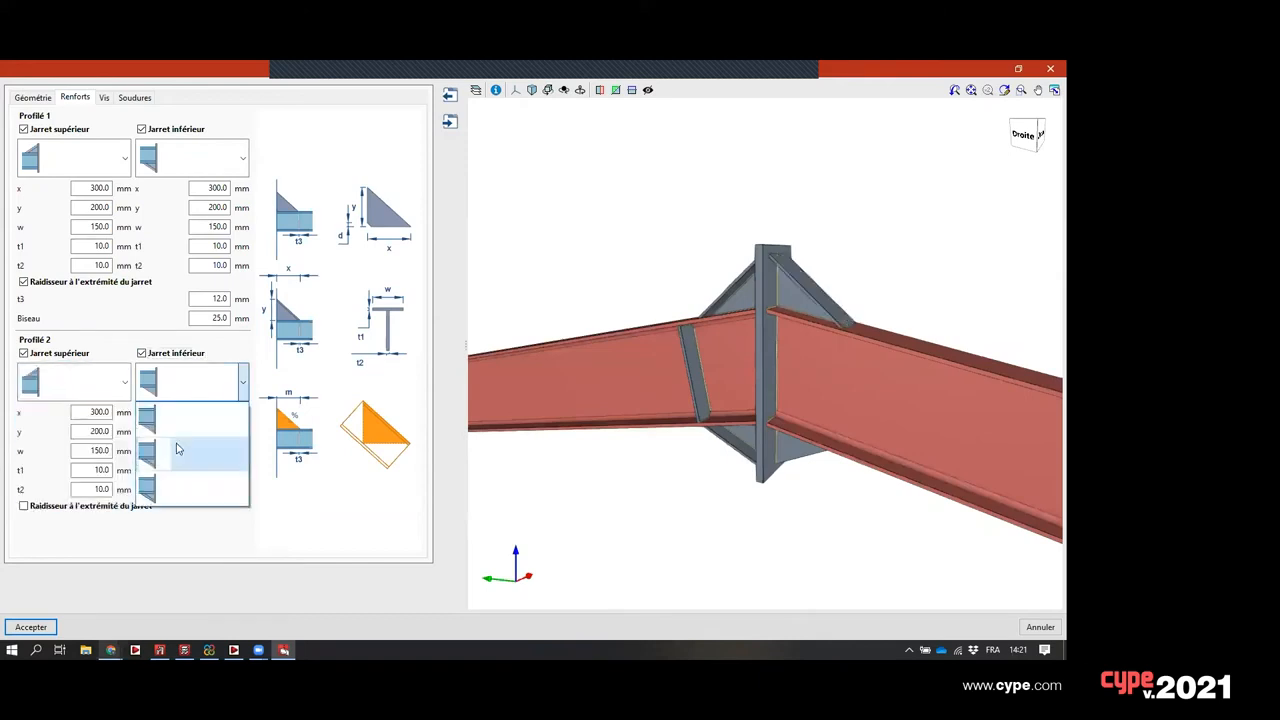
click(176, 449)
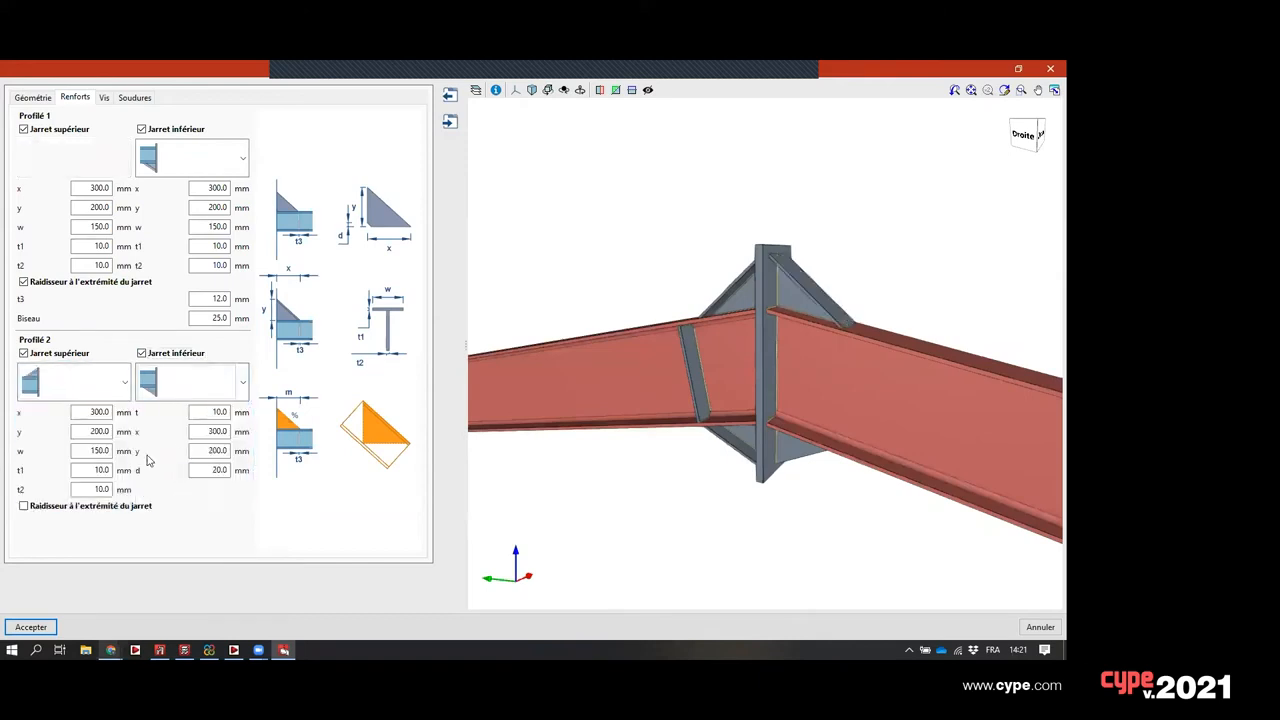
click(24, 506)
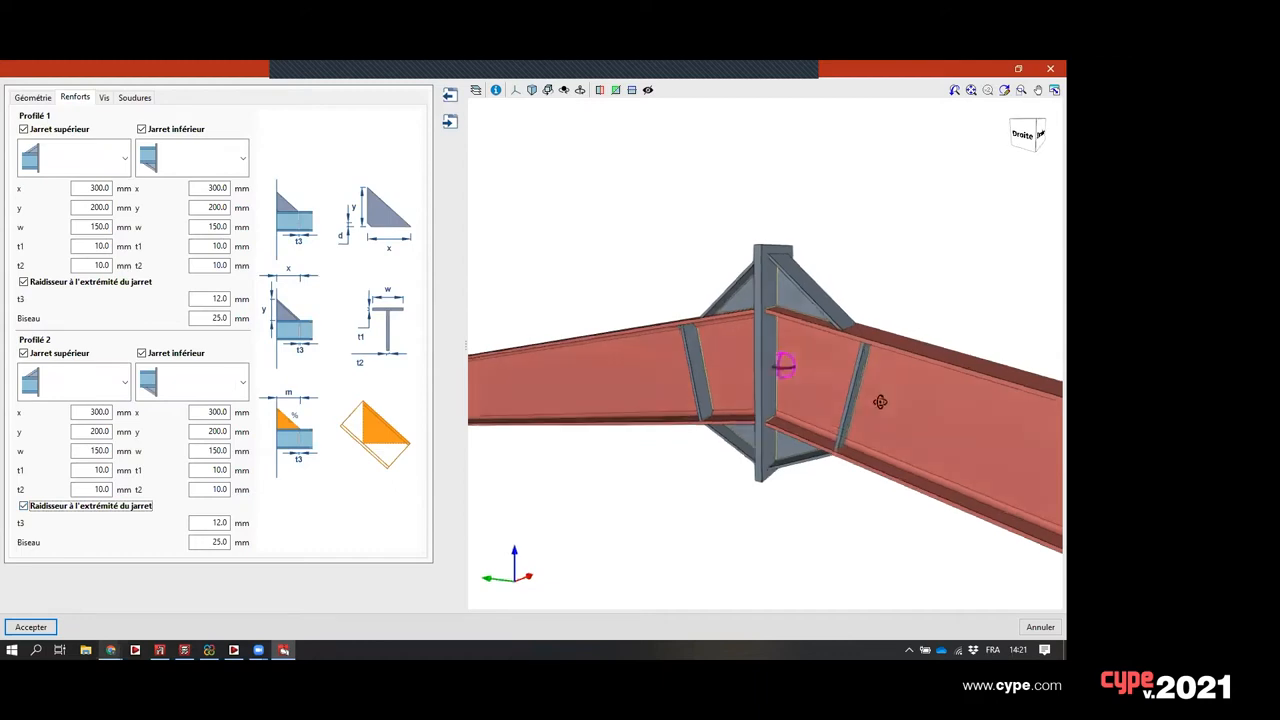
- Choose ISO 4014-8.8 bolts with nominal diameter 12 for the front plate
click(104, 100)
mouse_move(837, 397)
middle_down()
mouse_move(786, 383)
mouse_move(835, 388)
middle_up()
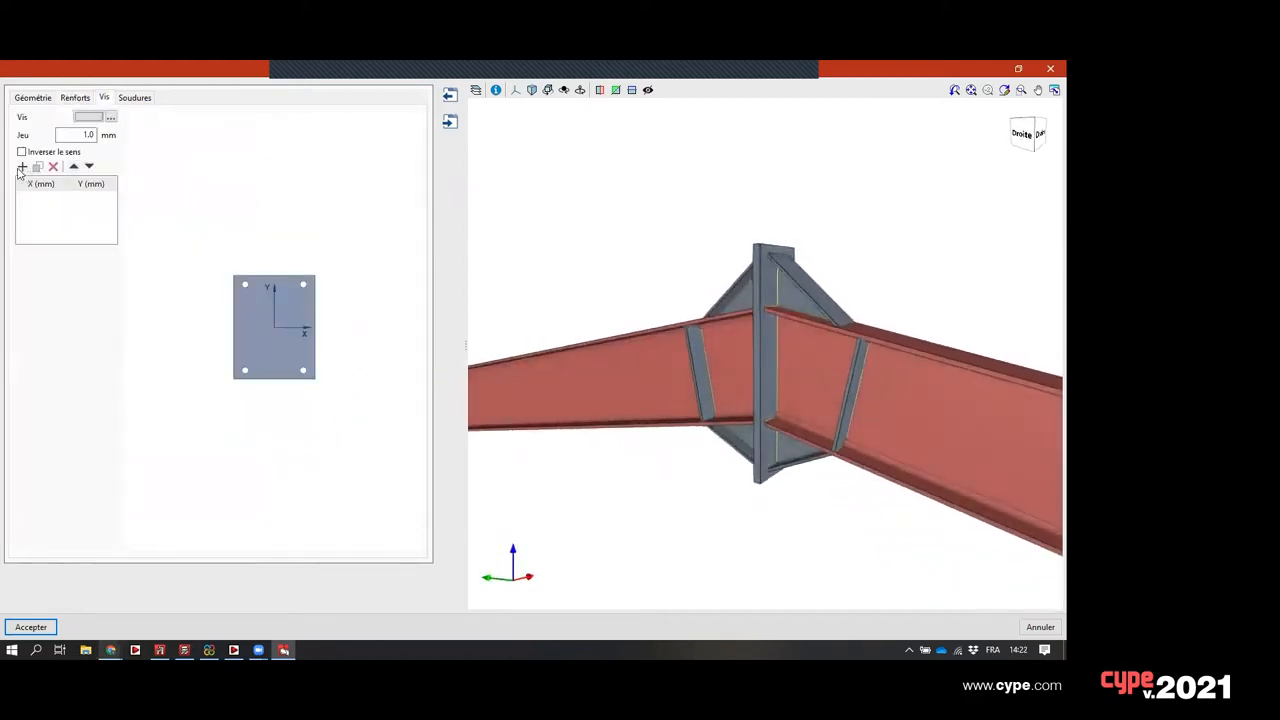
click(110, 117)
click(587, 341)
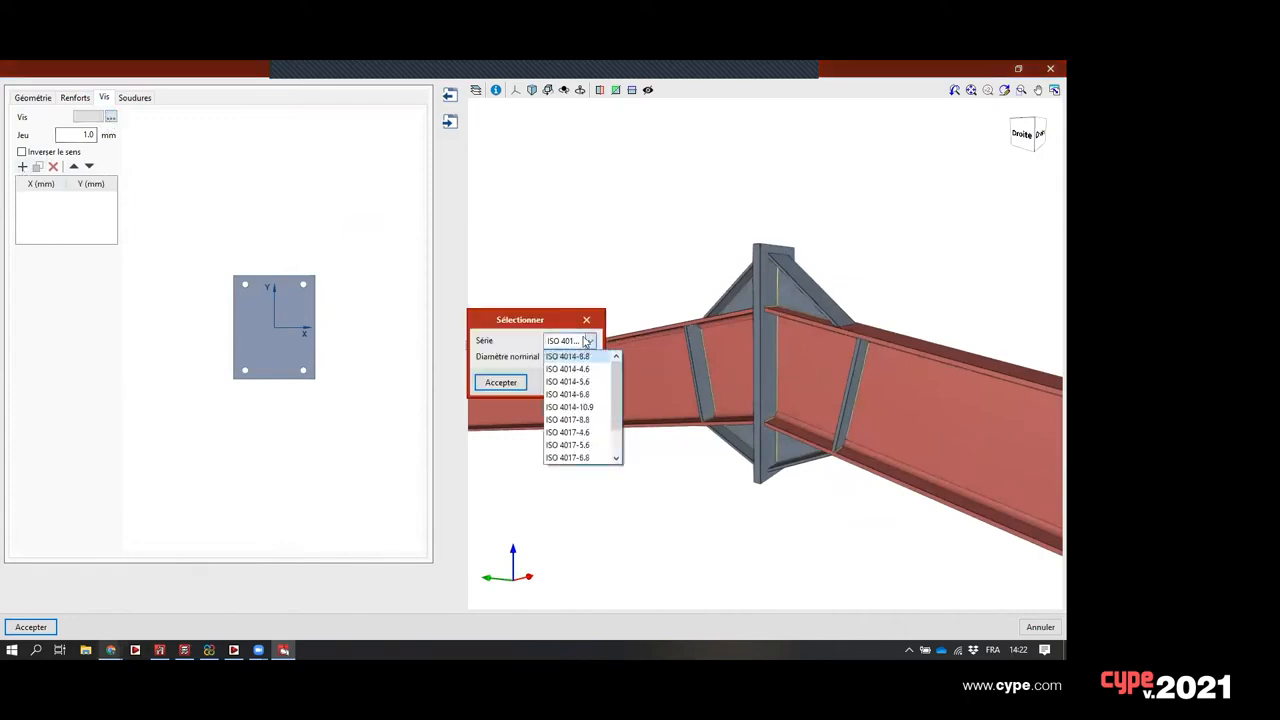
click(575, 356)
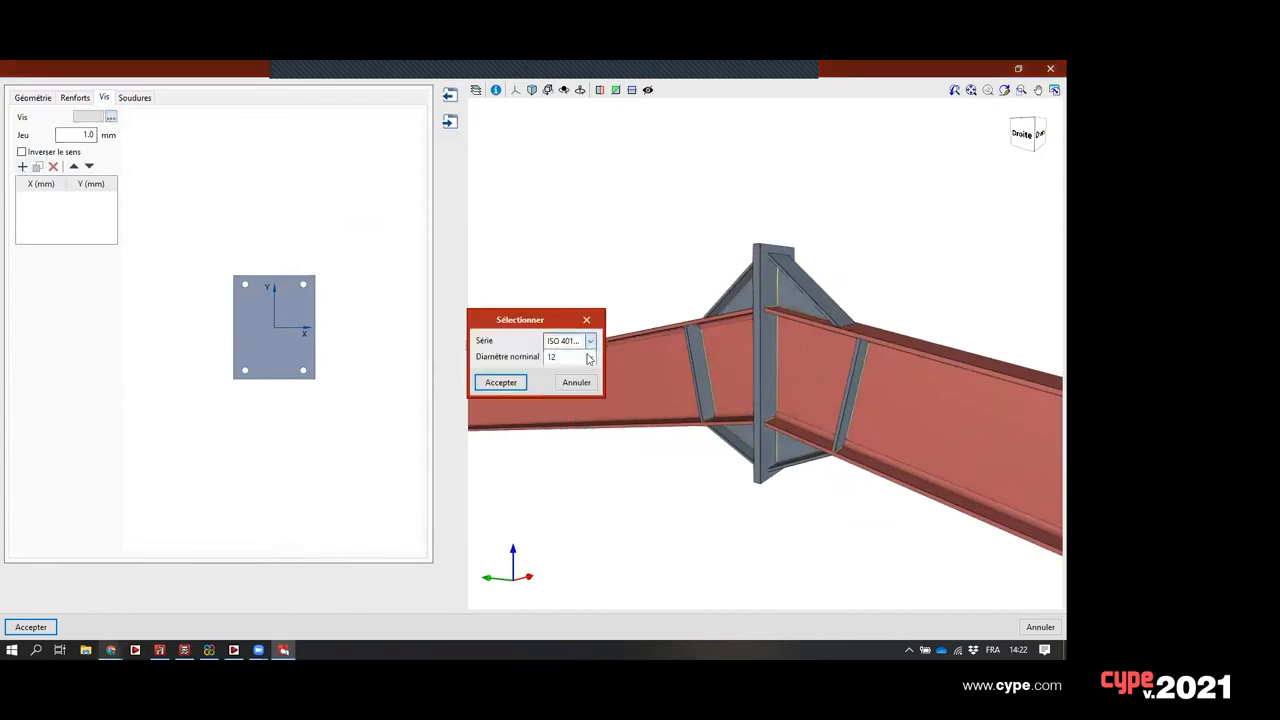
click(501, 382)
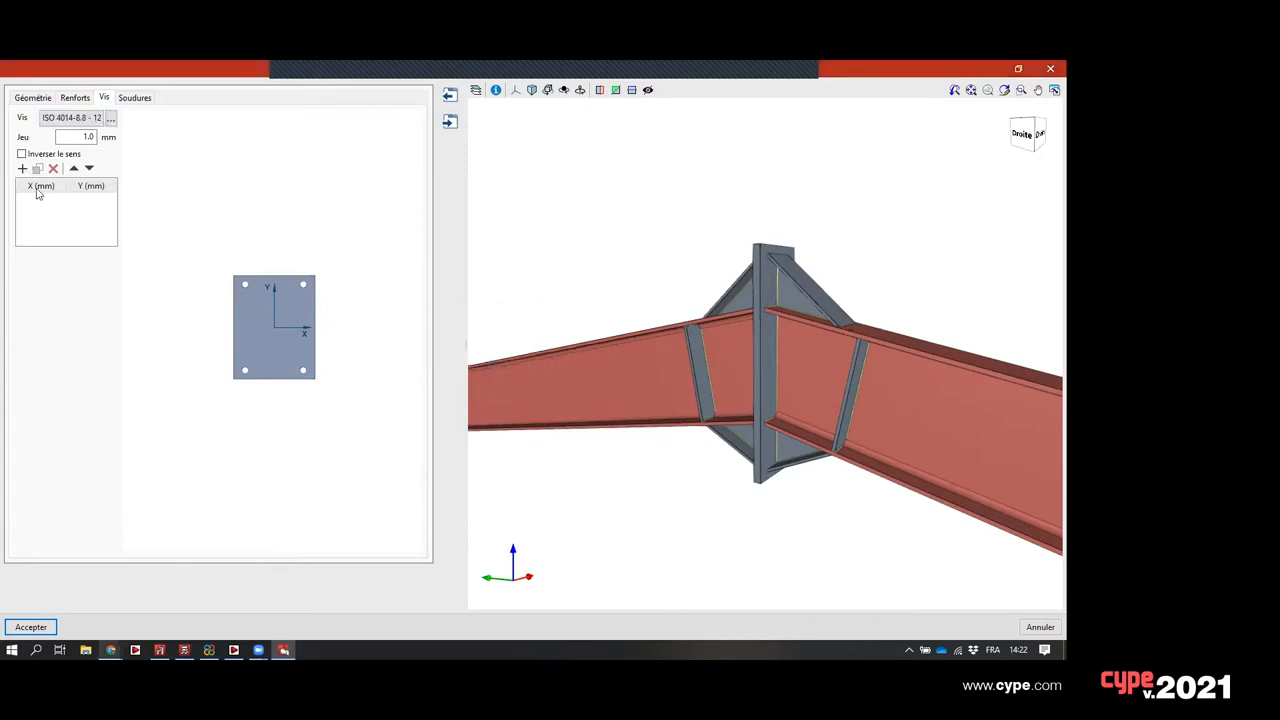
- Add a bolt position to the front plate at X 20 mm and Y 20 mm
click(22, 168)
click(48, 204)
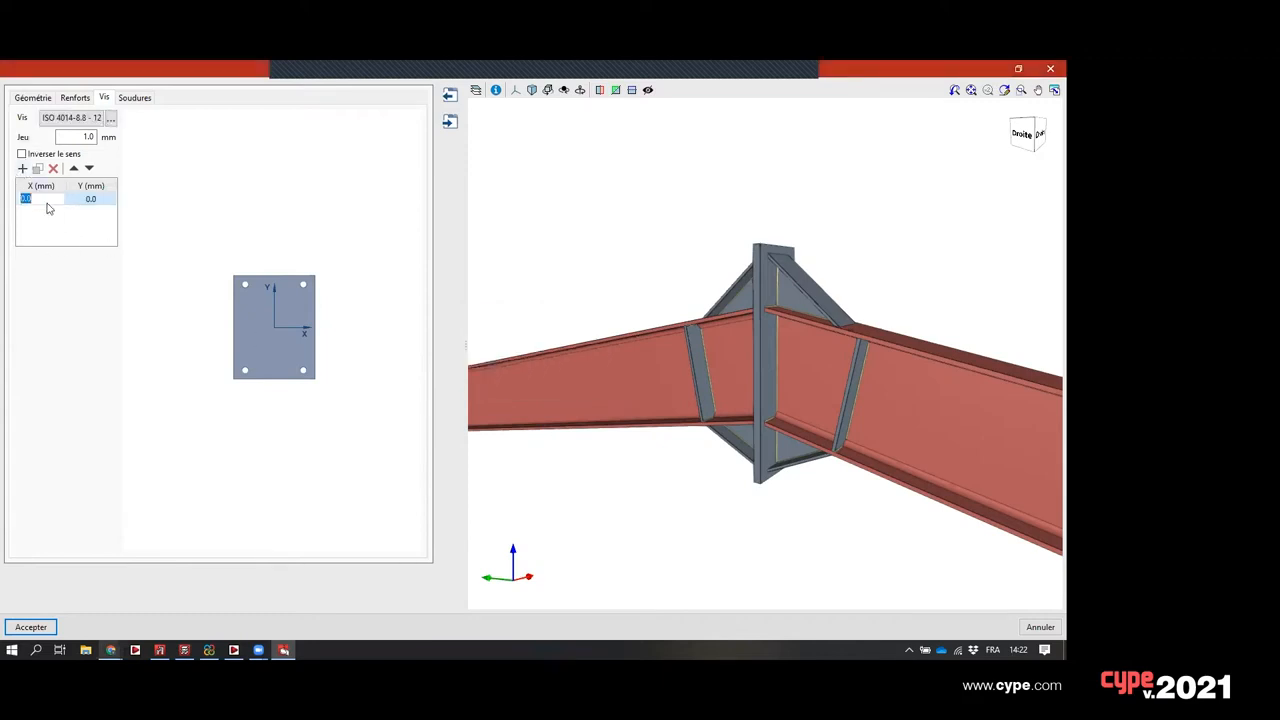
middle_drag(734, 362, 789, 366)
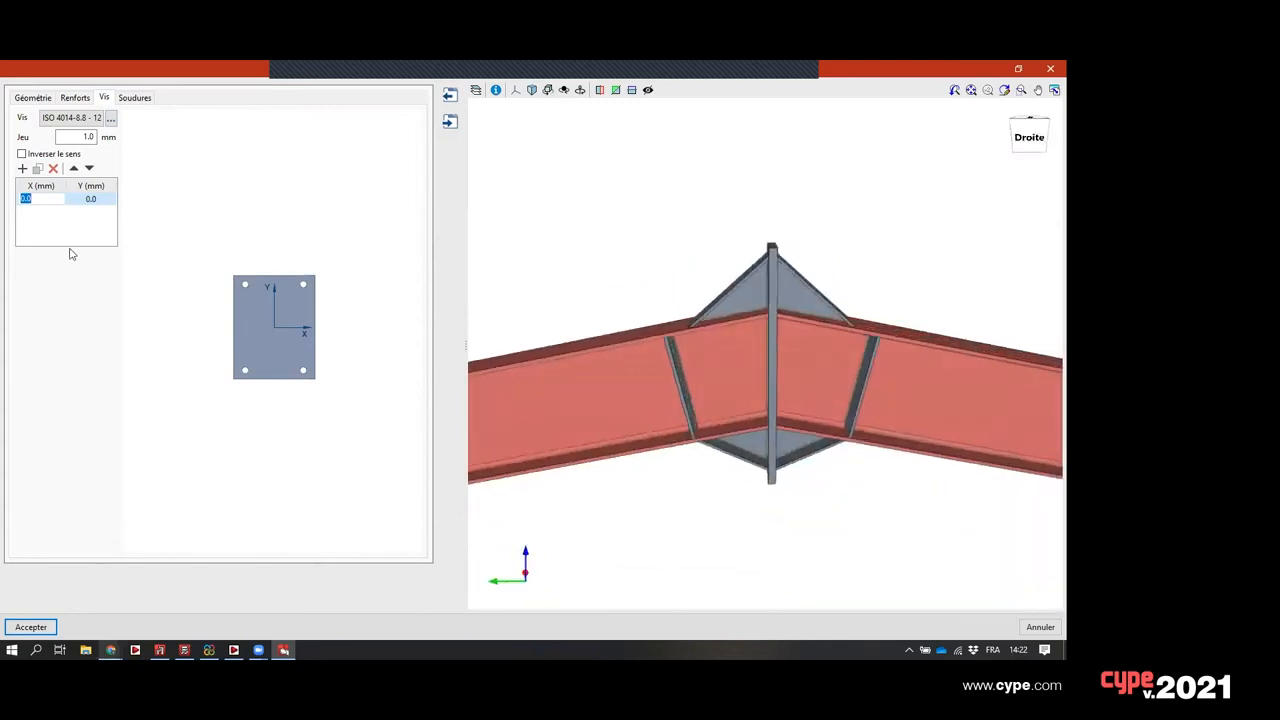
text(20)
key(Tab)
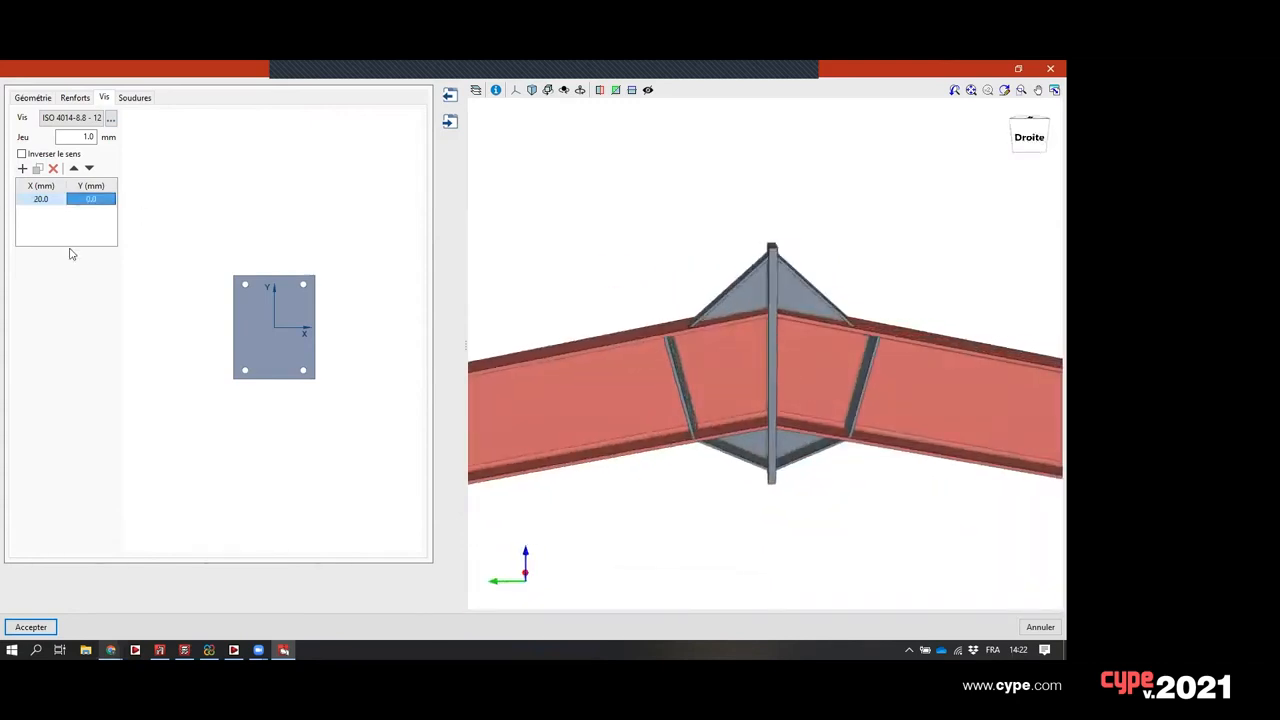
text(20)
key(Return)
middle_drag(797, 419, 788, 361)
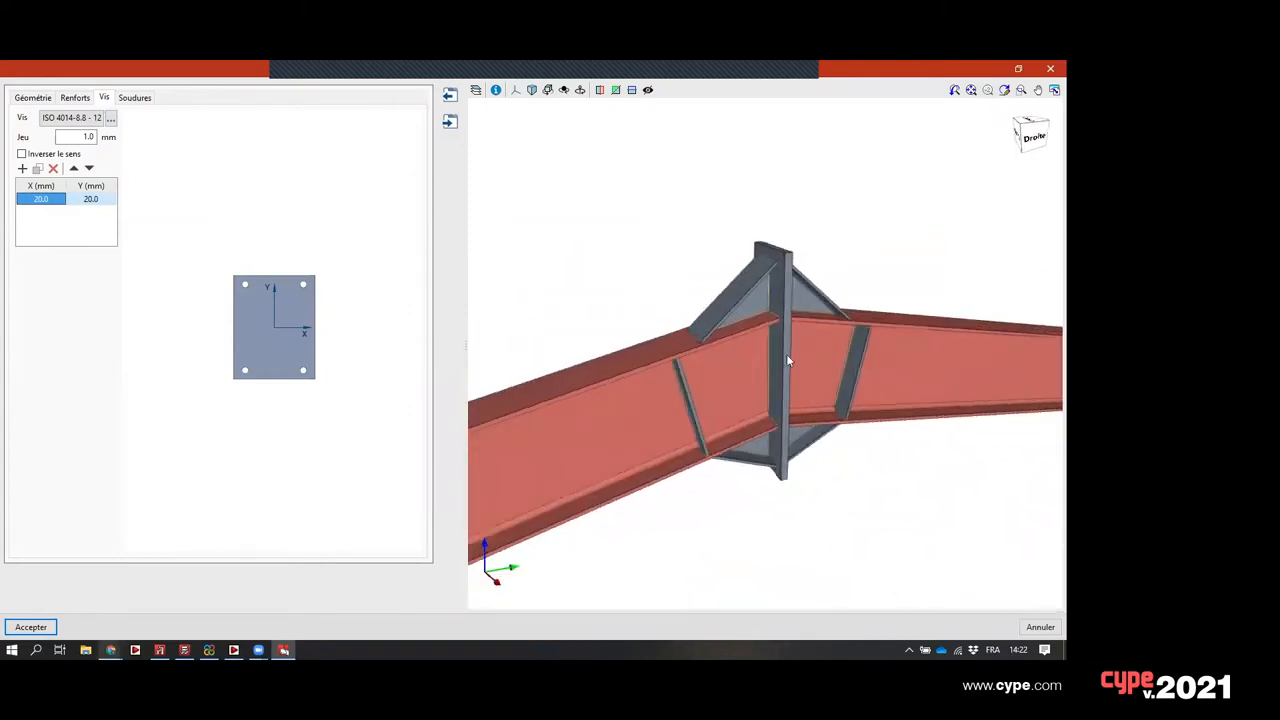
- Change the bolt position's coordinates to X 50 mm and Y 50 mm
click(41, 200)
text(50)
key(Tab)
text(50)
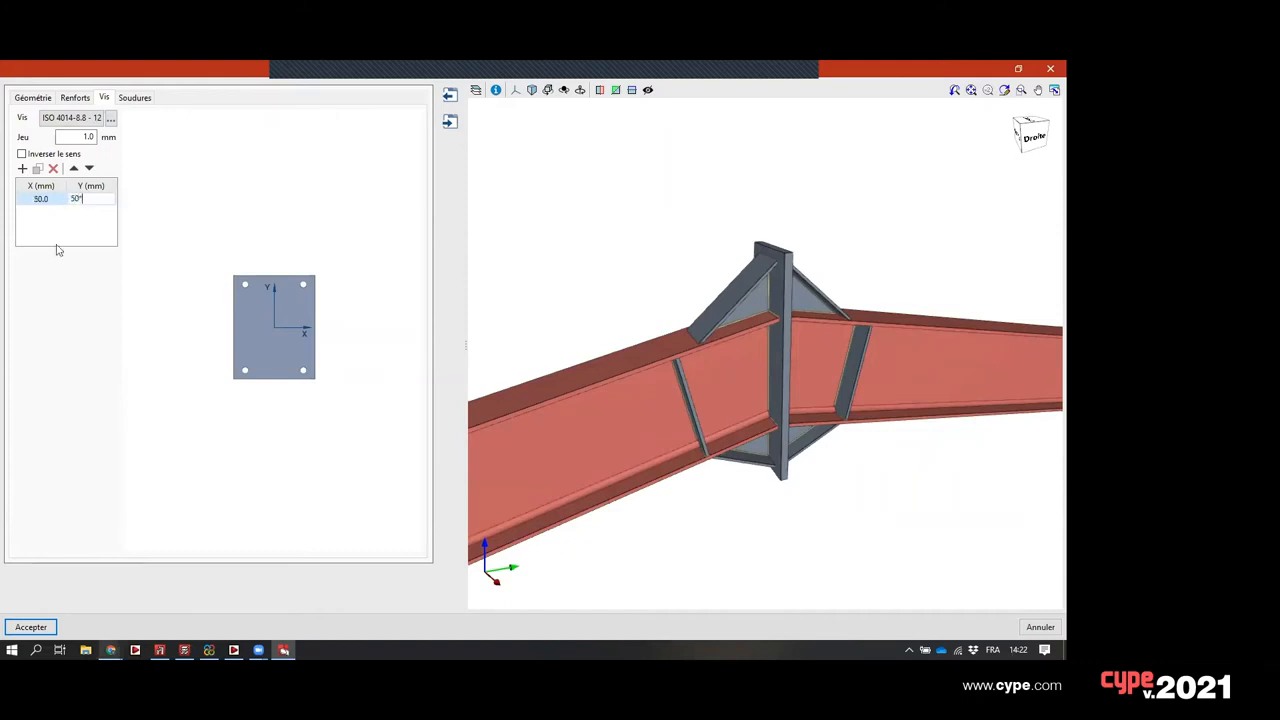
key(Return)
middle_drag(650, 390, 880, 376)
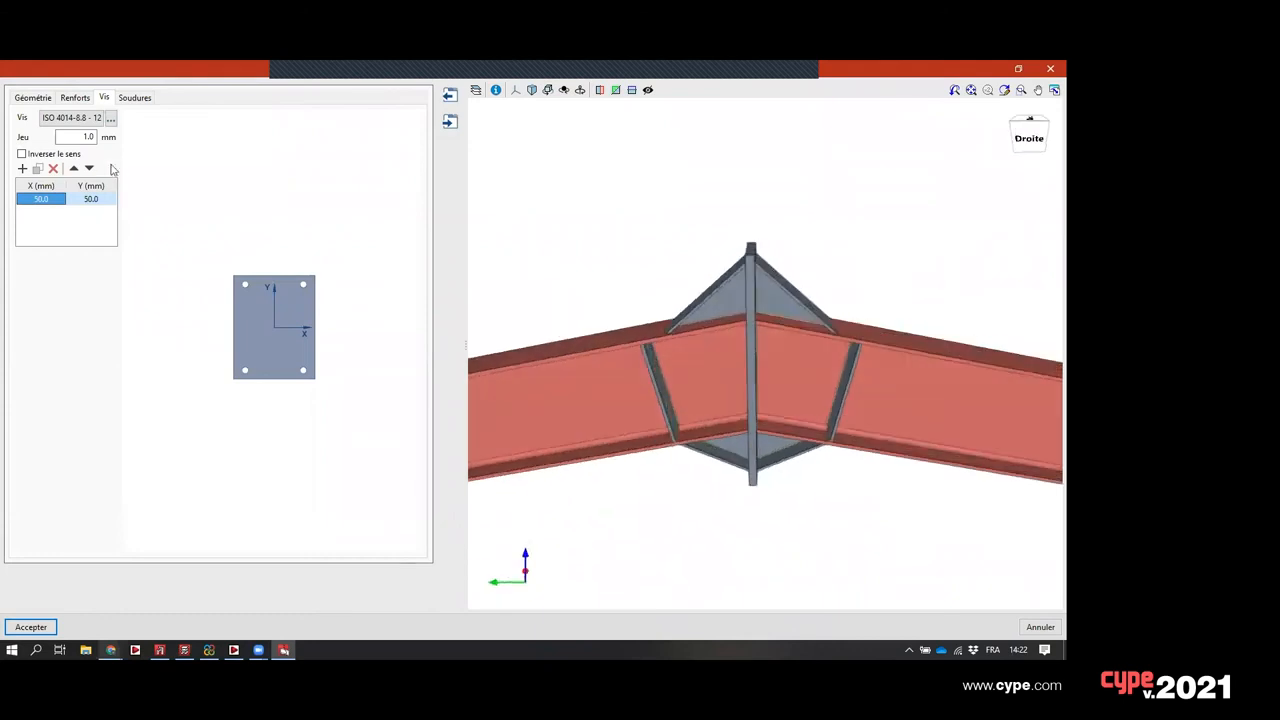
- Set the bolt clearance (Jeu) to 20 mm
click(82, 136)
click(146, 154)
middle_drag(586, 278, 700, 285)
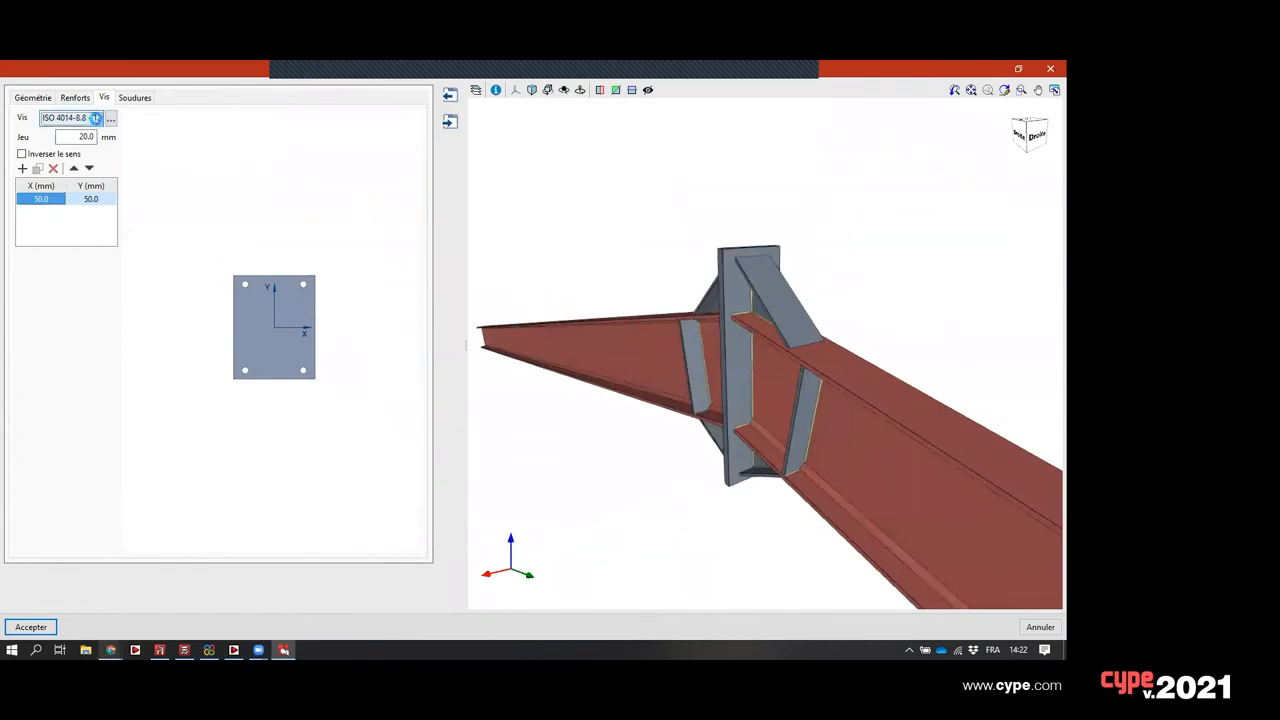
- Review the bolt, nut and washer definition of the ISO 4014-8.8 diameter 12 bolts
click(110, 118)
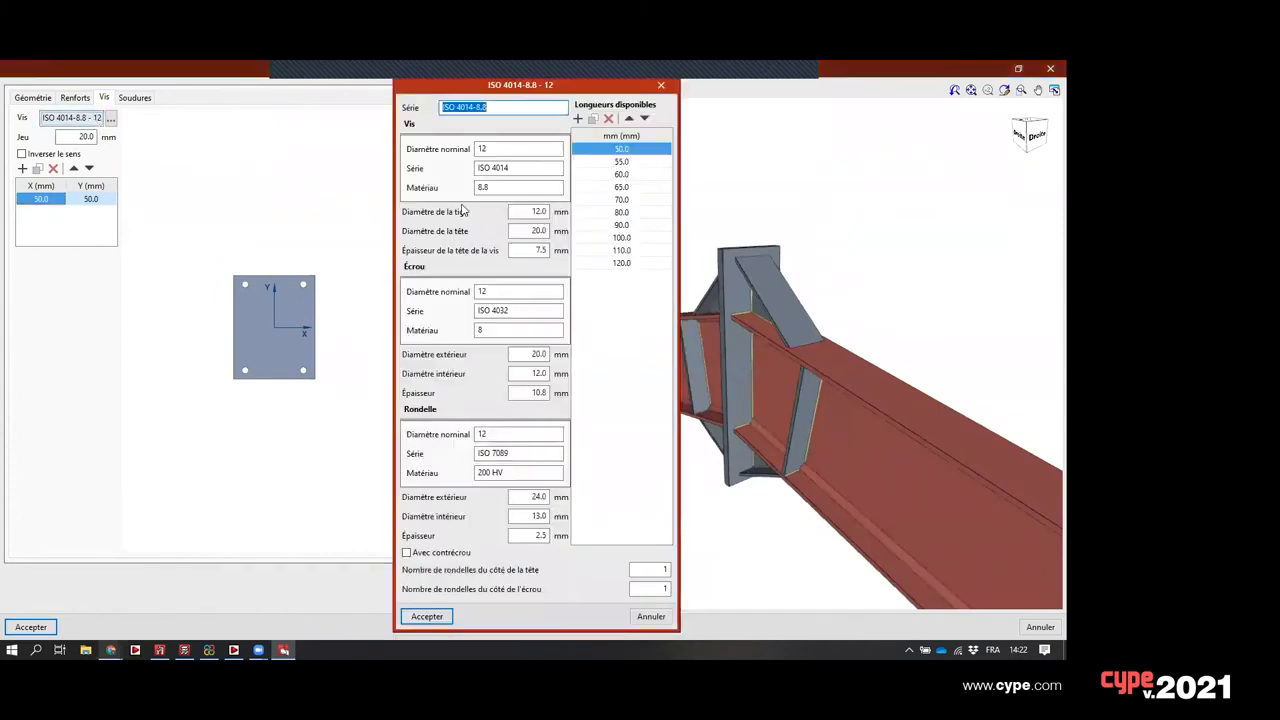
click(617, 187)
click(427, 616)
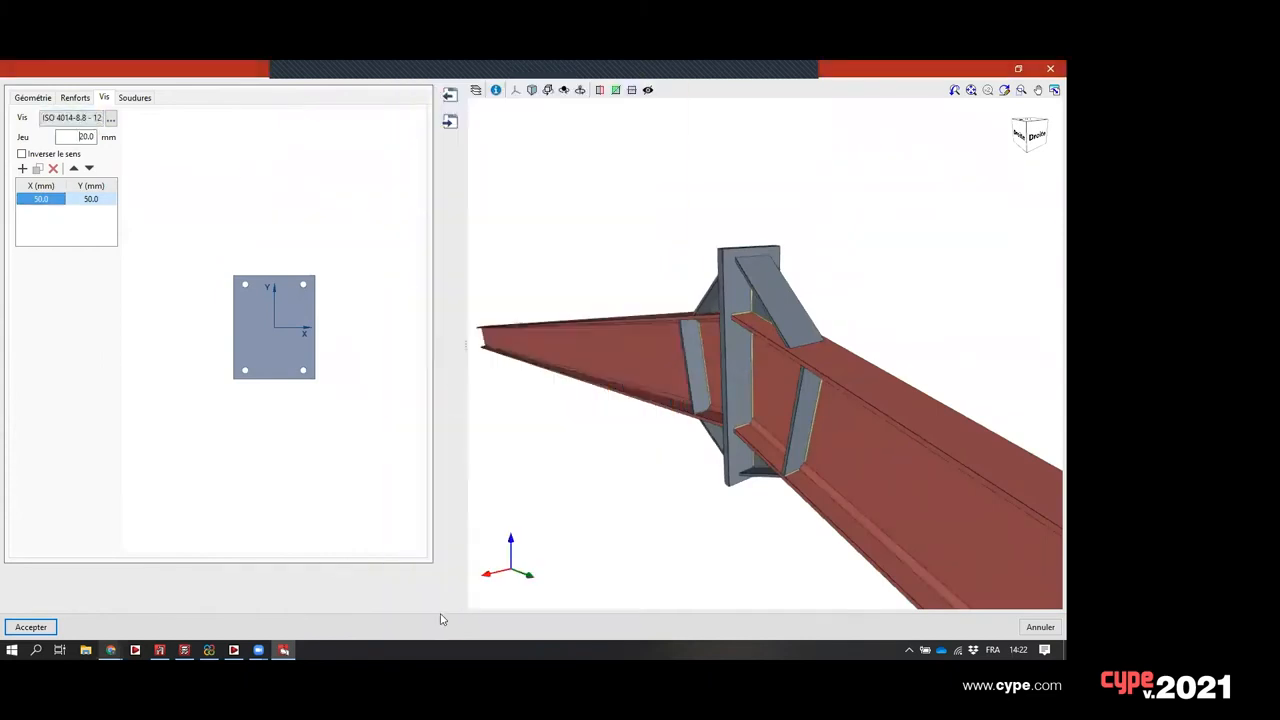
- Change the front plate's bolt position to X 150 mm and Y 150 mm
click(48, 200)
key(Tab)
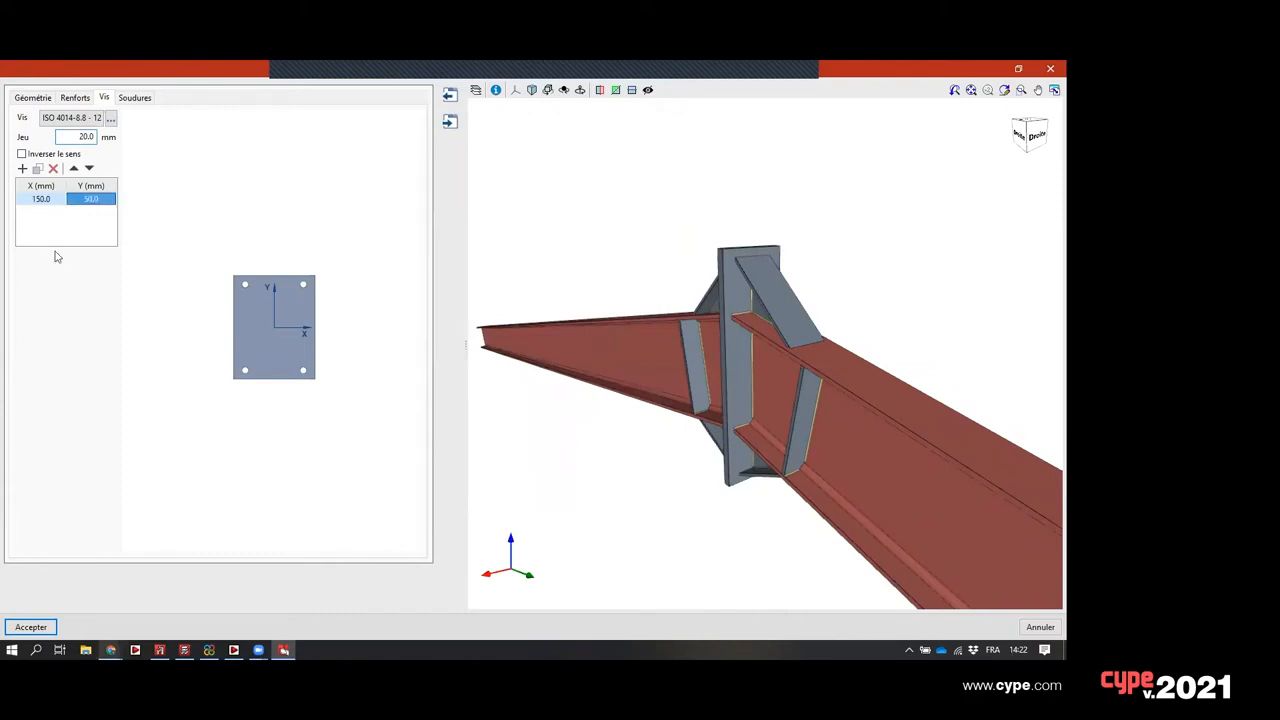
text(150)
key(Tab)
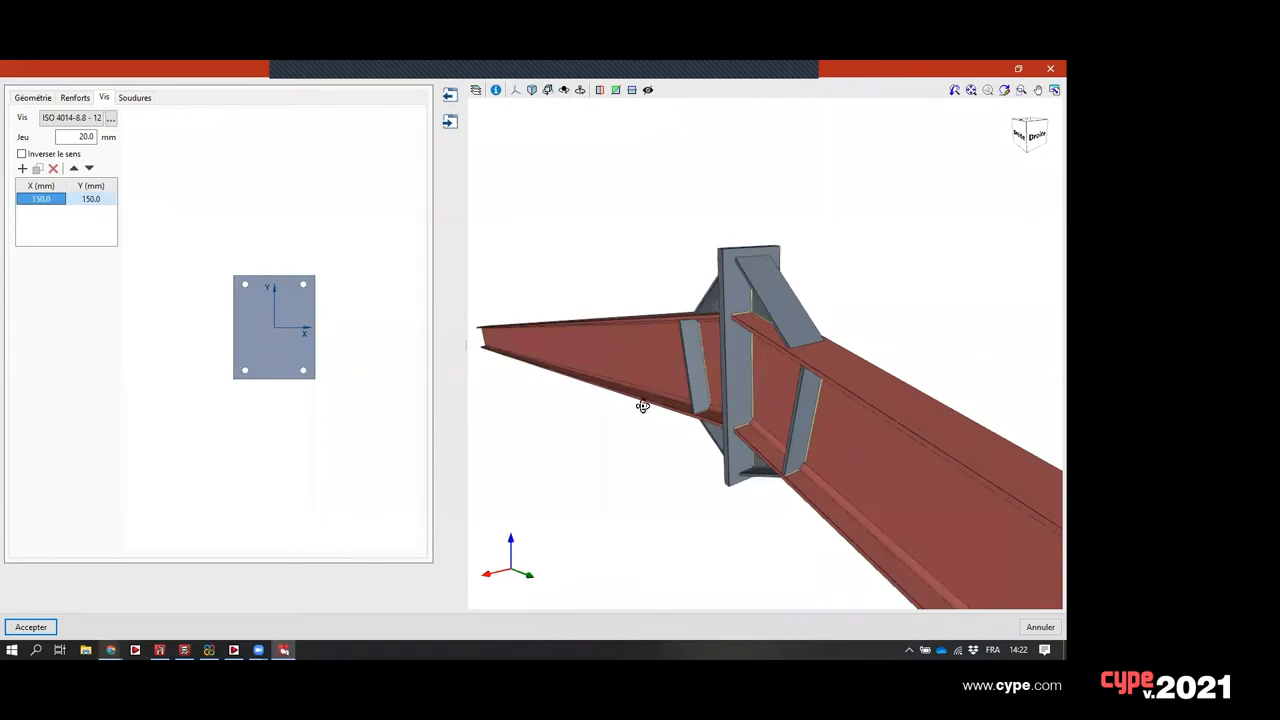
mouse_move(642, 406)
middle_down()
mouse_move(900, 380)
mouse_move(1017, 423)
mouse_move(1000, 415)
middle_up()
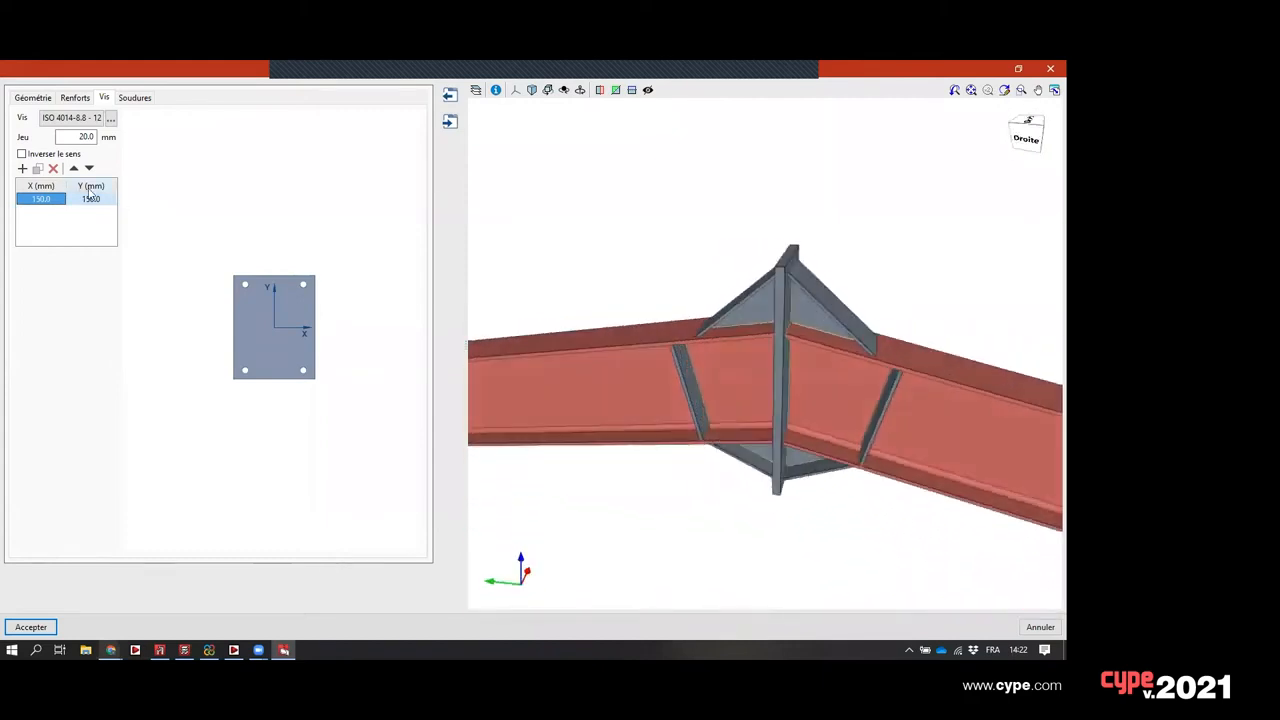
- Review the weld settings for both profiles and accept the ridge connection into the model
click(130, 100)
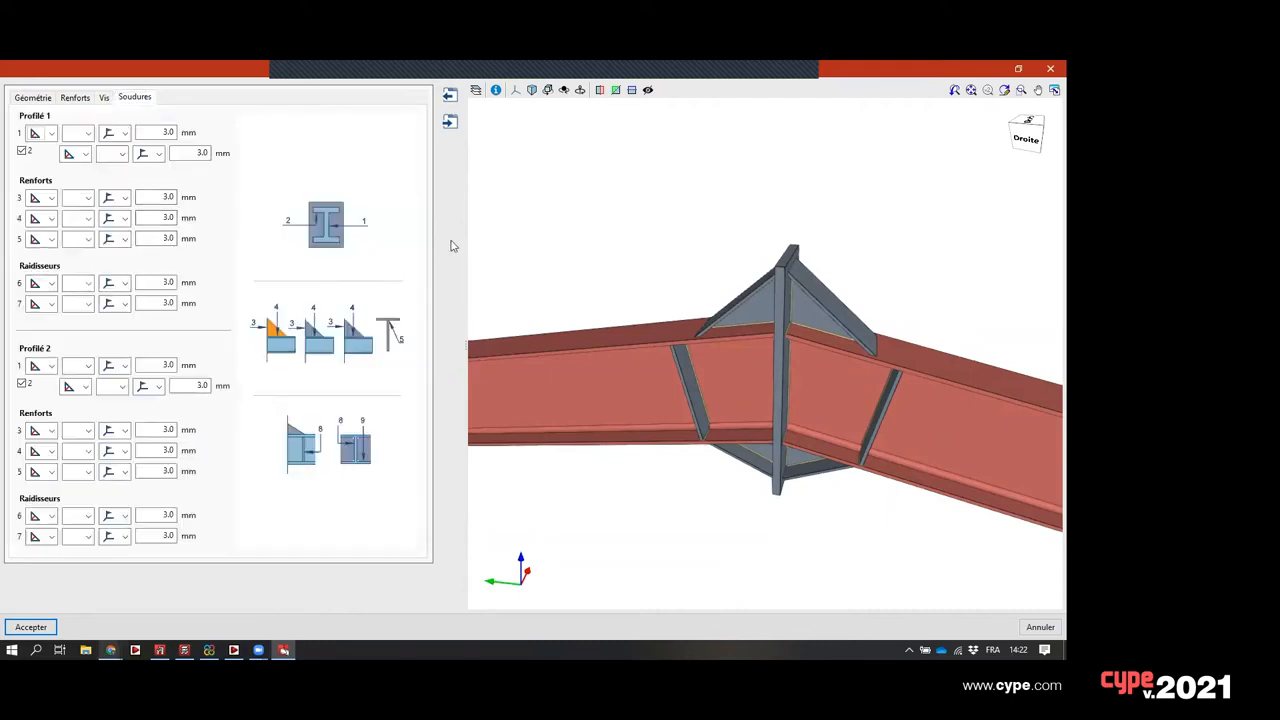
click(36, 626)
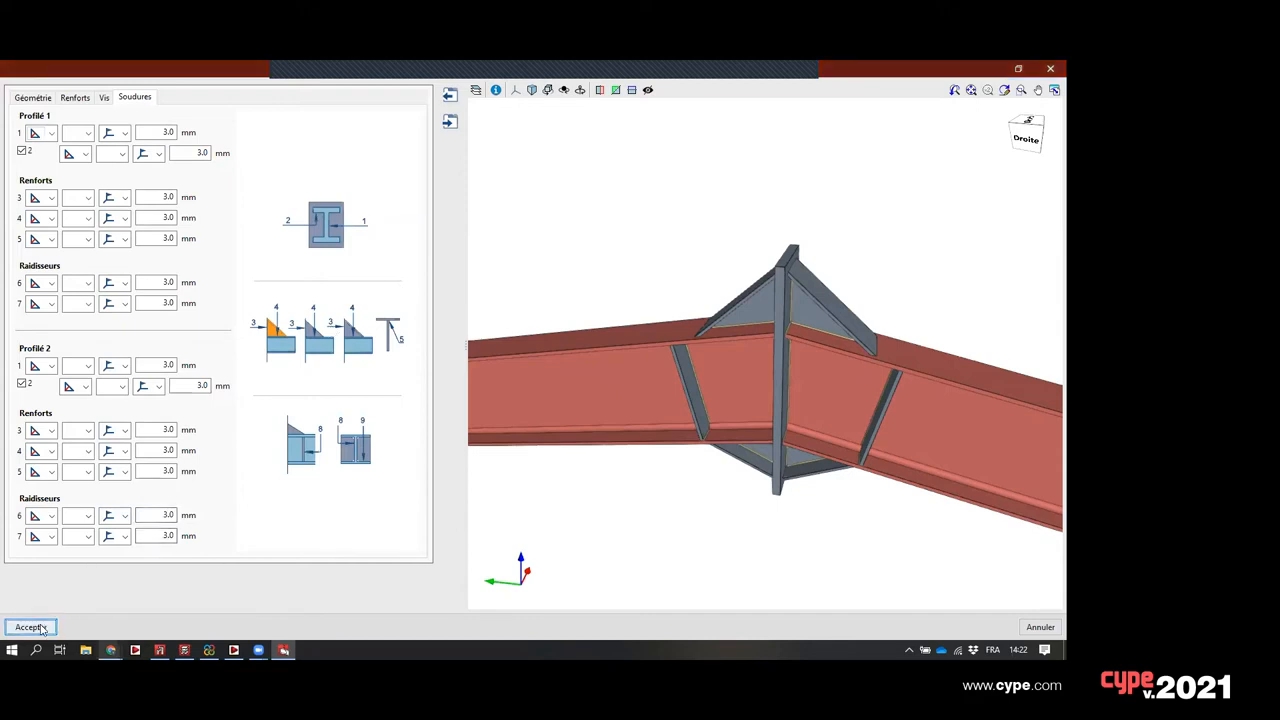
scroll(648, 313, up, 5)
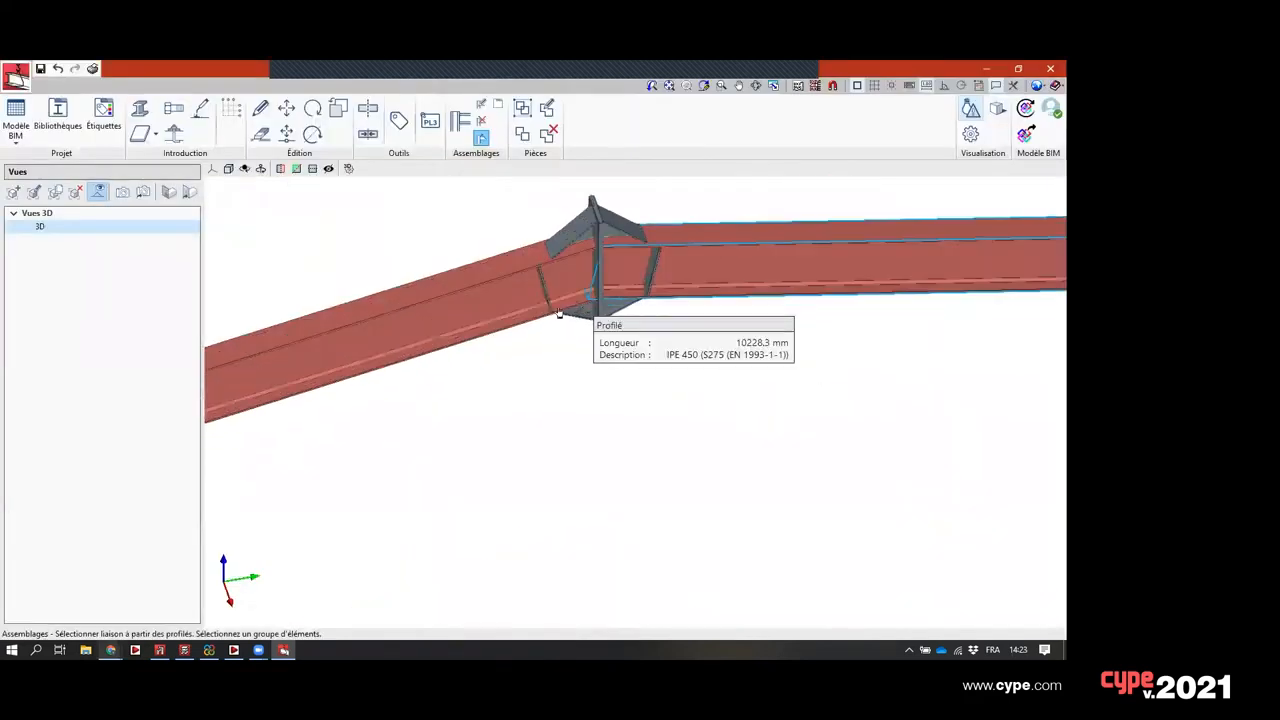
shift+middle_drag(599, 324, 626, 284)
scroll(626, 284, down, 5)
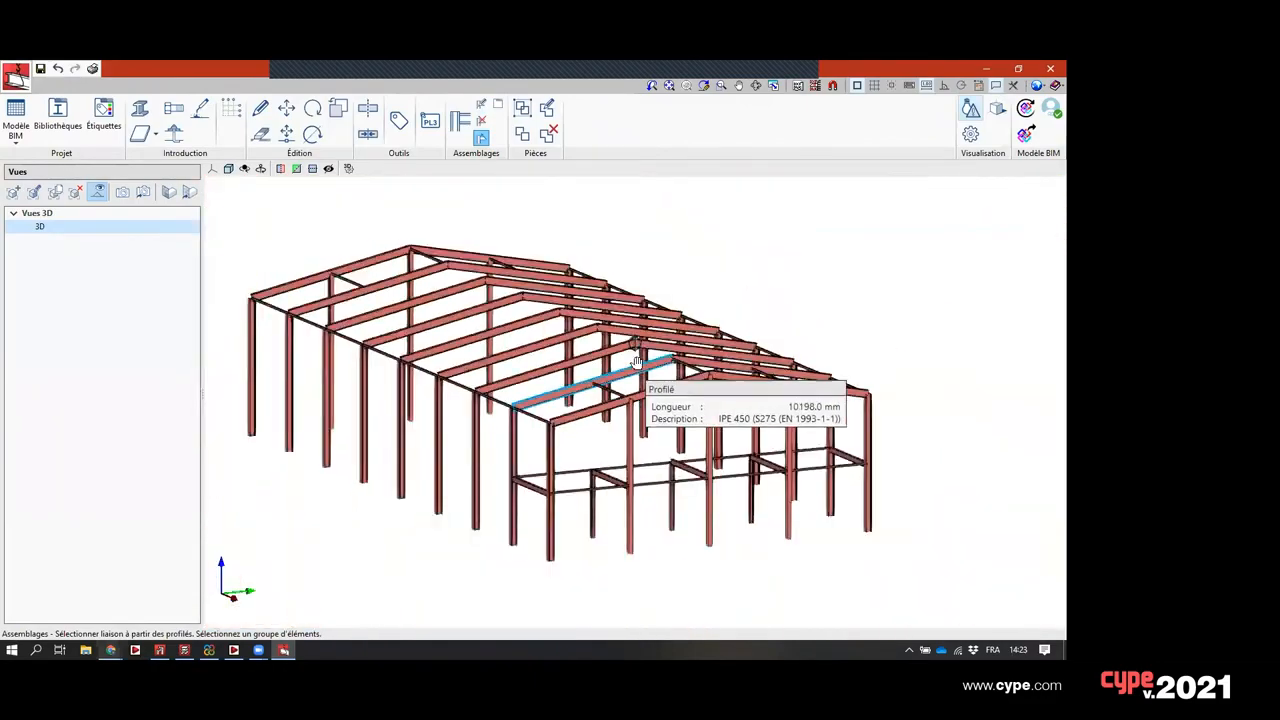
- Divide the mid-height horizontal beam between two hangar columns at an entered distance near its column end
scroll(640, 330, up, 1)
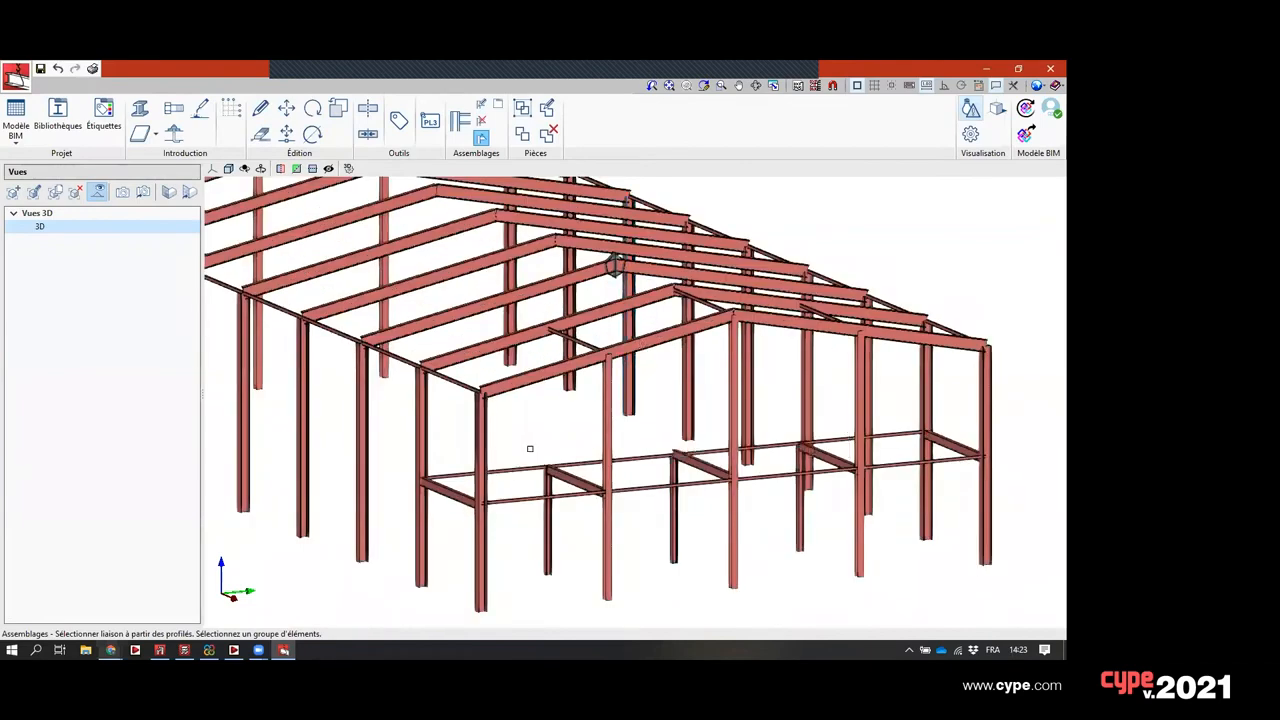
scroll(529, 449, up, 3)
middle_drag(519, 418, 517, 414)
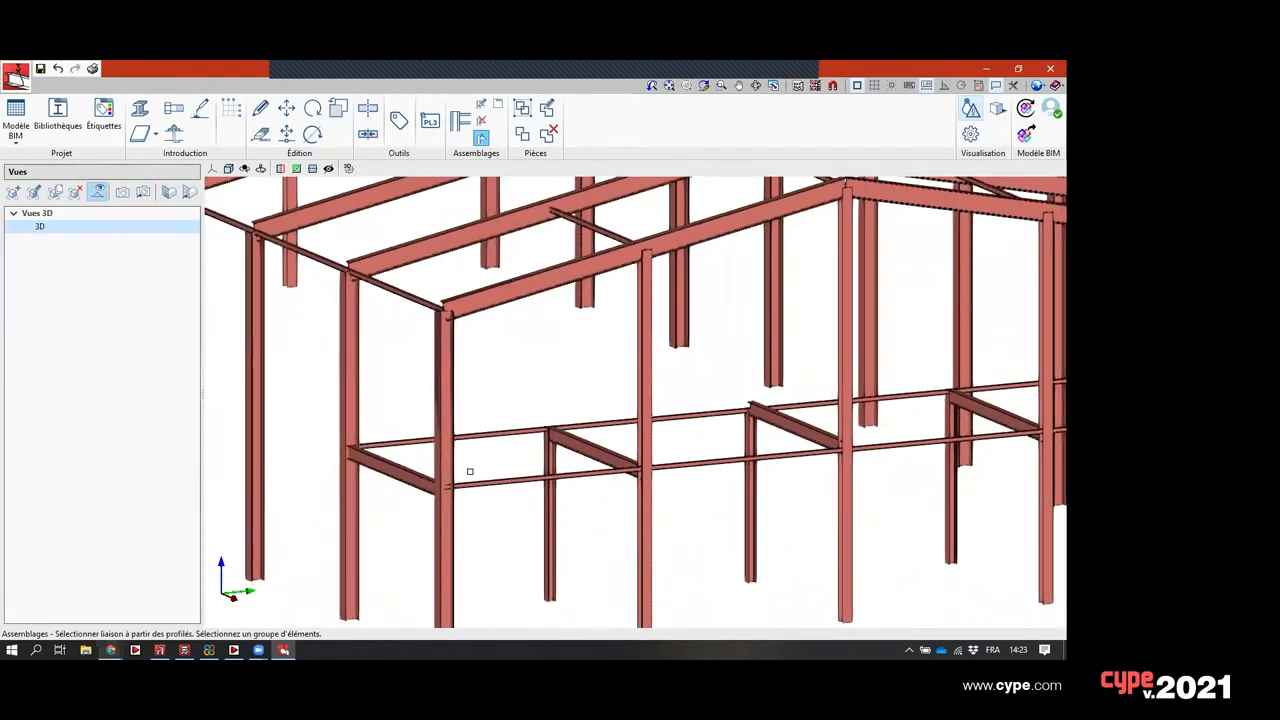
middle_click(414, 474)
middle_click(414, 474)
scroll(572, 510, up, 6)
middle_drag(674, 527, 513, 411)
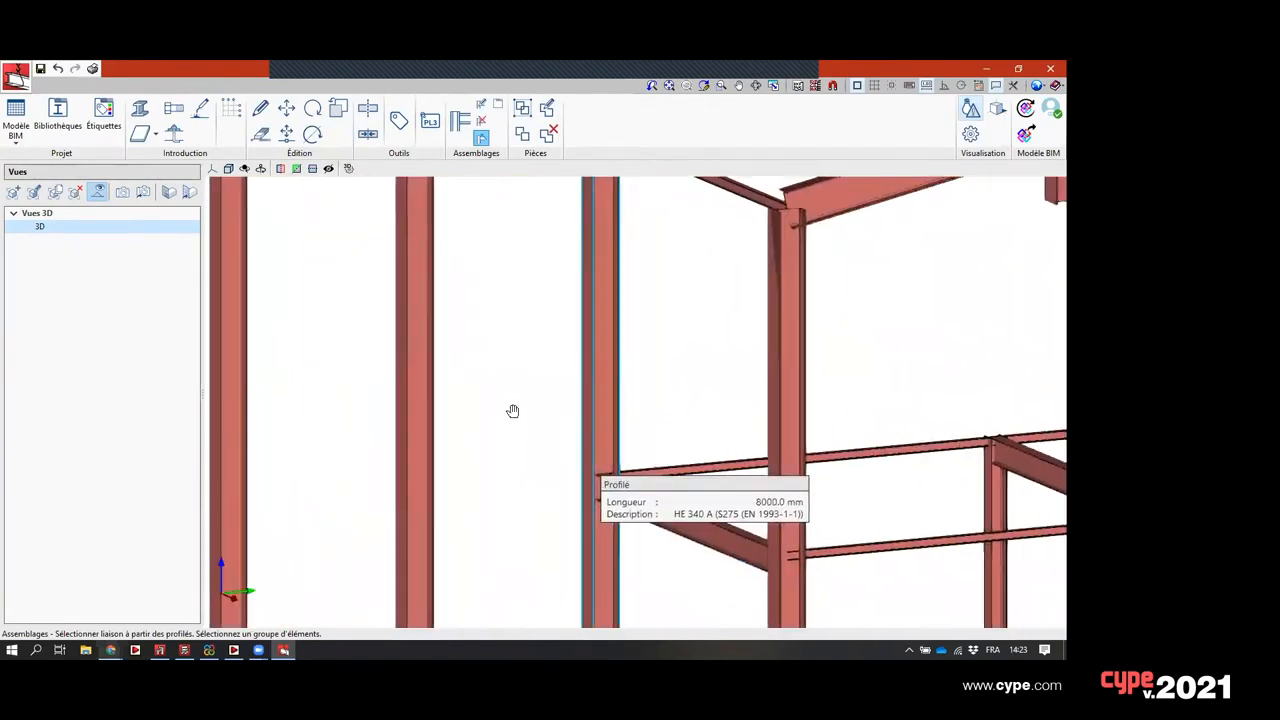
scroll(588, 548, down, 3)
shift+middle_drag(535, 532, 586, 540)
scroll(586, 540, up, 3)
middle_drag(660, 461, 317, 397)
click(366, 110)
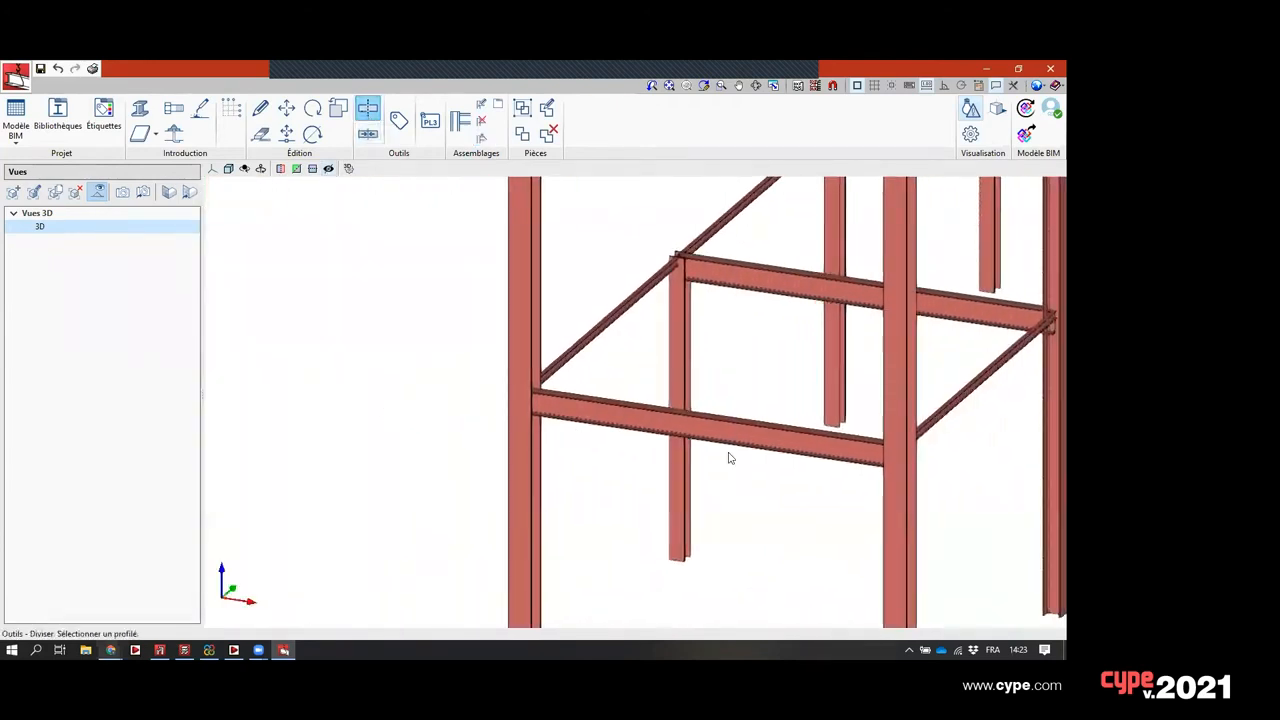
scroll(565, 405, up, 4)
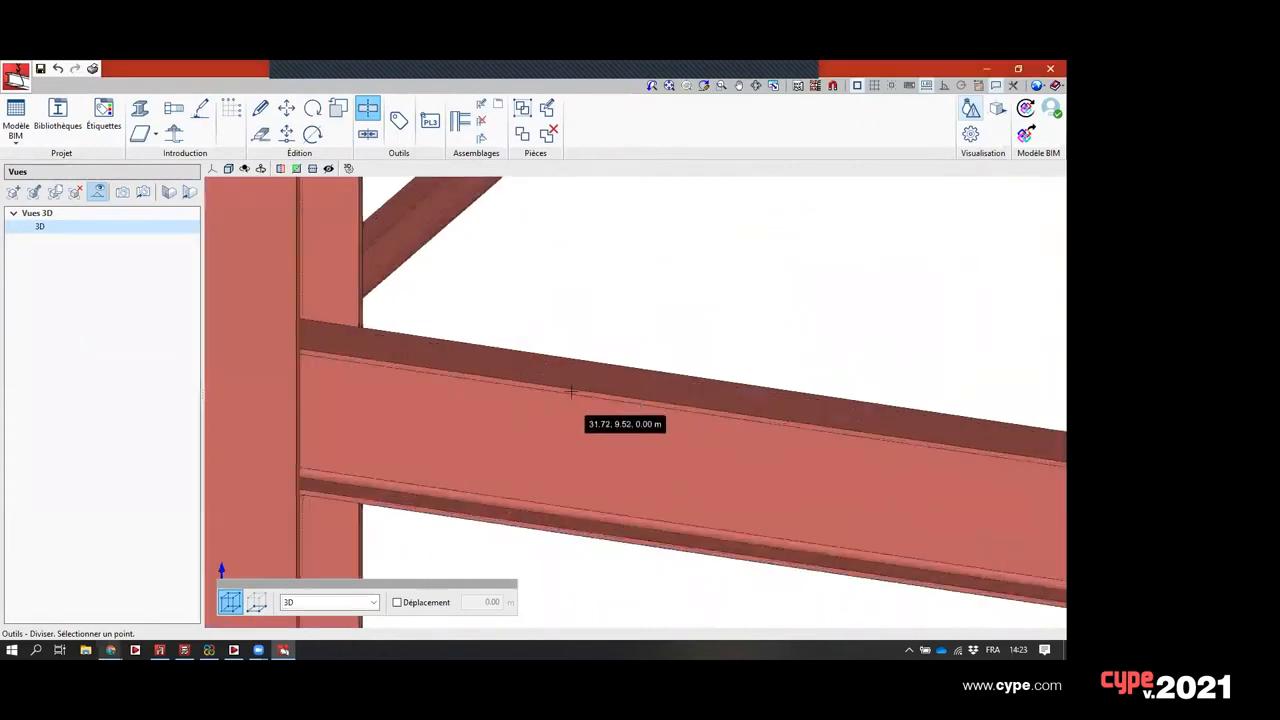
scroll(552, 390, down, 2)
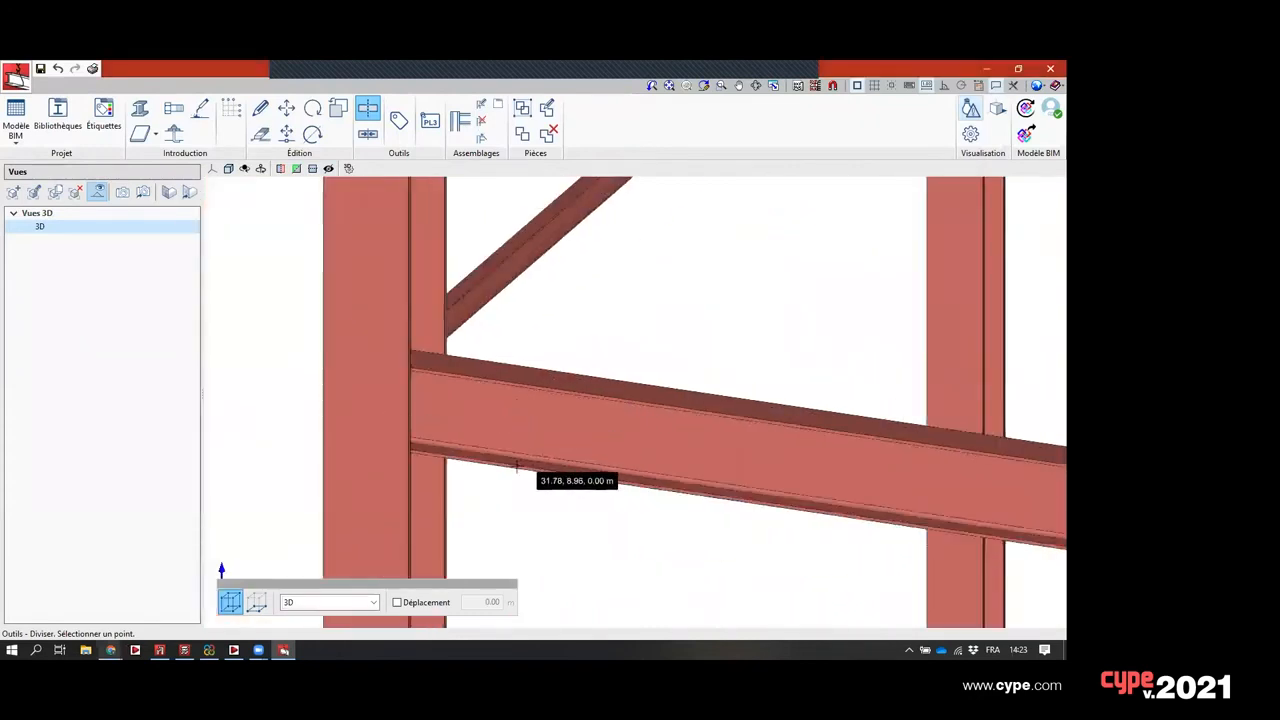
scroll(546, 390, up, 1)
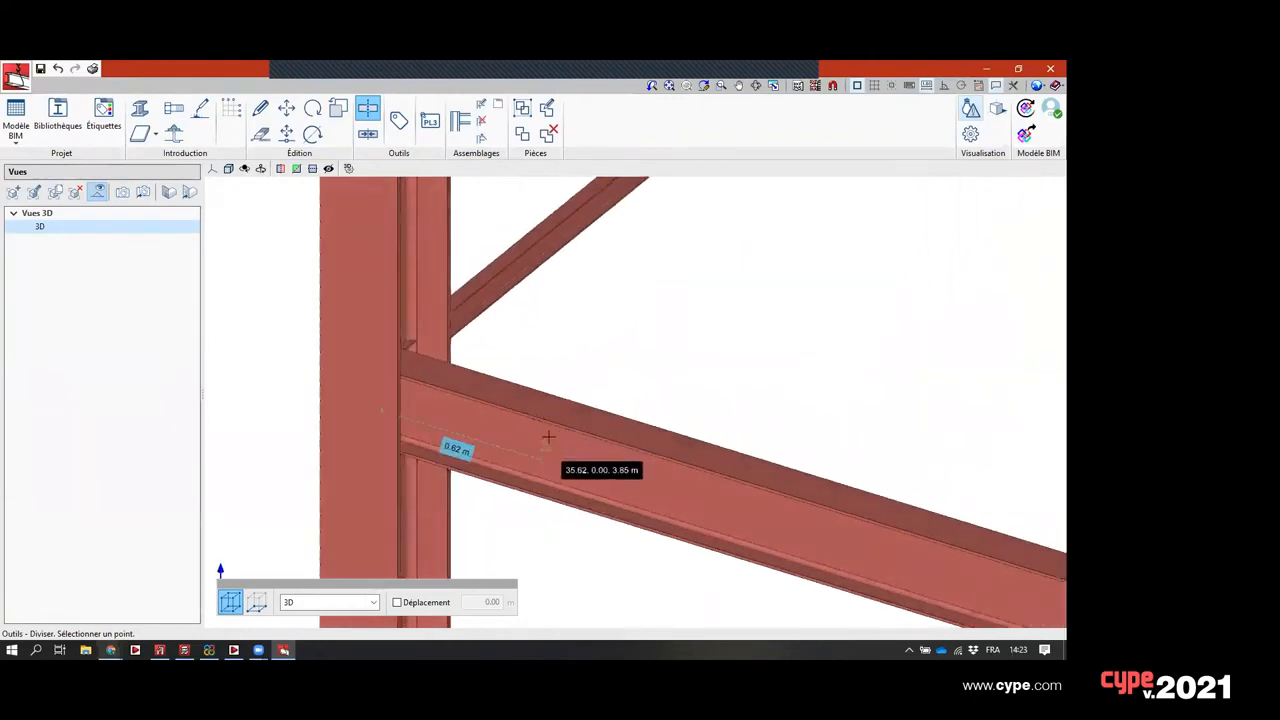
click(550, 446)
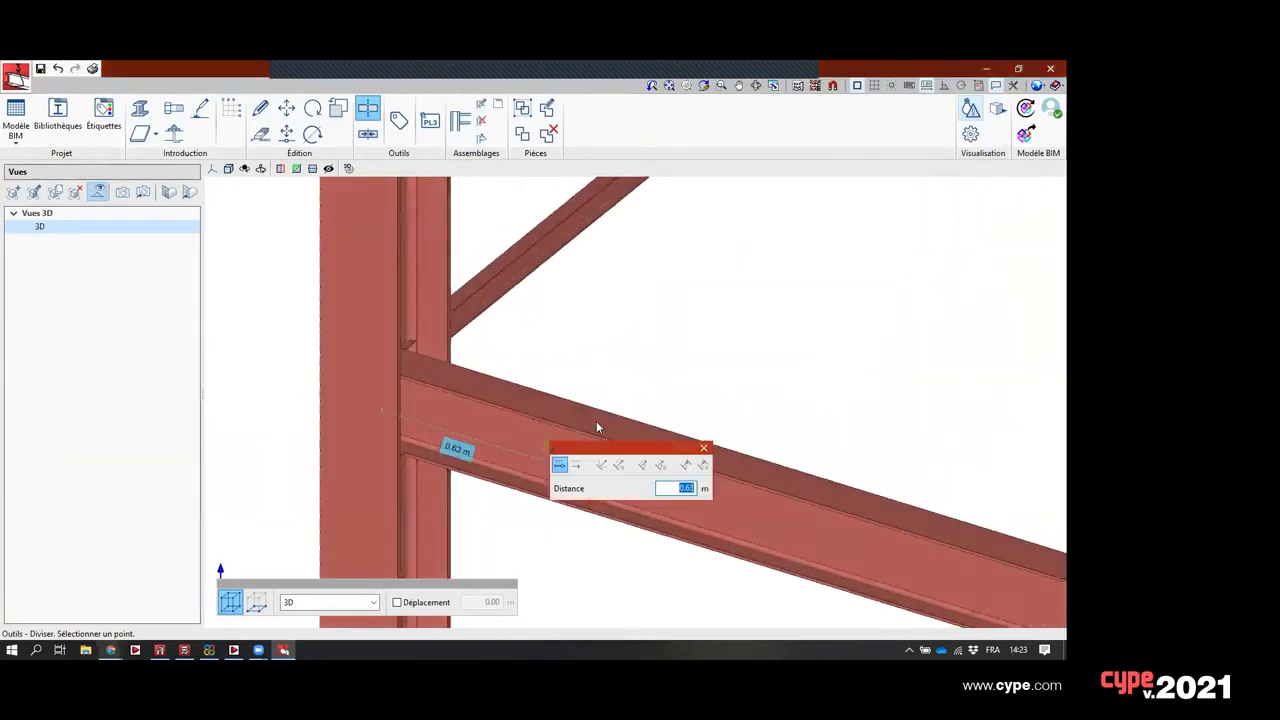
text(1)
key(Return)
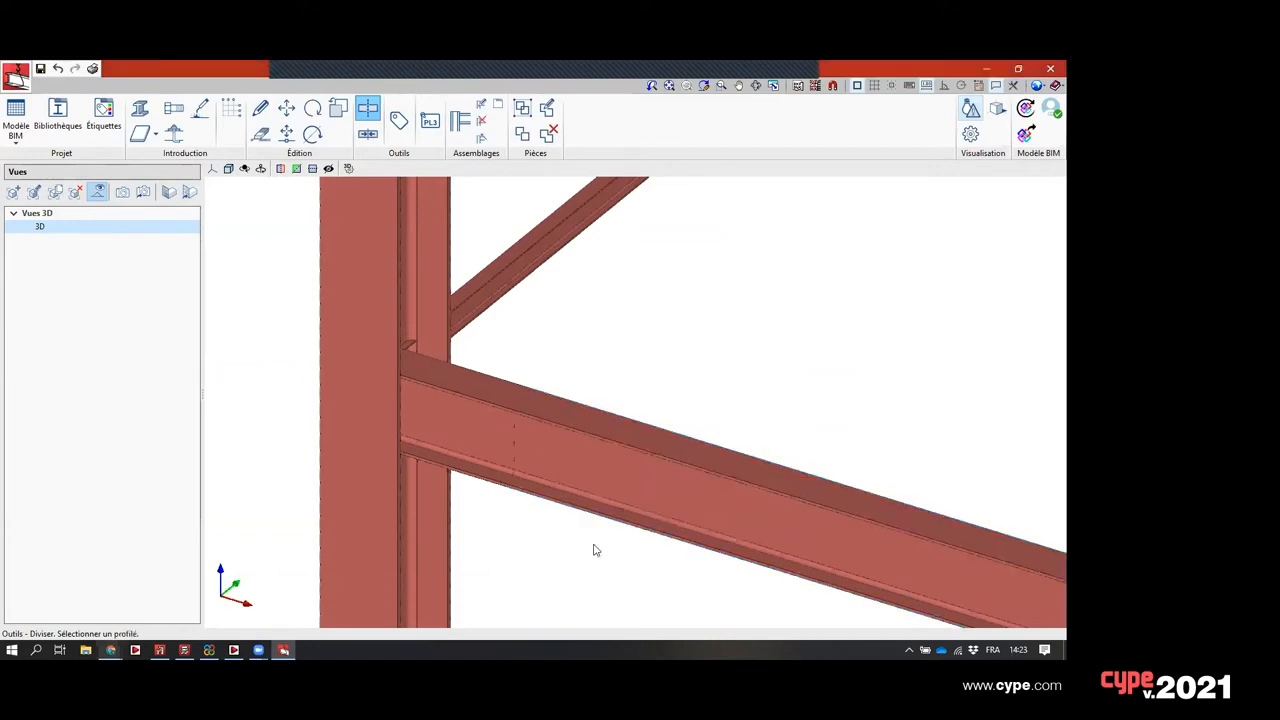
- Create a splice plate connection (Raccord via éclisse) between the two parts of the divided beam
scroll(597, 483, down, 1)
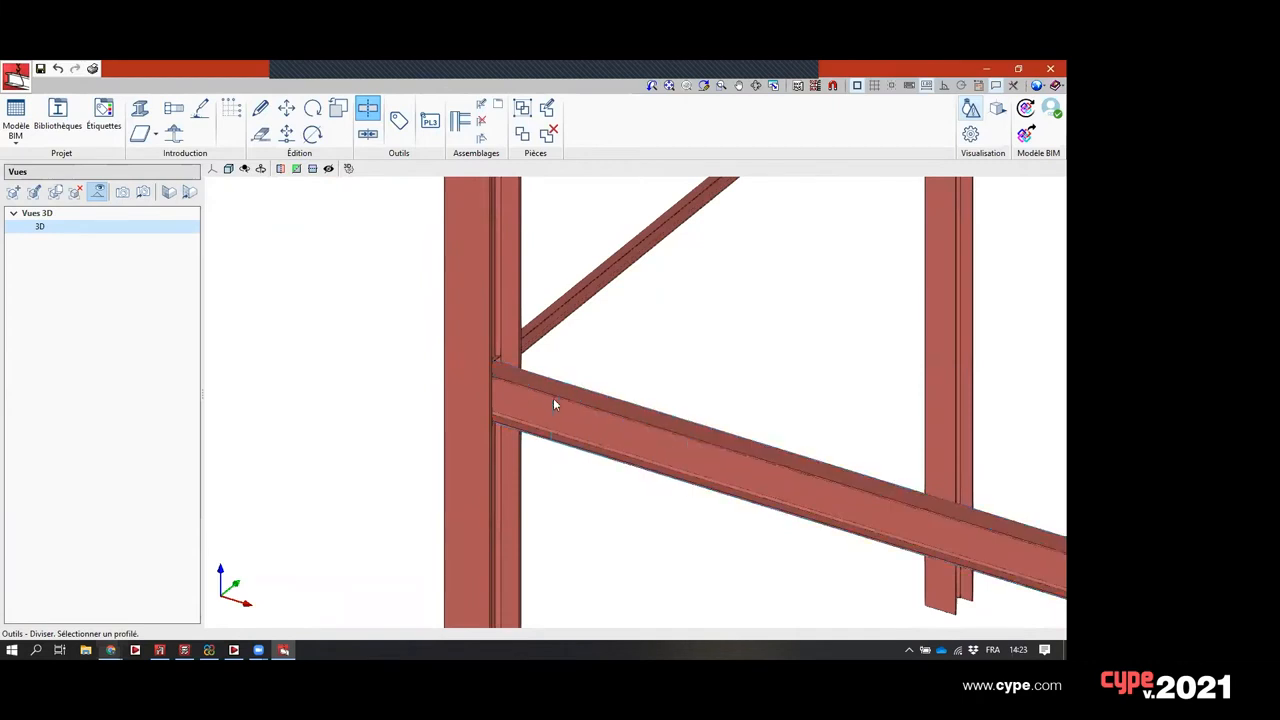
click(480, 141)
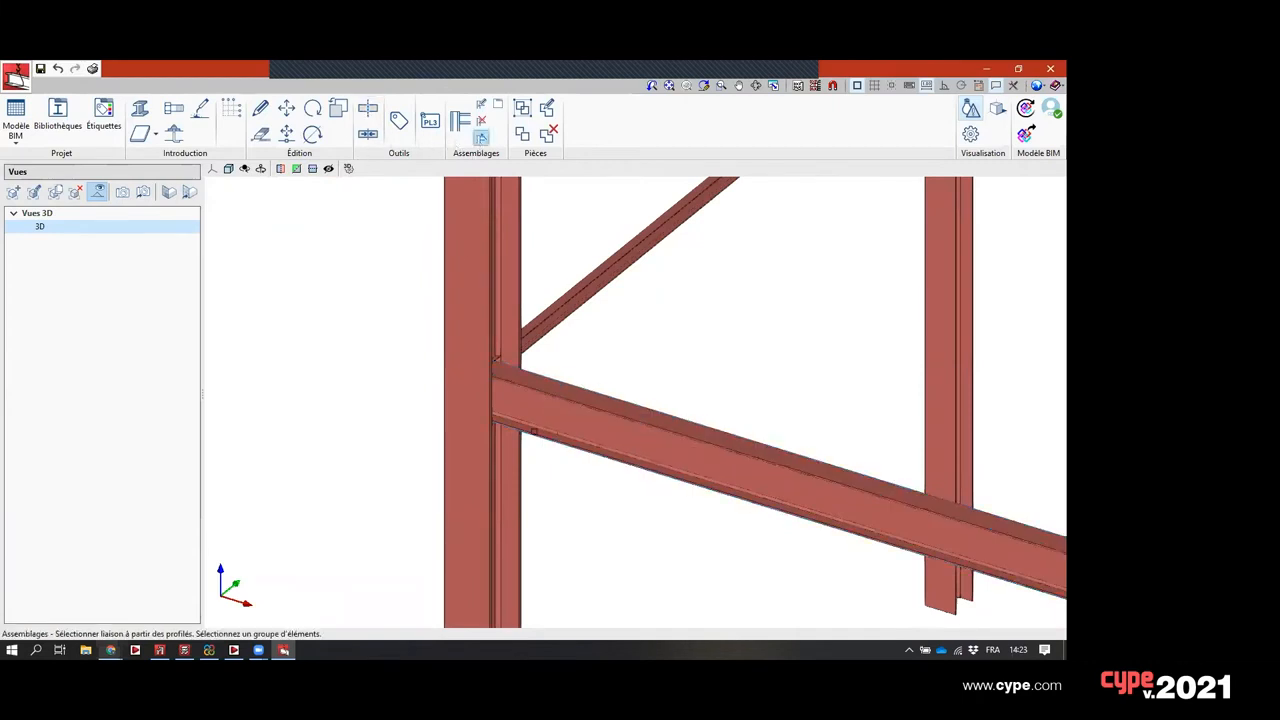
click(583, 426)
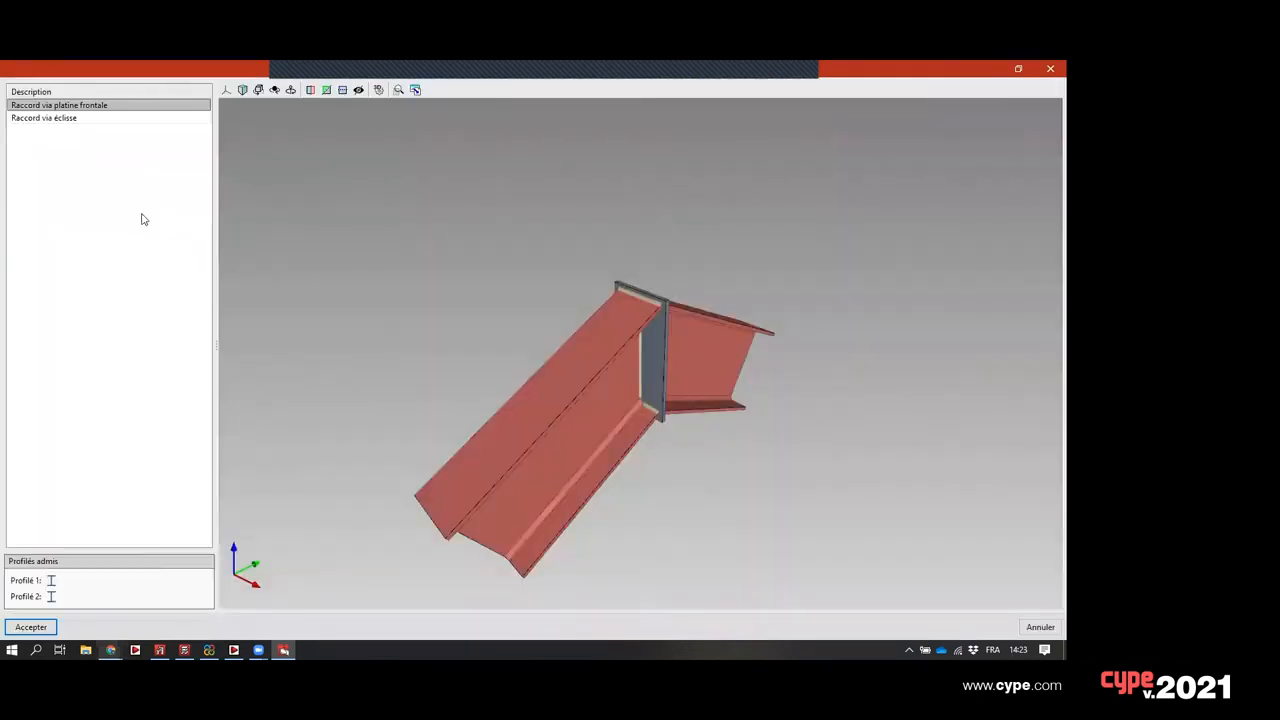
click(48, 118)
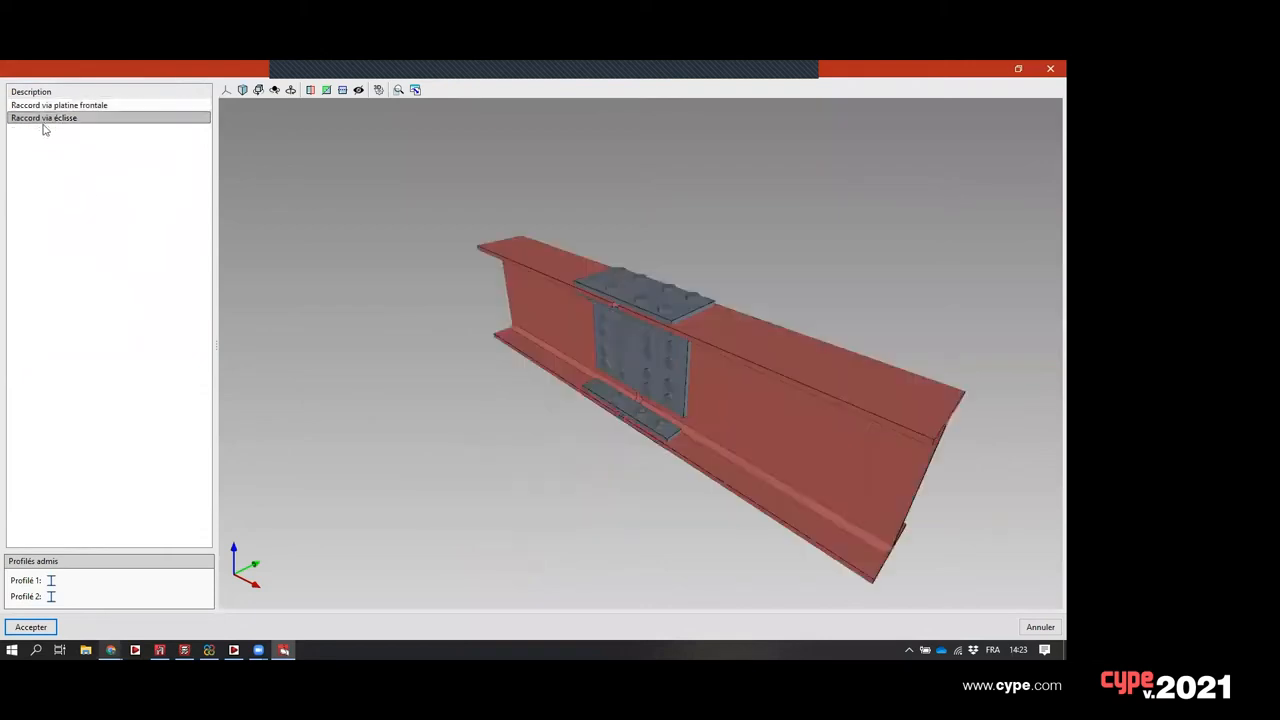
drag(684, 363, 780, 357)
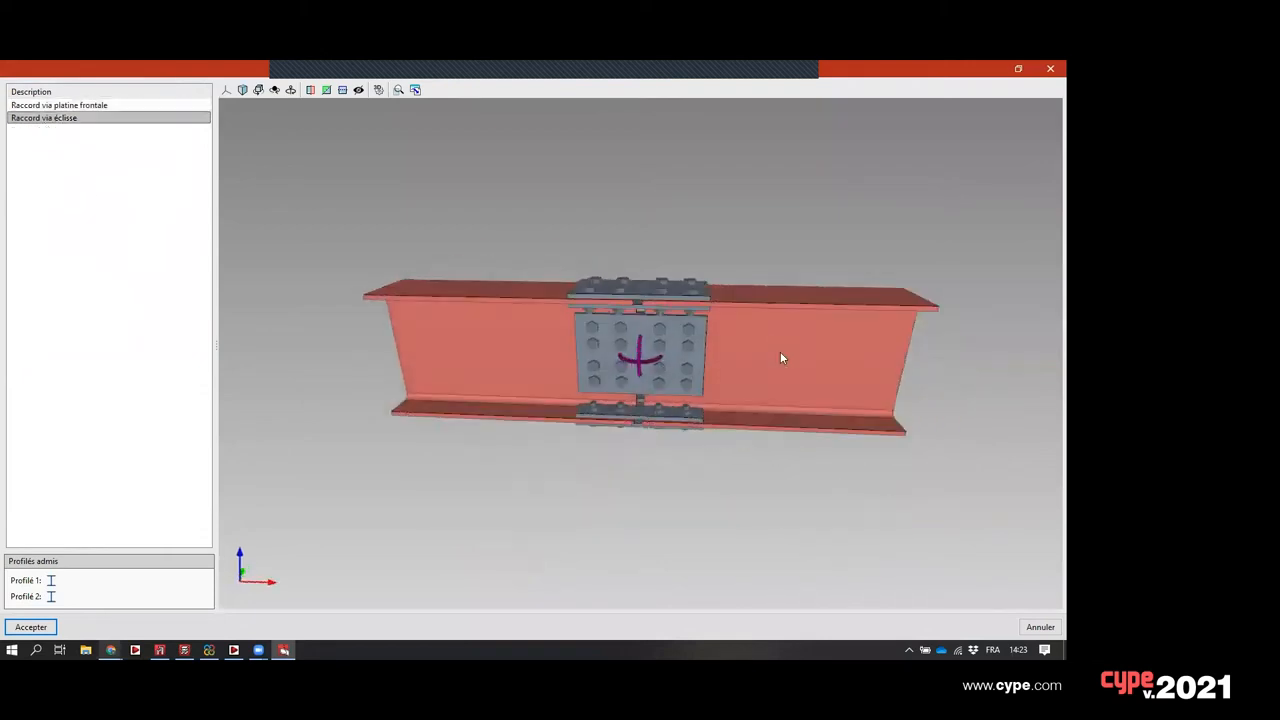
click(25, 632)
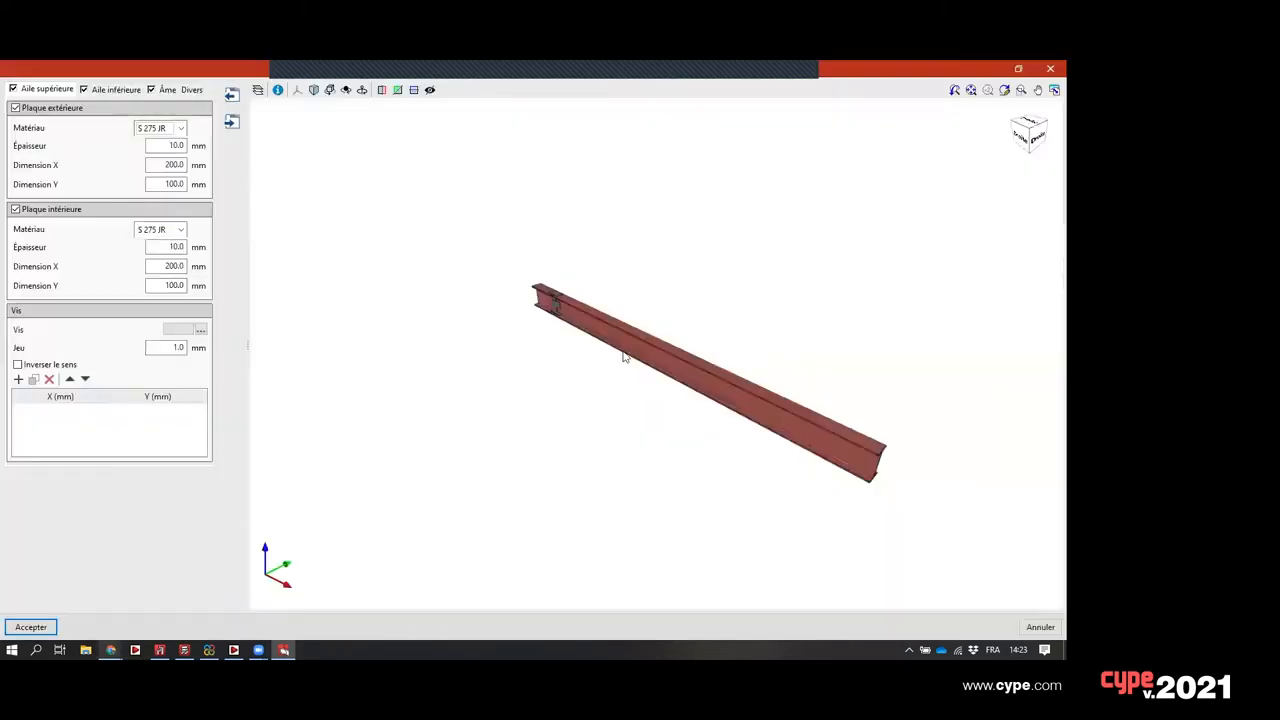
- Set the upper flange's outer splice plate to 20 mm thickness and 300 mm Dimension X
scroll(547, 311, up, 5)
middle_drag(600, 343, 675, 327)
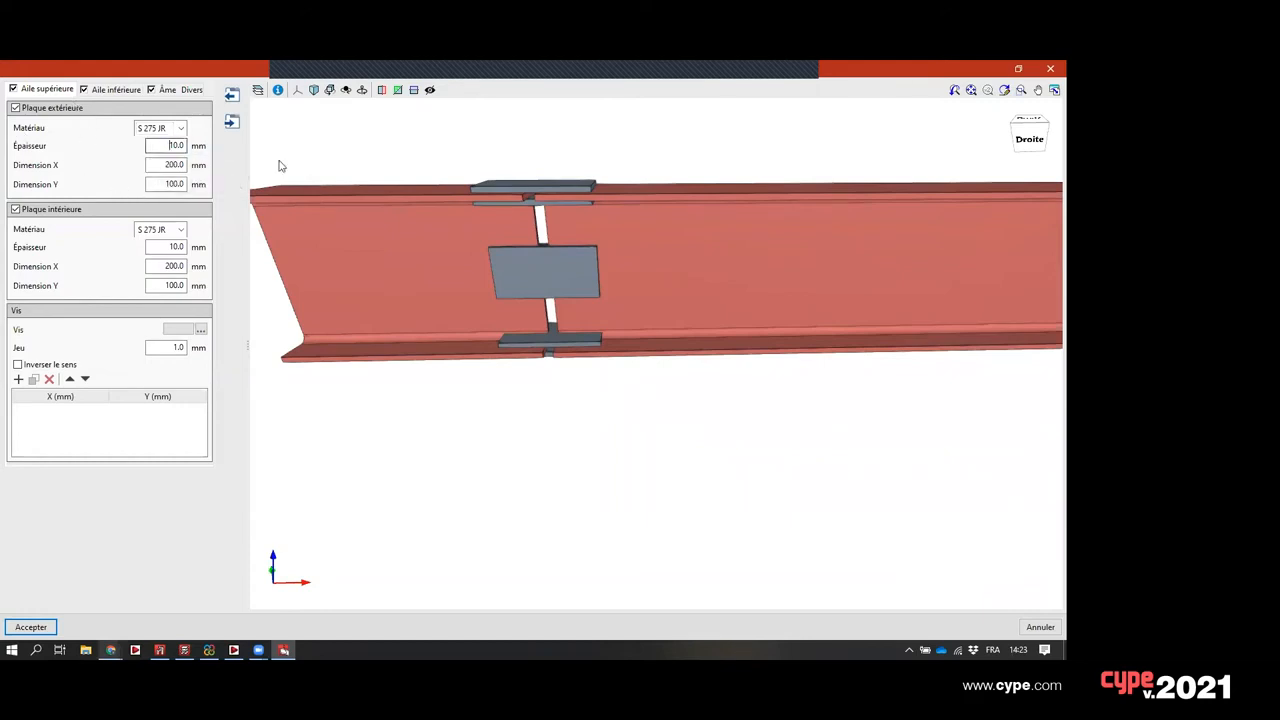
text(20)
key(Tab)
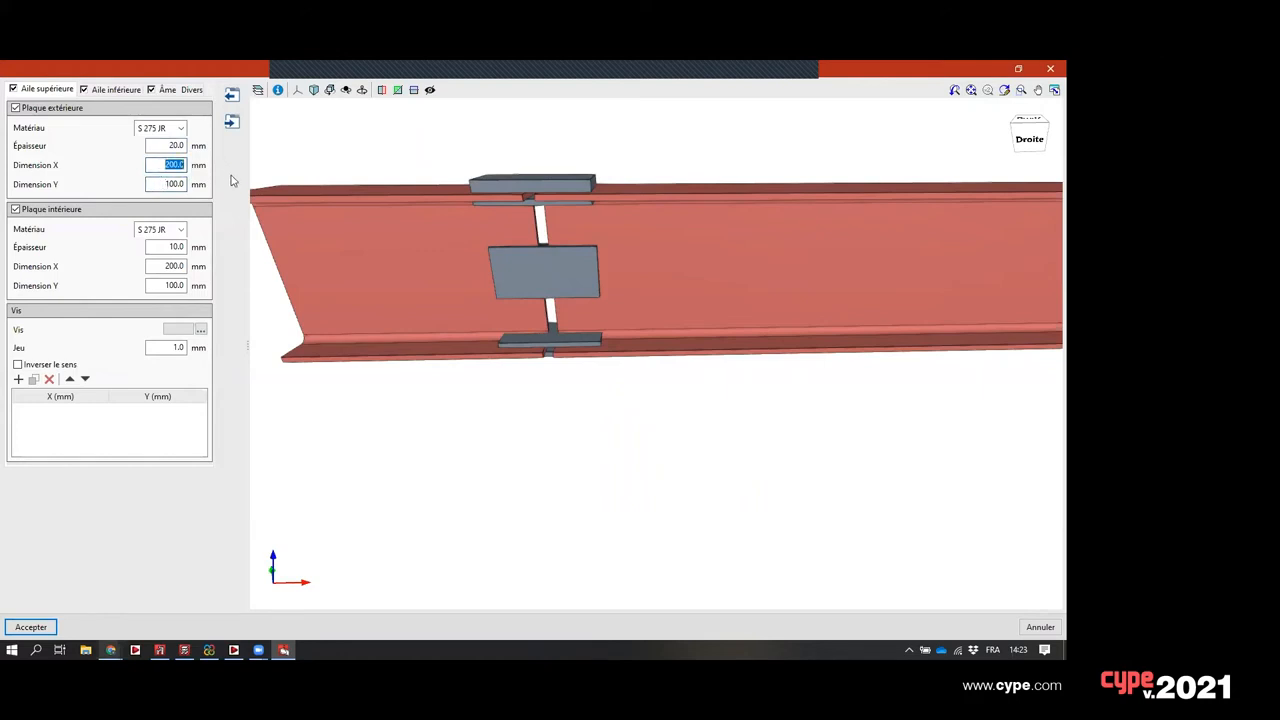
text(300)
key(Tab)
middle_drag(454, 180, 519, 190)
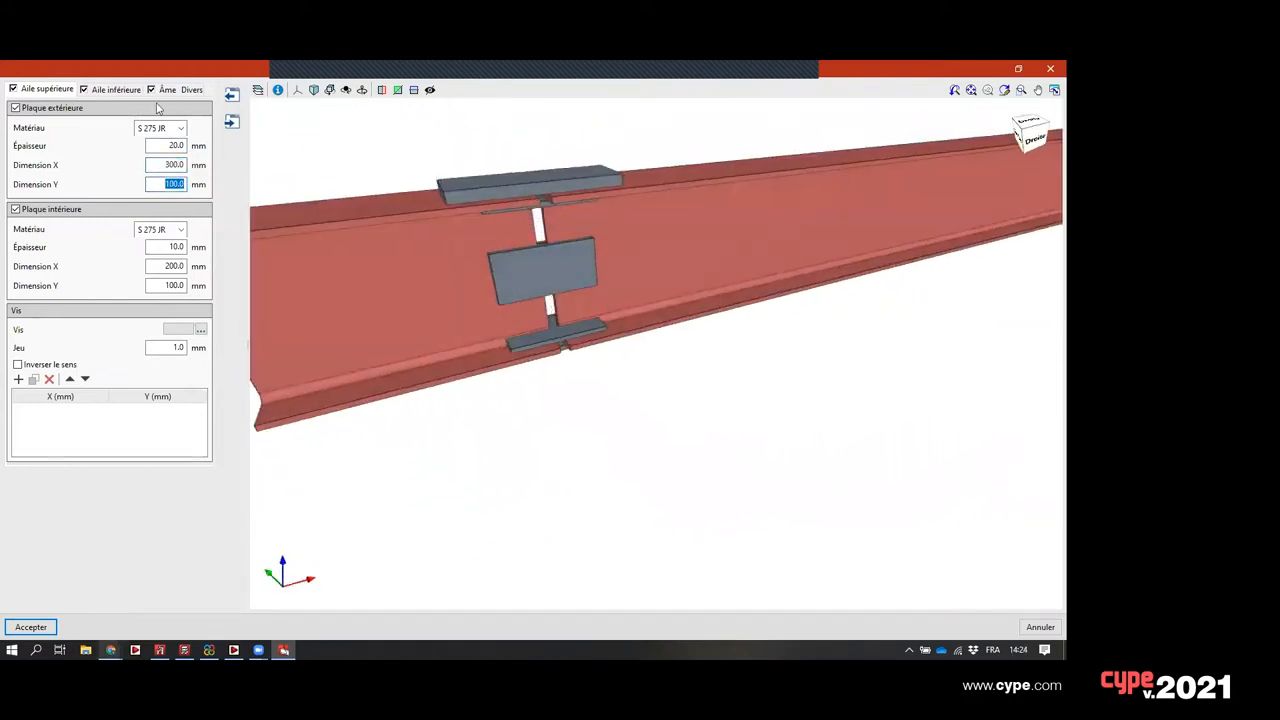
- Check the lower flange settings and add a bolt to the web splice plate with X 20 mm
click(113, 89)
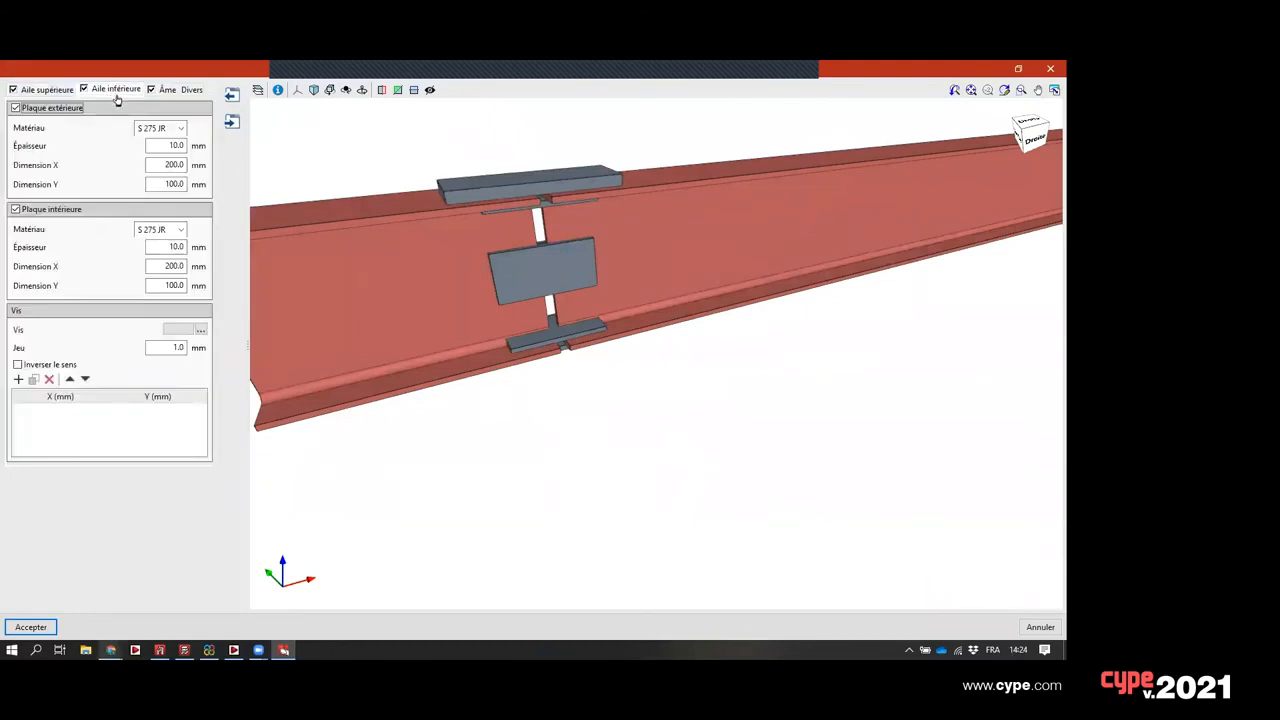
click(165, 90)
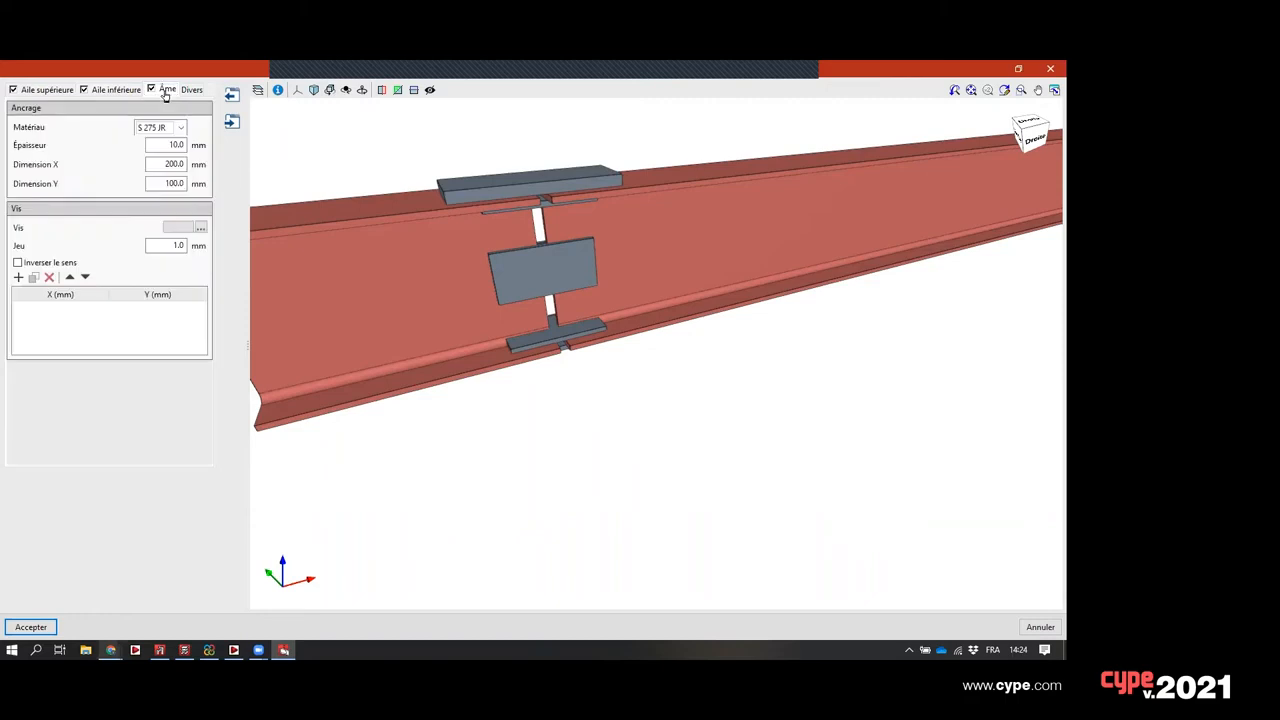
click(16, 279)
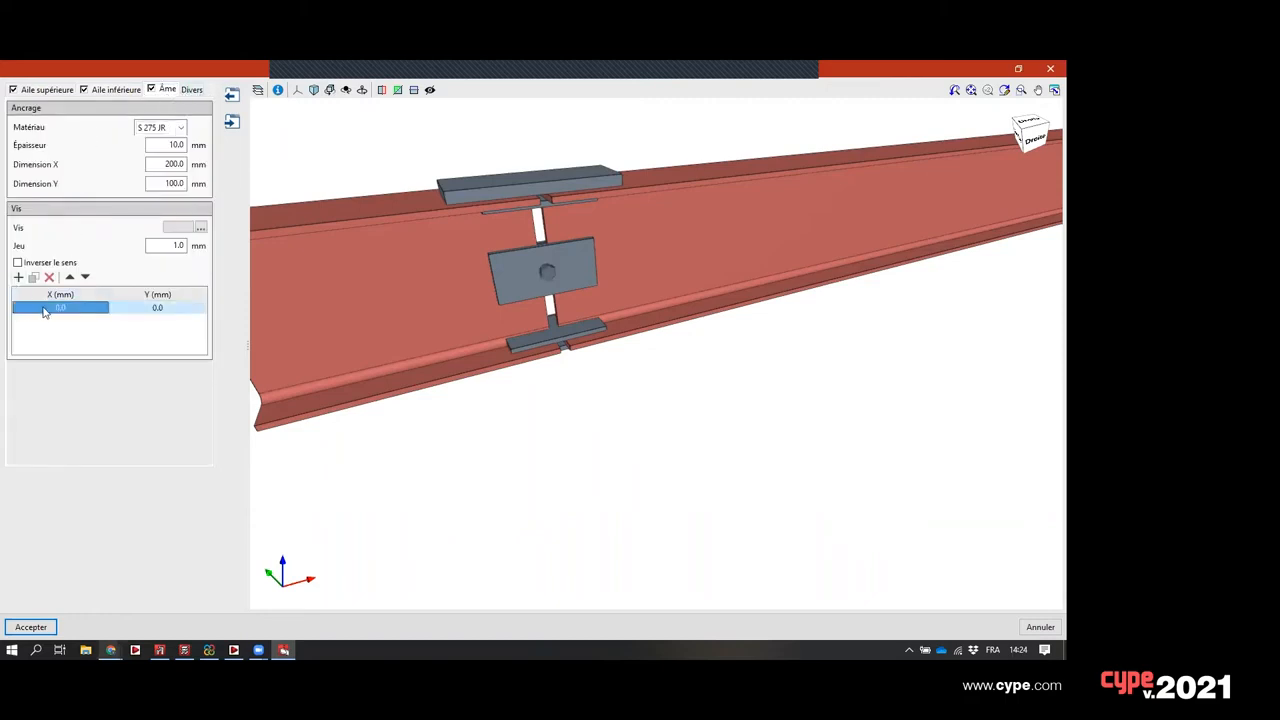
click(44, 312)
mouse_move(549, 246)
middle_down()
mouse_move(540, 262)
mouse_move(626, 157)
mouse_move(829, 249)
mouse_move(585, 239)
mouse_move(560, 258)
middle_up()
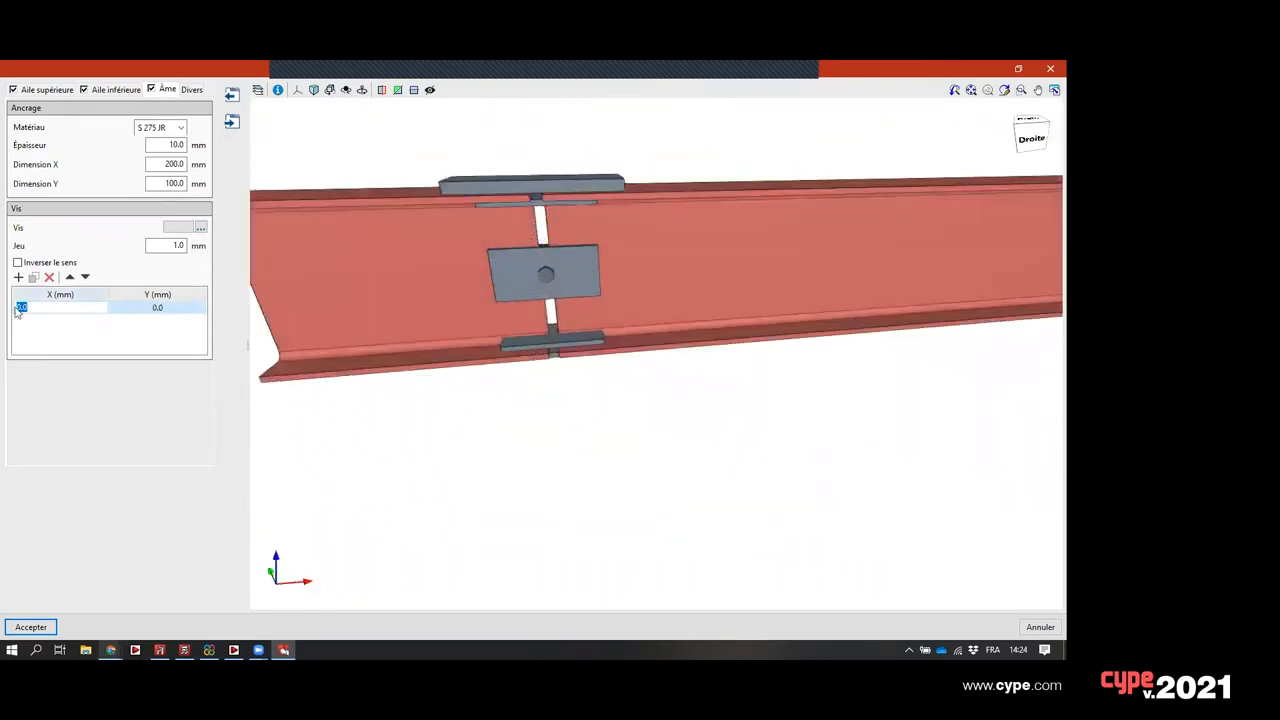
text(20)
key(Tab)
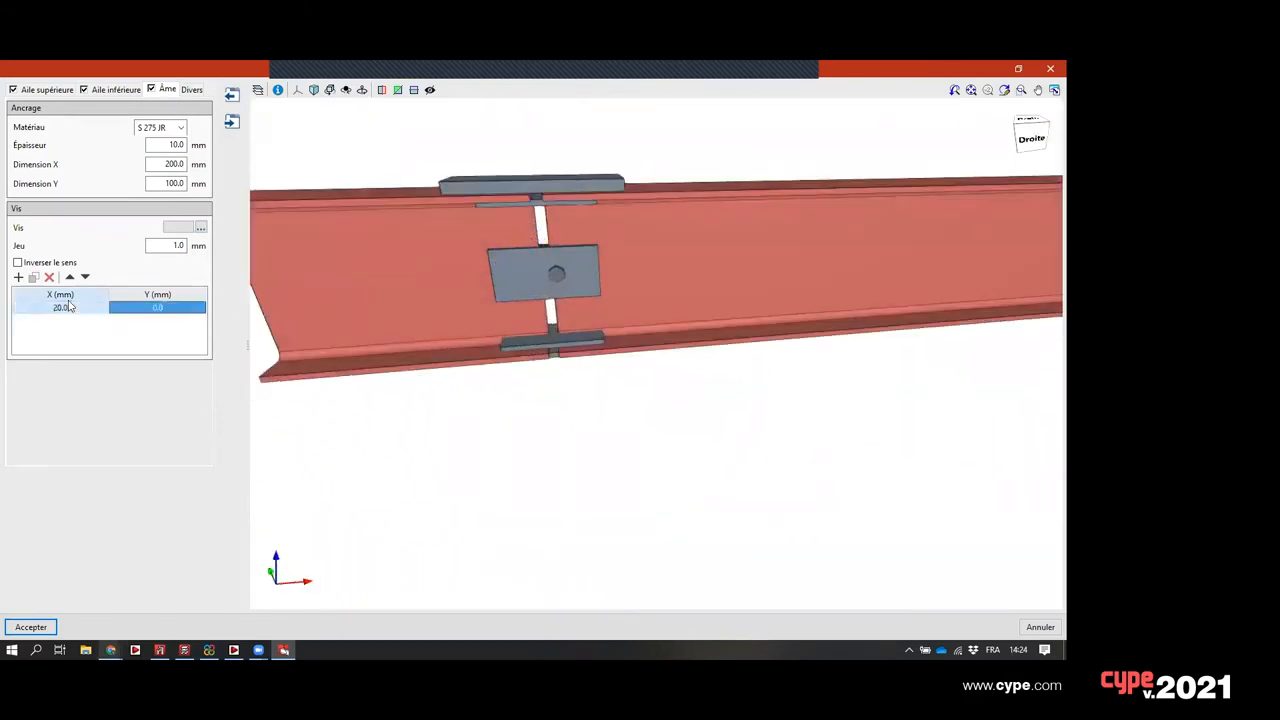
- Change the web splice plate bolt's X coordinate to 50 mm
key(shift+Tab)
text(50)
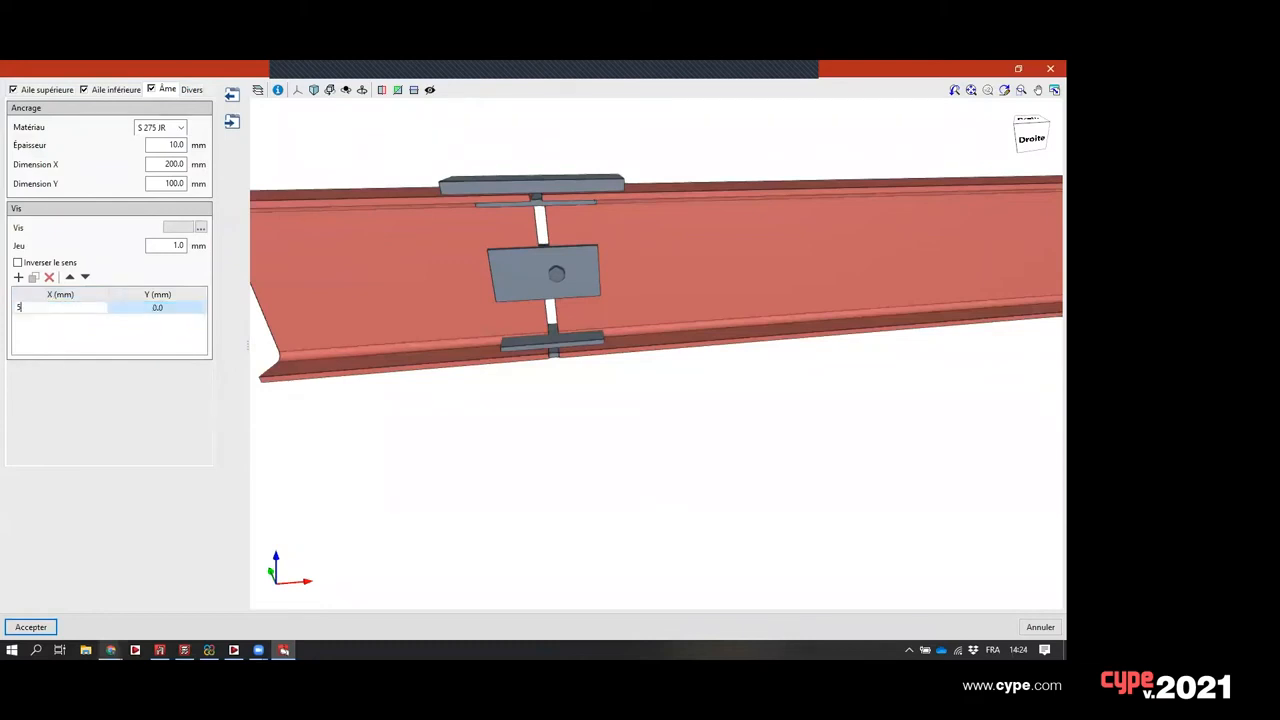
key(Tab)
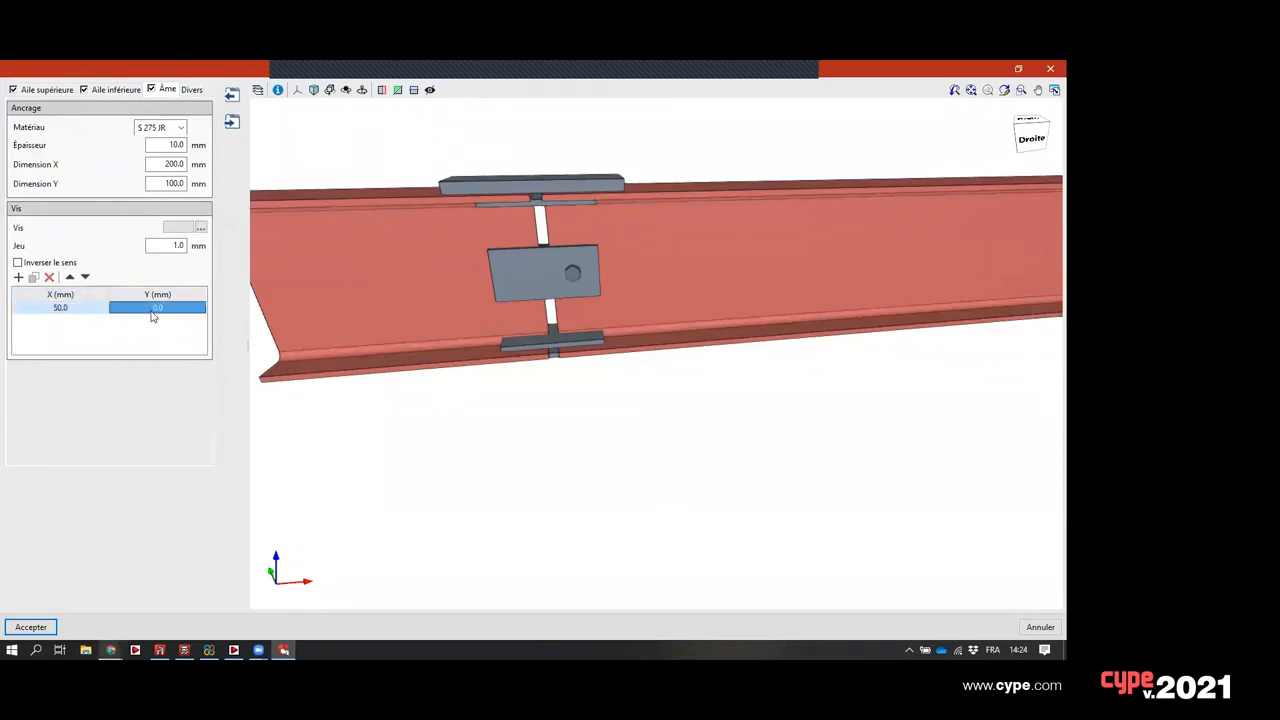
mouse_move(545, 300)
shift+middle_down()
mouse_move(571, 340)
mouse_move(556, 312)
shift+middle_up()
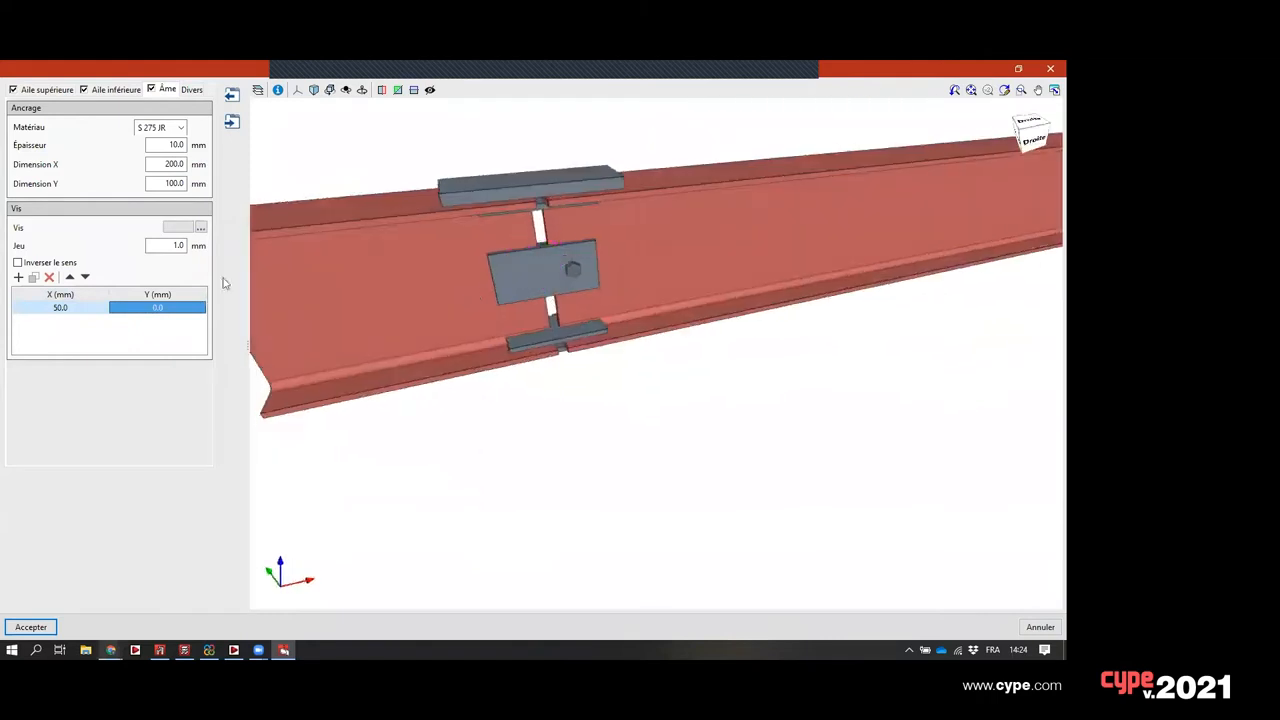
- Add a second bolt to the web splice plate with X set to -50 mm
click(18, 277)
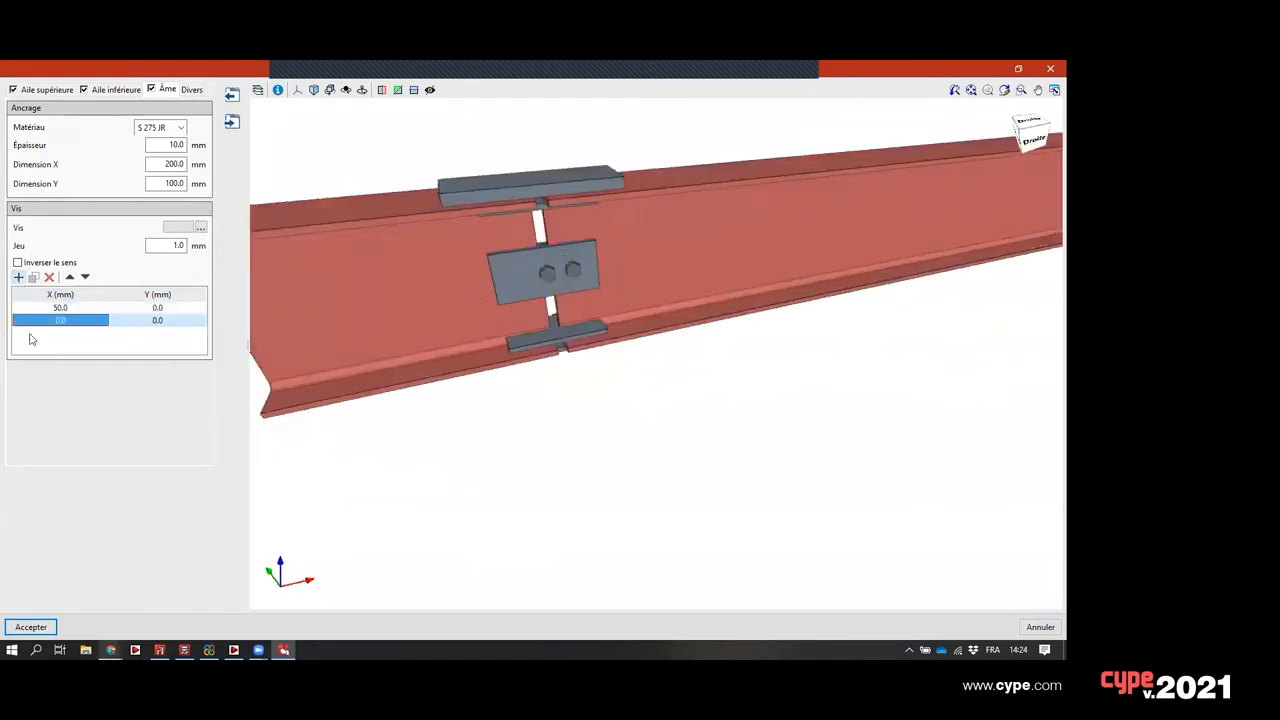
click(149, 321)
click(91, 321)
text(-50)
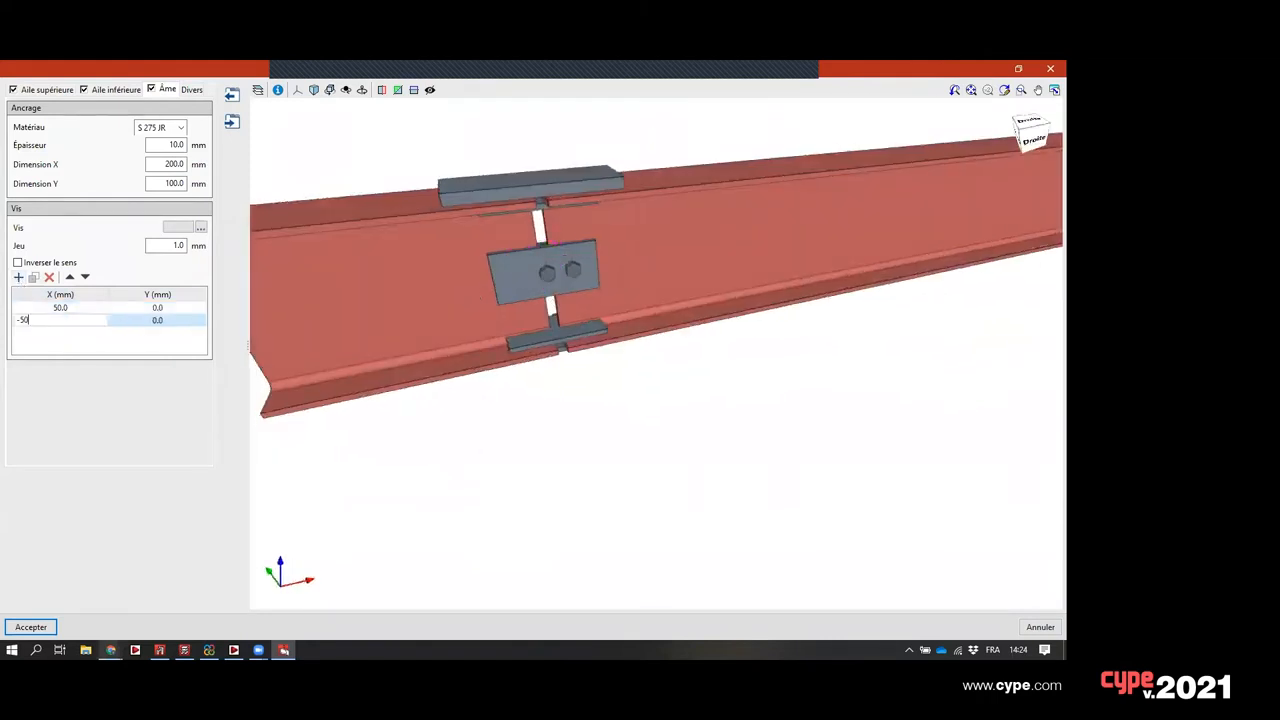
key(Tab)
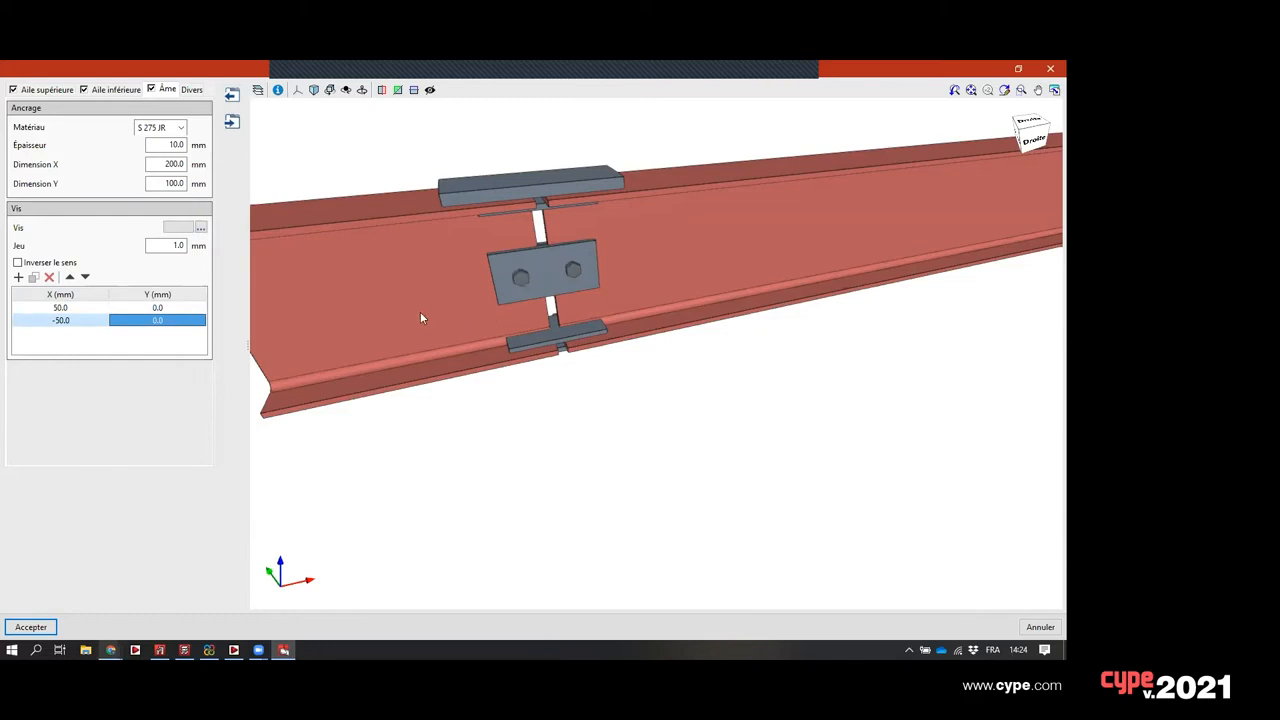
- Export the splice connection to the library under the reference ASS 1 and close the connection editor
middle_drag(412, 315, 469, 324)
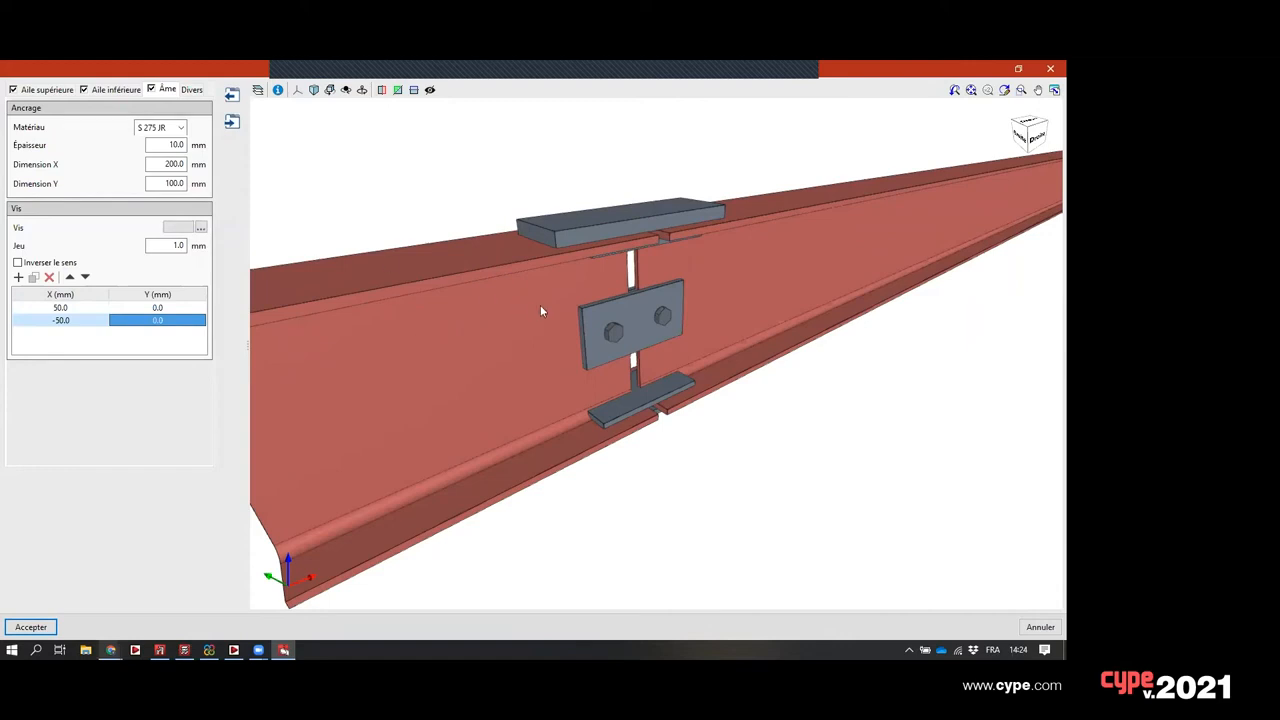
middle_drag(552, 324, 576, 348)
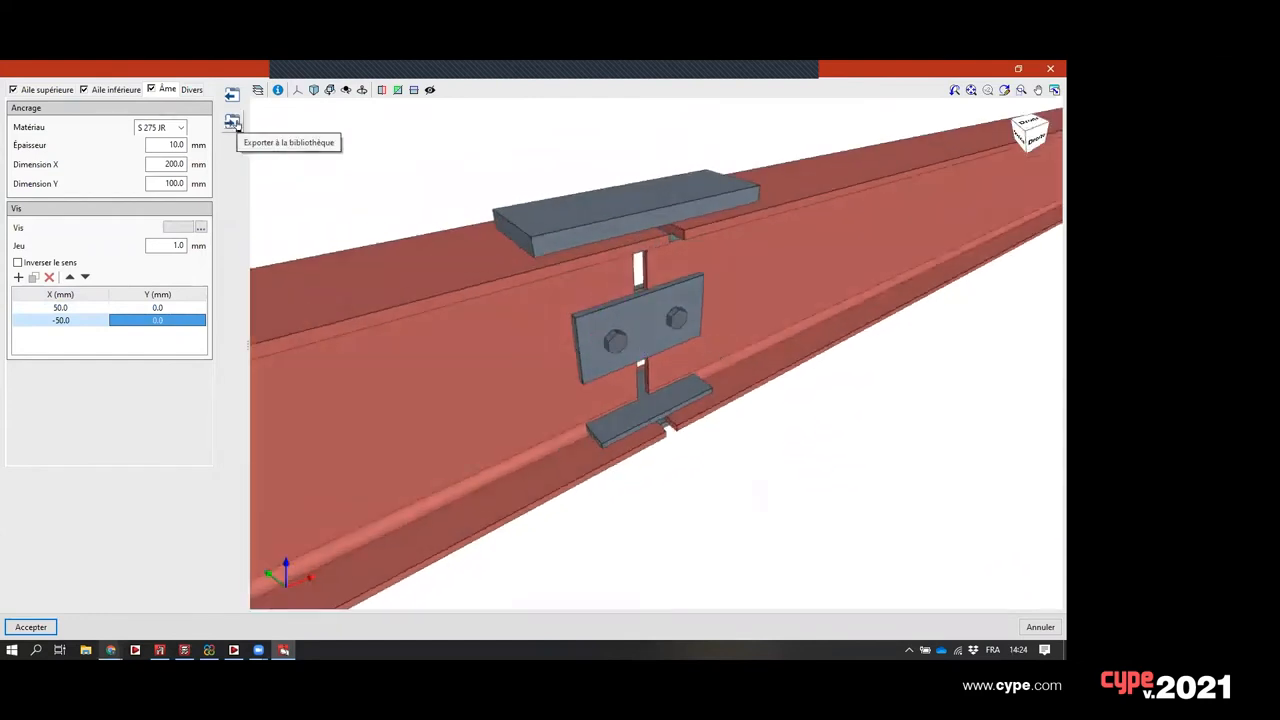
click(232, 121)
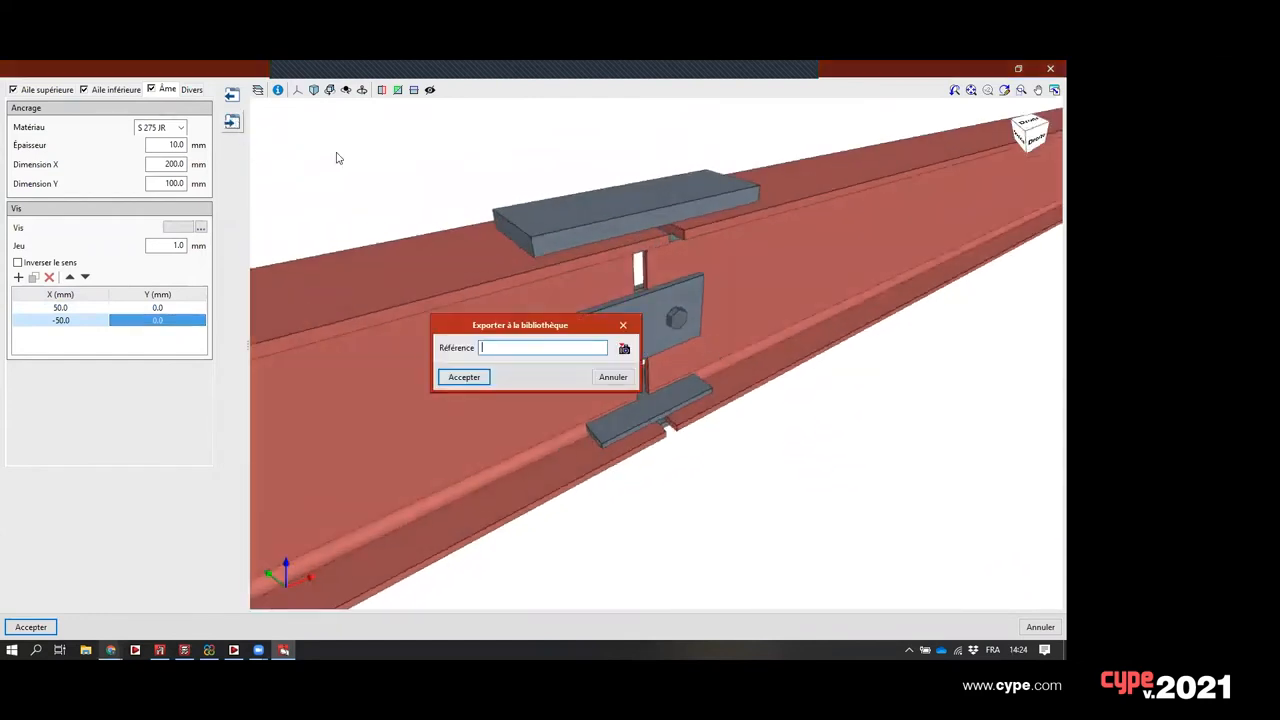
text(ASS 1)
click(459, 371)
click(542, 386)
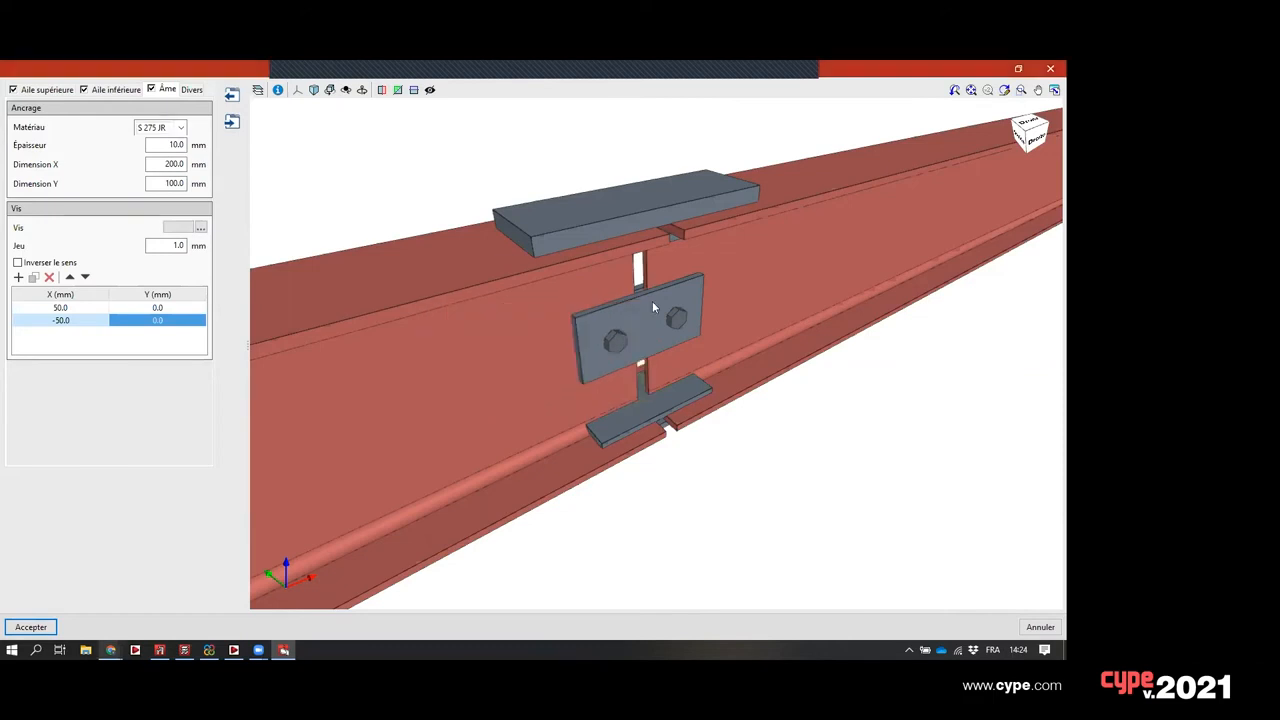
click(1049, 70)
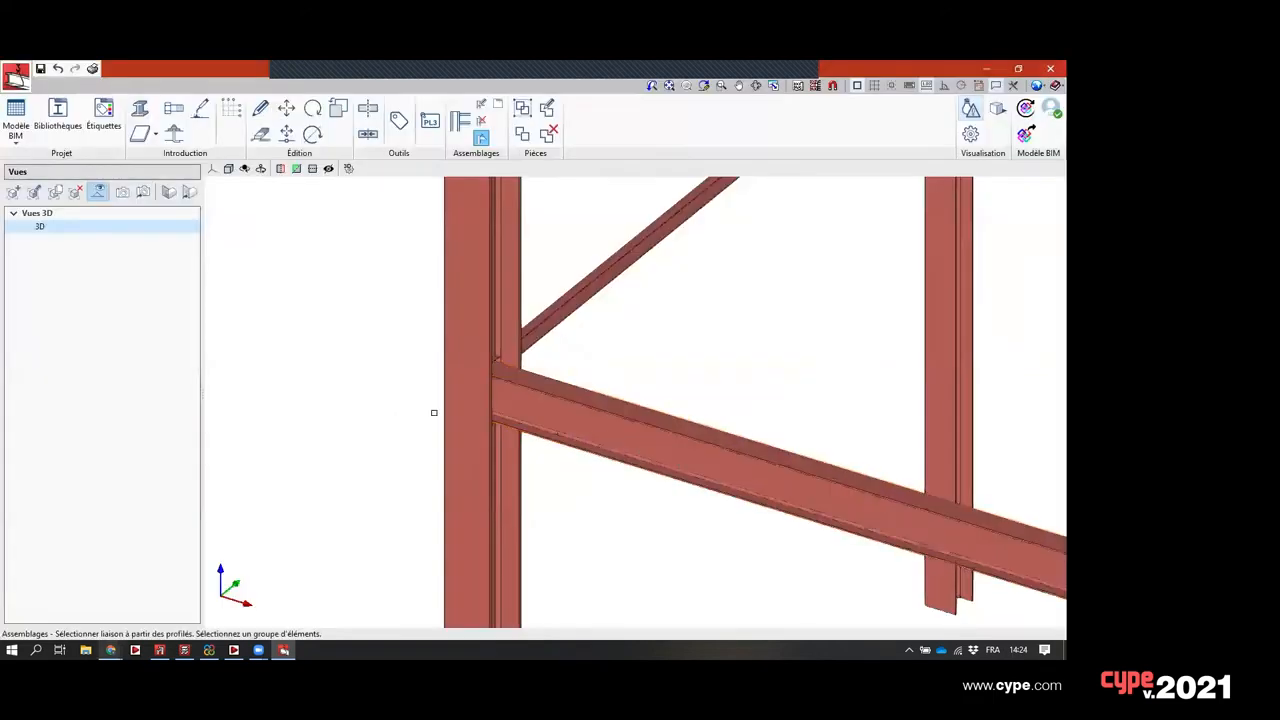
- Create the splice plate connection (Raccord via éclisse) at the divided beam's joint beside the column, keeping the configured plates and bolts
scroll(530, 380, up, 5)
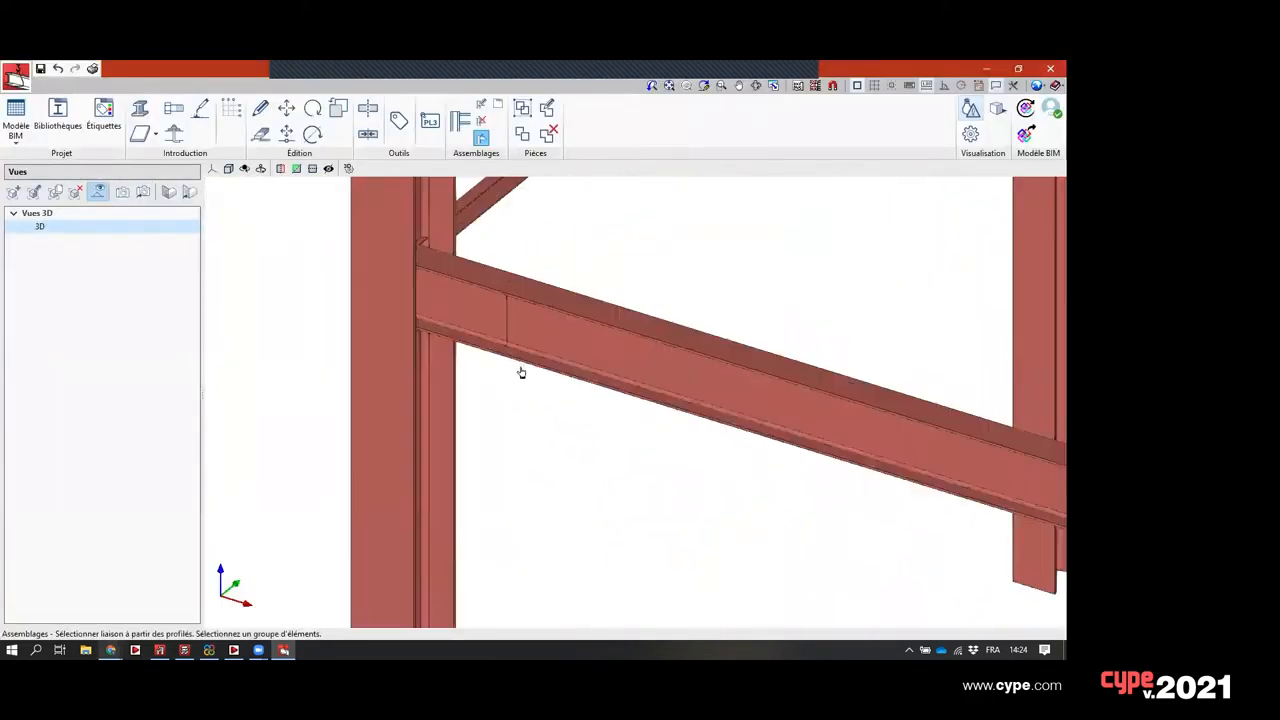
click(466, 298)
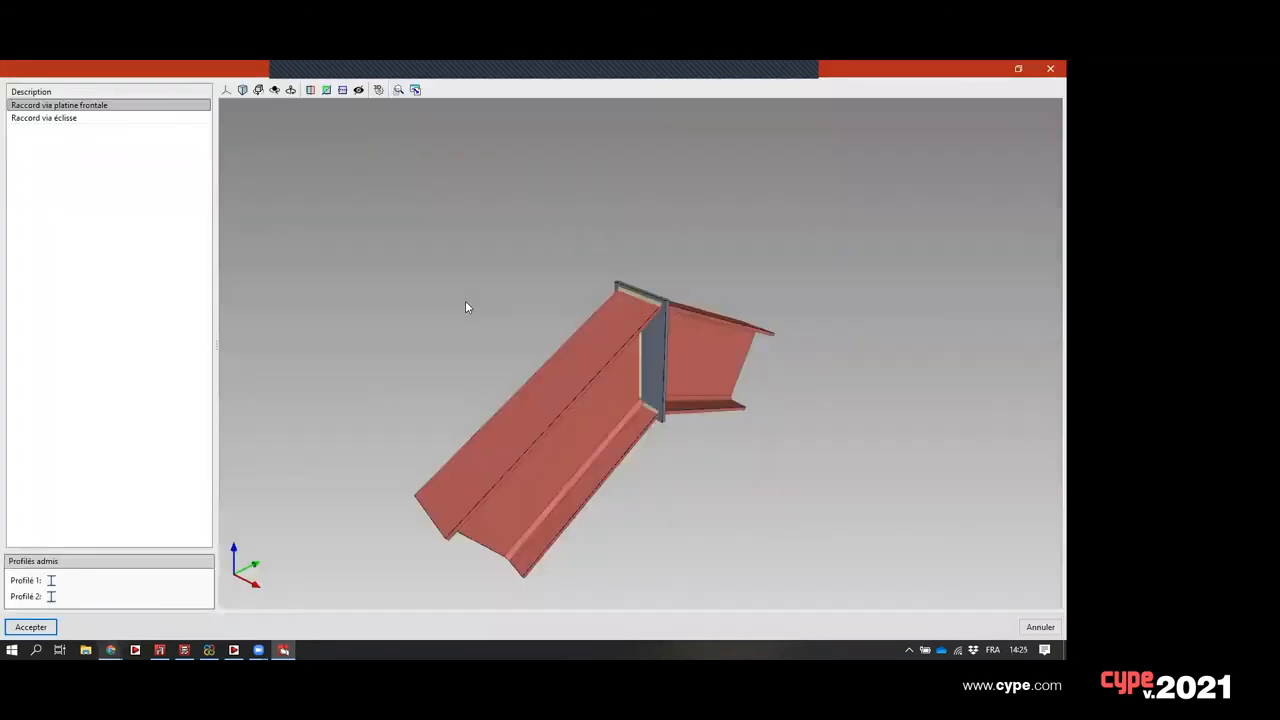
click(60, 119)
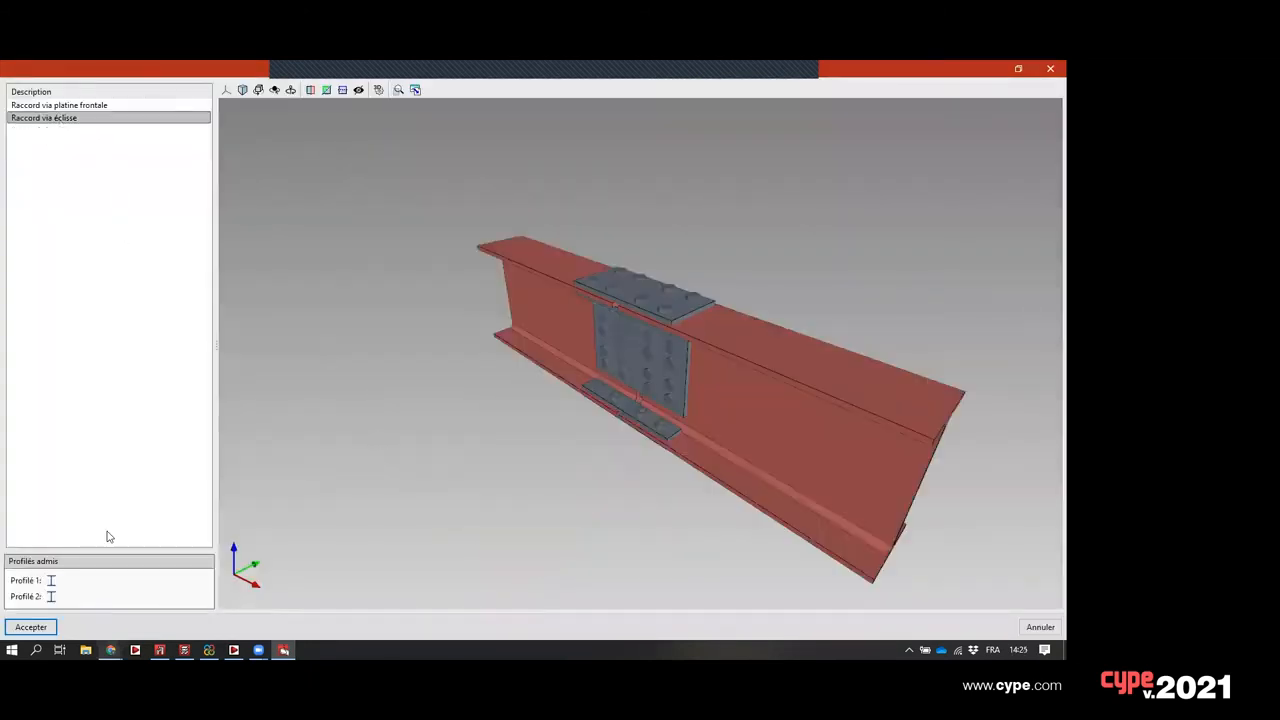
click(31, 626)
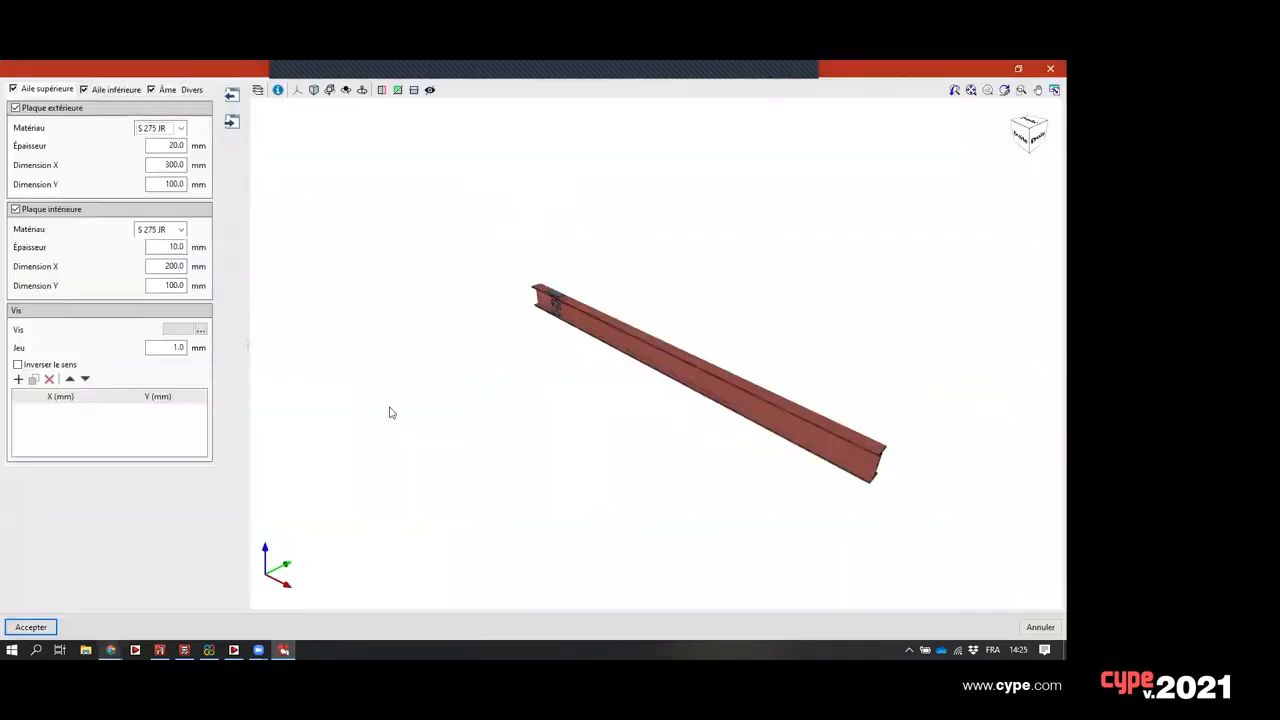
scroll(540, 356, up, 4)
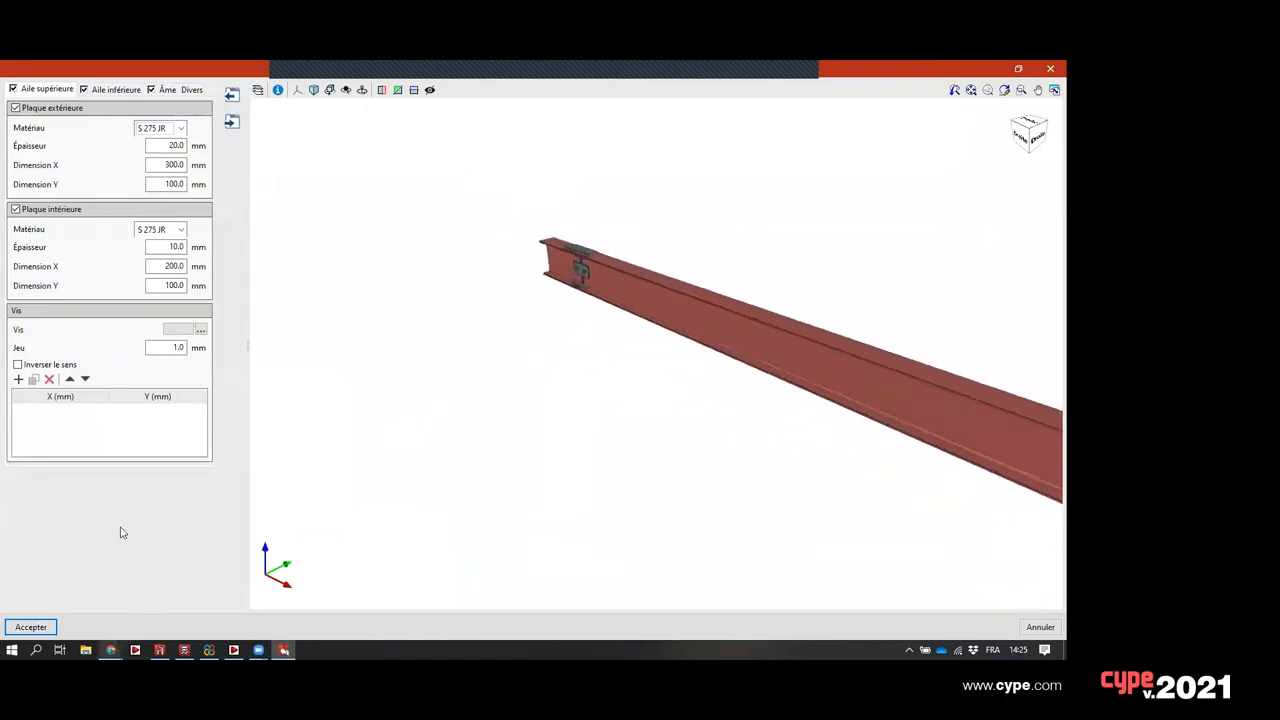
click(28, 627)
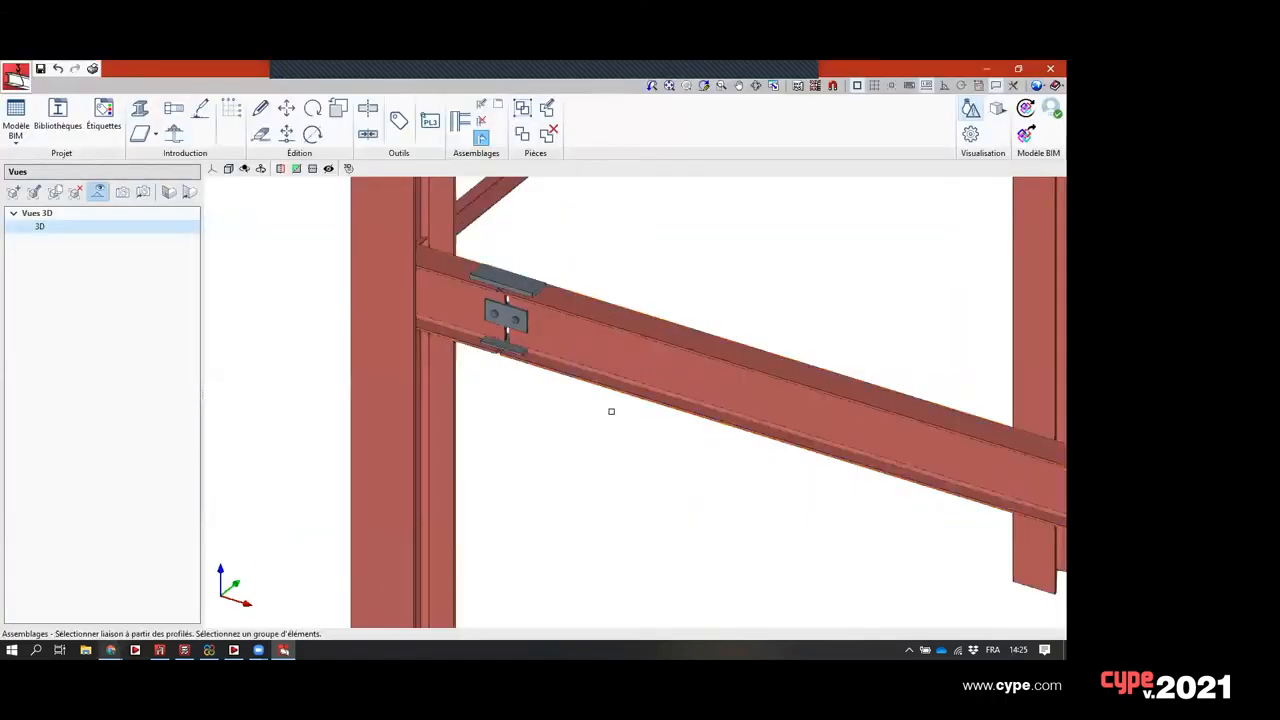
- Start dividing another horizontal beam between the columns, picking the division point near the column at its end
scroll(611, 411, down, 4)
middle_drag(611, 411, 317, 415)
middle_drag(677, 486, 445, 418)
scroll(445, 418, up, 2)
middle_drag(445, 418, 365, 416)
click(368, 110)
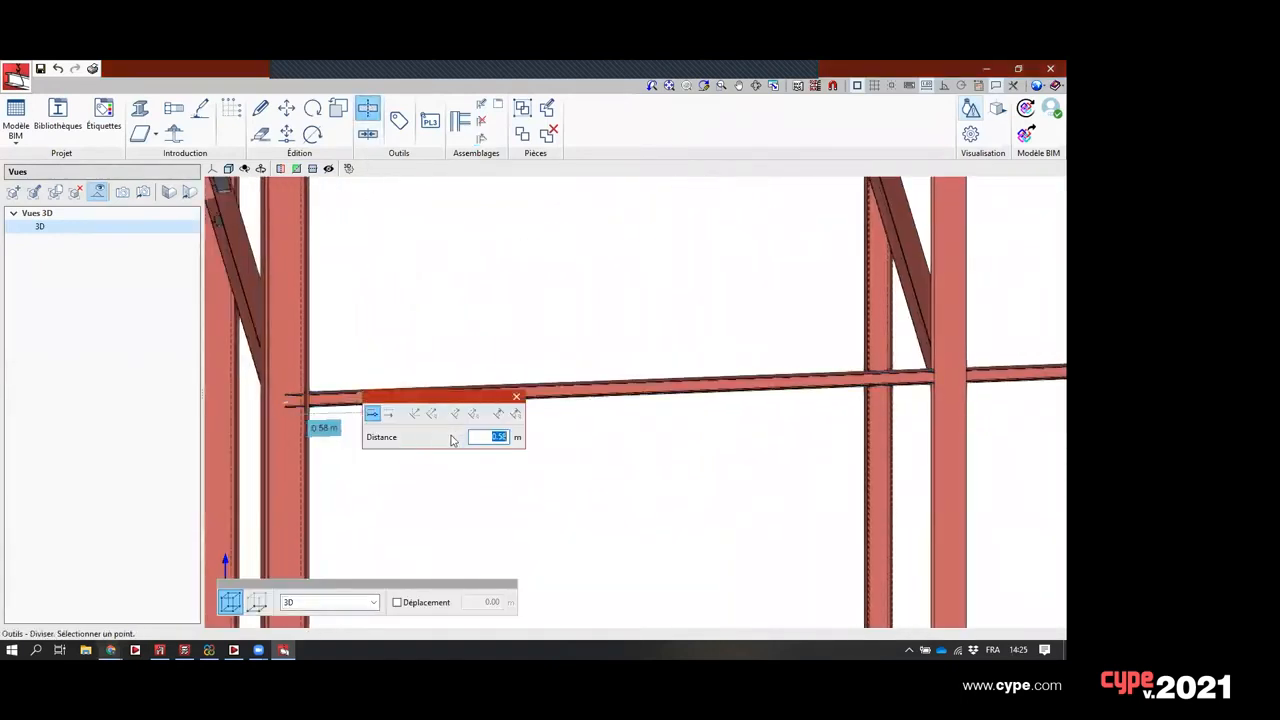
- Split the horizontal IPE 100 member a short distance from the column
key(Return)
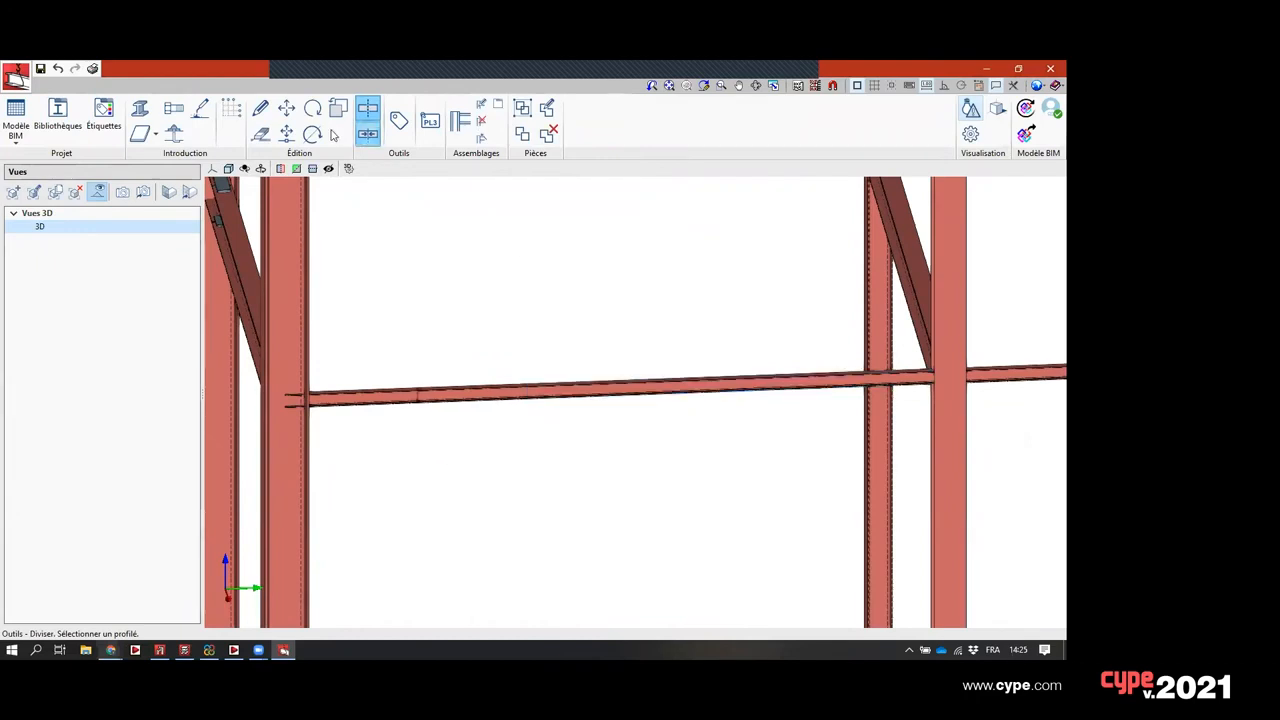
- Try to join the two parts of the split IPE 100 member with a "Raccord via éclisse" connection imported from ASS 1
click(481, 137)
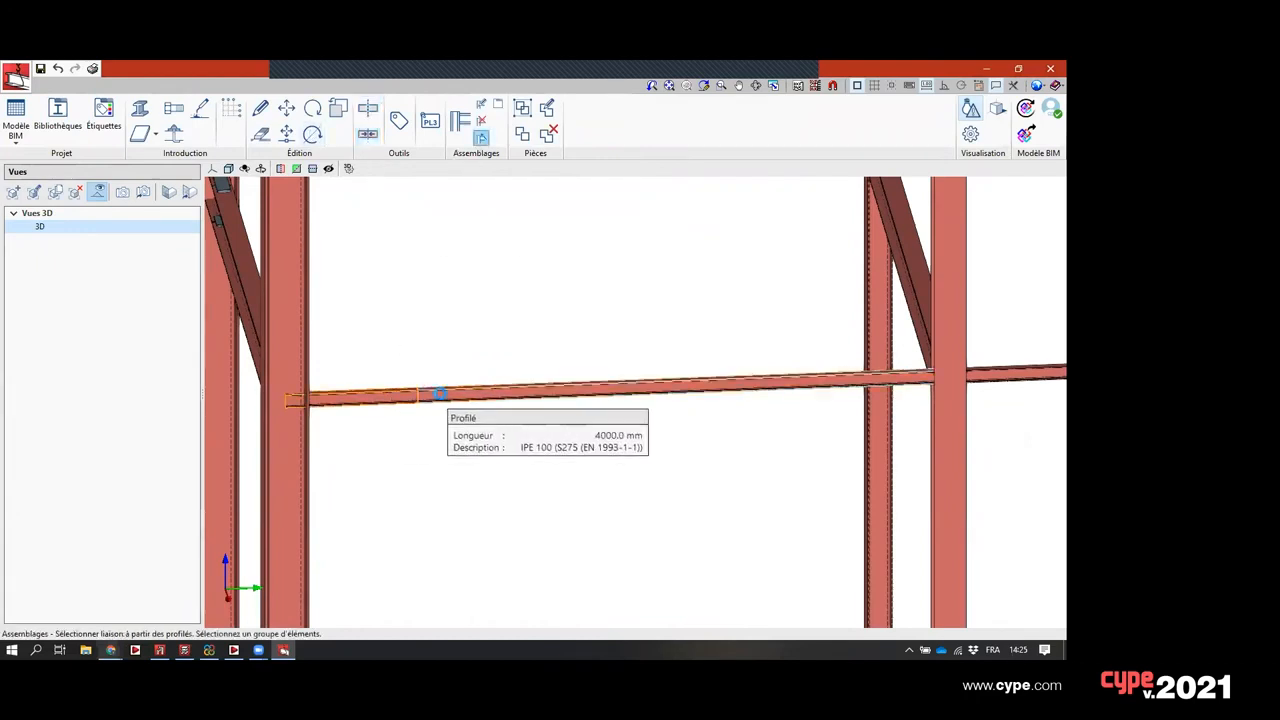
click(440, 393)
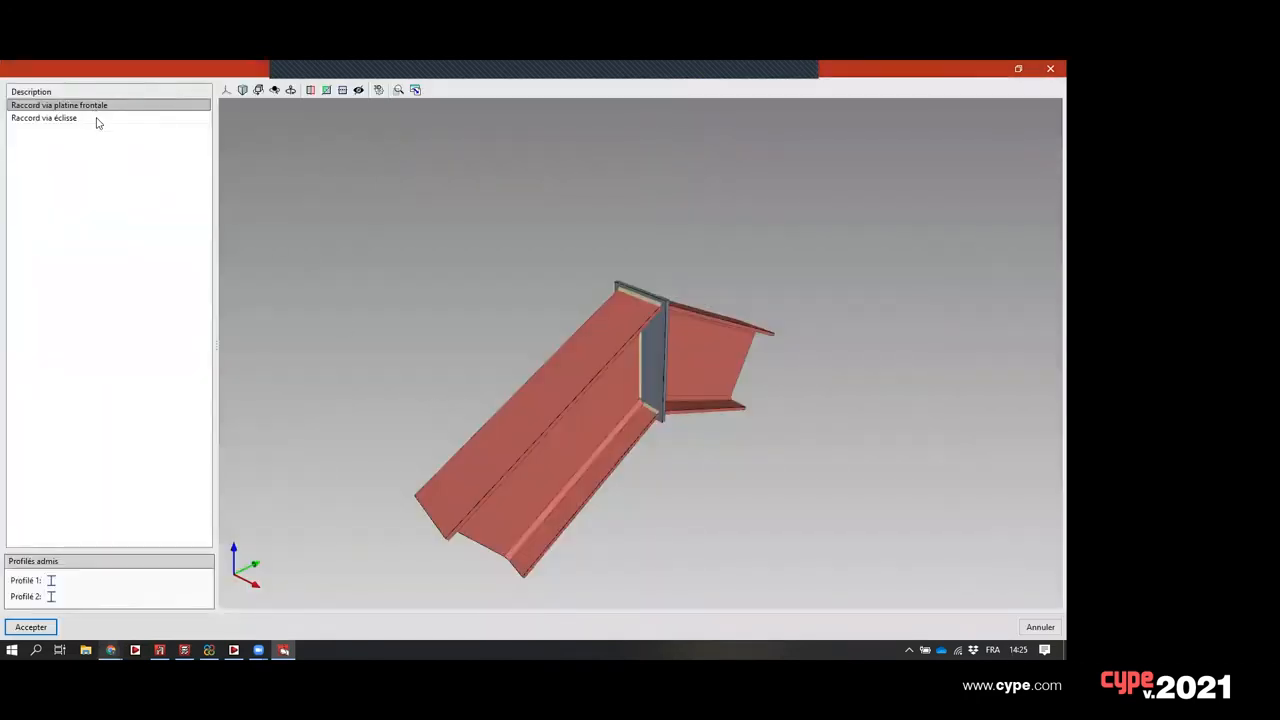
click(98, 119)
click(31, 627)
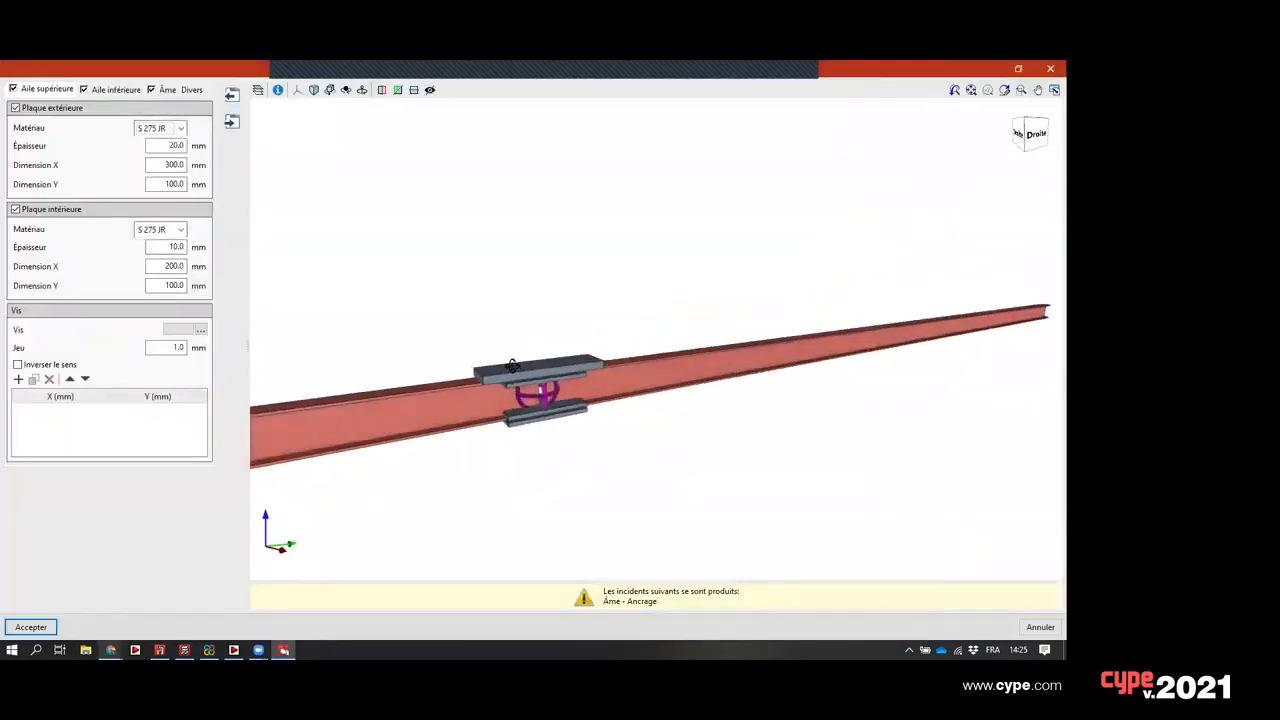
click(233, 100)
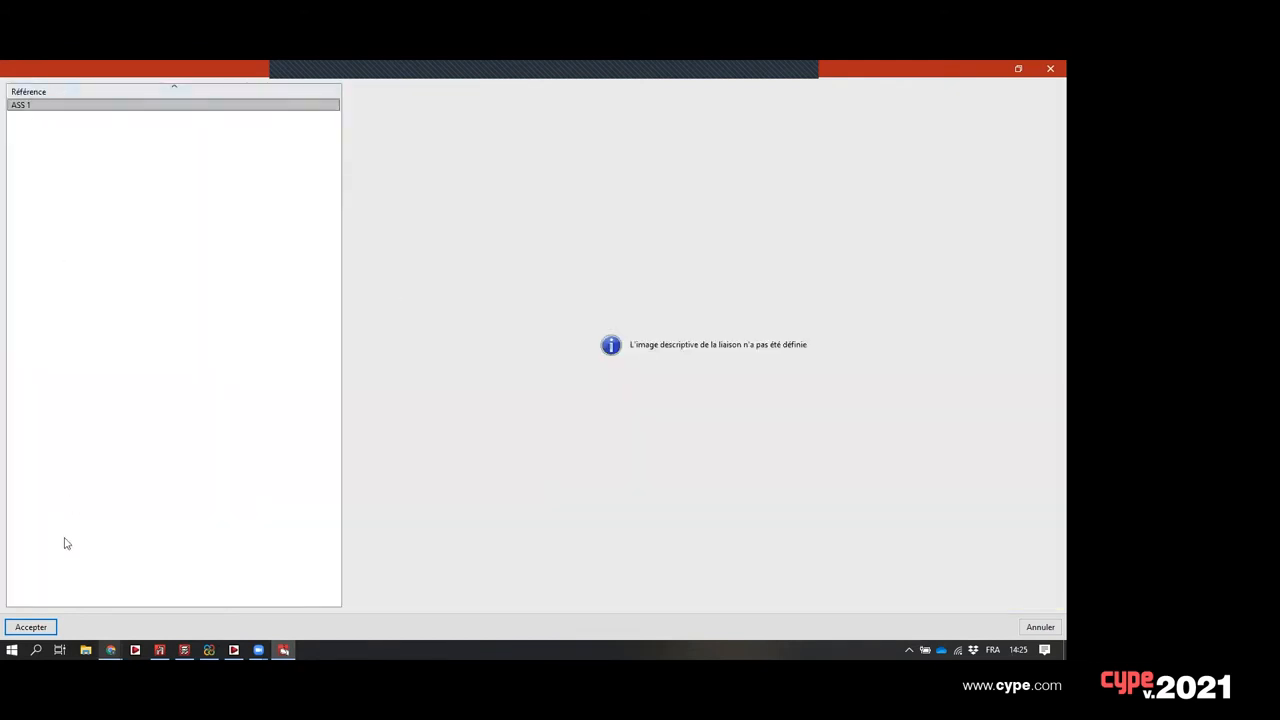
click(52, 626)
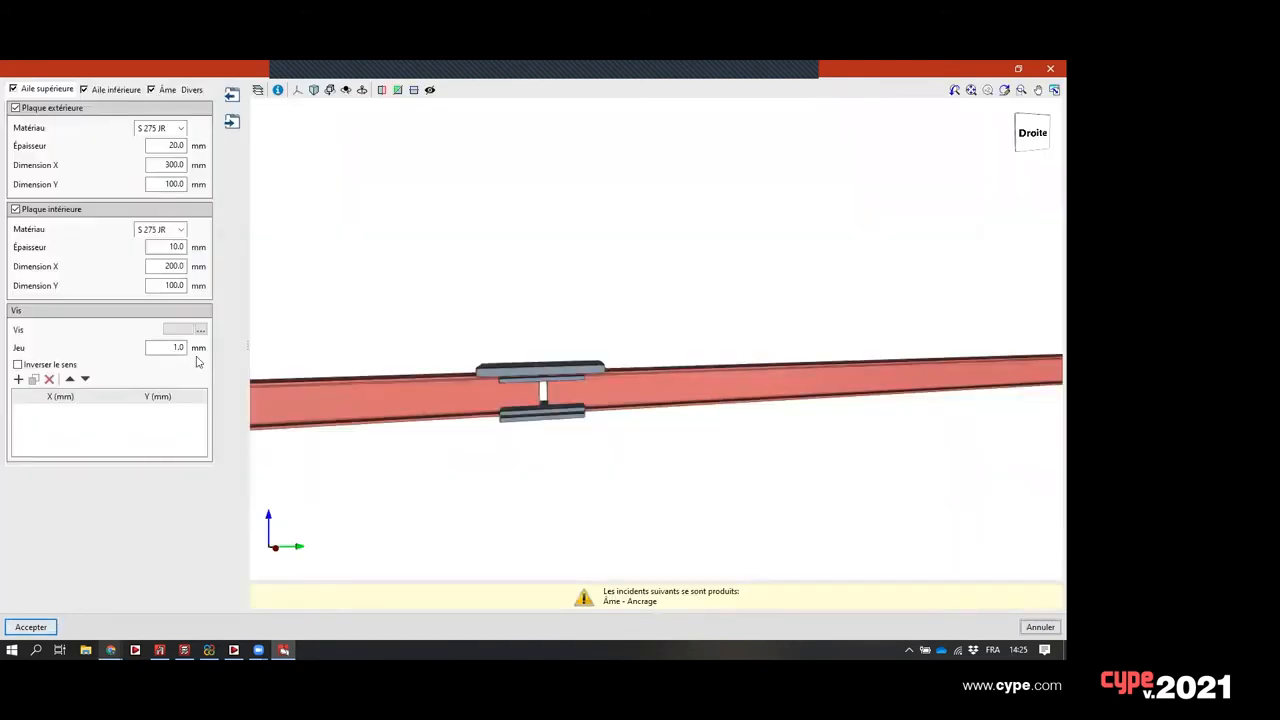
middle_drag(537, 403, 979, 66)
click(1050, 68)
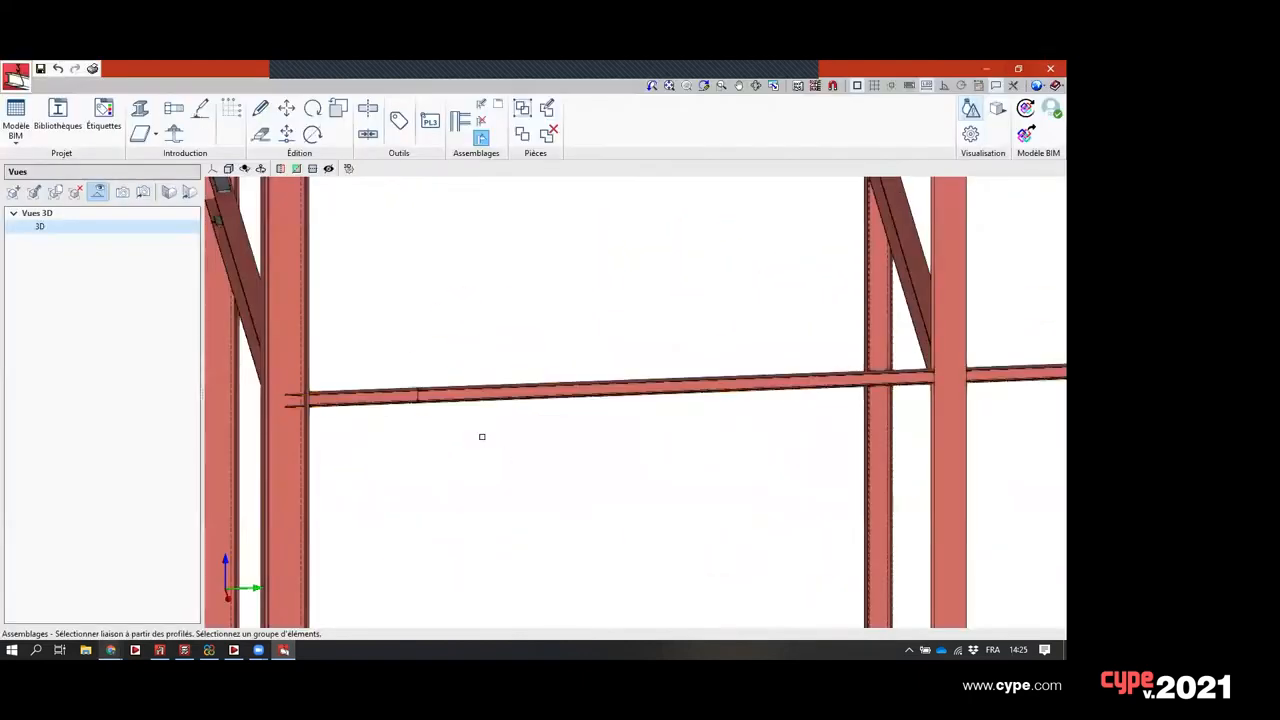
- Split the second floor beam of the end bay near its supporting column
scroll(563, 434, down, 2)
middle_drag(449, 413, 620, 423)
scroll(563, 412, down, 3)
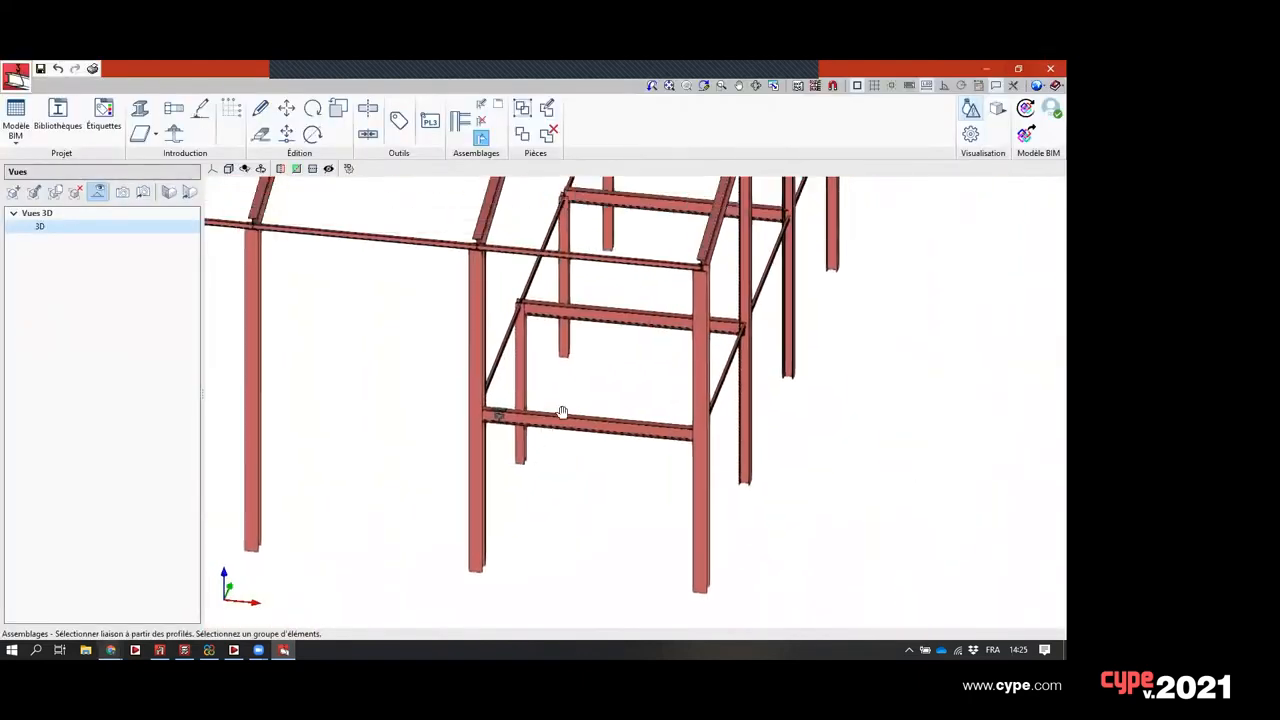
scroll(609, 334, up, 4)
middle_drag(578, 312, 592, 421)
click(367, 107)
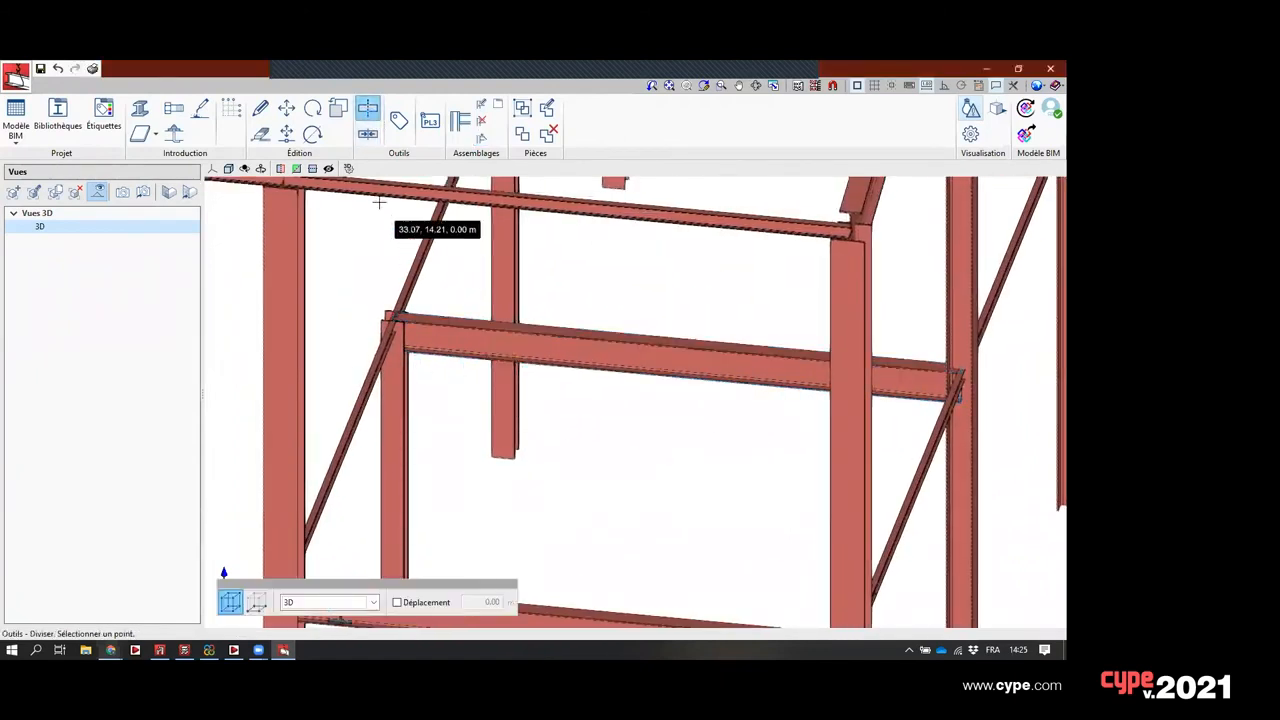
click(508, 349)
key(Return)
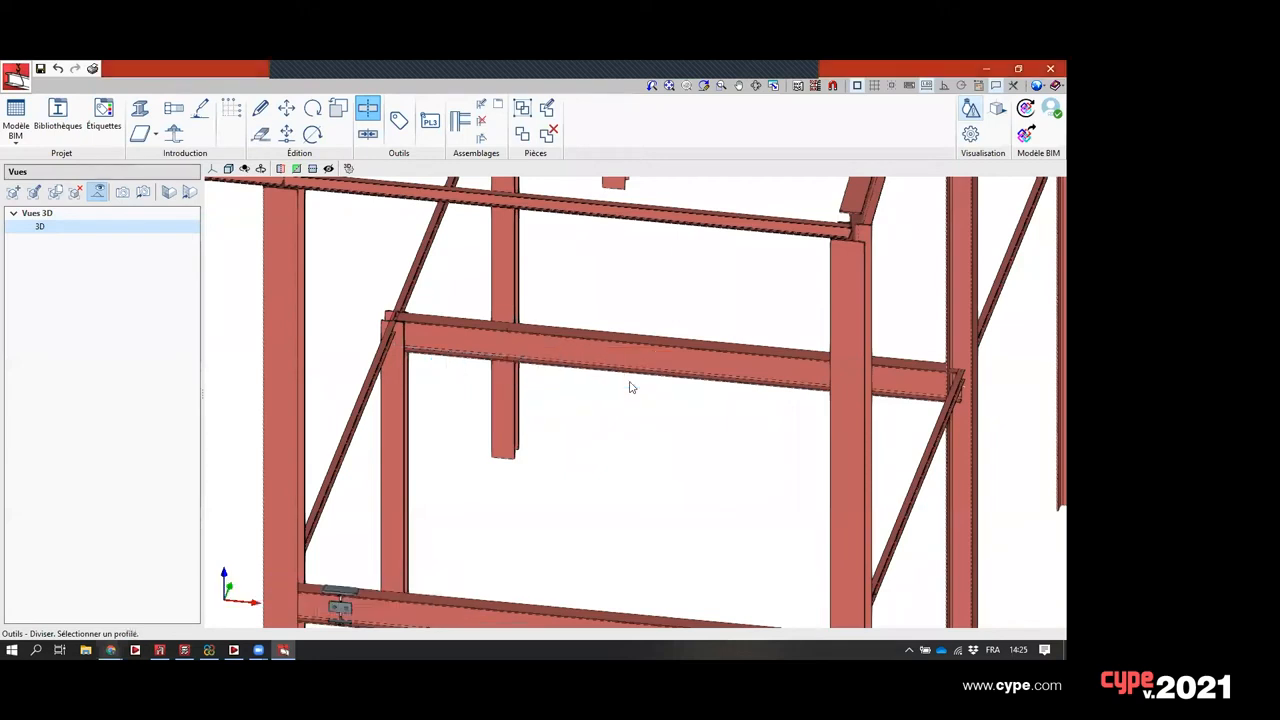
- Join the two parts of the split floor beam with a "Raccord via éclisse" connection, importing the saved ASS 1 settings
click(481, 137)
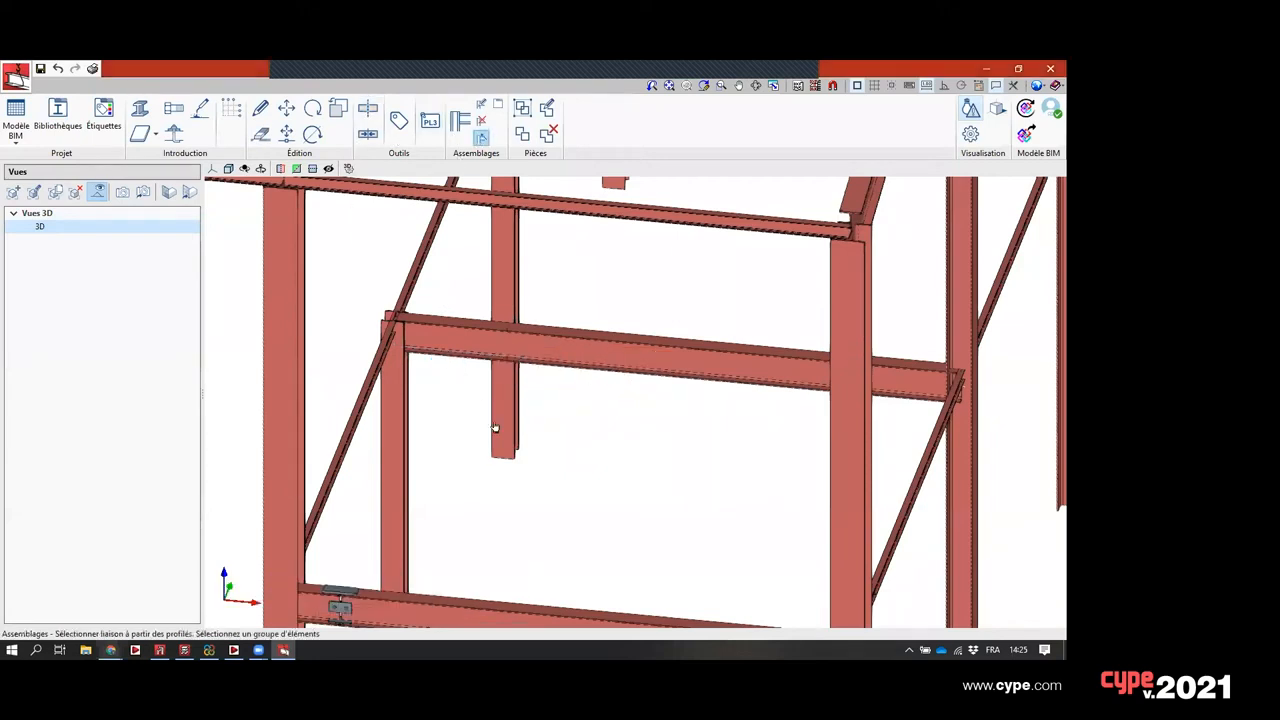
click(554, 347)
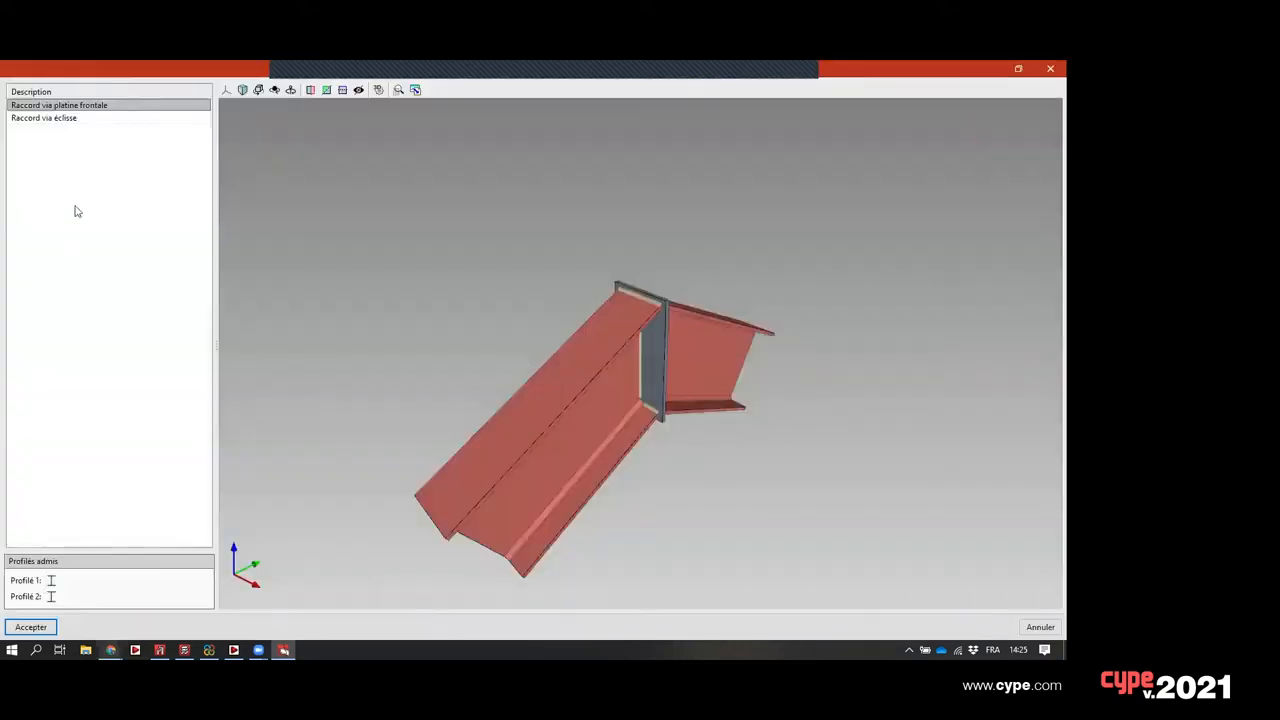
key(Down)
click(33, 625)
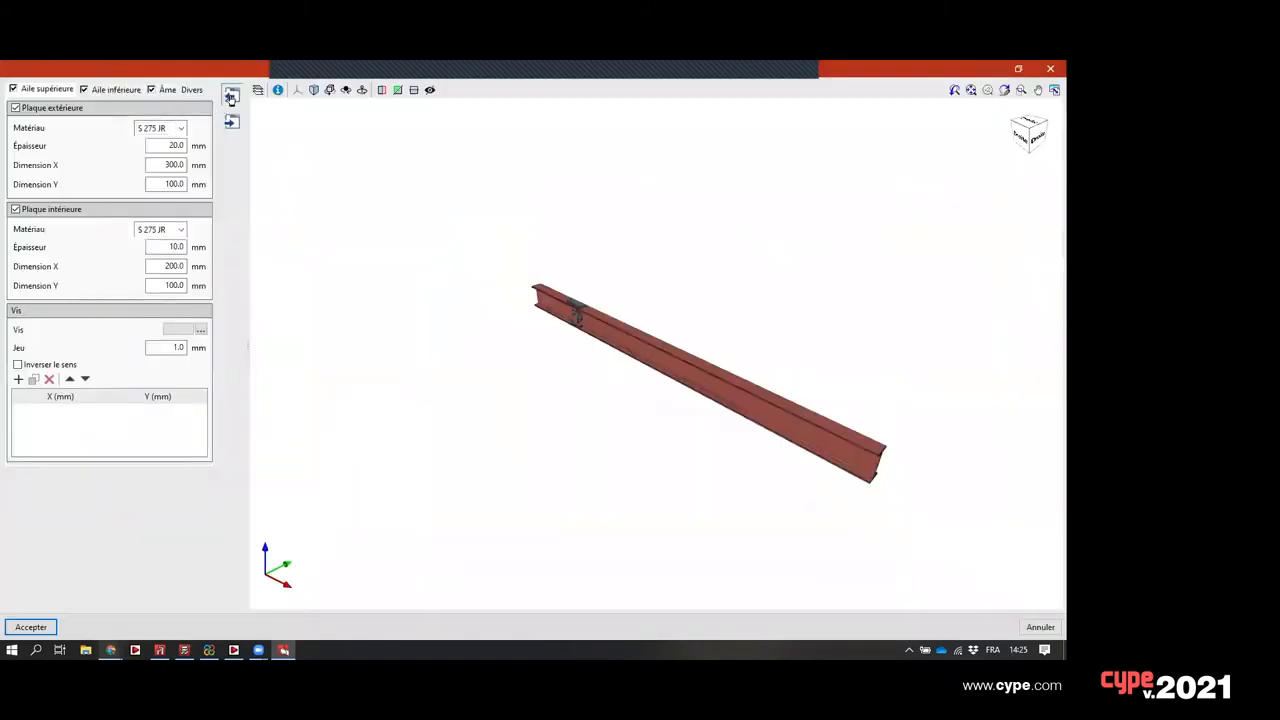
click(231, 95)
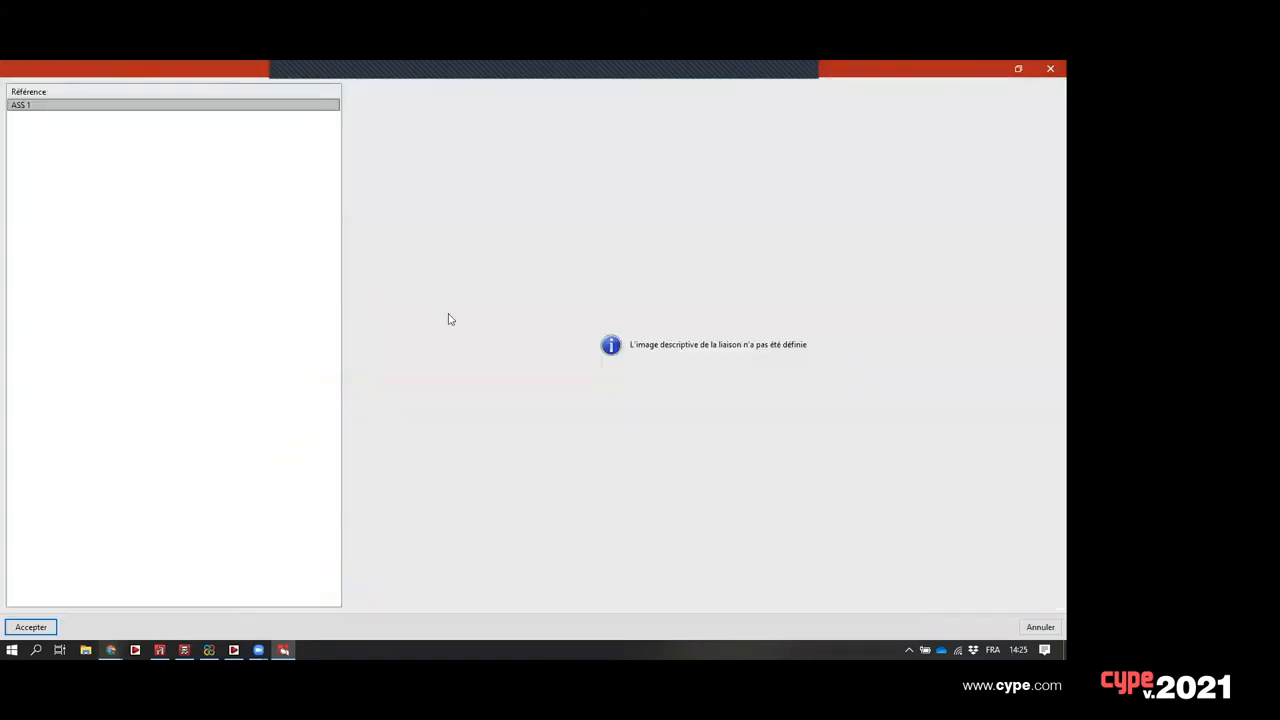
click(40, 626)
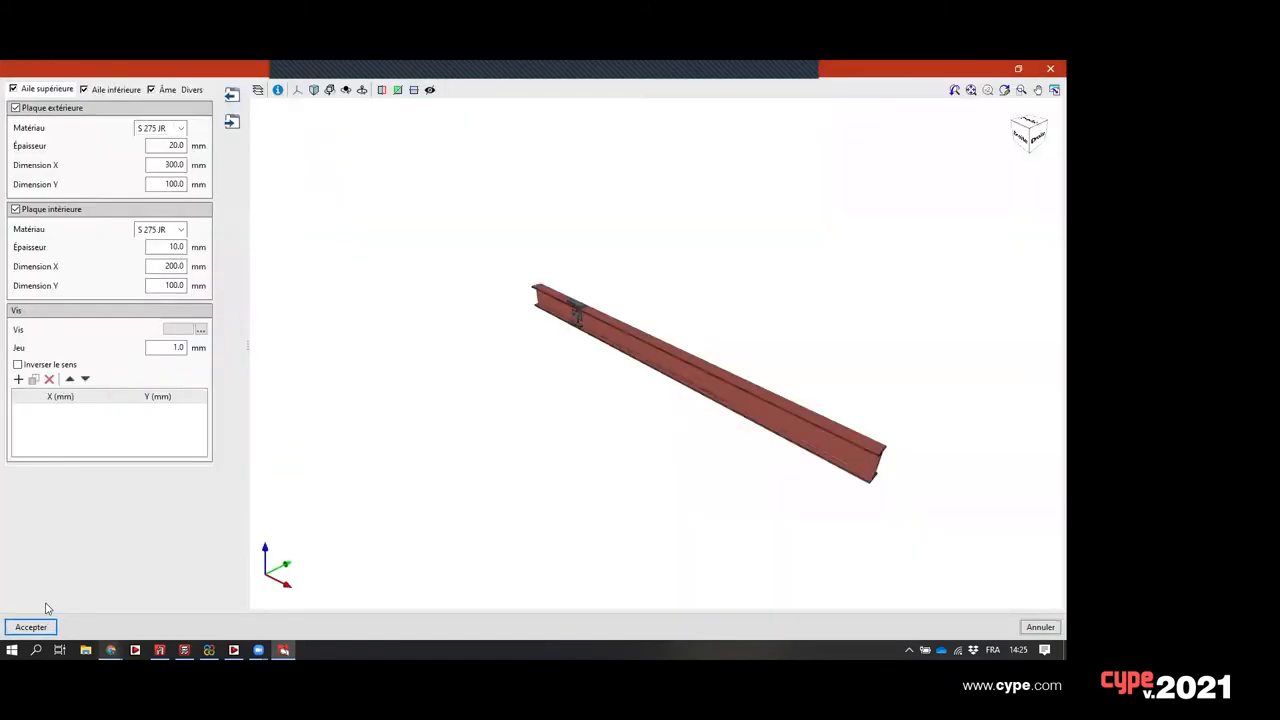
scroll(572, 318, up, 5)
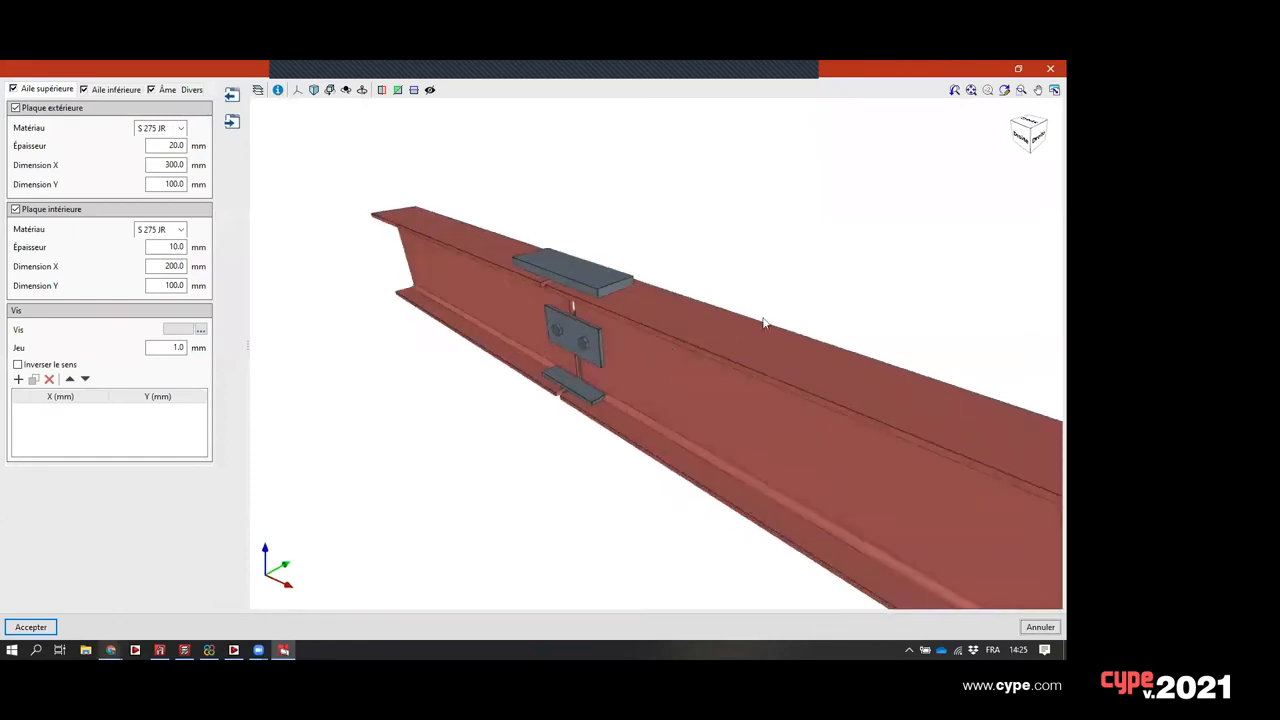
middle_drag(684, 366, 541, 334)
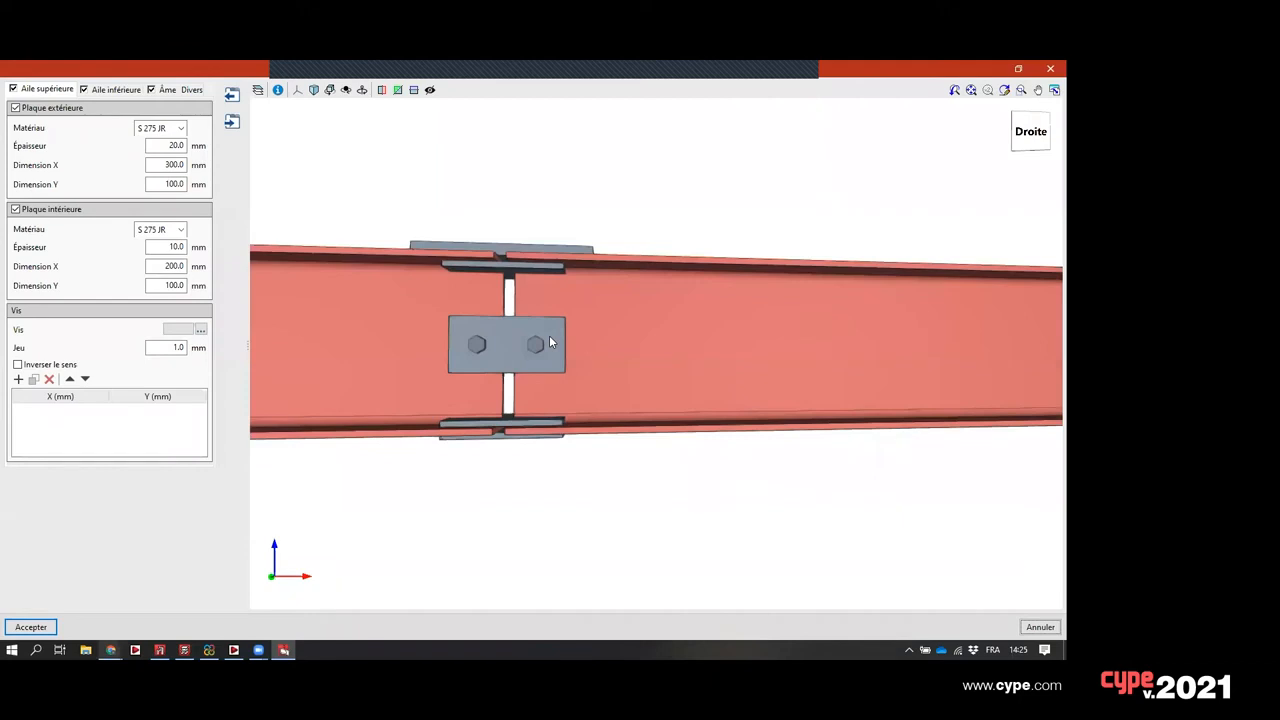
click(47, 627)
- Start a "Plaque d'ancrage" connection at the foot of one of the long-side columns
scroll(608, 423, down, 4)
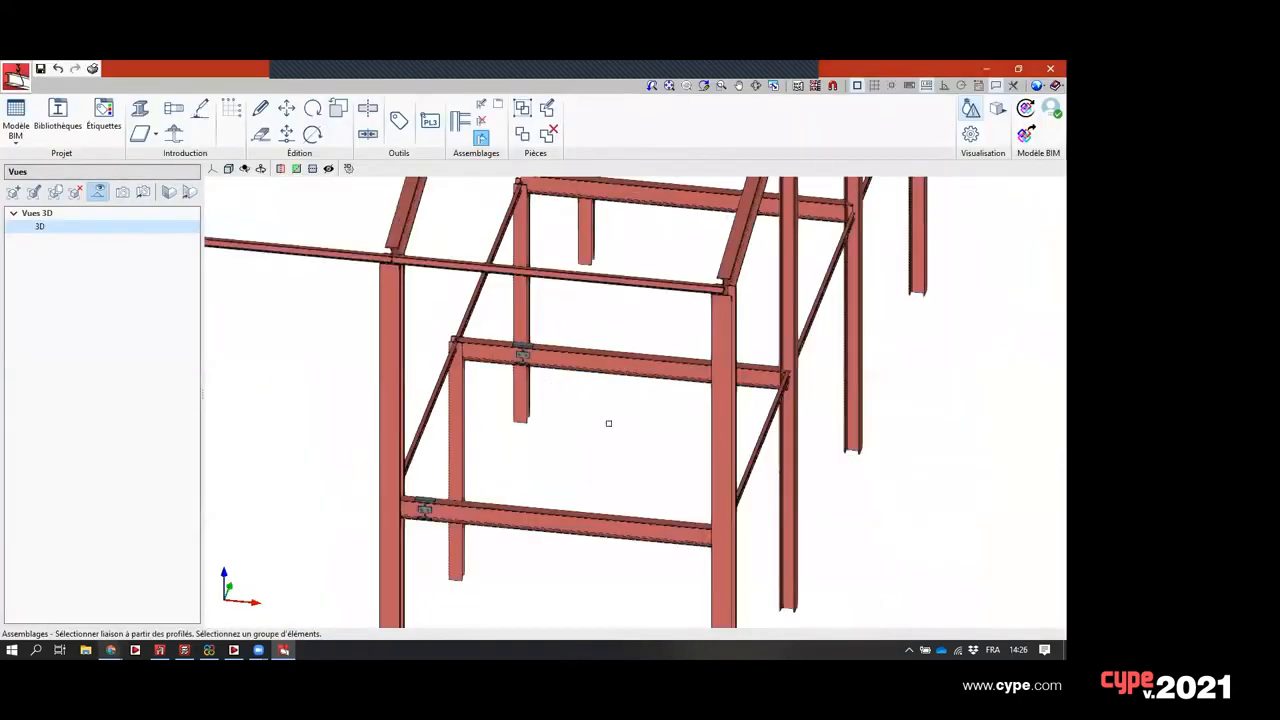
scroll(696, 451, down, 6)
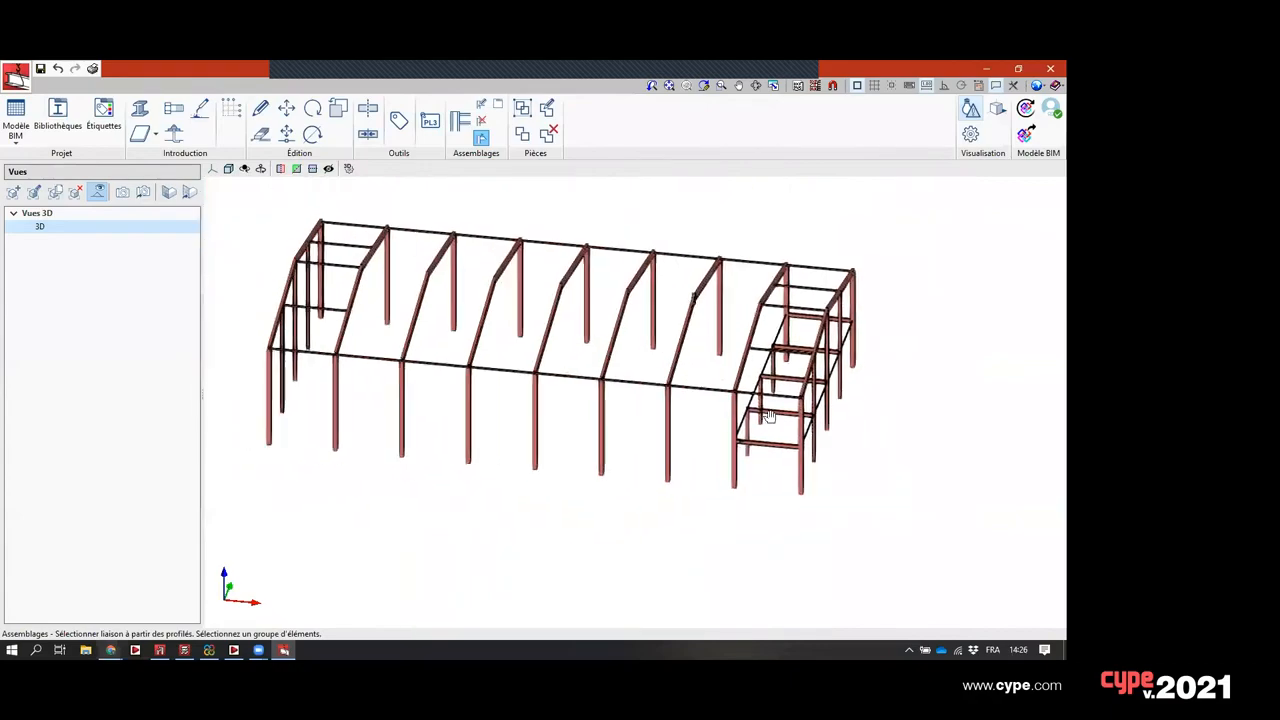
mouse_move(743, 449)
middle_down()
mouse_move(472, 408)
mouse_move(743, 400)
middle_up()
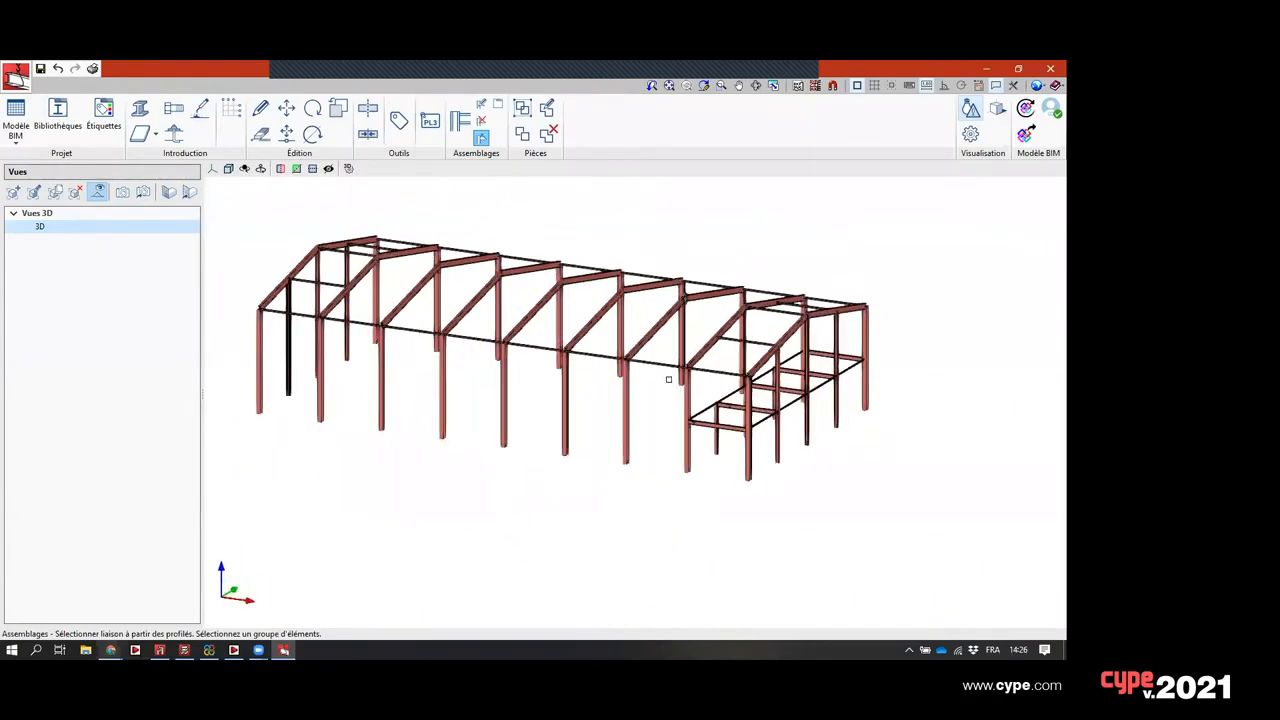
scroll(735, 412, up, 4)
middle_drag(616, 421, 677, 406)
scroll(650, 462, up, 7)
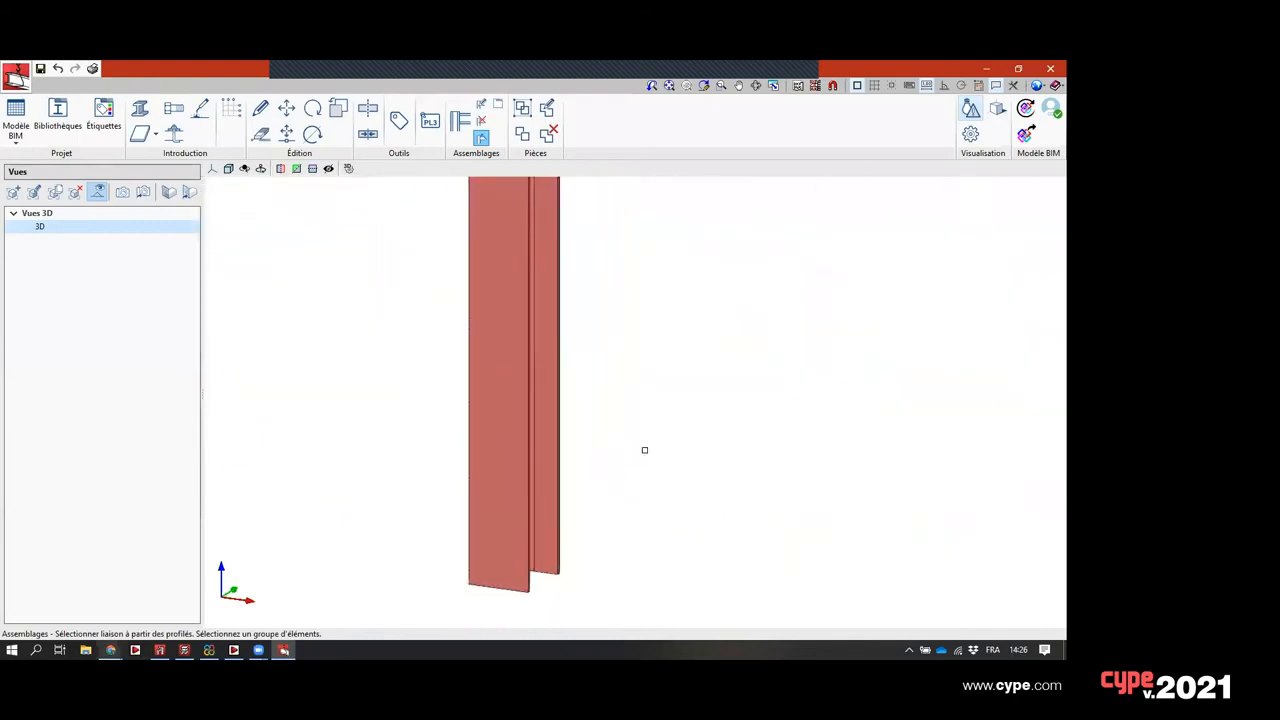
scroll(645, 452, down, 5)
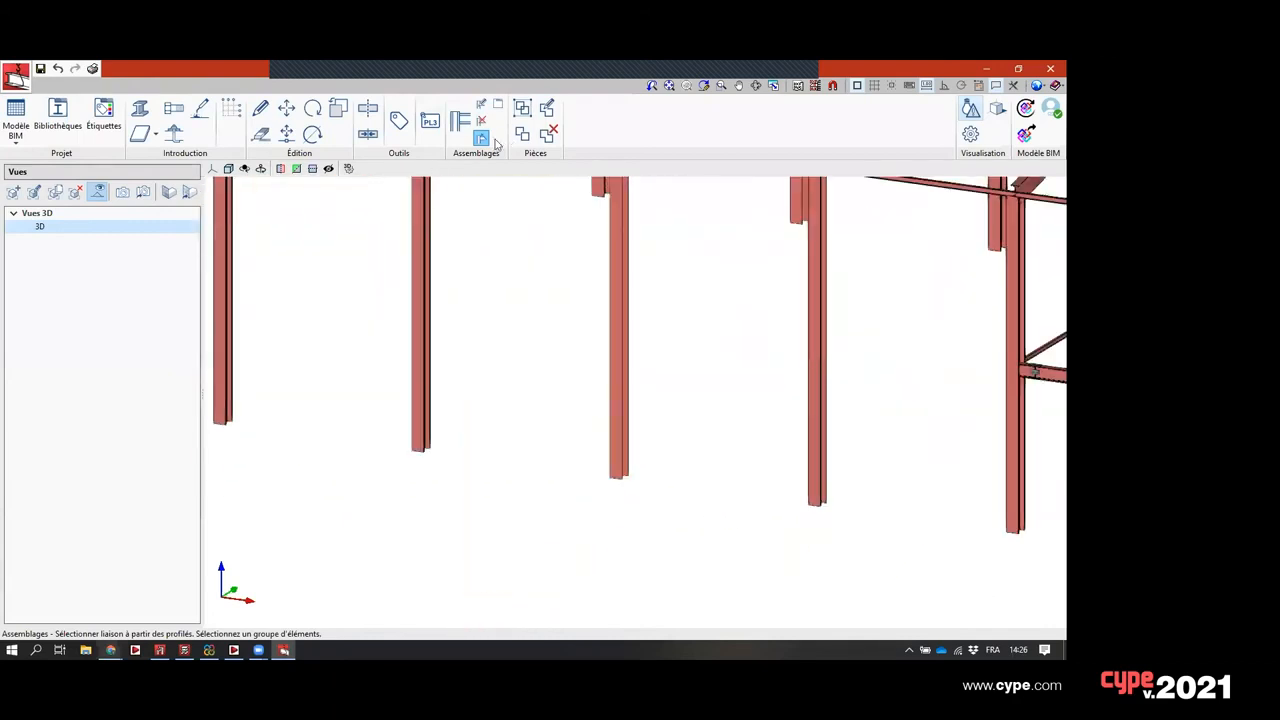
click(624, 440)
middle_drag(571, 383, 656, 338)
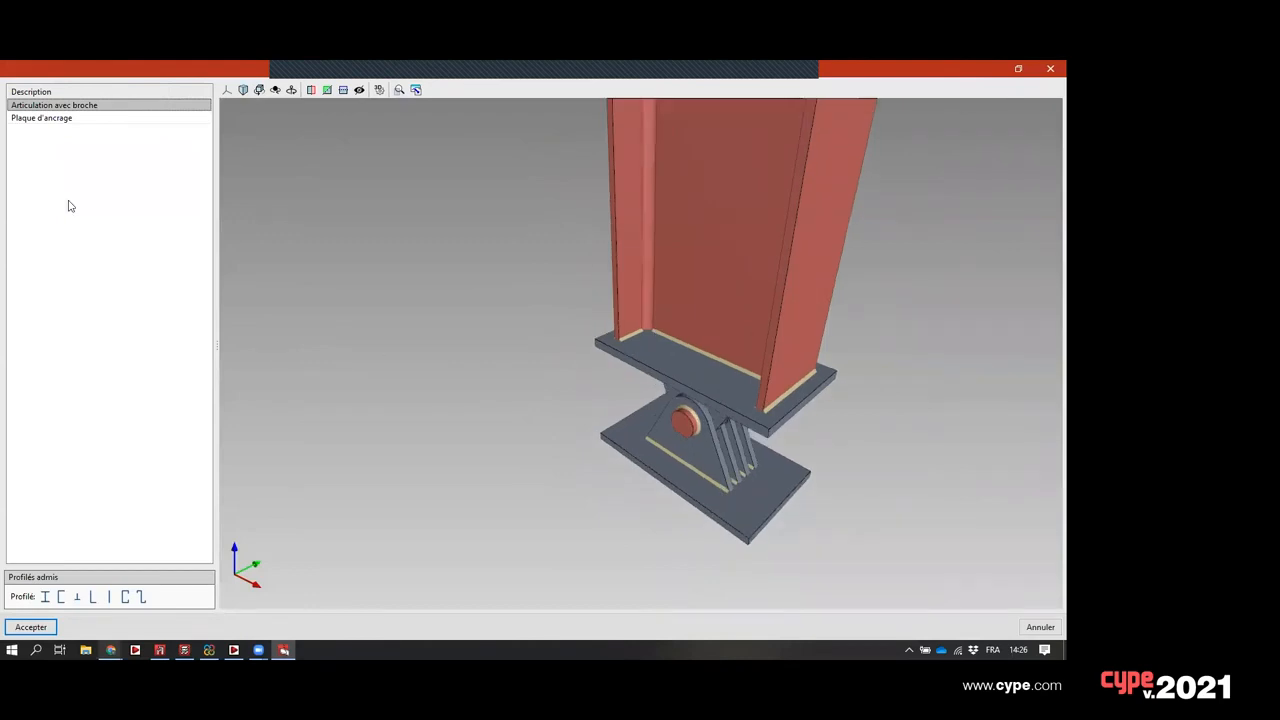
click(80, 119)
click(45, 628)
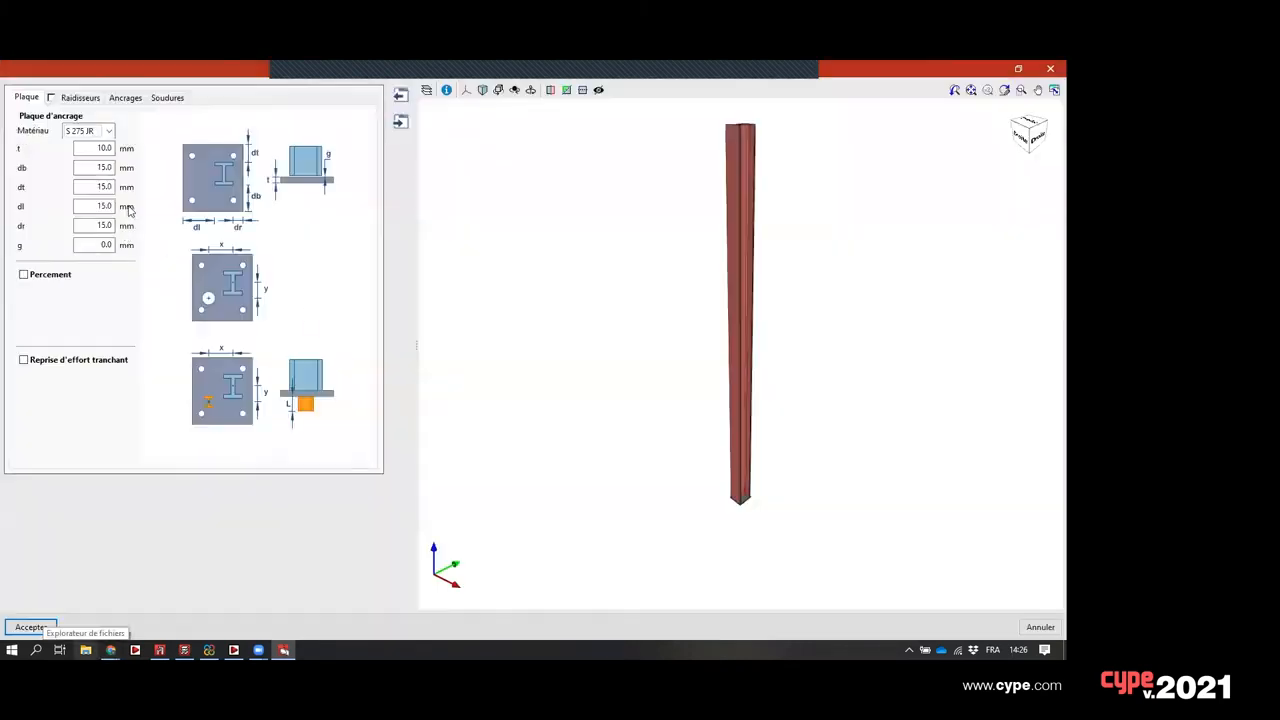
- Set the anchor plate's material to S 275 J2 and its thickness t to 30 mm
click(100, 131)
click(101, 171)
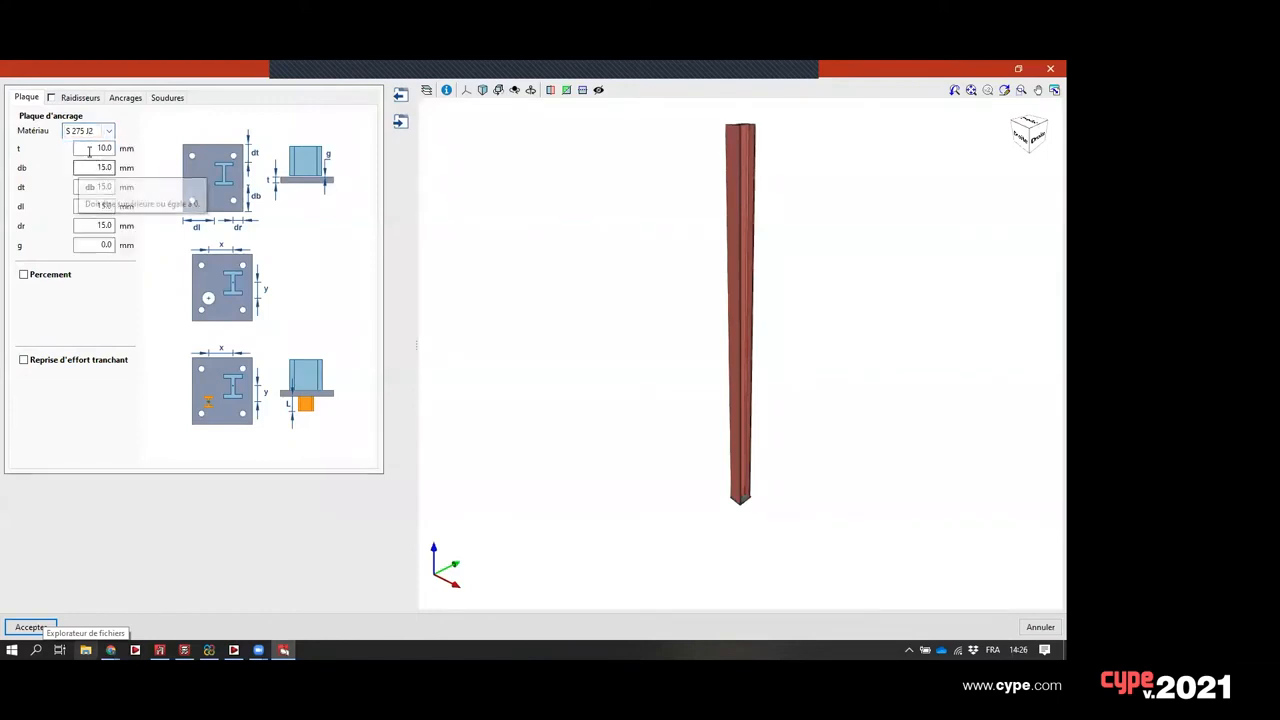
key(Tab)
scroll(766, 509, up, 5)
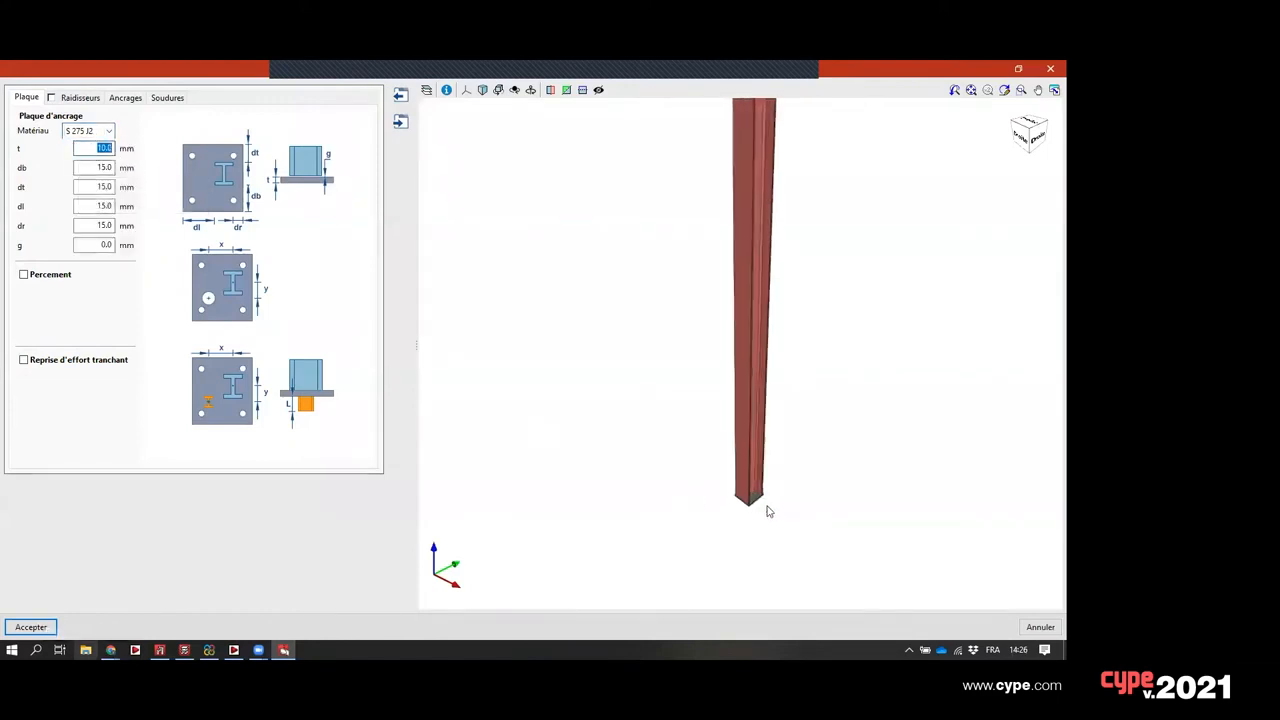
middle_drag(728, 484, 712, 431)
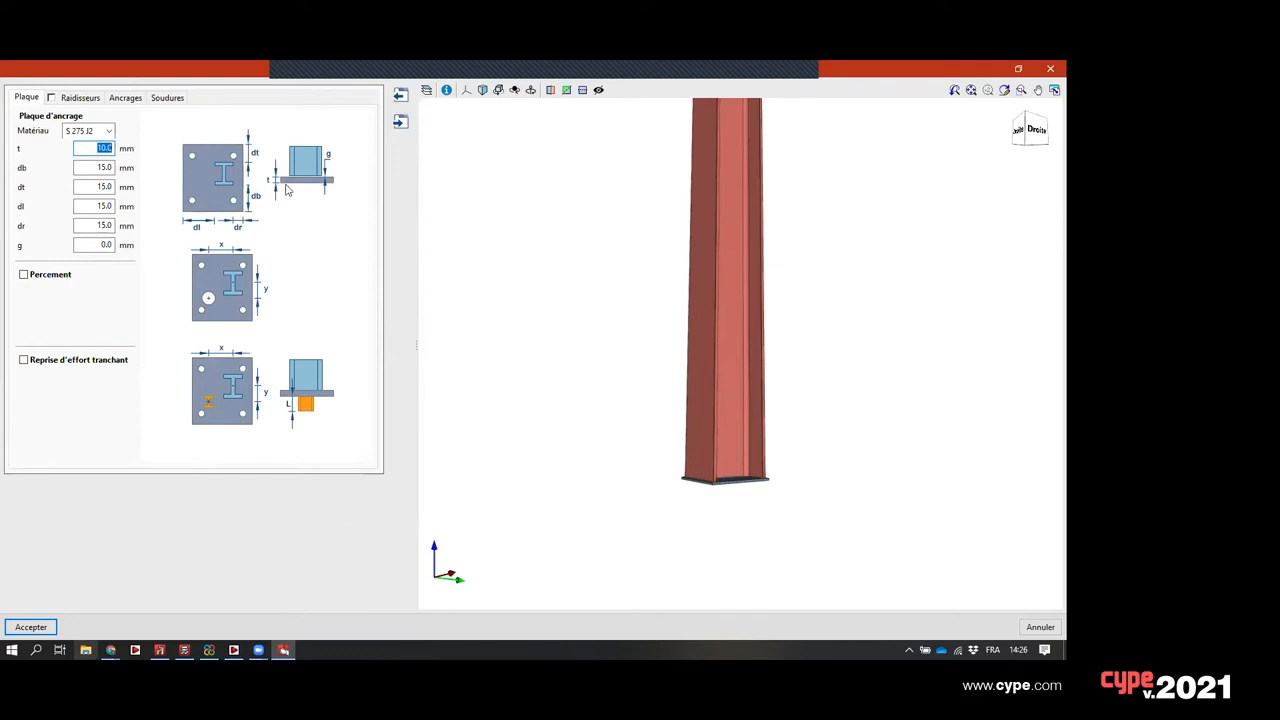
text(30)
key(Tab)
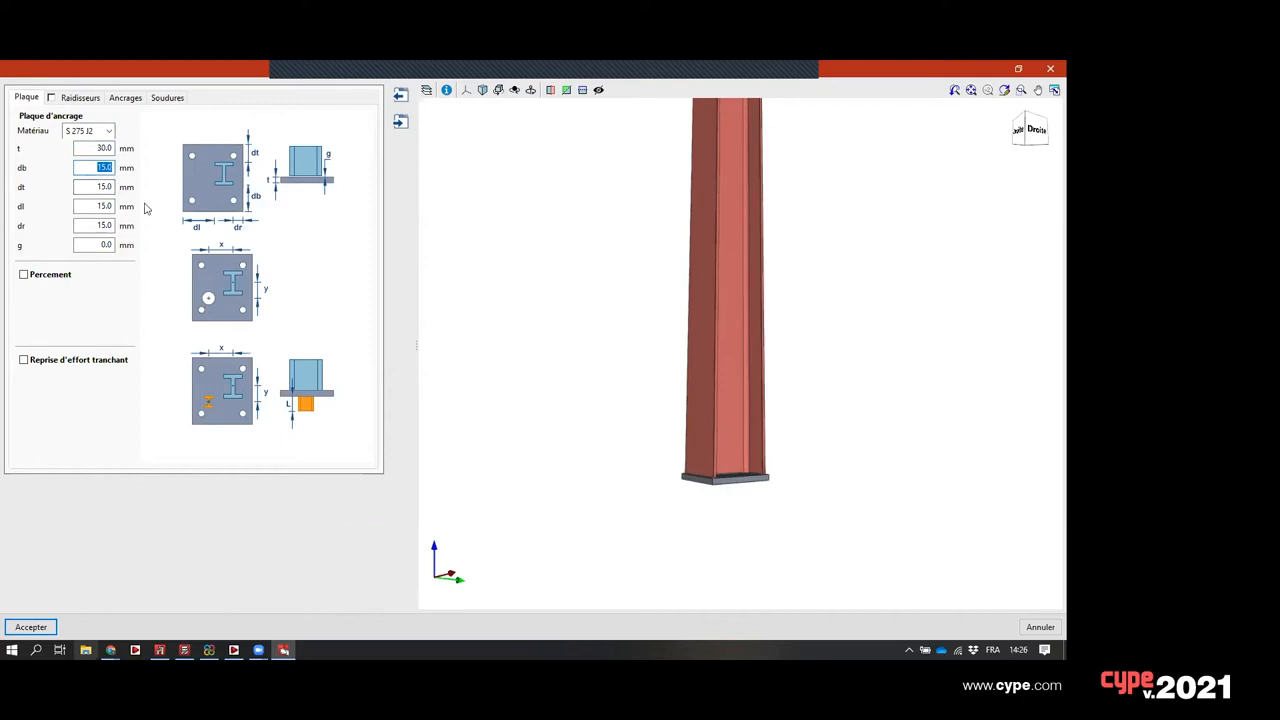
- Set the anchor plate's edge distances: db to 32 mm, and dt, dl and dr to 30 mm
text(32)
key(Tab)
middle_drag(440, 320, 614, 347)
click(92, 205)
text(30)
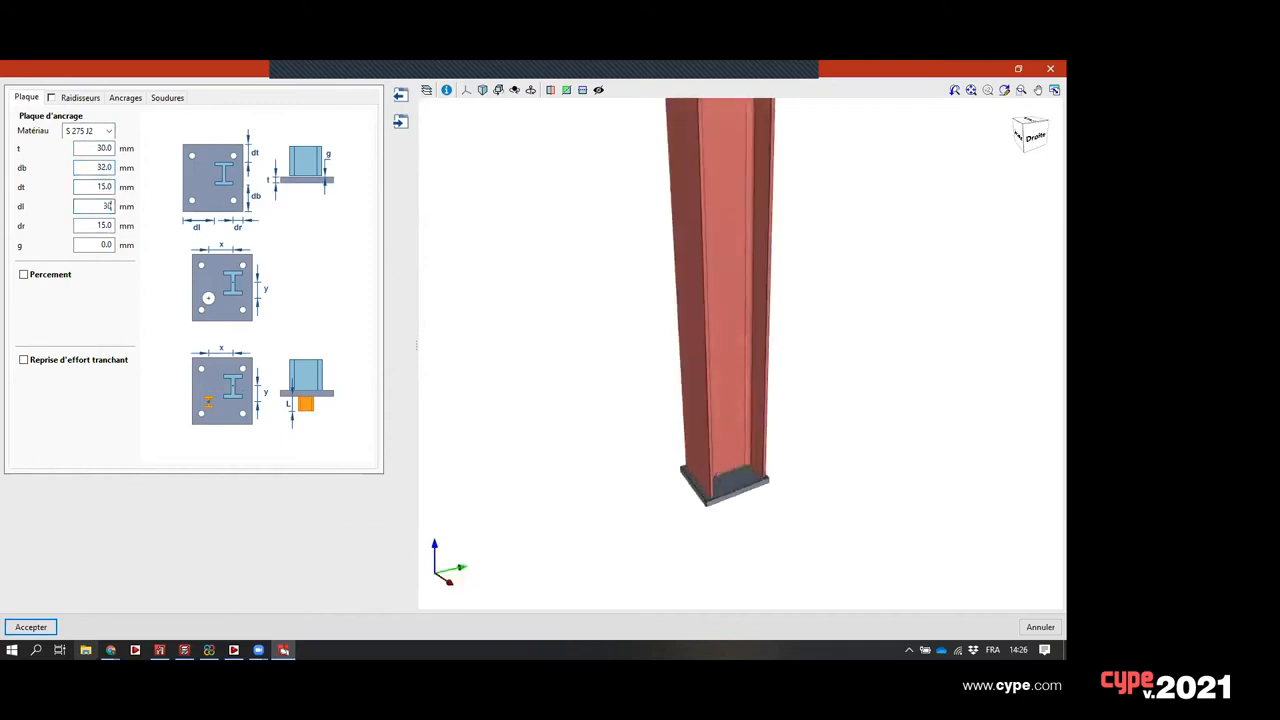
key(Tab)
click(95, 187)
text(30)
key(Tab)
key(Tab)
text(30)
key(Tab)
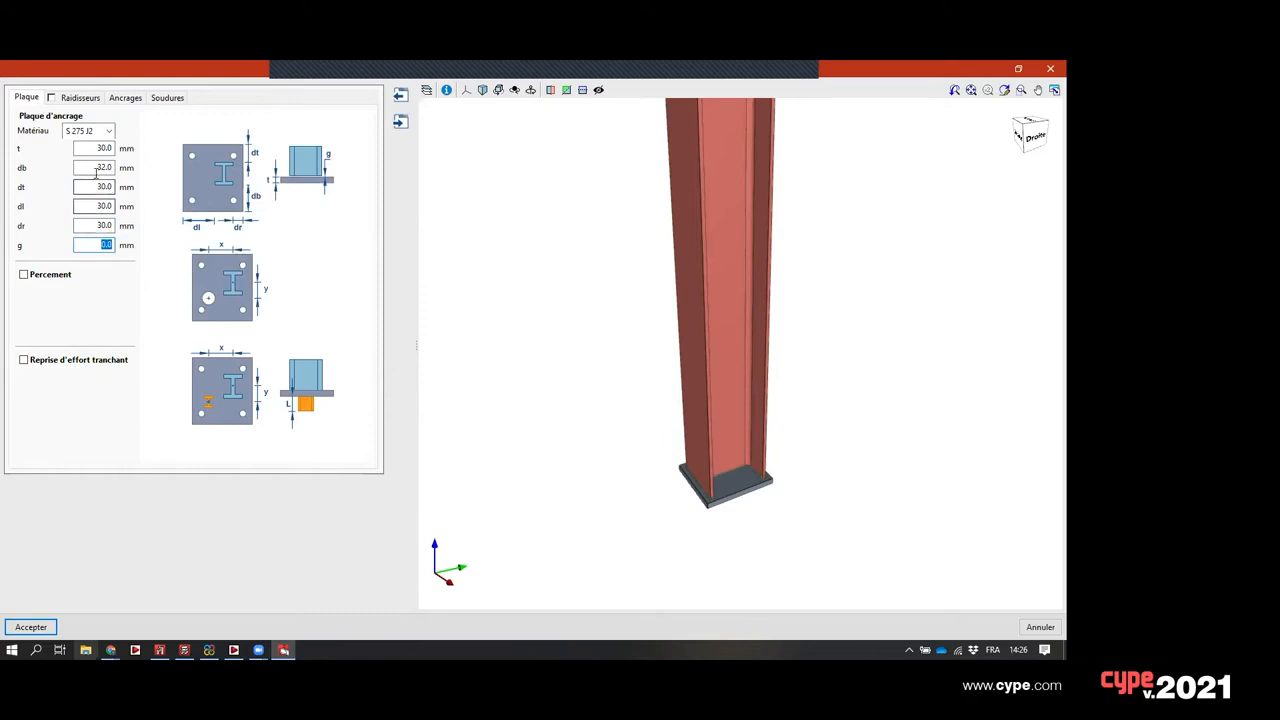
- Enable the hole (Percement) in the anchor plate and set its x offset to 50 mm
click(56, 277)
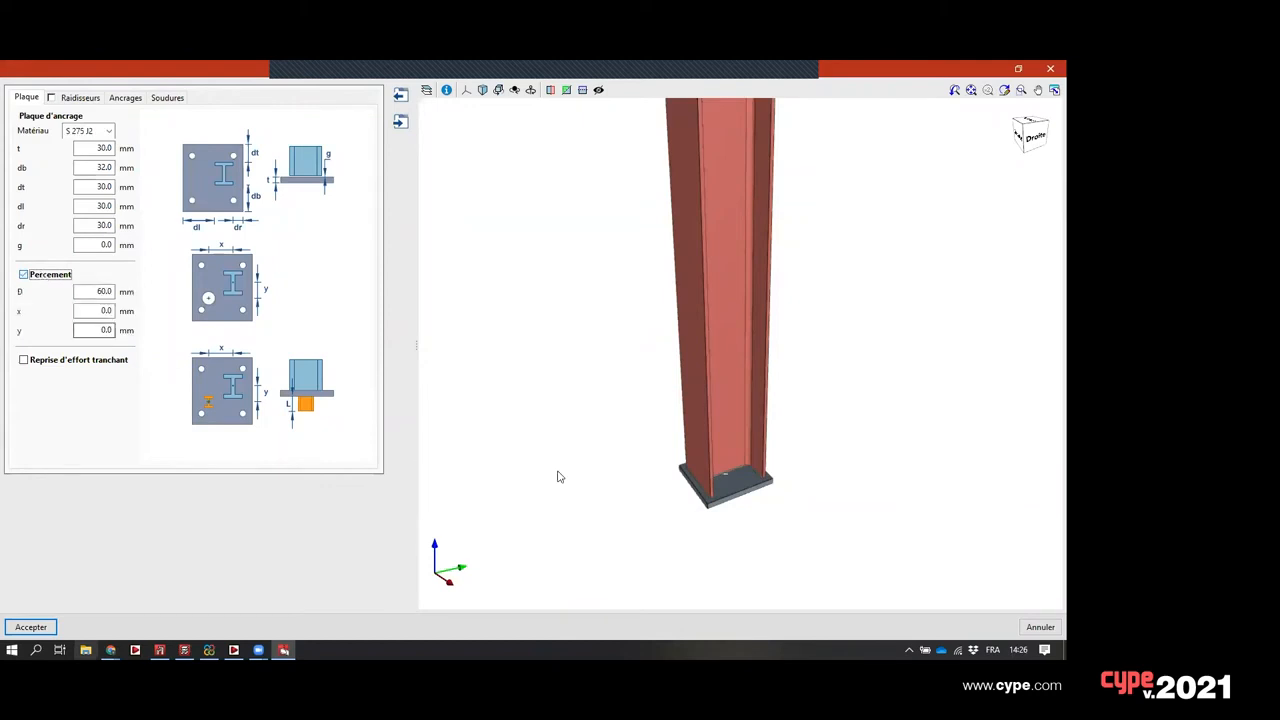
scroll(701, 479, up, 2)
scroll(700, 473, up, 3)
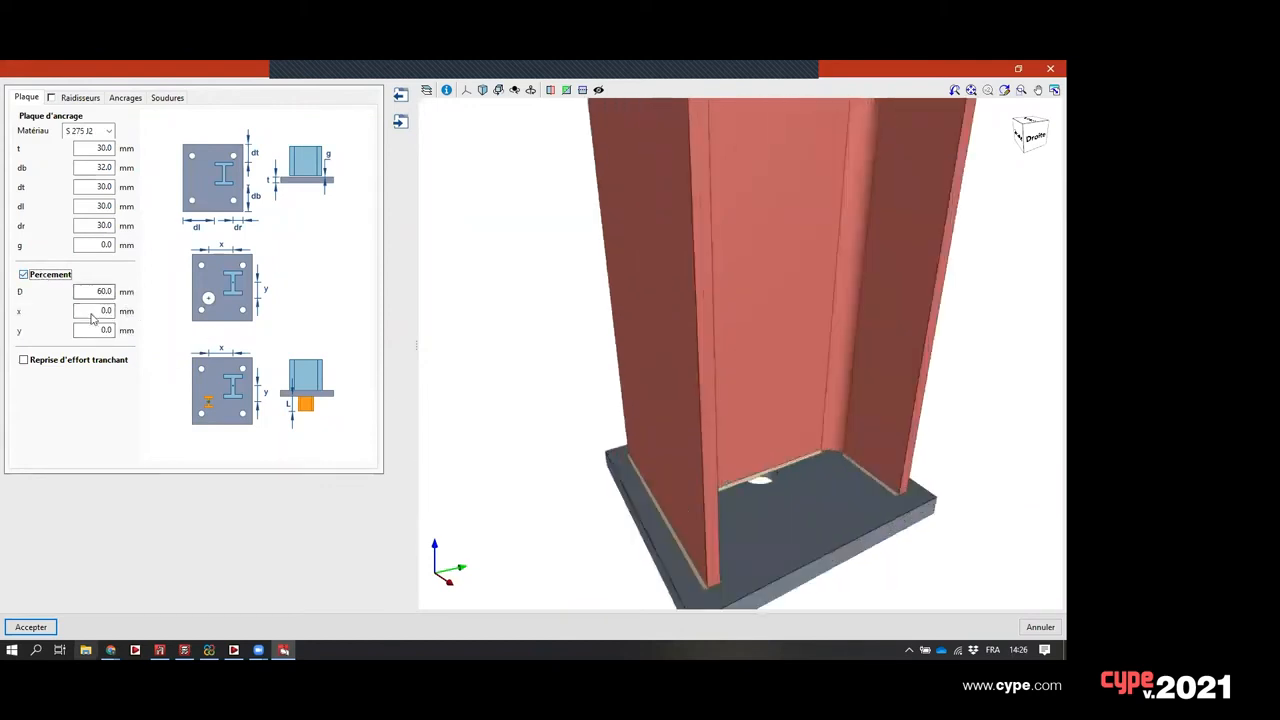
drag(86, 311, 190, 322)
text(50)
key(Tab)
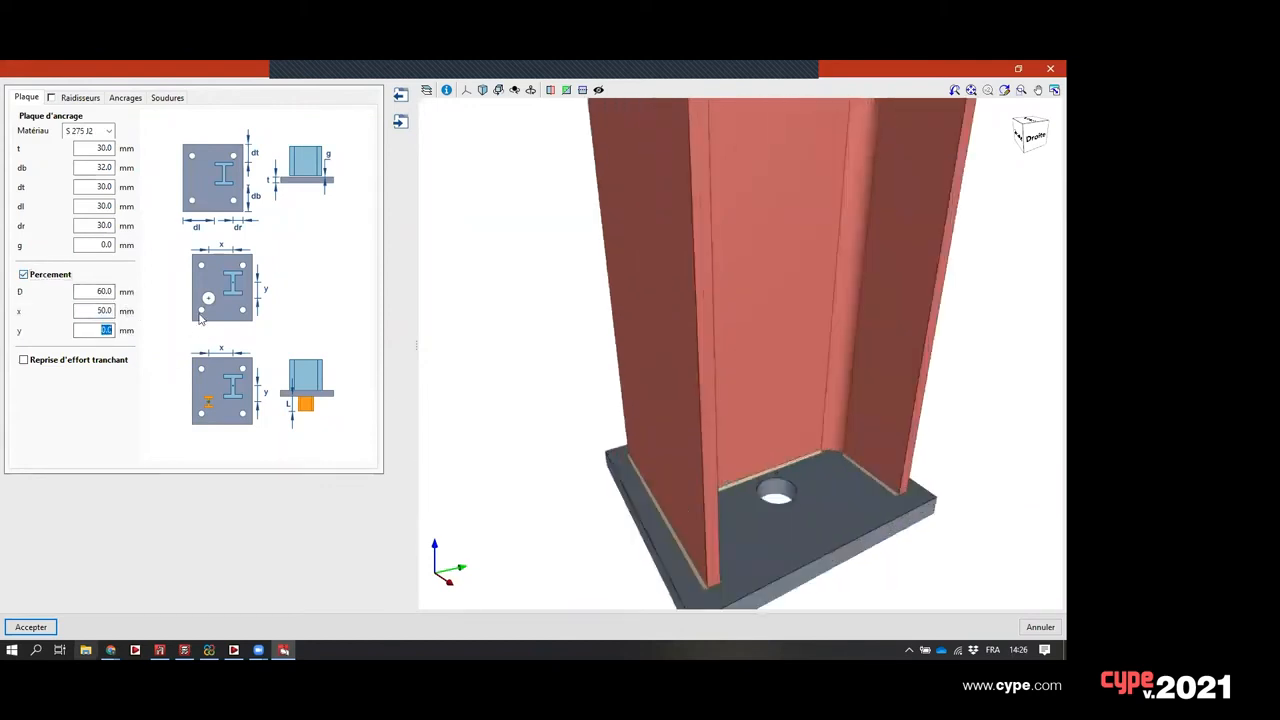
- Increase the x offset of the anchor plate's hole to 100 mm
drag(116, 314, 143, 322)
text(100)
key(Tab)
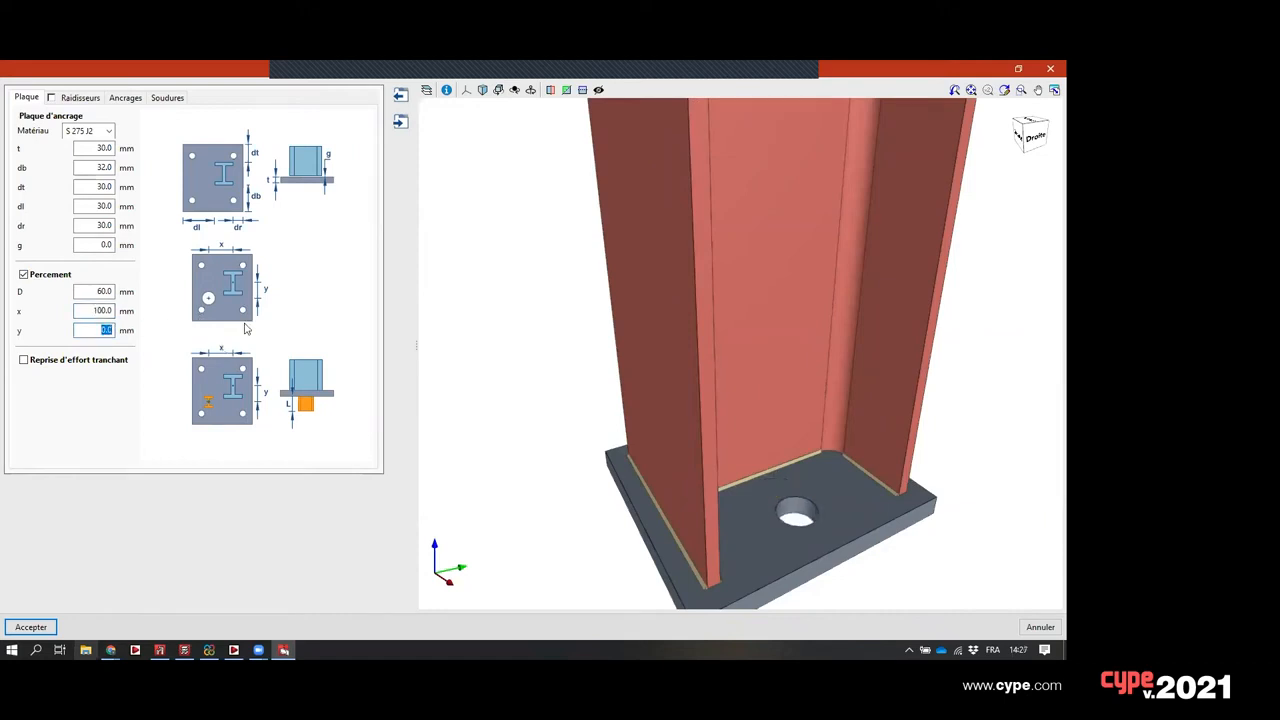
mouse_move(714, 457)
mouse_down()
mouse_move(886, 457)
mouse_move(705, 468)
mouse_up()
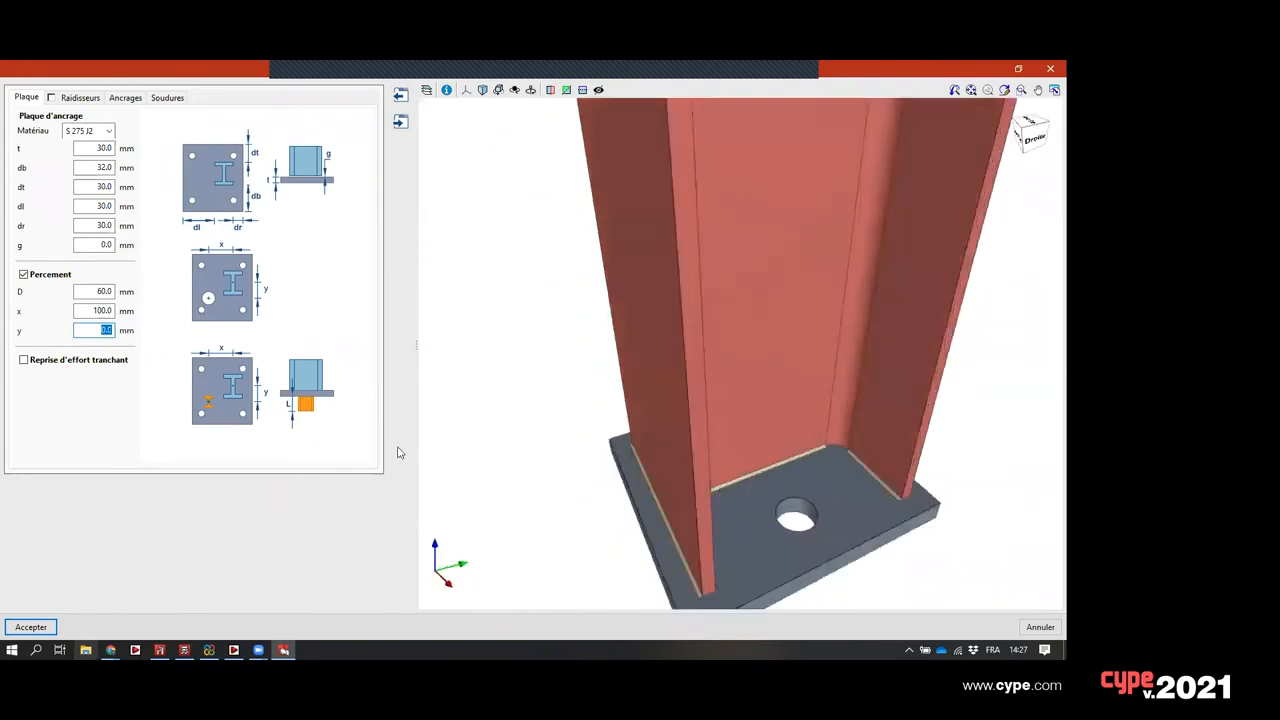
- Try out a shear key (Reprise d'effort tranchant) beneath the anchor plate and switch it off again
click(27, 362)
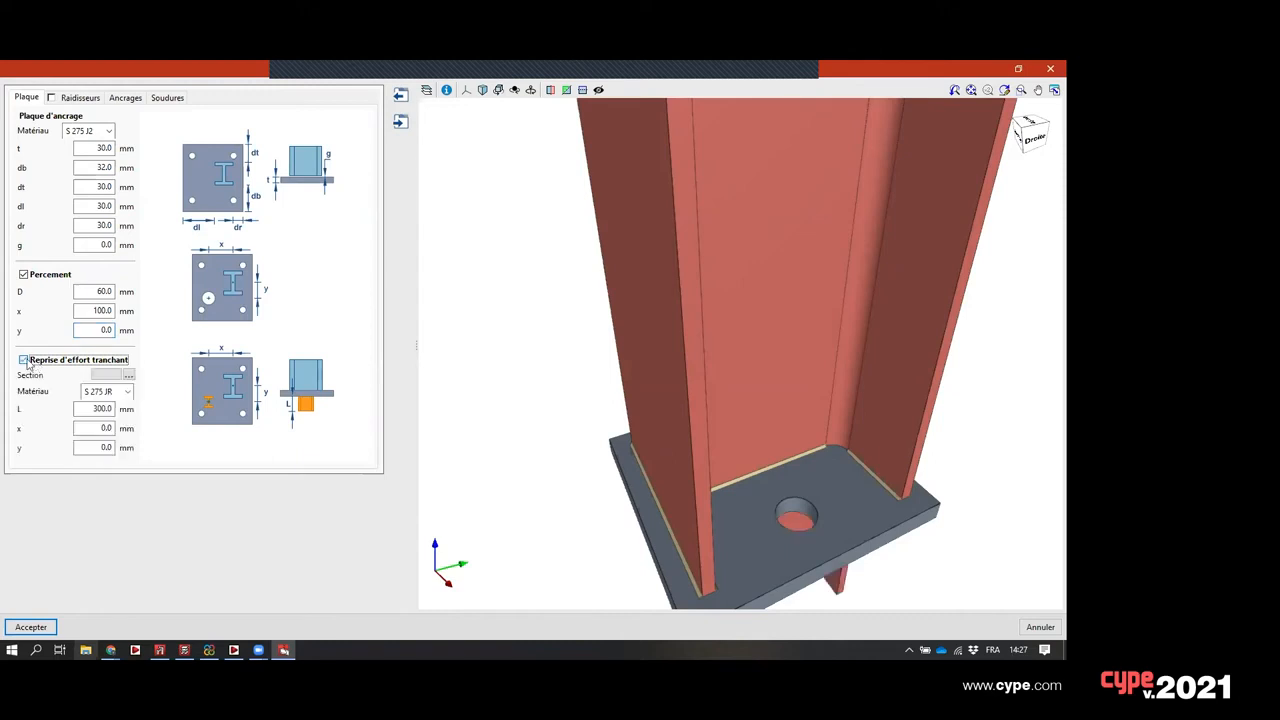
drag(702, 448, 726, 372)
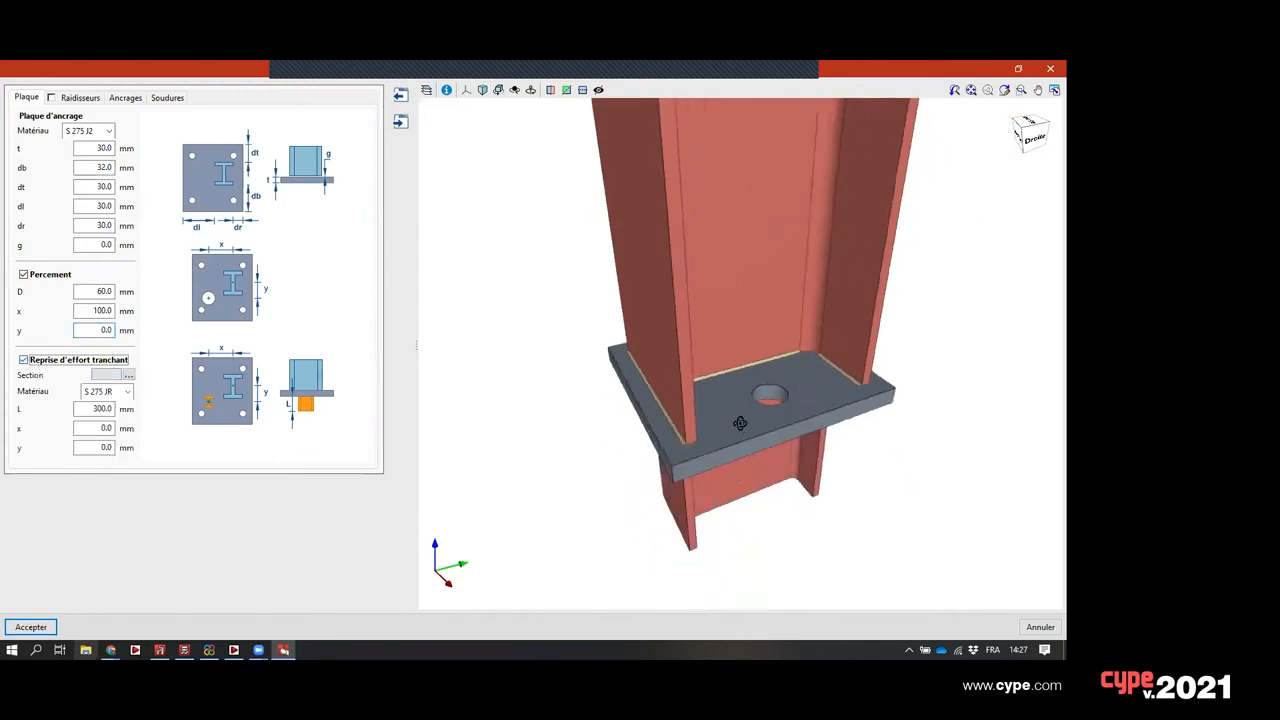
drag(740, 423, 760, 400)
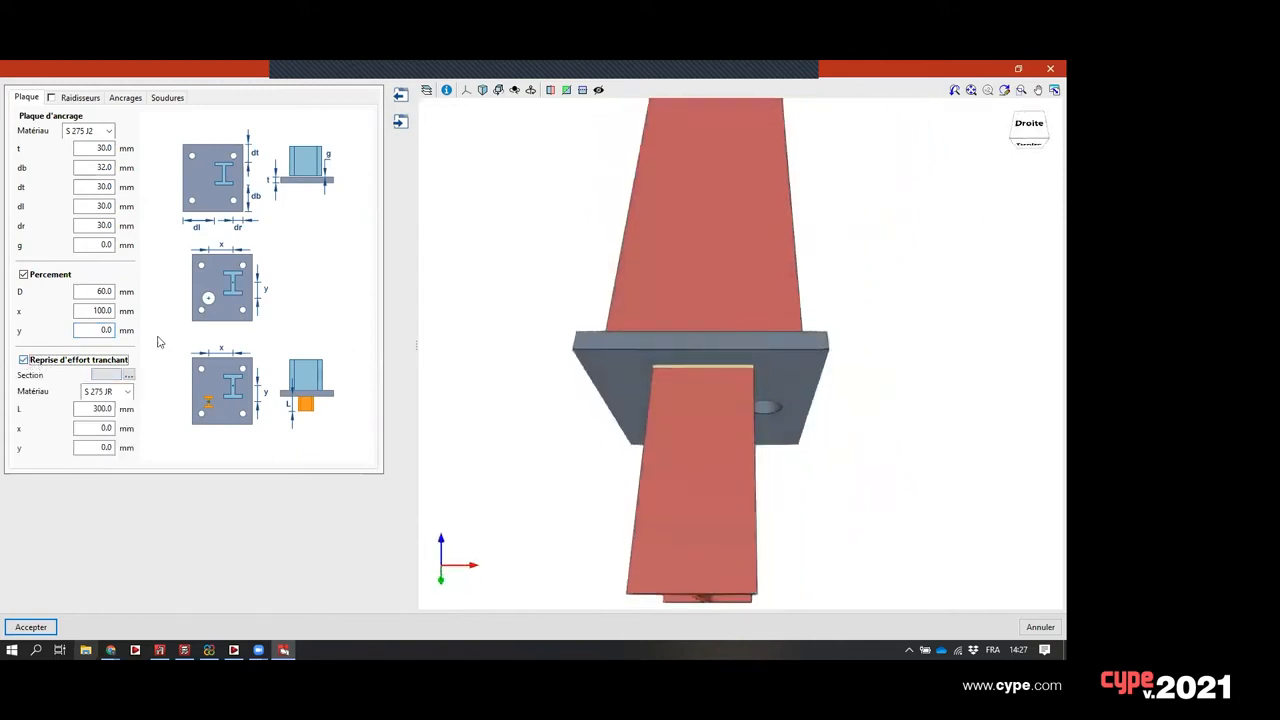
click(27, 362)
- Enable the anchor plate's stiffeners (Raidisseurs), trying the type with raised top plates before returning to the plain tapered-plate type
click(80, 97)
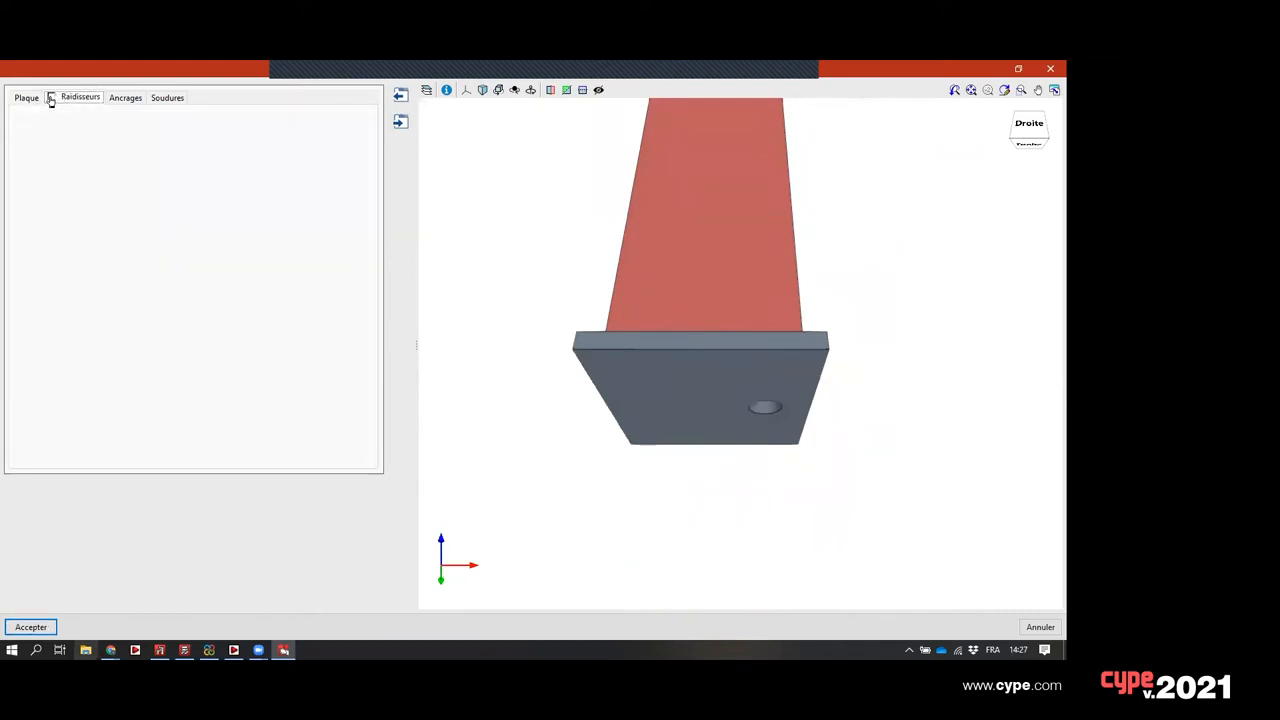
click(50, 97)
click(138, 157)
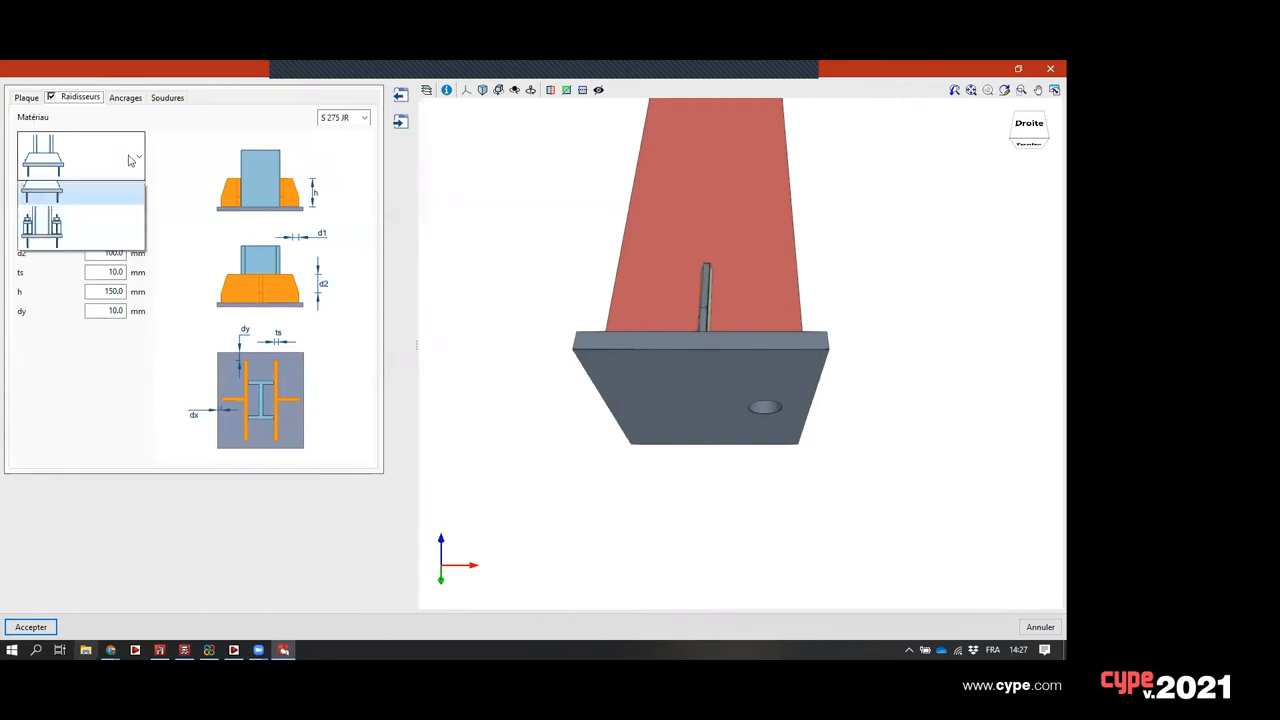
click(45, 255)
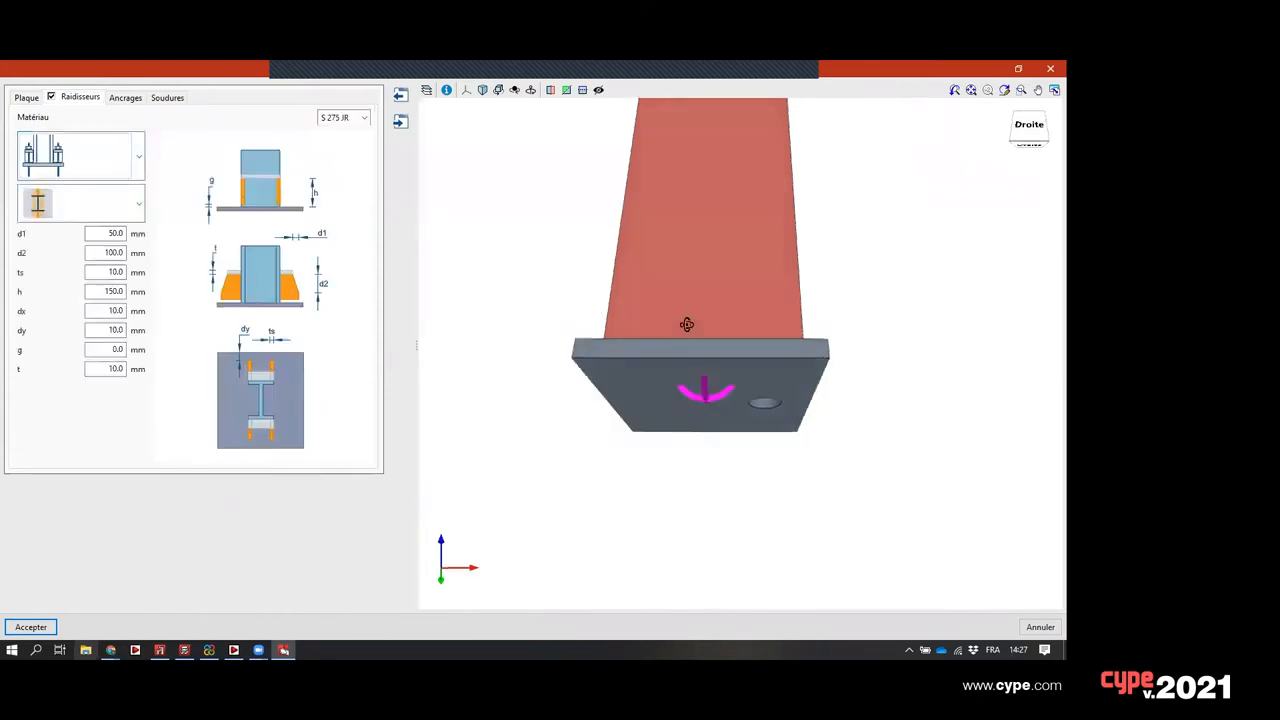
drag(686, 320, 680, 388)
click(110, 157)
click(82, 201)
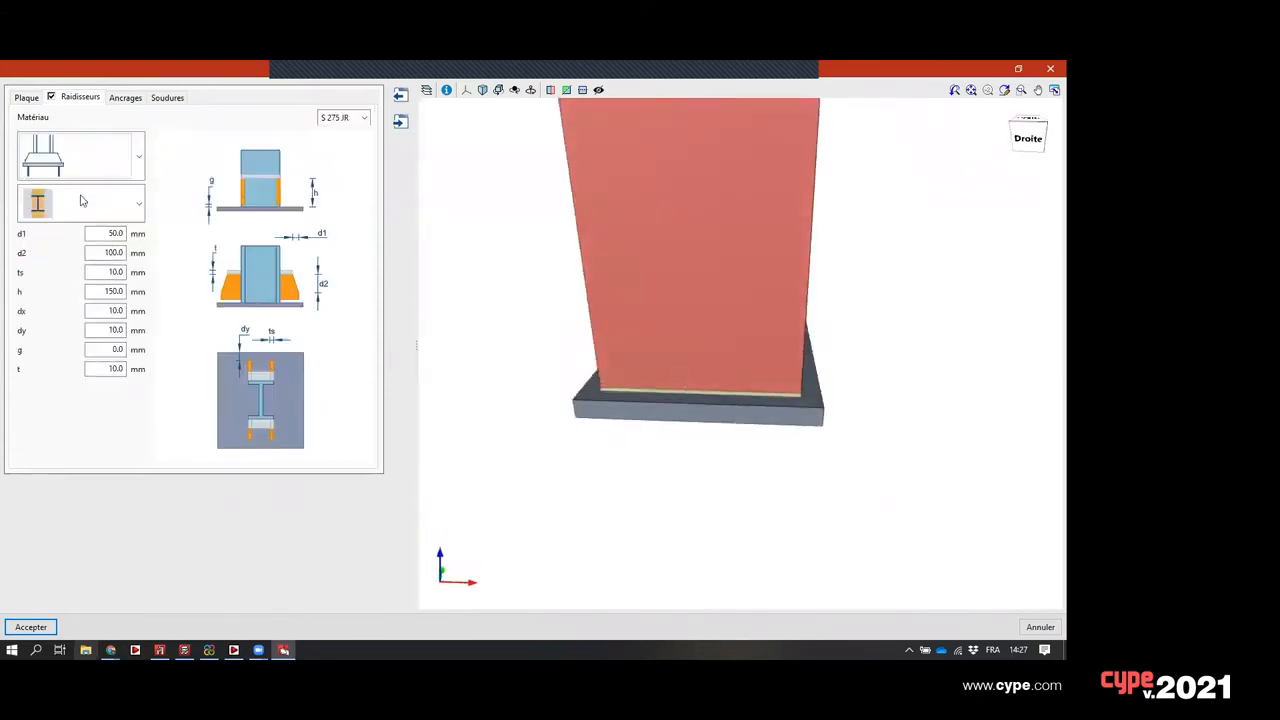
drag(586, 251, 880, 250)
- Set the stiffeners' dimensions: d1 to 100 mm, dy to 50 mm and h to 10 mm
drag(104, 234, 274, 235)
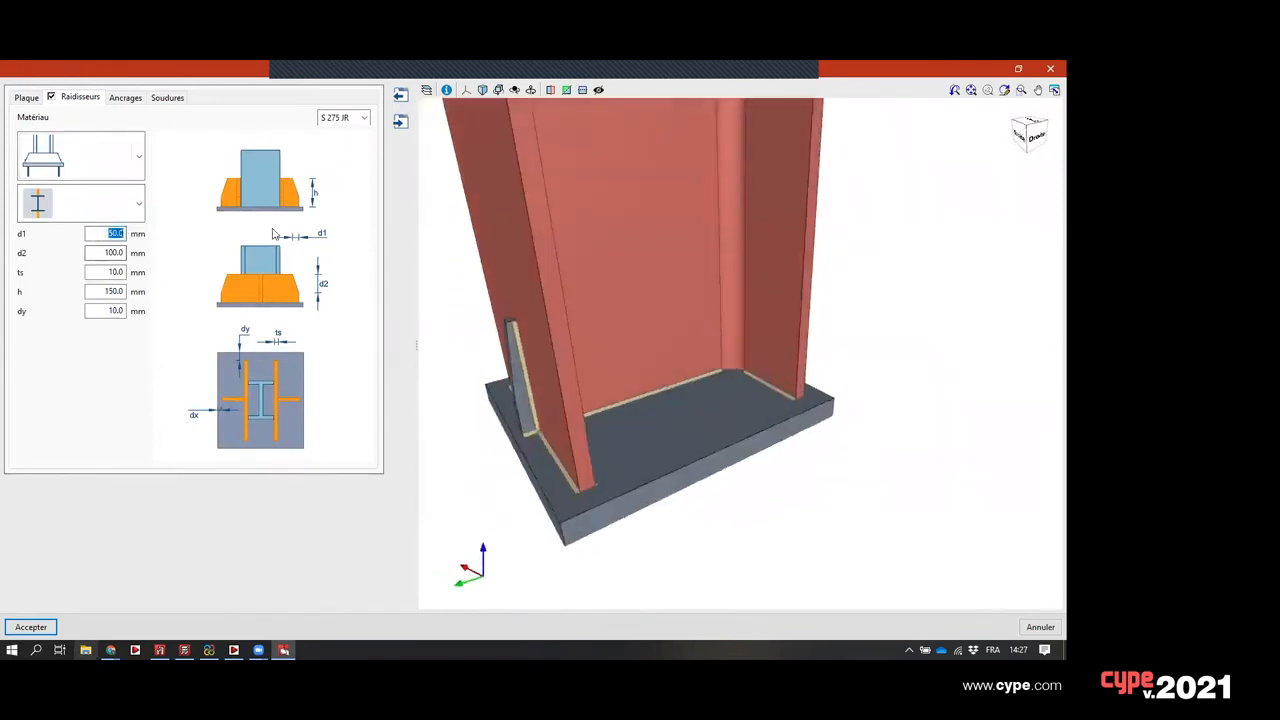
text(100)
key(Tab)
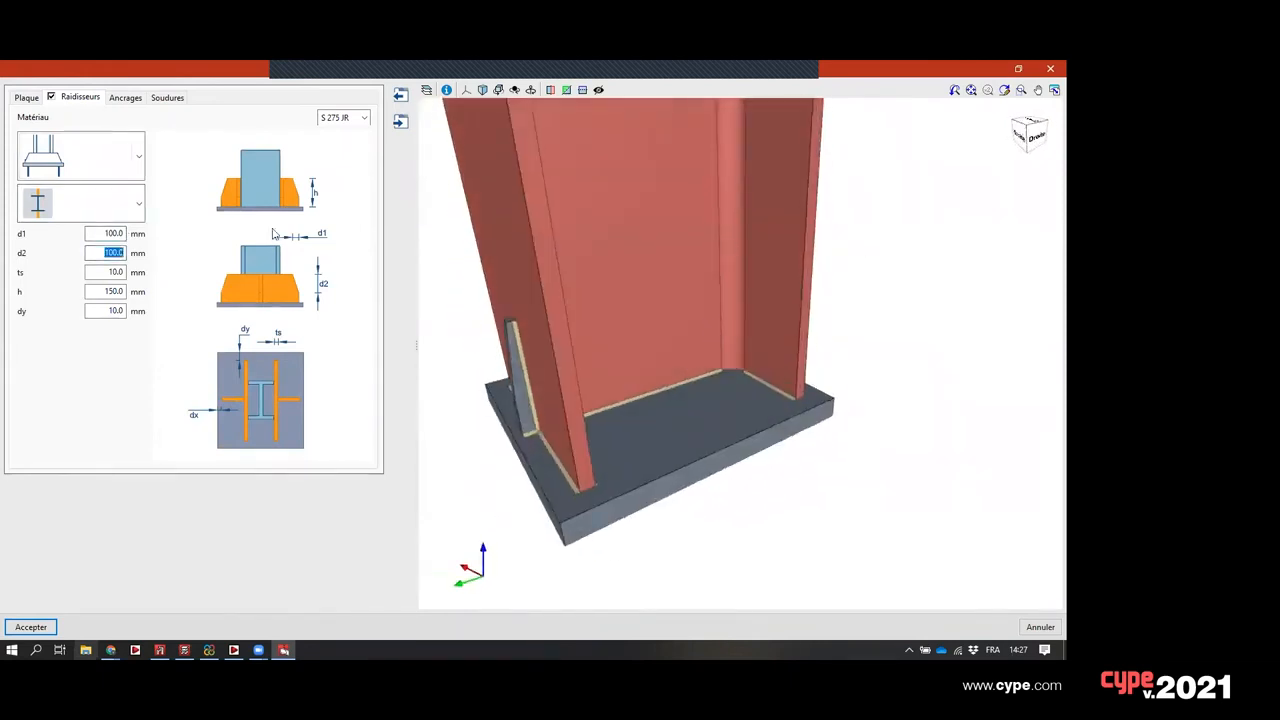
click(102, 308)
text(1)
text(50)
middle_drag(529, 417, 809, 400)
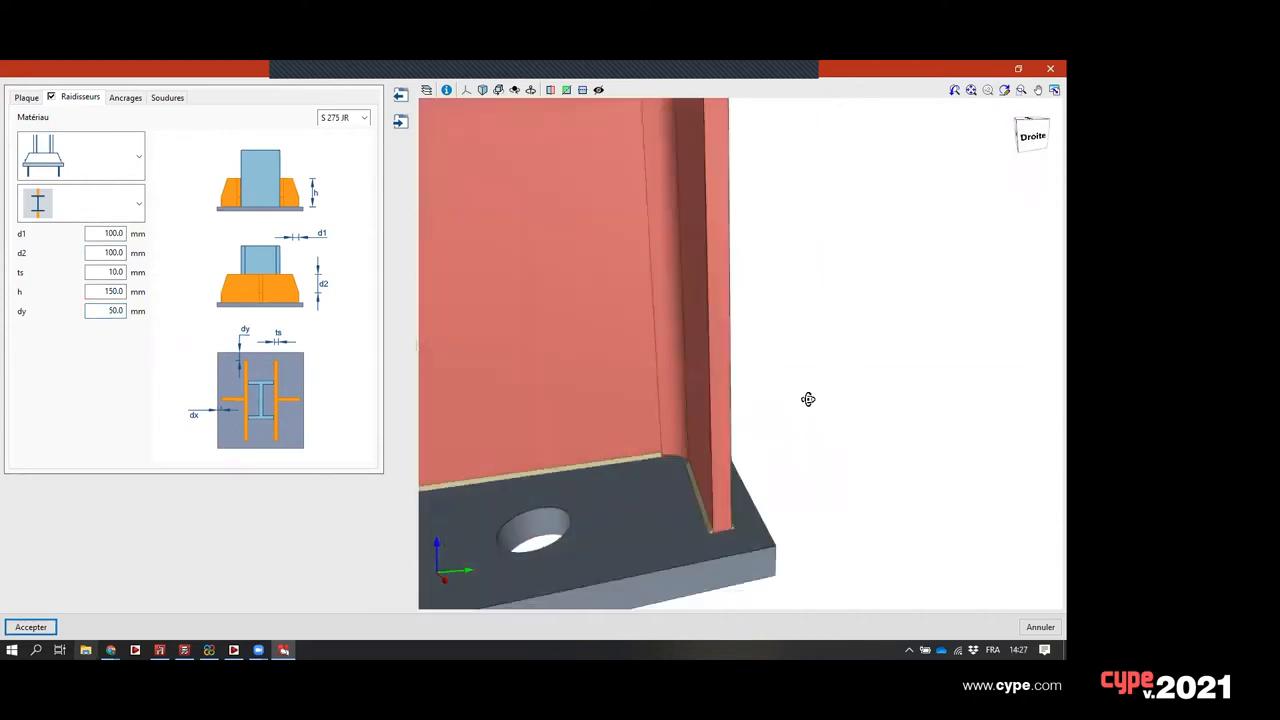
click(98, 291)
text(10)
key(Tab)
middle_drag(607, 403, 523, 316)
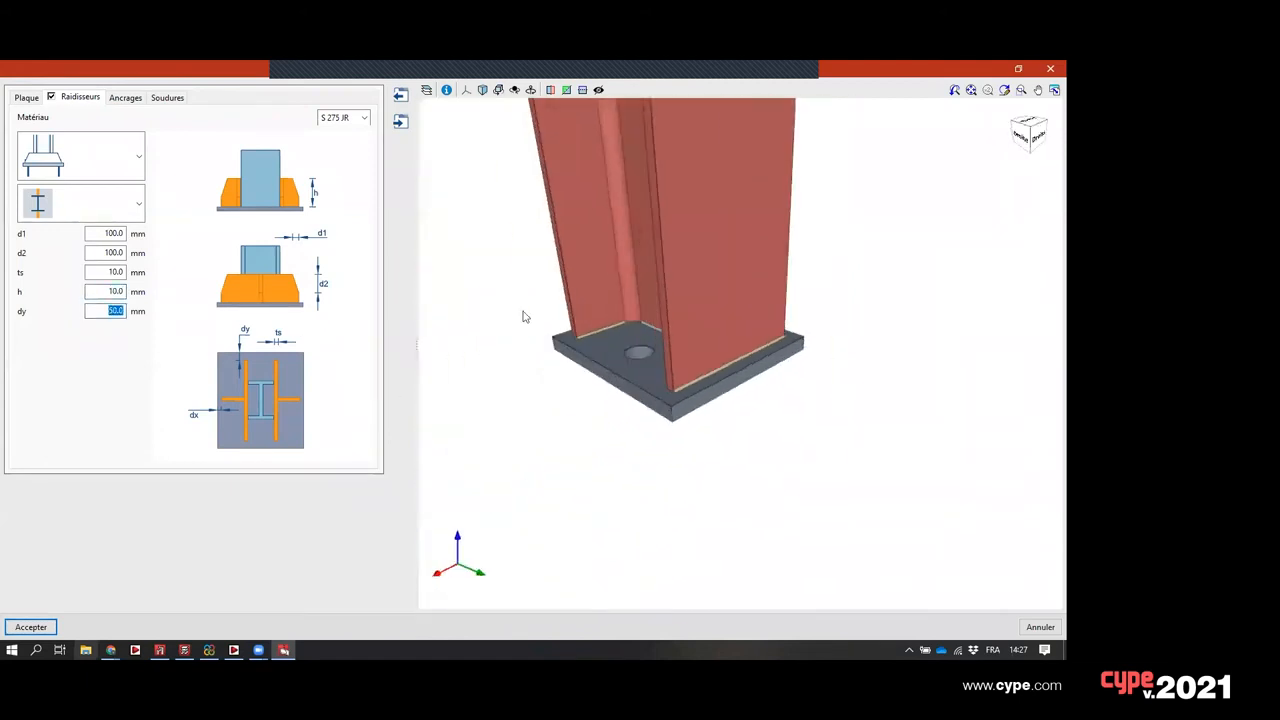
- Add an anchor bolt to the anchor plate at X 150 mm and Y 150 mm
click(136, 100)
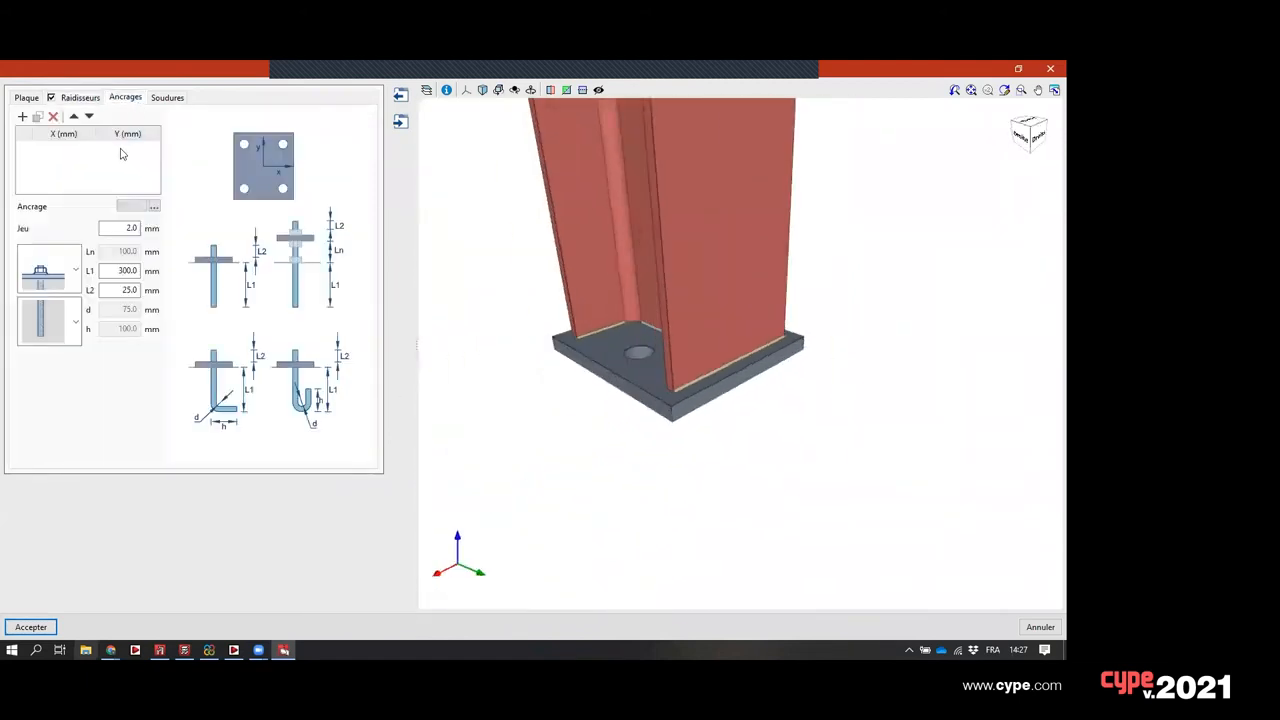
click(22, 116)
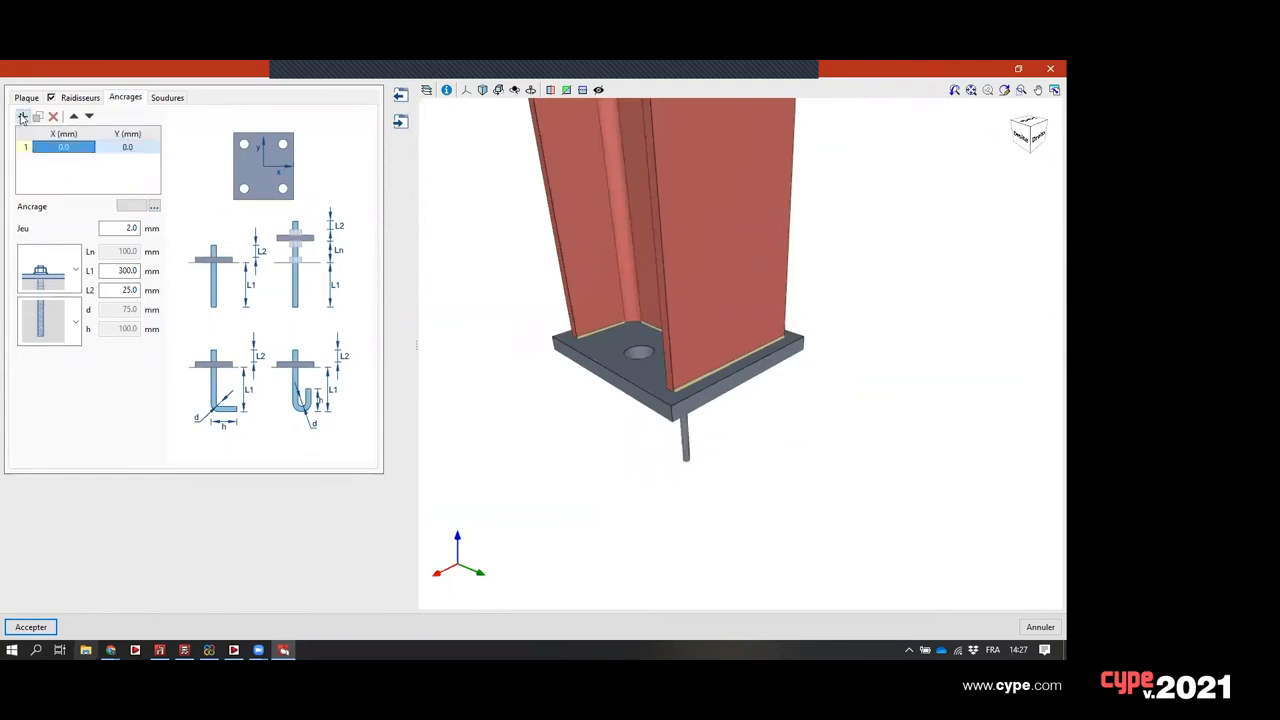
middle_drag(667, 275, 524, 274)
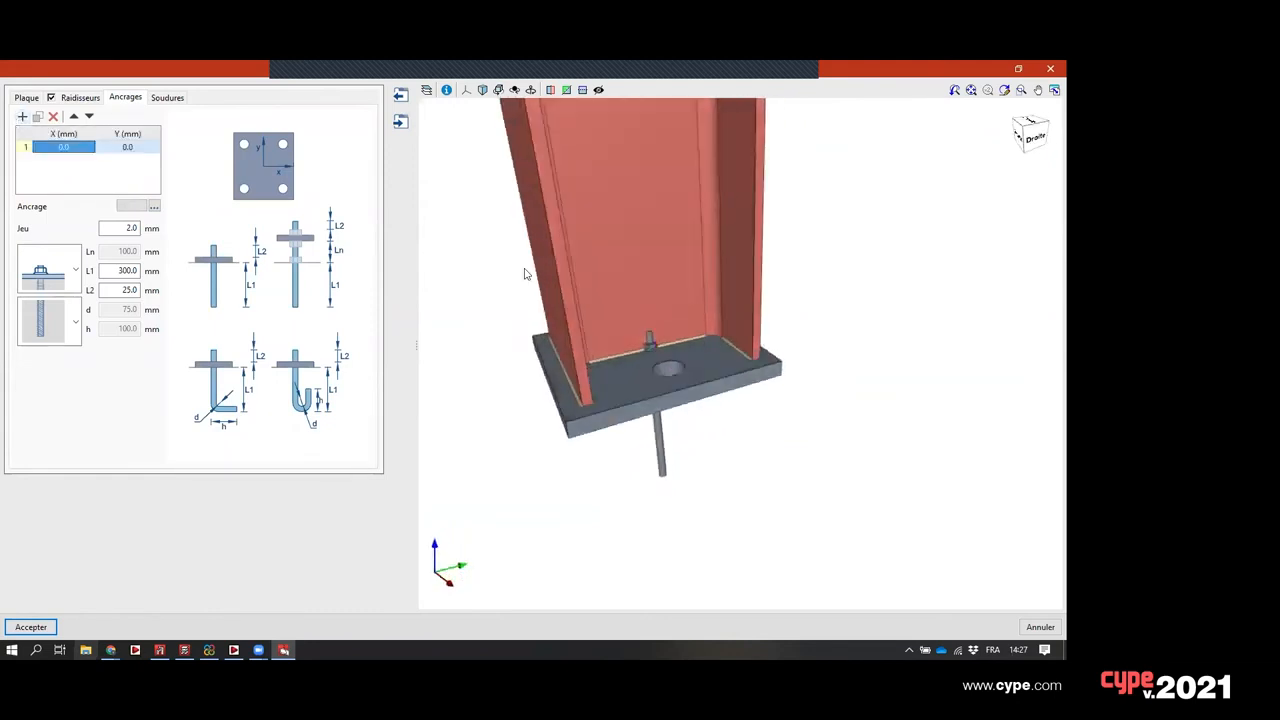
text(150)
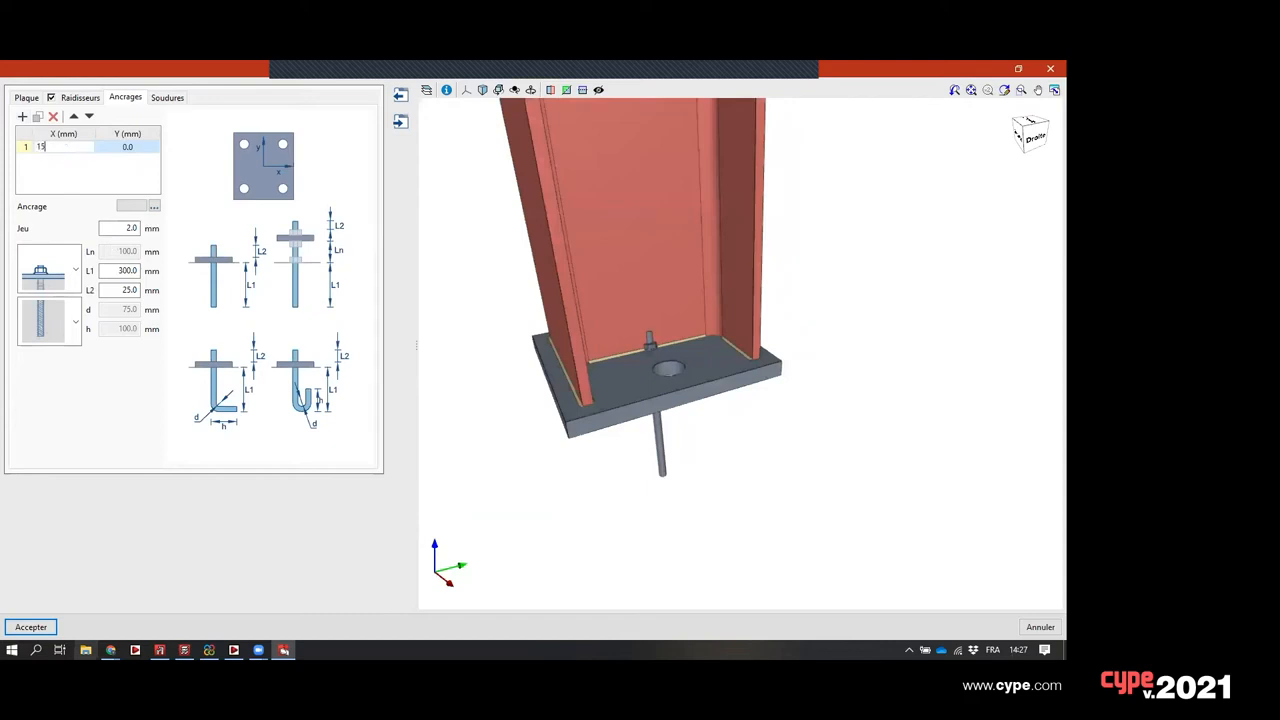
key(Tab)
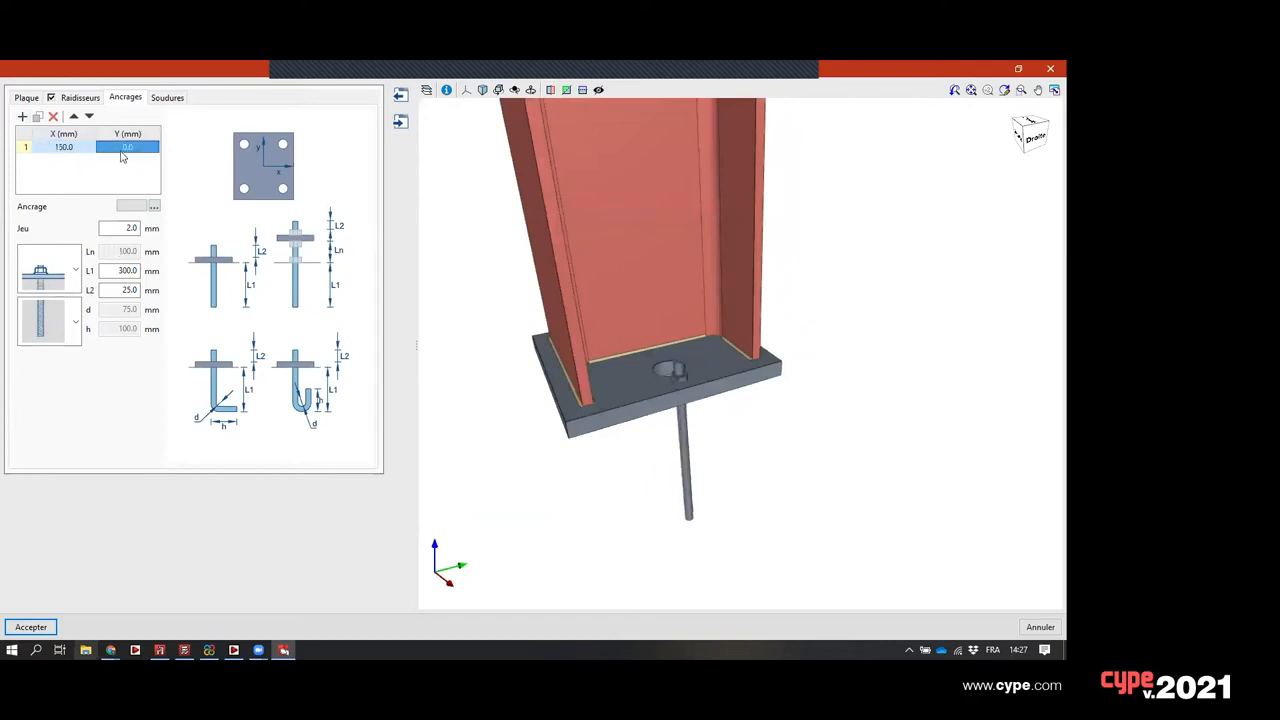
text(150)
key(Tab)
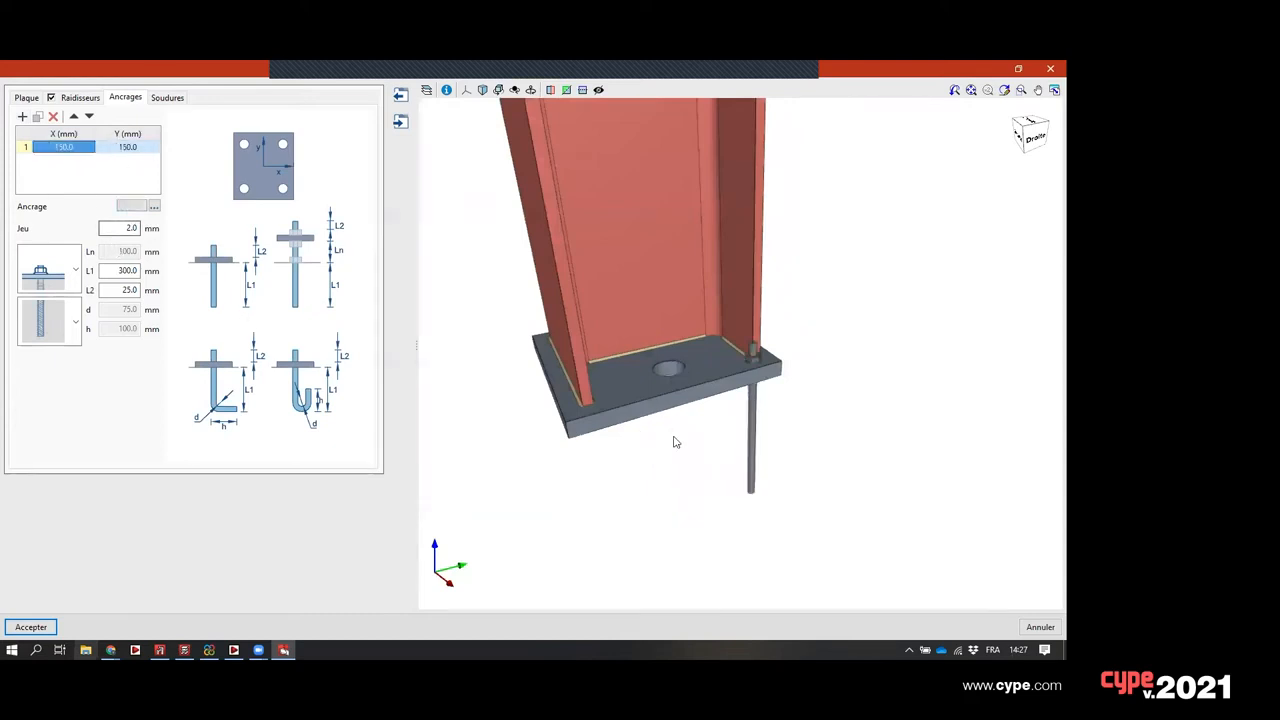
- Change the anchor bolt's end to the U-shaped hook type and set its h to 200 mm
middle_drag(675, 442, 605, 373)
click(75, 320)
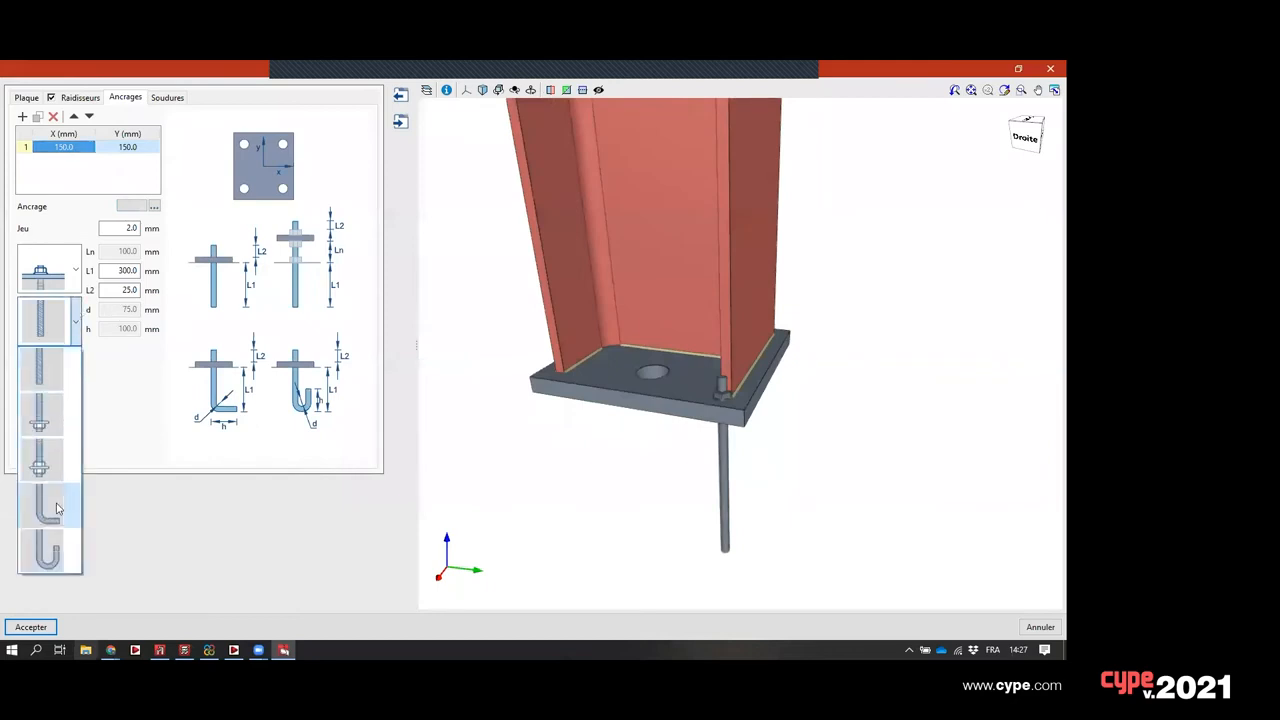
click(48, 550)
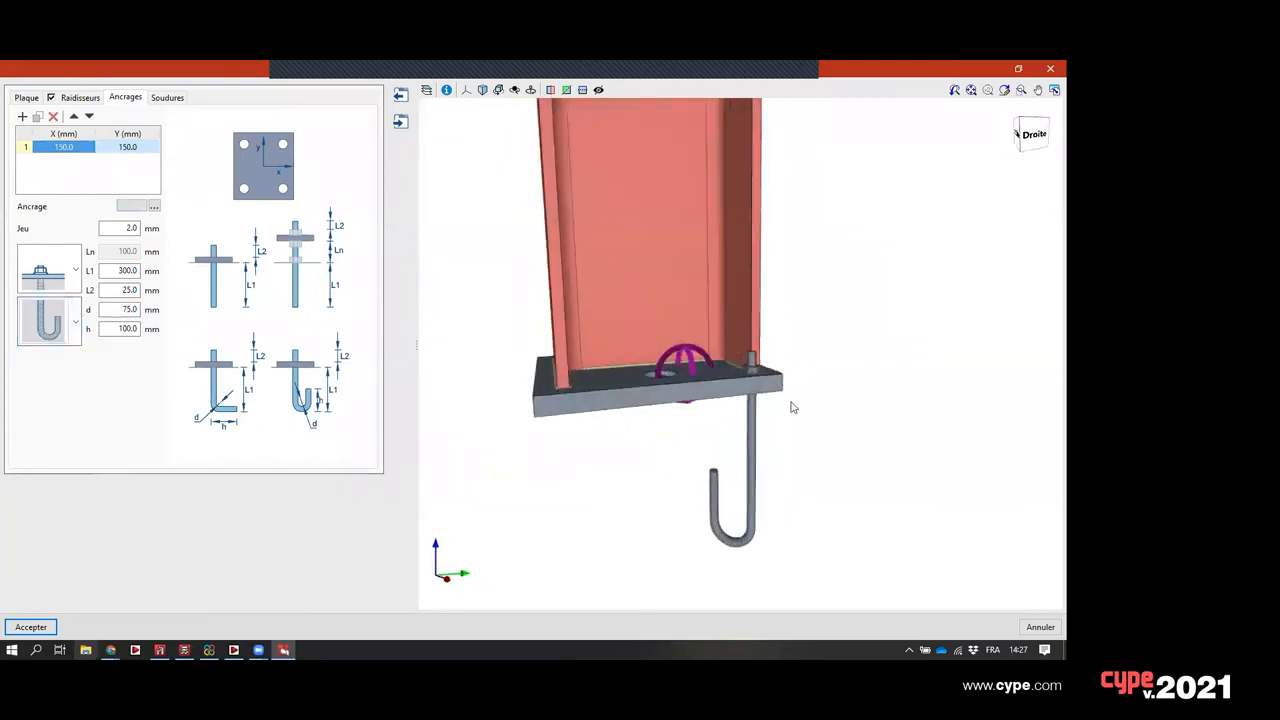
click(125, 328)
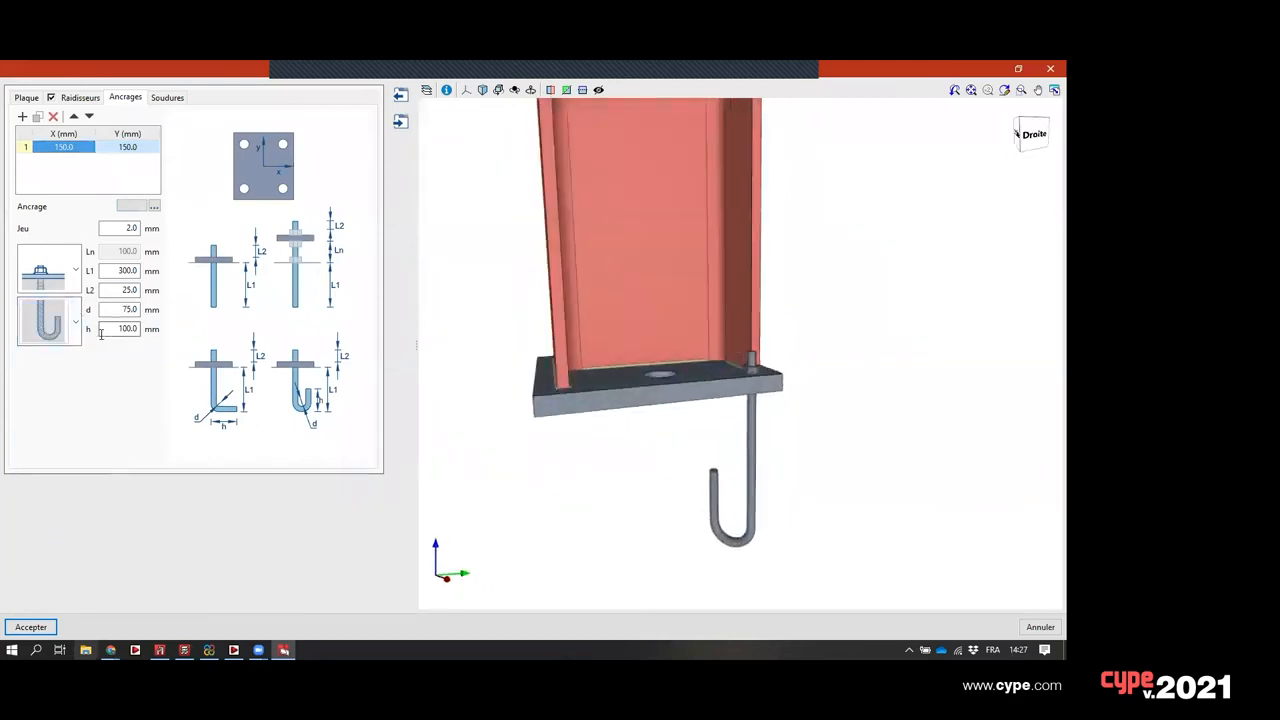
text(200)
click(44, 423)
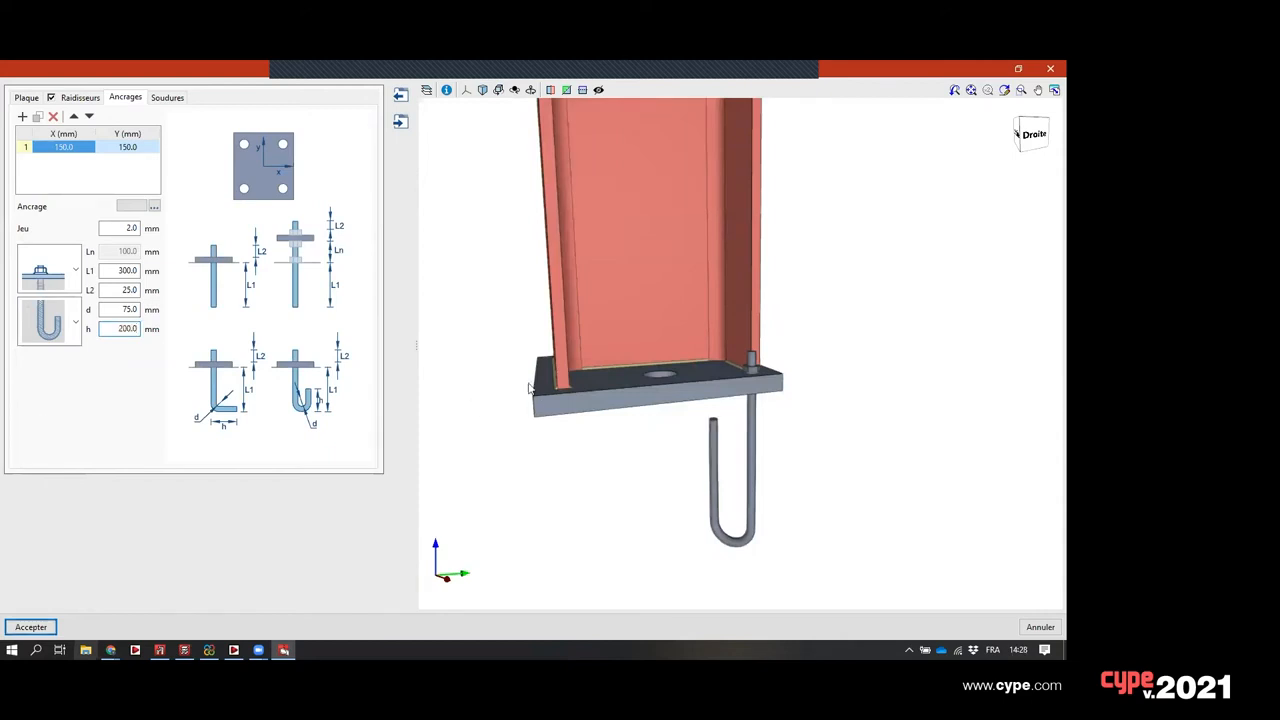
- Set the anchor bolt's embedded length L1 to 500 mm
click(125, 270)
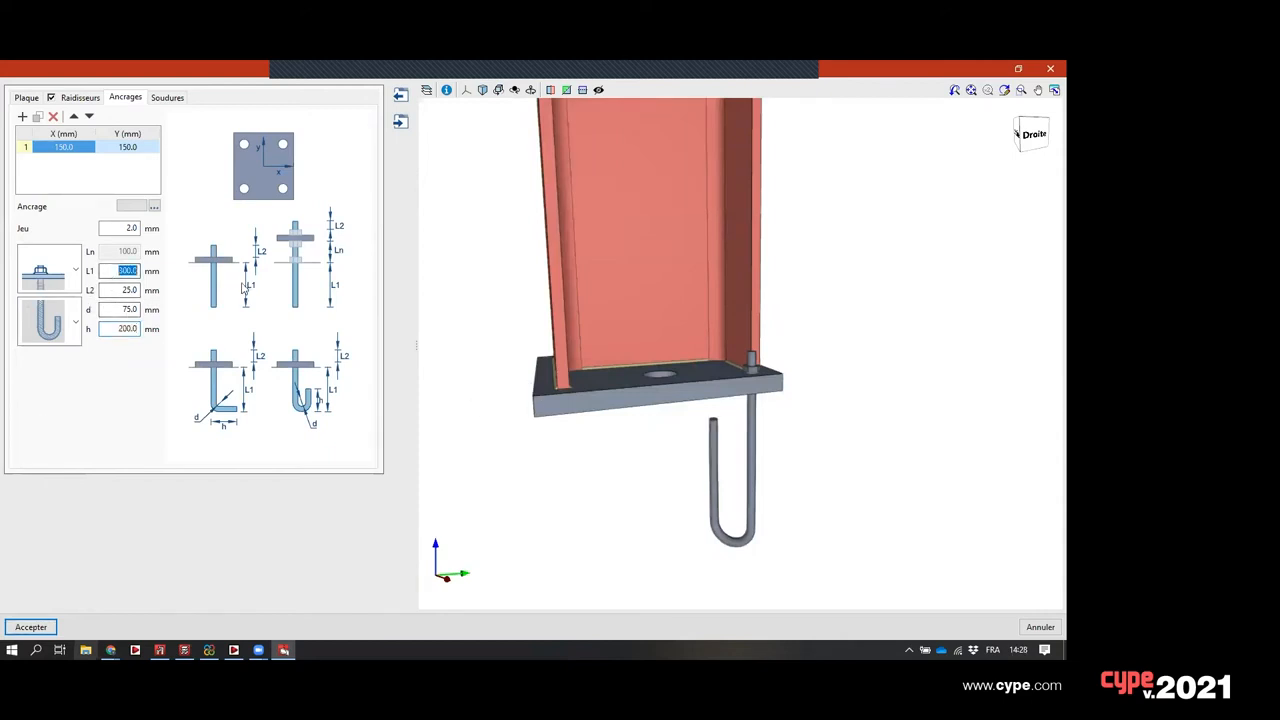
text(500)
key(Tab)
scroll(636, 380, down, 4)
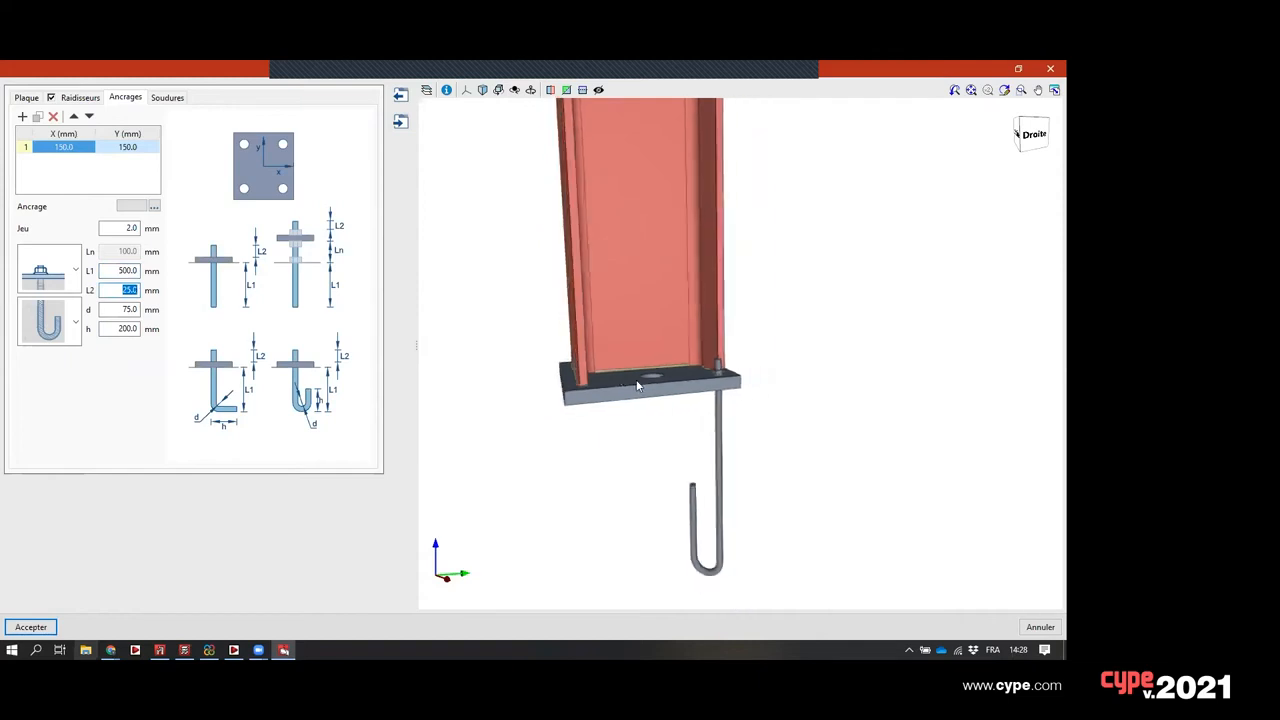
middle_drag(660, 382, 629, 406)
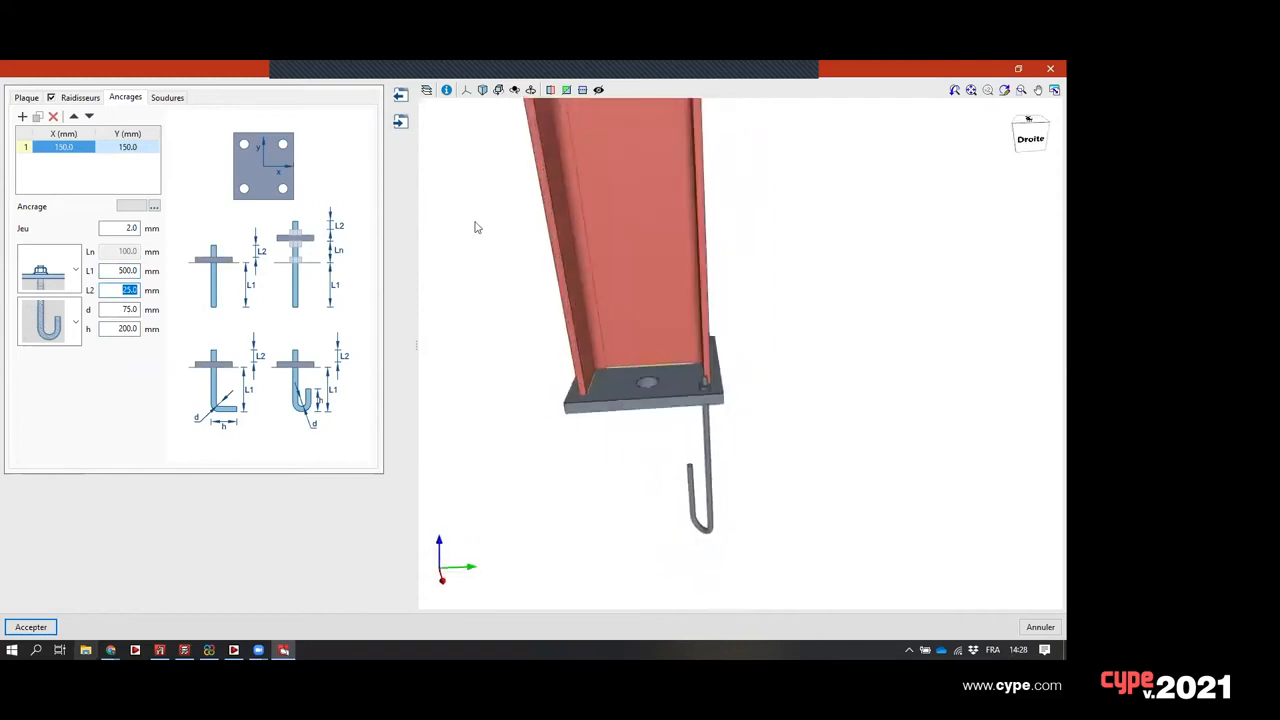
- Export the anchor plate connection to the library under the reference Ass2 and apply it to the column base
click(400, 121)
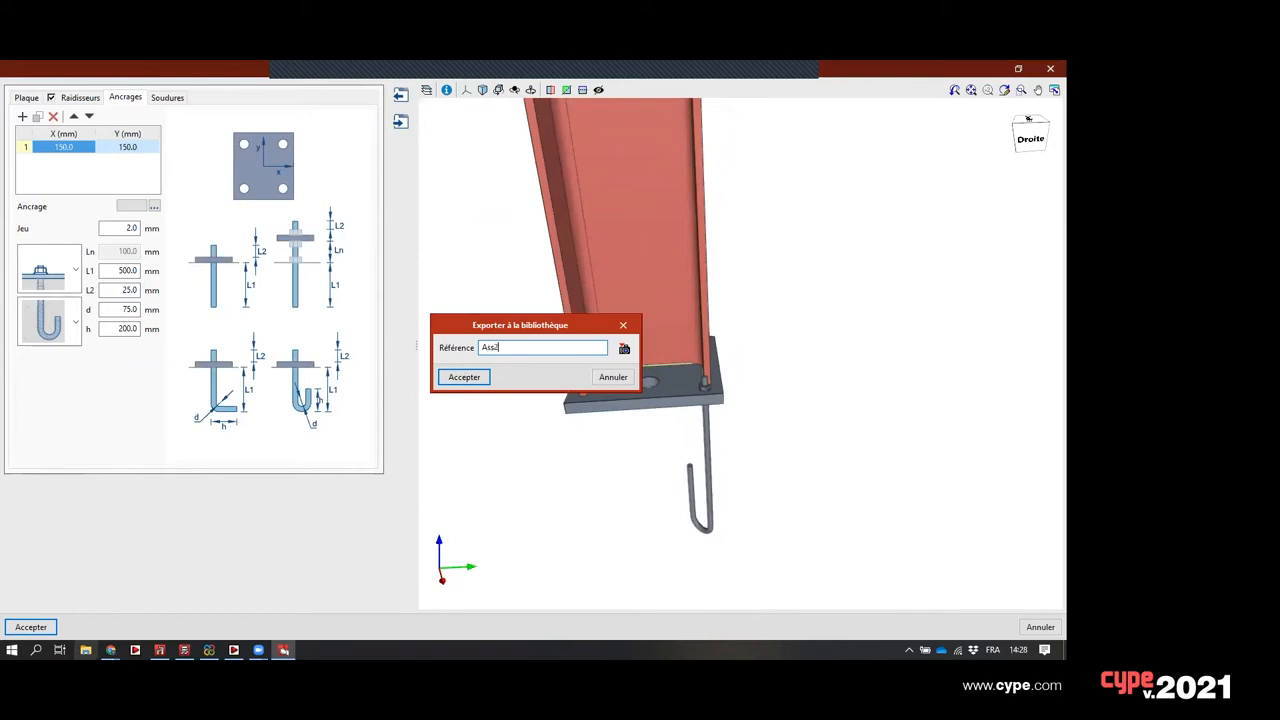
click(472, 378)
click(548, 389)
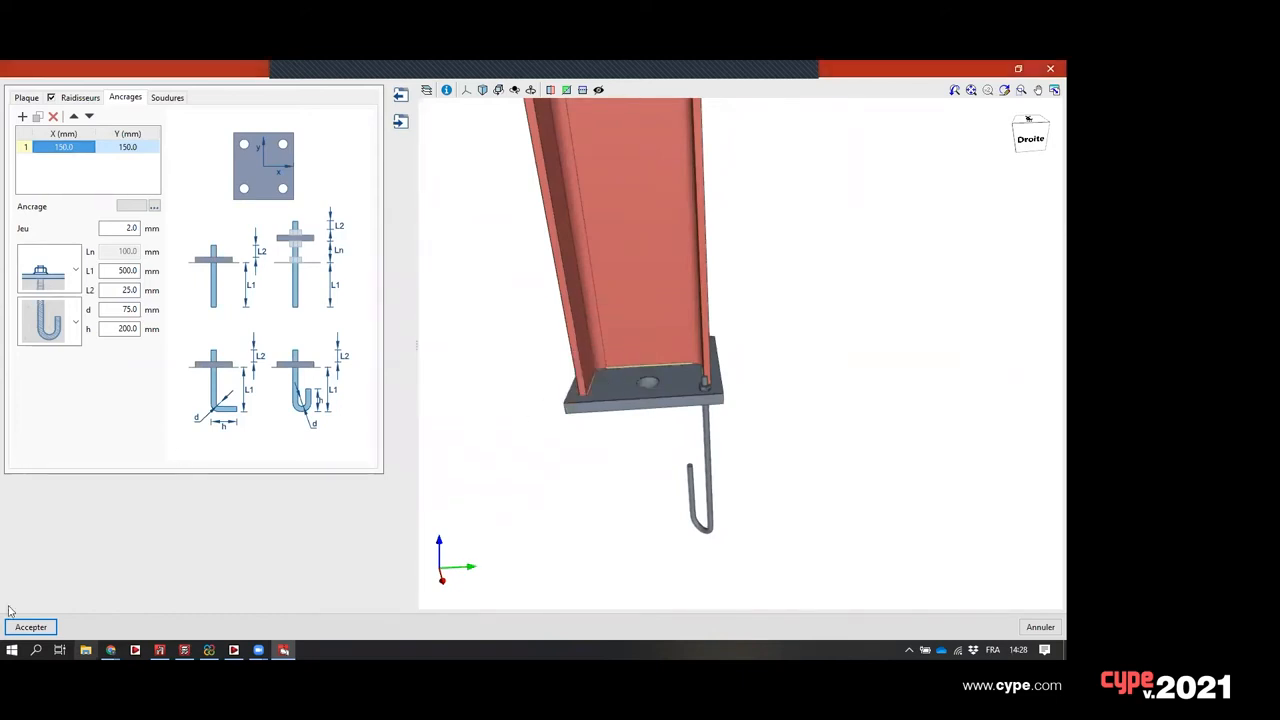
click(30, 627)
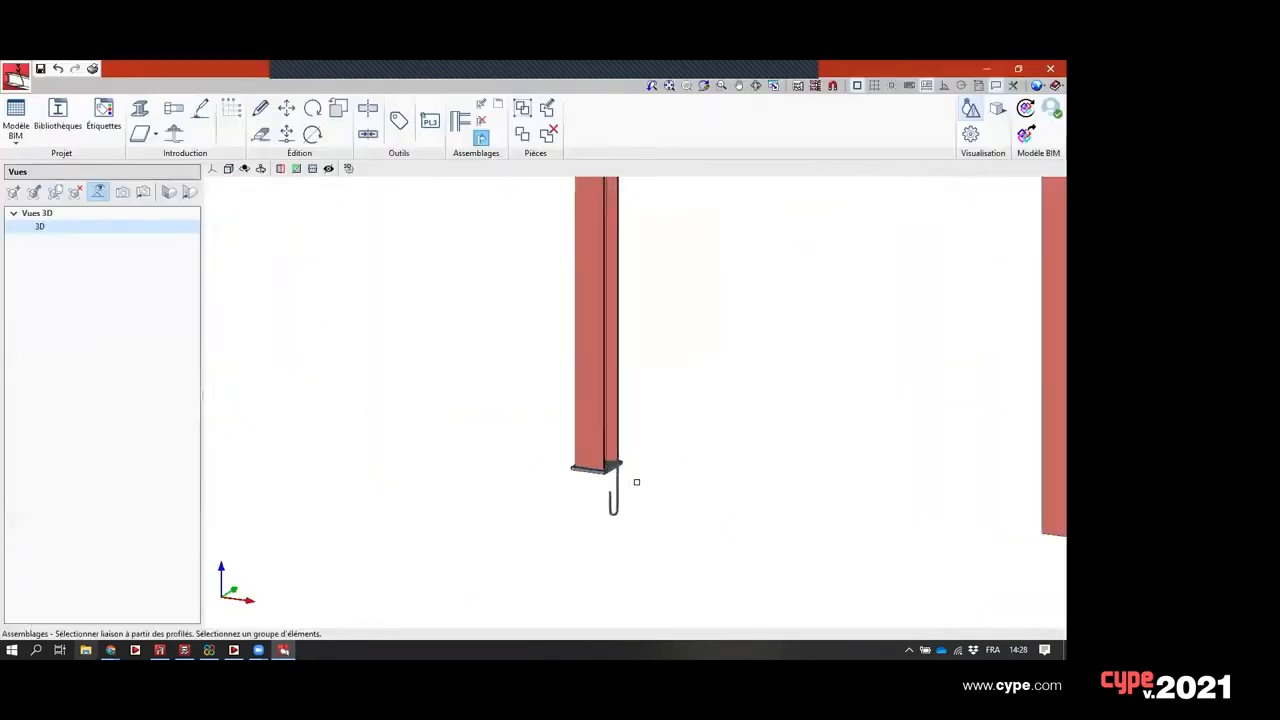
- Add a Plaque d'ancrage connection to the neighbouring column's base, importing the saved anchor plate definition from the library
scroll(636, 482, down, 2)
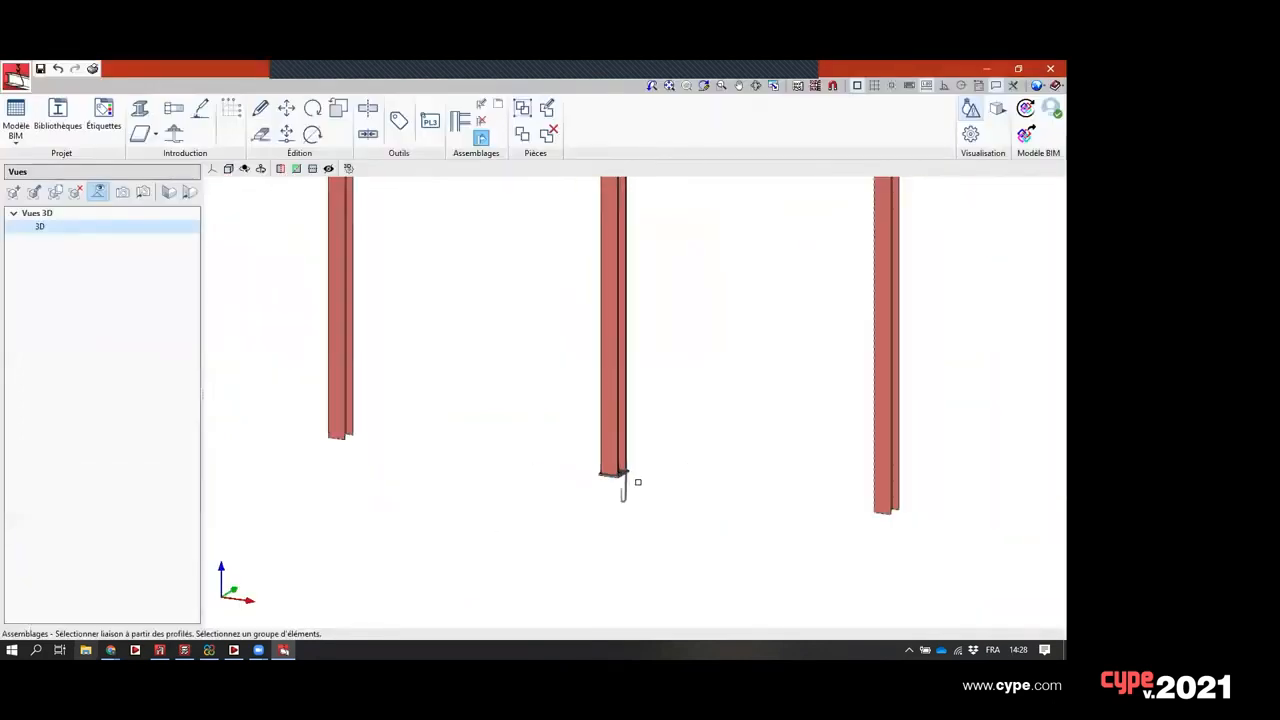
click(339, 381)
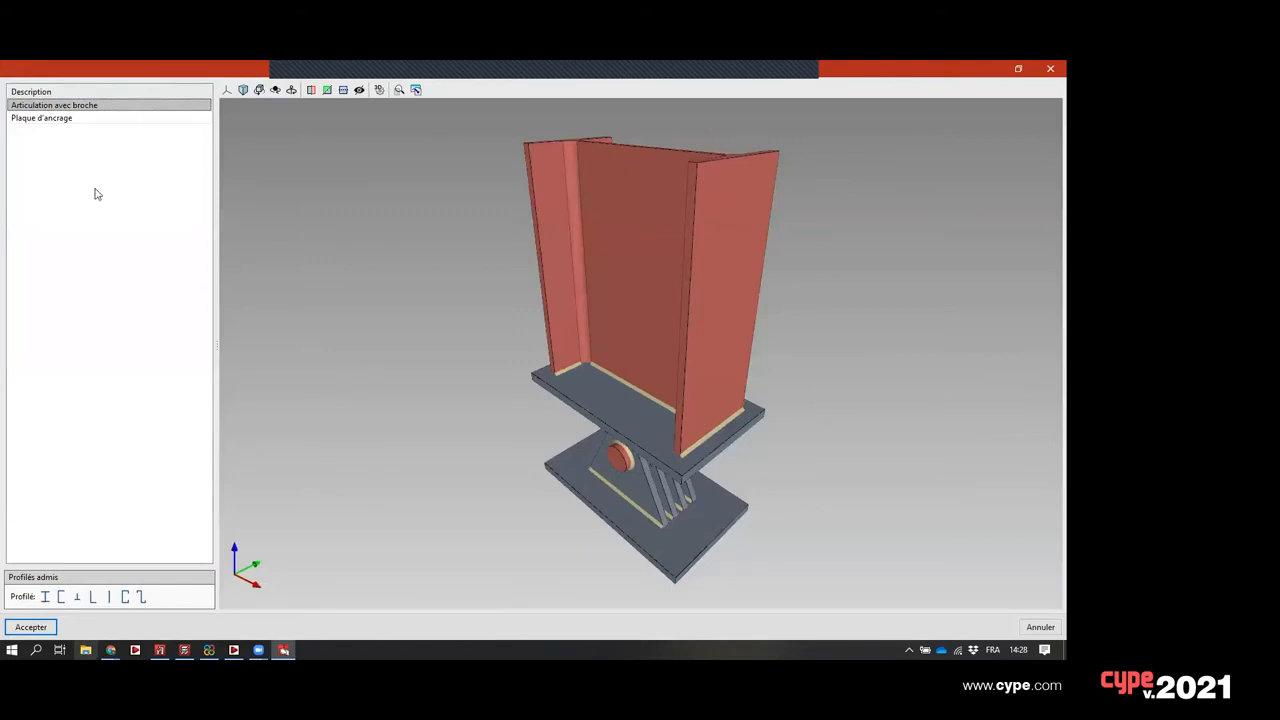
click(45, 118)
click(30, 627)
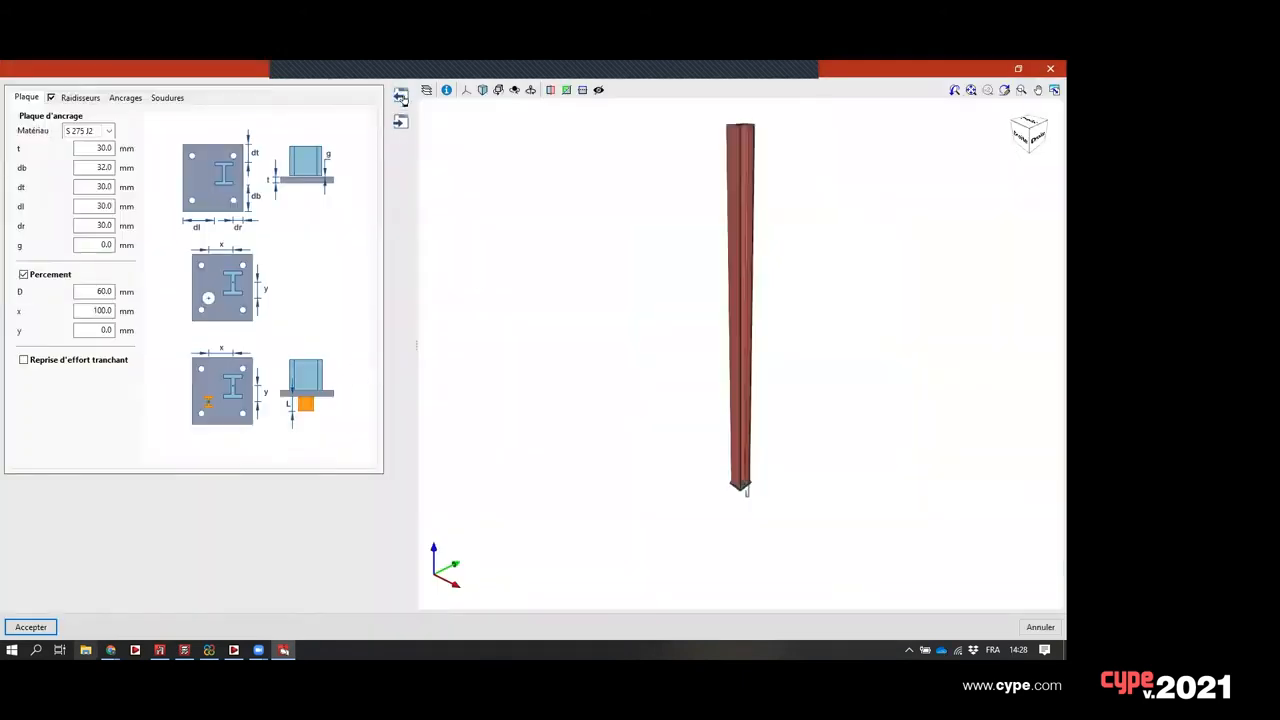
click(400, 95)
click(31, 628)
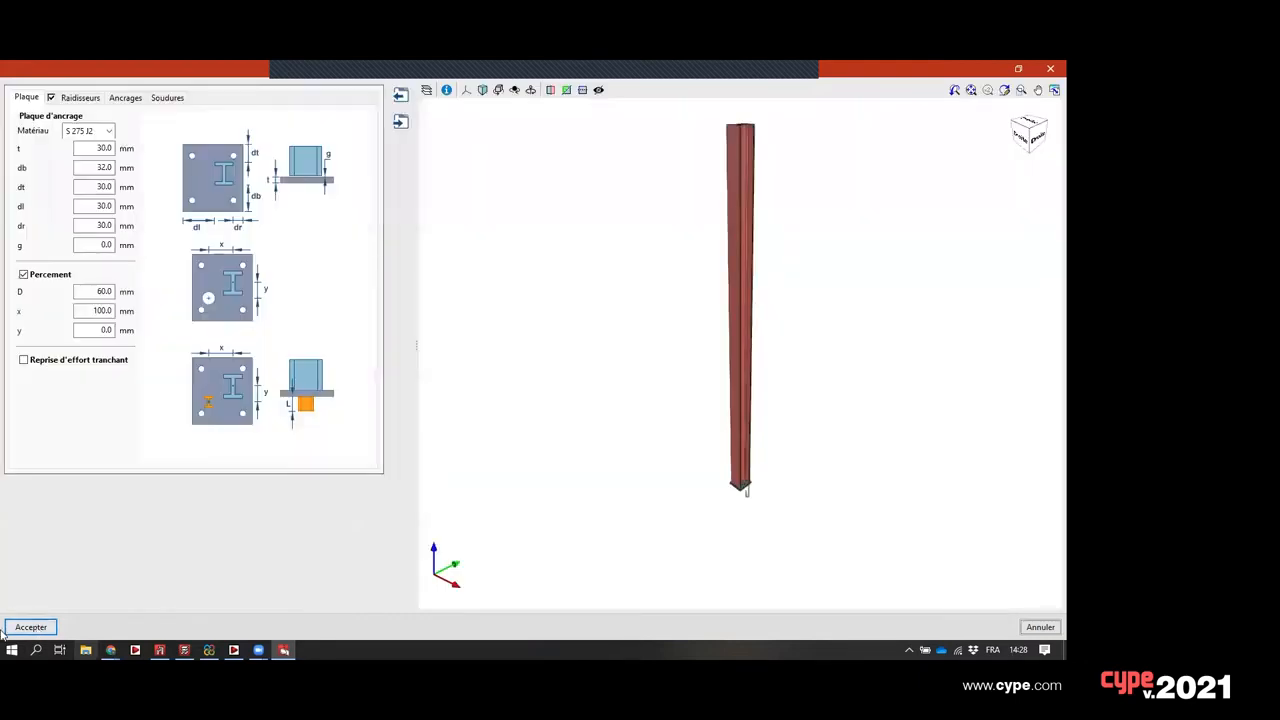
click(30, 627)
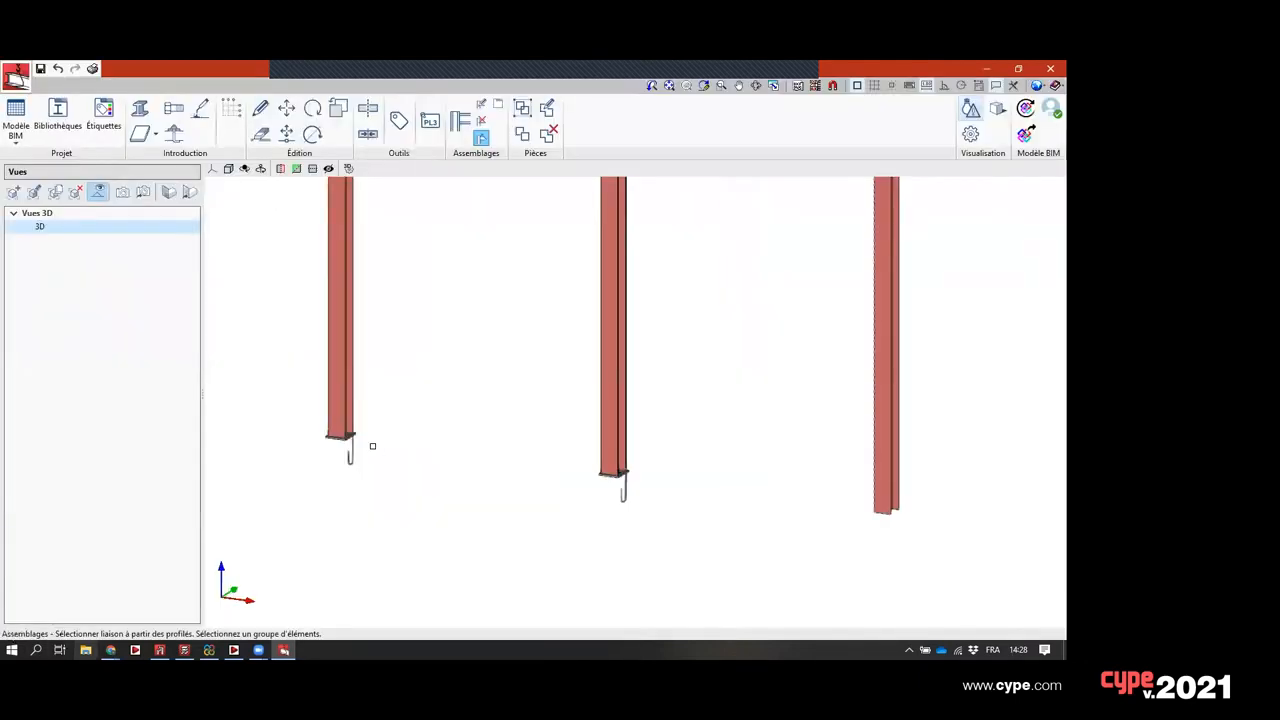
- Switch to the CYPECAD project Bâtiment de bureaux
middle_drag(369, 446, 493, 456)
scroll(490, 432, down, 5)
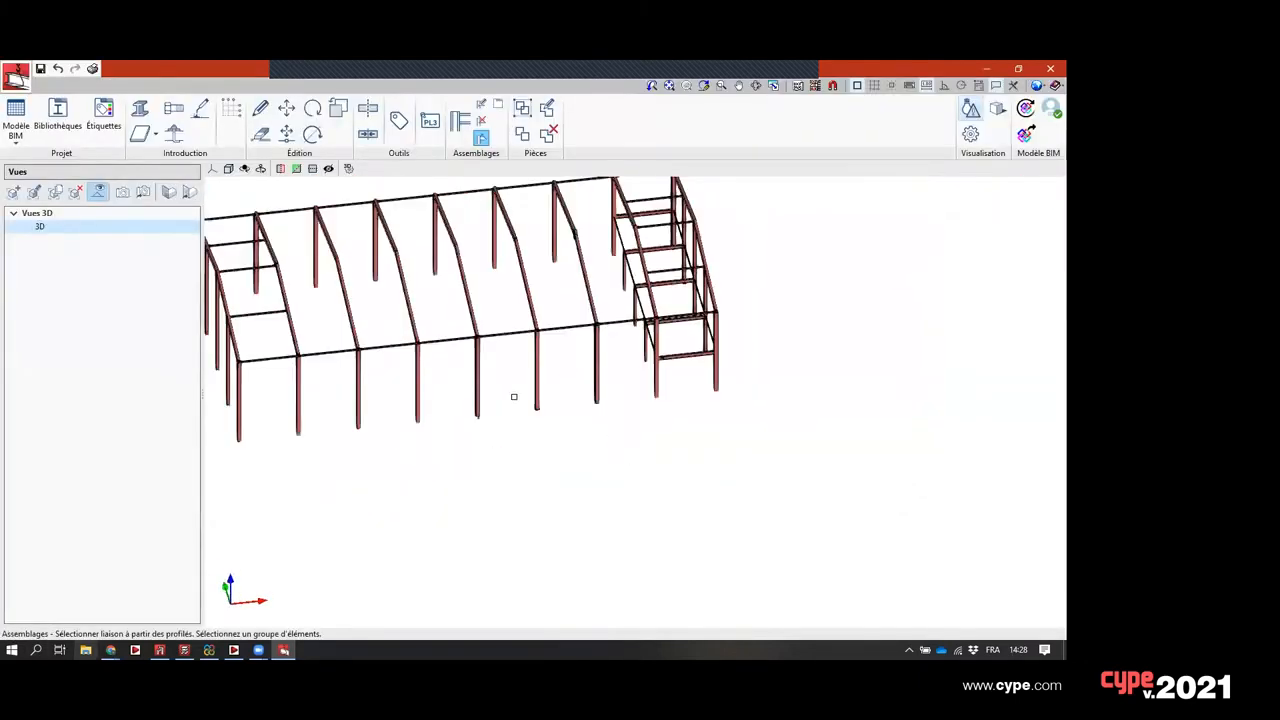
scroll(494, 434, up, 3)
scroll(500, 435, down, 2)
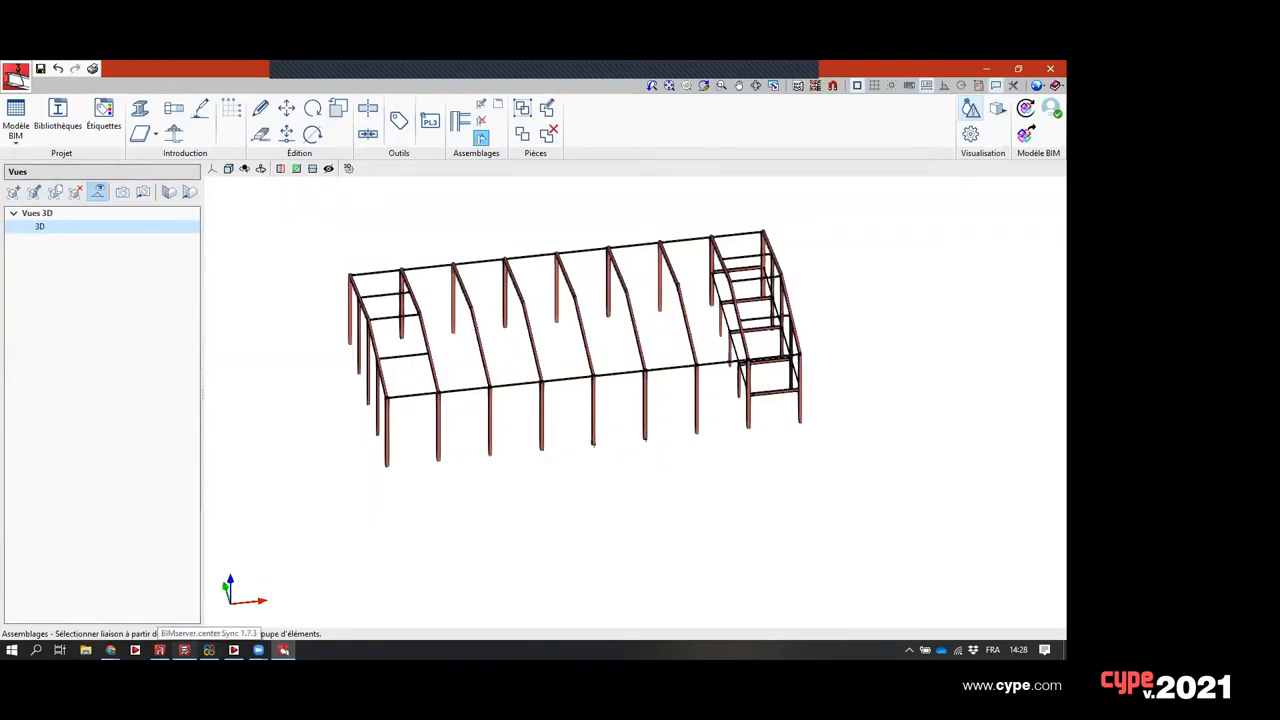
click(184, 650)
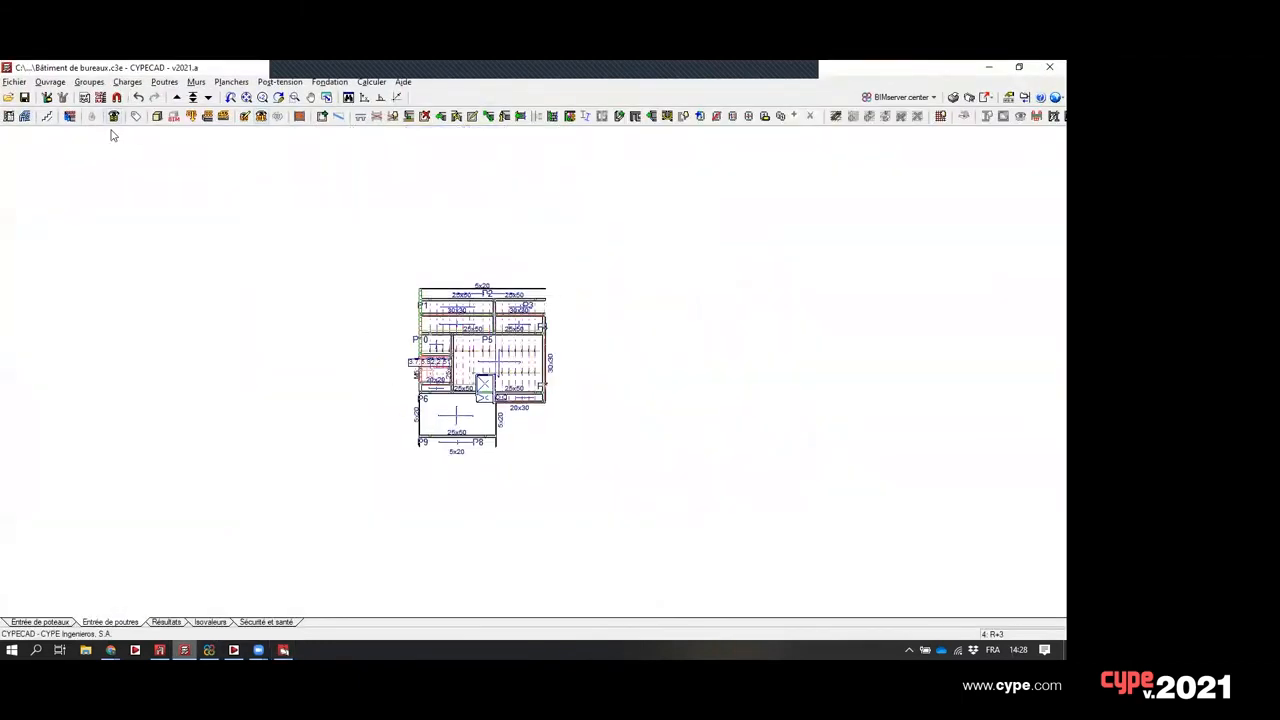
- Inspect the office building in the 3D view, orbiting around it, and close the view
click(157, 118)
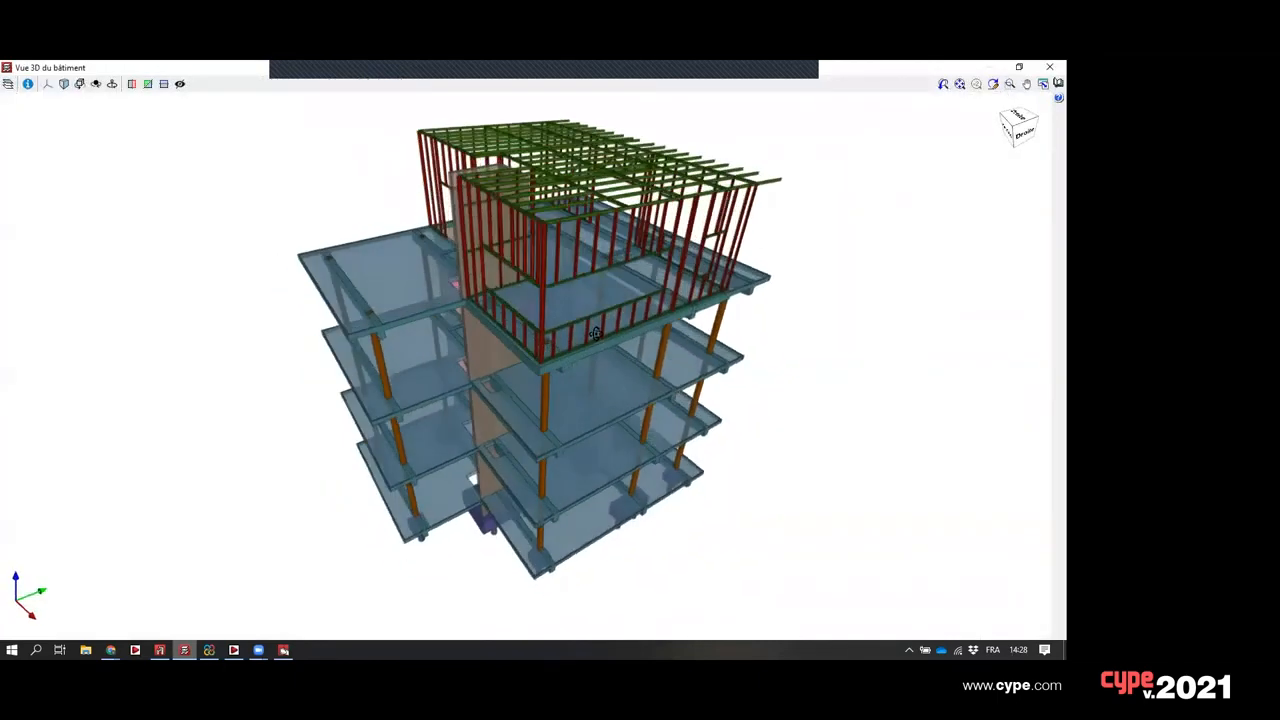
drag(595, 334, 826, 214)
click(1041, 66)
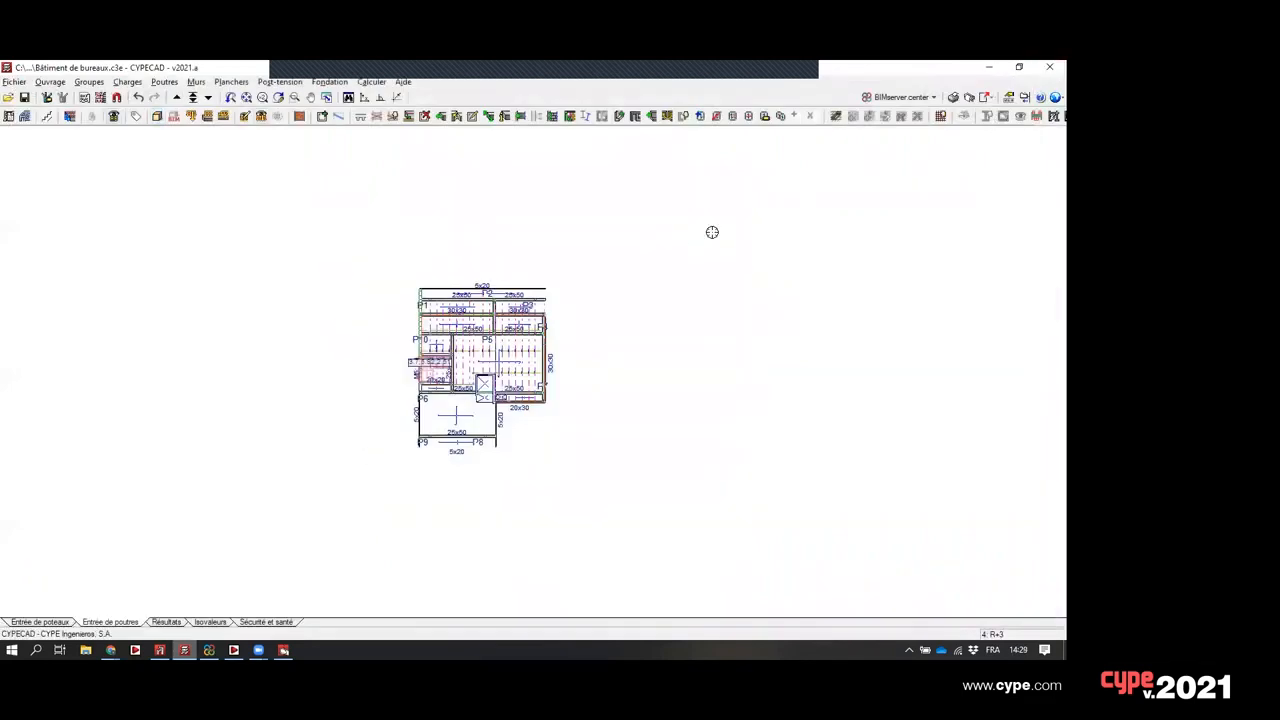
- Unlink the Bâtiment de bureaux work from its current BIMserver.center project and confirm the unlinking
click(926, 100)
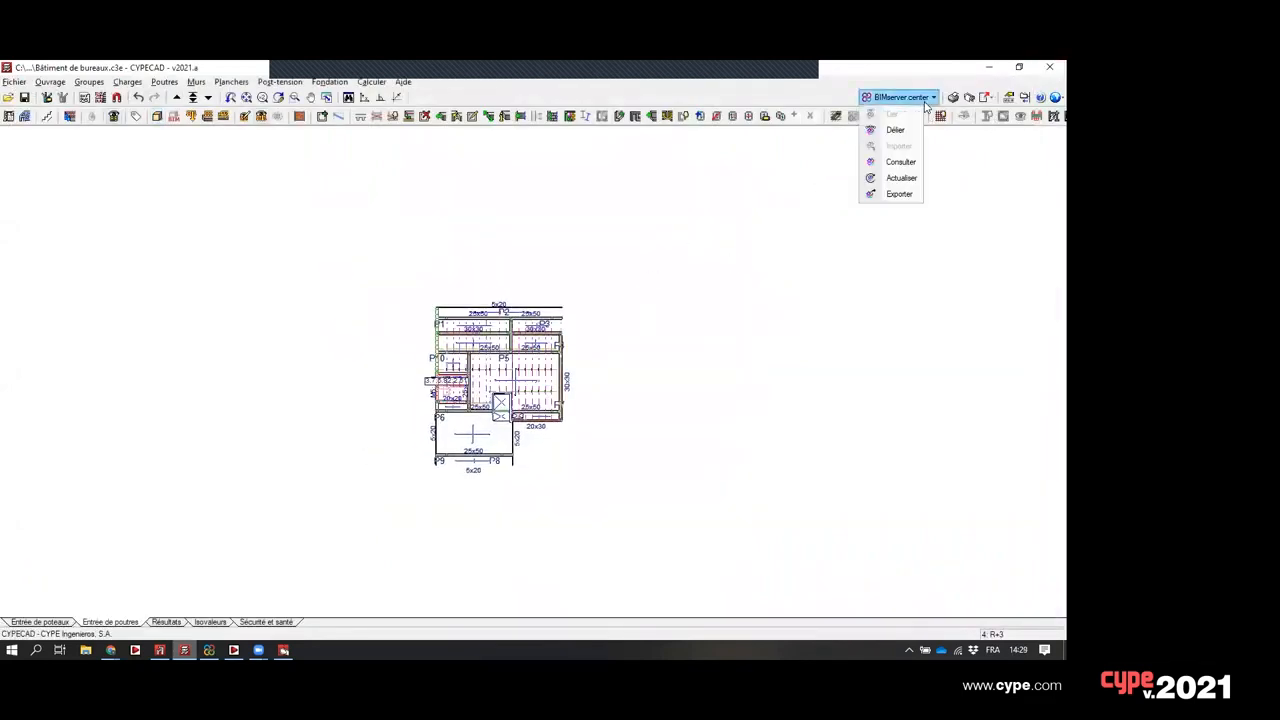
click(895, 128)
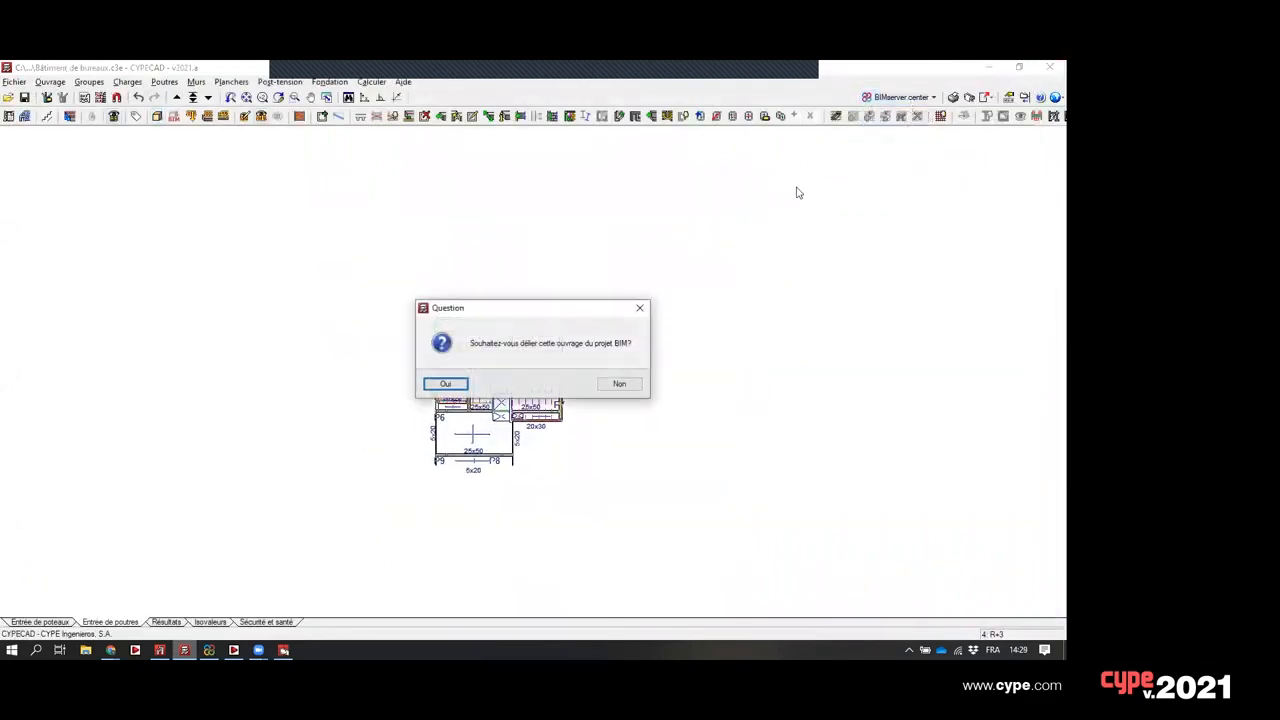
click(445, 384)
- Link the work to the existing BIMserver.center project StrBIM Steel 1418 without importing any IFC file
click(903, 101)
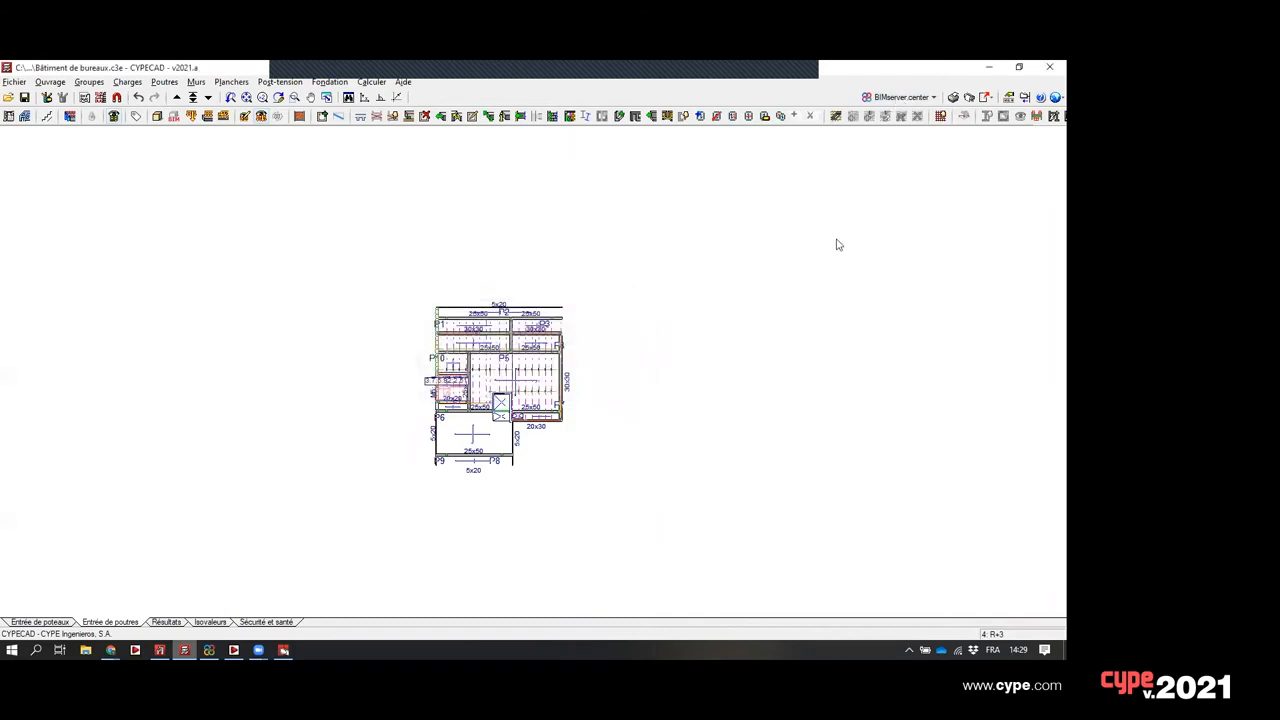
click(891, 118)
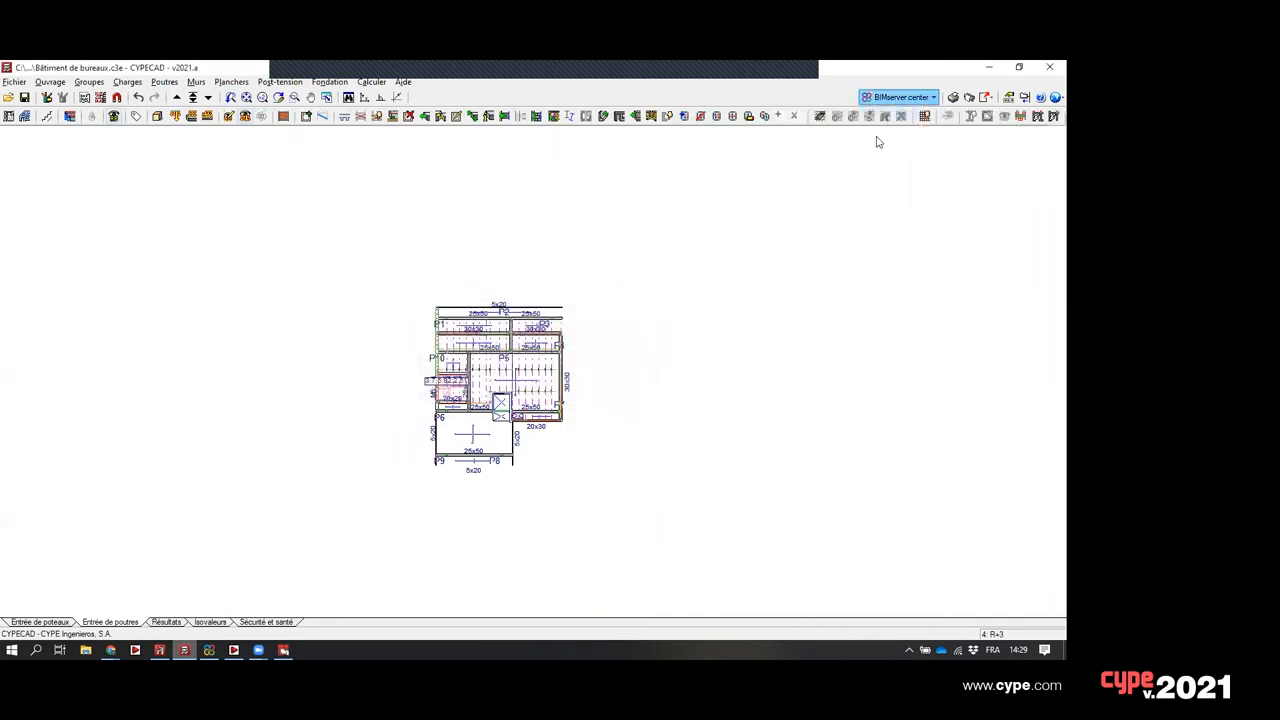
click(25, 112)
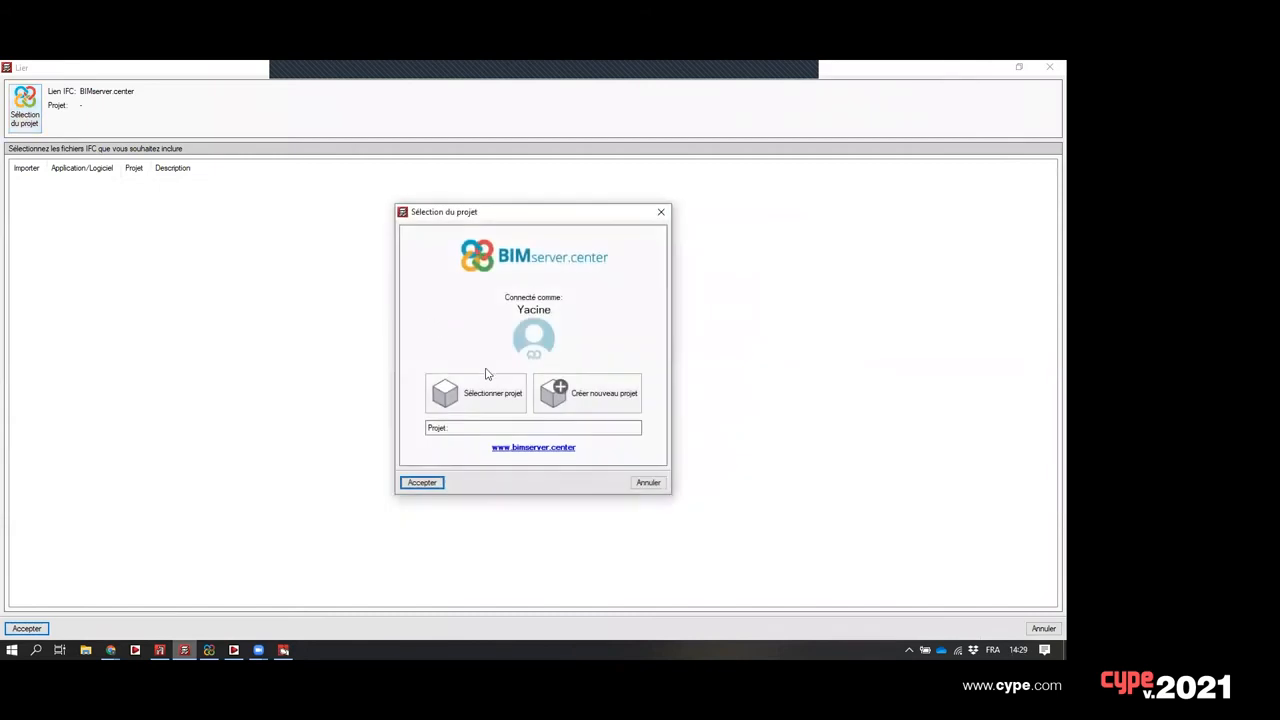
click(510, 395)
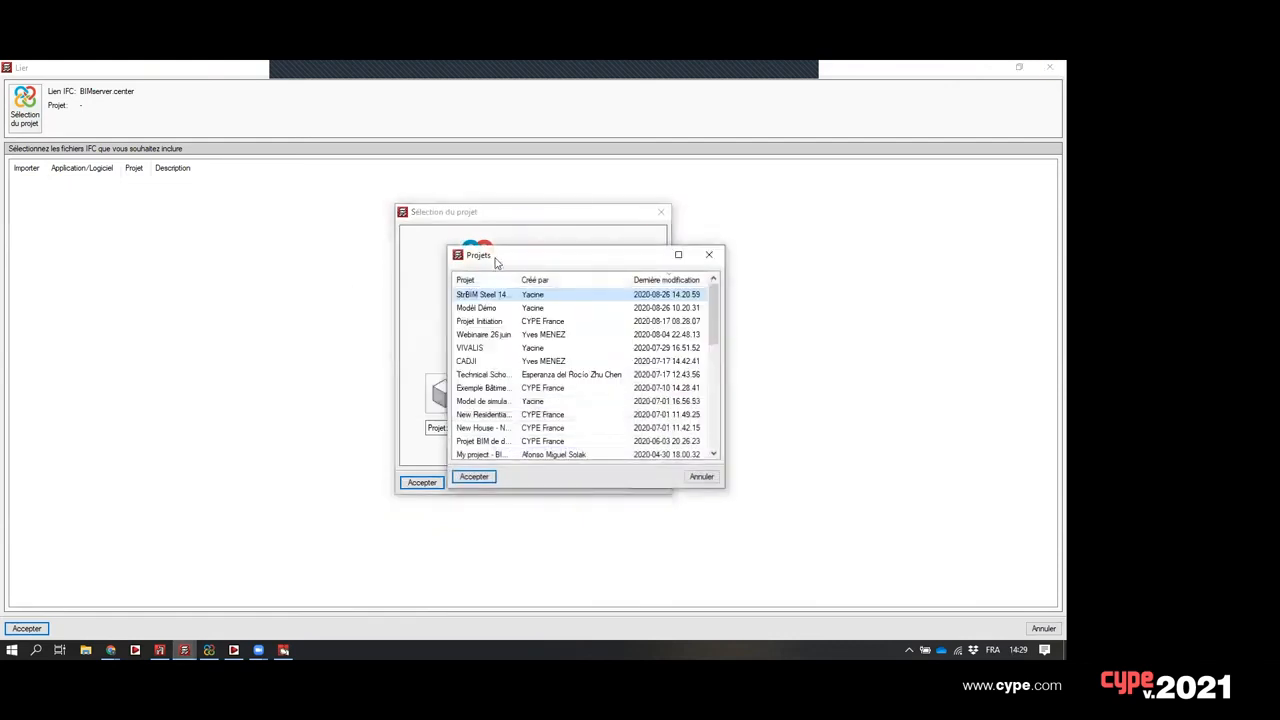
click(474, 477)
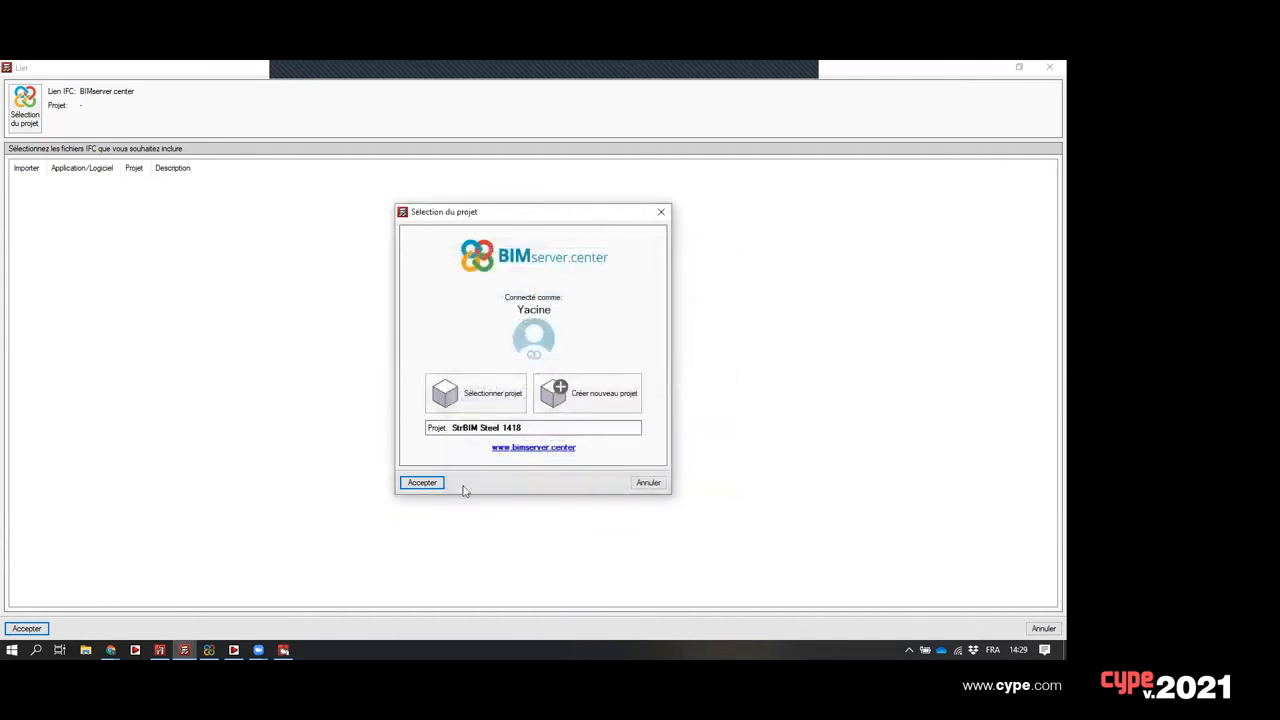
click(434, 486)
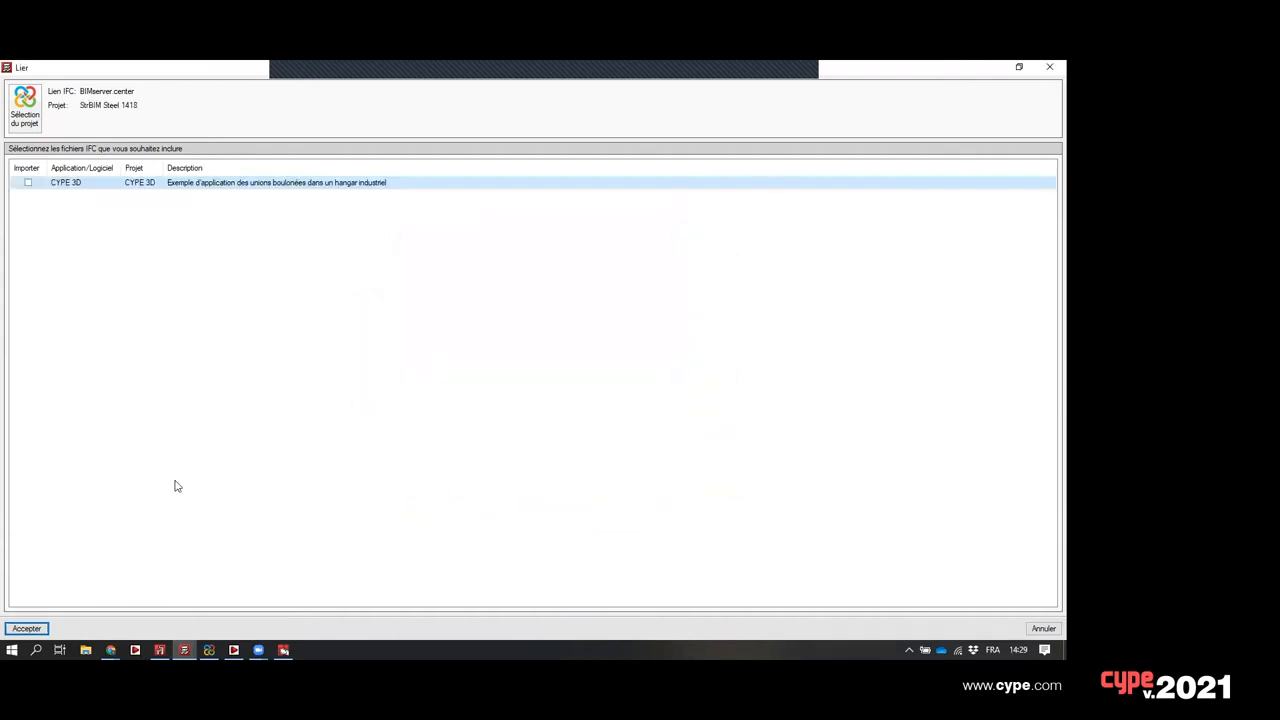
click(34, 628)
- Export the building structure to the linked BIM project as an IFC file named cypecad
click(906, 101)
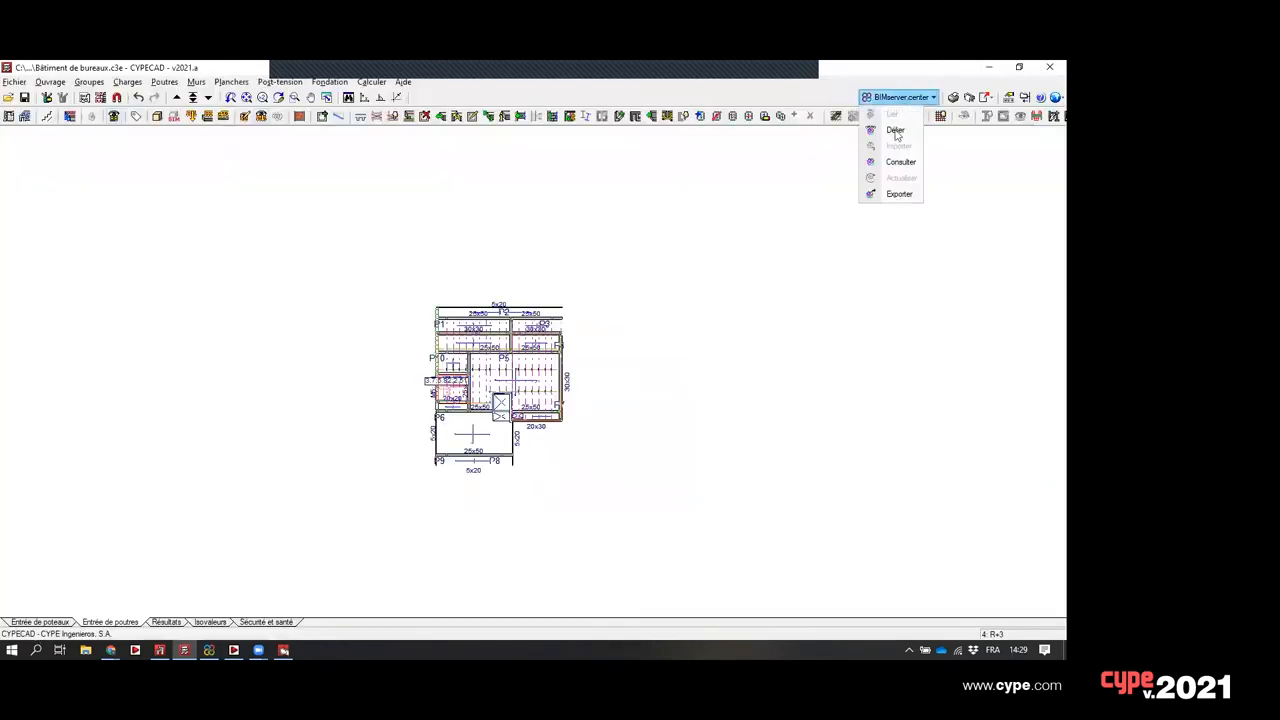
click(900, 194)
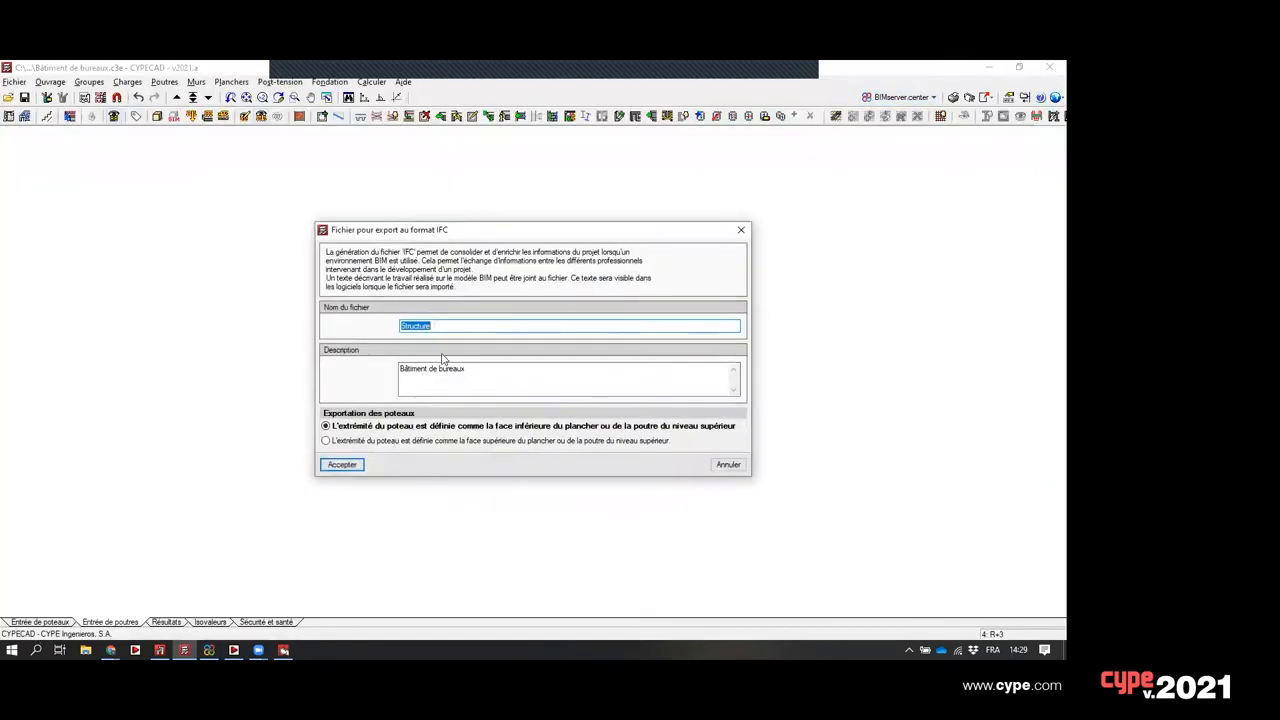
text(cypecad)
click(343, 465)
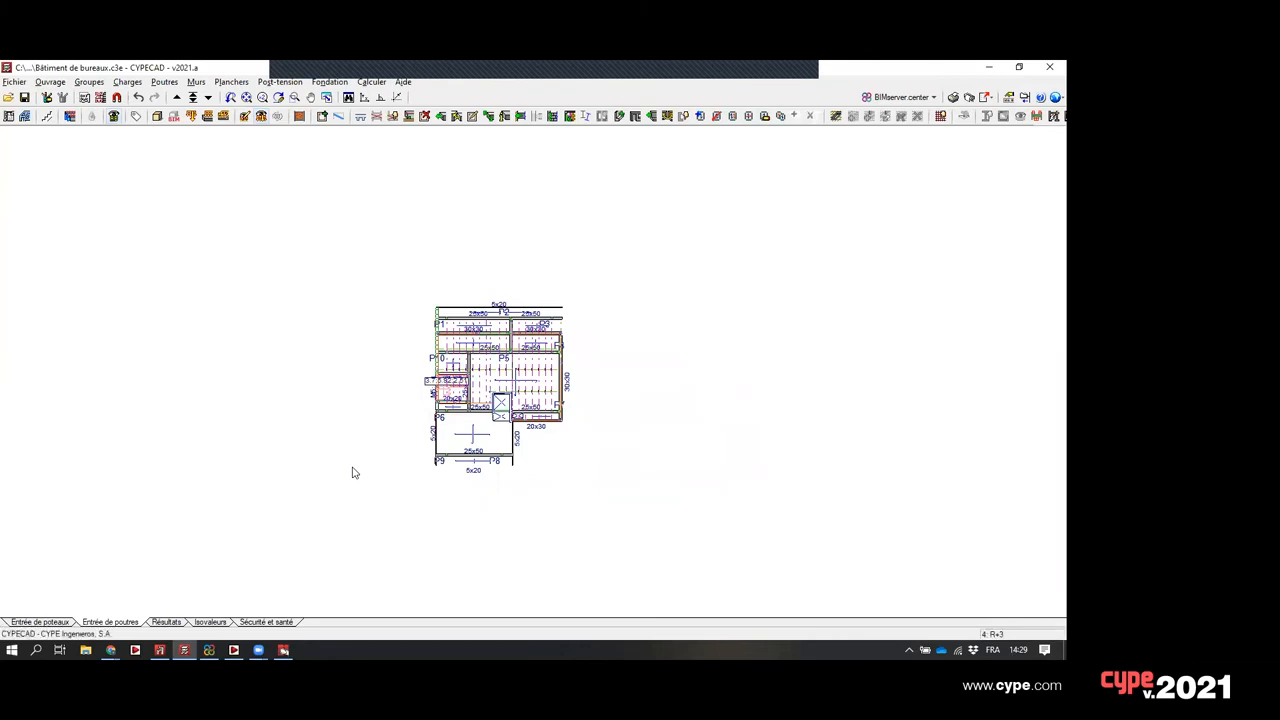
click(540, 386)
- Switch to StruBIM Steel, save the current work and create a new work with the file name cypecad 2
click(283, 650)
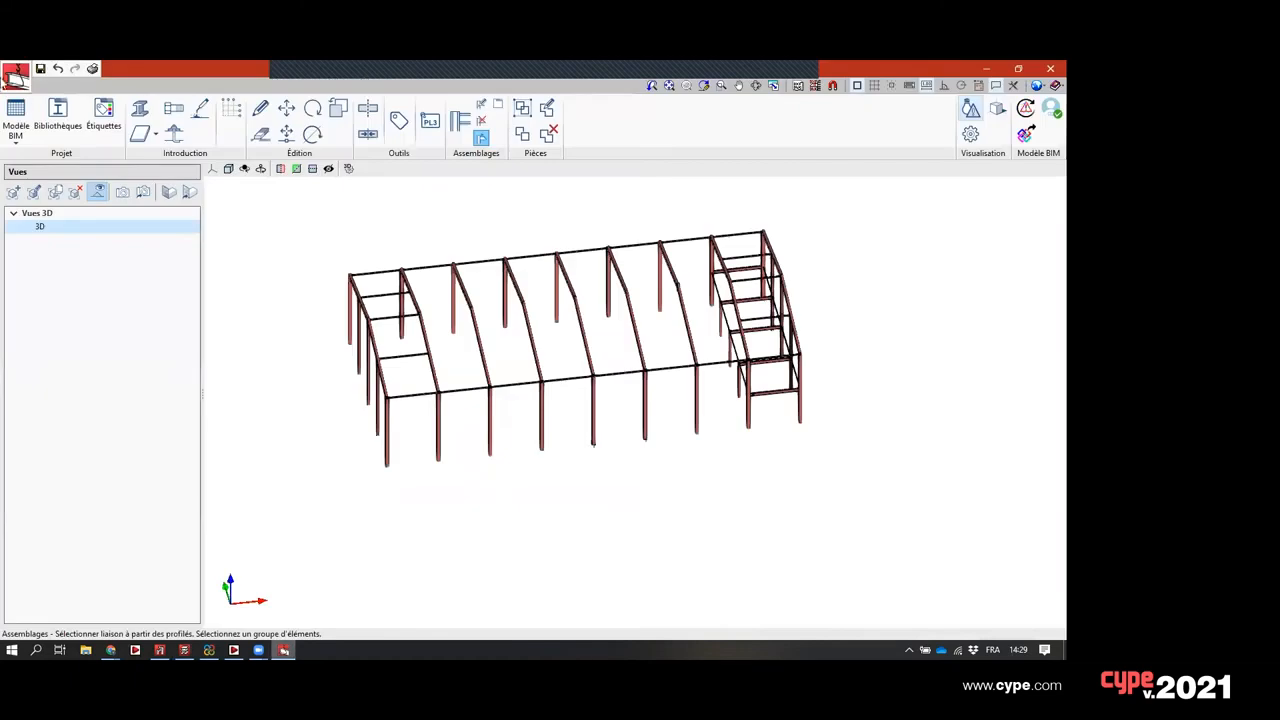
click(15, 76)
click(50, 126)
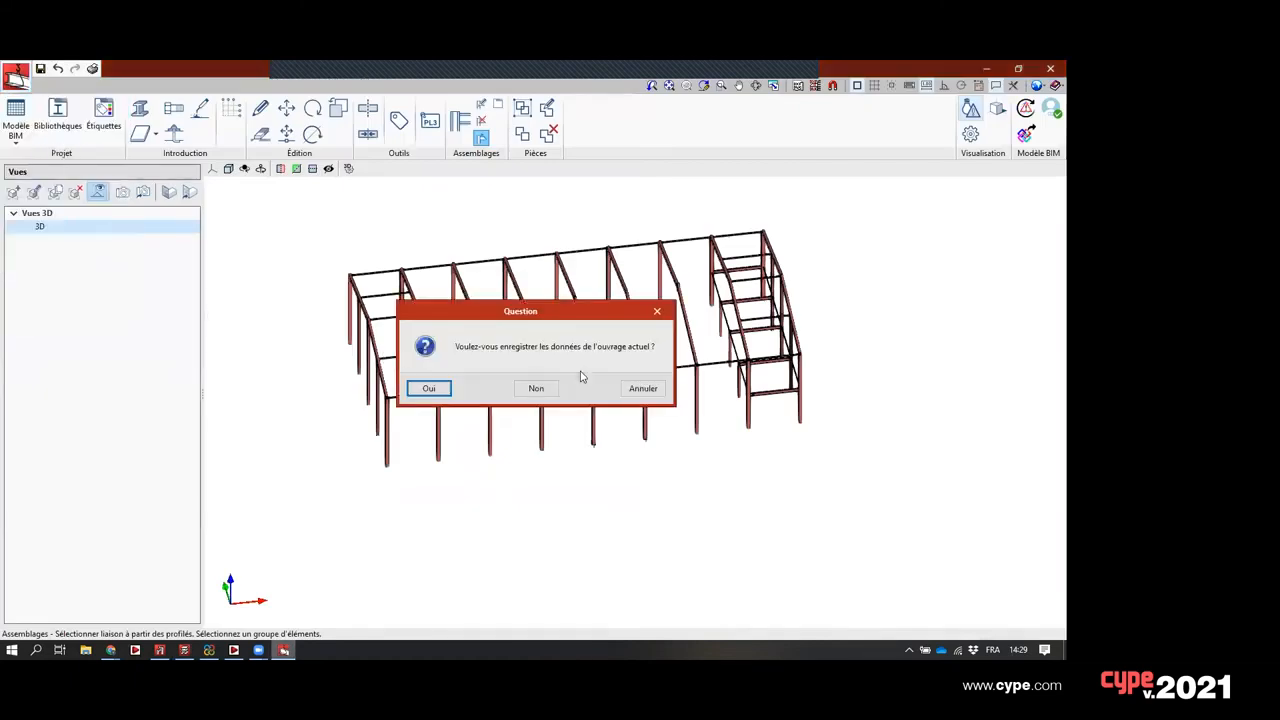
click(447, 392)
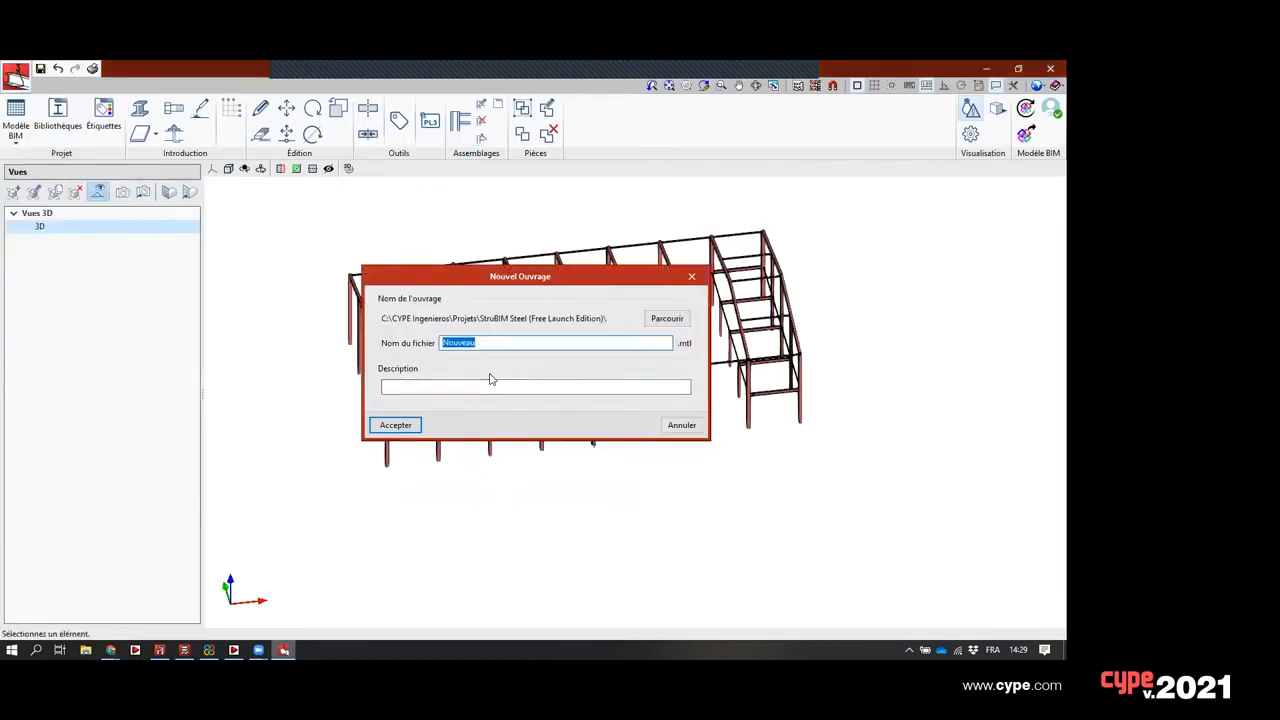
text(cypecad 2)
click(405, 427)
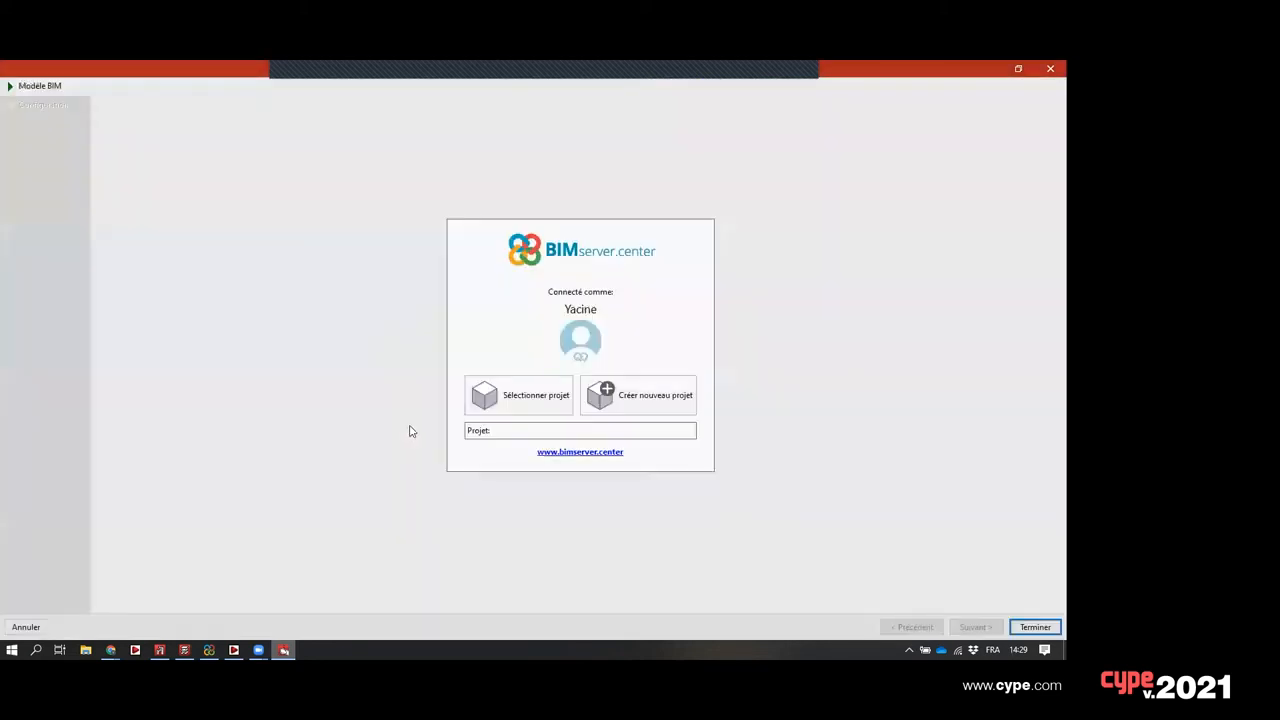
- Link the new work to the project StrBIM Steel 1418 and import the CYPECAD file Bâtiment de bureaux with all its IPE profiles
click(520, 399)
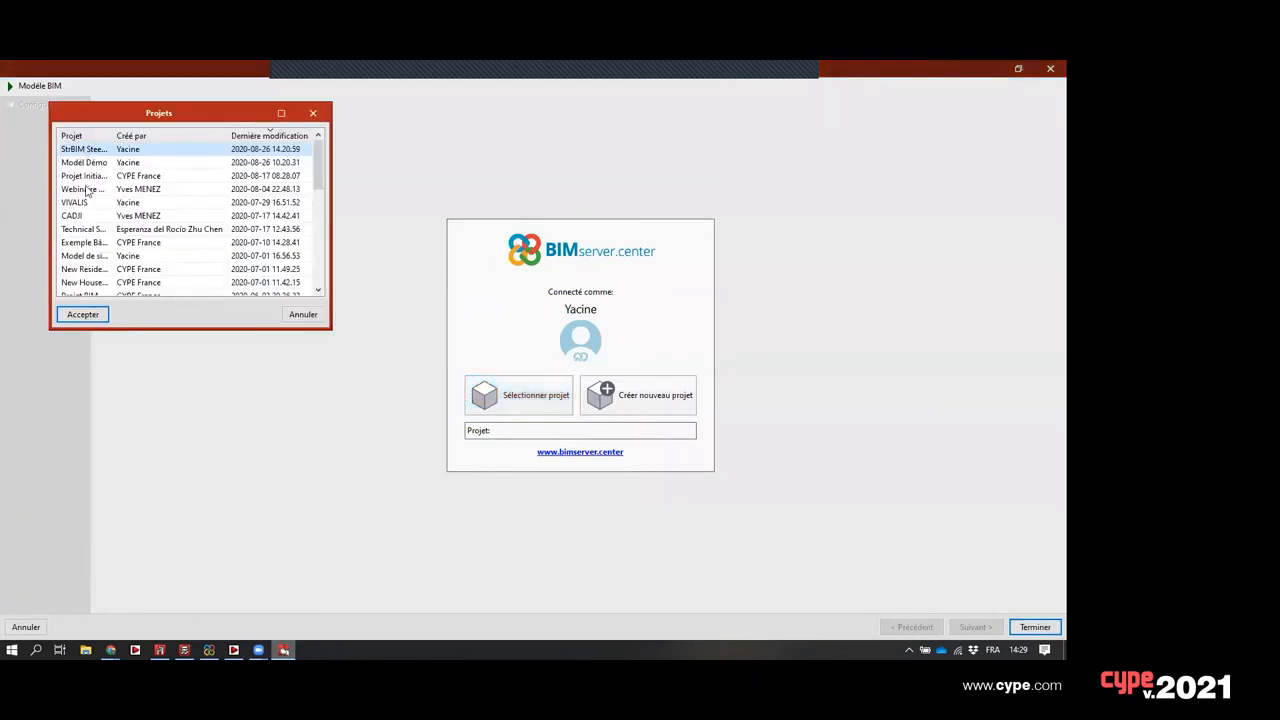
click(92, 314)
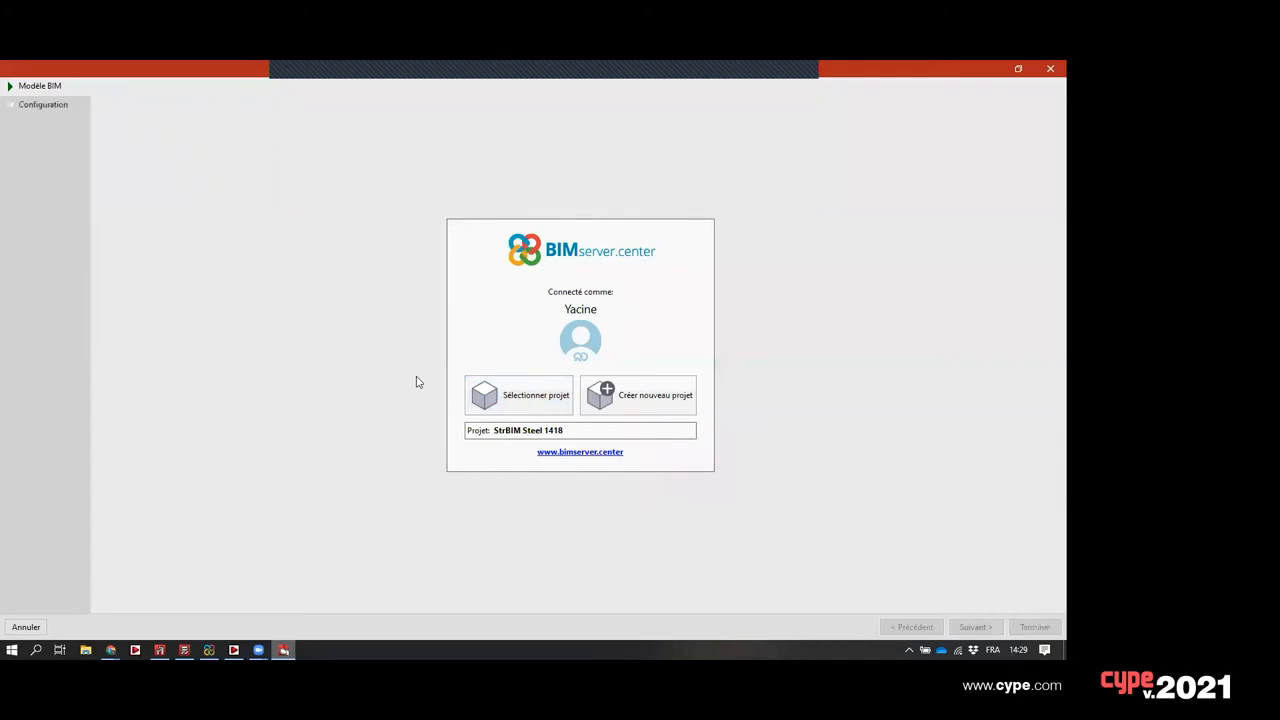
click(984, 624)
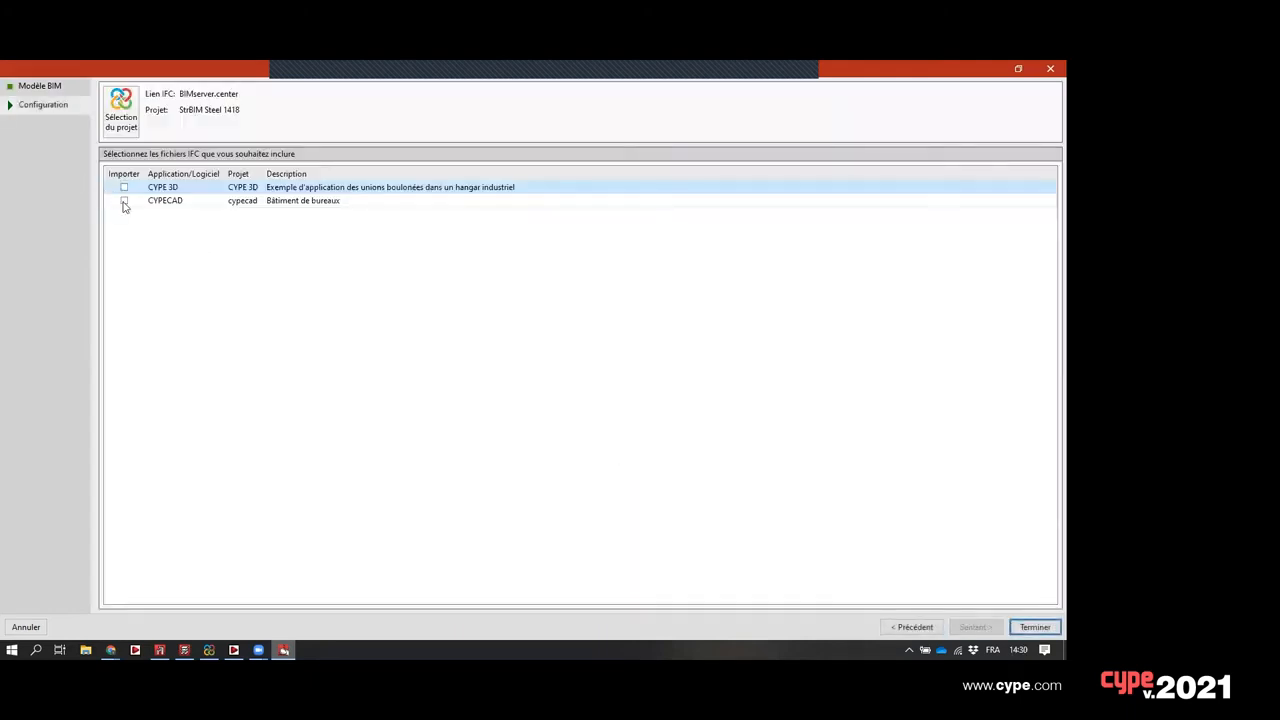
click(124, 201)
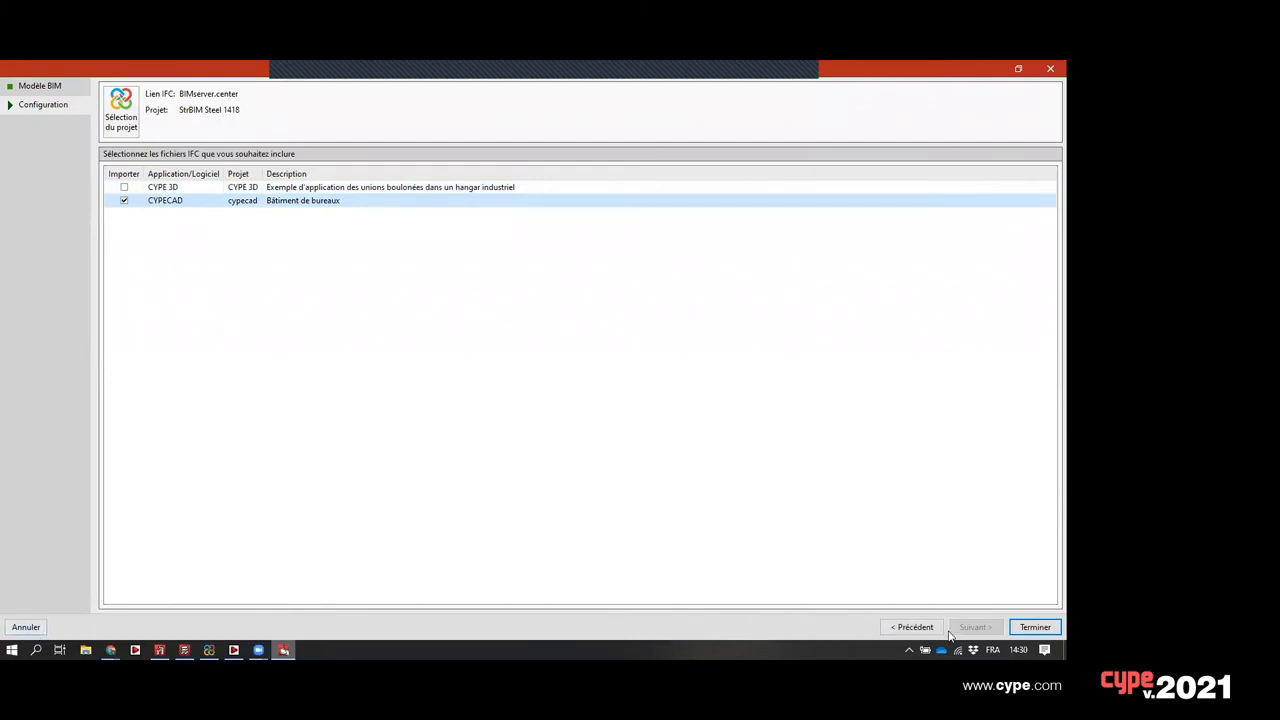
click(1035, 627)
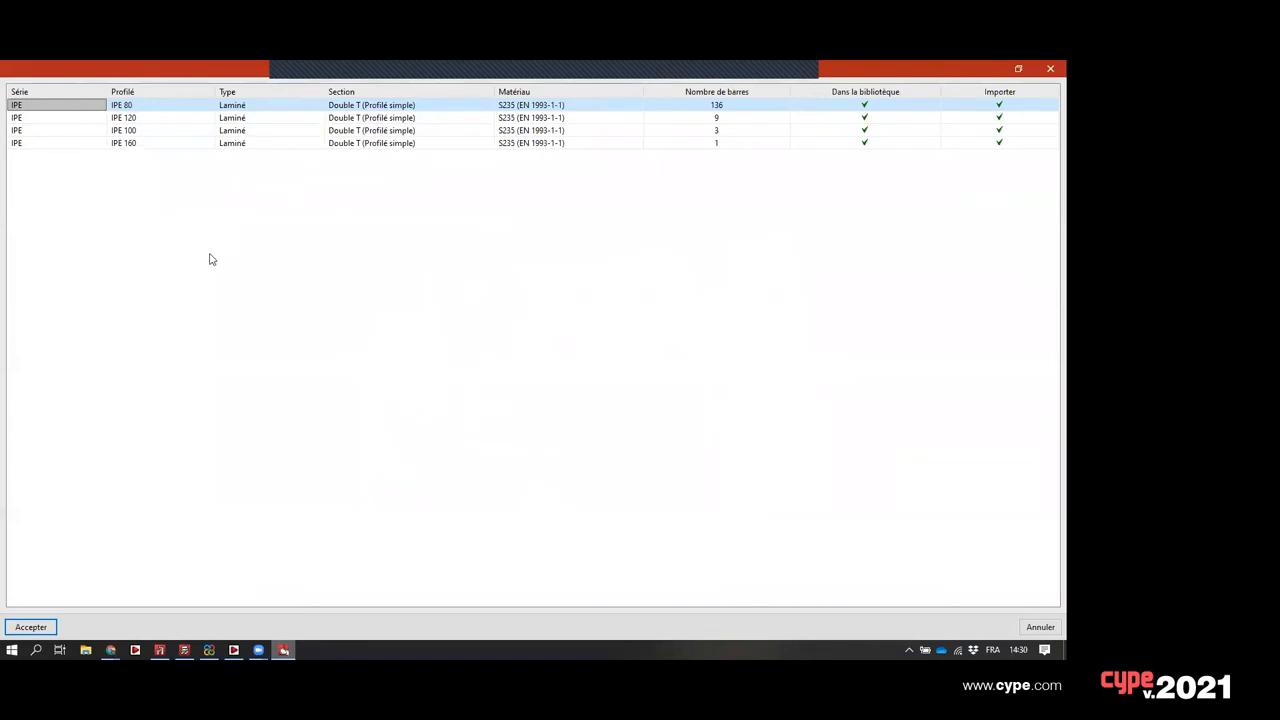
click(31, 627)
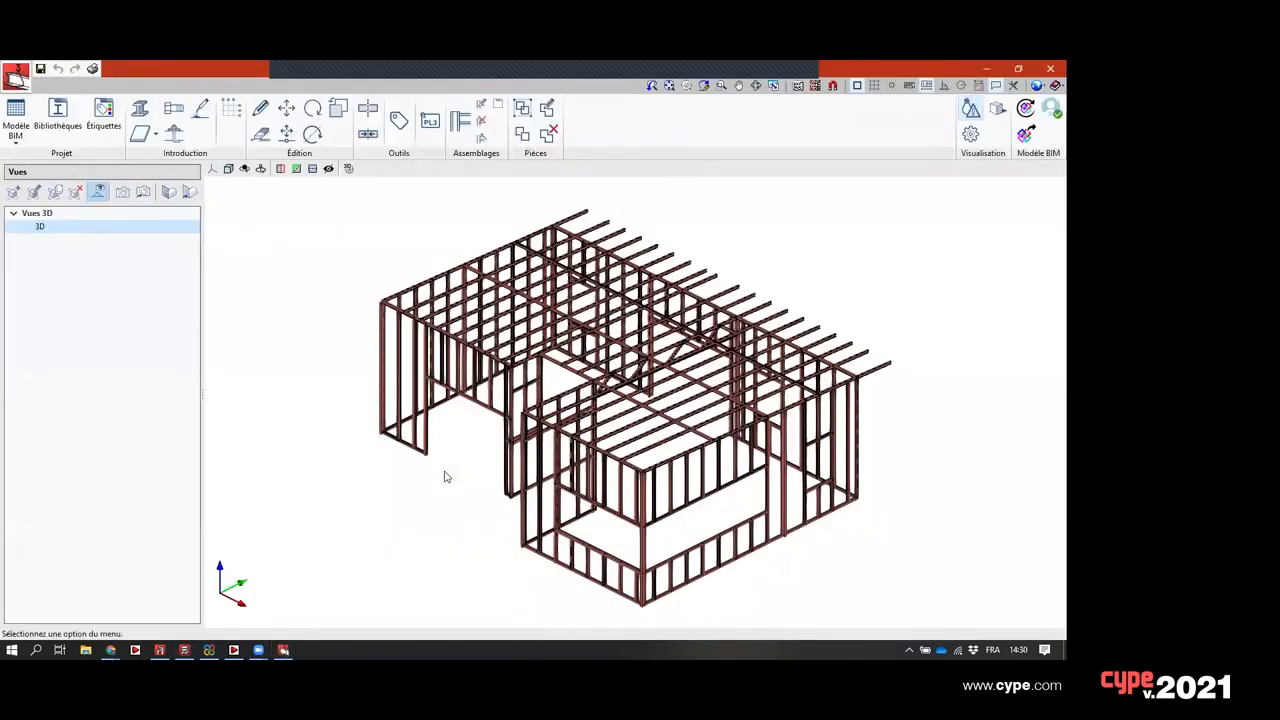
- Make the imported cypecad file visible in the 3D view's properties
scroll(446, 477, down, 3)
scroll(514, 430, up, 5)
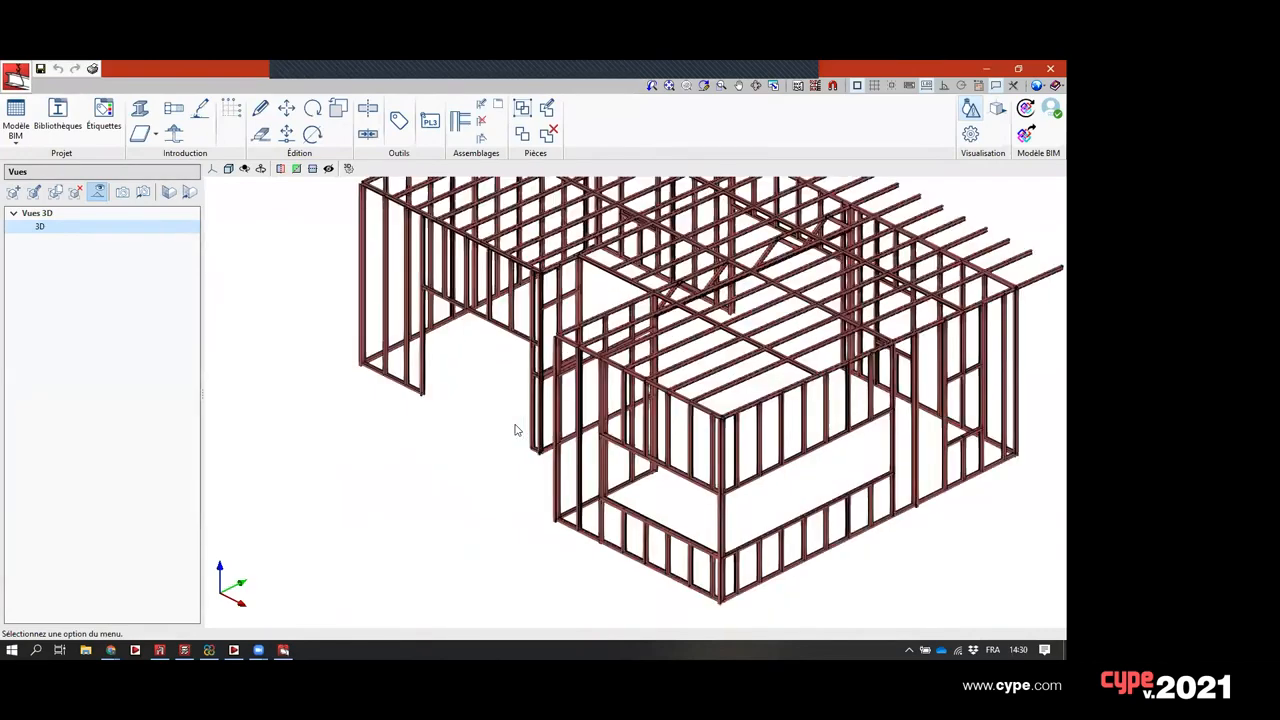
scroll(516, 430, down, 3)
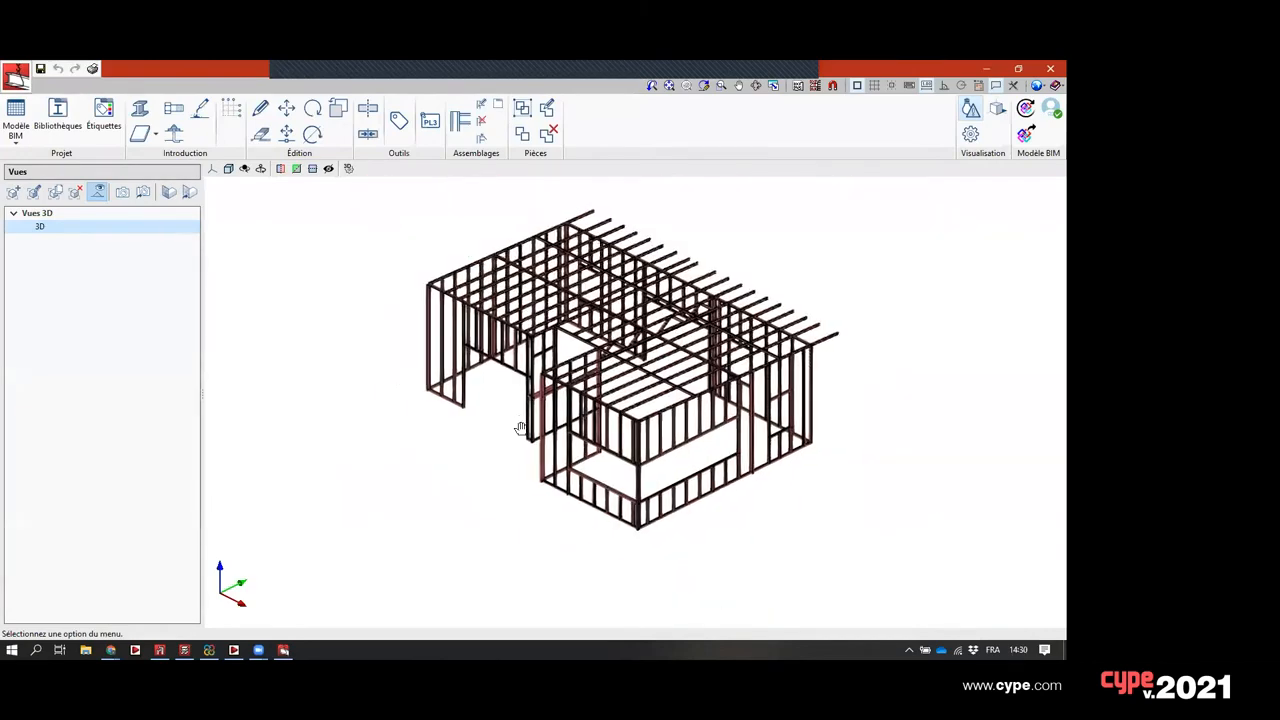
click(970, 134)
click(635, 170)
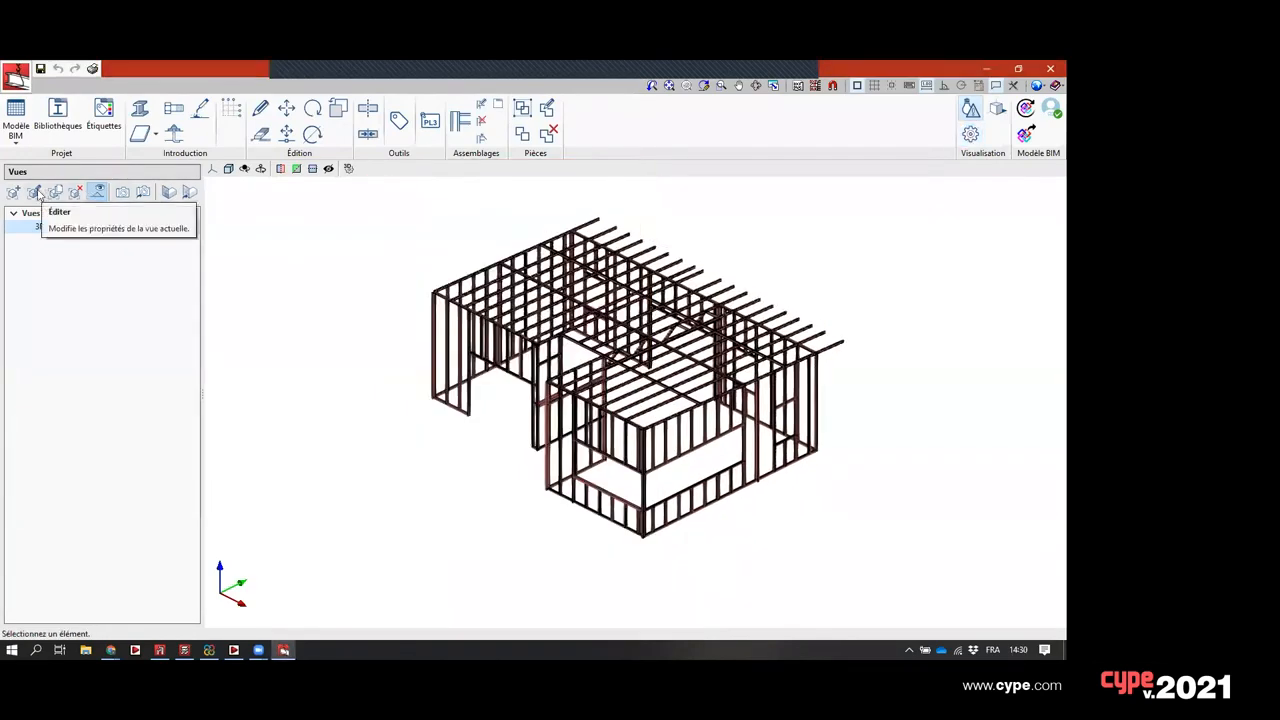
click(97, 191)
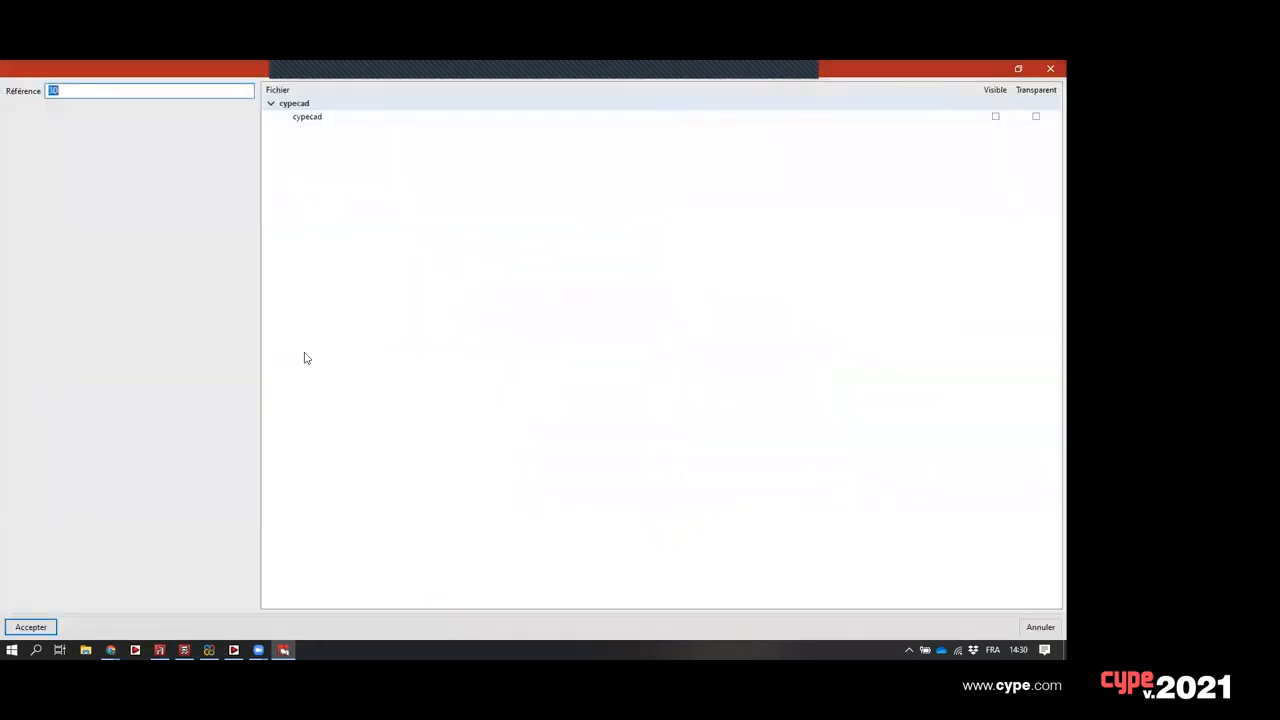
click(995, 116)
click(40, 627)
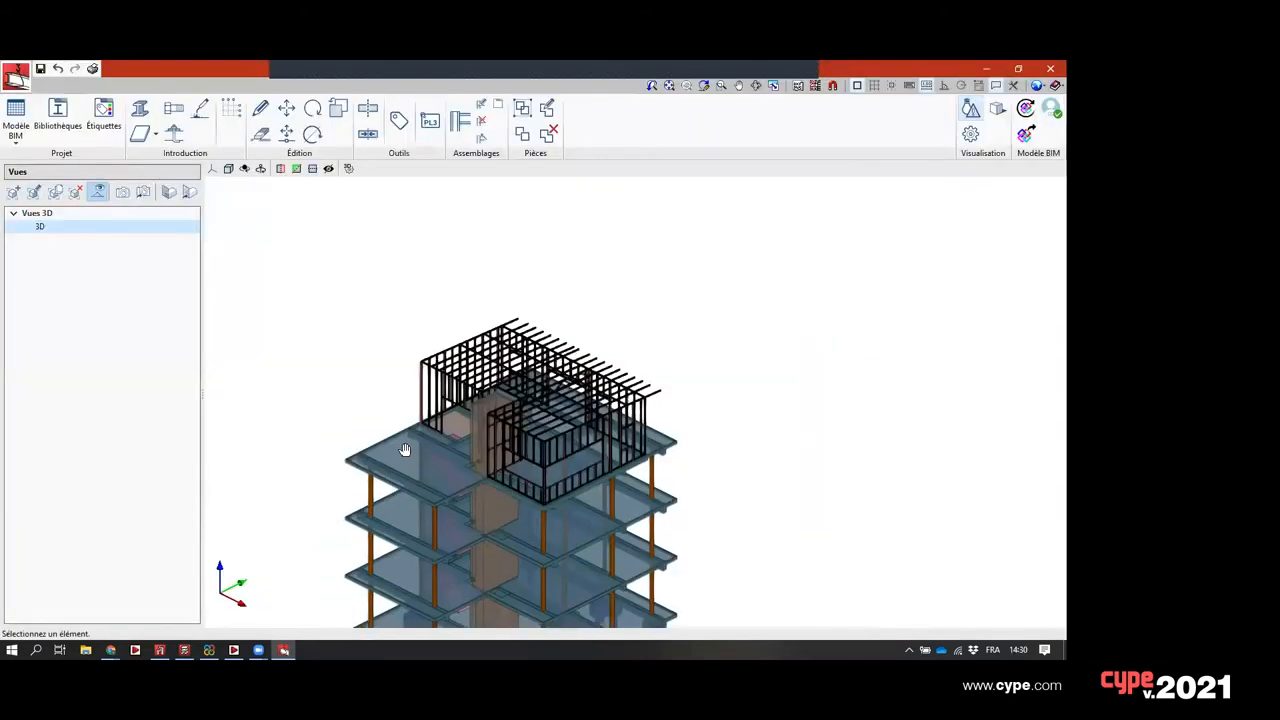
- Inspect the steel frame on top of the building and check the cypecad file's display options in the 3D view's properties
middle_drag(491, 439, 470, 420)
scroll(575, 353, up, 3)
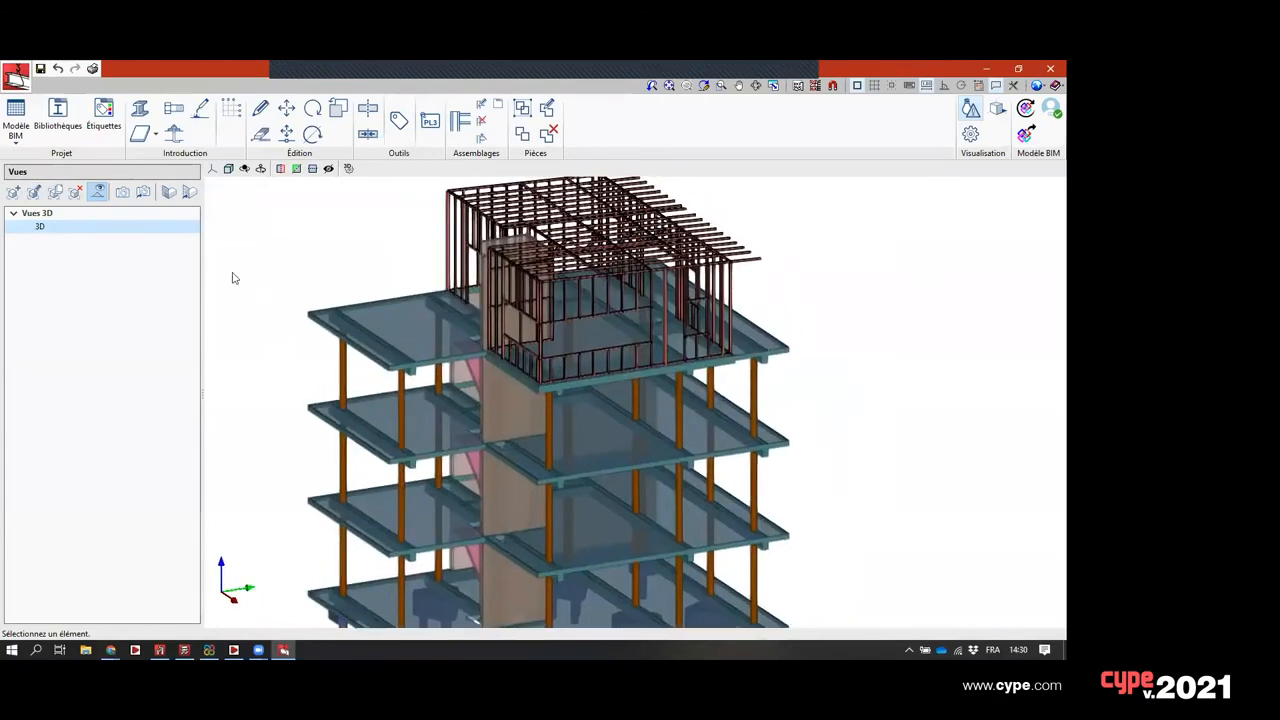
click(33, 192)
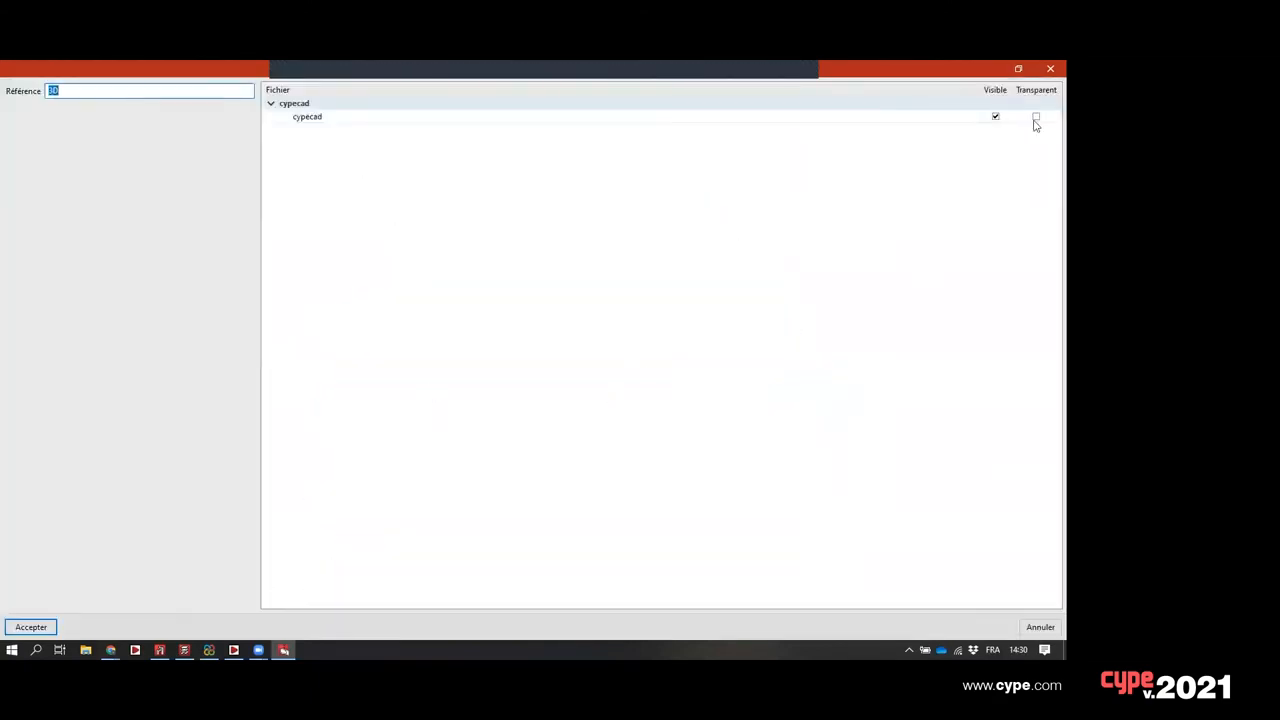
click(998, 118)
click(27, 626)
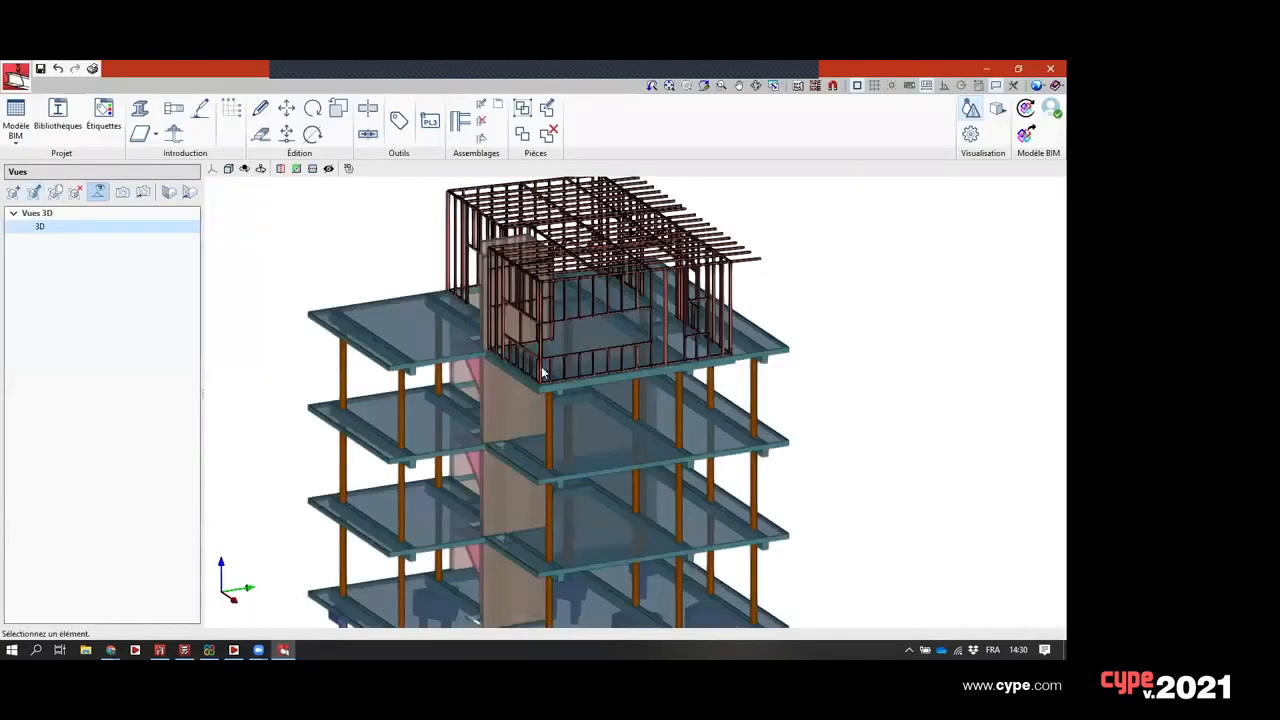
- Start a connection on the rooftop frame between the horizontal IPE 80 rail and the vertical IPE 80 post beneath it
scroll(549, 367, up, 2)
scroll(549, 367, down, 3)
middle_drag(540, 406, 634, 349)
scroll(634, 349, up, 3)
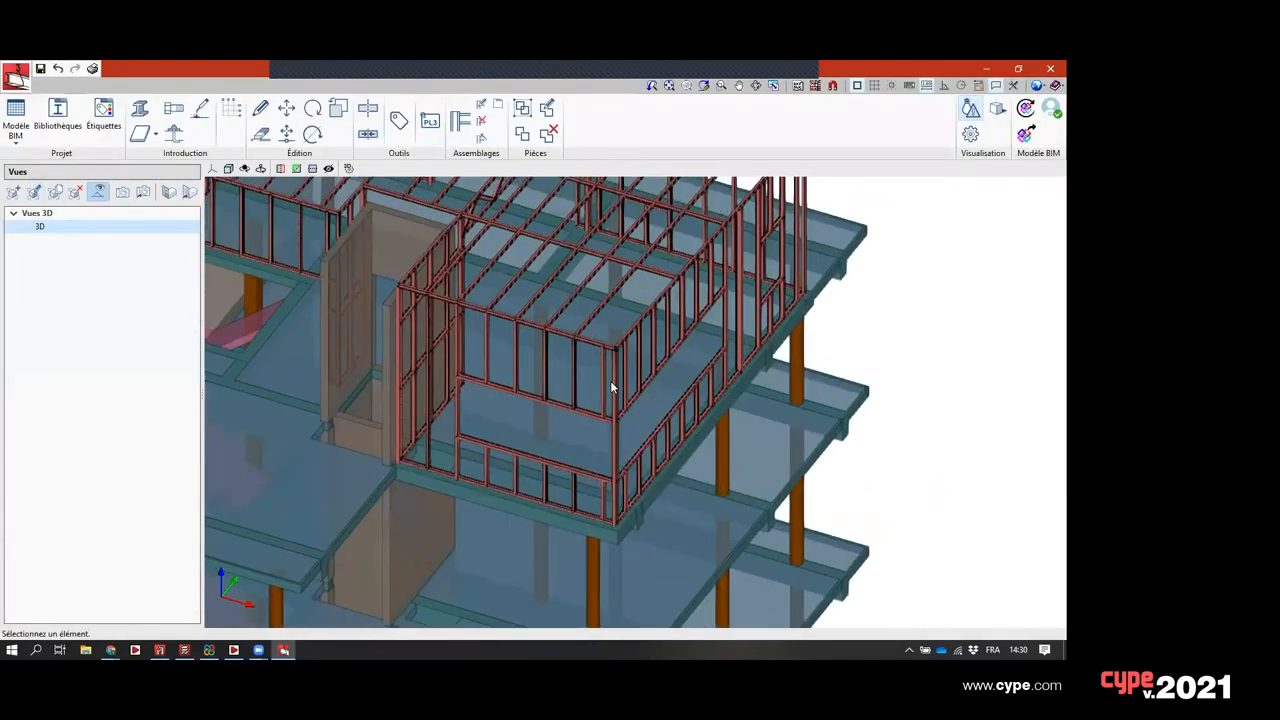
scroll(651, 428, up, 1)
middle_drag(618, 435, 523, 406)
scroll(540, 402, up, 4)
scroll(553, 398, up, 2)
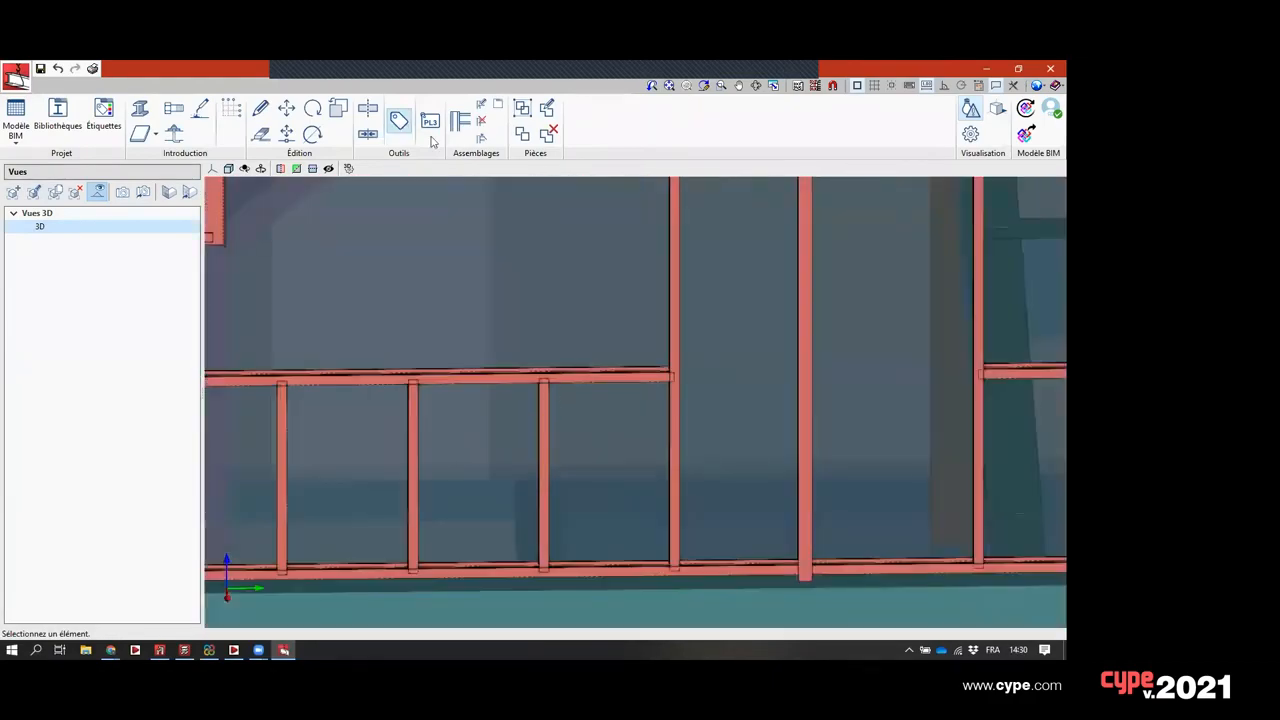
click(481, 138)
click(557, 376)
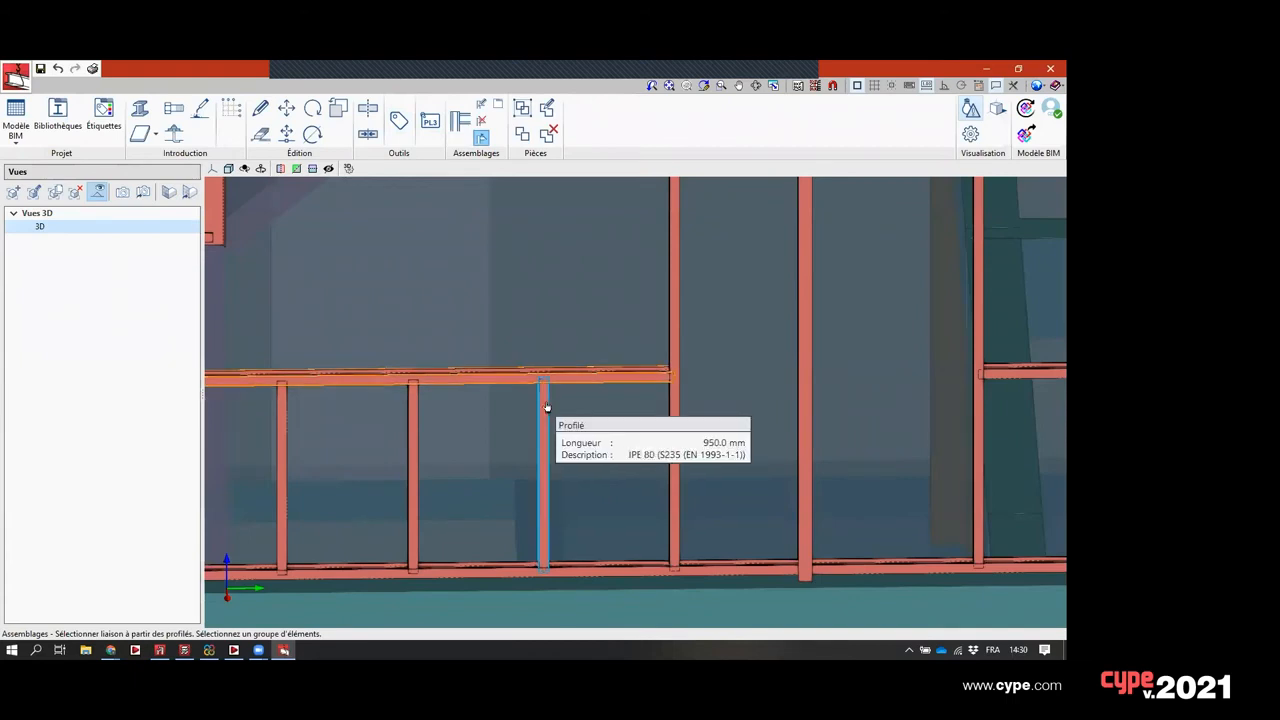
click(546, 407)
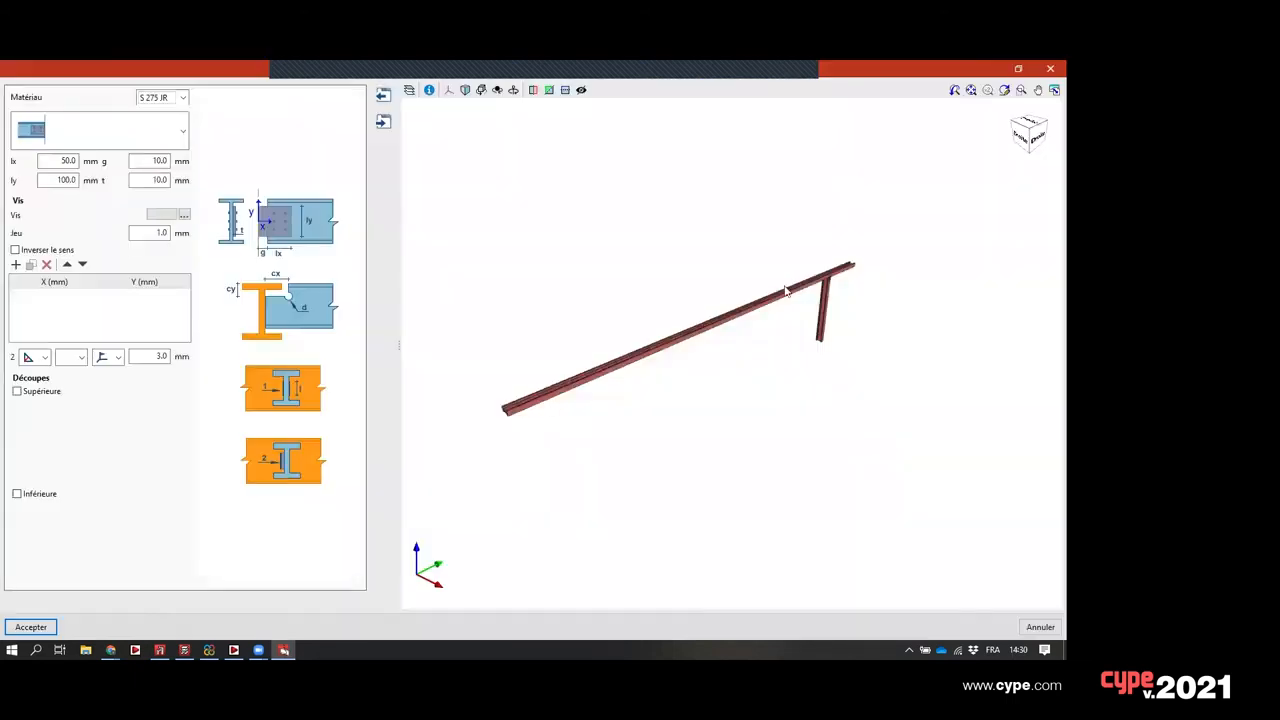
- Add a bolt to the connection's plate with its X position at 50 mm
scroll(830, 292, up, 3)
scroll(827, 292, up, 3)
middle_drag(806, 280, 648, 262)
scroll(822, 271, up, 2)
scroll(822, 271, down, 3)
middle_drag(857, 320, 709, 291)
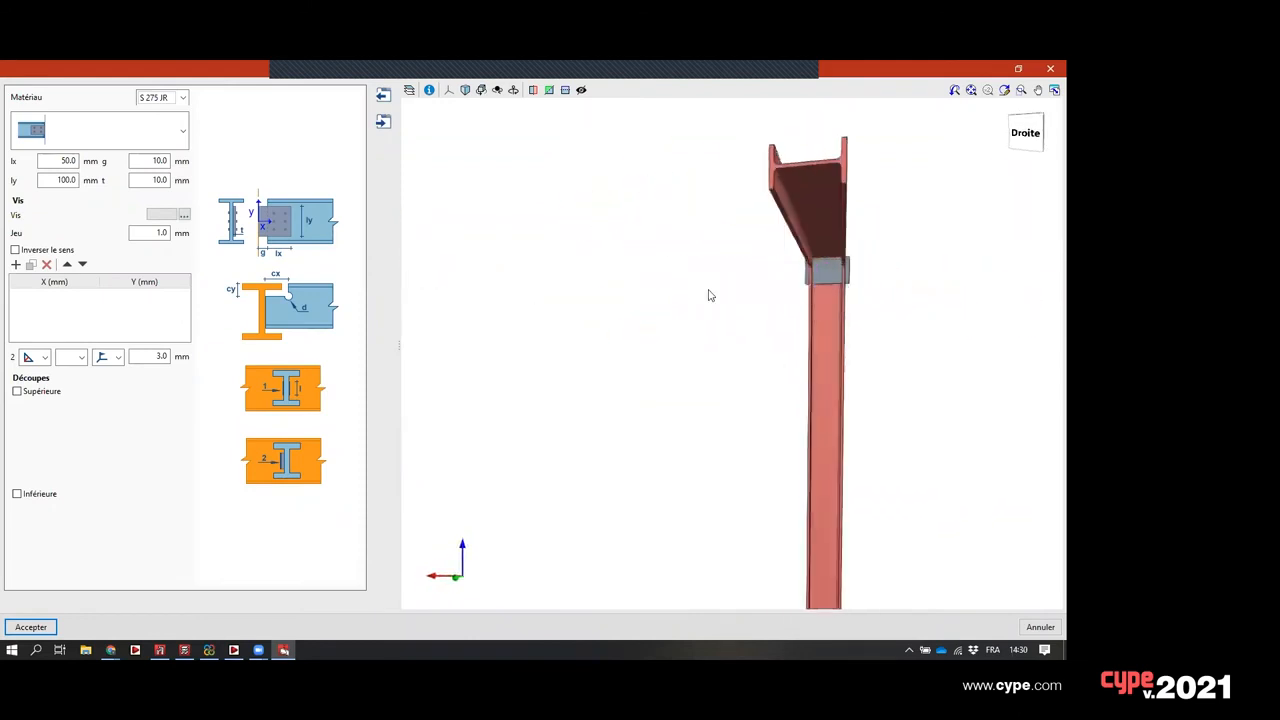
click(15, 264)
click(56, 296)
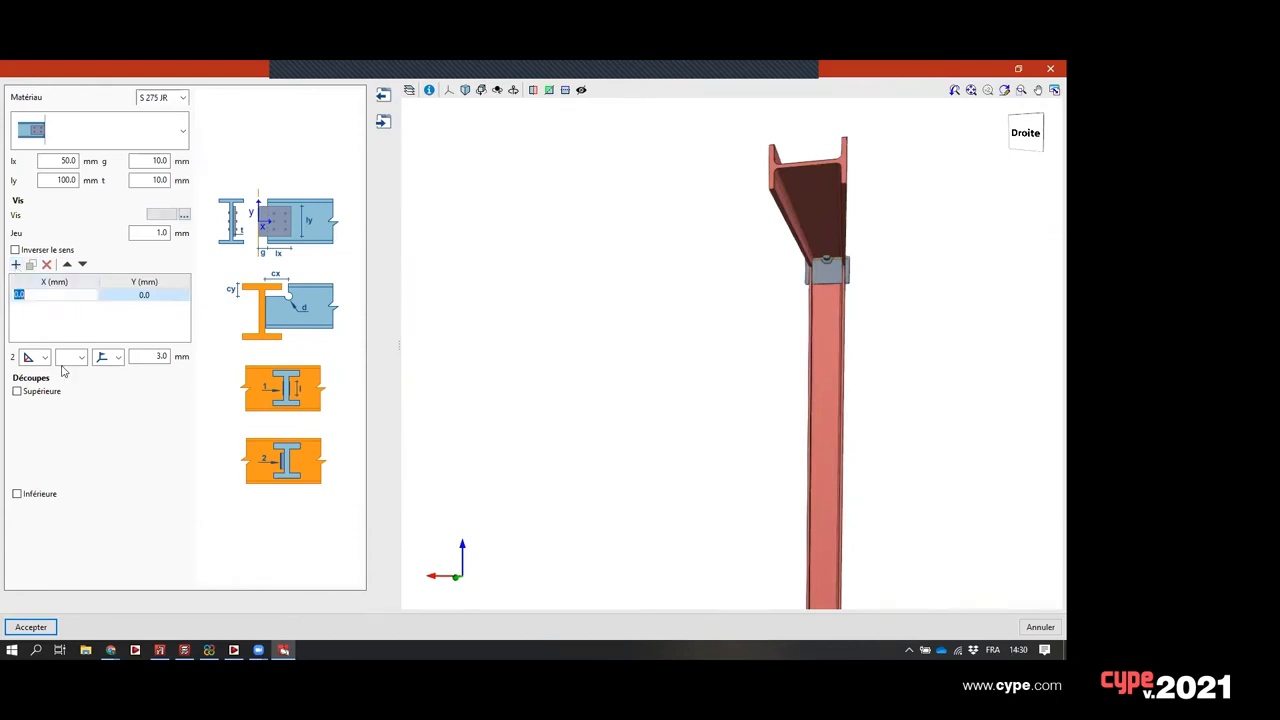
text(50)
key(Tab)
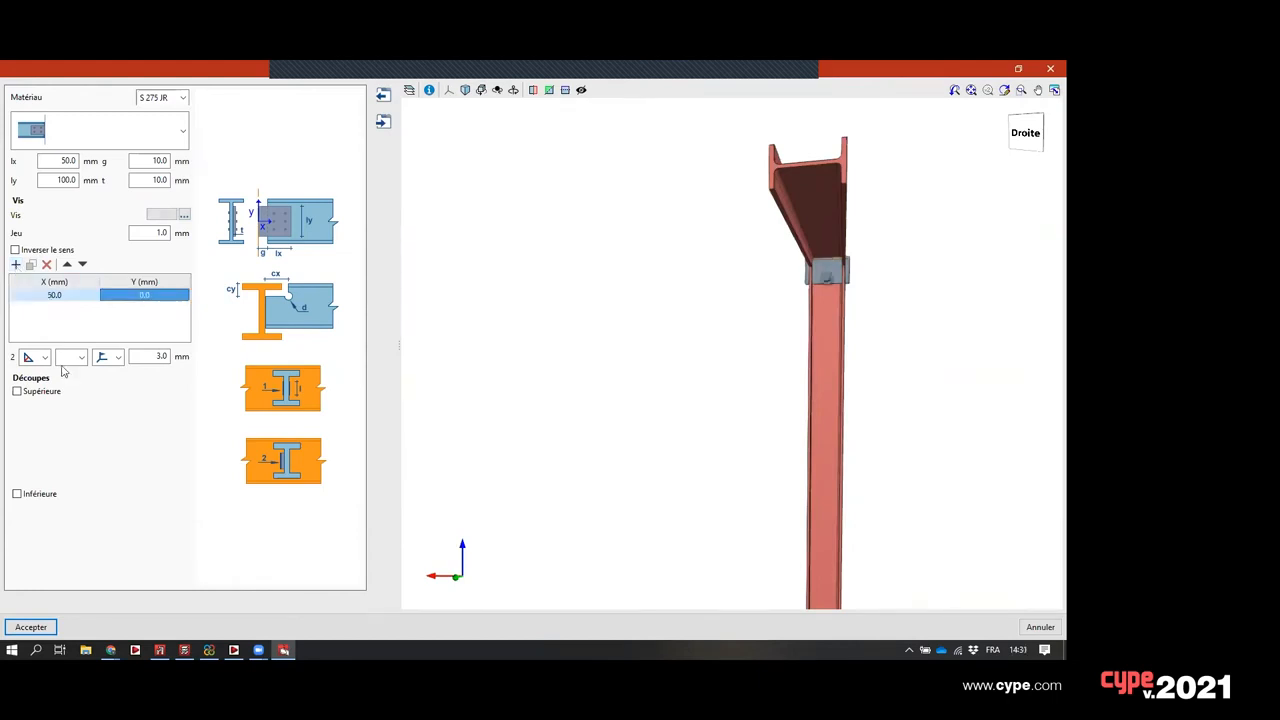
- Set the bolt's X position on the plate to 35 mm and accept the connection
click(56, 296)
text(40)
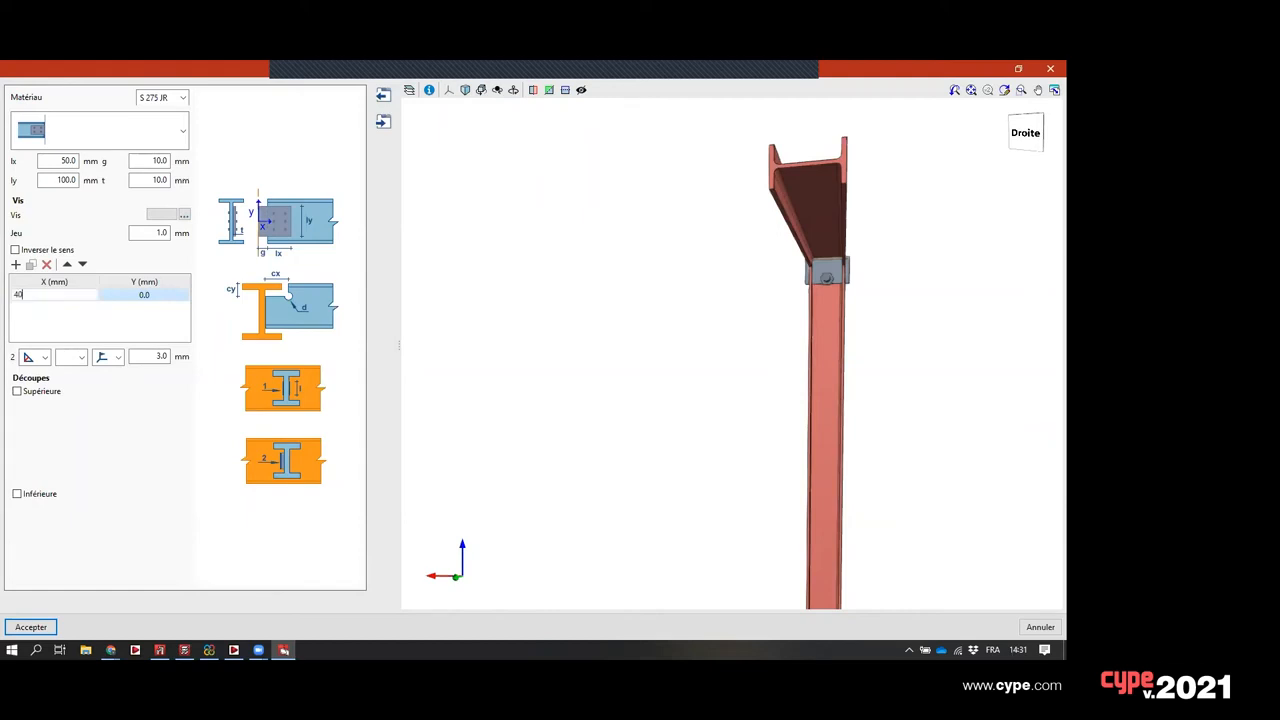
key(Tab)
click(56, 296)
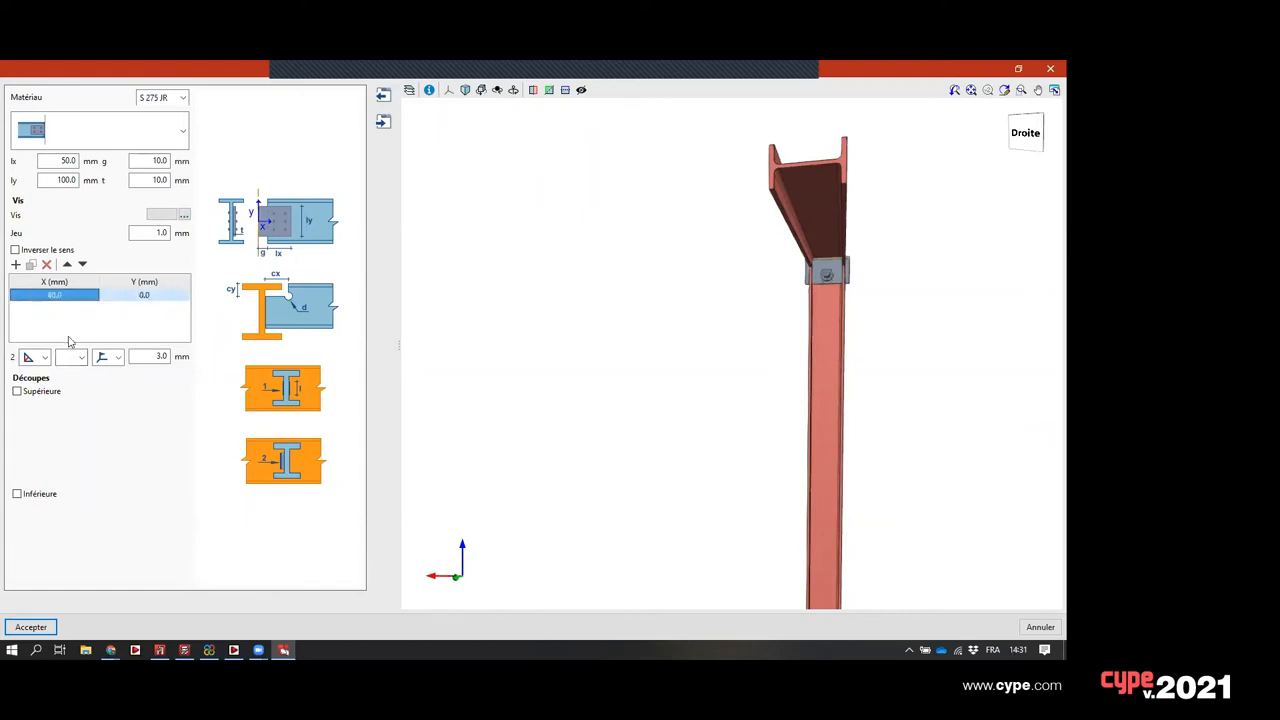
text(35)
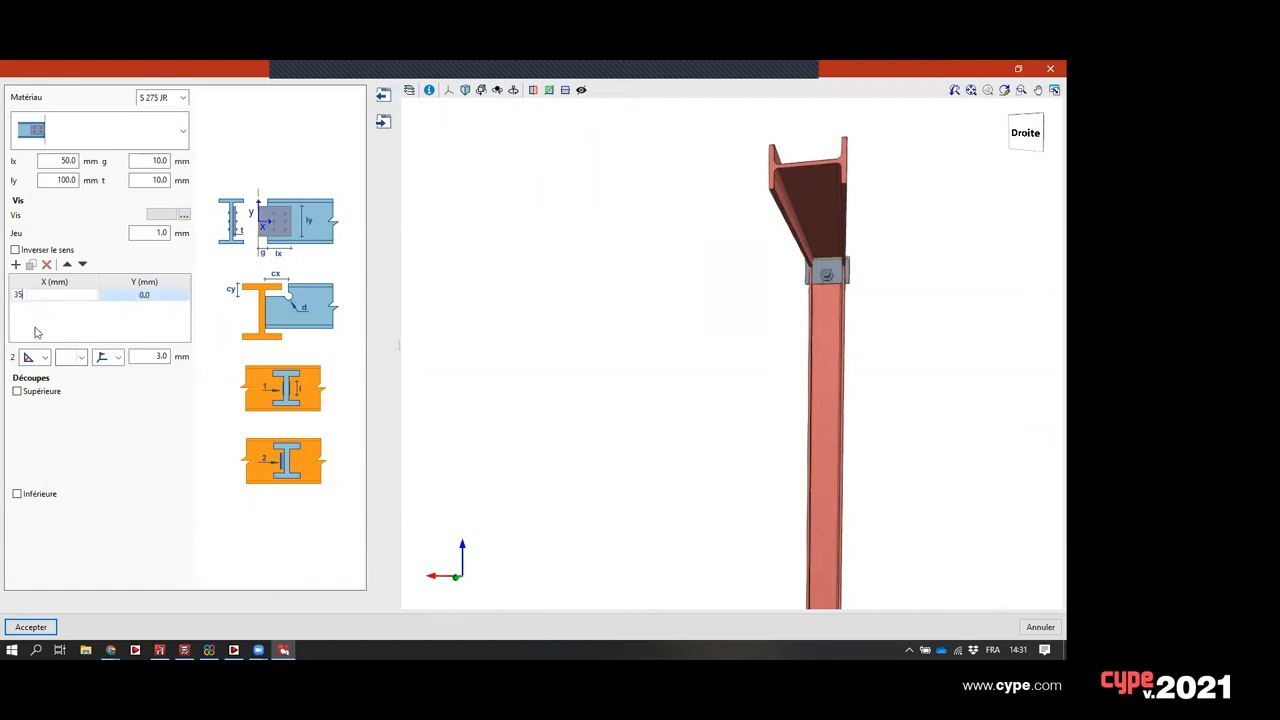
key(Tab)
scroll(912, 260, up, 5)
middle_drag(810, 292, 749, 292)
scroll(720, 246, down, 2)
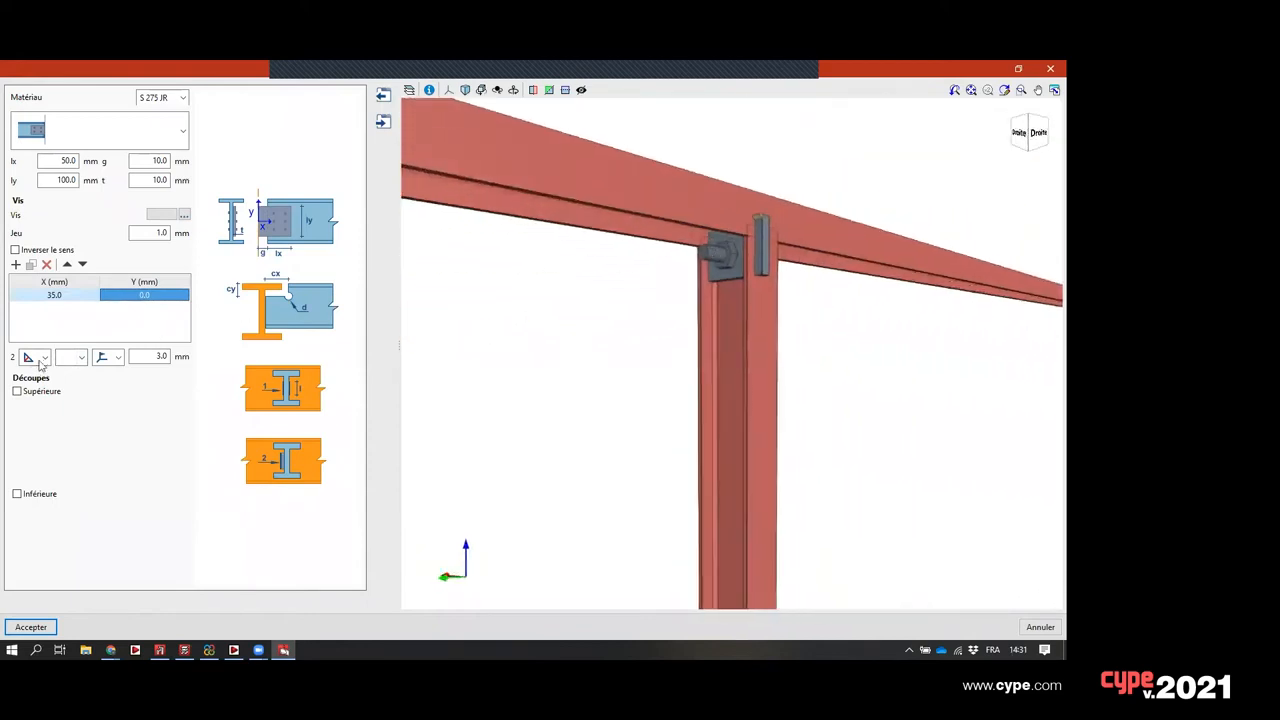
click(30, 627)
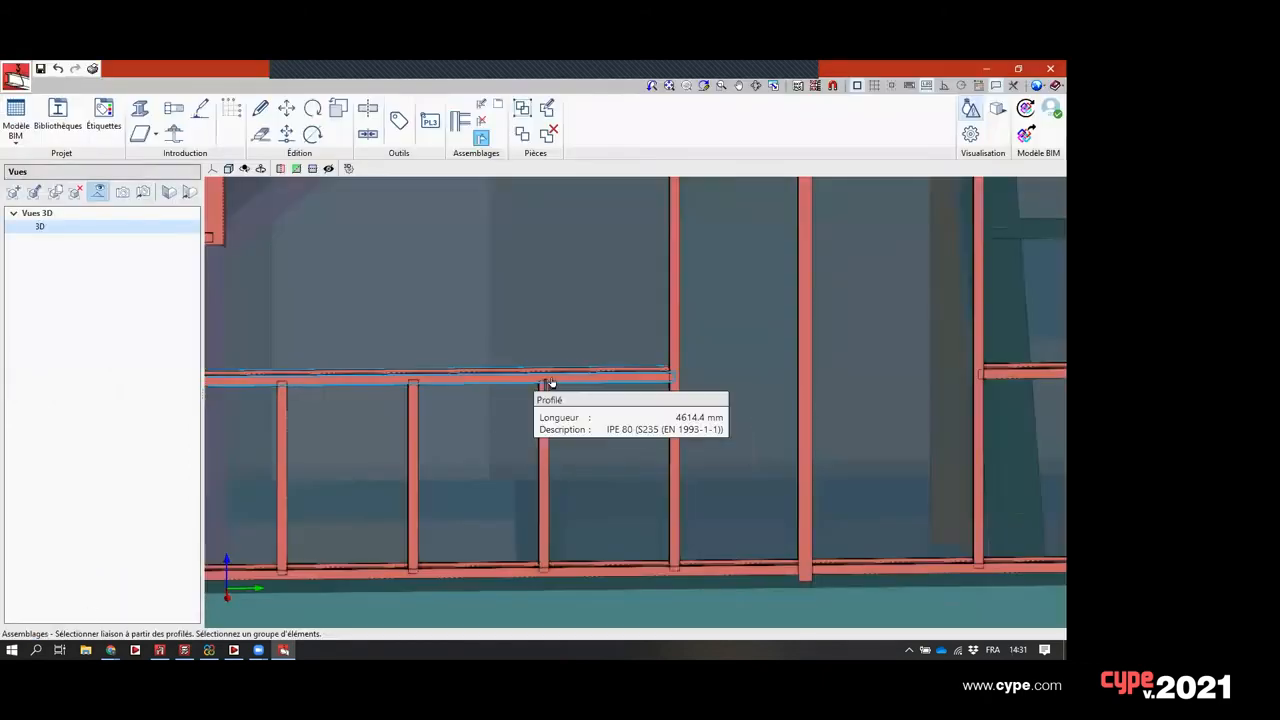
- Examine the new rail-to-post connection and the surrounding rooftop steel frame from several sides
scroll(550, 383, up, 5)
middle_drag(626, 451, 682, 456)
scroll(680, 434, down, 8)
scroll(542, 388, up, 2)
middle_drag(540, 387, 514, 419)
scroll(472, 479, up, 2)
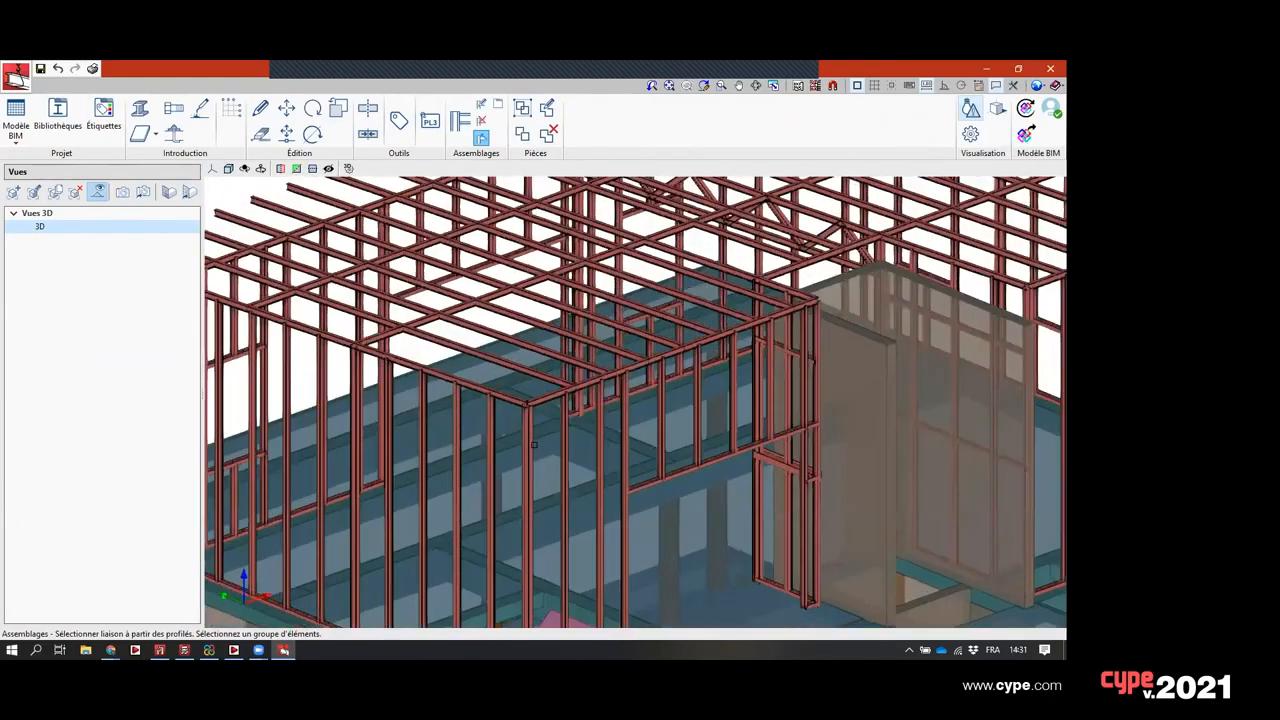
scroll(514, 419, down, 2)
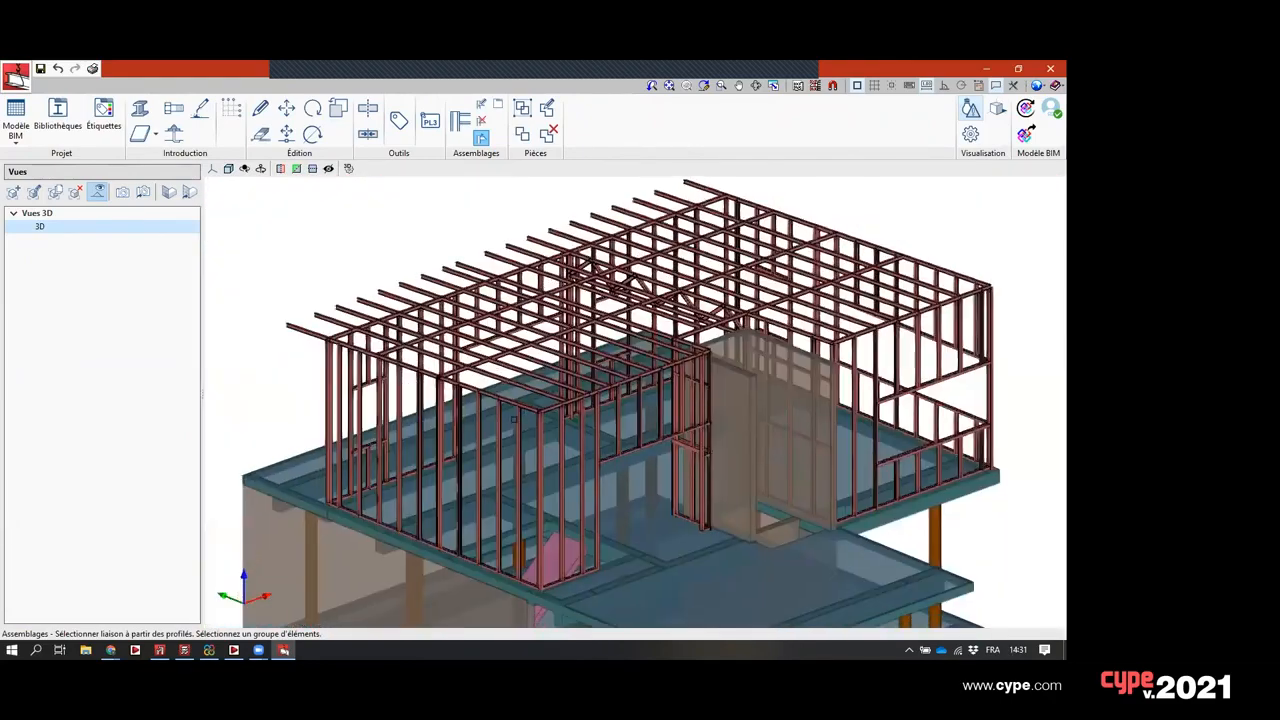
- Open a profile at the roof's edge for editing, look at its section type options and cancel
click(260, 108)
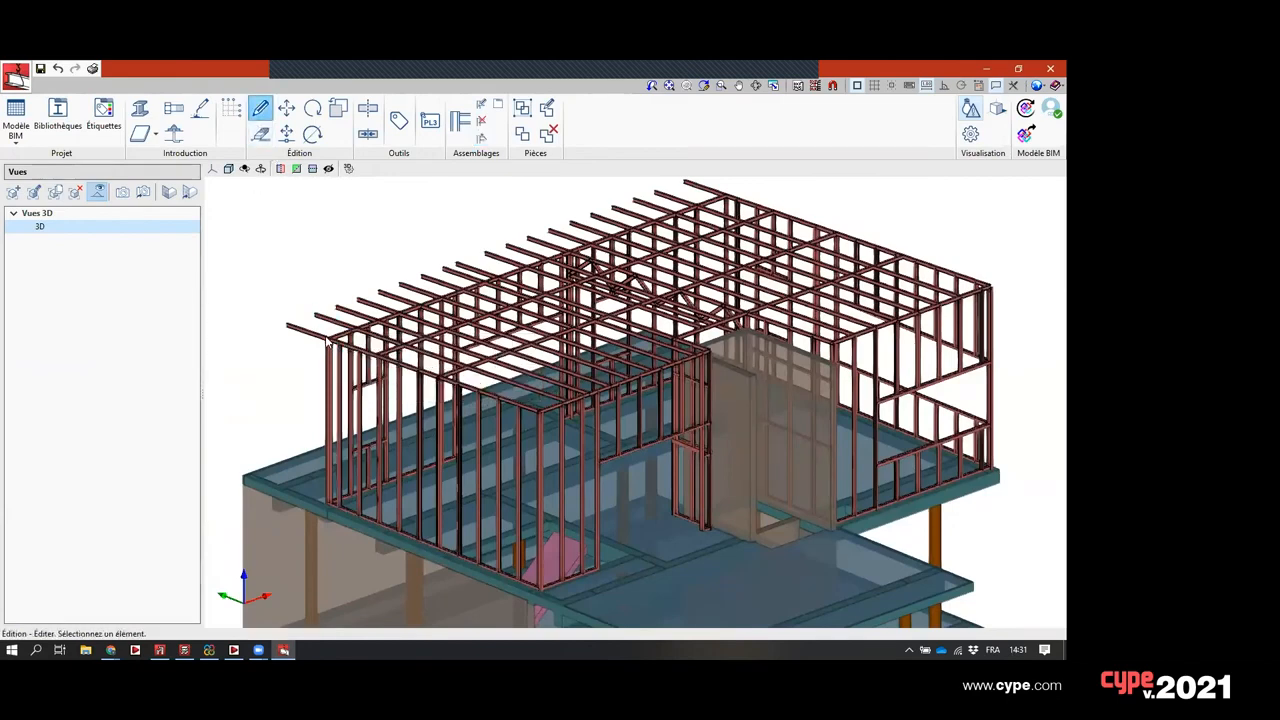
scroll(408, 372, up, 5)
click(435, 355)
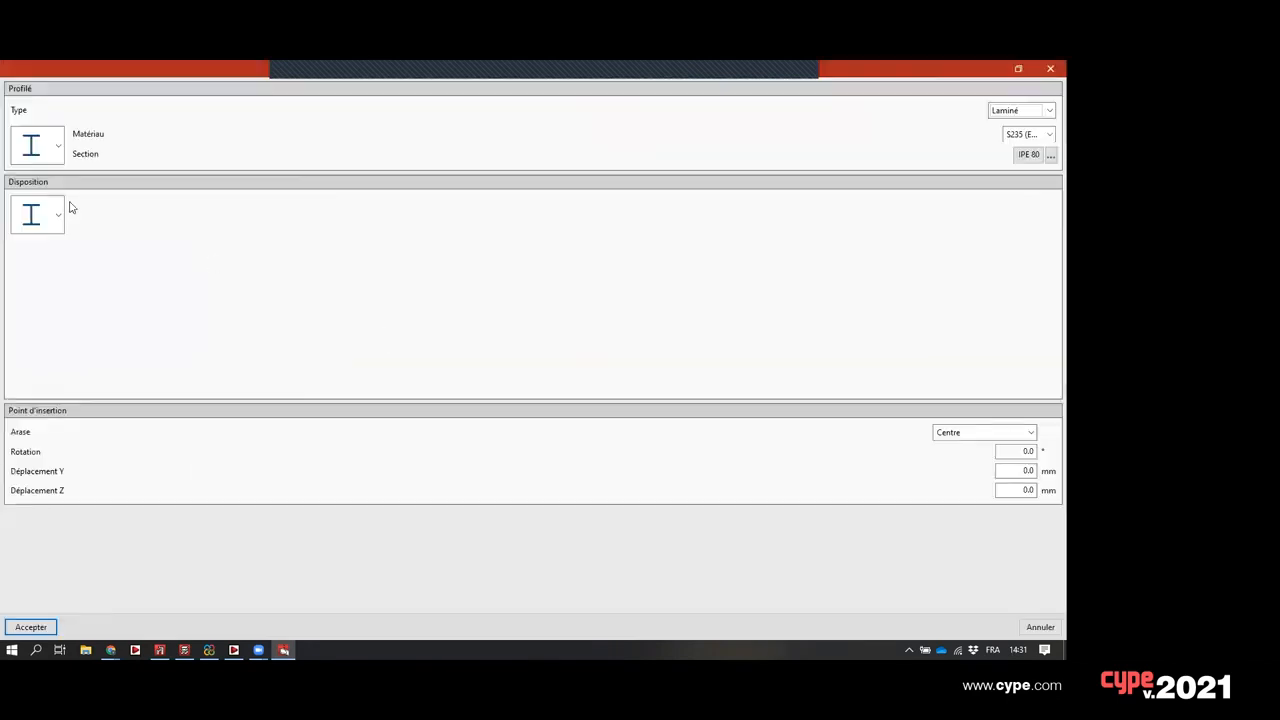
click(54, 158)
click(55, 155)
key(Escape)
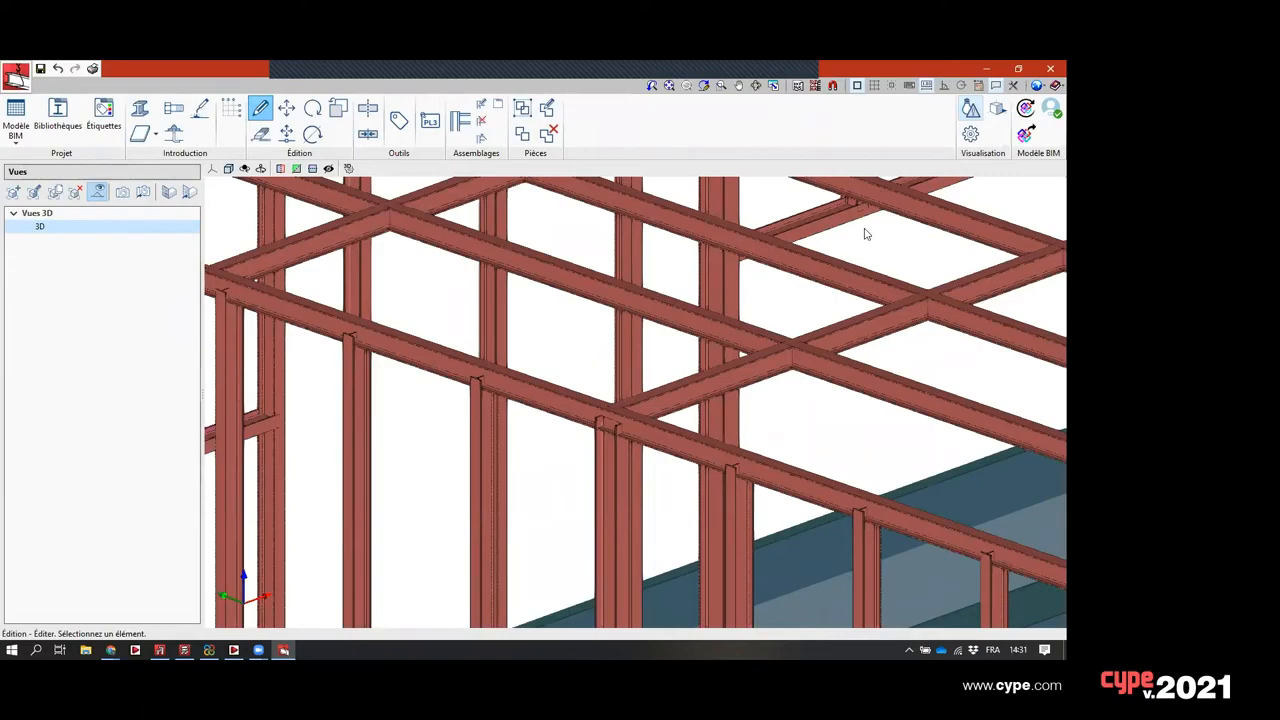
scroll(866, 234, down, 5)
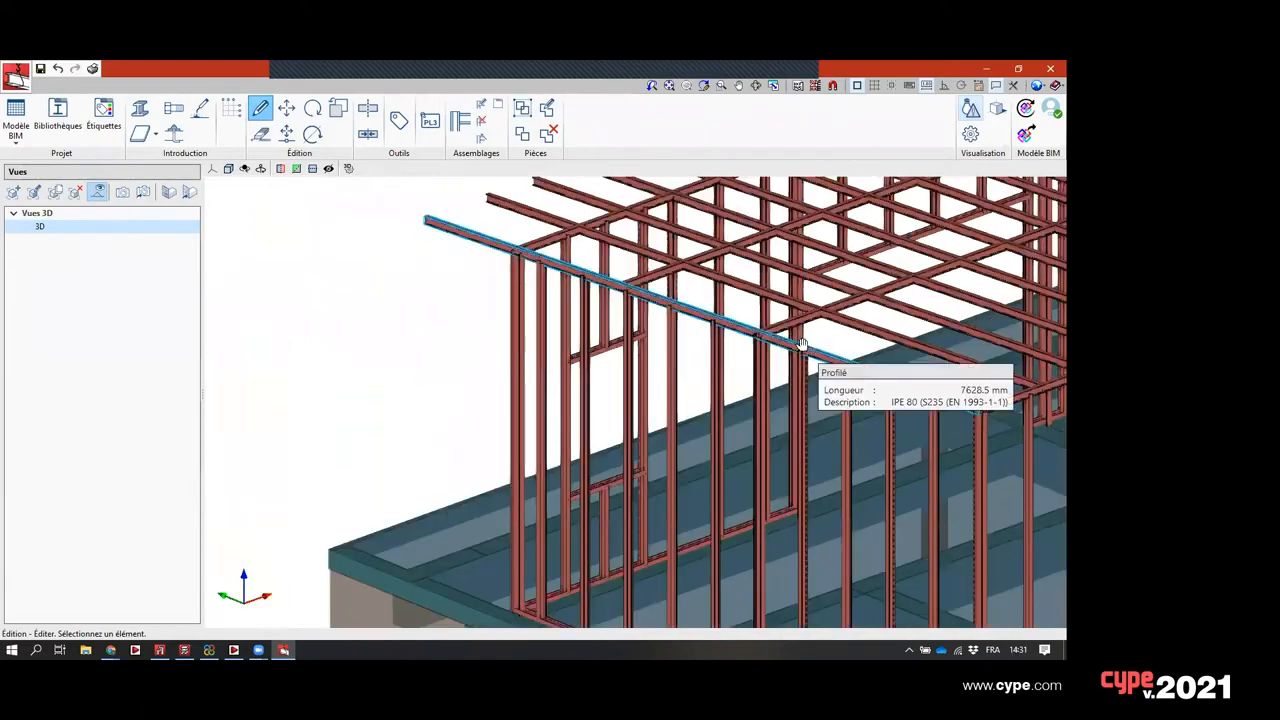
scroll(749, 382, up, 3)
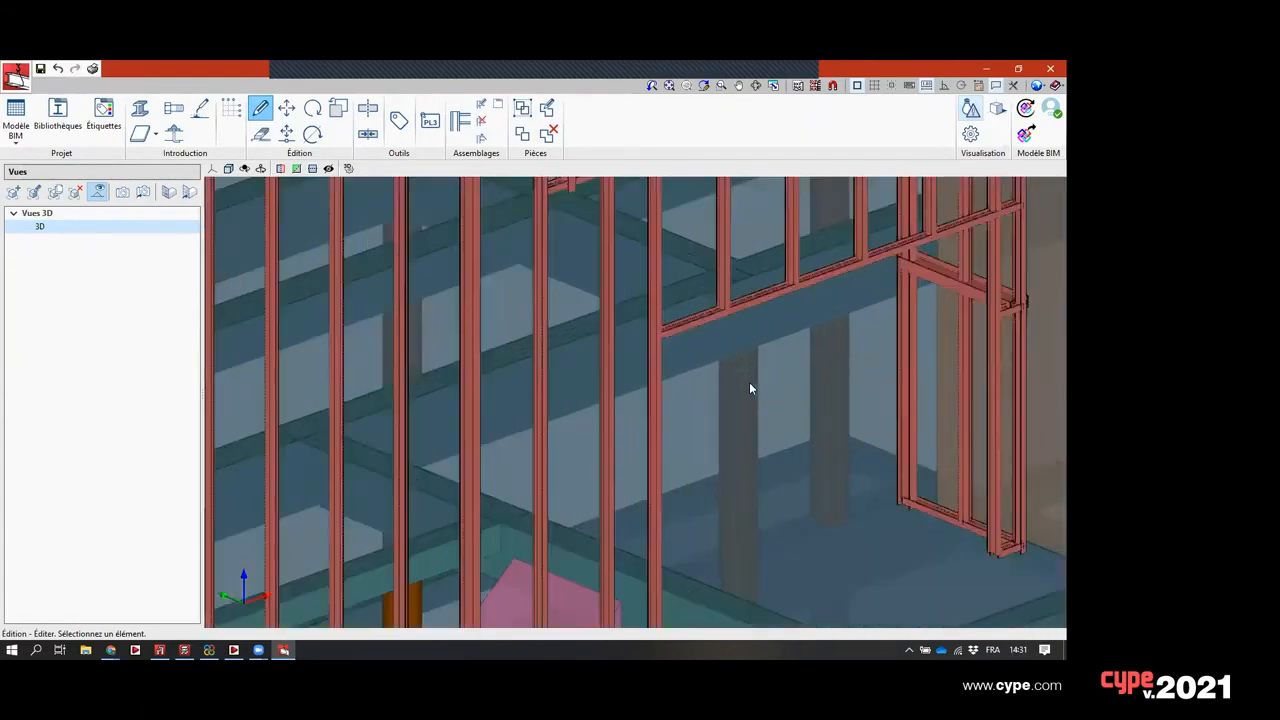
scroll(749, 382, down, 3)
scroll(749, 382, down, 3)
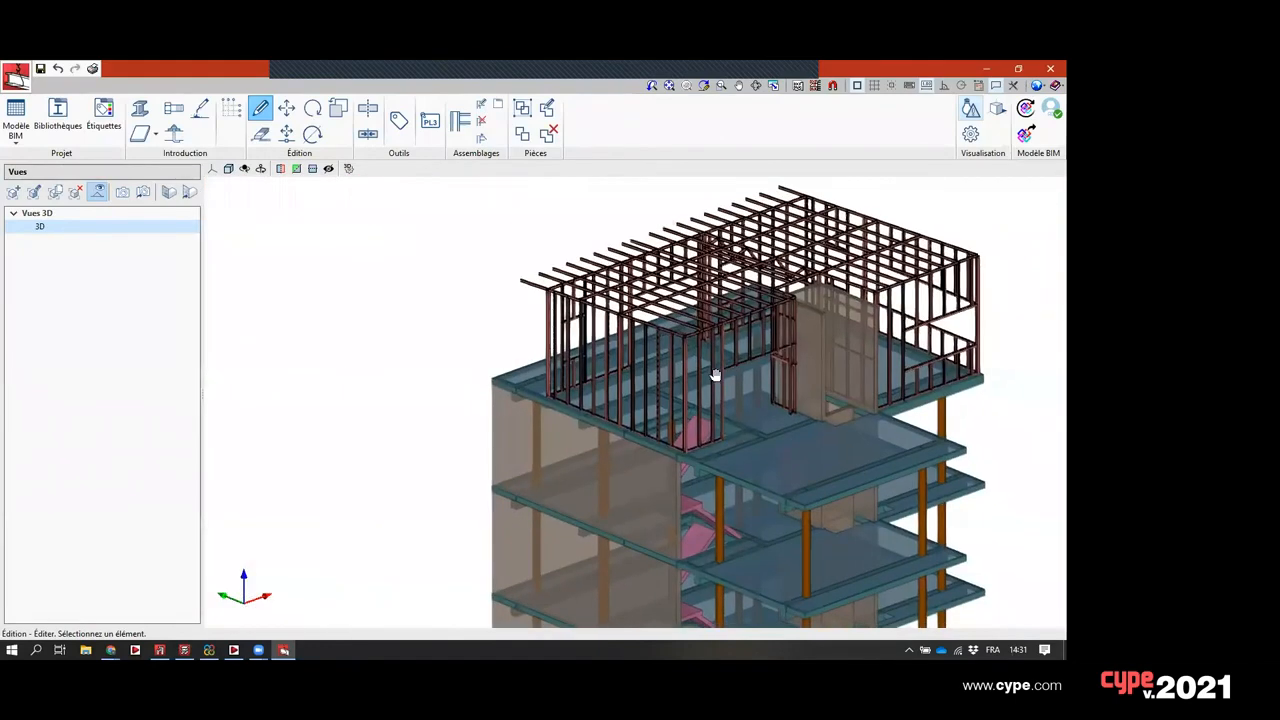
scroll(710, 386, up, 2)
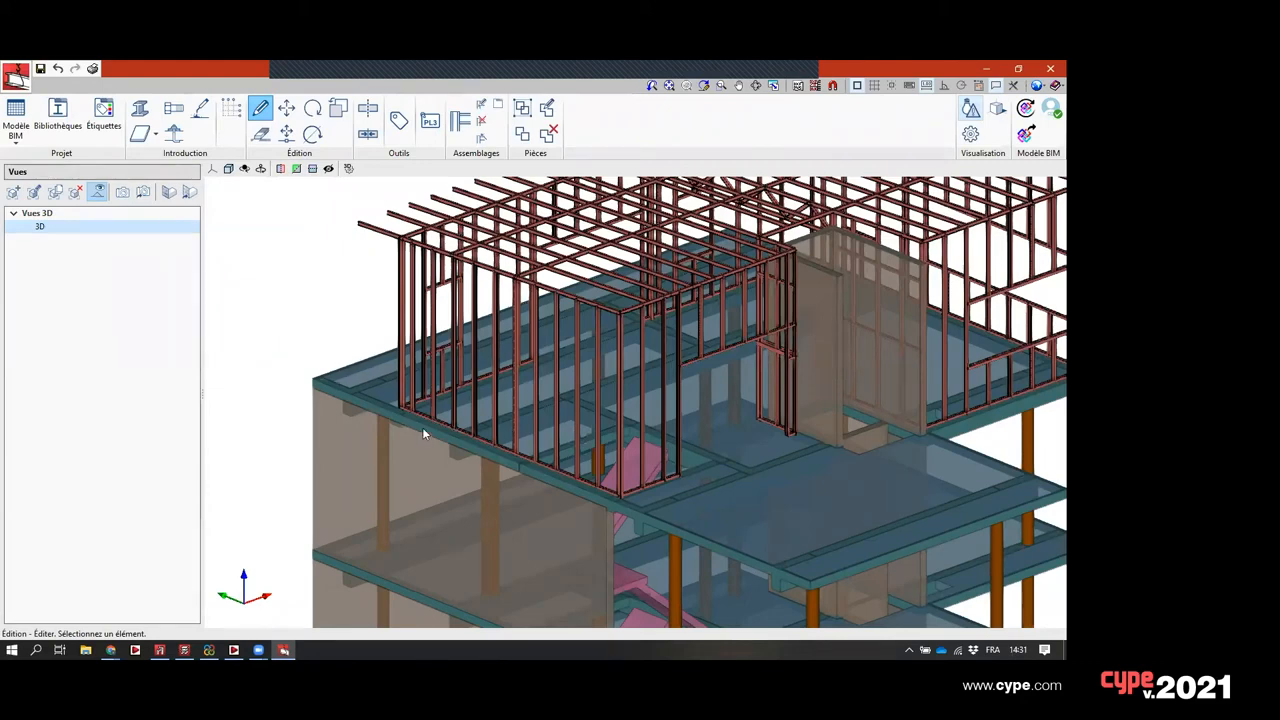
scroll(423, 428, down, 5)
scroll(436, 388, up, 2)
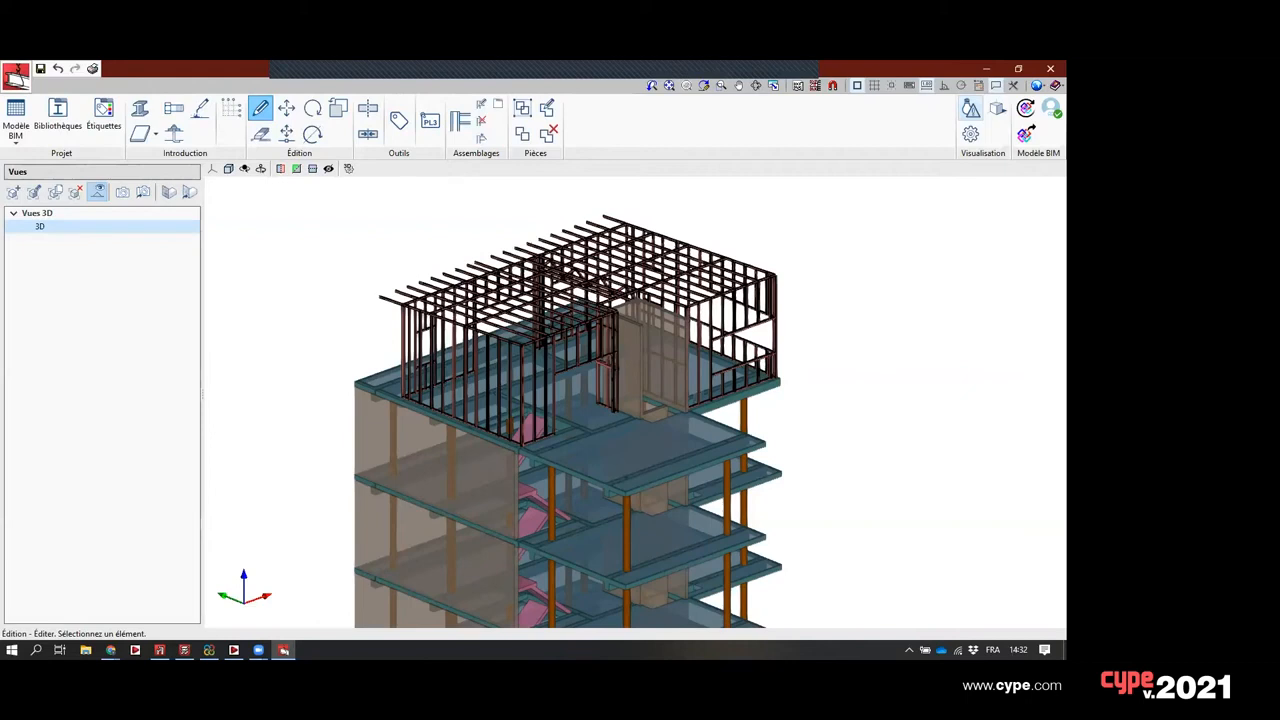
- Create a new 3D view with the reference 3d02
click(13, 192)
click(507, 386)
click(512, 410)
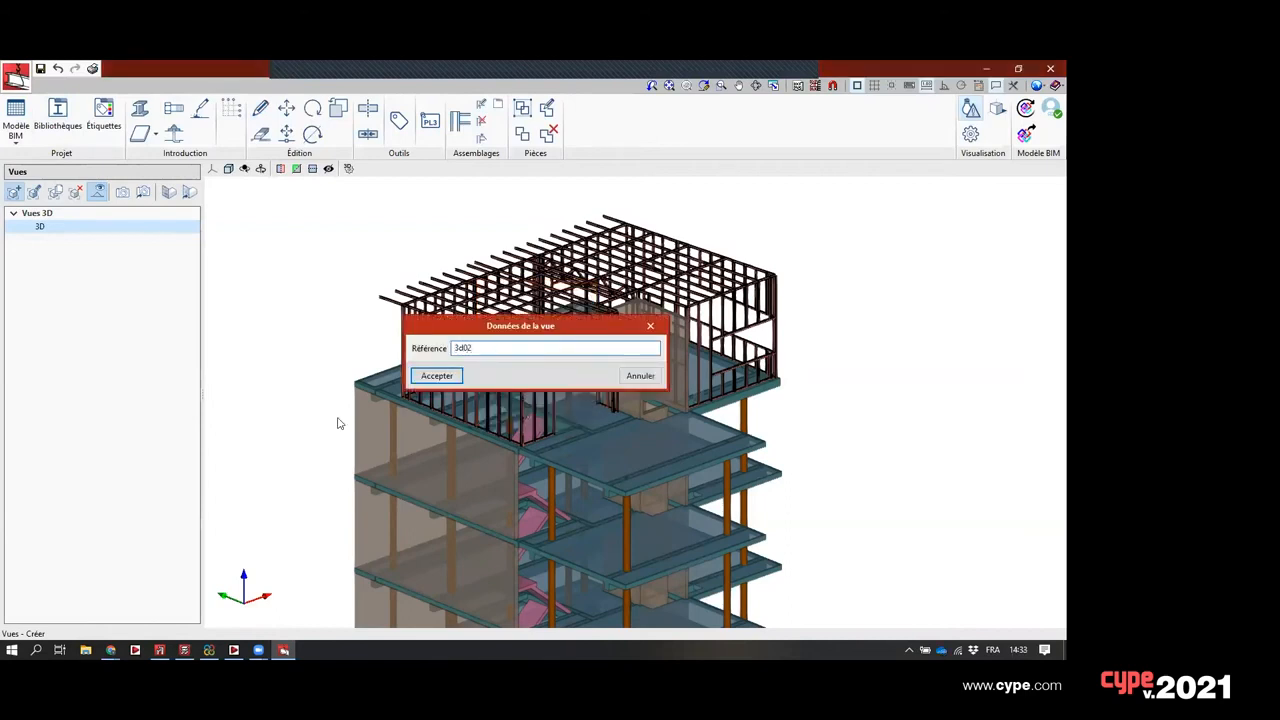
click(436, 376)
scroll(580, 476, up, 3)
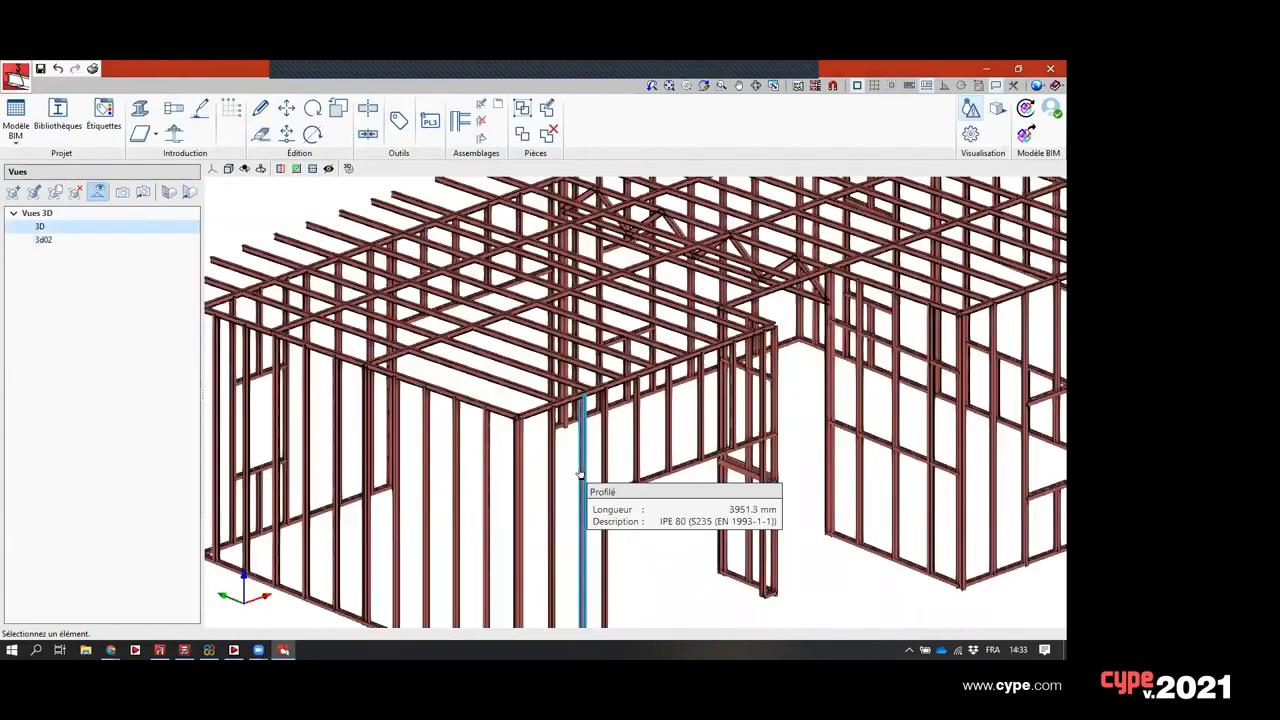
scroll(527, 438, up, 3)
scroll(519, 424, down, 3)
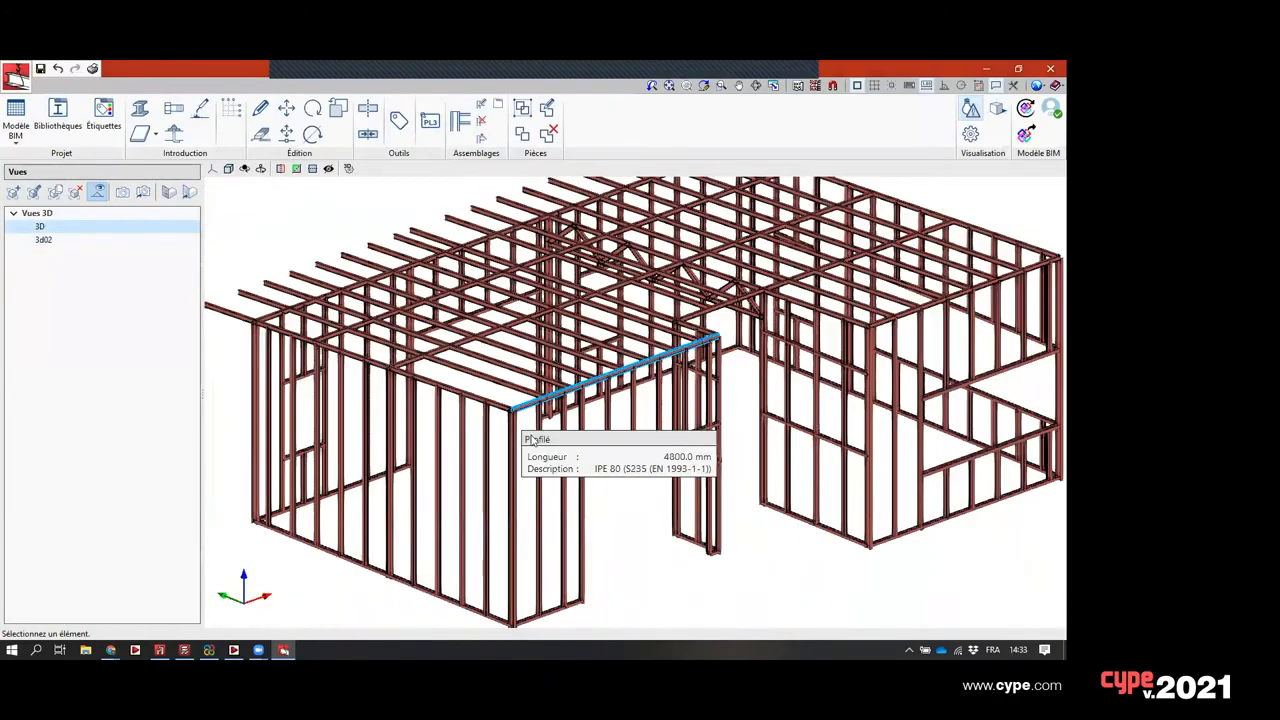
scroll(530, 430, up, 1)
shift+middle_drag(459, 442, 421, 377)
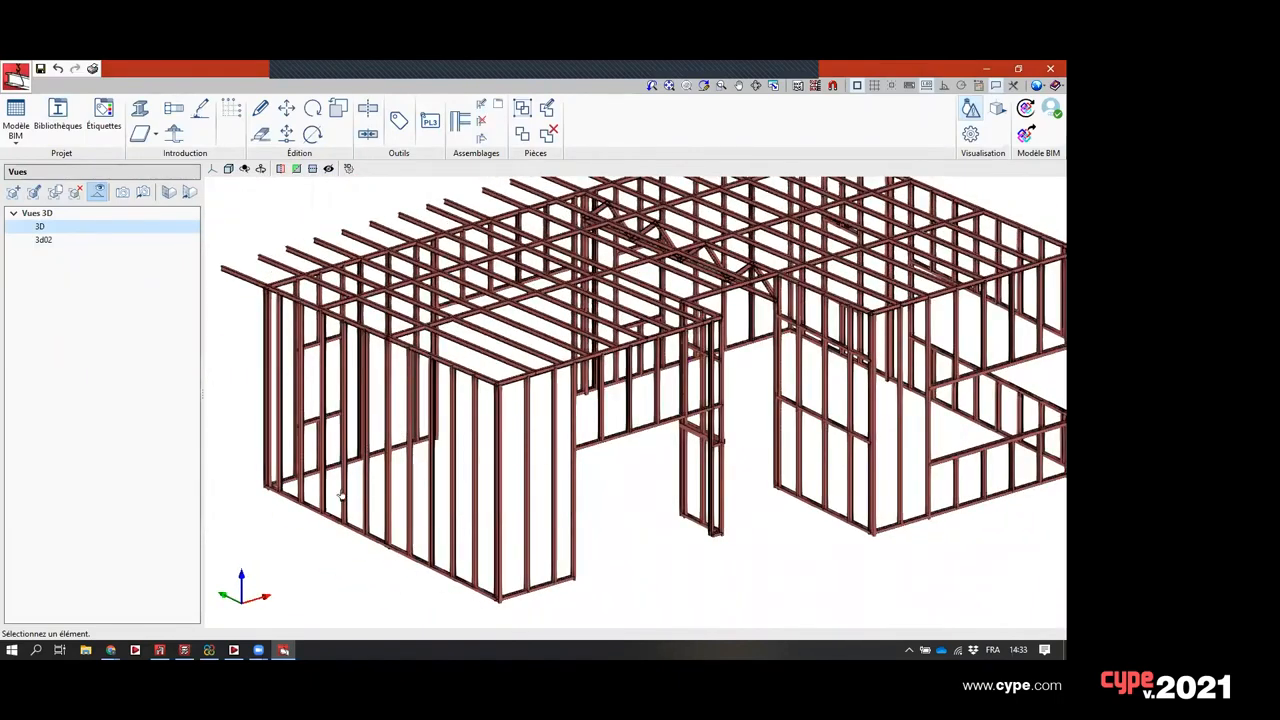
- Switch to Chrome to view the StruBIM Steel page in the BIMserver.center store, and return to StruBIM Steel
mouse_move(111, 651)
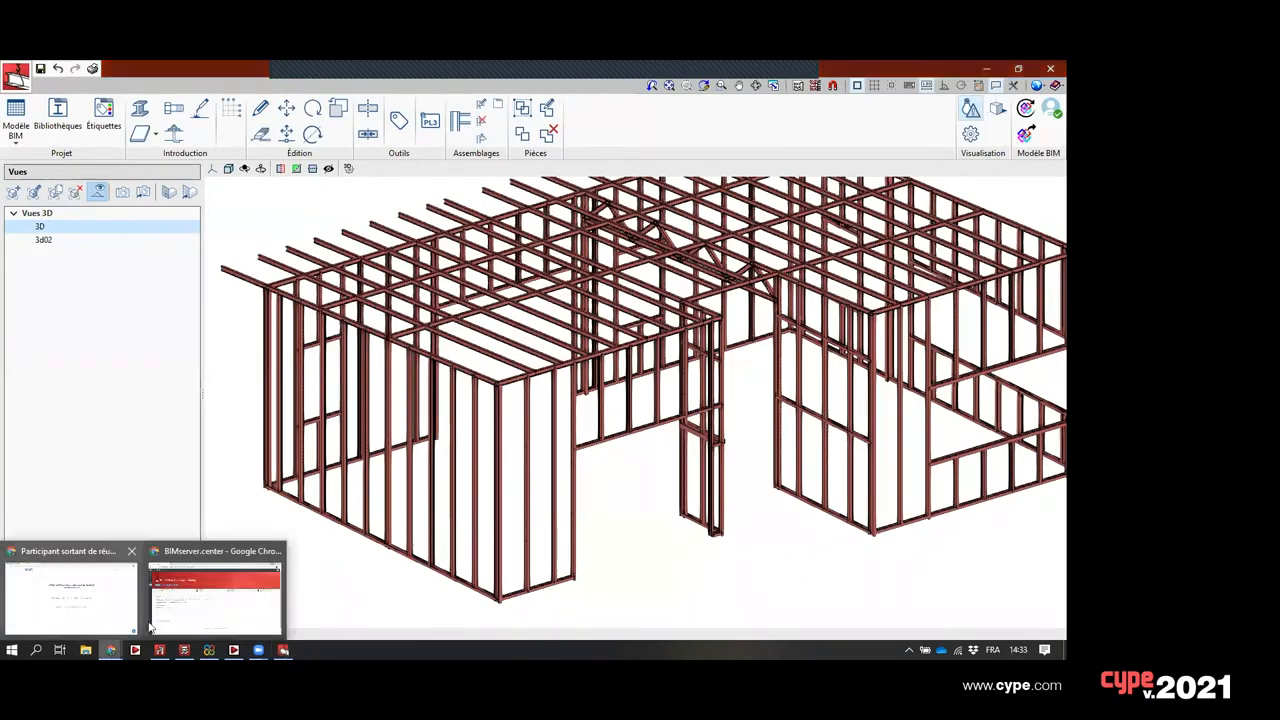
click(217, 594)
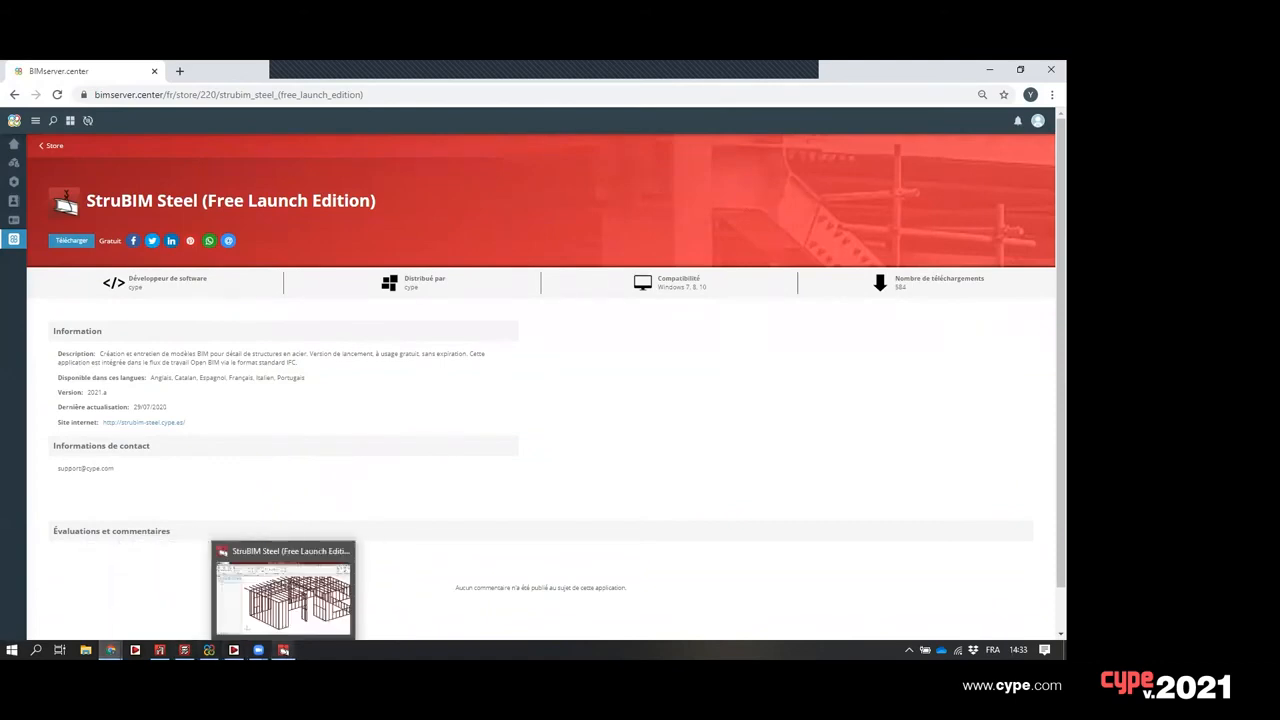
click(284, 650)
scroll(596, 374, down, 5)
scroll(500, 345, up, 3)
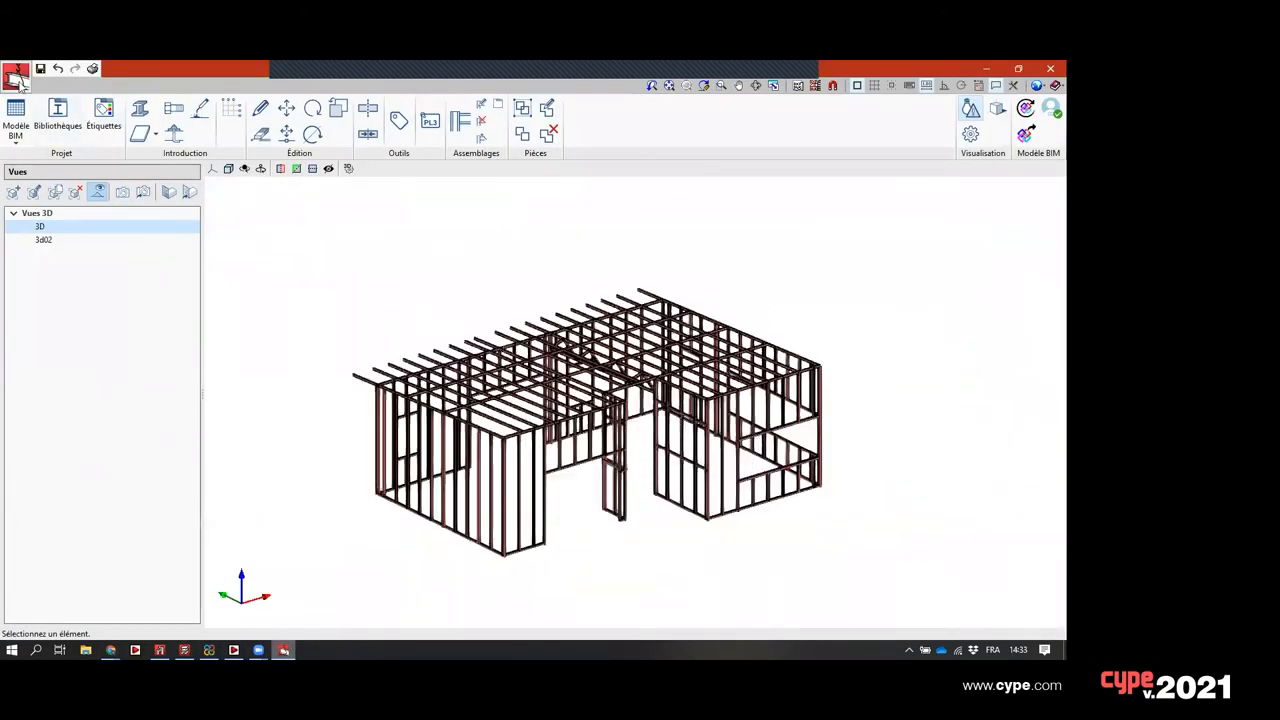
- Create a new work with the file name Nouveau without saving the current work
click(16, 76)
click(57, 104)
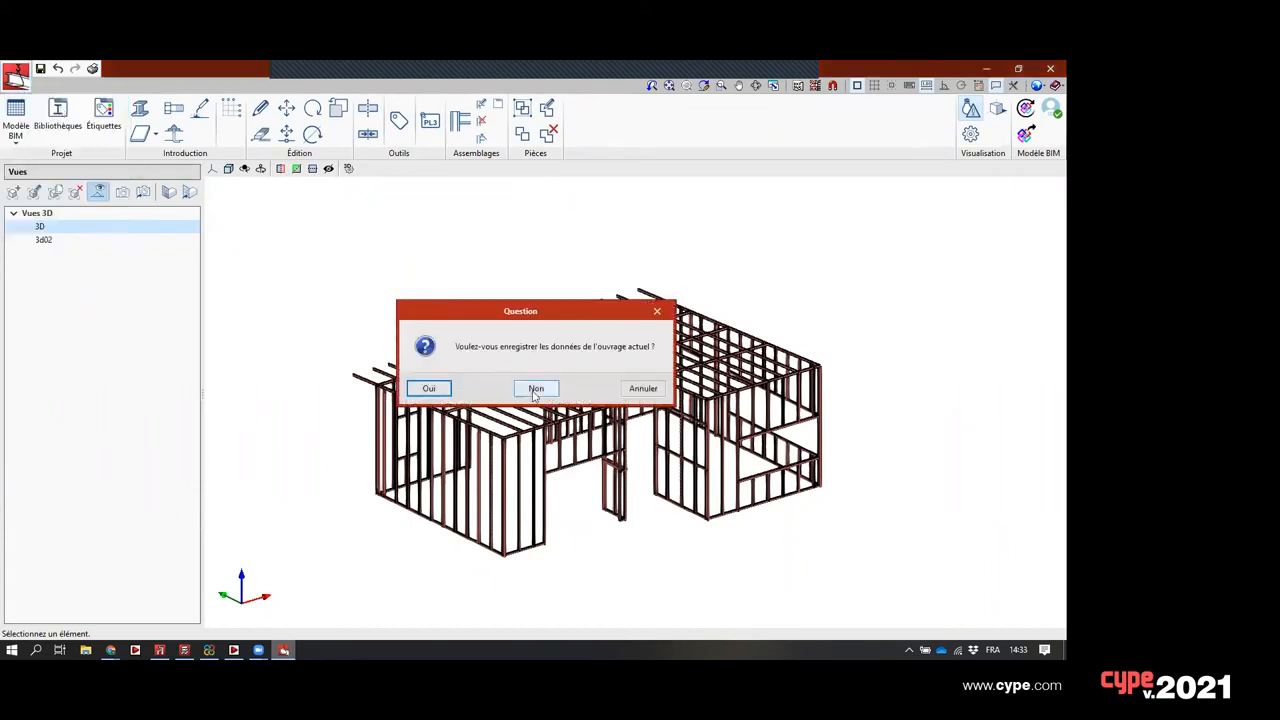
click(532, 388)
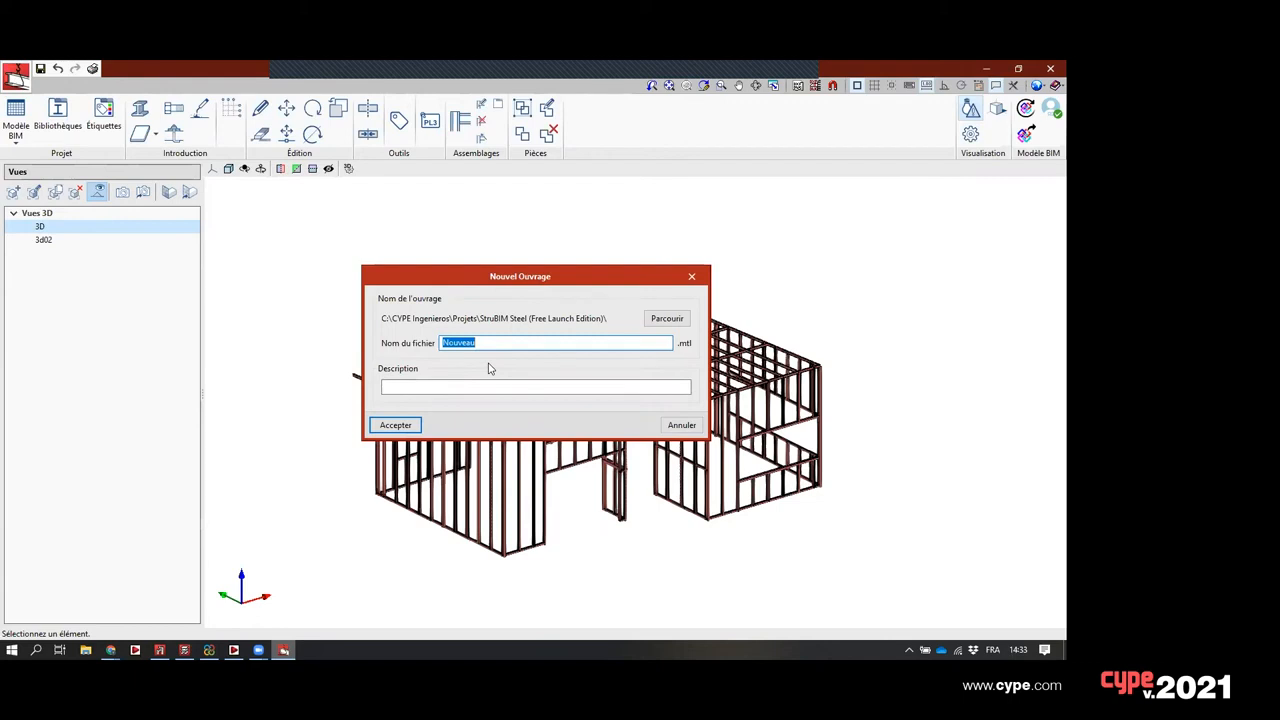
click(418, 426)
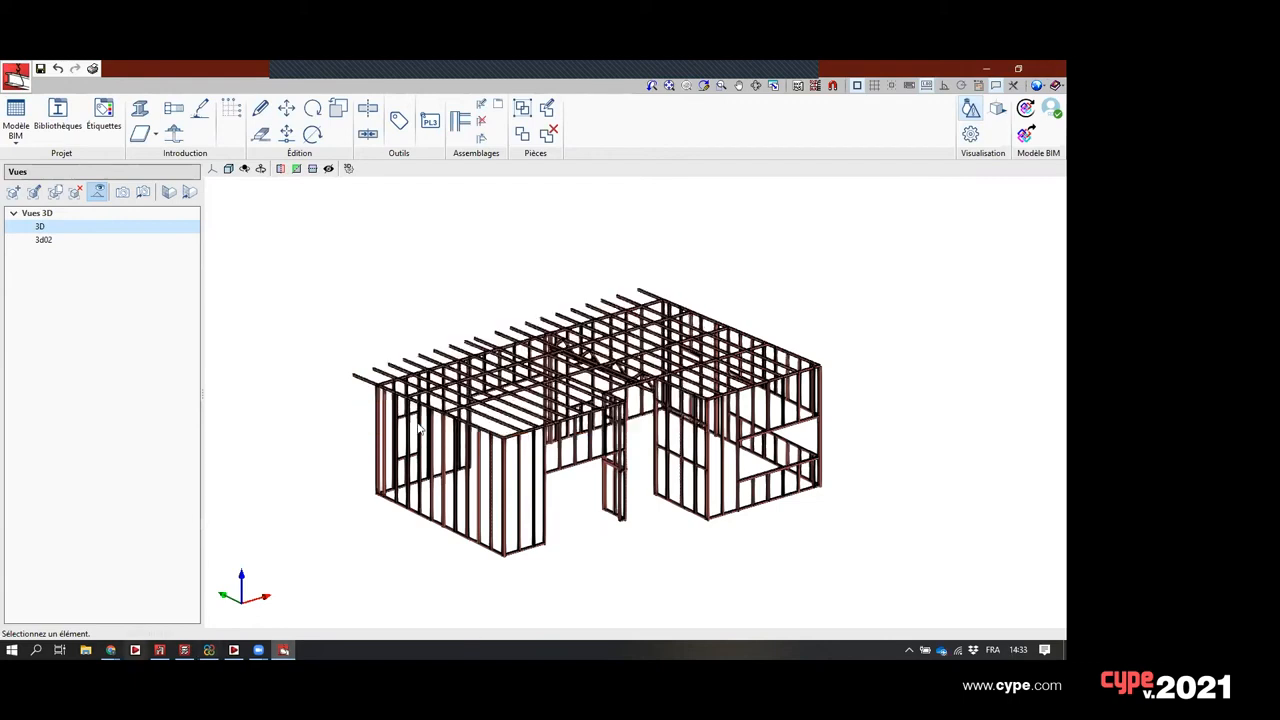
- Create the BIMserver.center project "projet 1" with type Tests, visibility Non visible and collaboration Fermé, and finish linking the new work
click(620, 395)
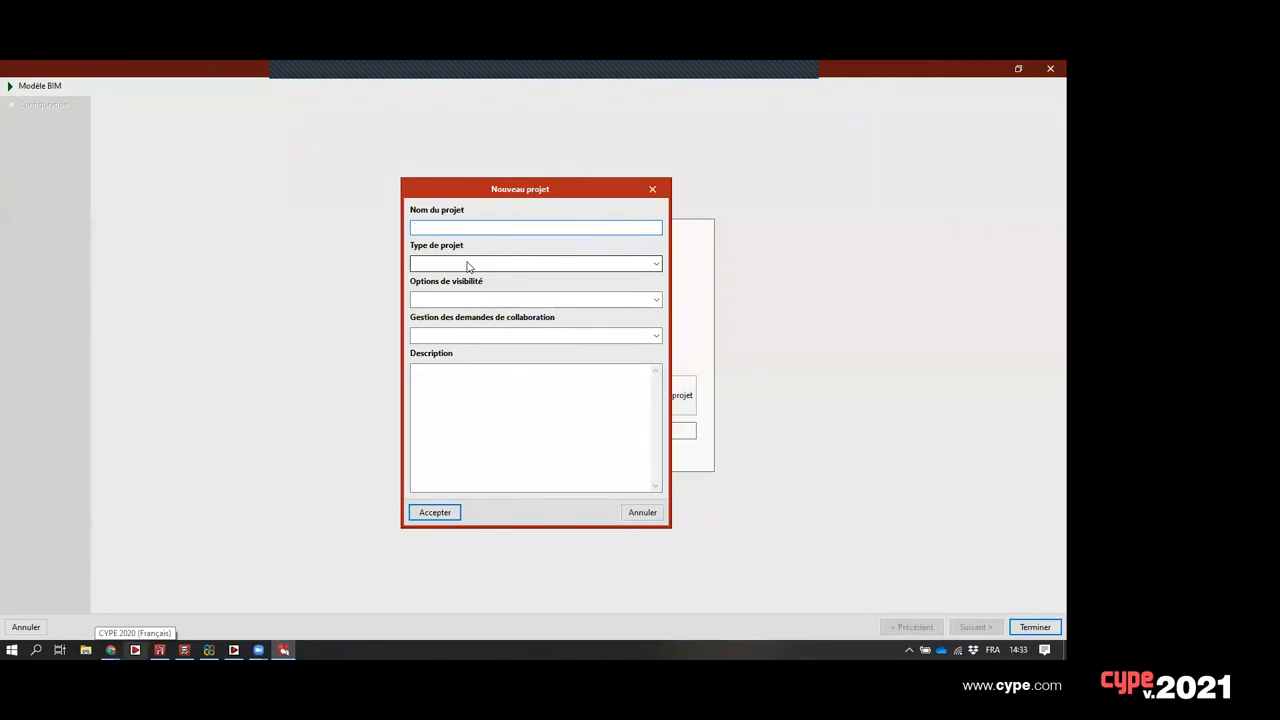
text(projet)
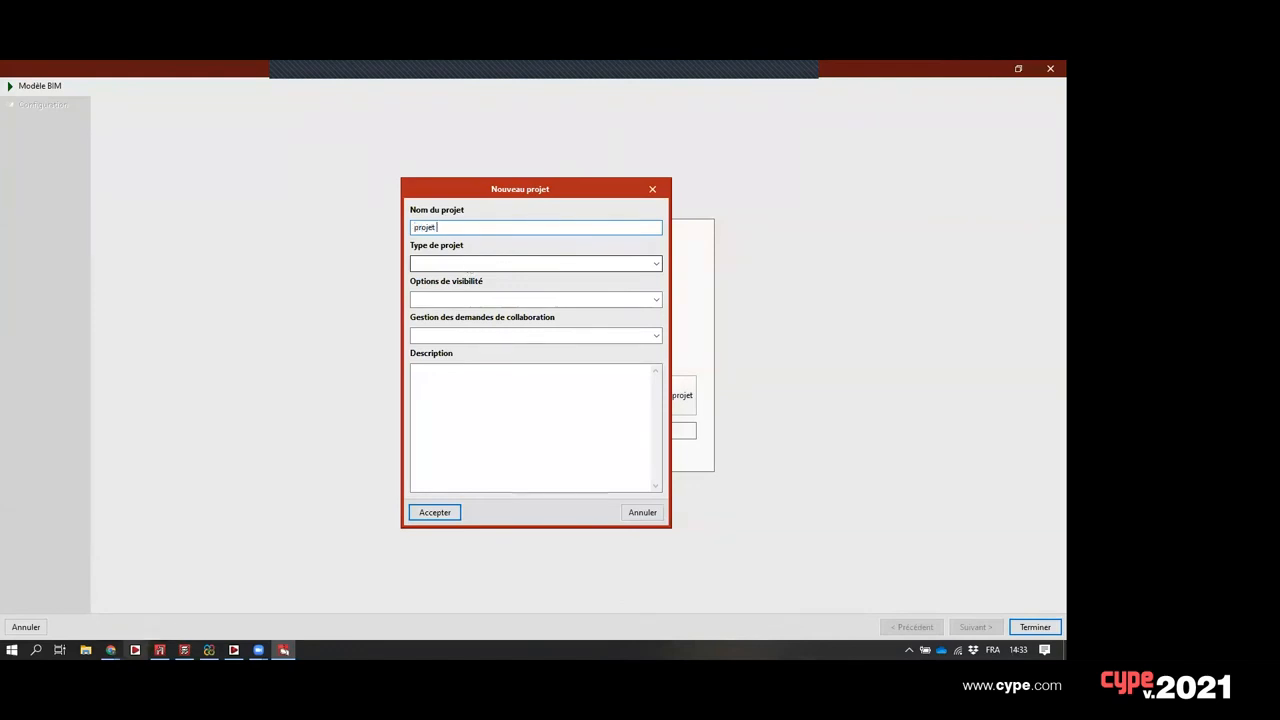
text( 1)
click(465, 264)
click(466, 298)
click(466, 300)
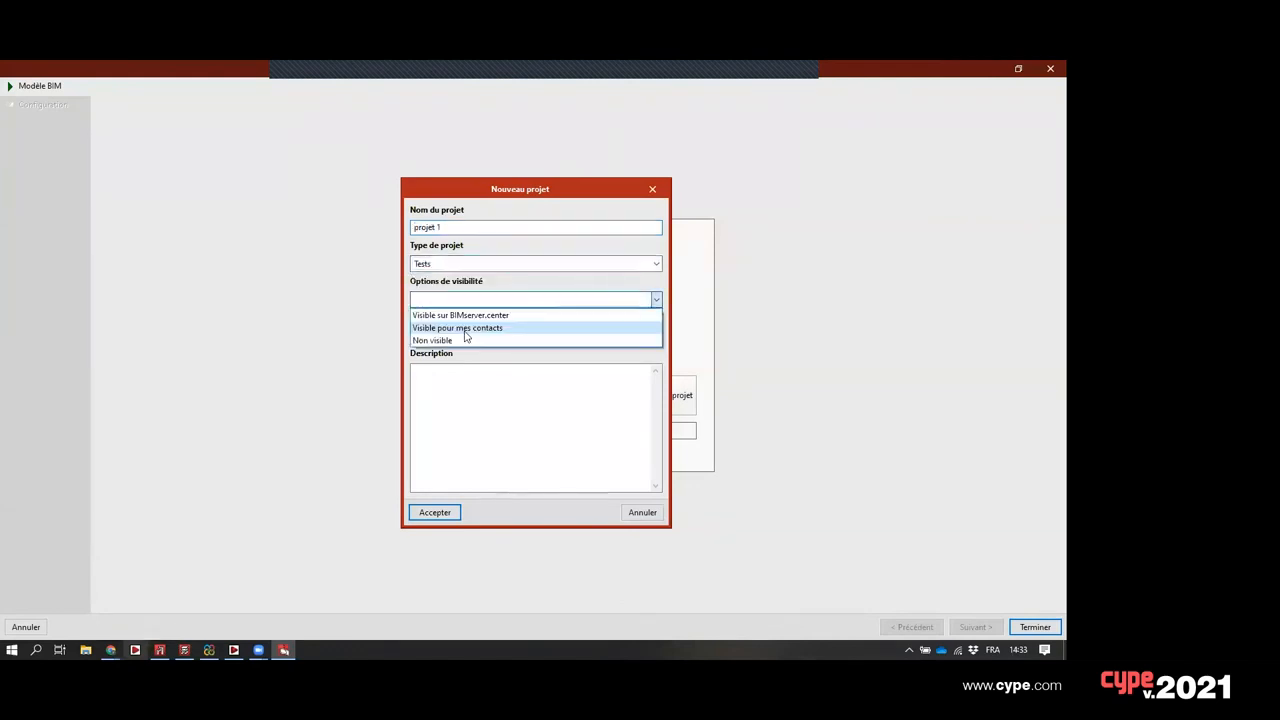
click(466, 337)
click(469, 338)
click(457, 374)
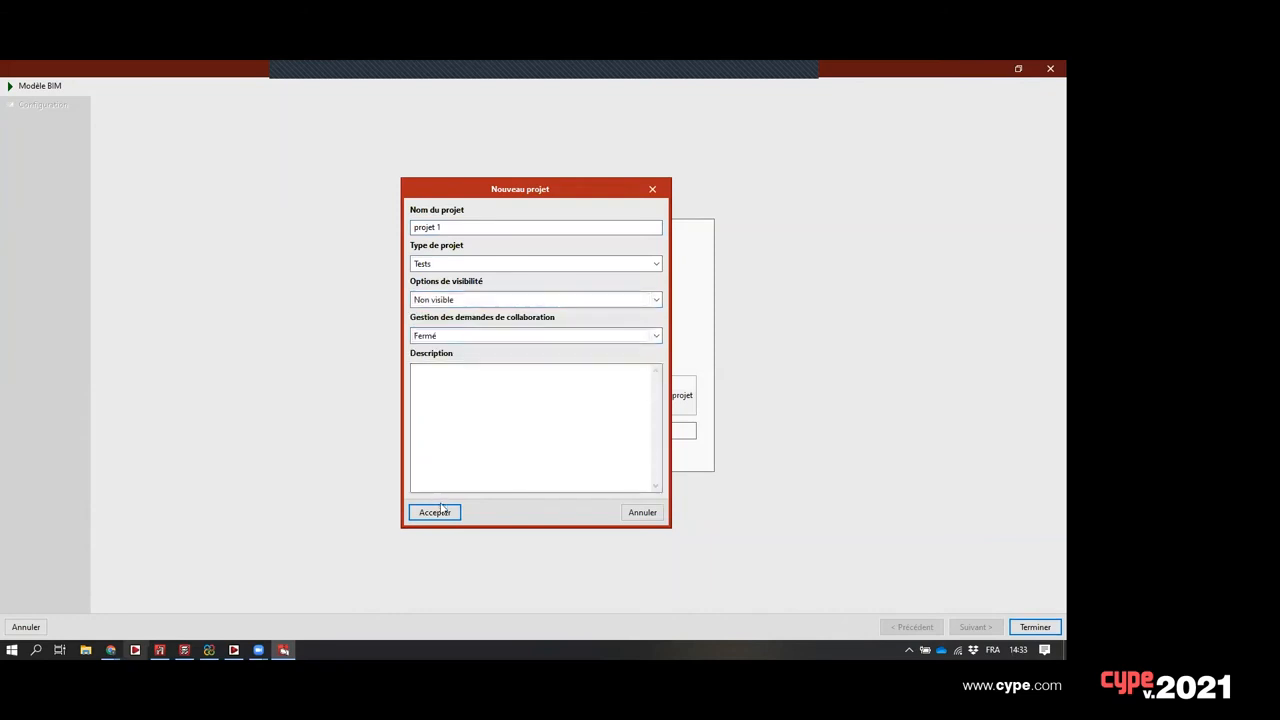
click(434, 512)
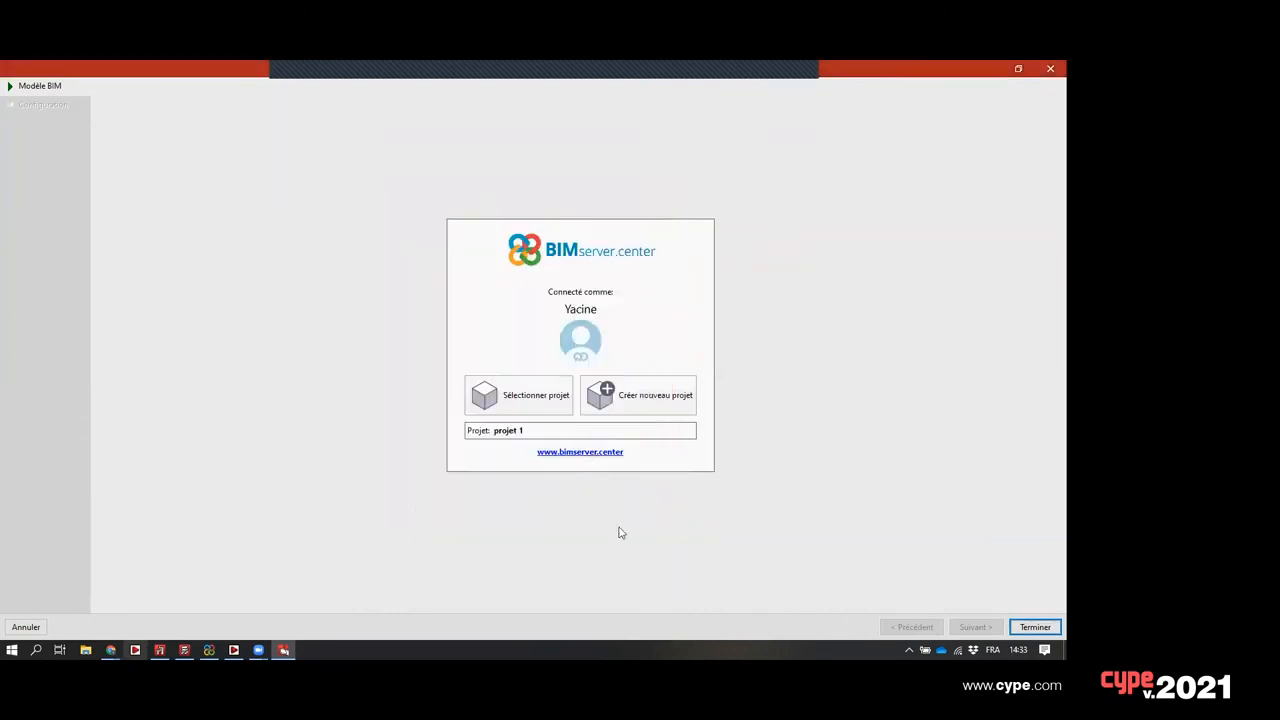
click(1030, 628)
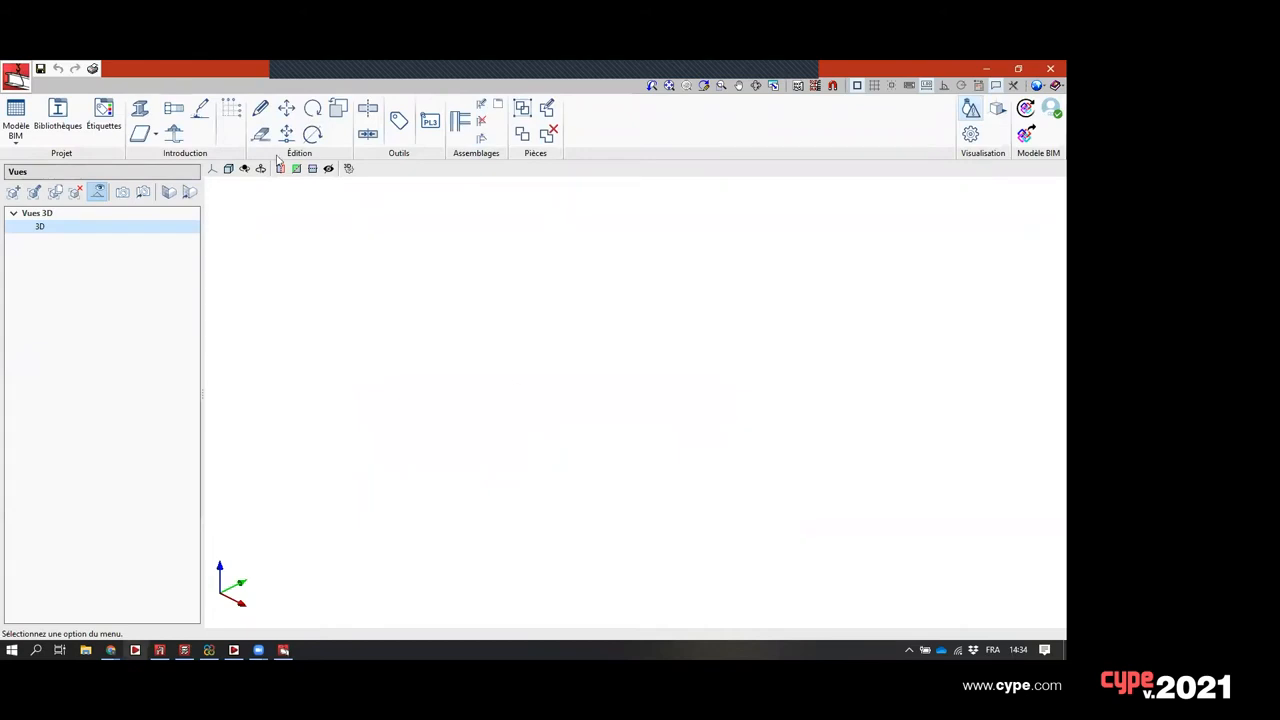
click(229, 110)
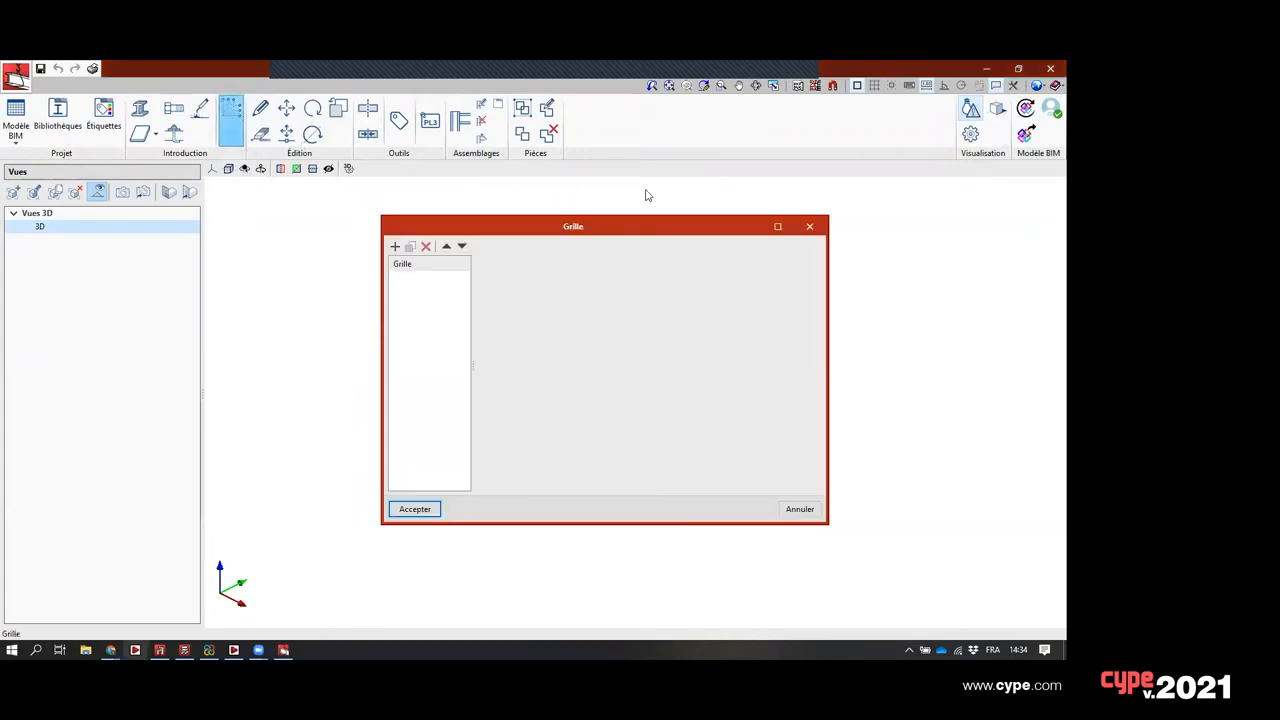
click(777, 226)
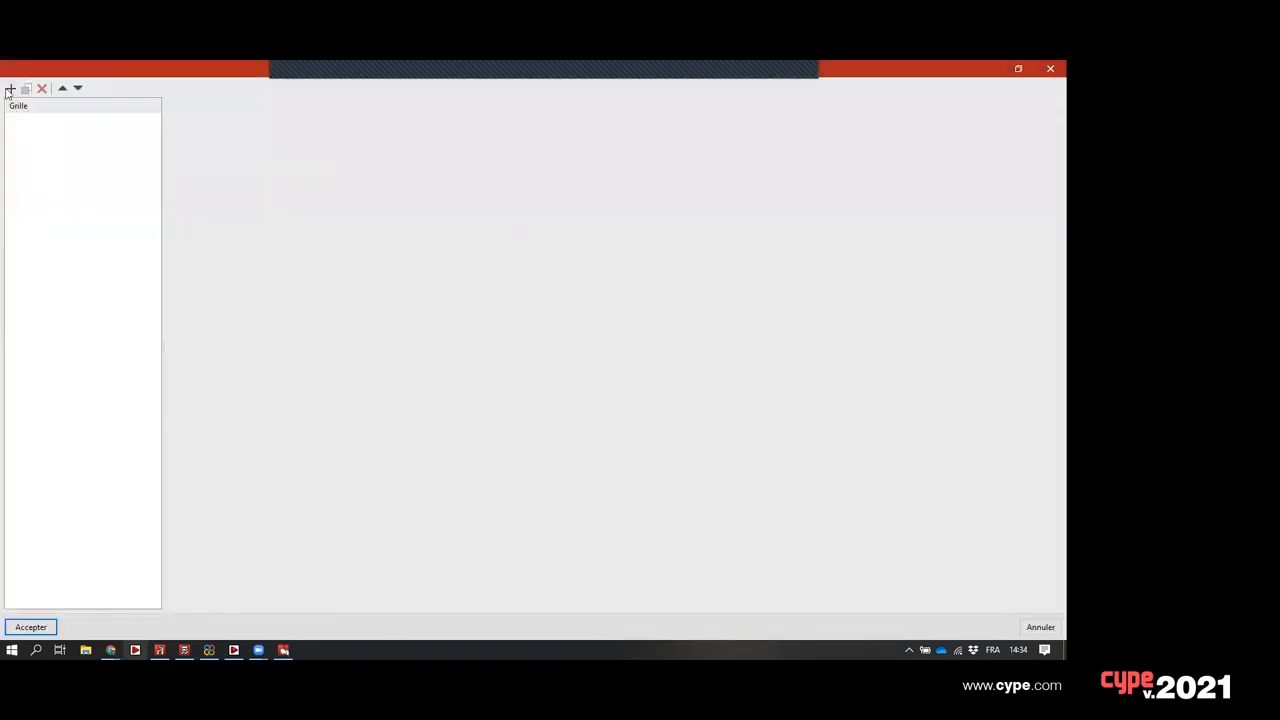
click(1048, 68)
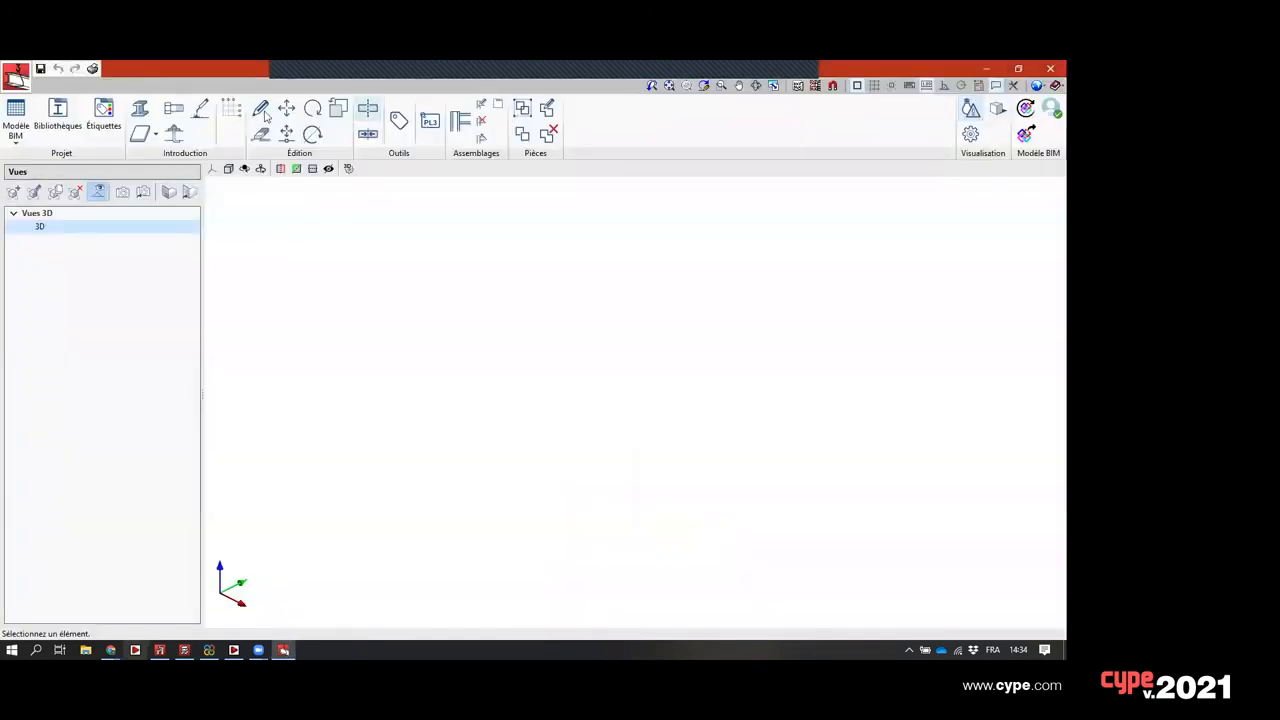
- Draw a vertical 2 m Laminé profile in S 275 JR in the 3D view, and delete it
click(140, 108)
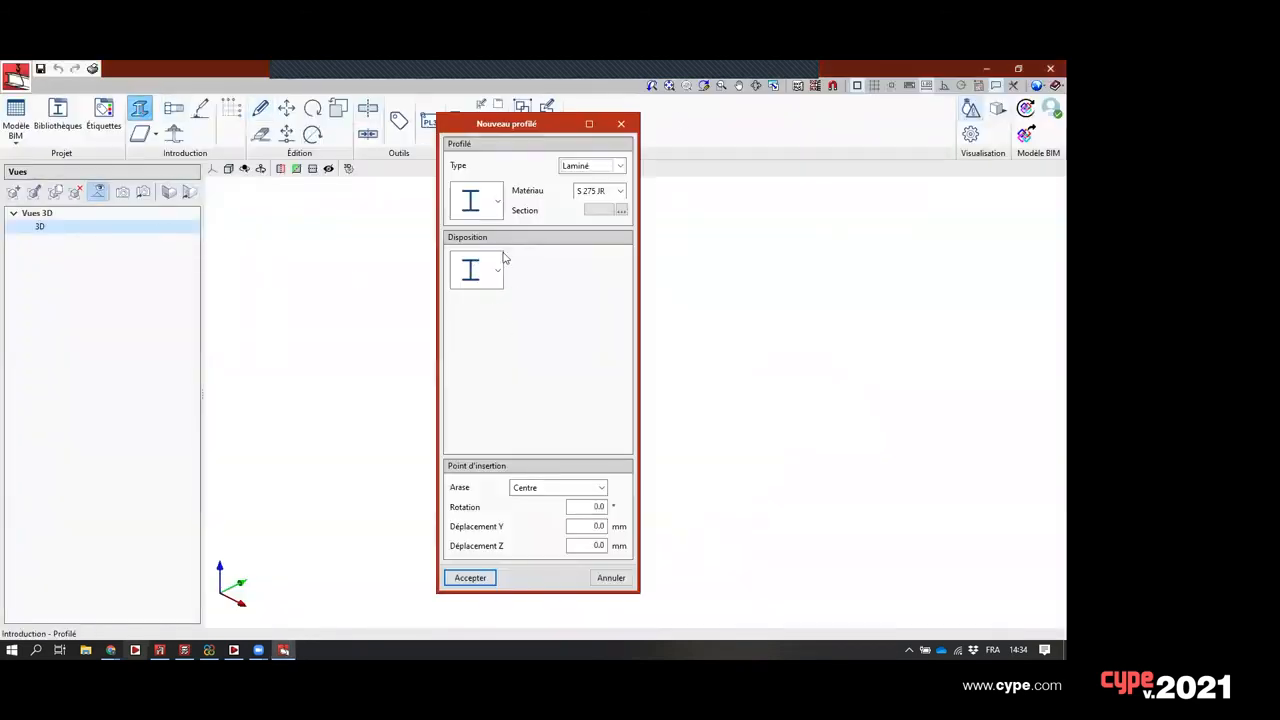
click(470, 578)
click(527, 493)
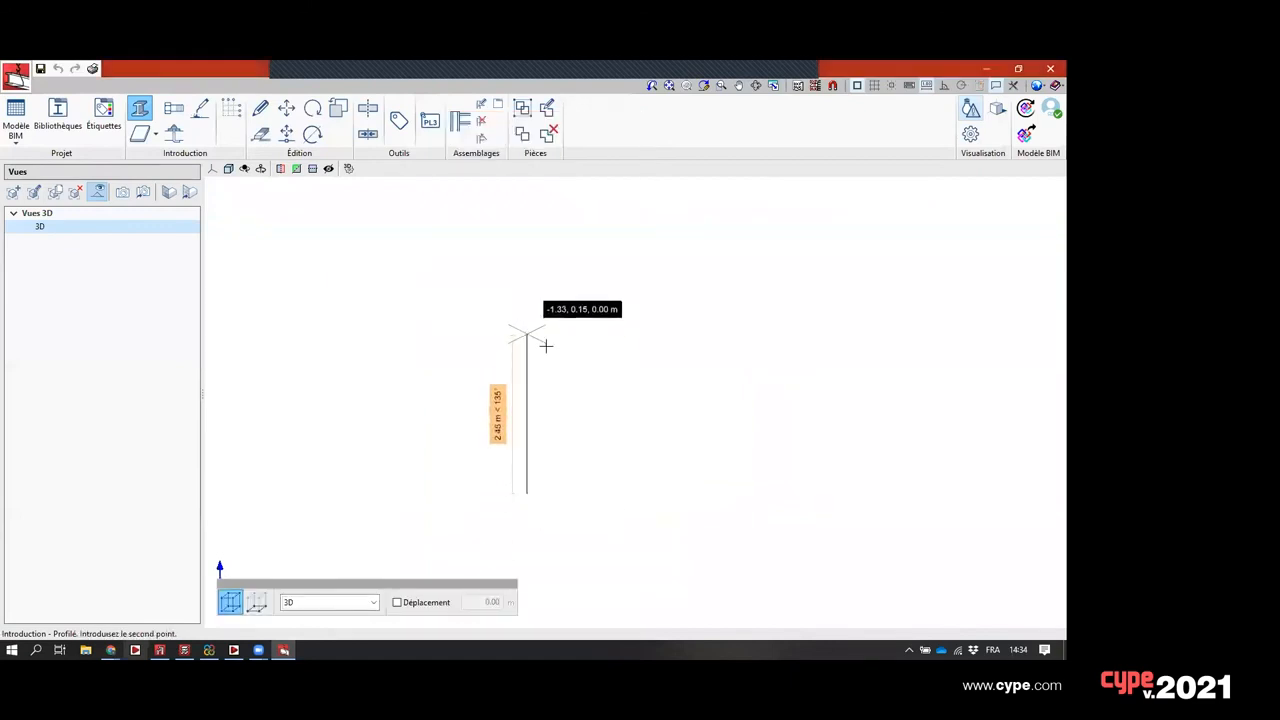
key(Tab)
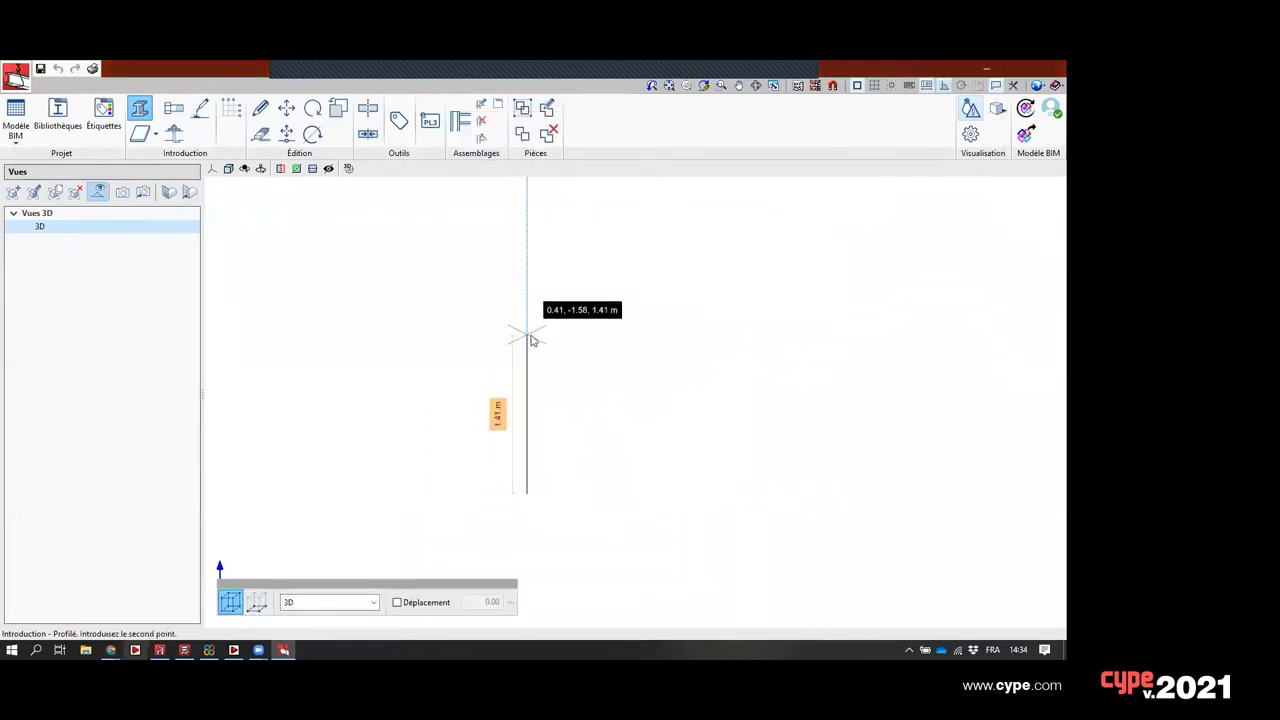
key(Return)
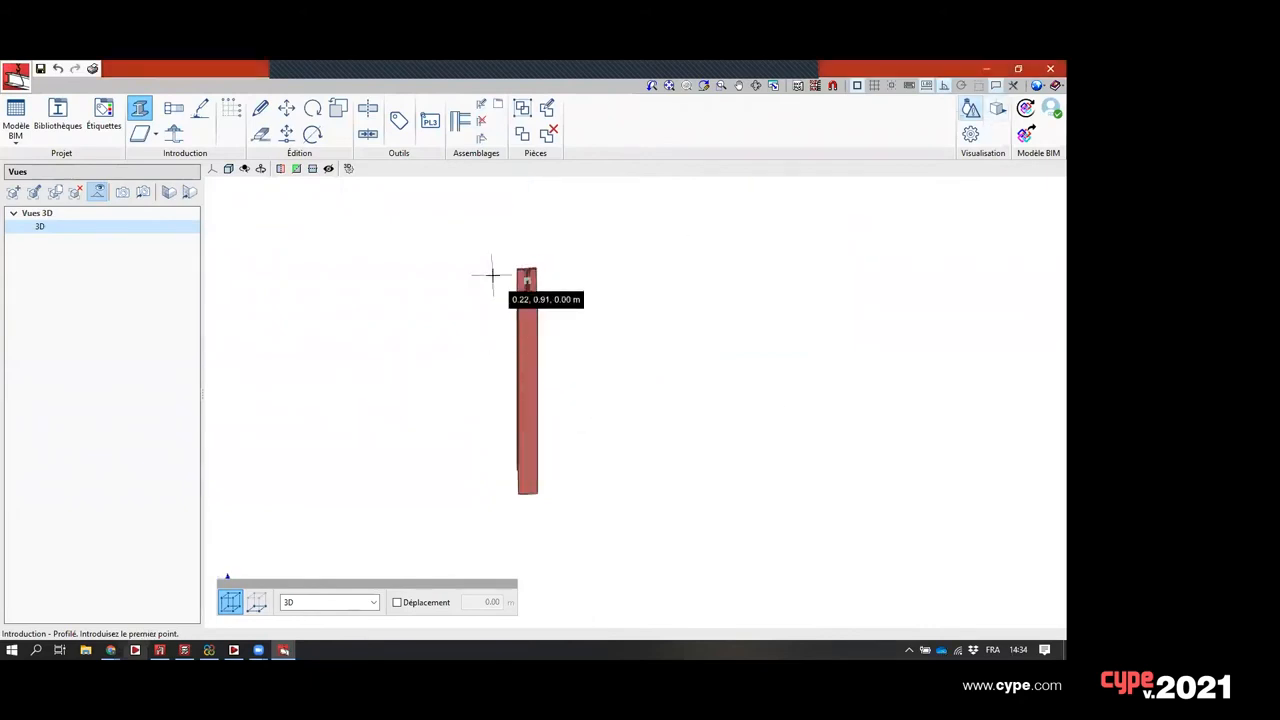
click(260, 133)
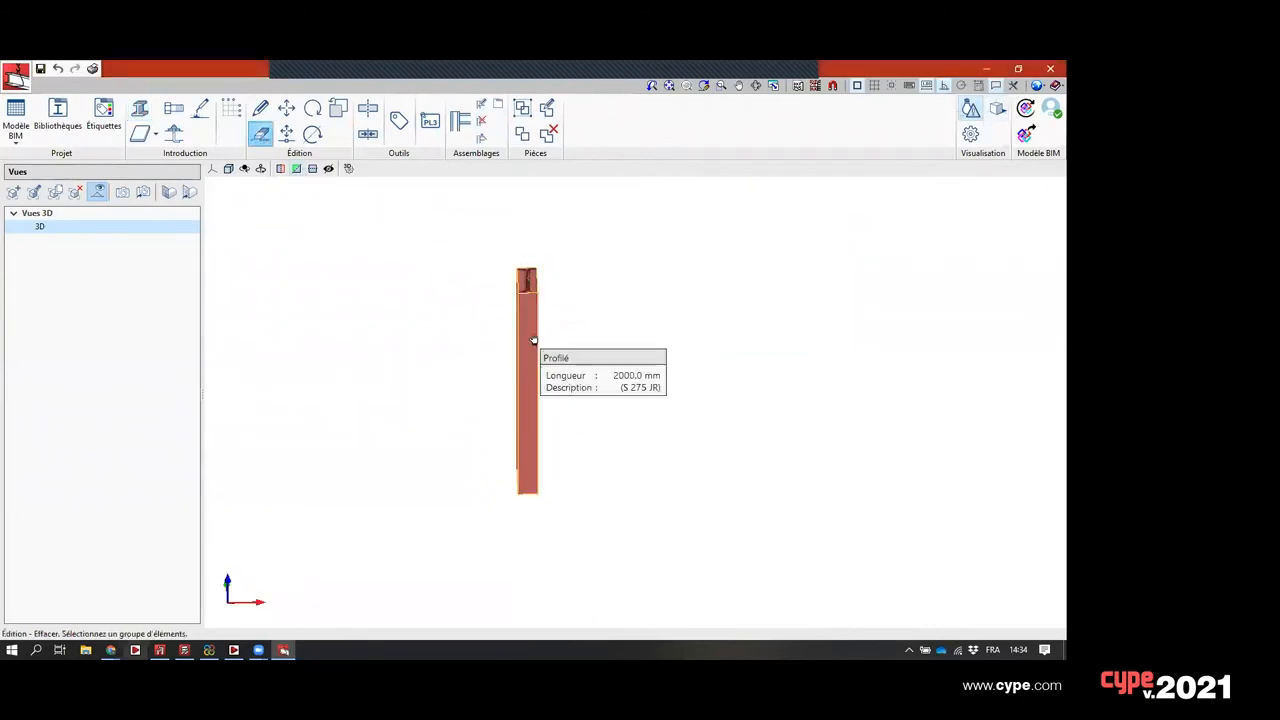
click(527, 340)
- Add a new grid with three drawn elevation levels at 0.00, 3.00 and 6.00 m
click(233, 108)
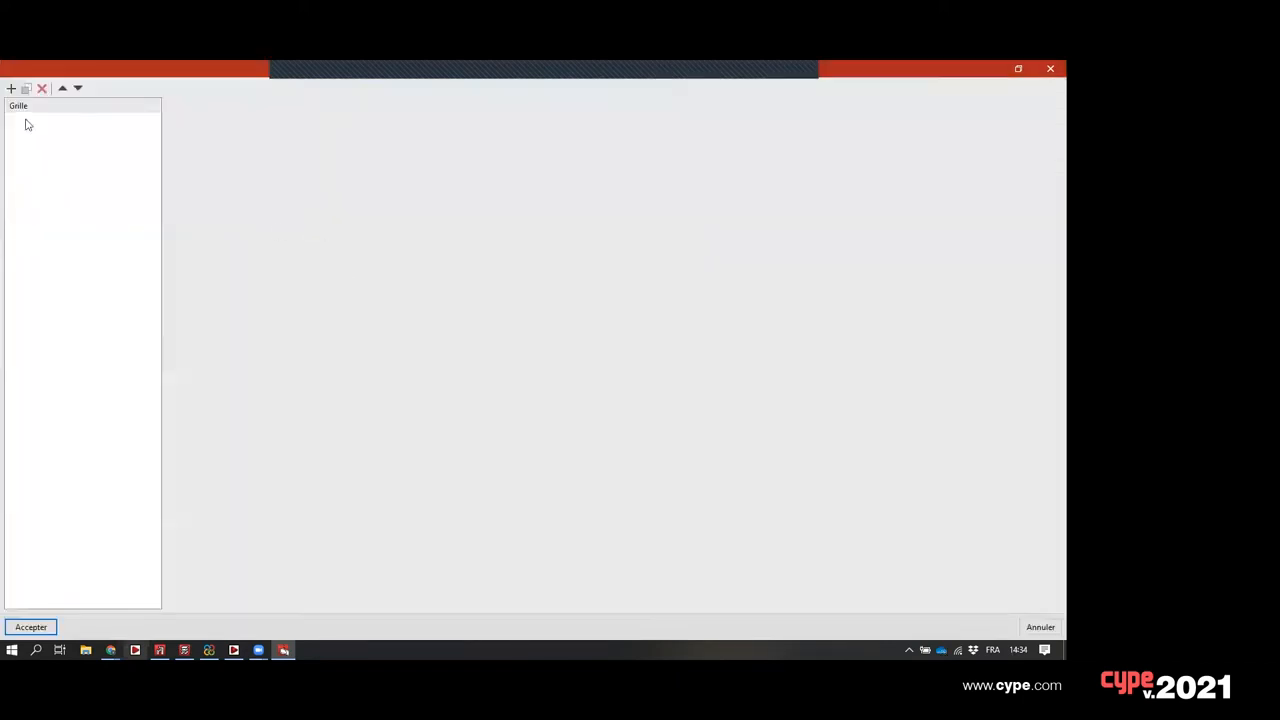
click(11, 89)
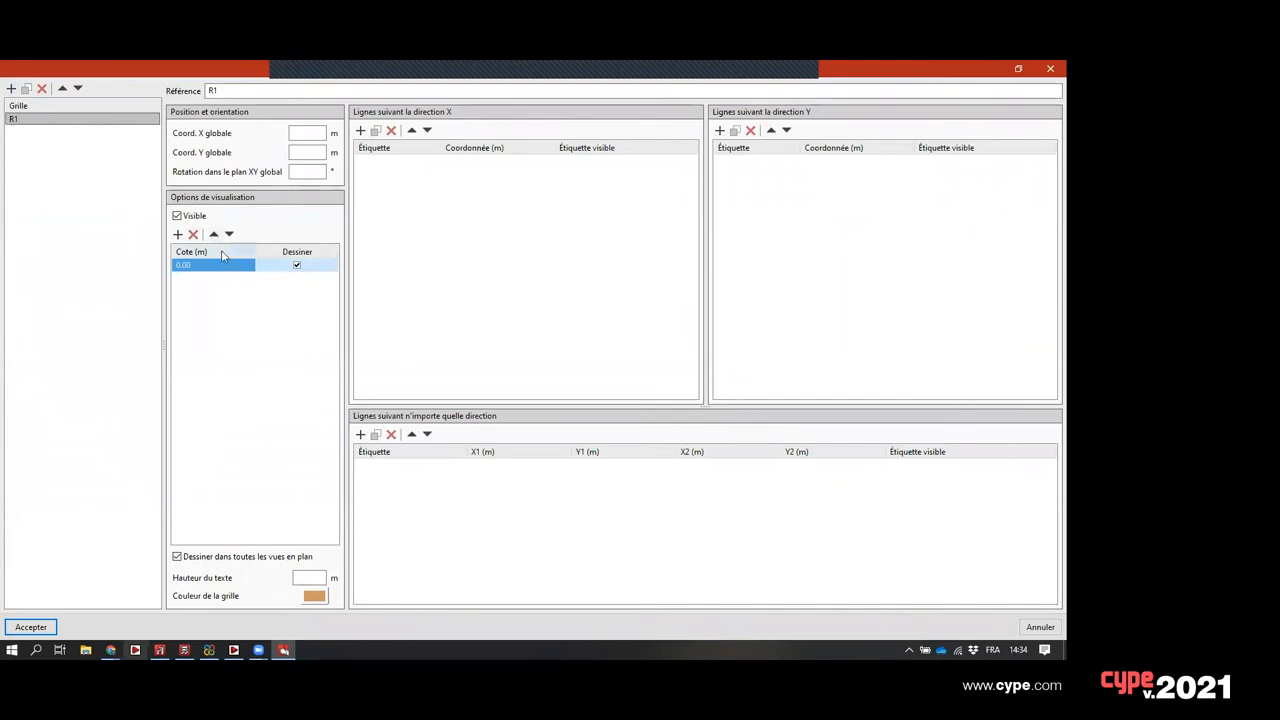
click(178, 234)
click(178, 234)
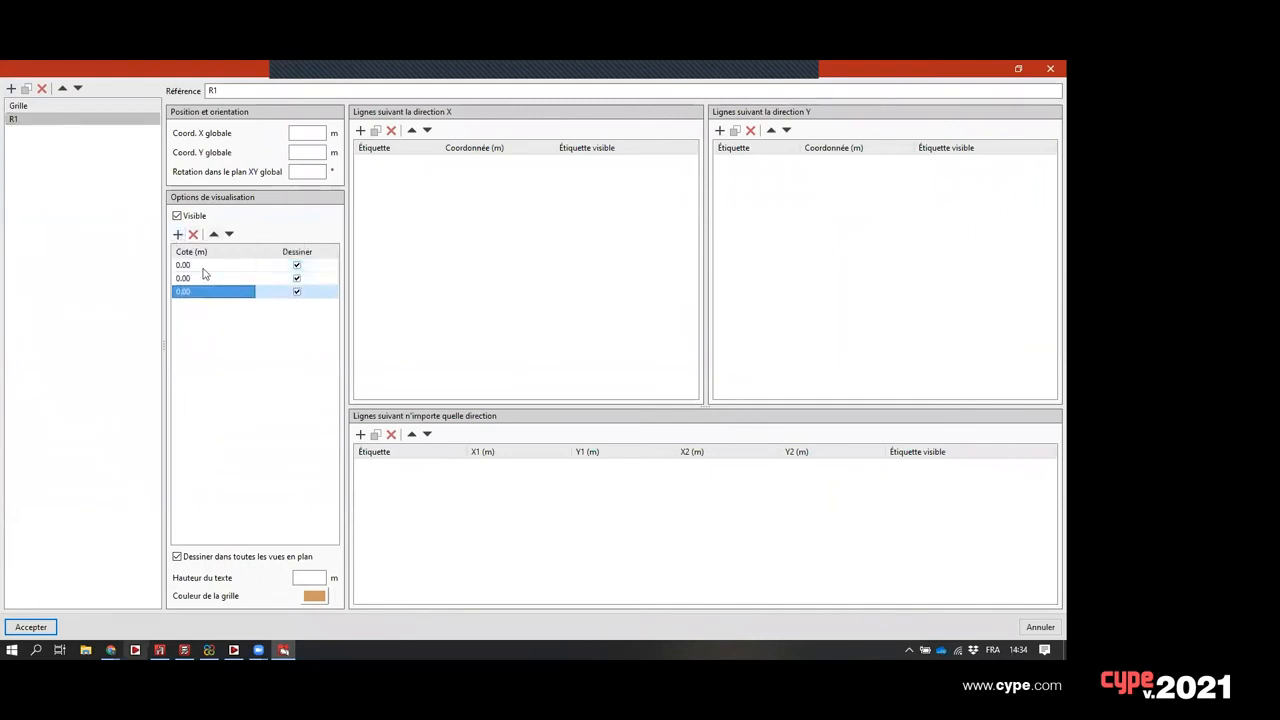
click(201, 266)
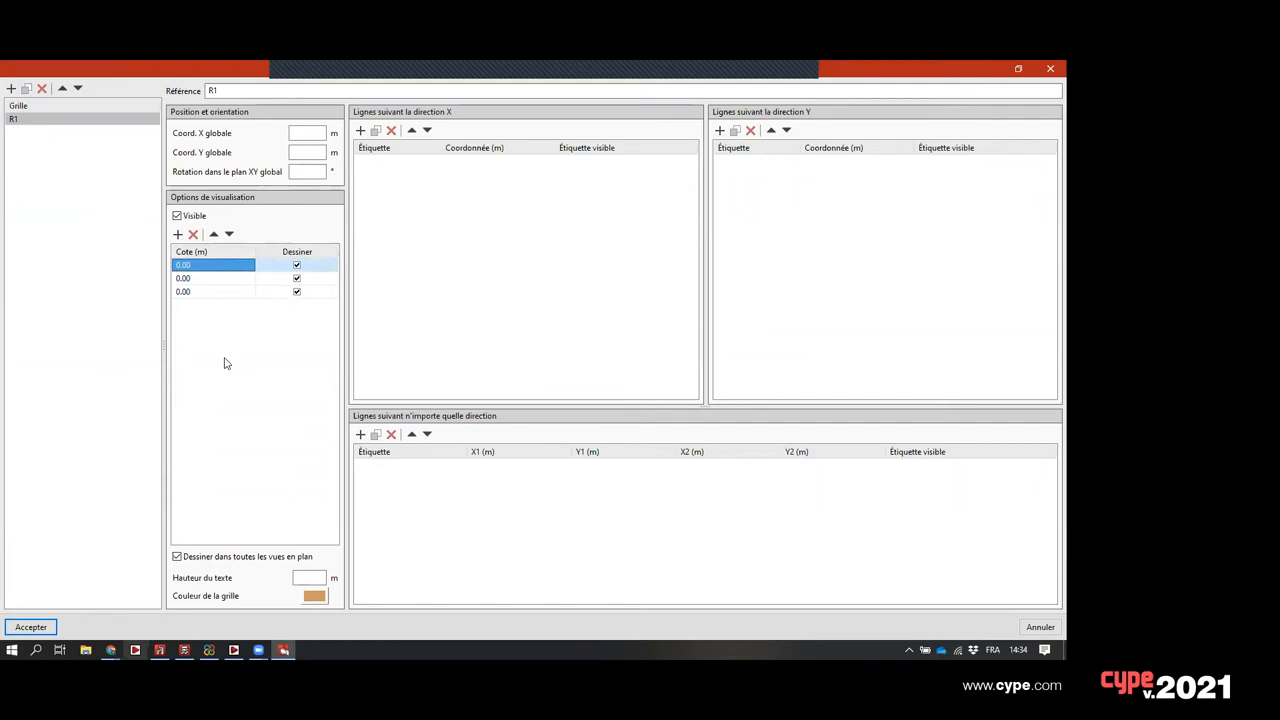
click(194, 279)
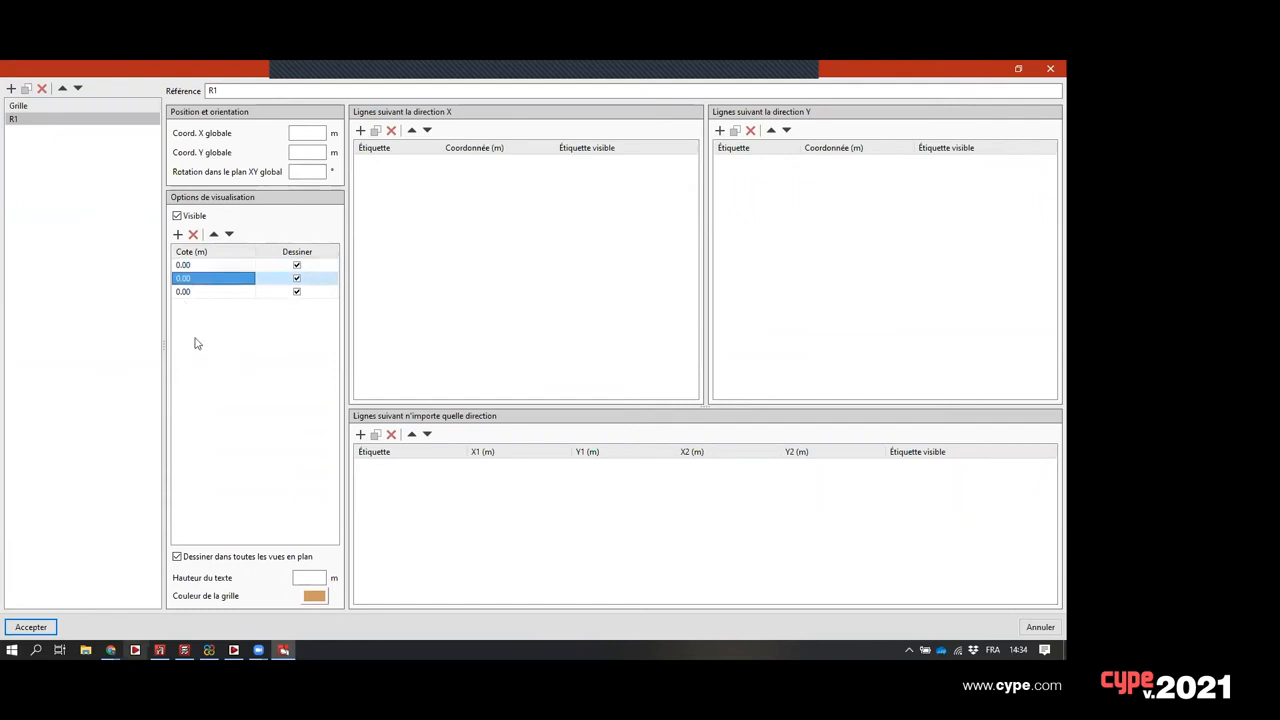
text(3)
key(Return)
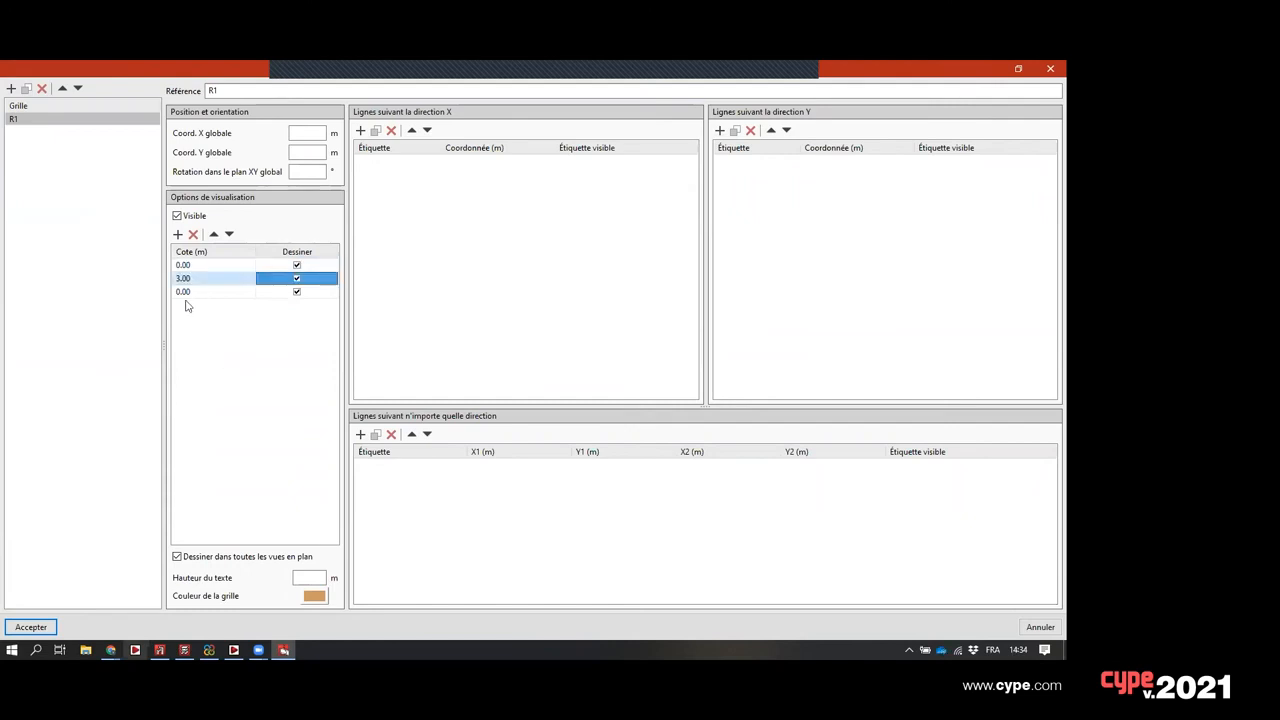
click(186, 293)
text(6)
key(Return)
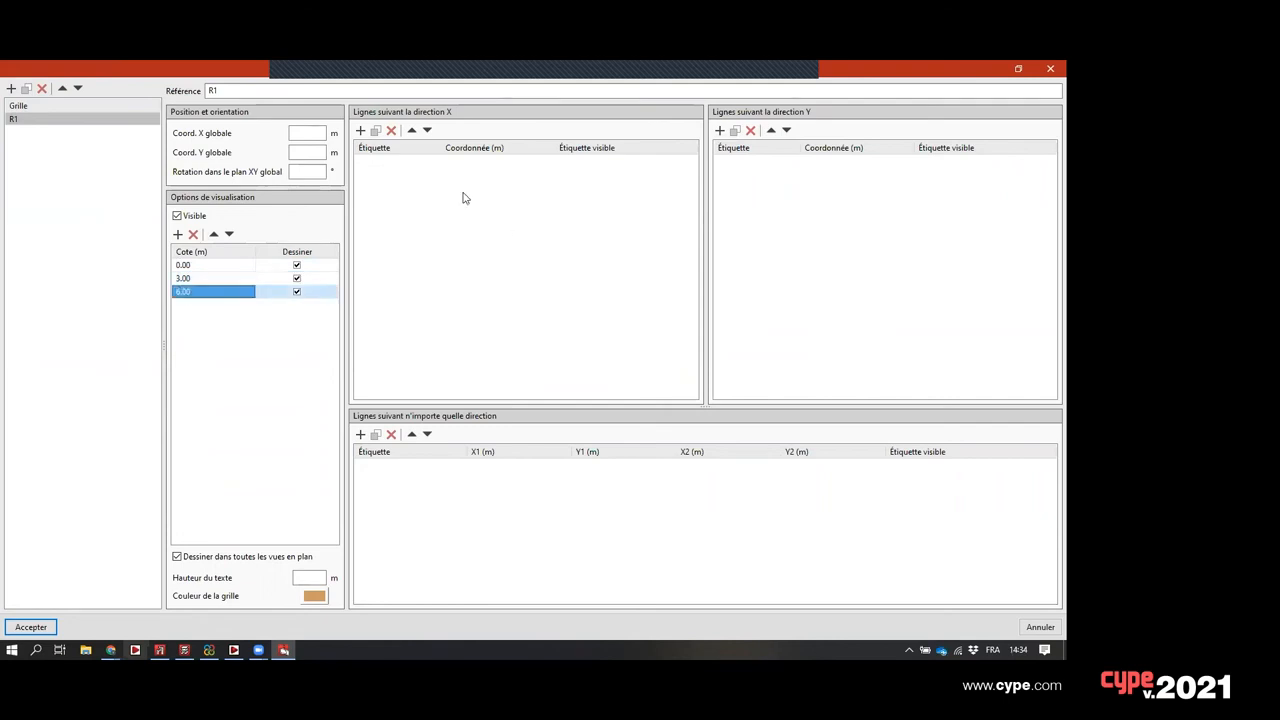
- Add three grid lines A, B and C along the X direction at coordinates 0.00, 5.00 and 10.00 m
click(361, 131)
click(361, 131)
click(361, 131)
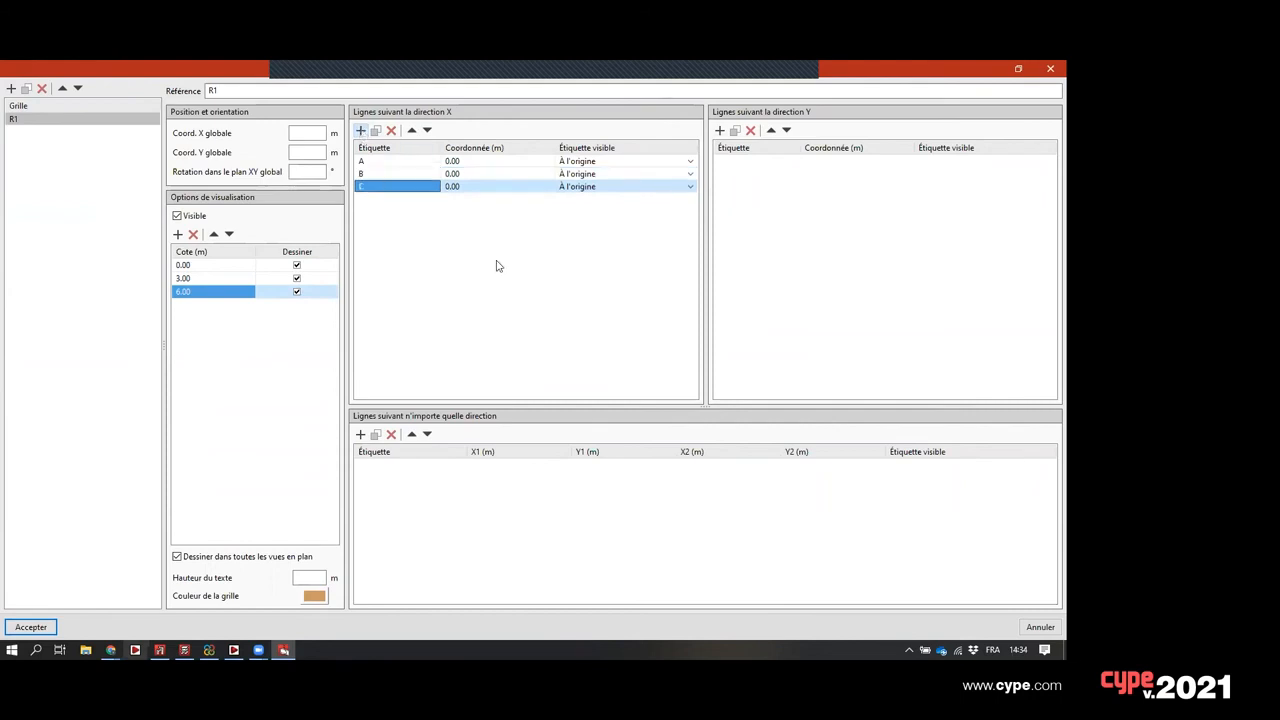
click(468, 174)
text(5)
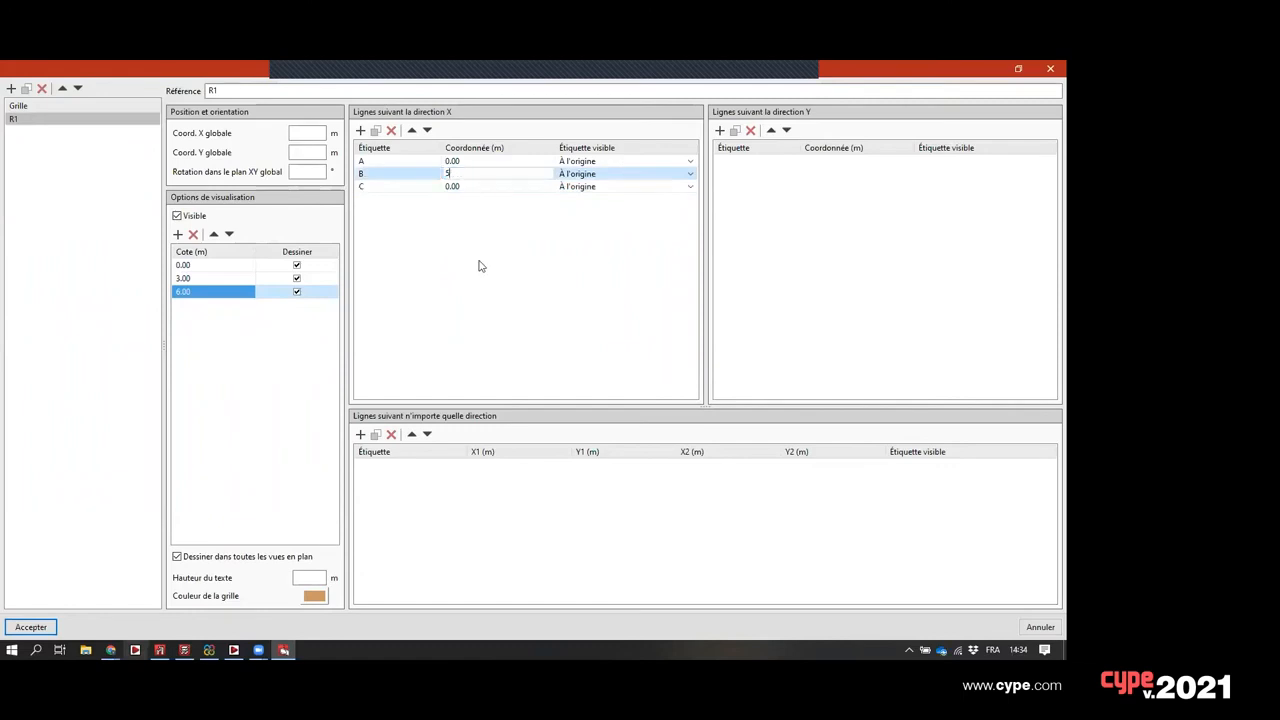
click(466, 187)
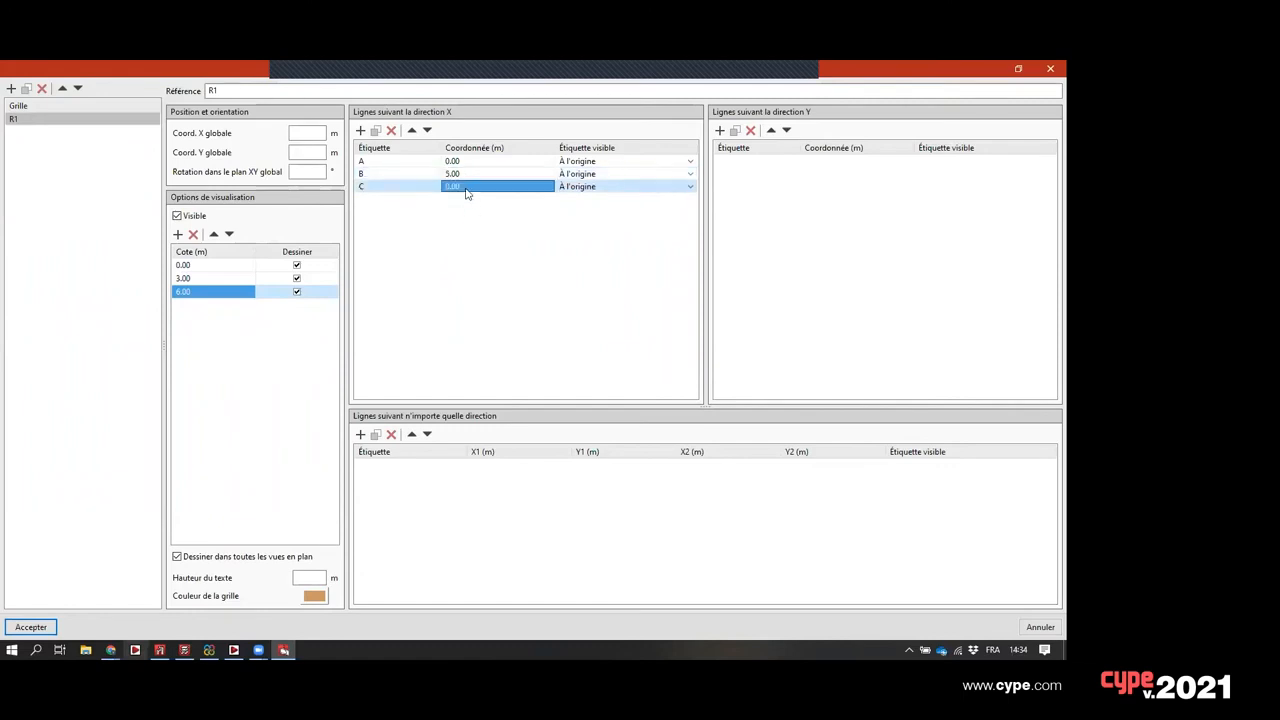
text(10)
key(Tab)
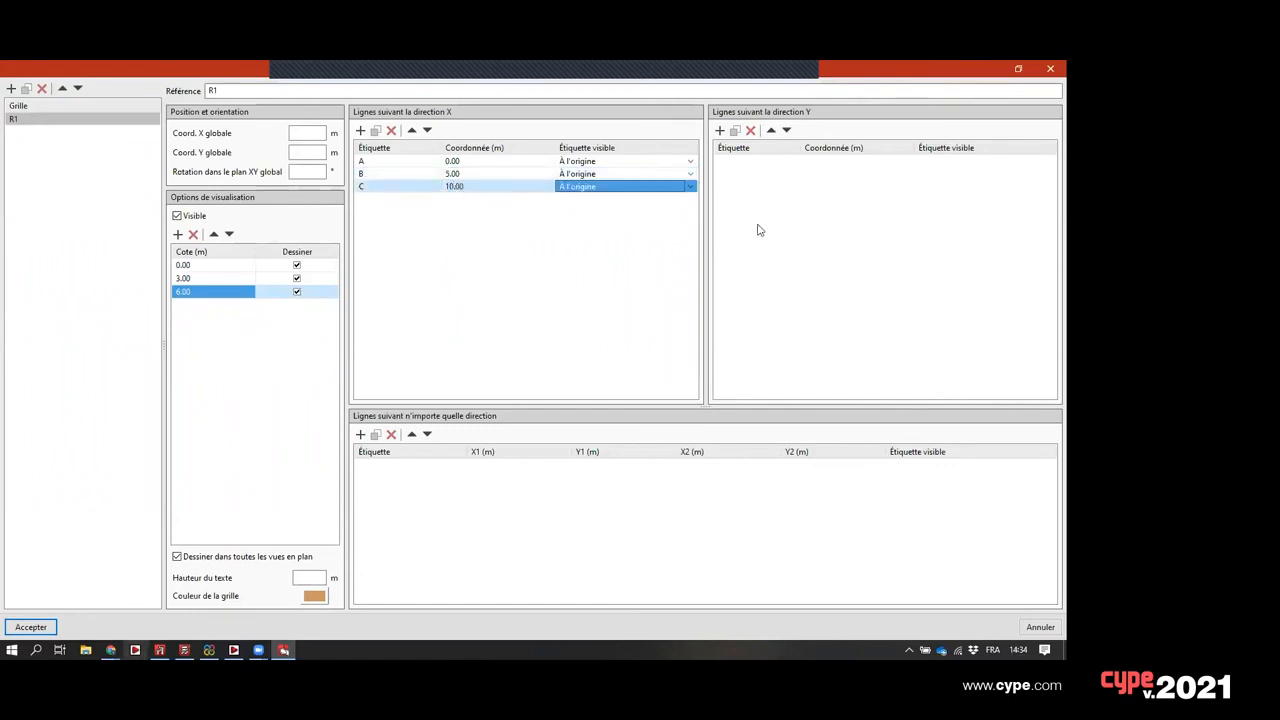
- Add three grid lines 1, 2 and 3 along the Y direction at coordinates 0.00, 6.00 and 12.00 m
click(720, 131)
click(720, 131)
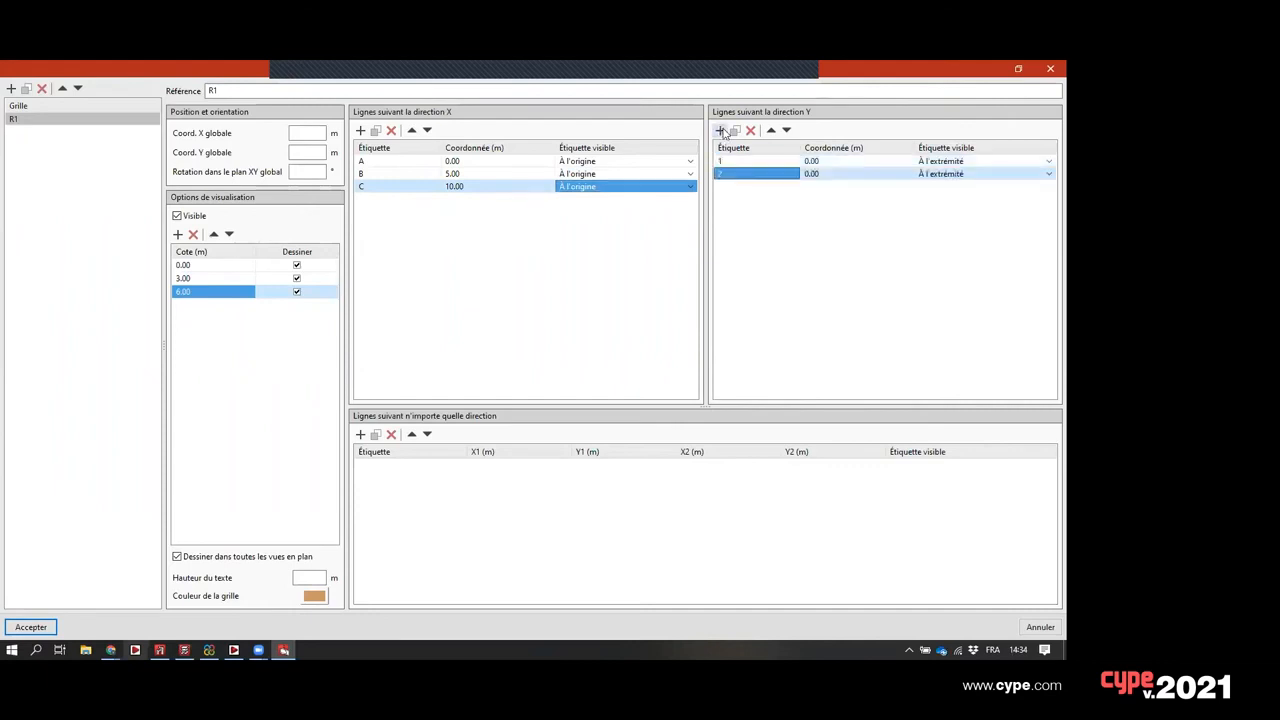
click(720, 131)
click(832, 161)
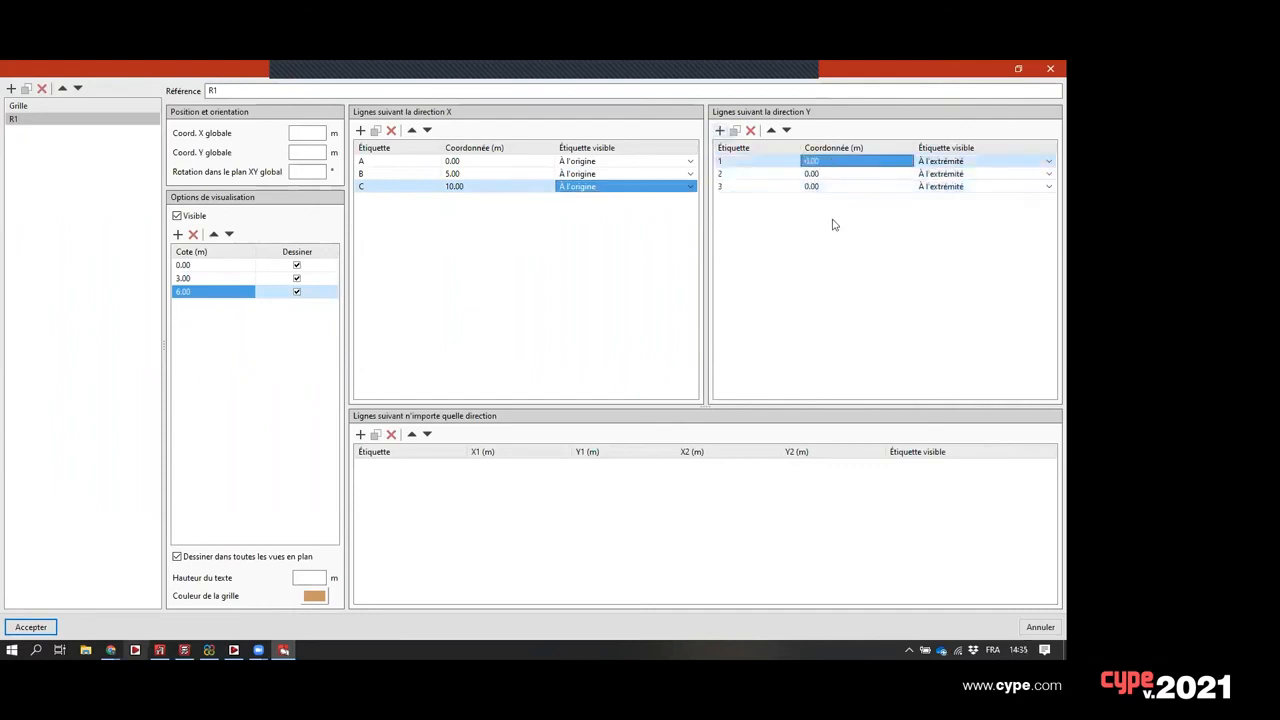
click(840, 174)
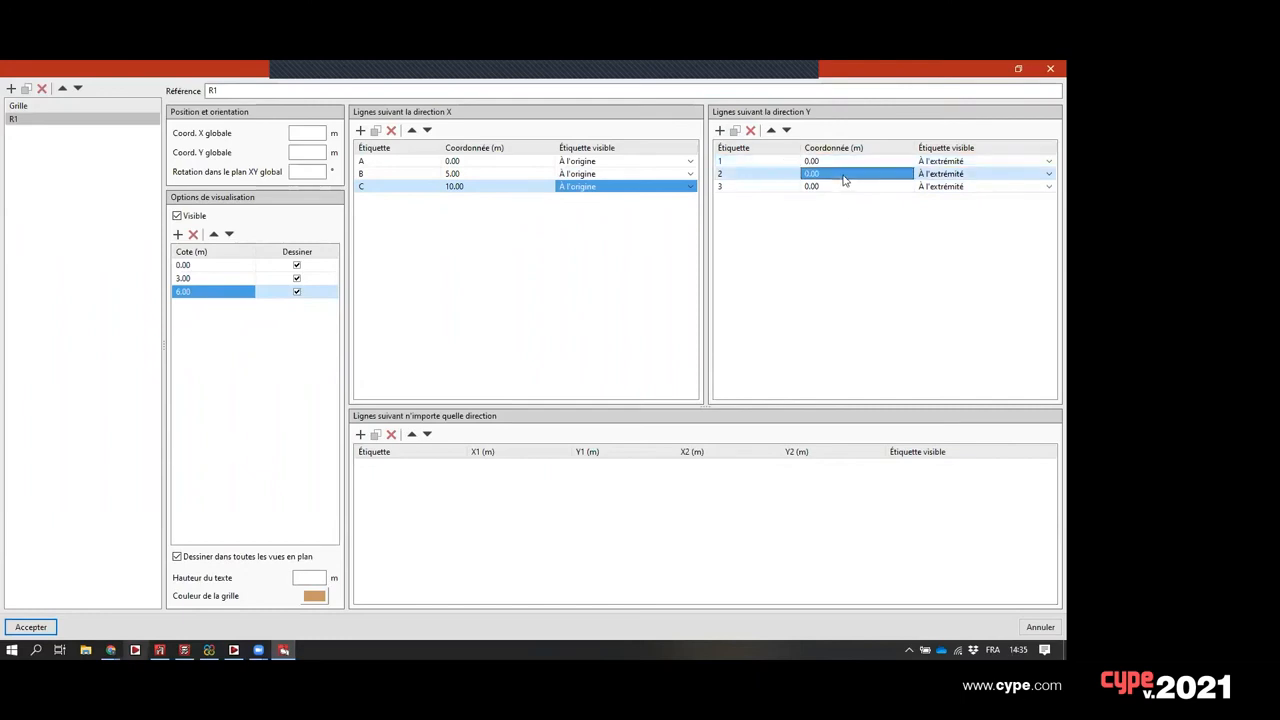
text(6)
click(835, 187)
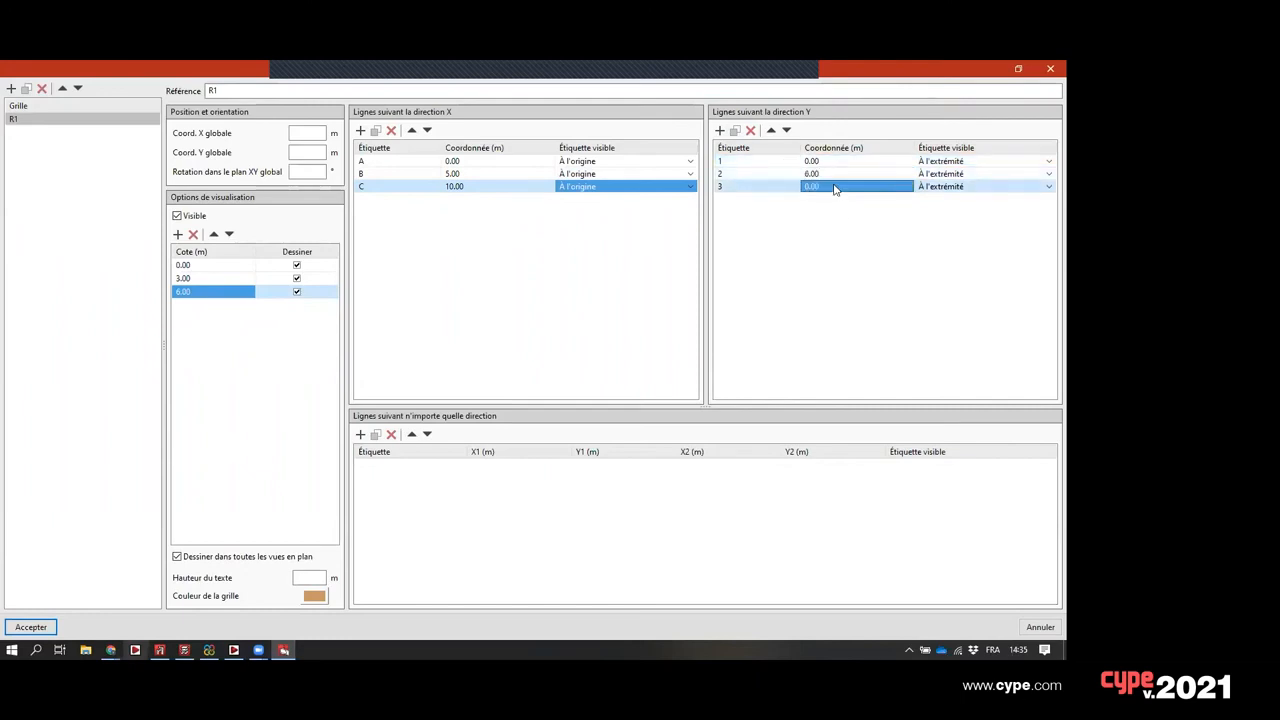
text(12)
key(Tab)
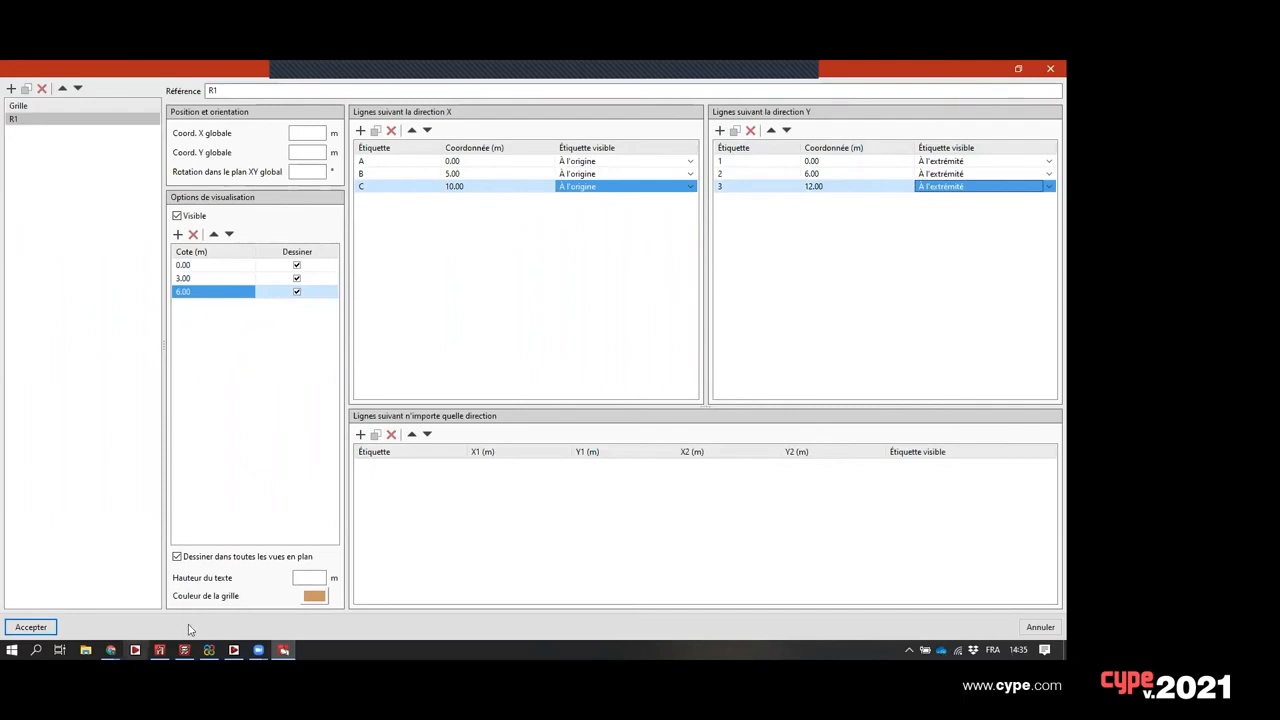
- Set the grid colour to black and accept the grid definition
click(318, 595)
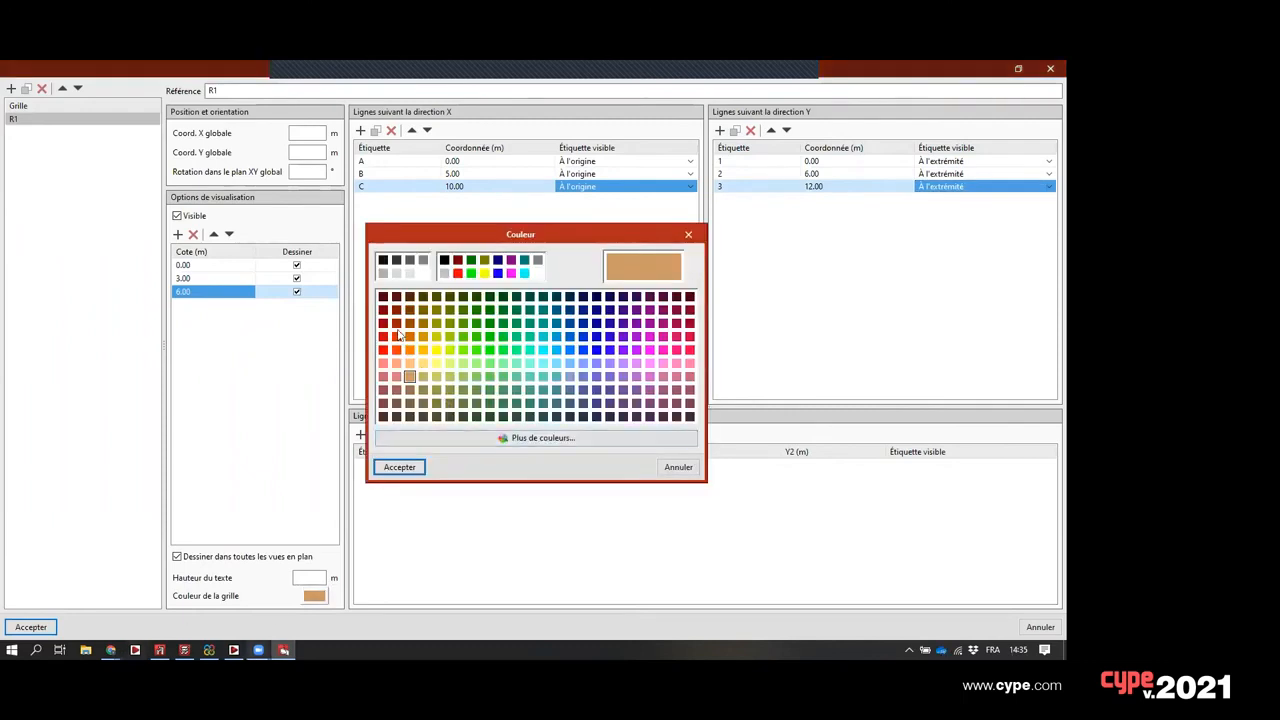
click(384, 262)
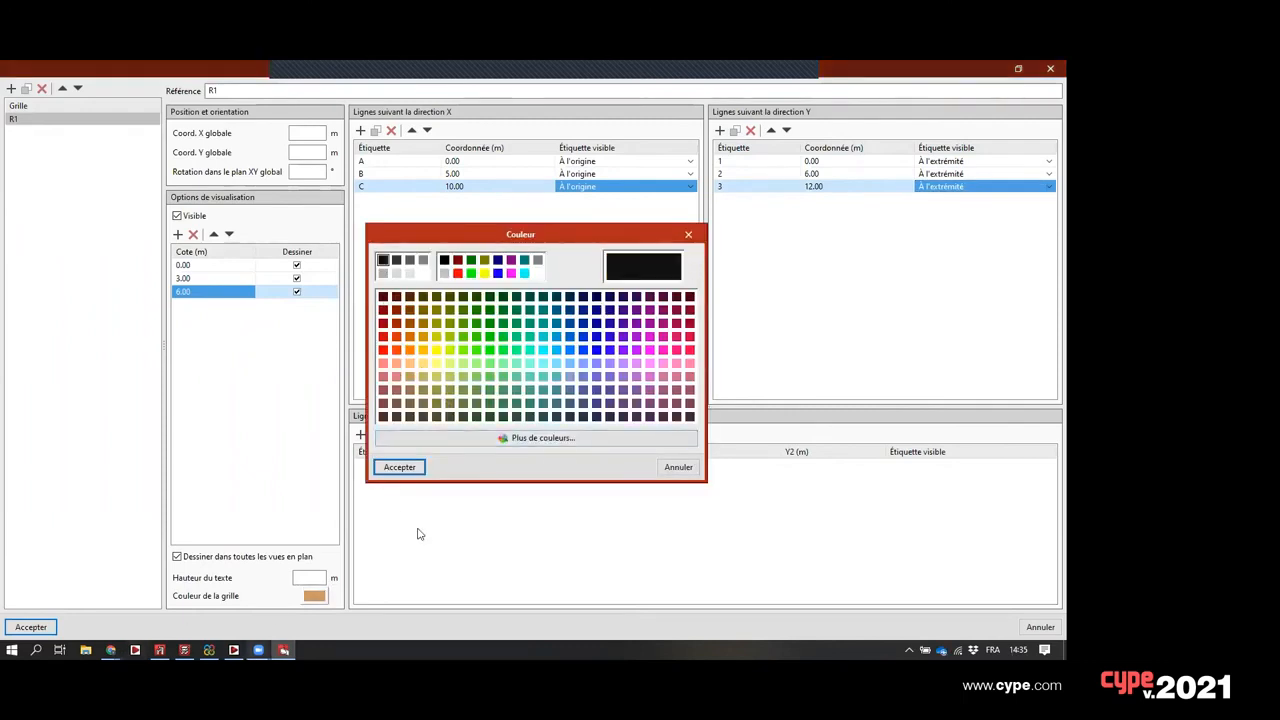
click(399, 467)
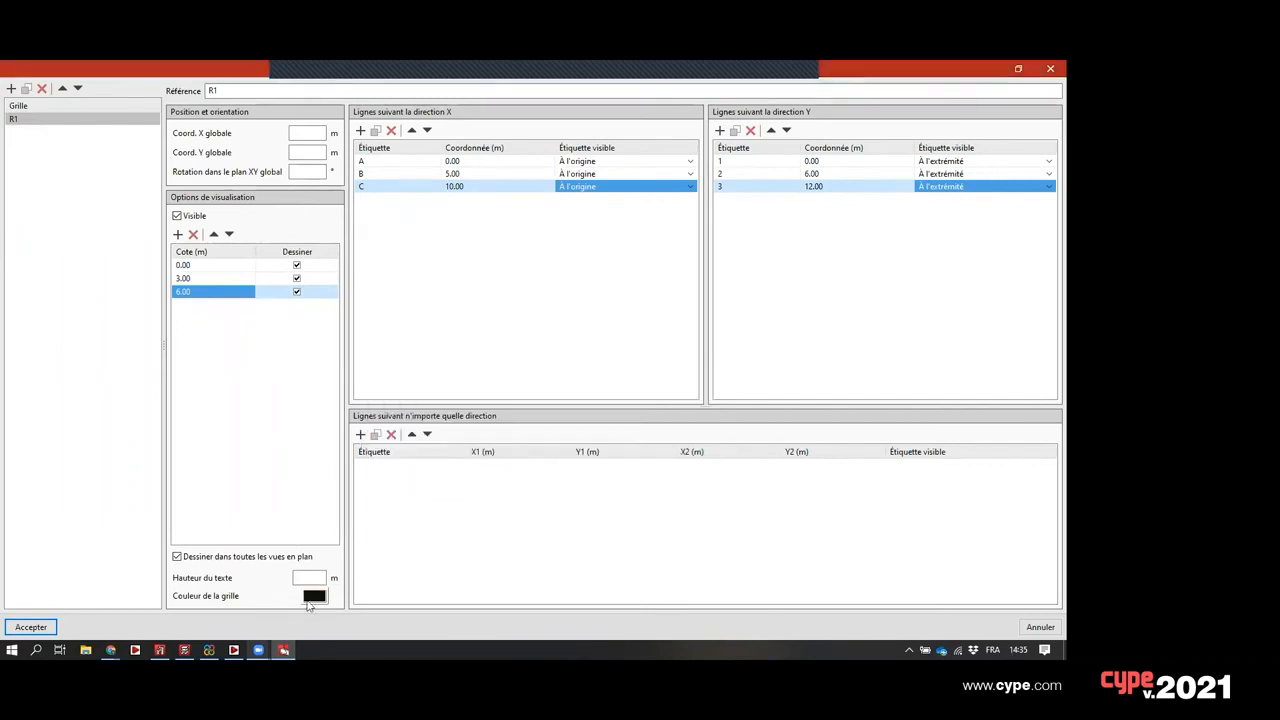
click(50, 628)
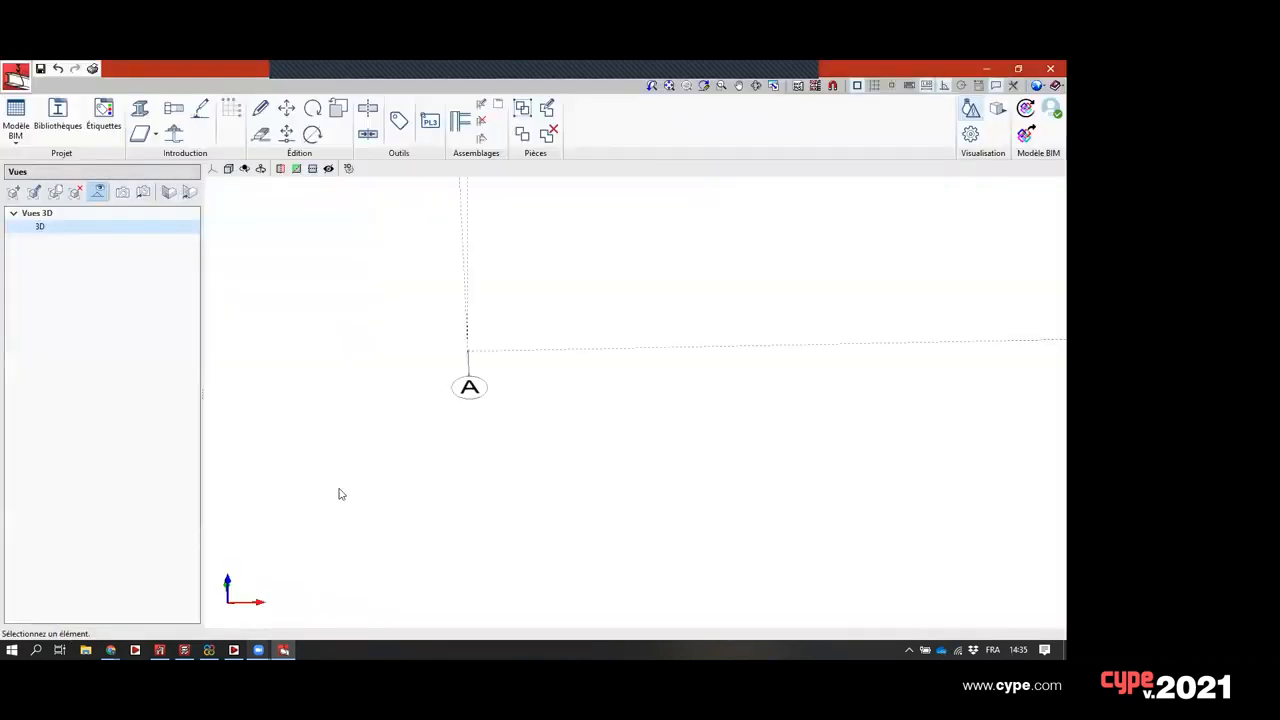
scroll(461, 390, down, 8)
mouse_move(503, 362)
middle_down()
mouse_move(500, 458)
mouse_move(626, 458)
middle_up()
scroll(502, 443, up, 3)
scroll(626, 458, up, 2)
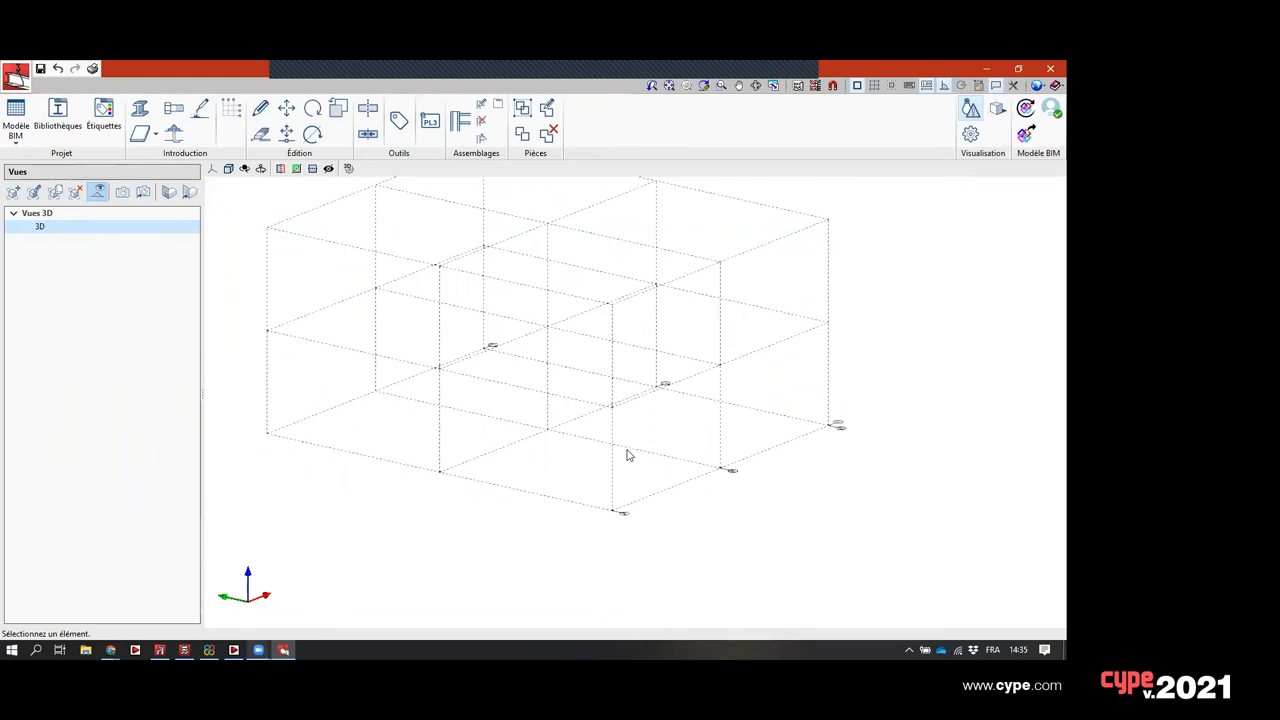
- Model the steel column at the 0.00, 0.00 grid corner from elevation 0.00 through 3.00 up to 6.00 m
scroll(614, 487, up, 3)
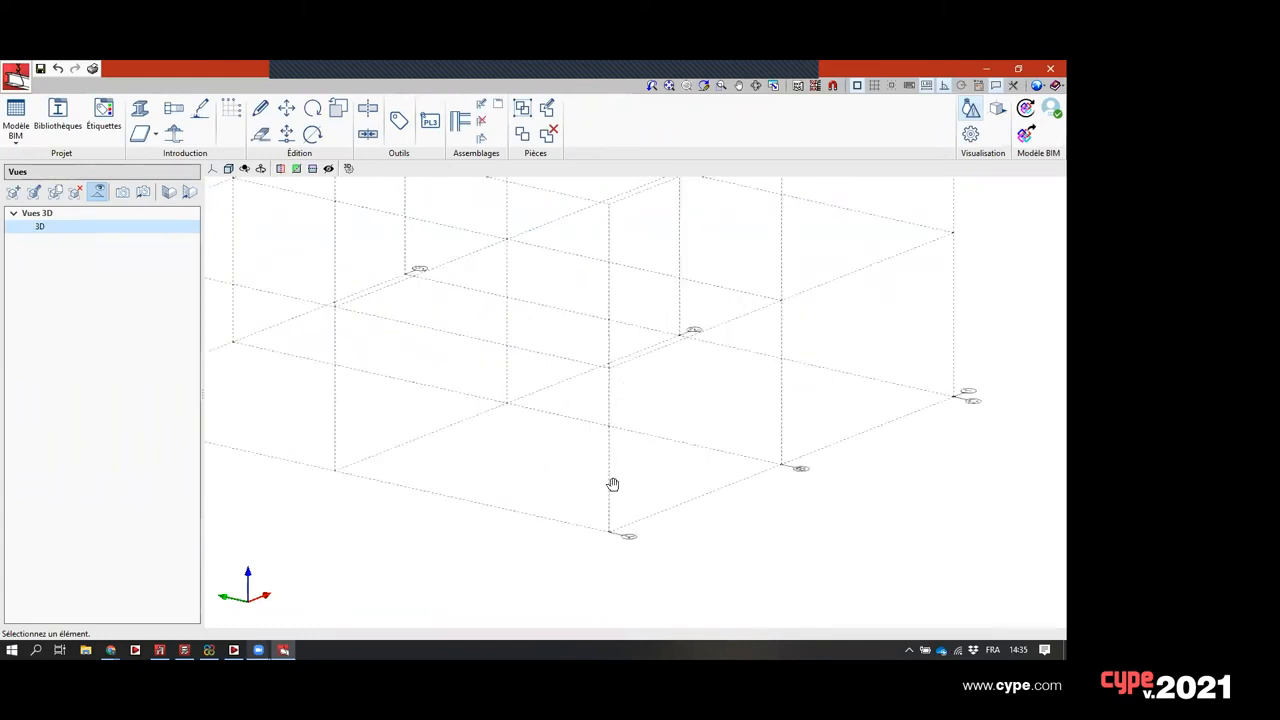
click(140, 108)
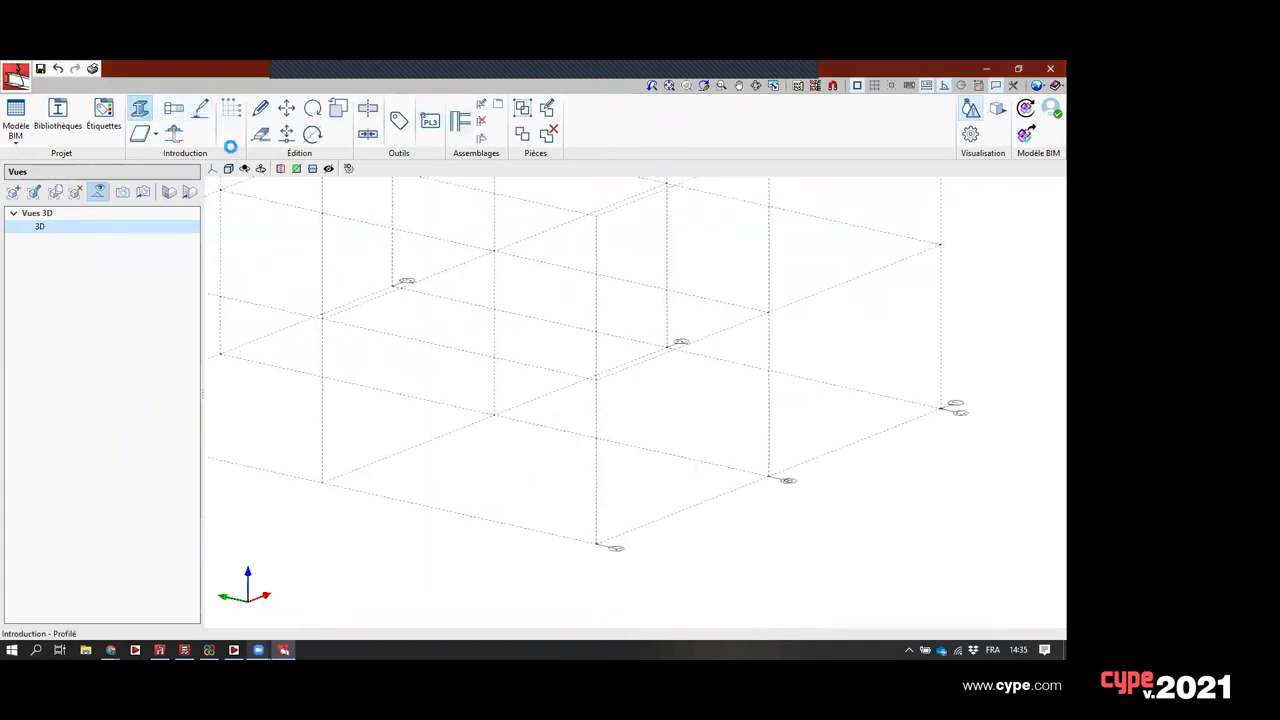
click(470, 578)
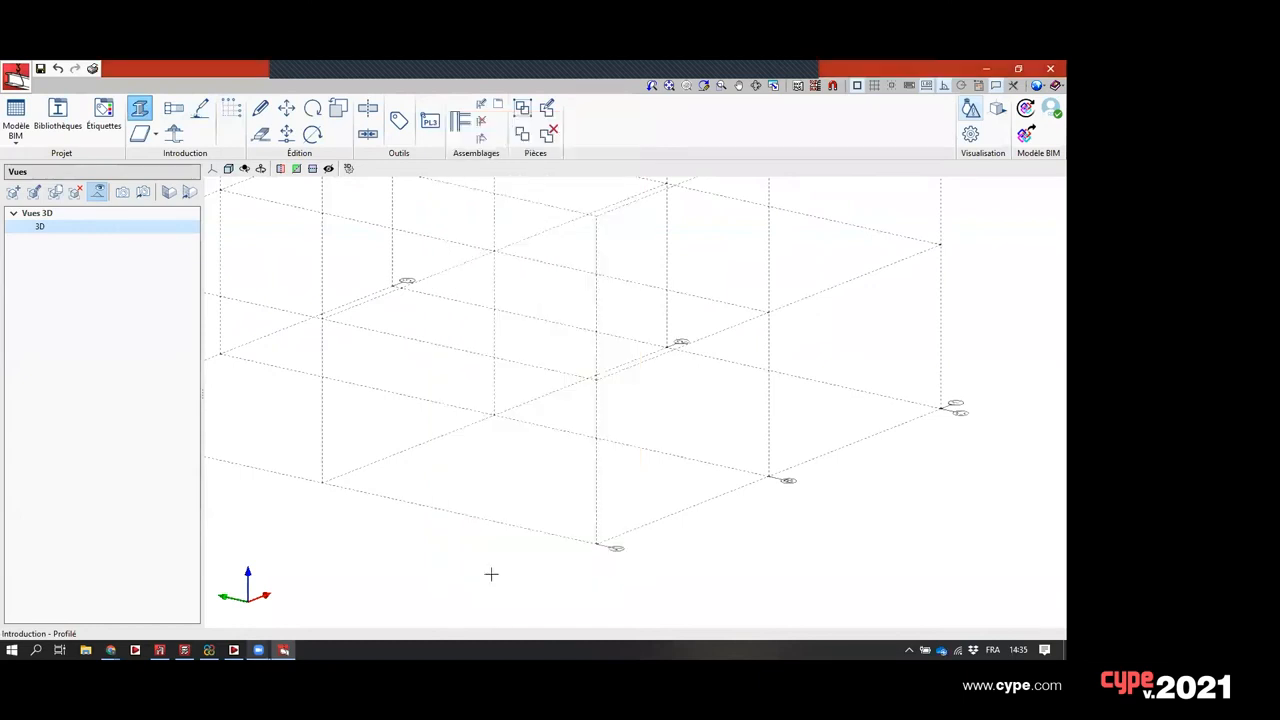
click(597, 545)
click(594, 380)
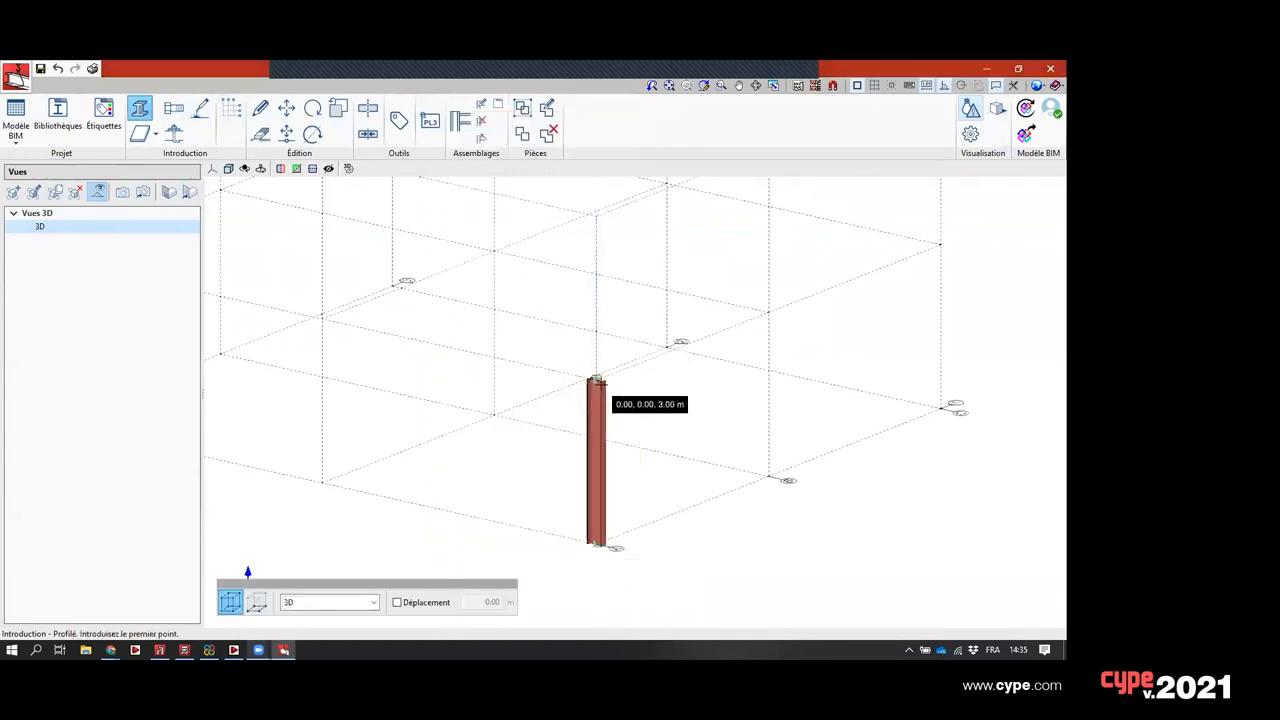
click(590, 221)
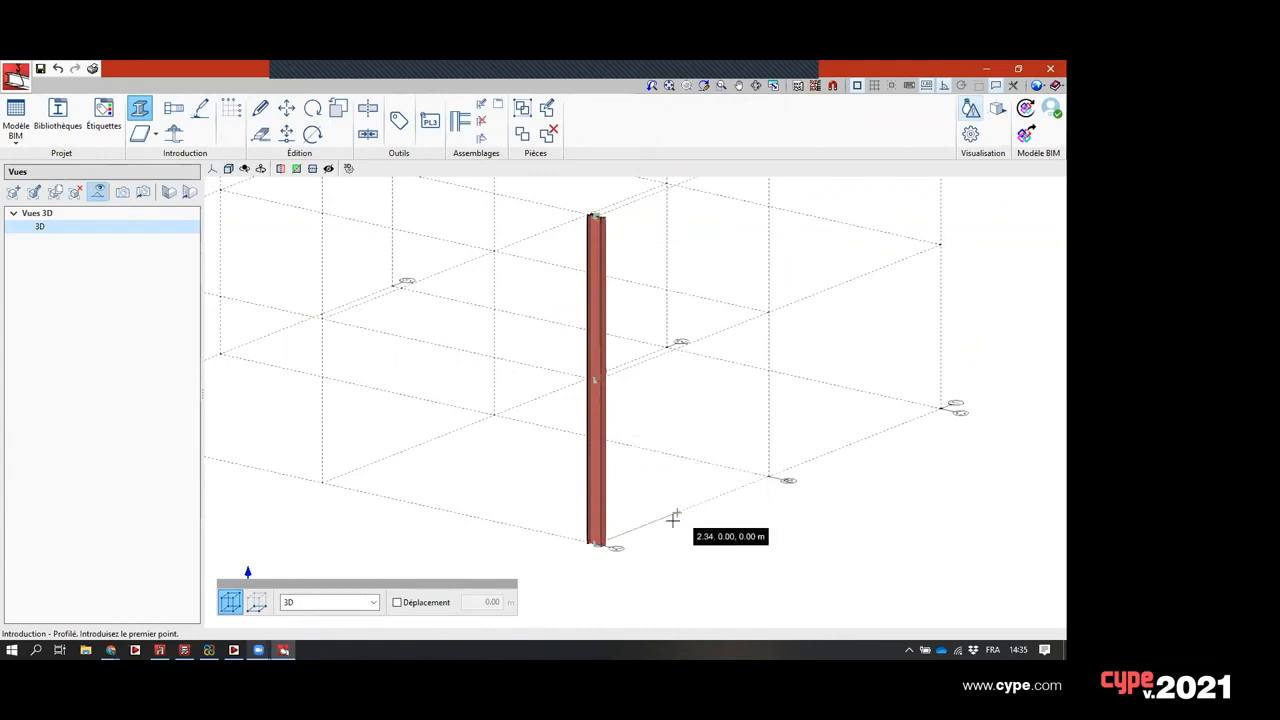
- Add a beam at elevation 3.00 m from the existing column to 10.00, 0.00, plus a column beneath its far end down to elevation 0.00
middle_drag(674, 520, 620, 523)
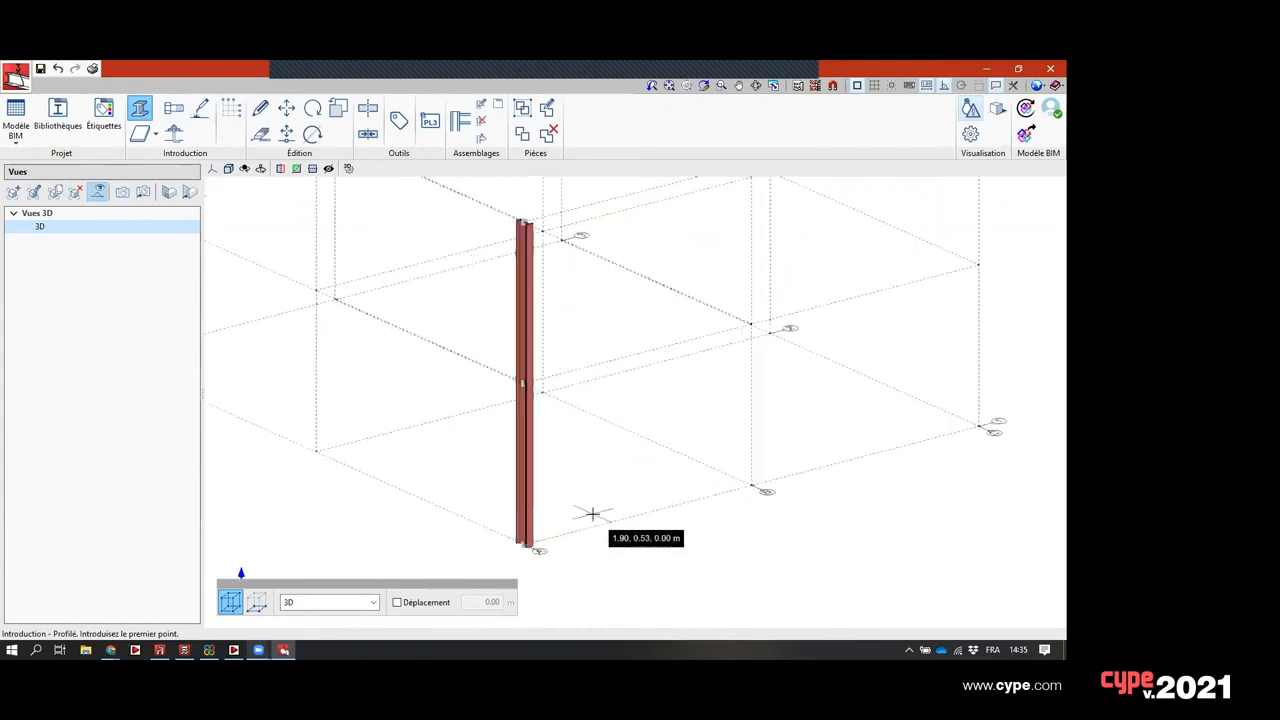
middle_drag(592, 514, 535, 520)
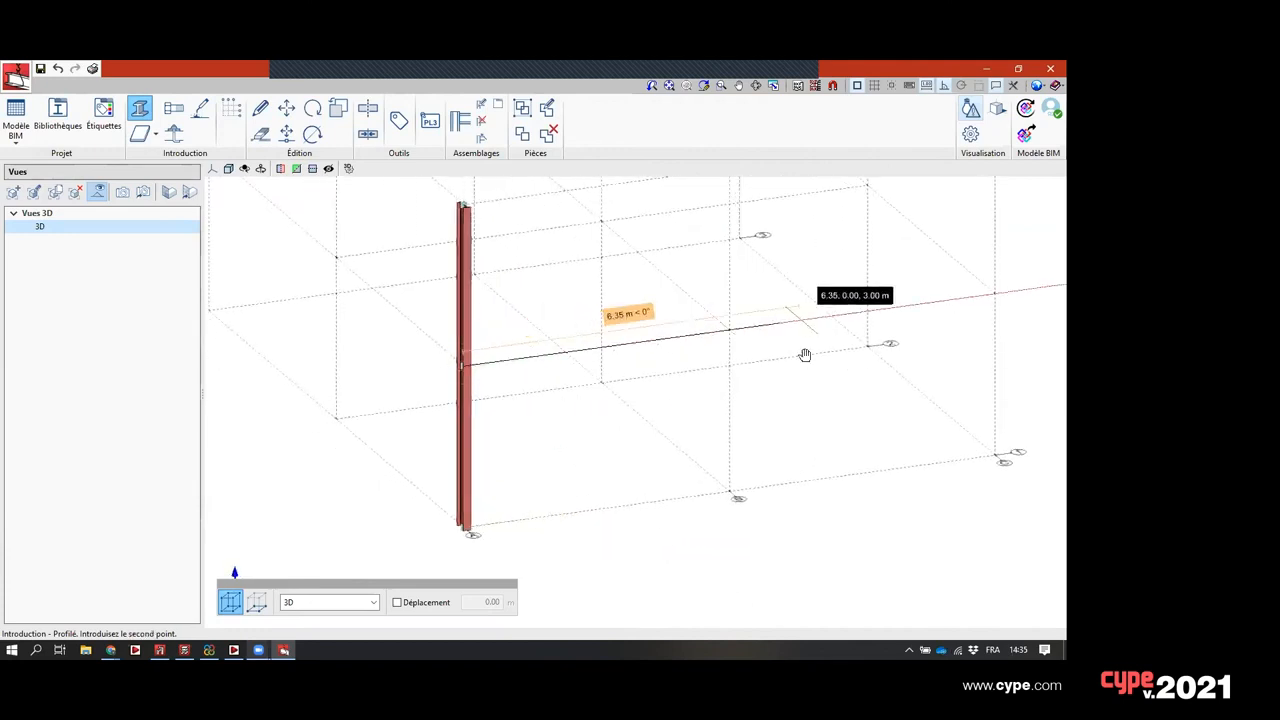
scroll(806, 354, up, 2)
click(750, 375)
scroll(750, 375, down, 2)
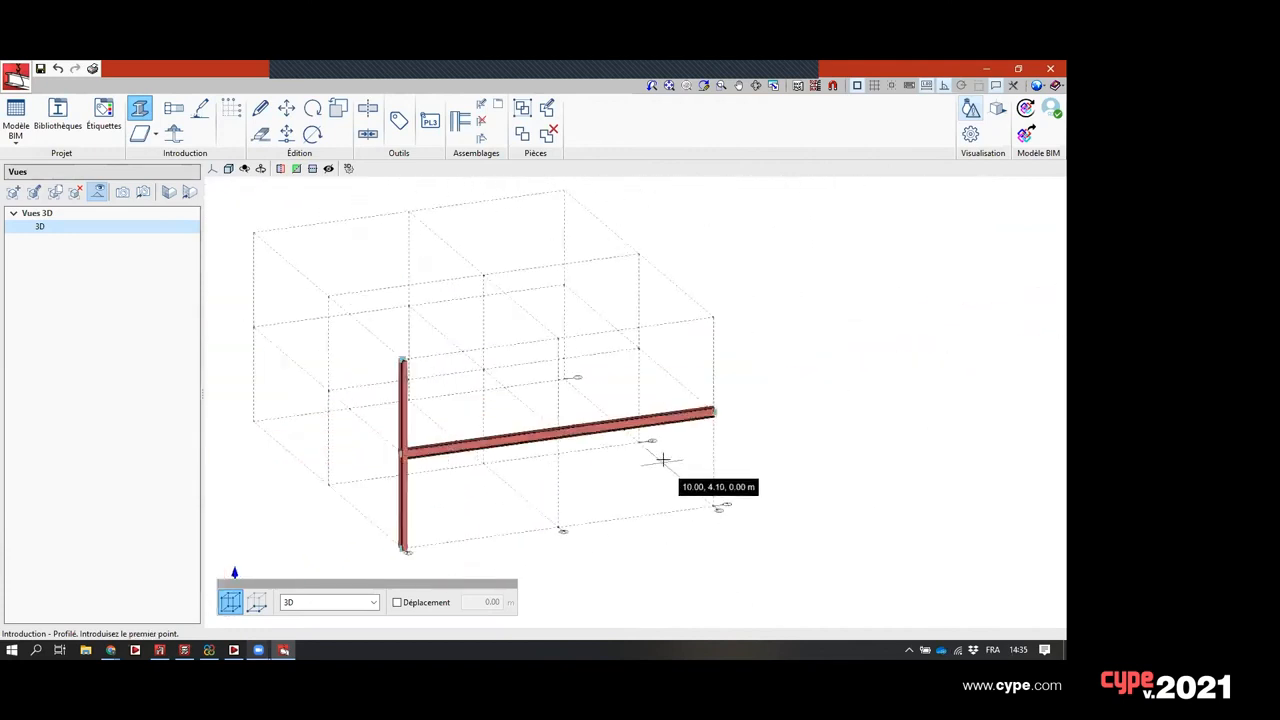
click(713, 384)
click(715, 475)
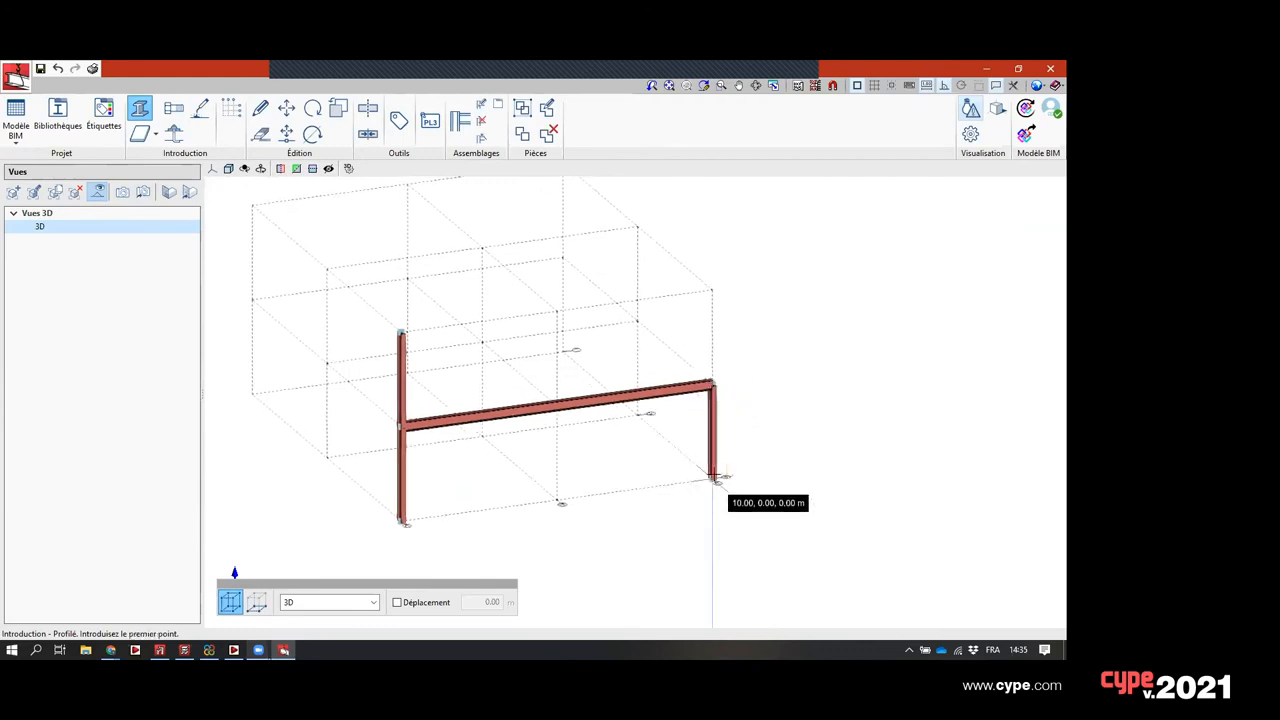
- Add a beam at elevation 3.00 m along the Y direction from 0.00, 0.00 to 0.00, 12.00
shift+middle_drag(491, 451, 629, 449)
click(629, 449)
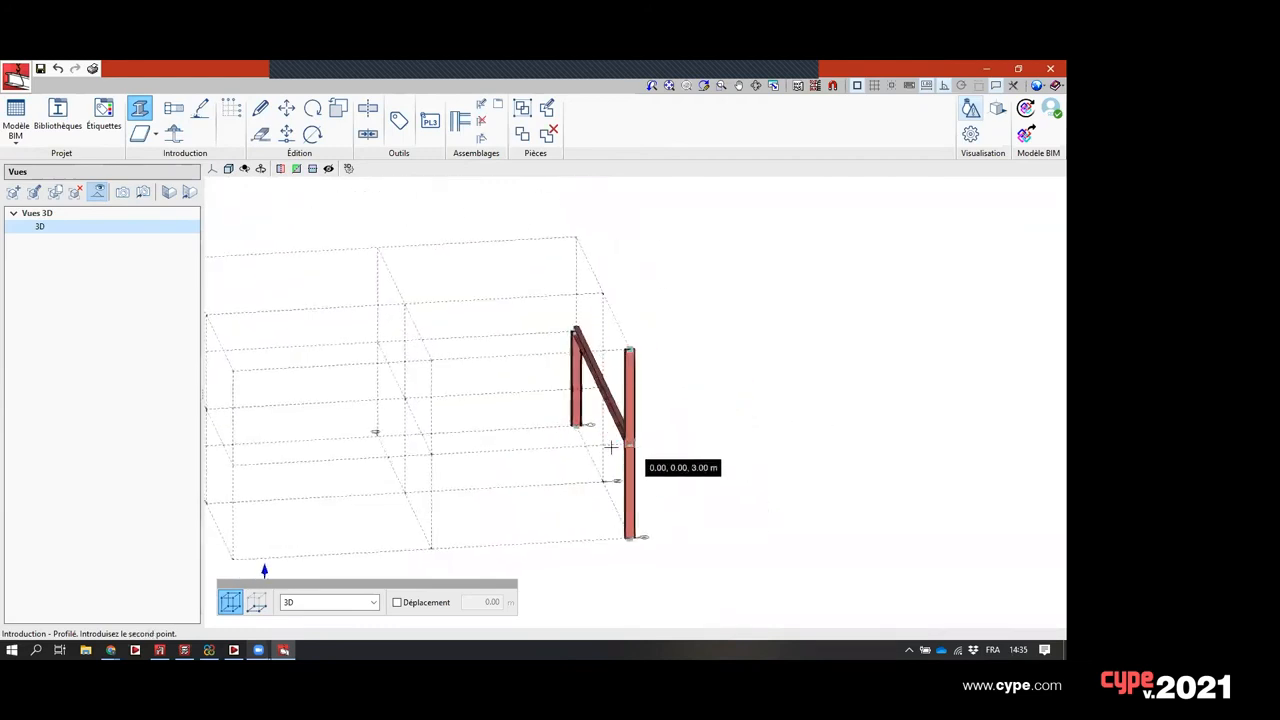
middle_drag(375, 465, 548, 462)
click(416, 470)
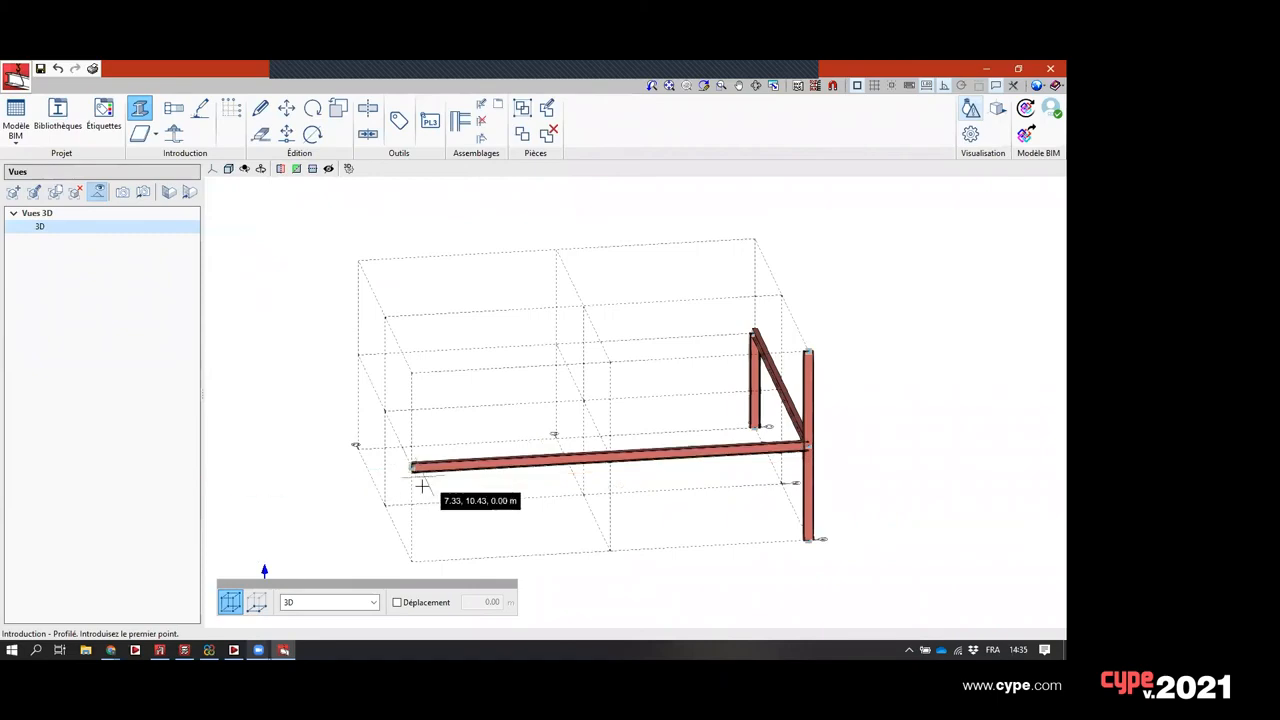
- Close the beam frame at elevation 3.00 m with profiles from 0.00, 12.00 to 10.00, 12.00 and back to 10.00, 0.00
shift+middle_drag(420, 486, 603, 526)
click(717, 528)
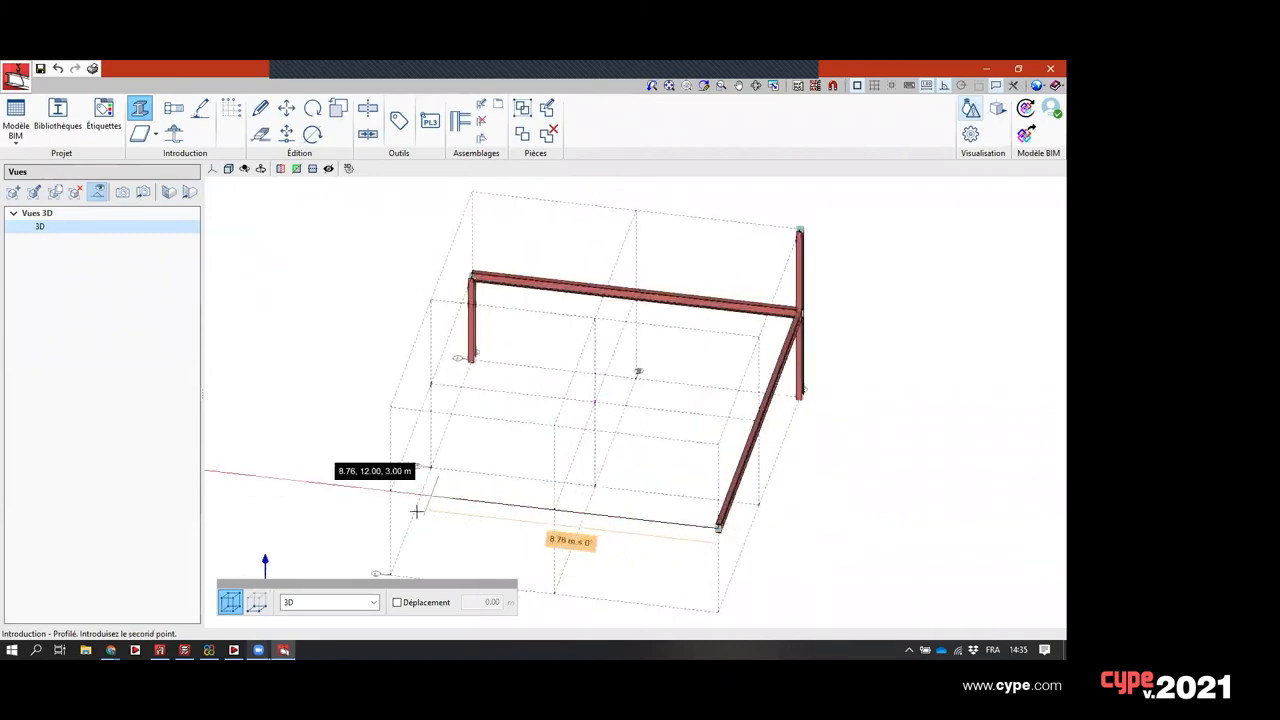
click(390, 490)
shift+middle_drag(409, 509, 816, 434)
click(835, 423)
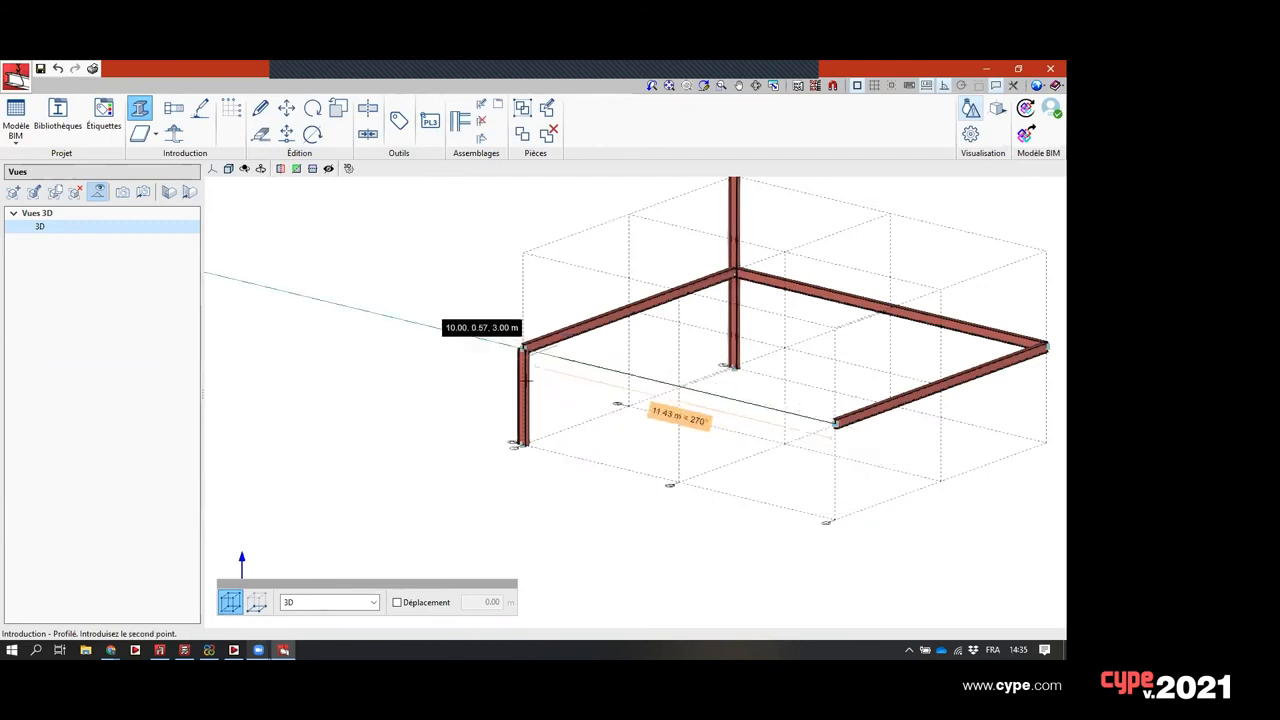
click(522, 348)
- Add columns from elevation 3.00 m down to 0.00 under the beam corners at 10.00, 12.00 and 0.00, 12.00
click(835, 423)
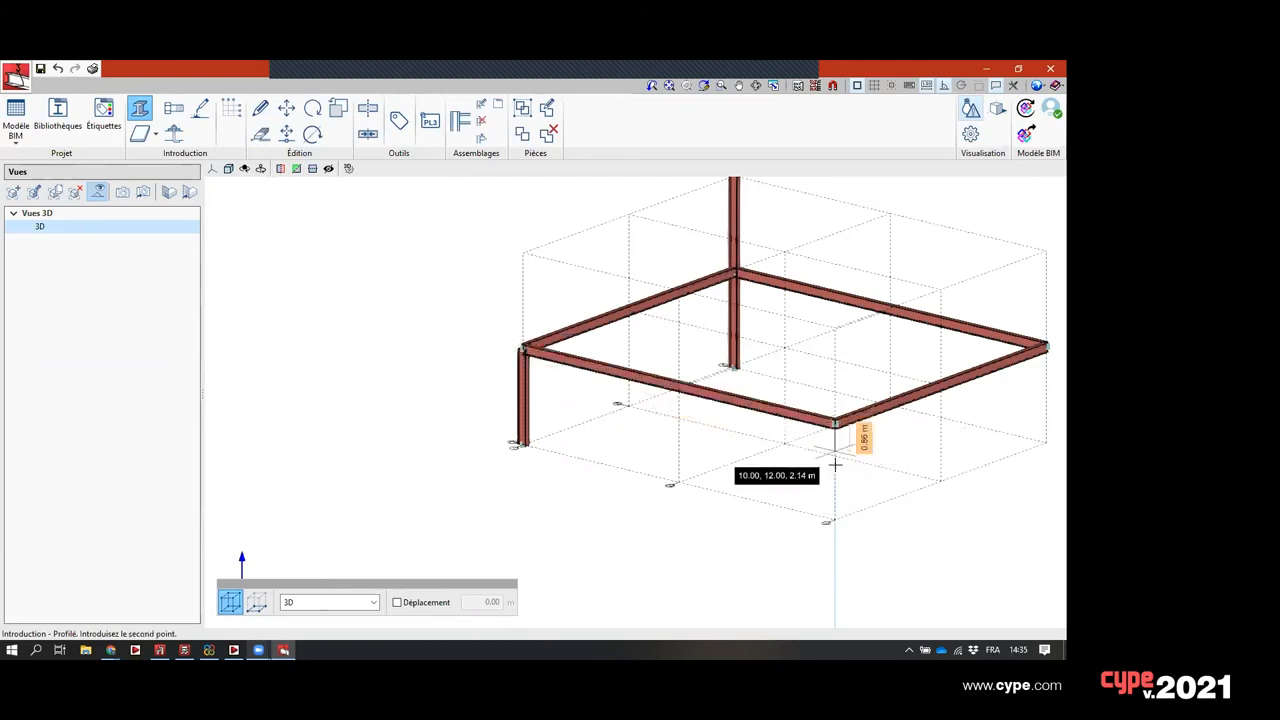
click(836, 520)
shift+middle_drag(870, 523, 640, 545)
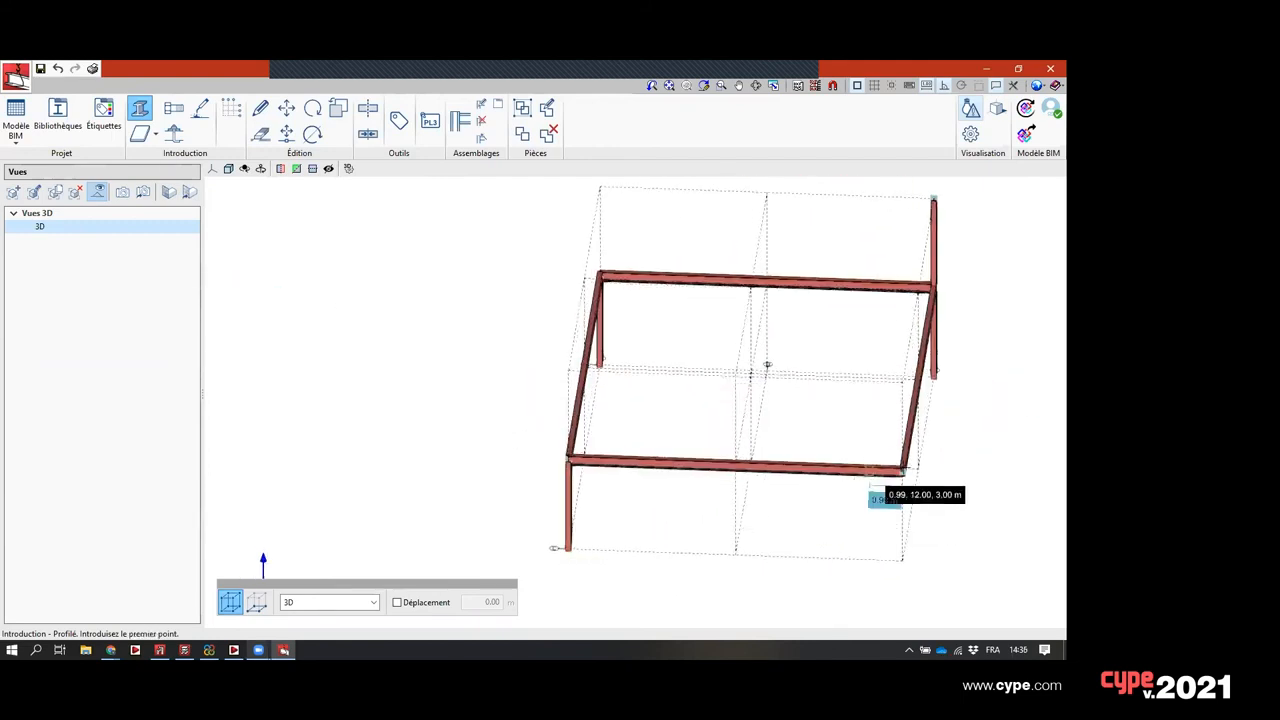
click(902, 471)
click(902, 560)
- Open a connection definition for the two beams meeting at the 10.00, 12.00 corner by selecting these profiles
shift+middle_drag(880, 525, 331, 214)
click(481, 137)
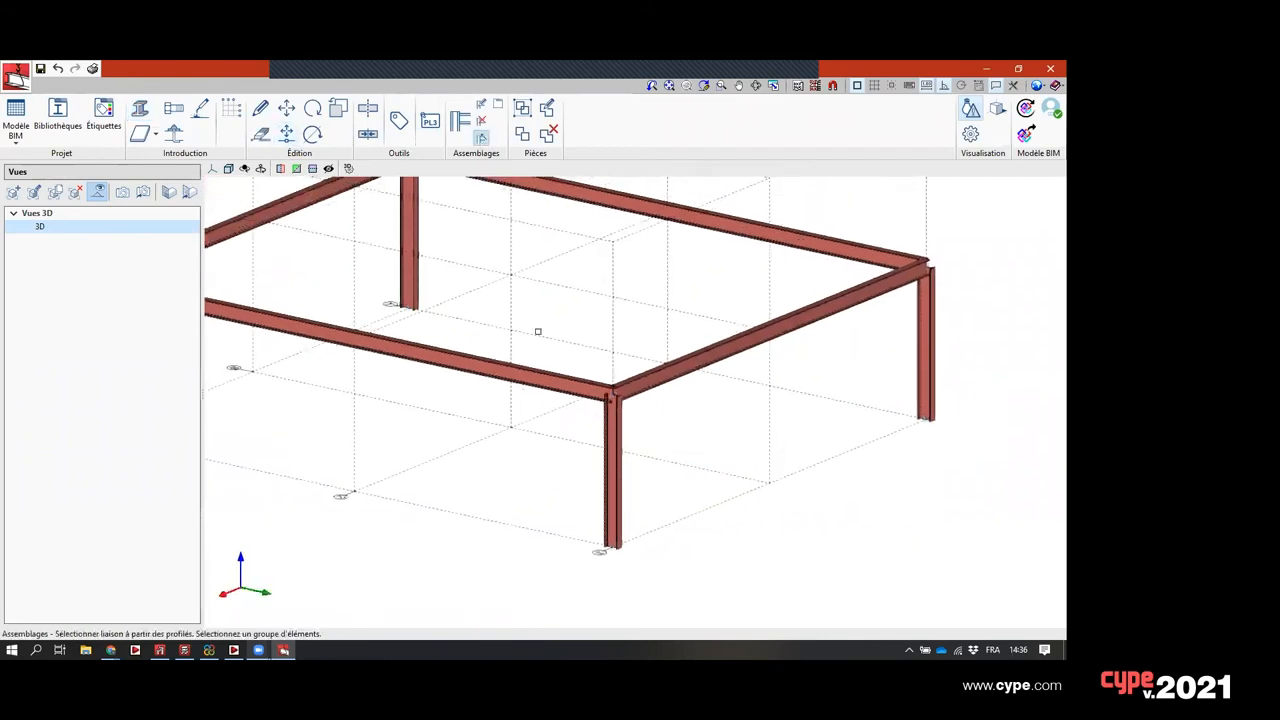
click(596, 385)
click(633, 379)
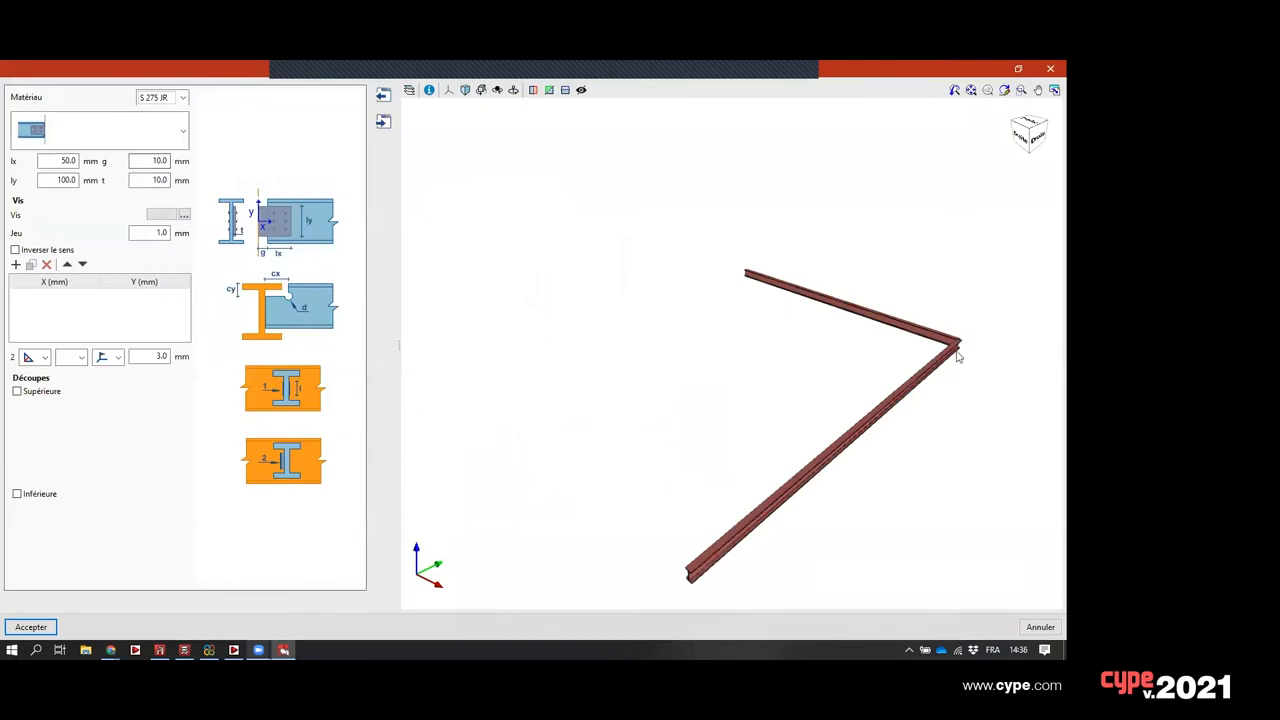
- Change the beam-to-beam connection to the directly welded web type without a plate and accept it
shift+middle_drag(956, 352, 389, 306)
scroll(943, 530, up, 4)
scroll(887, 518, up, 3)
scroll(800, 478, up, 3)
scroll(800, 478, down, 3)
scroll(840, 470, down, 3)
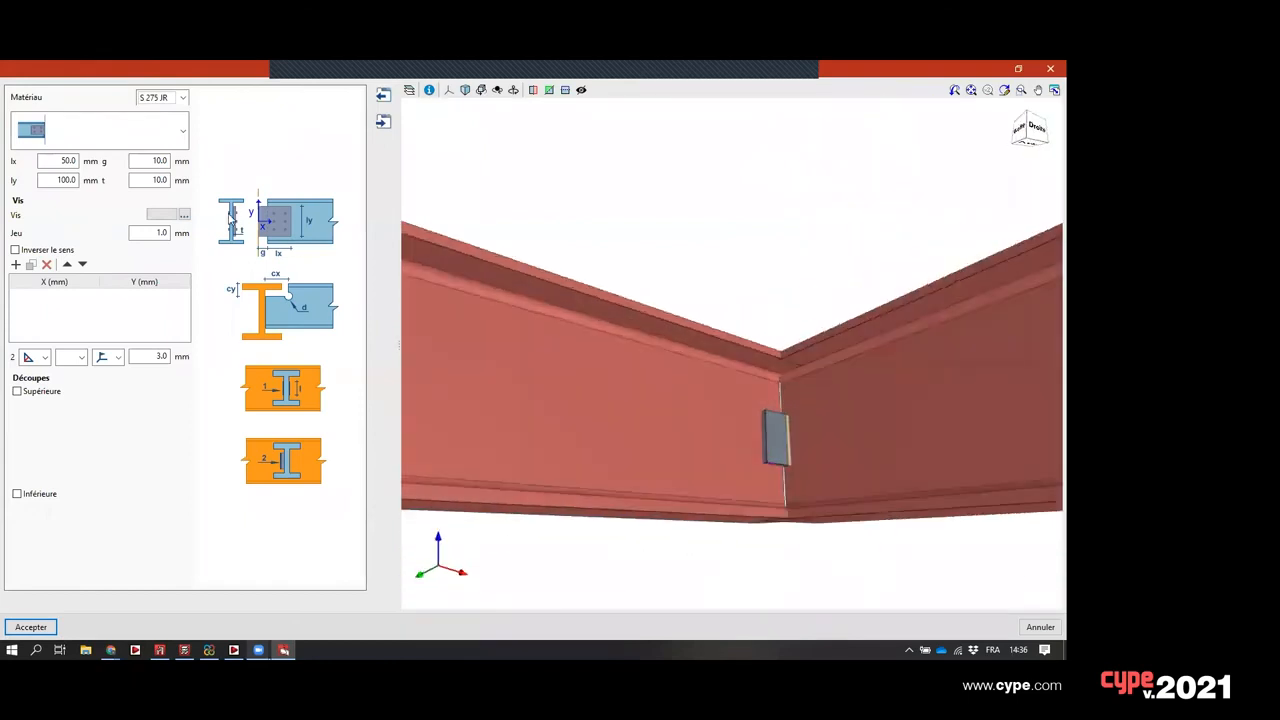
click(183, 131)
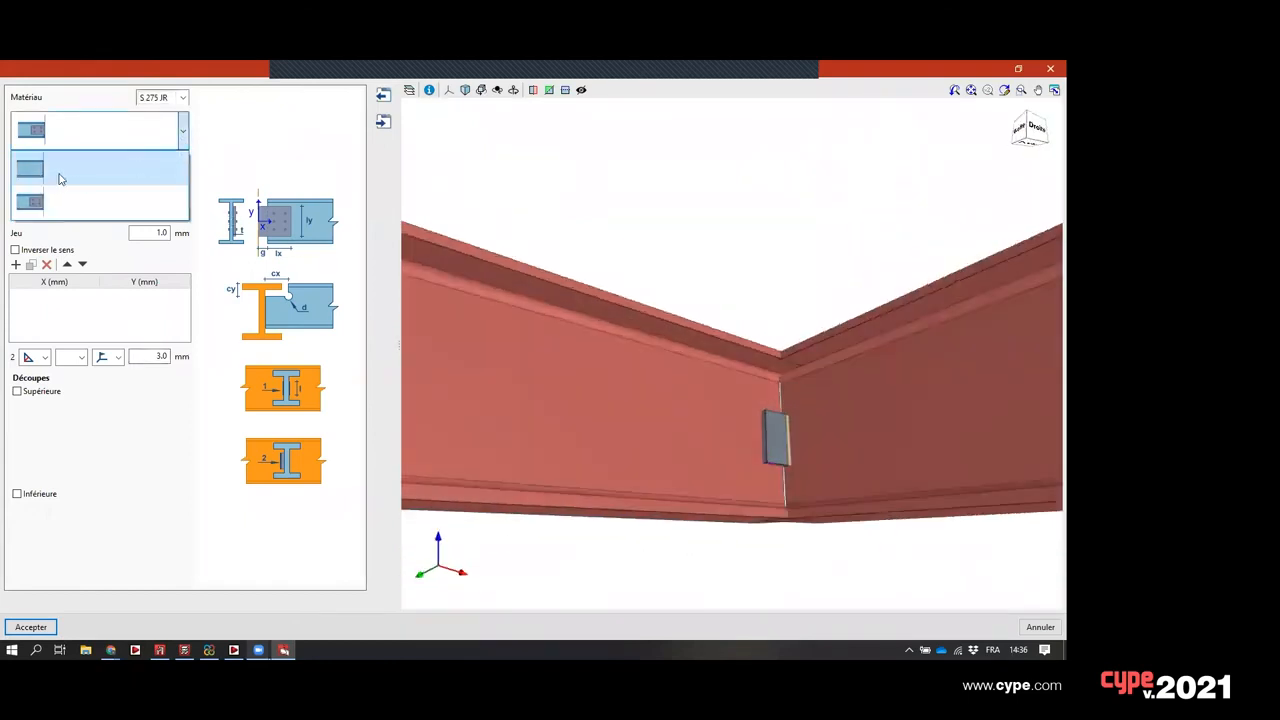
click(59, 175)
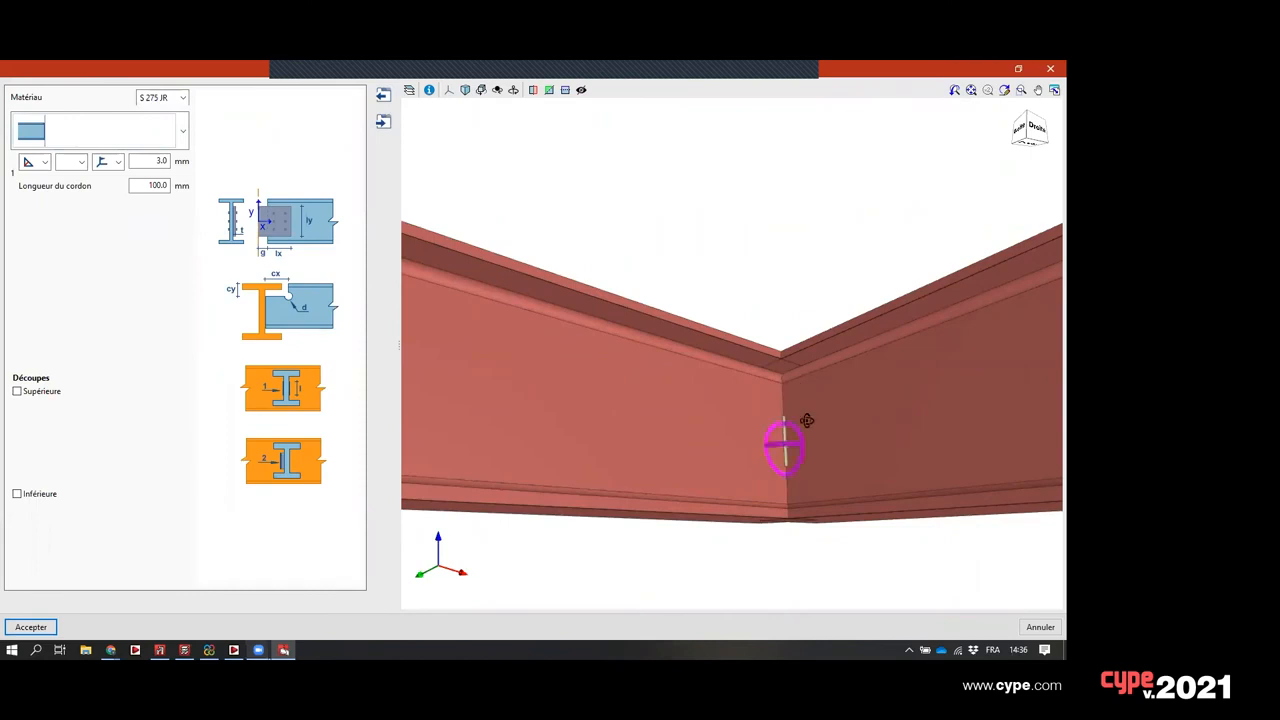
scroll(807, 420, down, 5)
click(31, 627)
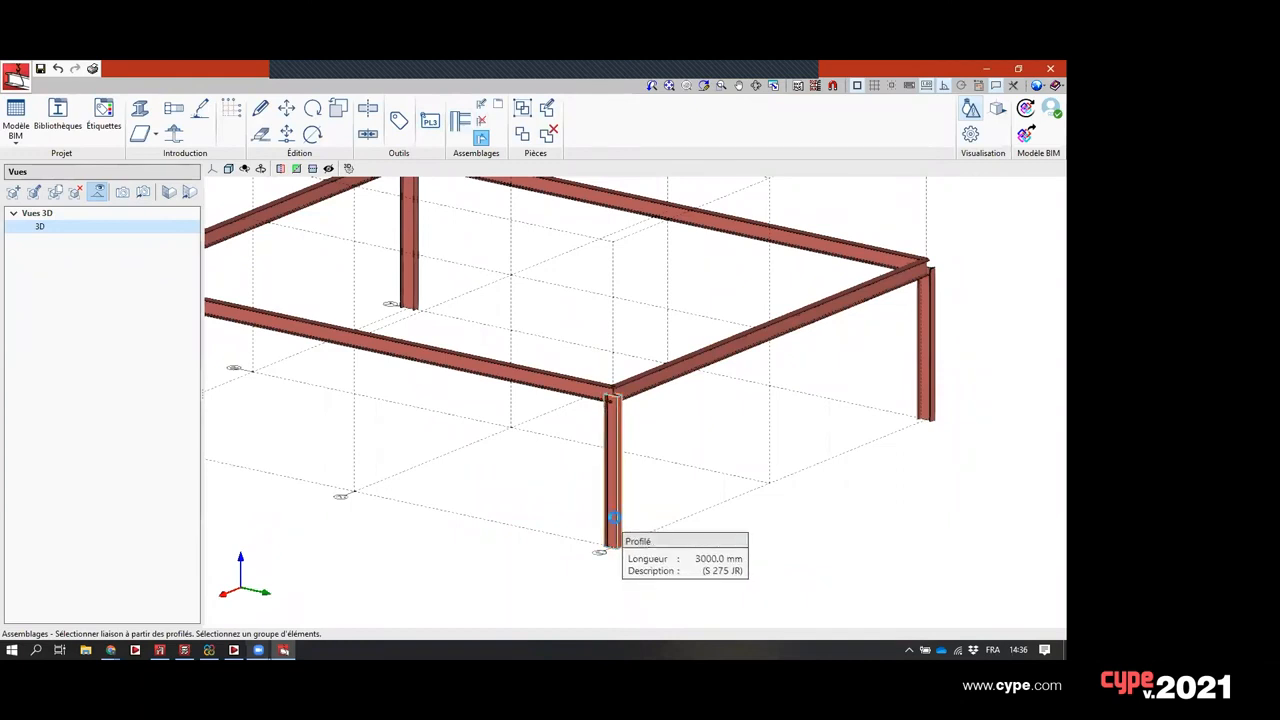
- Create a pinned anchorage connection for the 10.00, 12.00 corner column, keeping the default 300 x 300 x 10 mm plates
click(616, 523)
click(41, 627)
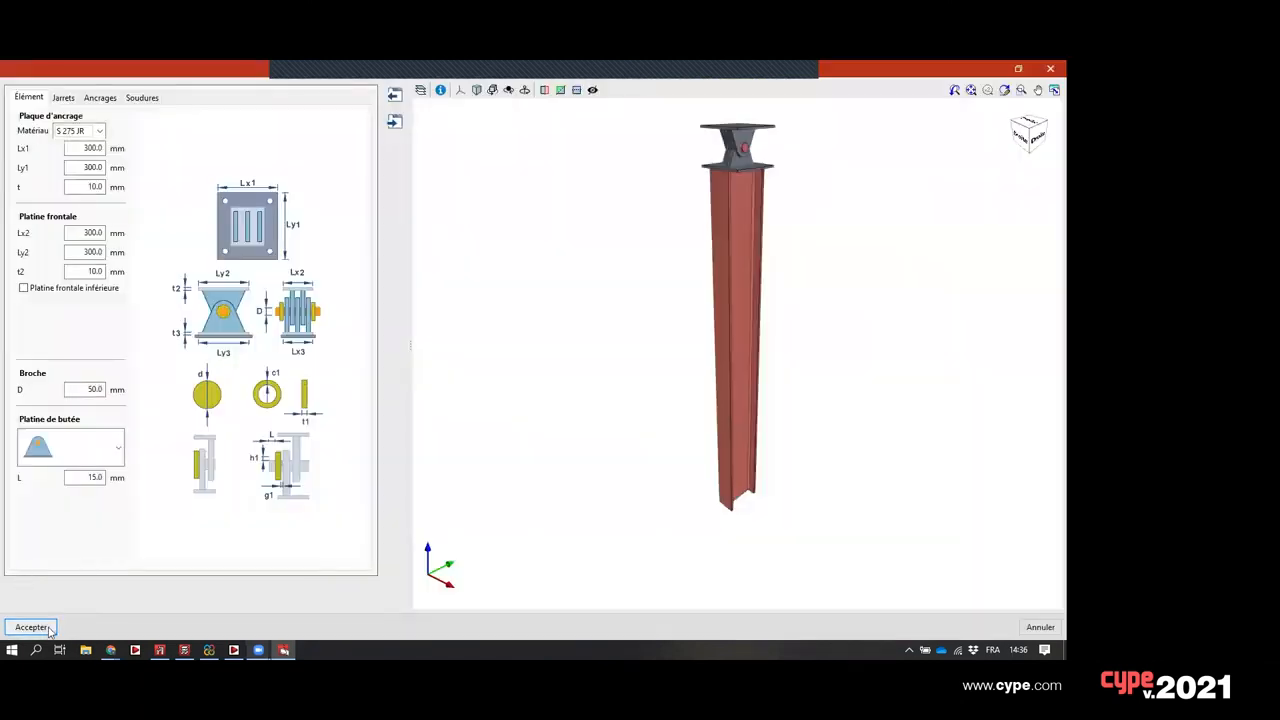
click(31, 627)
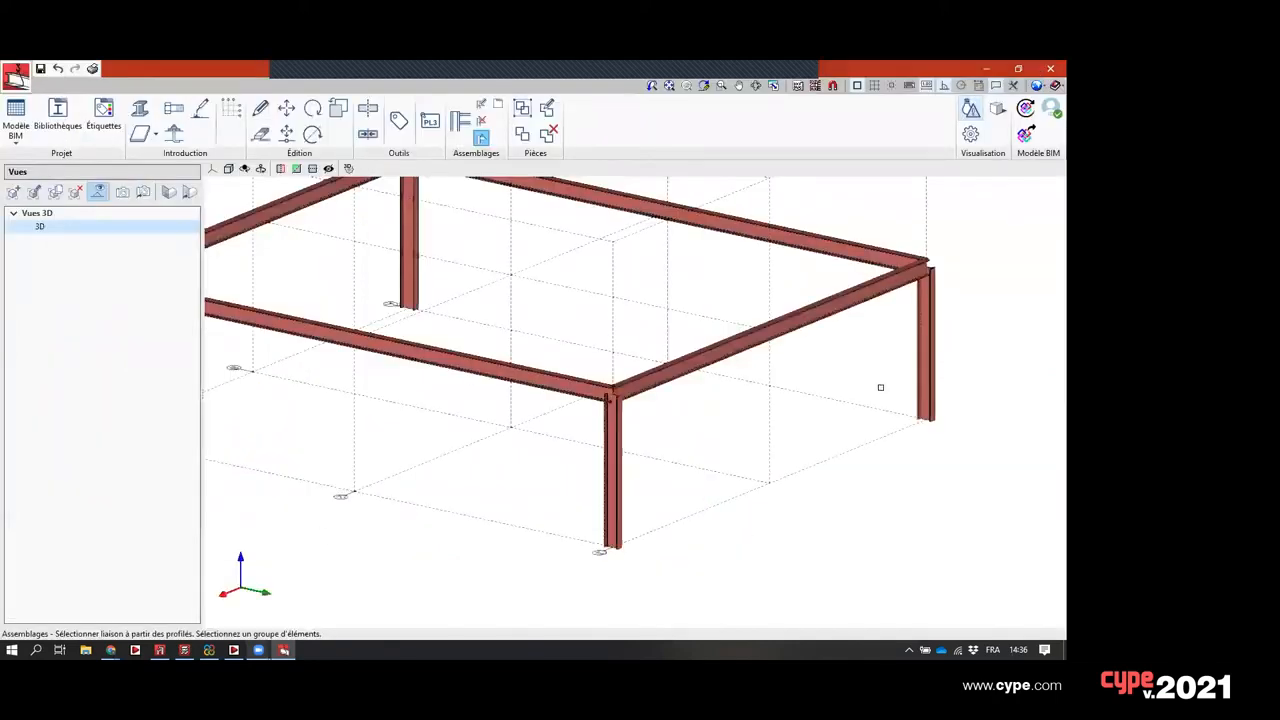
- Divide the 10 m beam along grid line 3 at its midpoint on the middle grid line
scroll(794, 394, up, 2)
shift+middle_drag(726, 366, 648, 350)
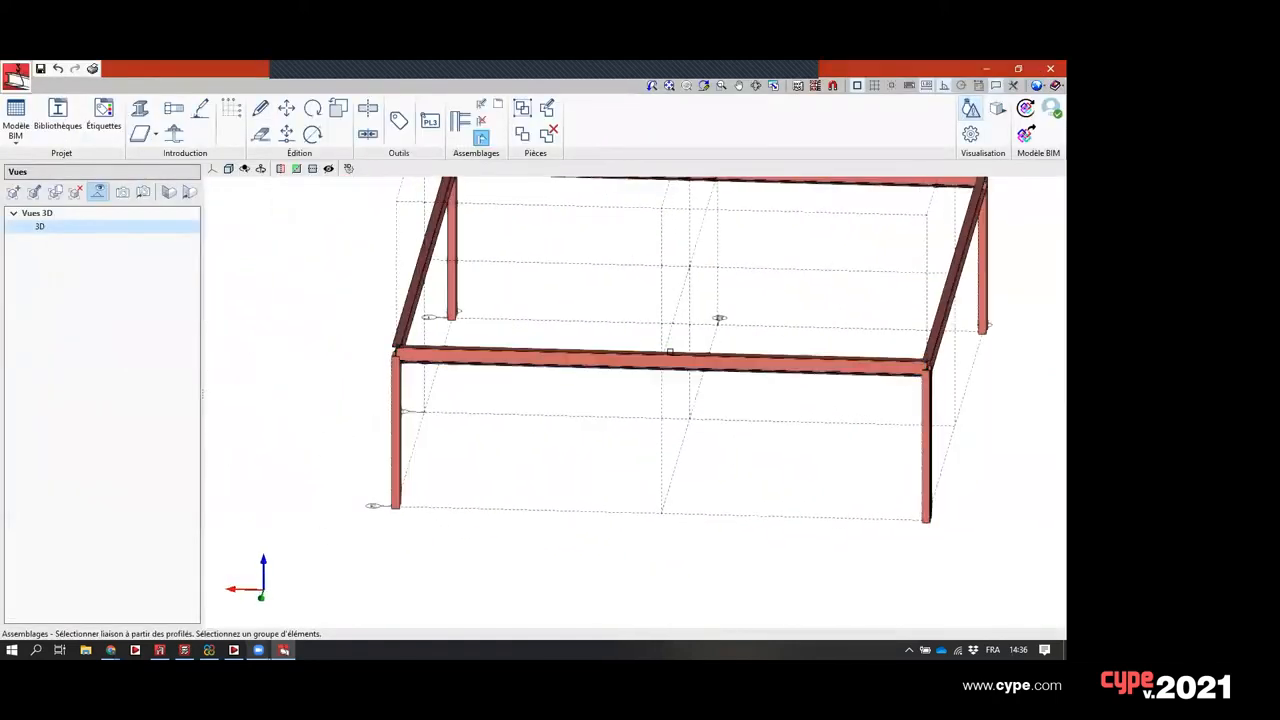
scroll(663, 352, up, 4)
scroll(660, 348, down, 3)
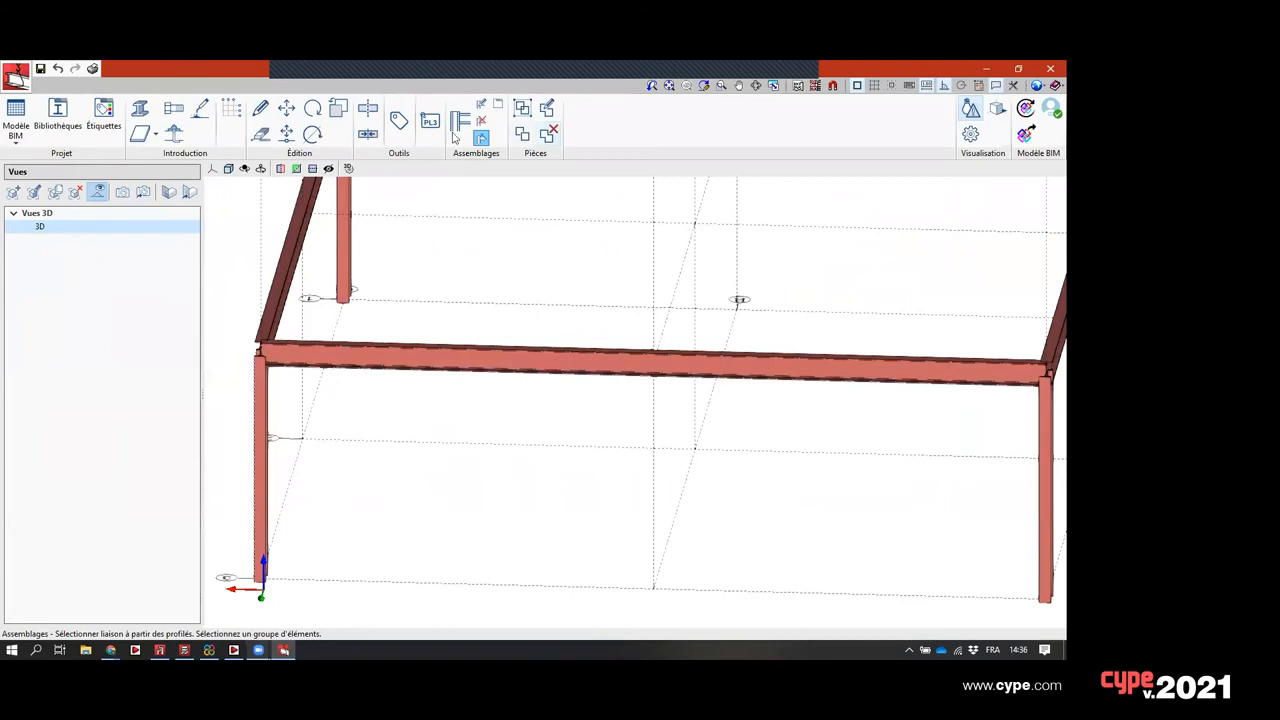
click(369, 112)
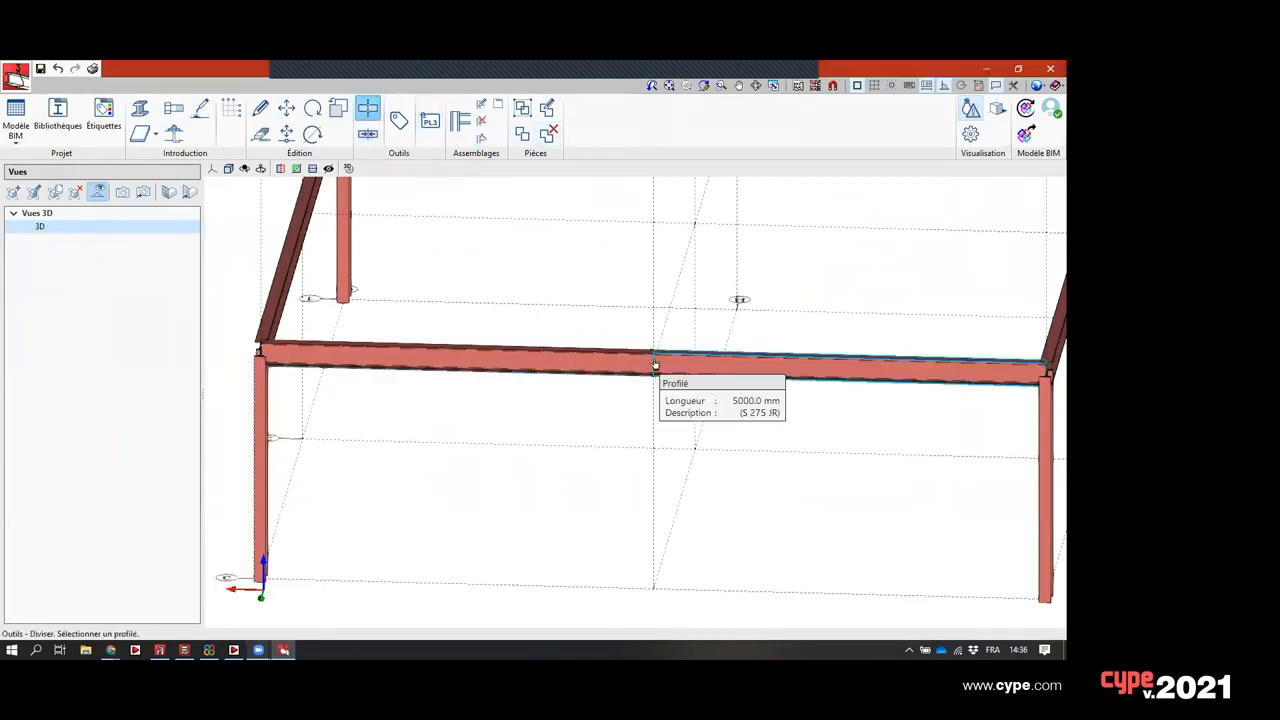
shift+middle_drag(656, 375, 717, 411)
click(634, 367)
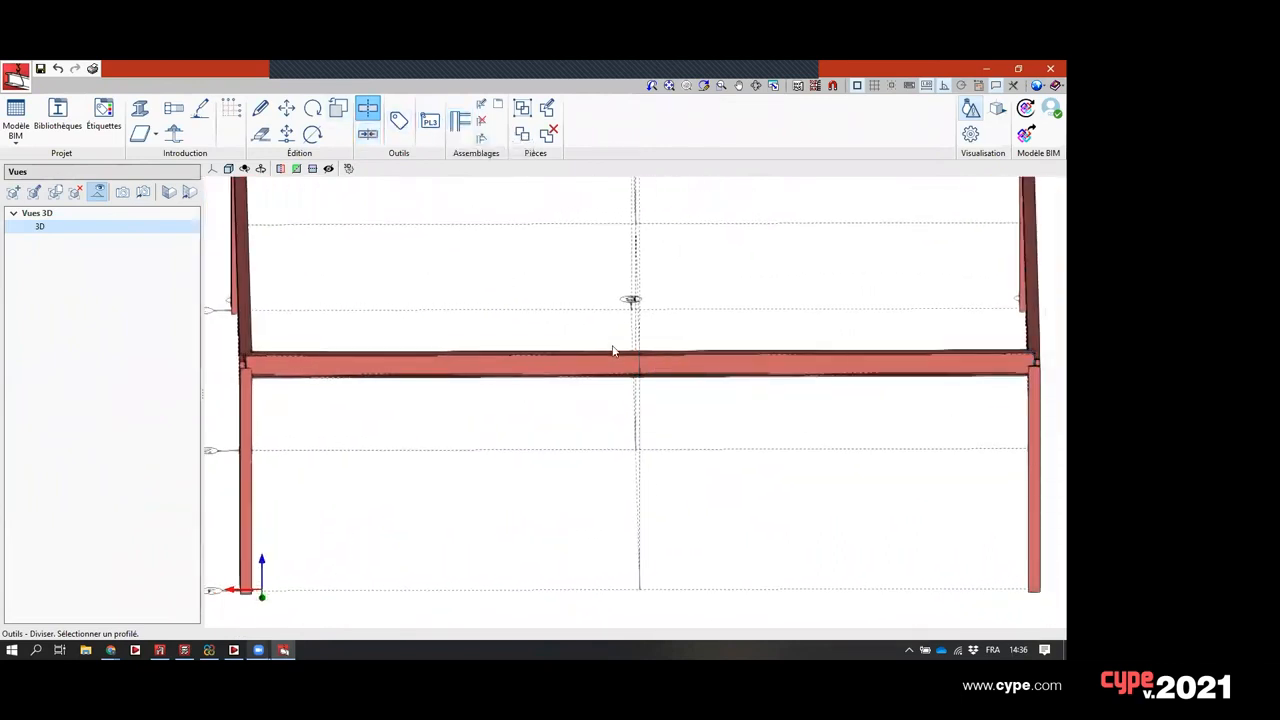
click(643, 360)
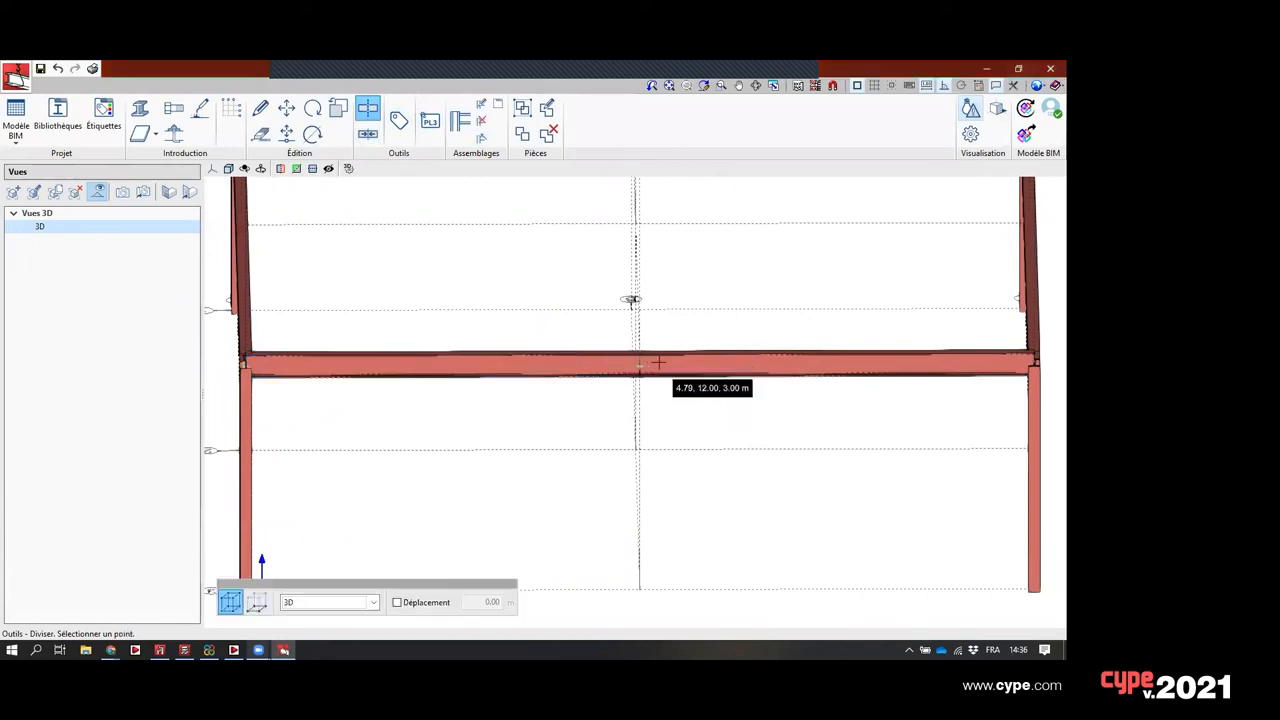
- Create a "Raccord via platine frontale" connection between the two halves of the divided beam
click(481, 137)
click(628, 358)
click(652, 362)
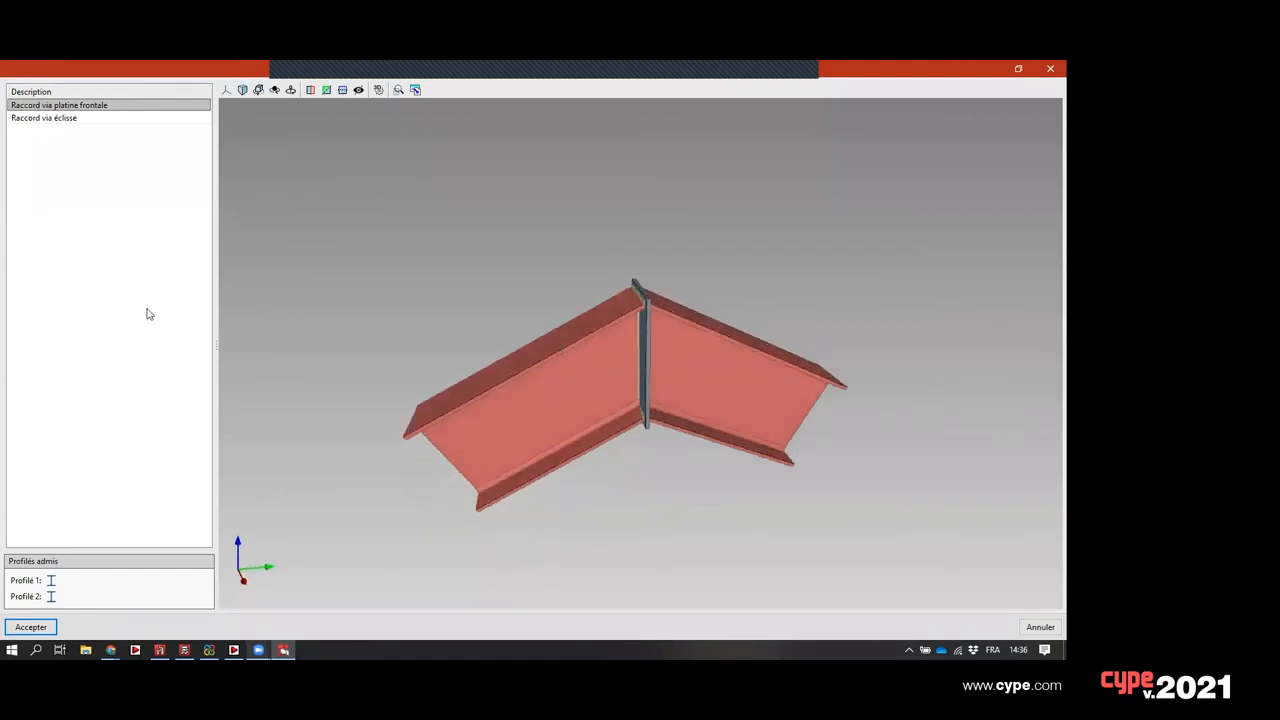
click(90, 119)
click(94, 104)
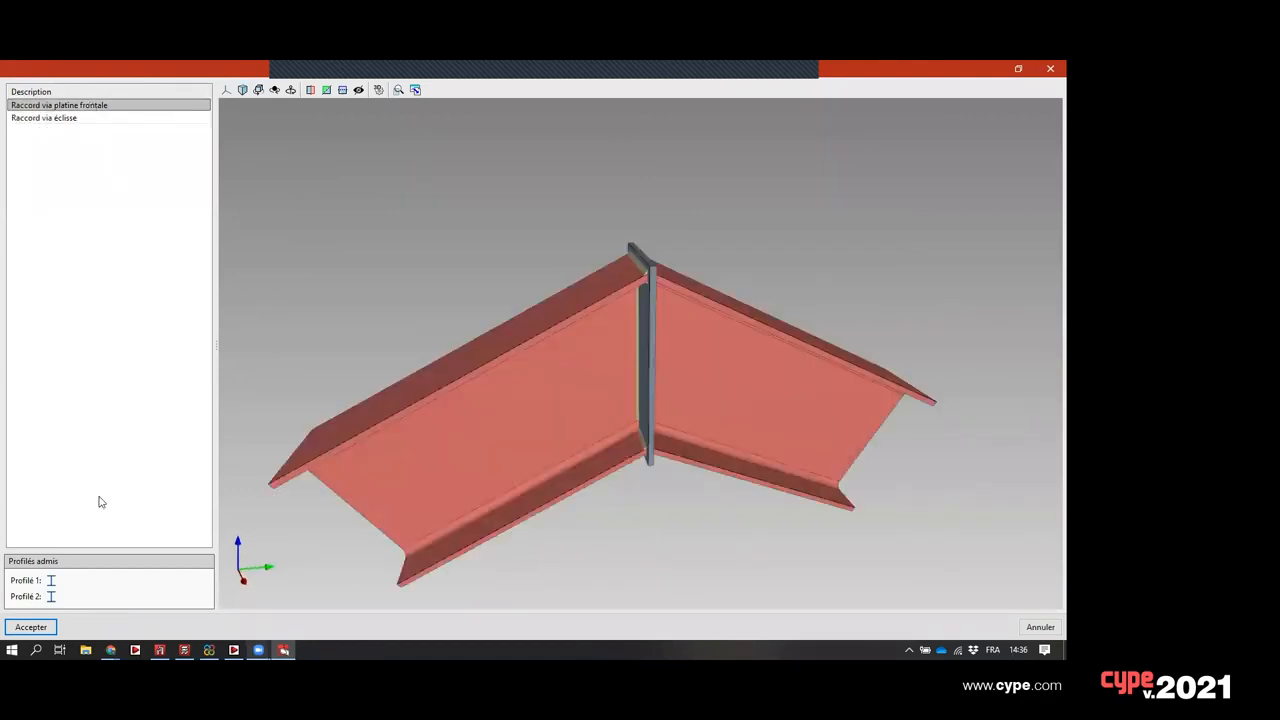
click(33, 627)
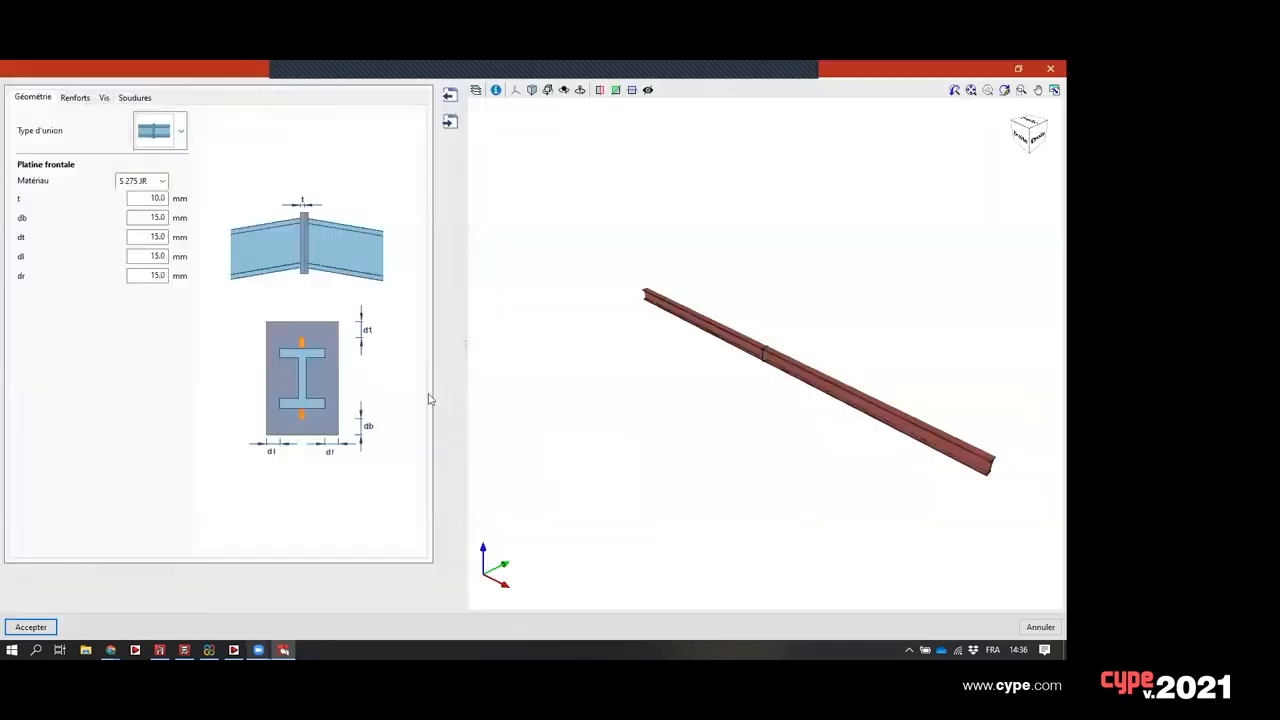
- Change the front-plate connection type to the second option, with two end plates between the beam halves
scroll(775, 364, up, 4)
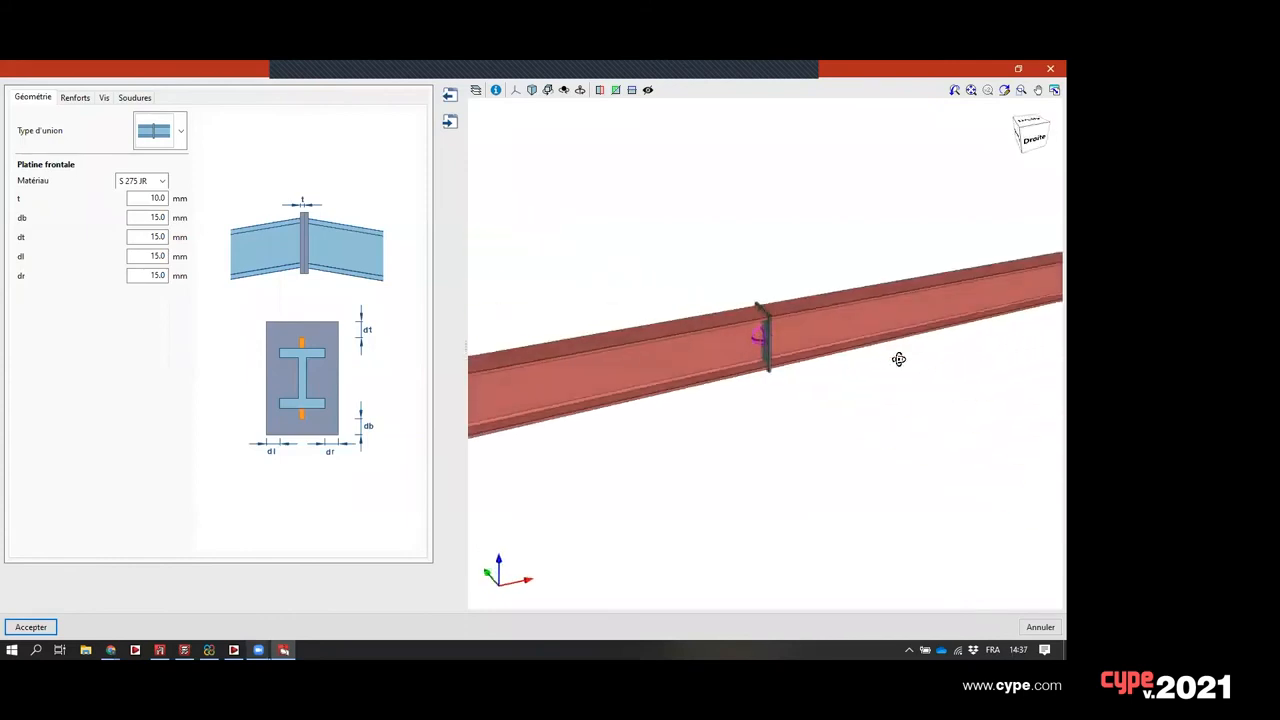
click(177, 132)
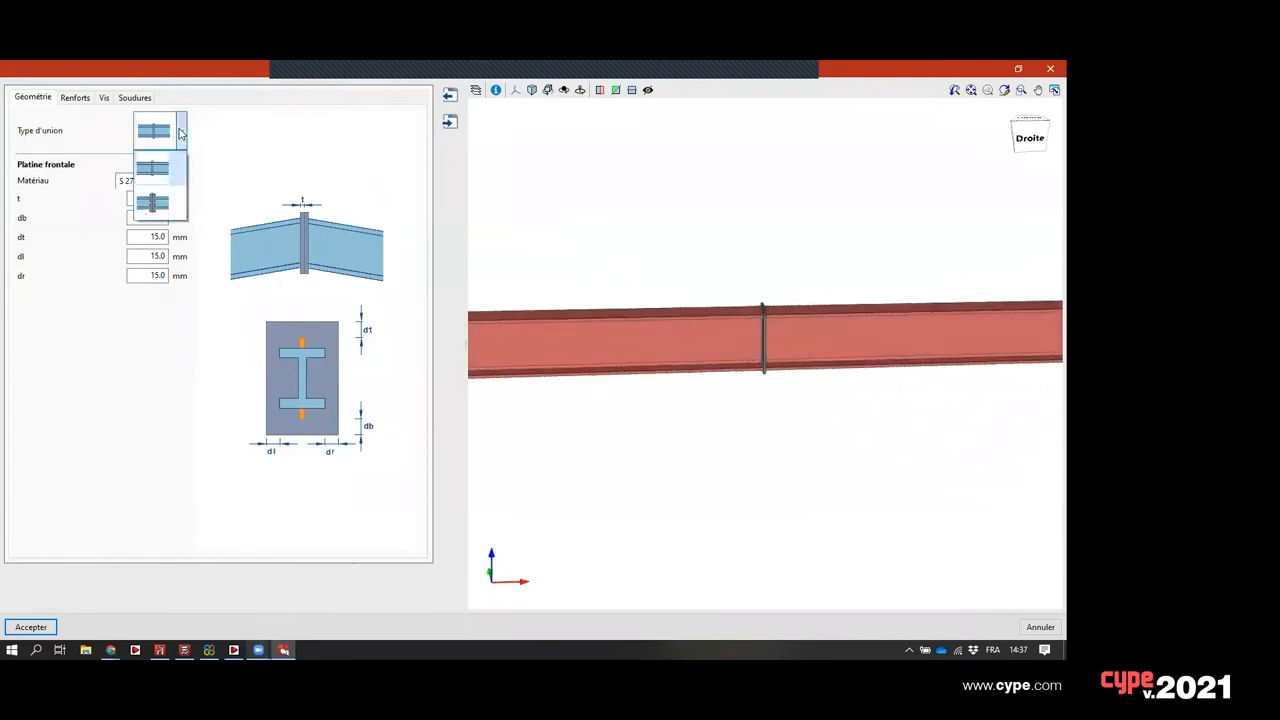
click(162, 204)
middle_drag(757, 363, 771, 294)
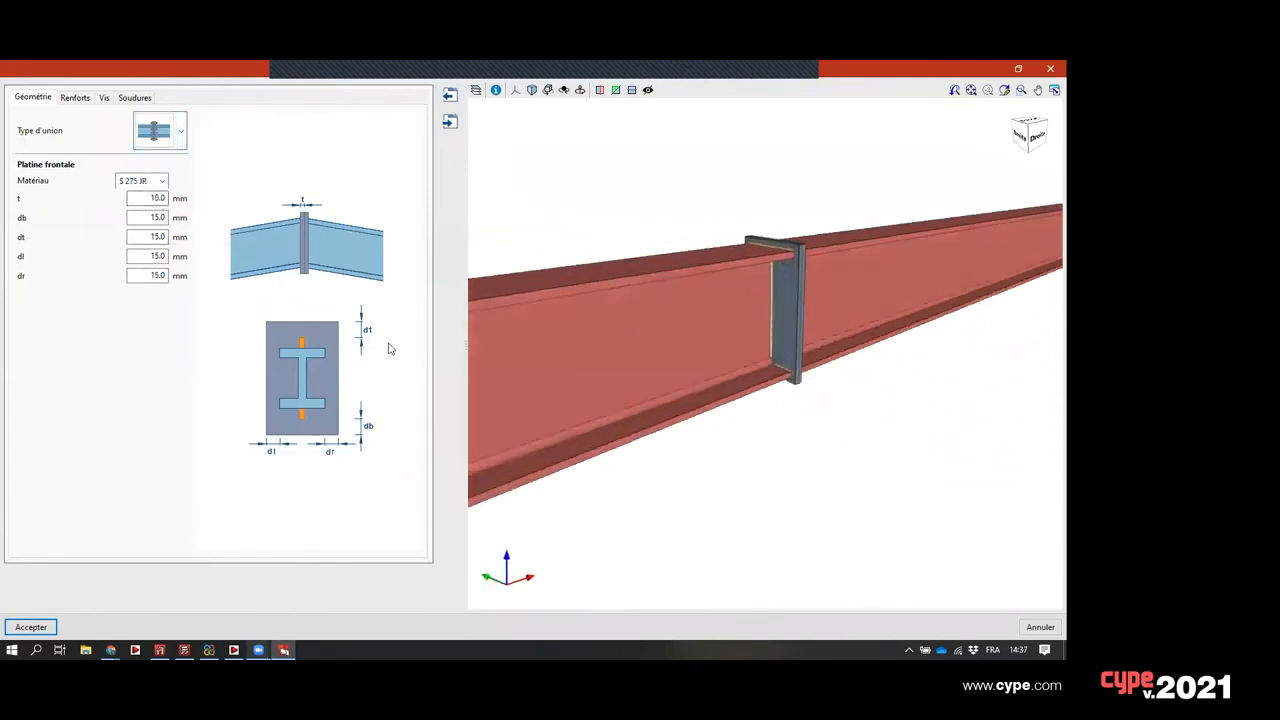
- Try the "Jarret supérieur" reinforcement on profile 1 and remove it
click(76, 98)
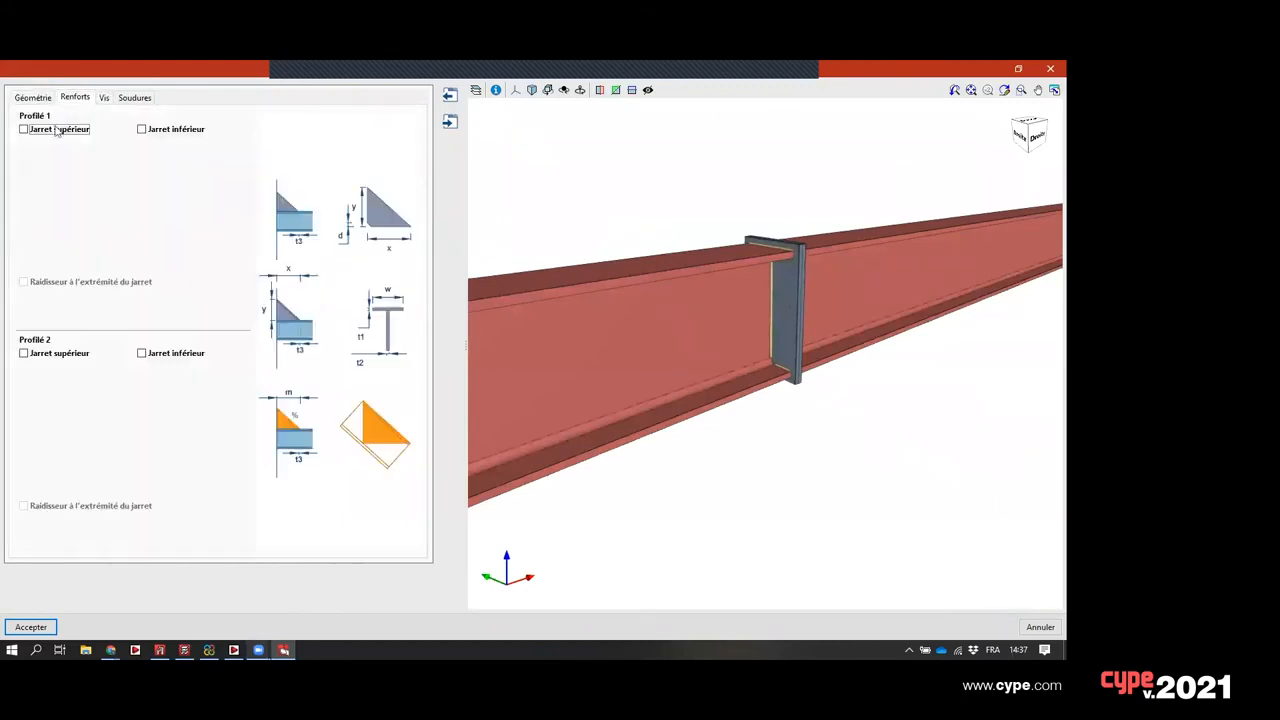
click(46, 133)
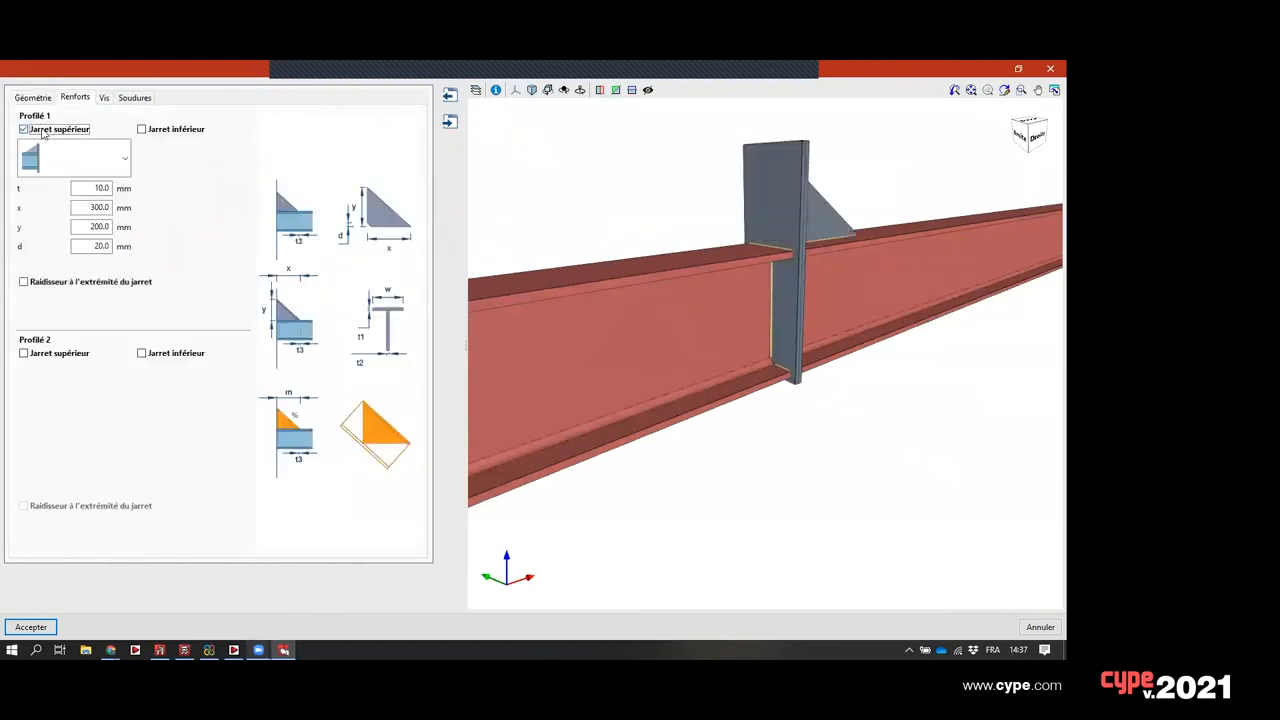
click(43, 133)
- Add a bolt to the front-plate connection with an X position of 50 mm
click(104, 97)
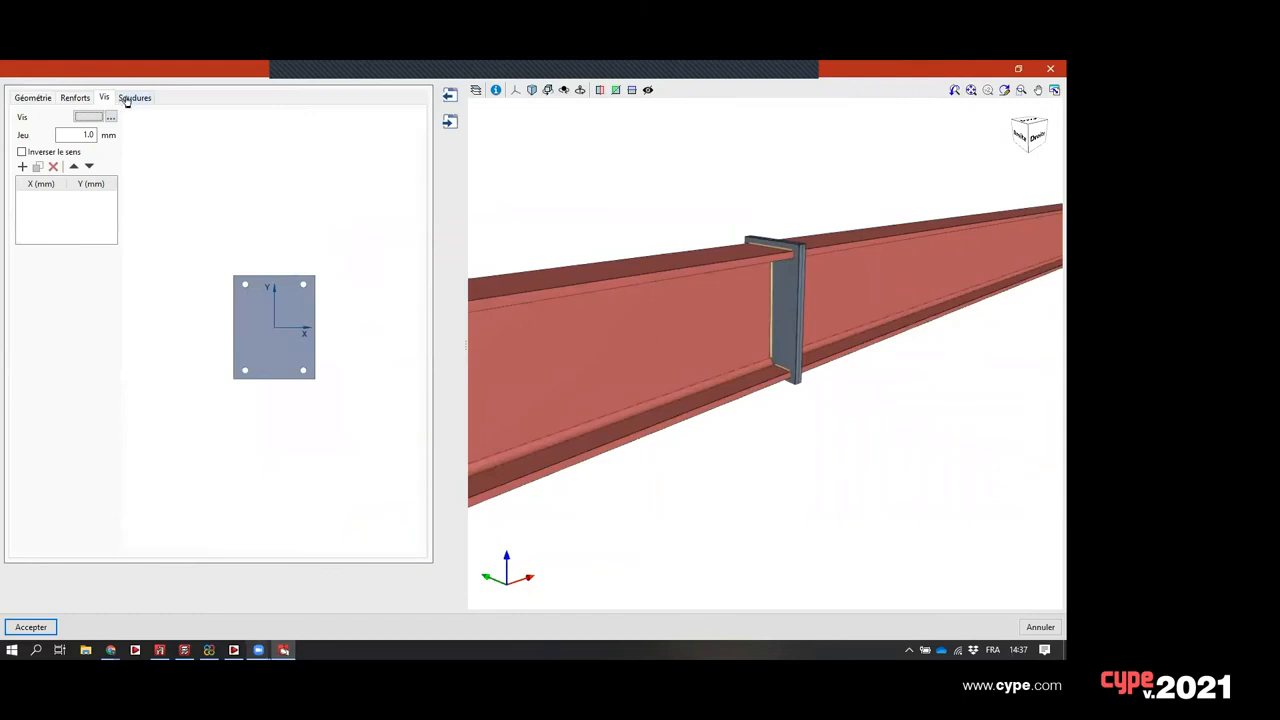
click(22, 166)
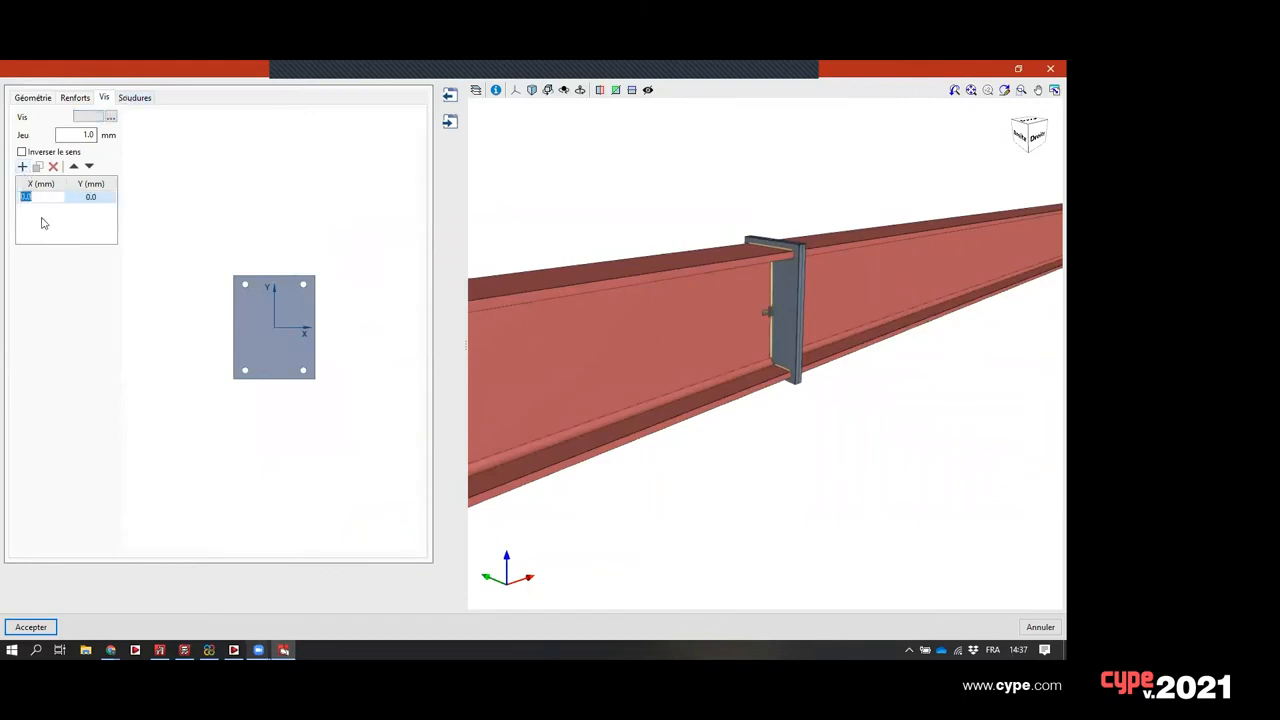
text(50)
key(Tab)
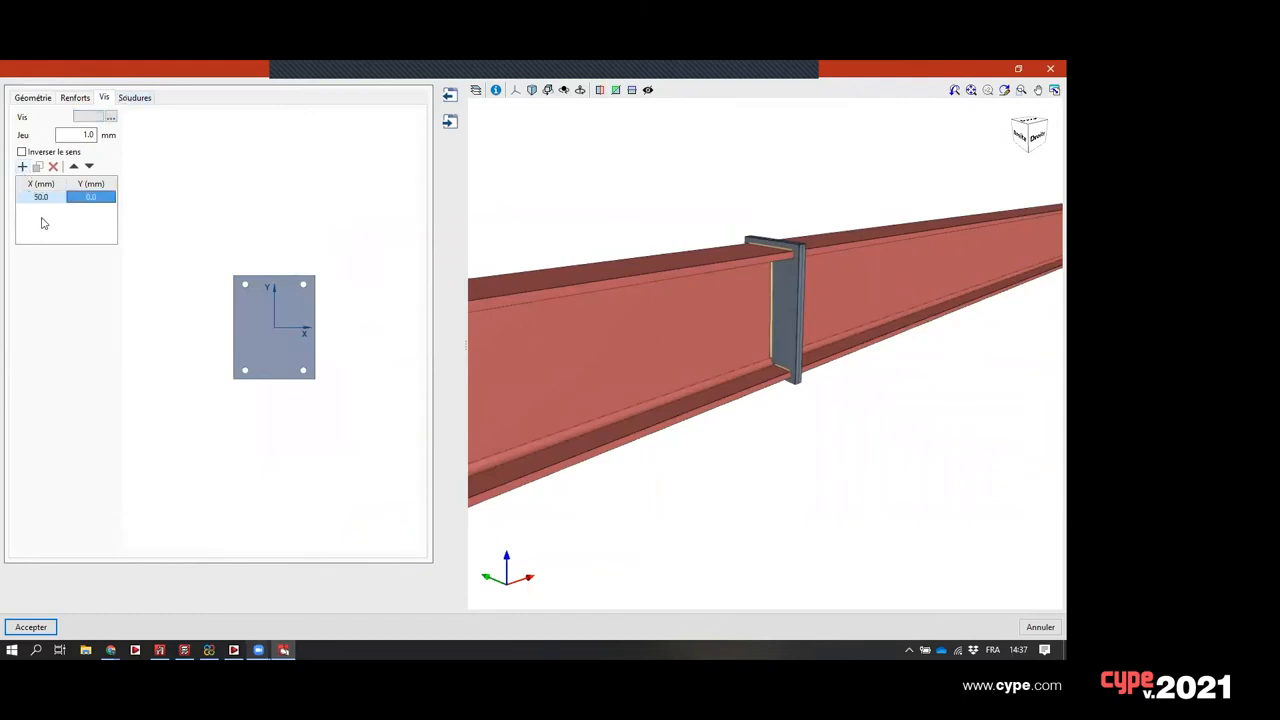
- Try an X position of 20 mm for the bolt and inspect it on the plate
click(42, 198)
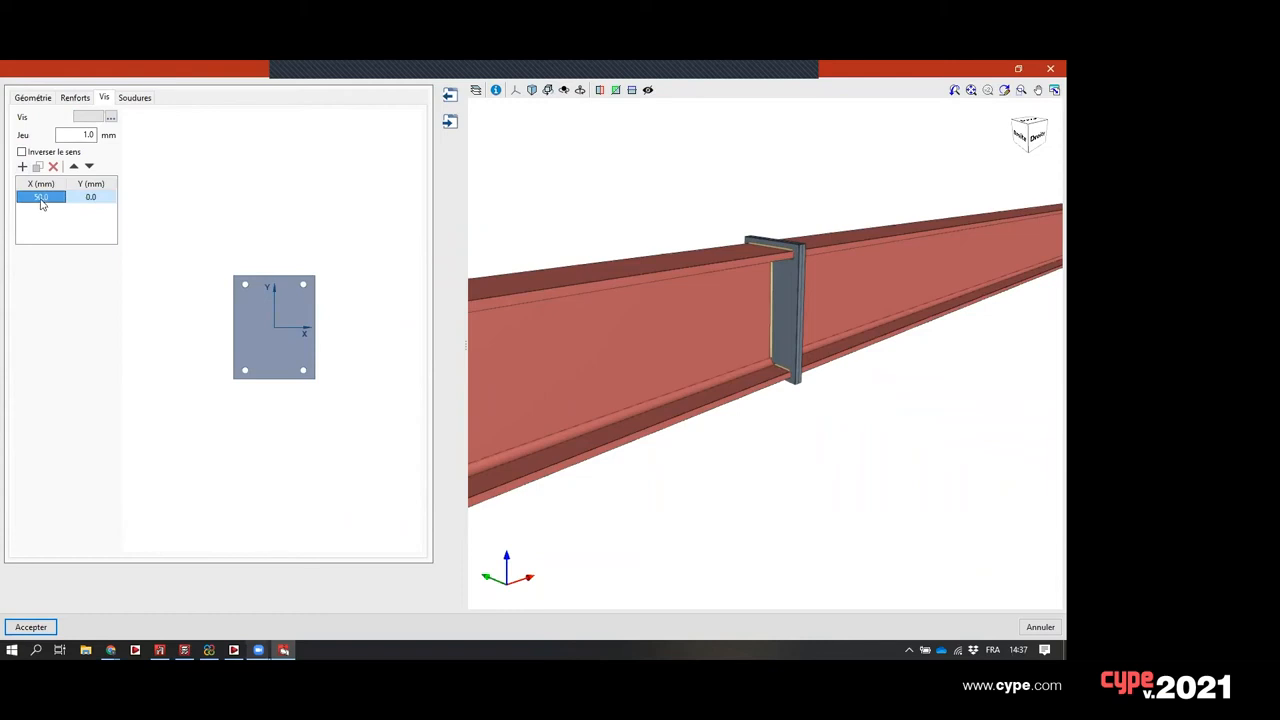
text(20)
key(Tab)
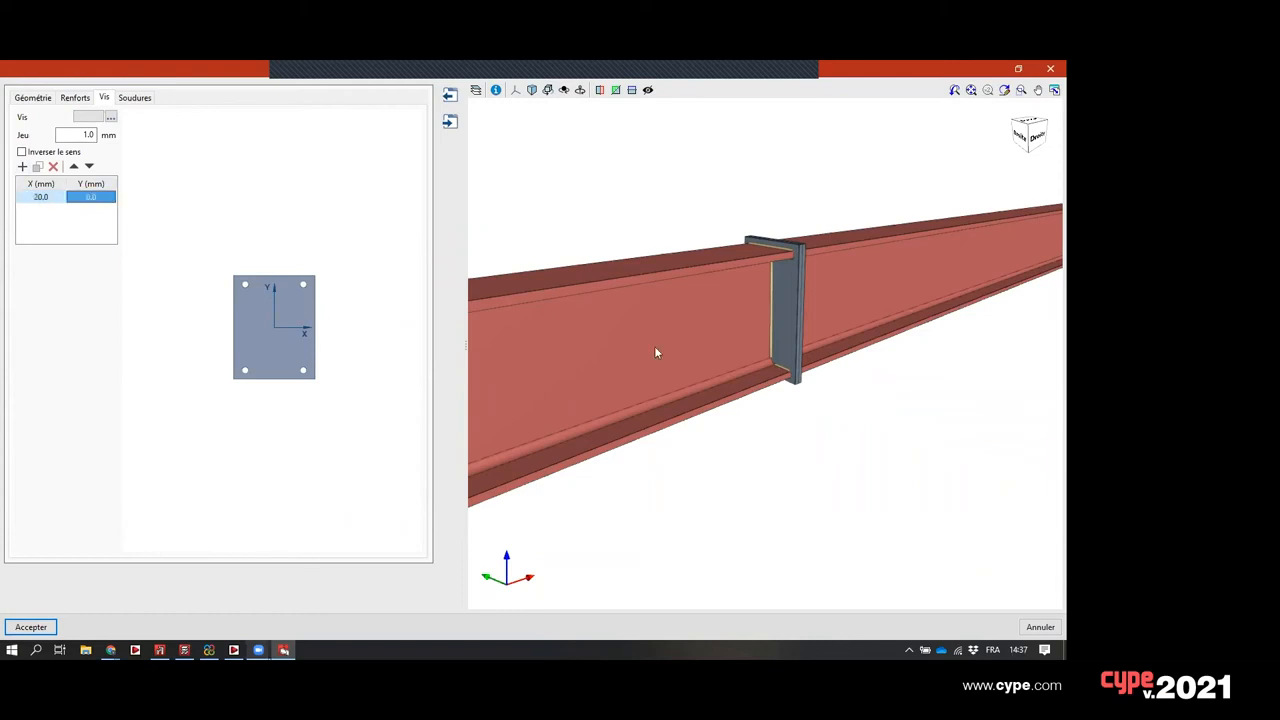
middle_drag(654, 349, 747, 328)
- Set the bolt's X position to 50 mm
click(42, 198)
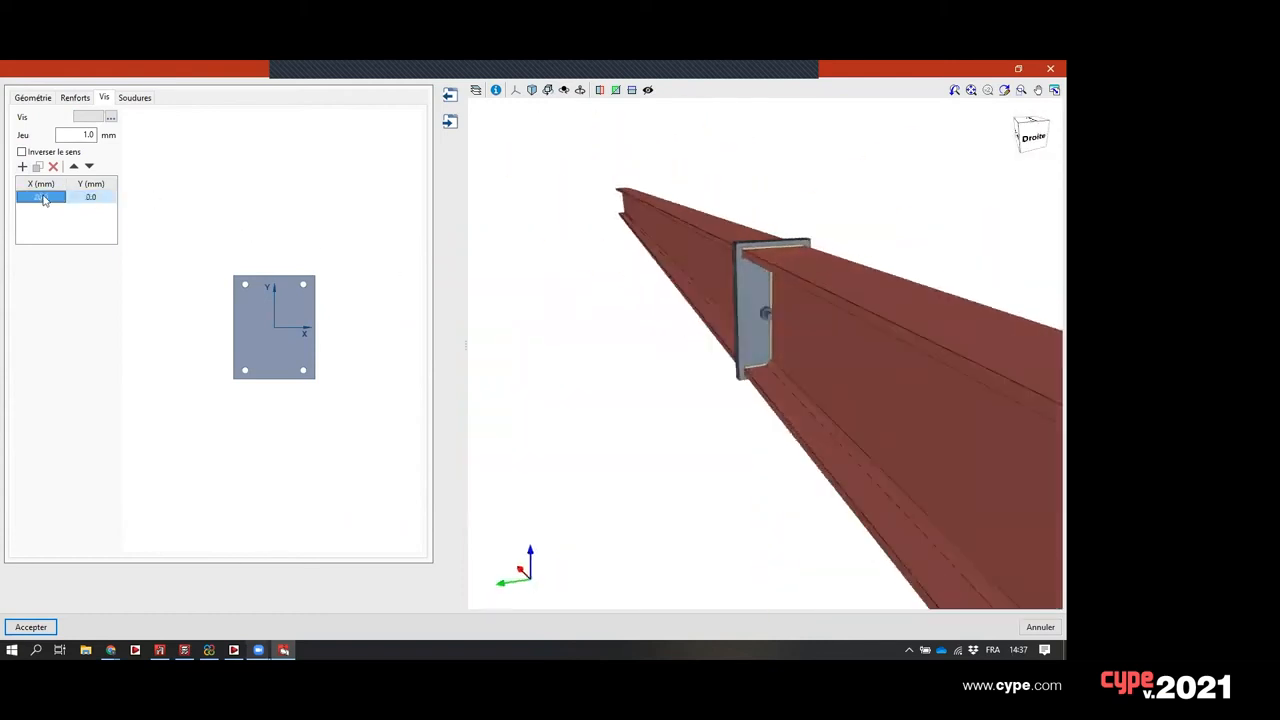
text(50)
drag(38, 200, 17, 204)
text(50µ)
key(Return)
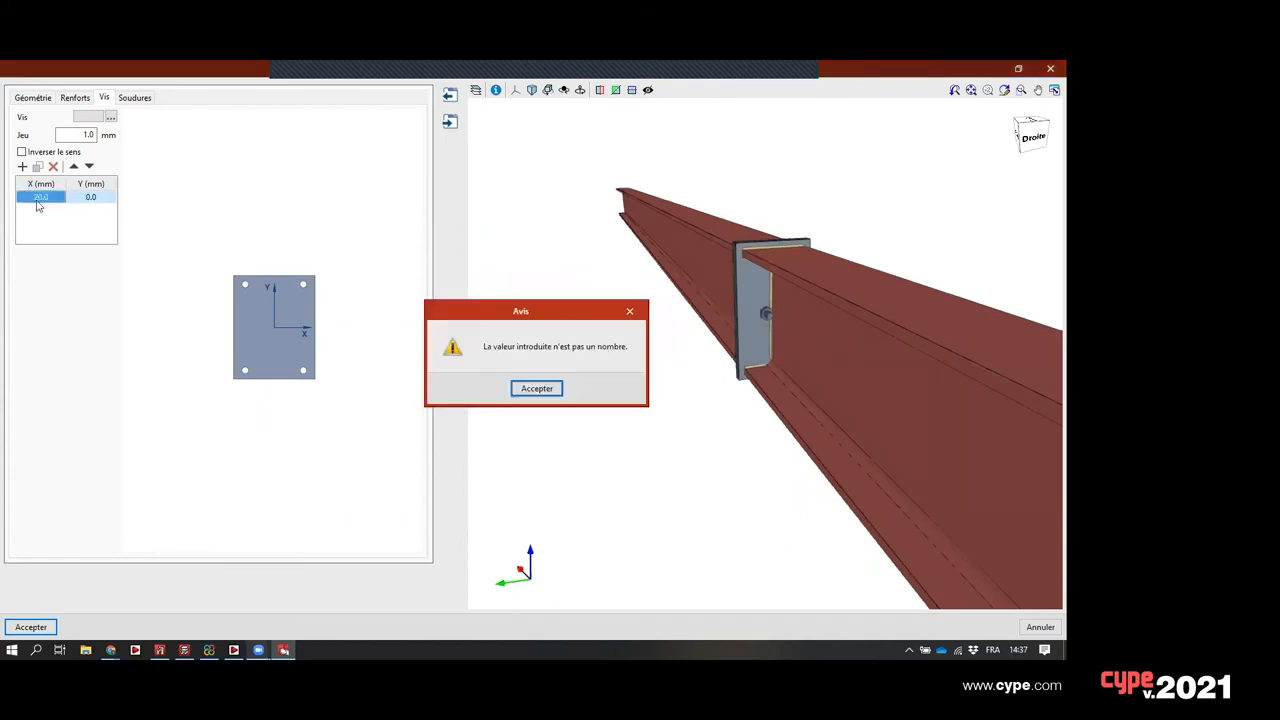
click(486, 383)
text(50)
key(Tab)
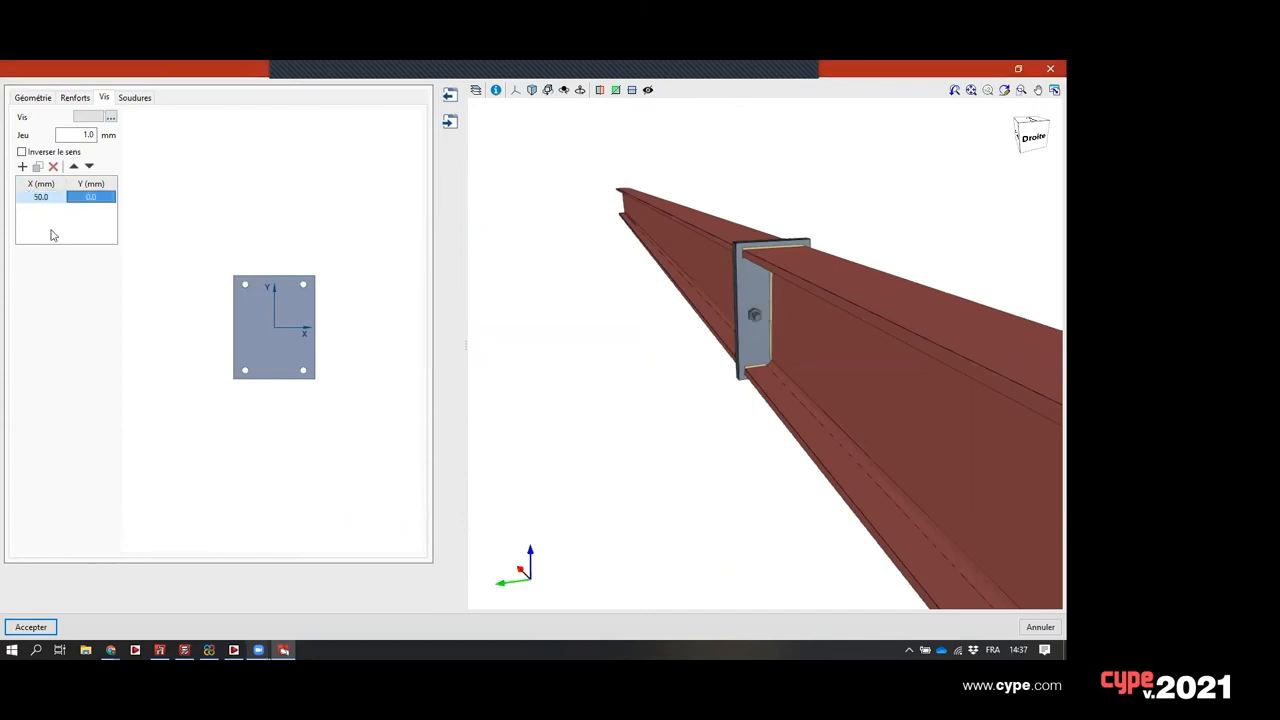
- Set the bolt's Y position to 70 mm and accept the front-plate connection
text(50)
key(Return)
click(95, 197)
text(70)
key(Return)
middle_drag(659, 314, 600, 420)
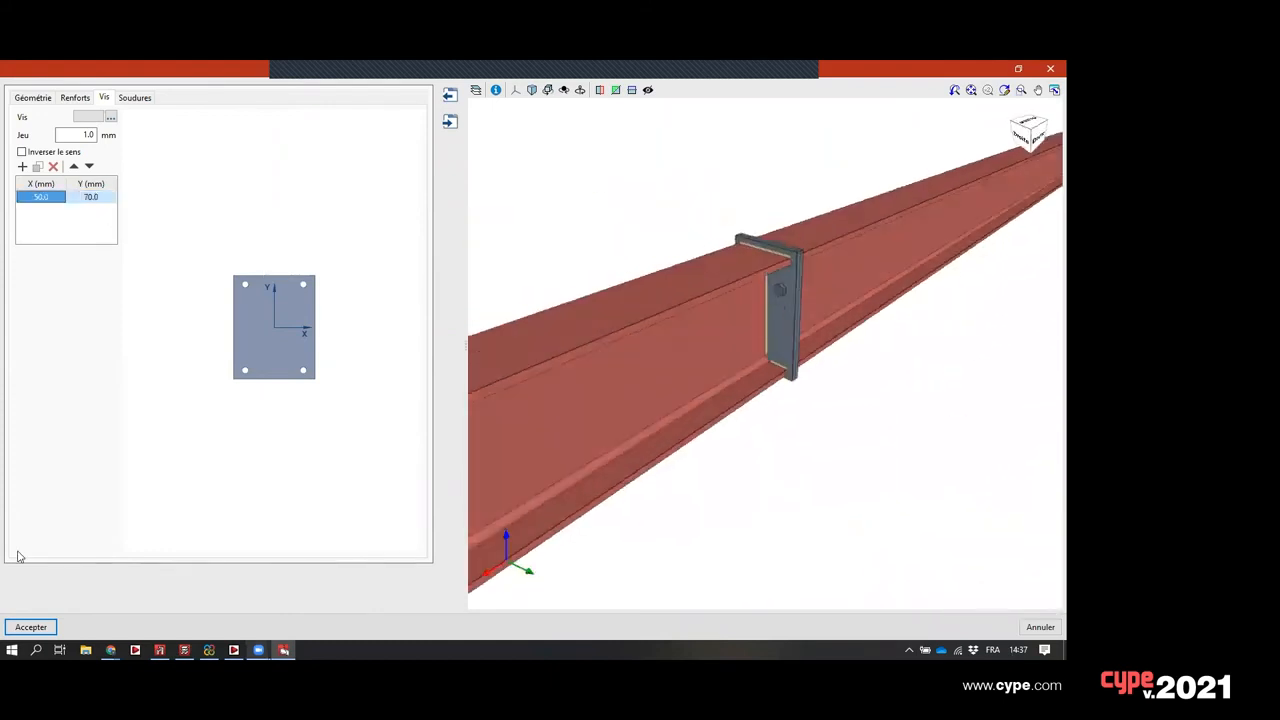
click(31, 627)
- Examine the bolted beam splice up close and the whole steel frame from several angles
scroll(631, 380, up, 5)
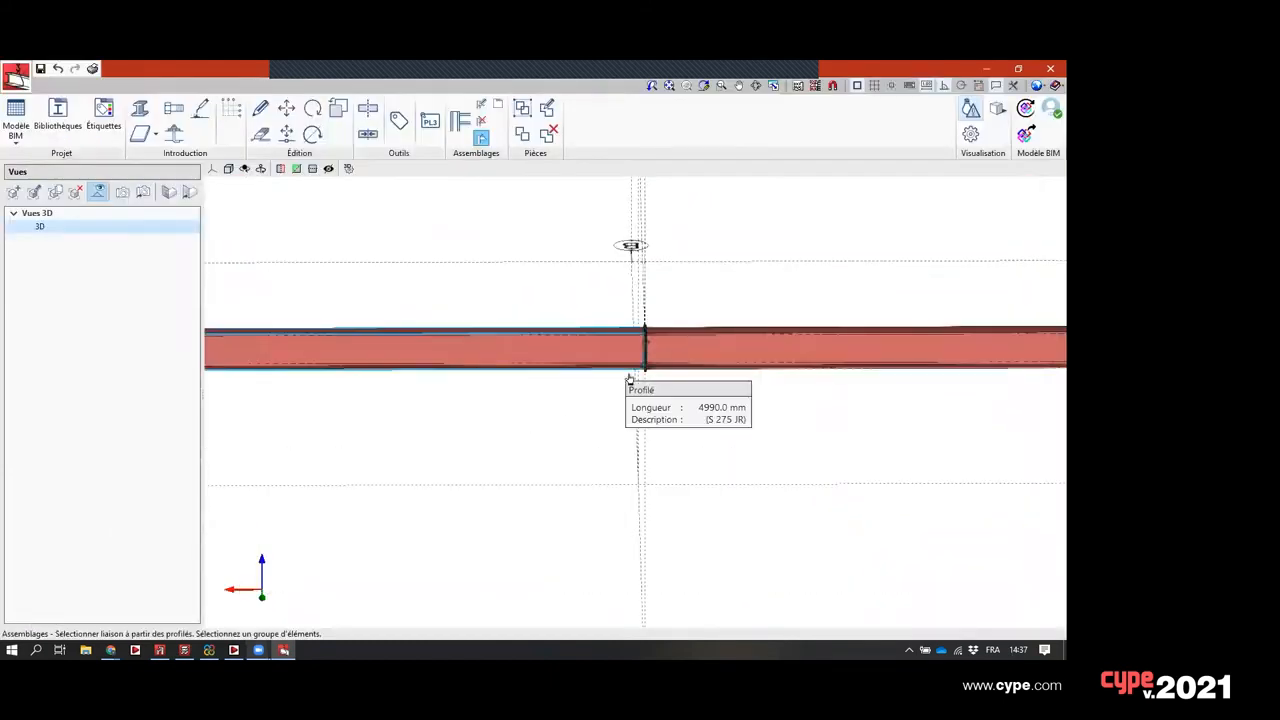
shift+middle_drag(798, 369, 443, 399)
scroll(720, 351, down, 6)
scroll(770, 423, down, 3)
middle_drag(770, 423, 716, 413)
shift+middle_drag(716, 413, 698, 429)
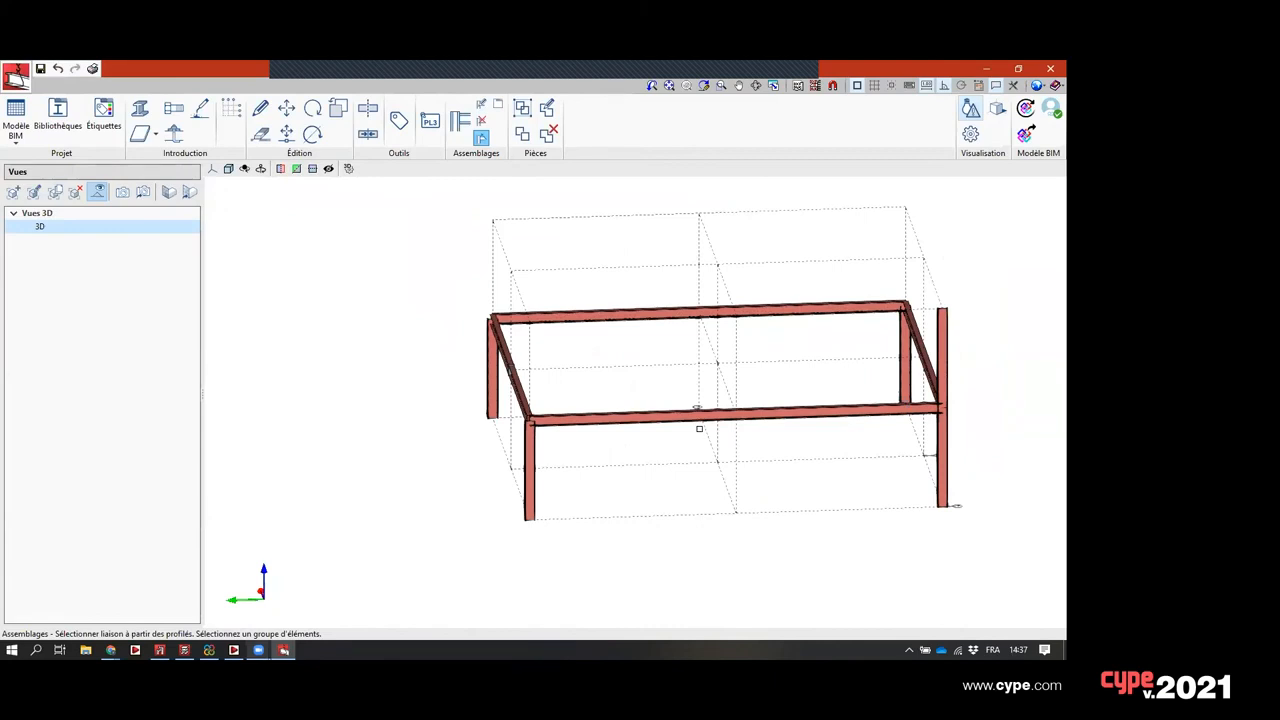
middle_drag(760, 388, 660, 383)
scroll(659, 383, up, 2)
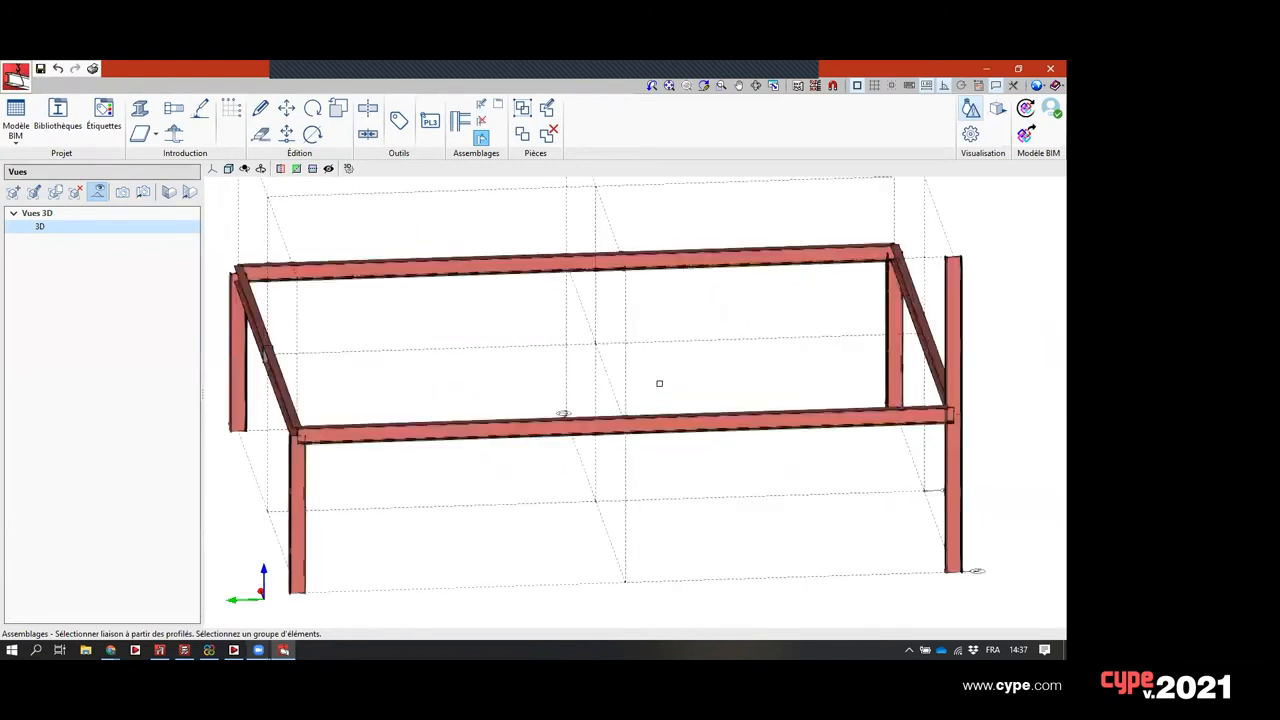
scroll(659, 383, down, 2)
middle_drag(574, 397, 630, 409)
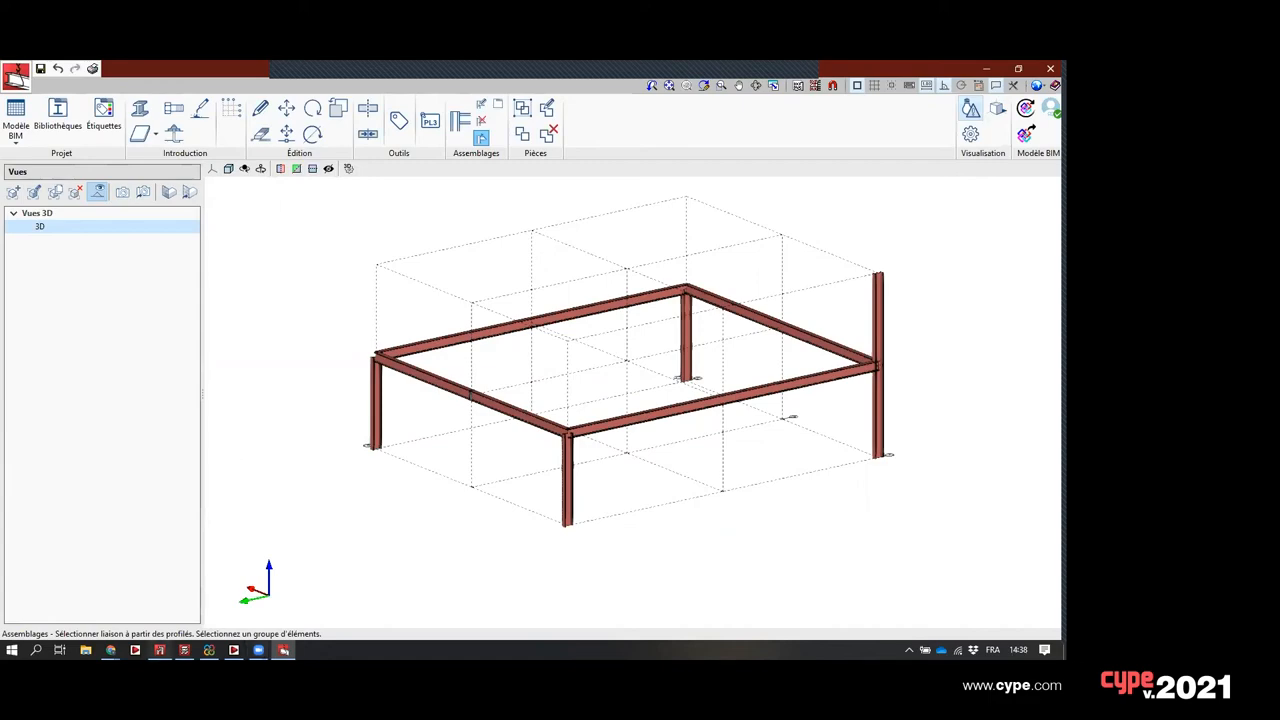
- Switch to CYPE 3D and start editing the connections of the "Exemple de hangar industriel 1" model
click(159, 650)
scroll(508, 316, up, 3)
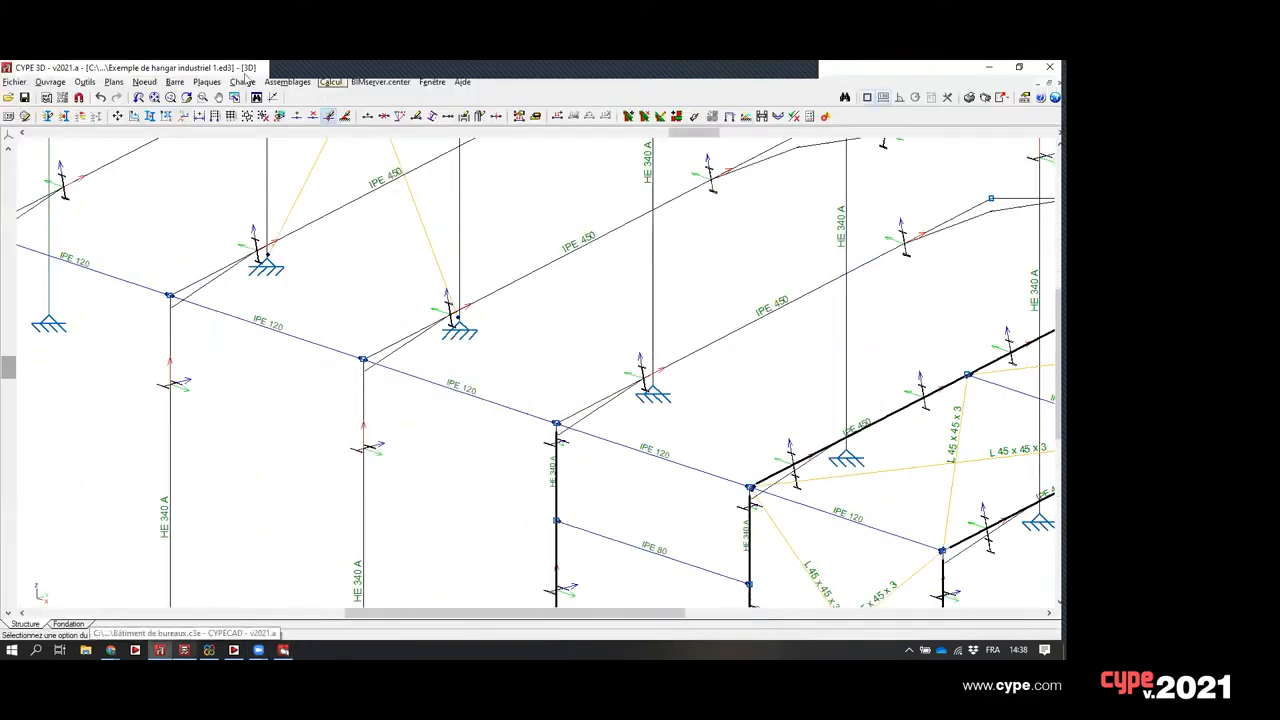
click(287, 81)
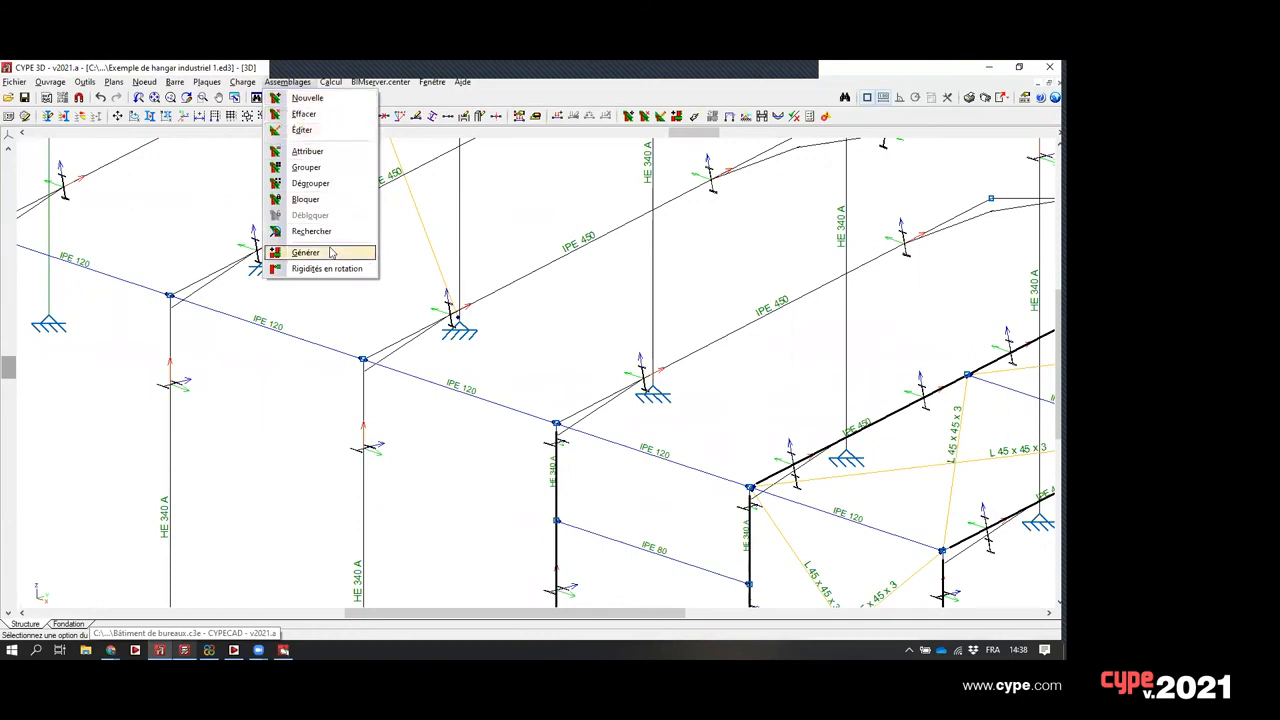
click(302, 130)
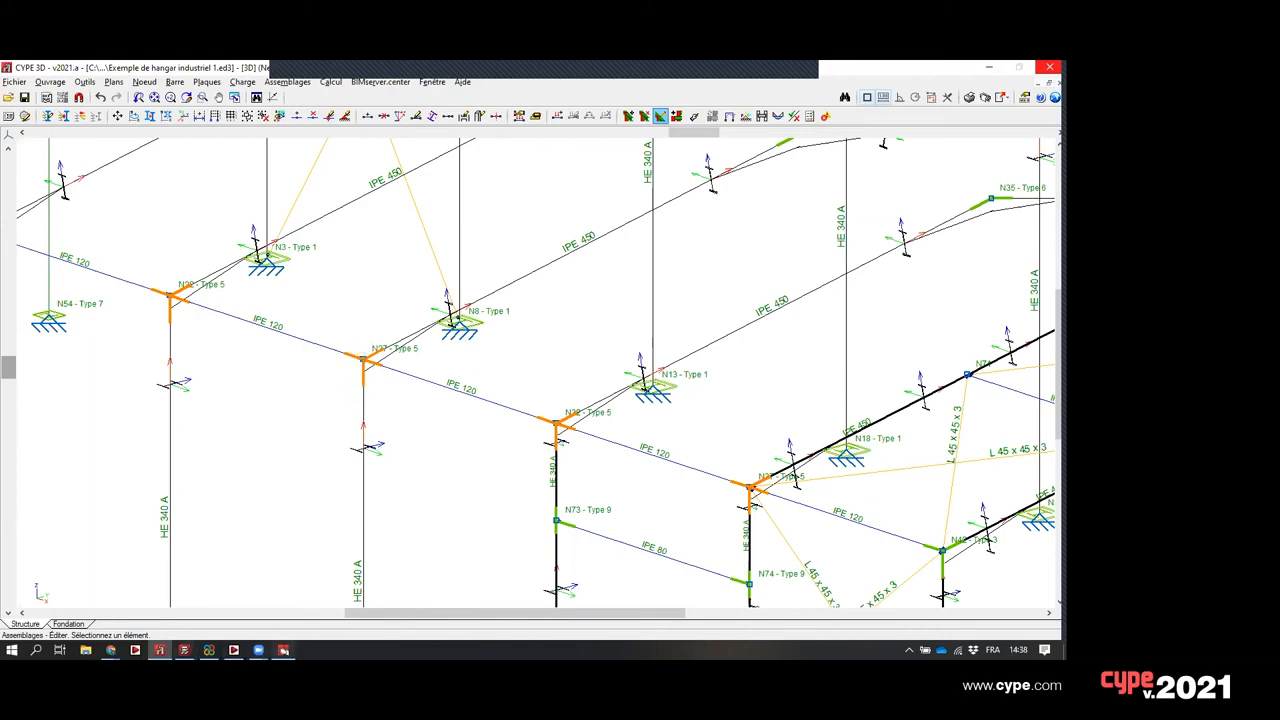
- Switch back to StruBIM Steel and preview the "Liaison d'un profilé principal et d'une diagonale" connection type
click(284, 650)
scroll(554, 467, up, 4)
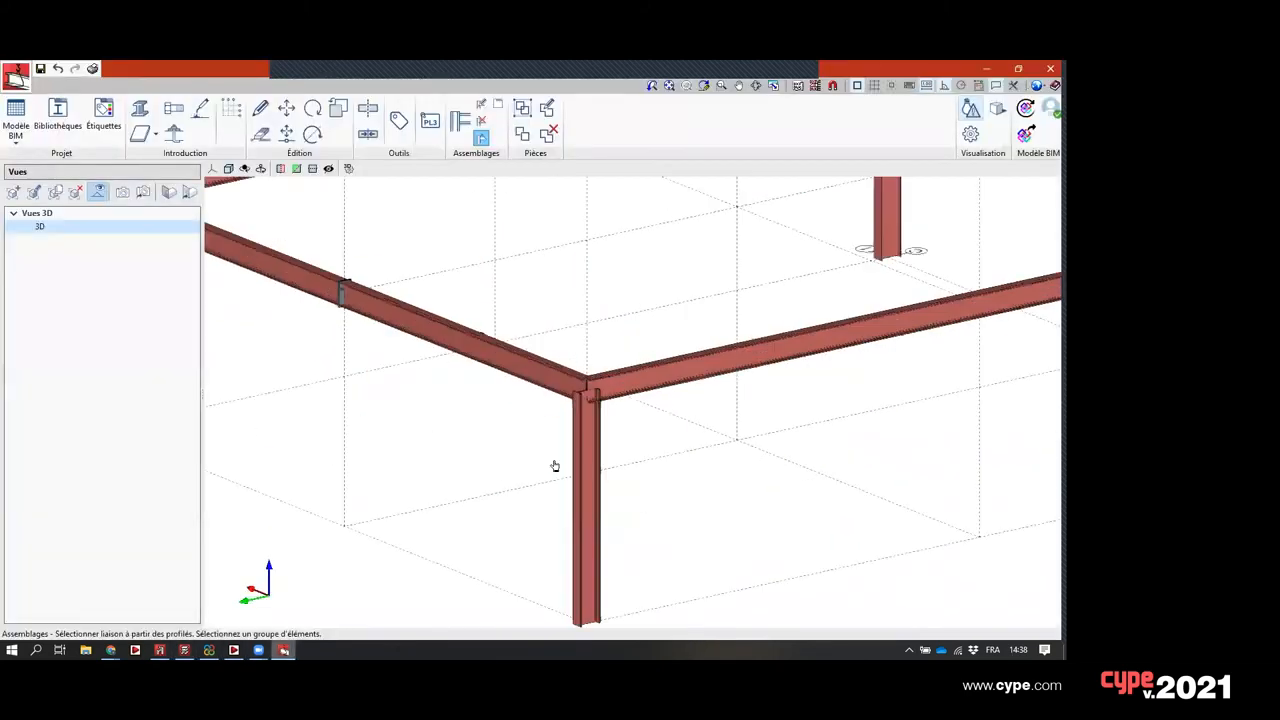
scroll(604, 414, down, 2)
middle_drag(583, 427, 538, 448)
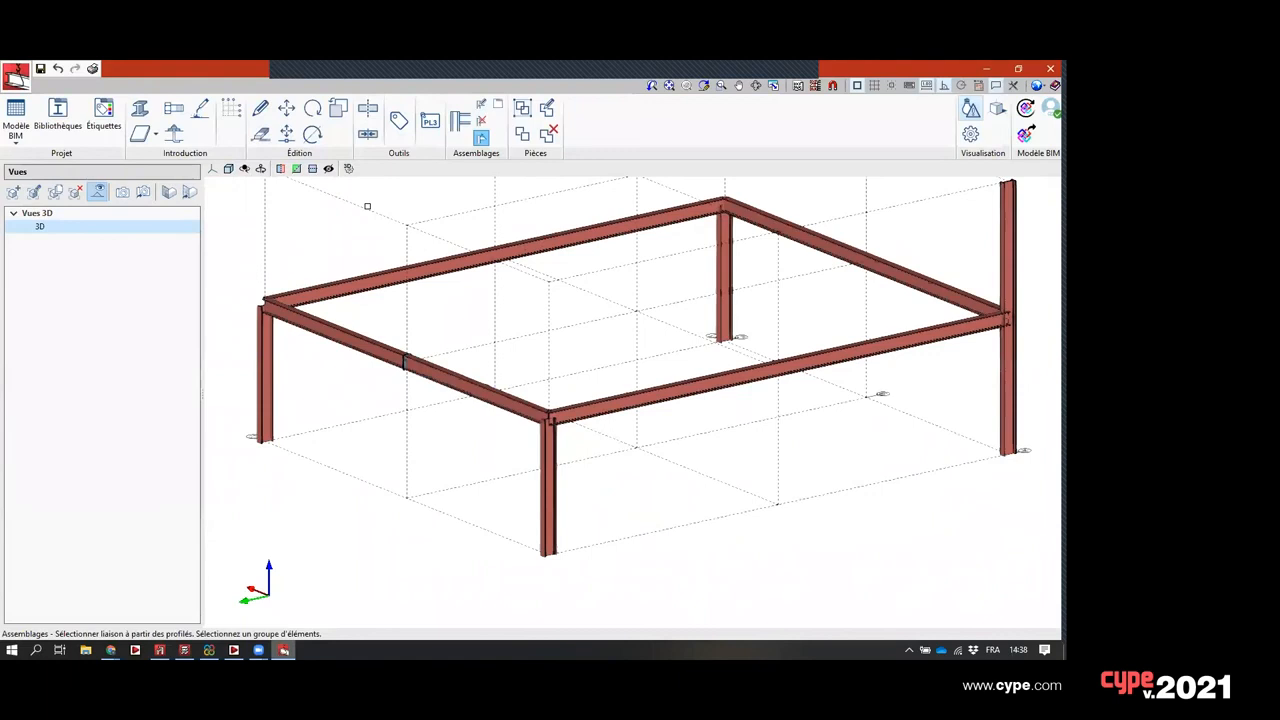
click(460, 120)
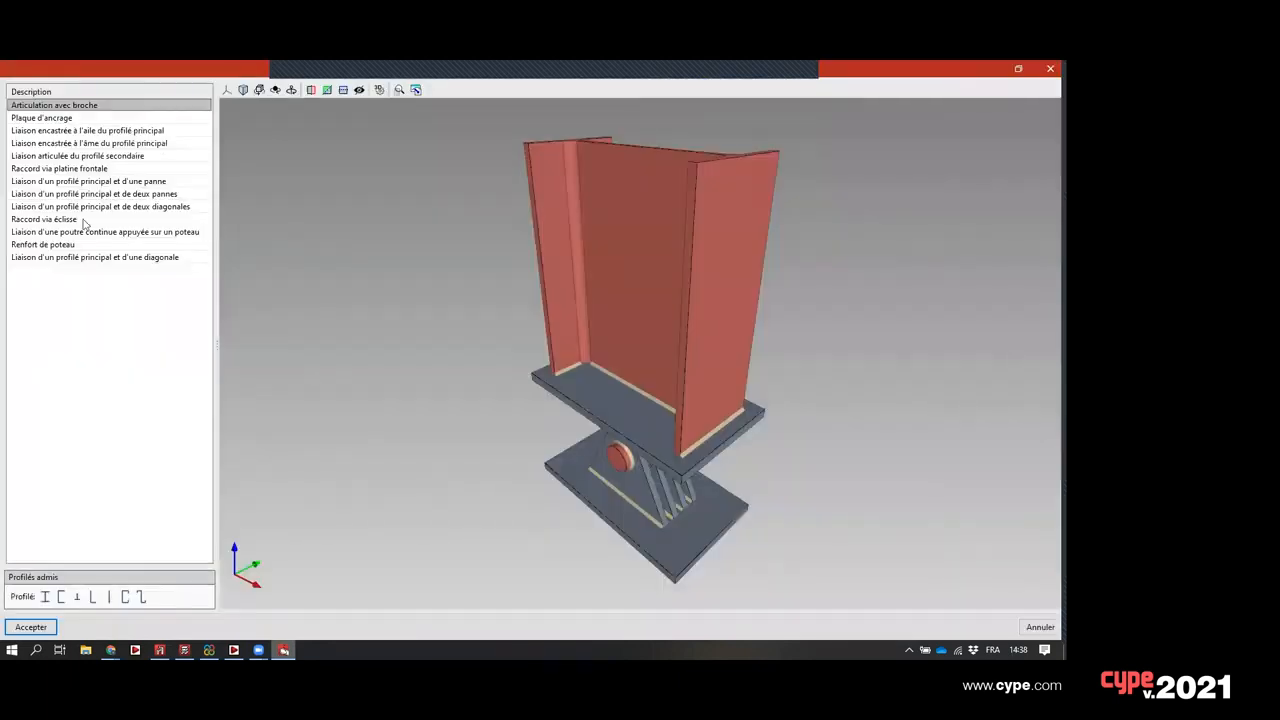
click(94, 258)
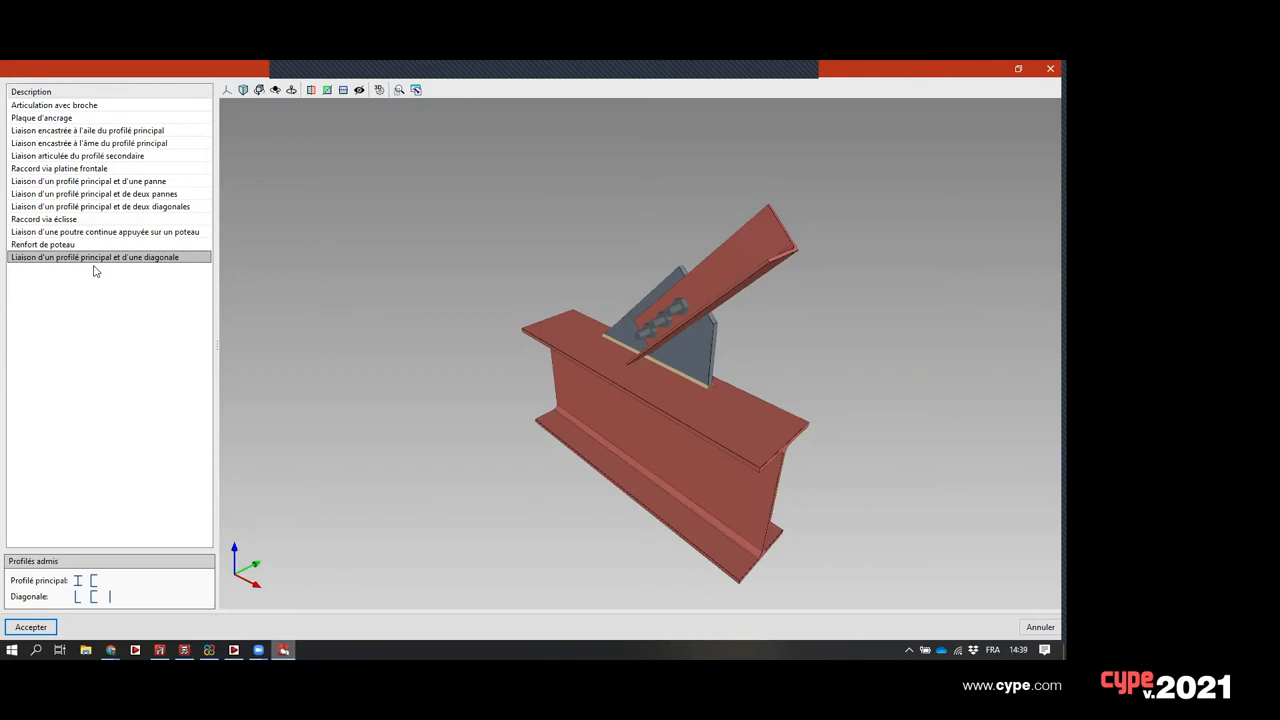
- Switch to CYPE 3D and inspect the Type 5 assembly of the HE 340 A column and IPE 450 beam
click(163, 650)
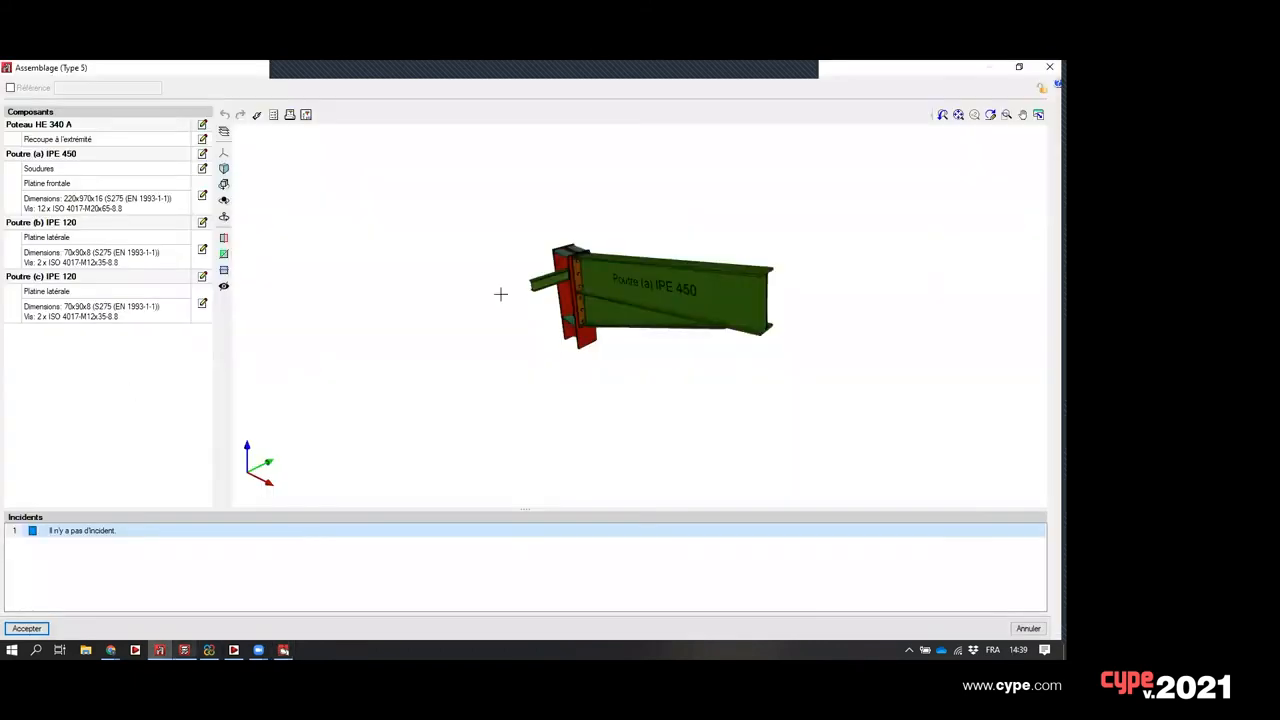
scroll(570, 298, up, 3)
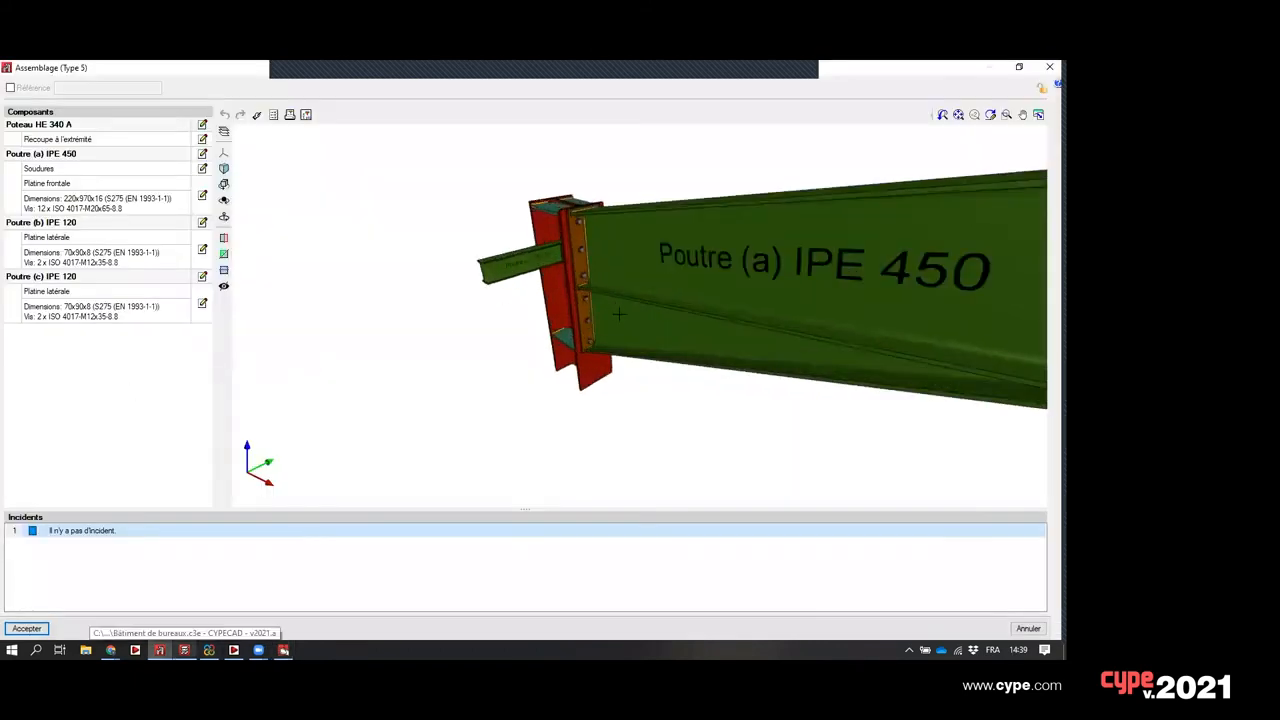
middle_drag(619, 314, 474, 289)
middle_drag(568, 282, 631, 317)
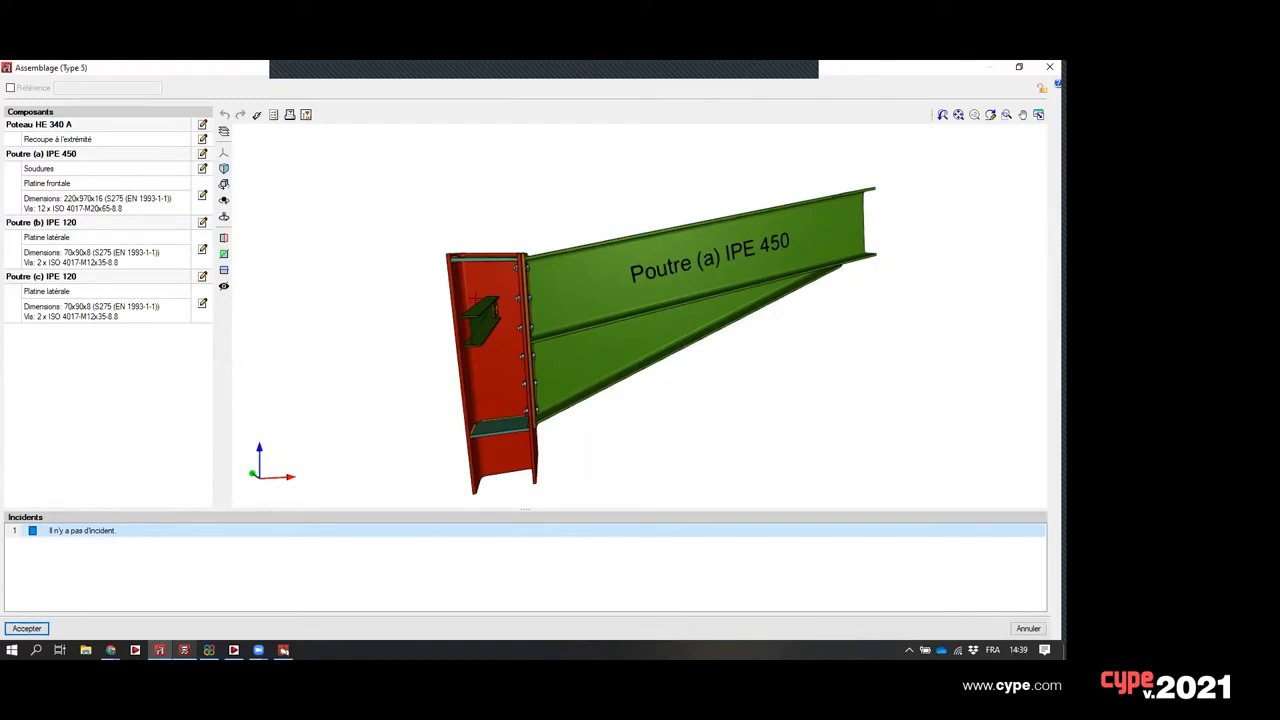
- Return to StruBIM Steel and examine the front-plate splice at the middle of the divided beam
click(284, 650)
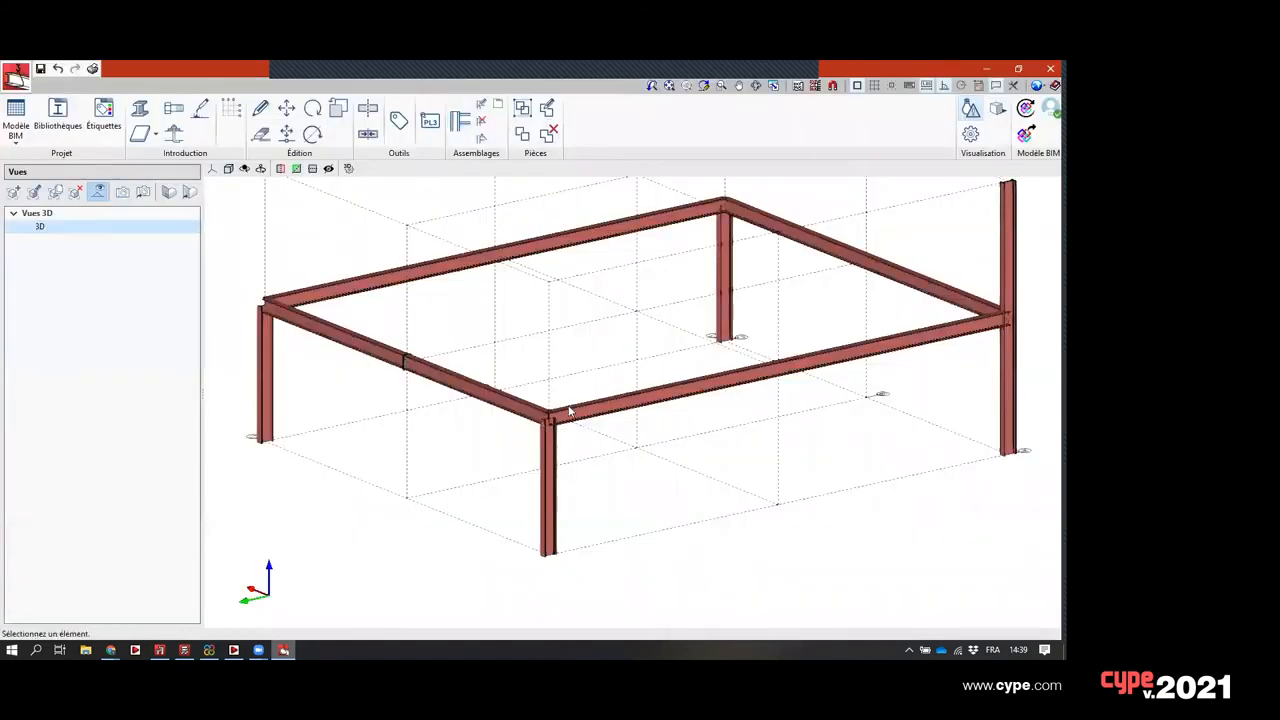
scroll(569, 409, down, 2)
mouse_move(545, 399)
shift+middle_down()
mouse_move(551, 446)
mouse_move(653, 455)
mouse_move(598, 453)
shift+middle_up()
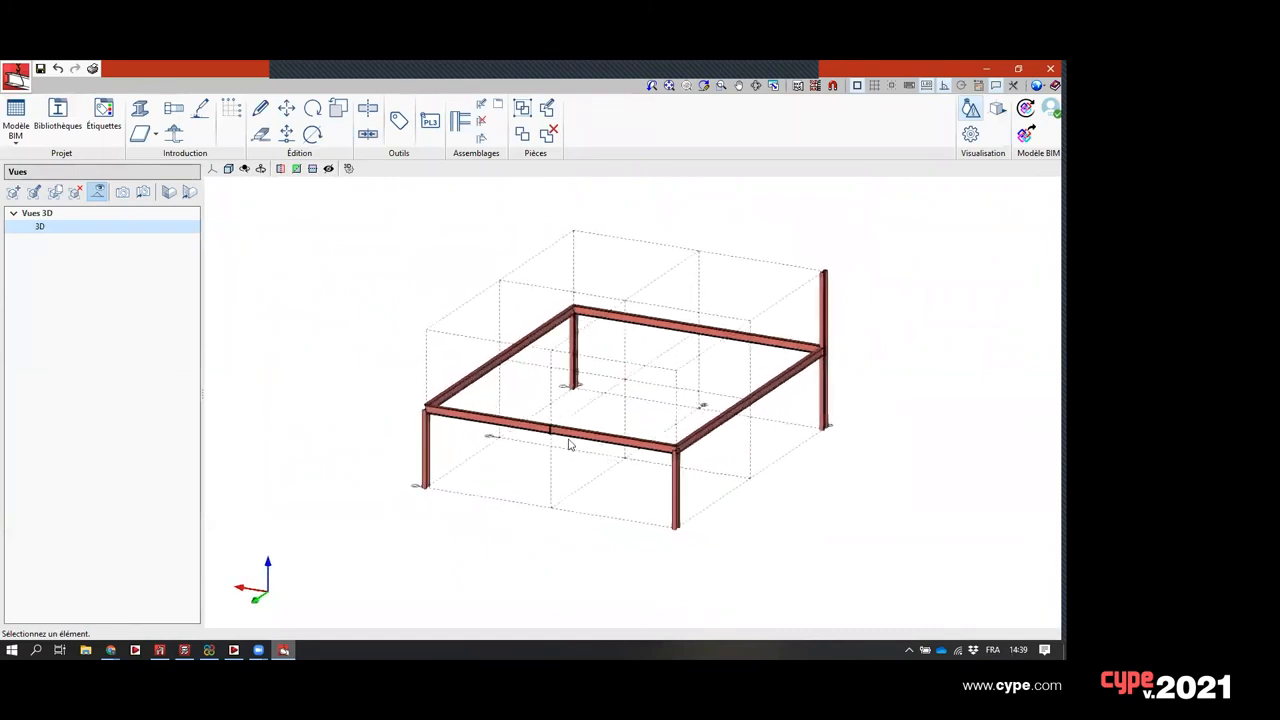
scroll(560, 440, up, 3)
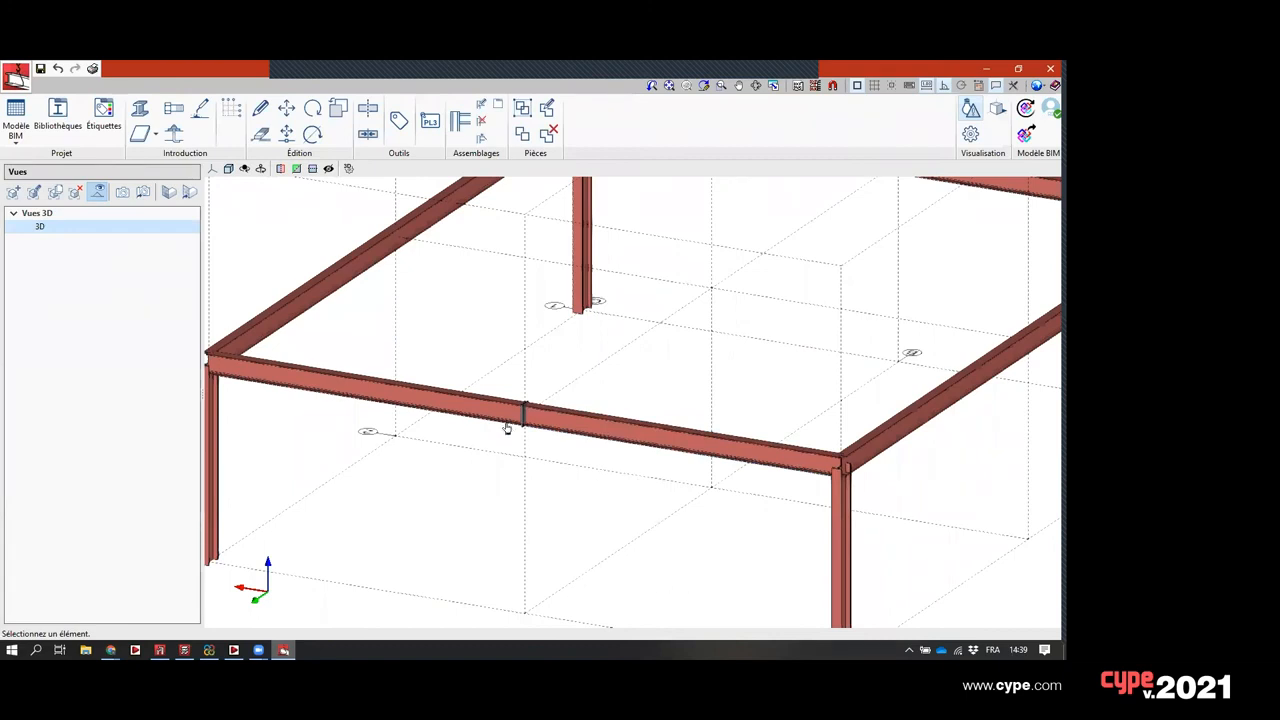
scroll(506, 421, up, 2)
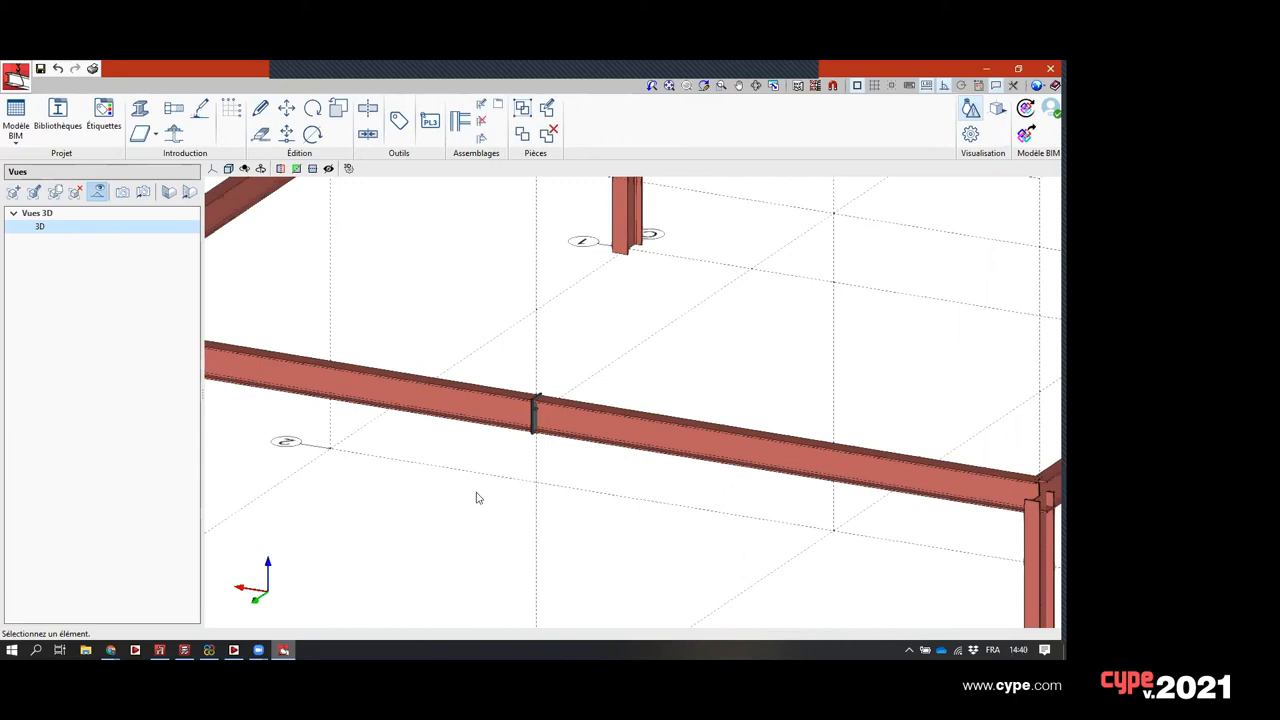
scroll(486, 490, down, 1)
scroll(498, 471, up, 5)
scroll(492, 490, down, 3)
- Switch to CYPE 3D and close the Type 5 assembly without accepting it
click(159, 649)
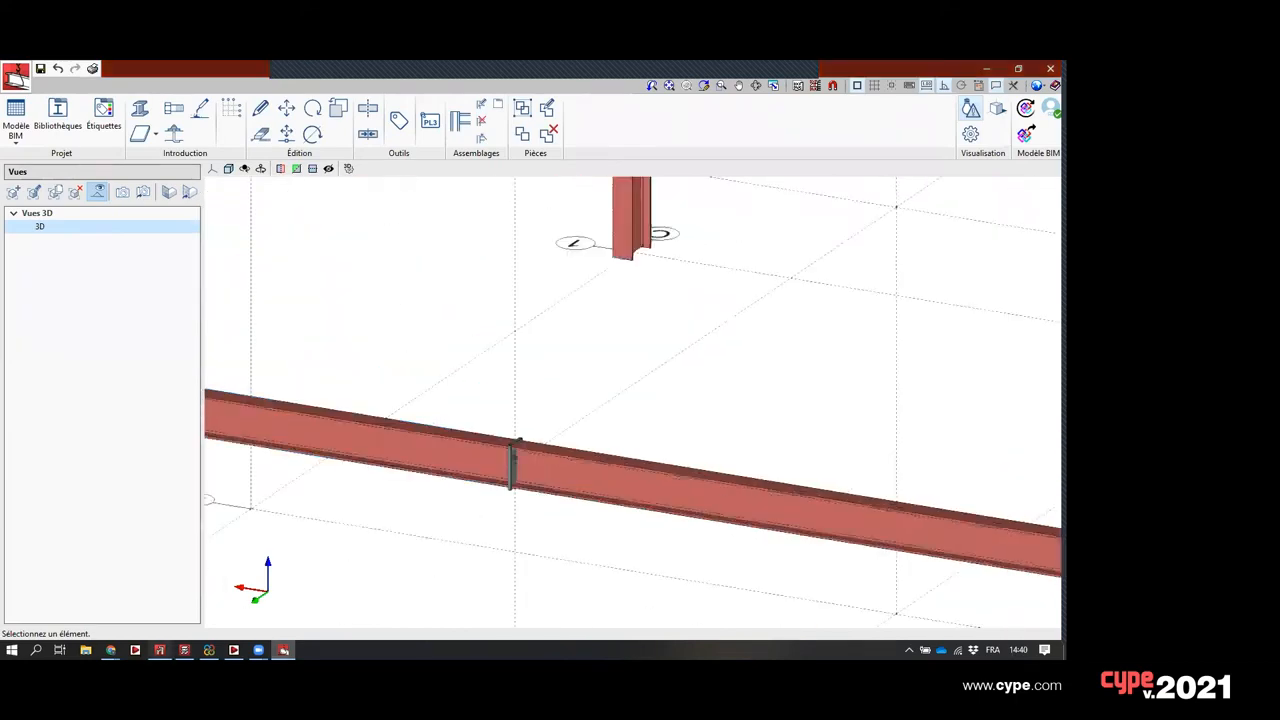
scroll(542, 401, up, 1)
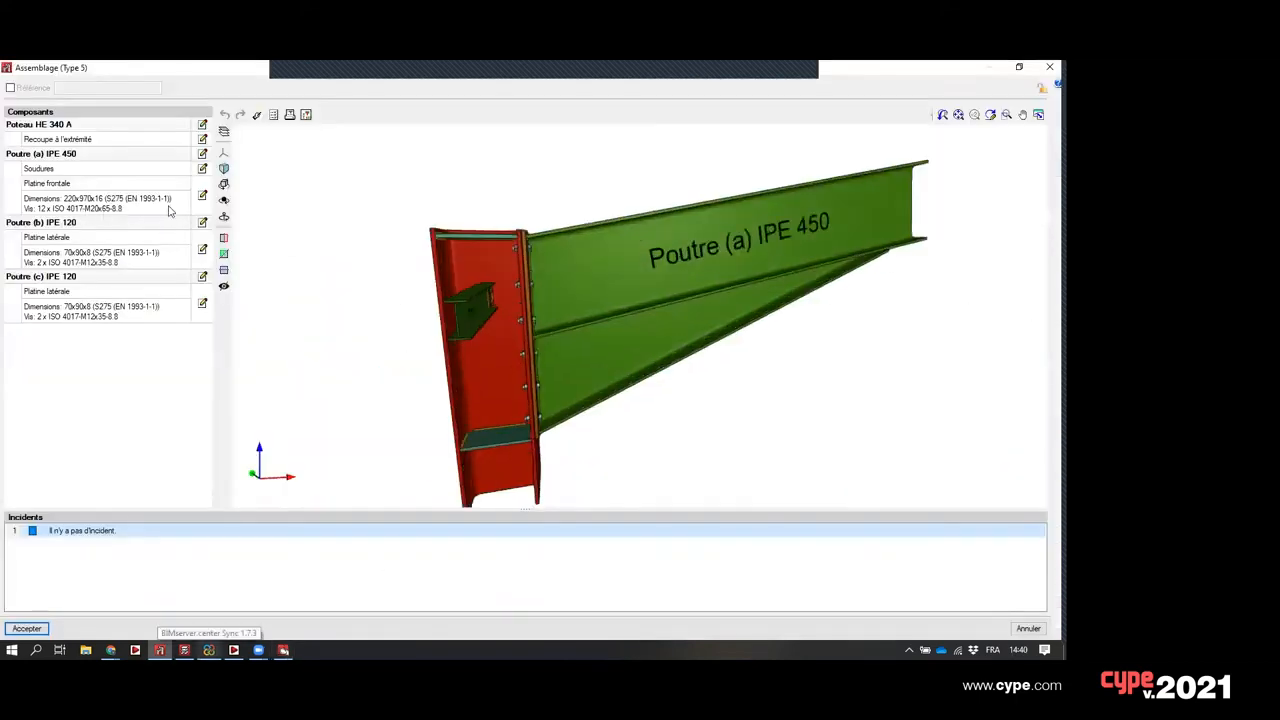
click(1049, 67)
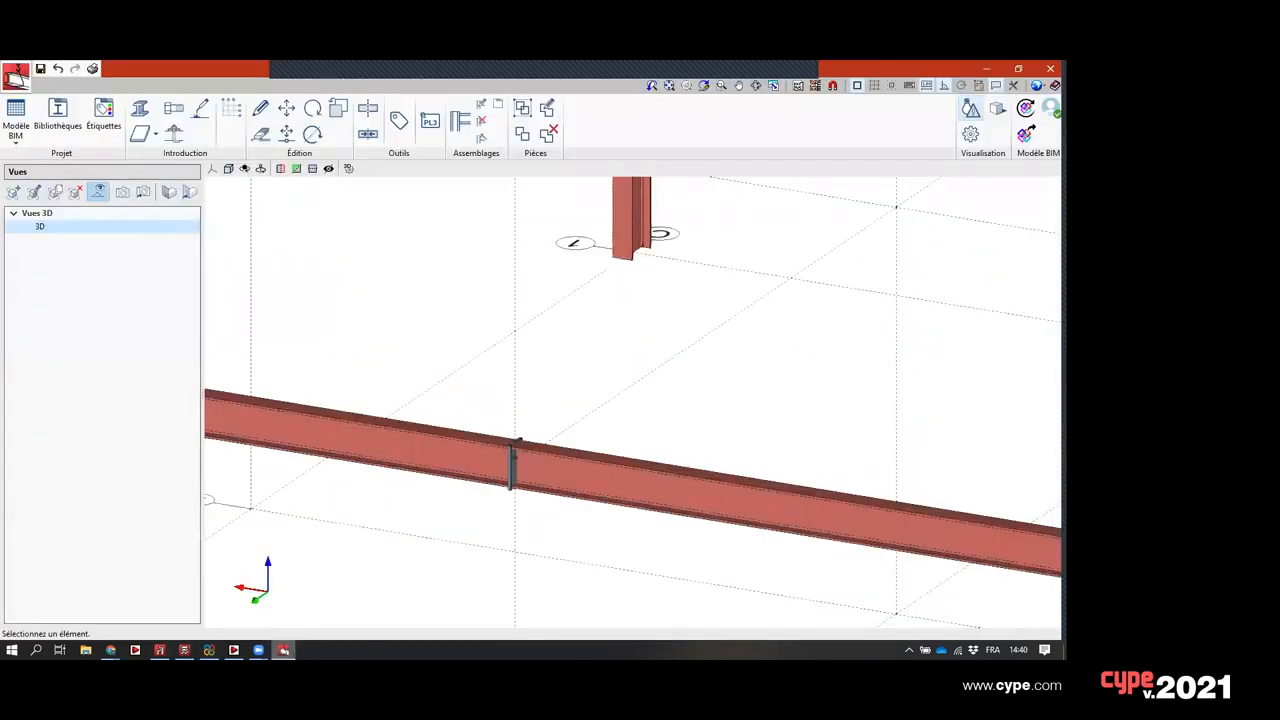
- Switch to StruBIM Steel and examine the beam's front-plate splice, the column corner and the whole steel frame
click(283, 650)
middle_drag(526, 467, 496, 478)
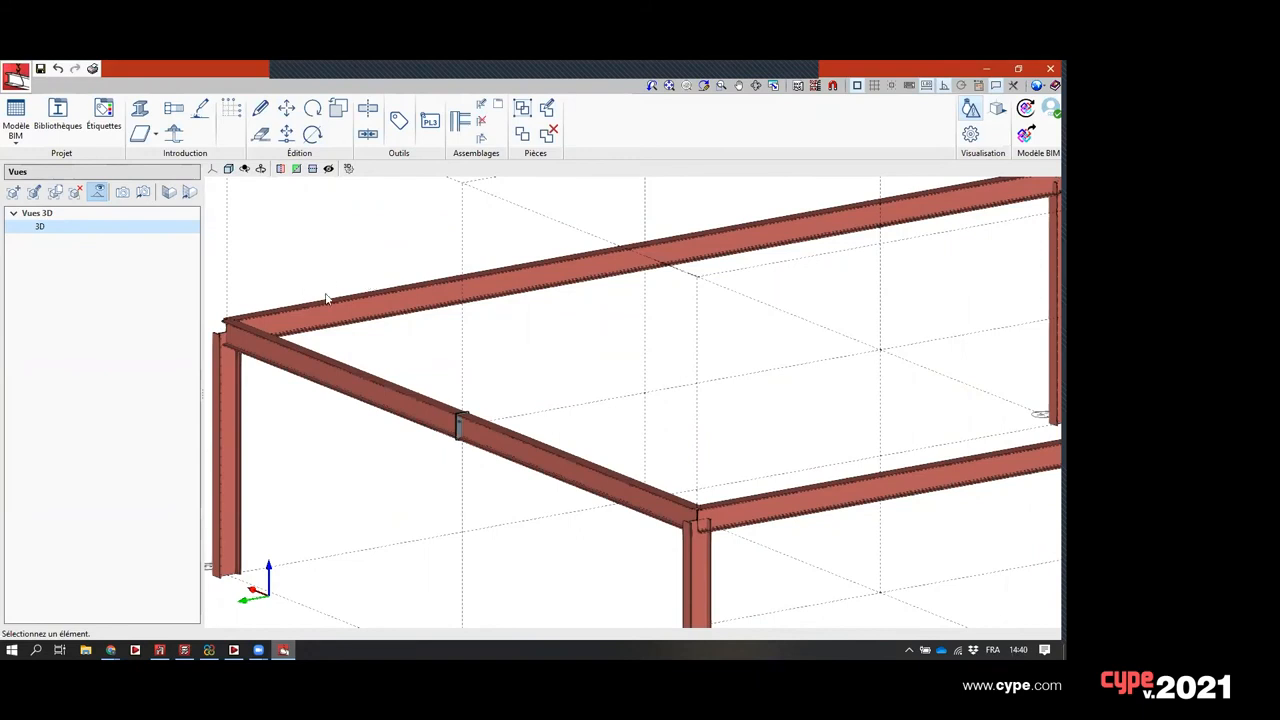
scroll(456, 325, down, 2)
scroll(450, 322, down, 3)
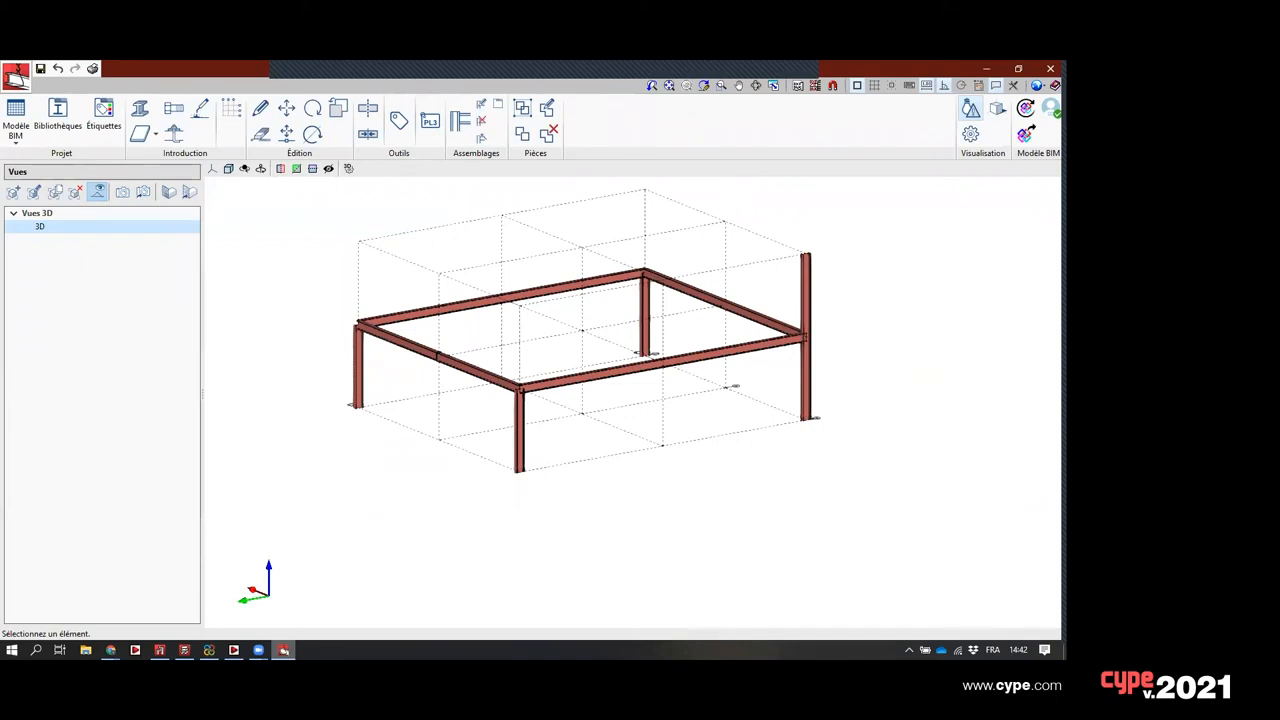
scroll(519, 388, up, 5)
scroll(521, 396, down, 3)
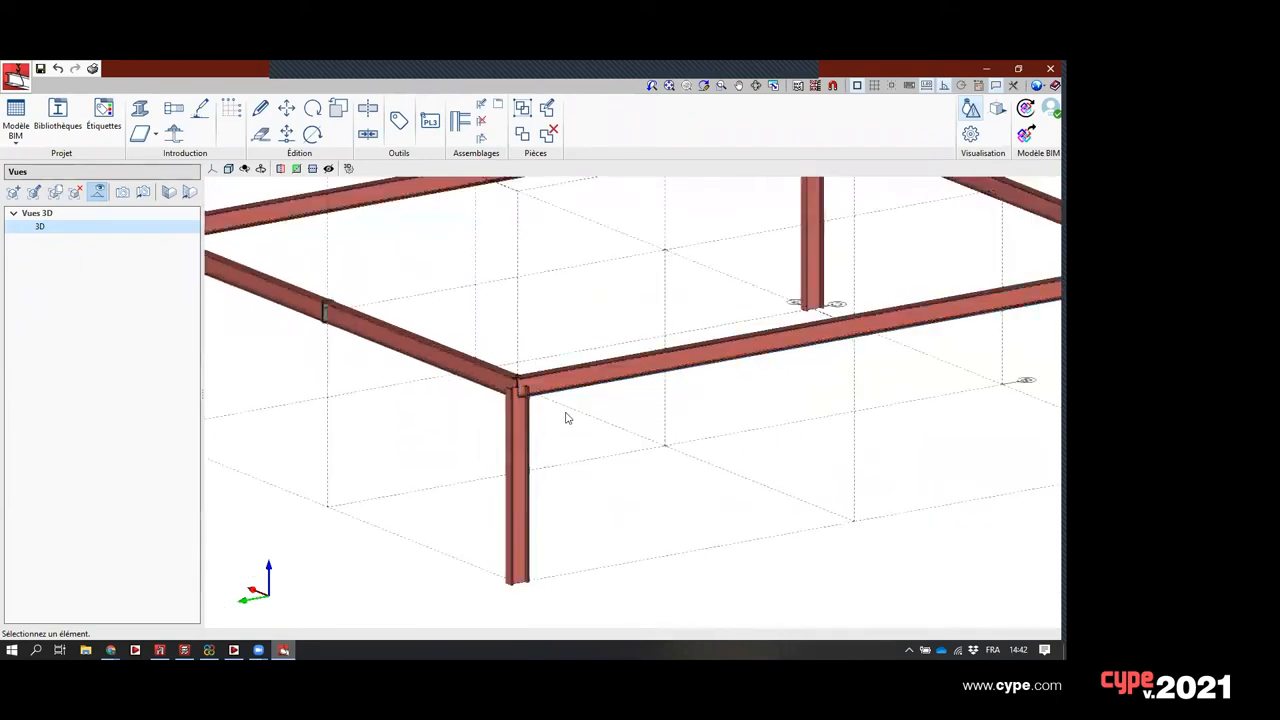
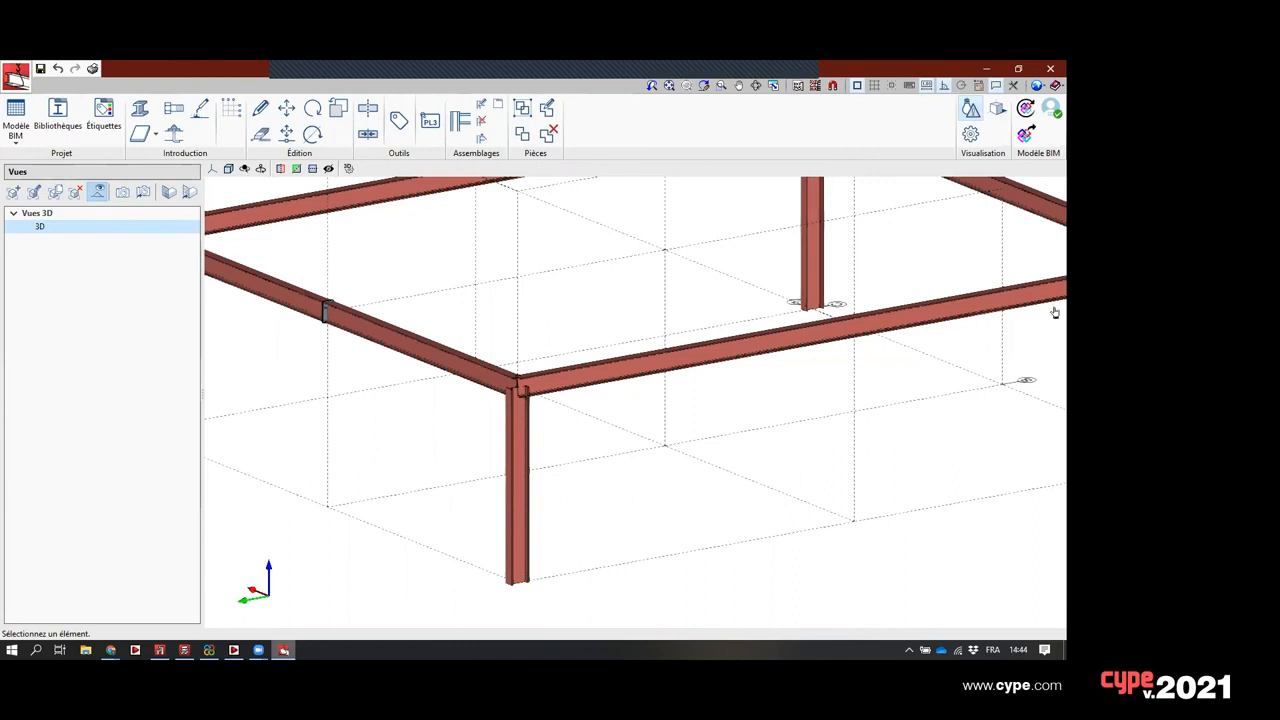
scroll(591, 305, down, 5)
scroll(591, 314, up, 4)
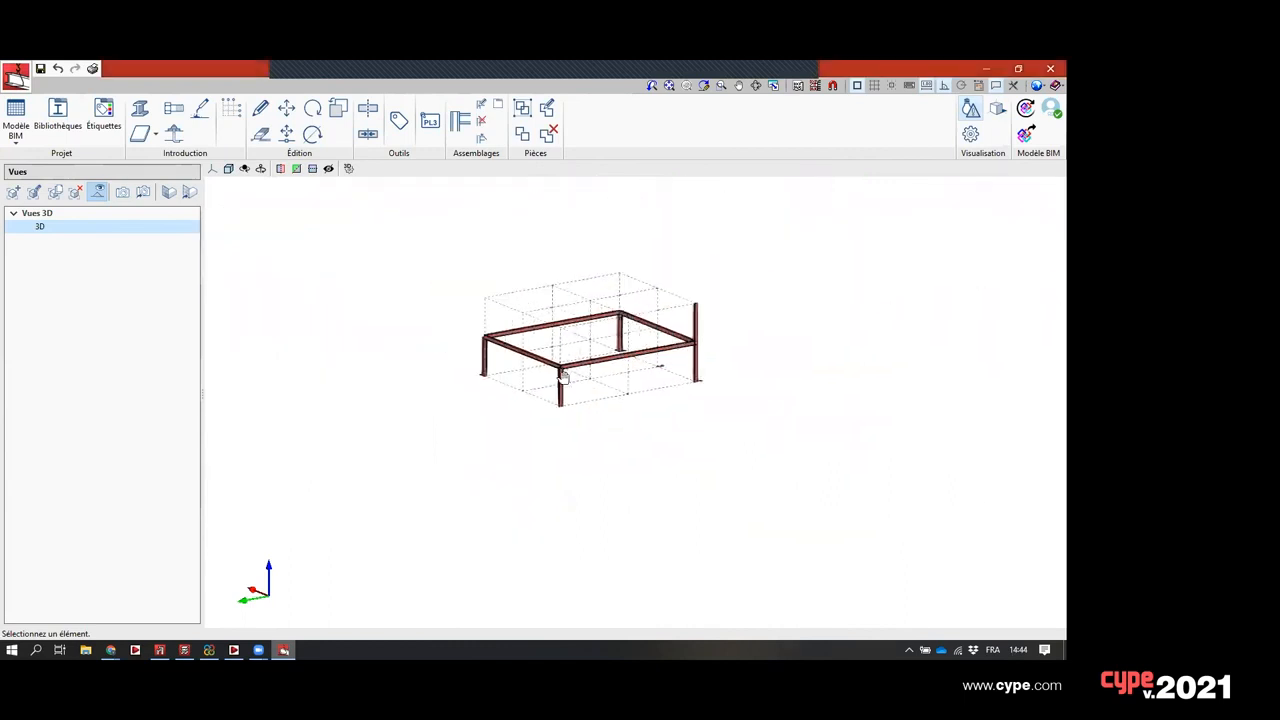
- Open the recently used steel building work without saving the current frame, and view its structure from another side
click(14, 78)
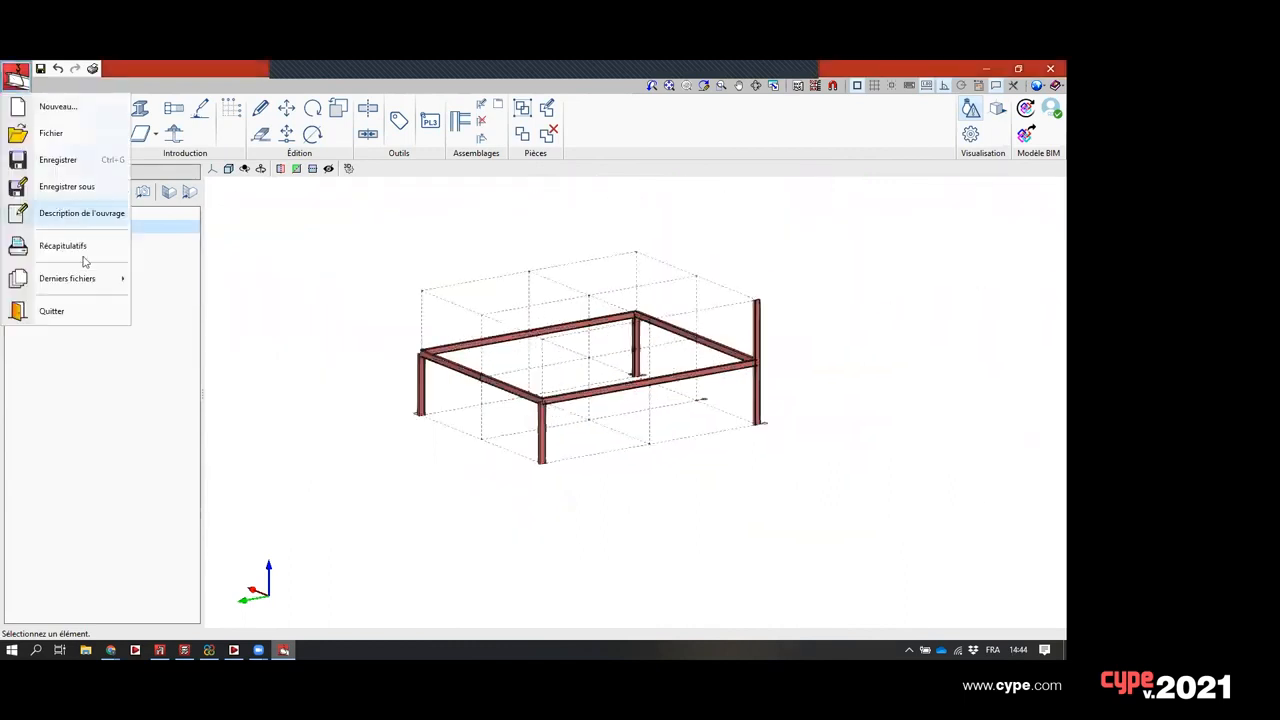
mouse_move(88, 279)
click(325, 323)
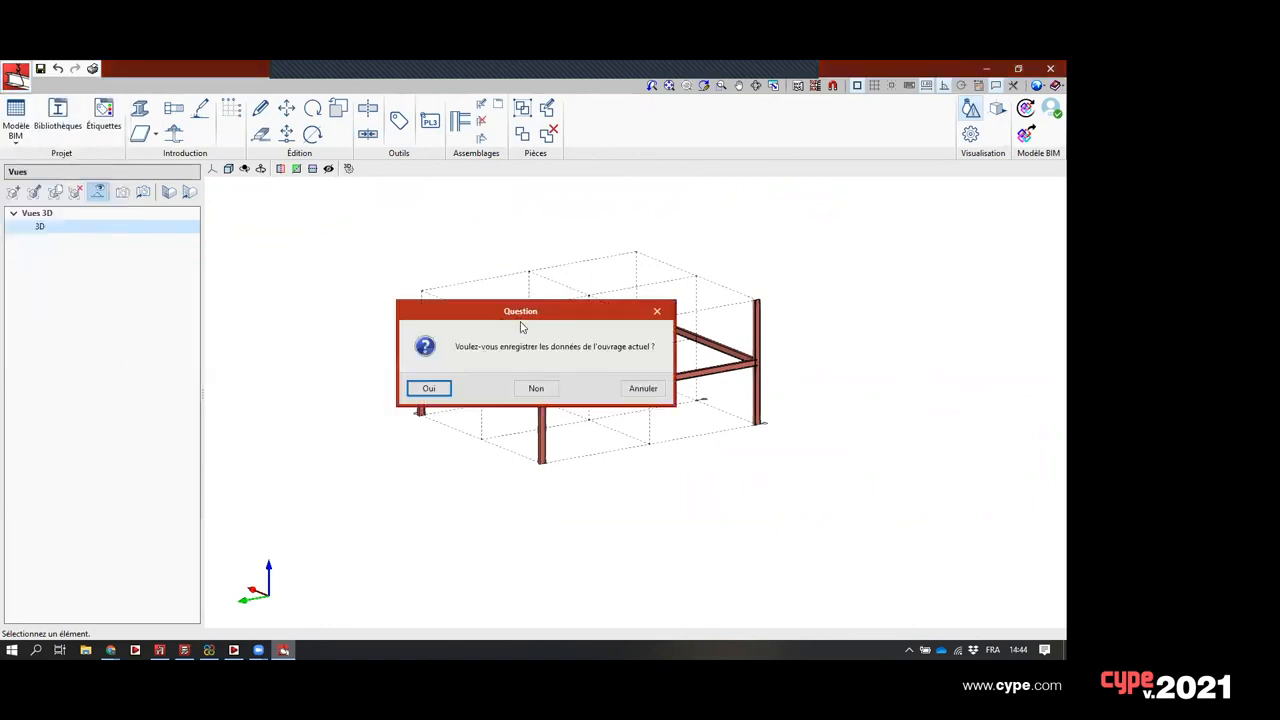
click(530, 388)
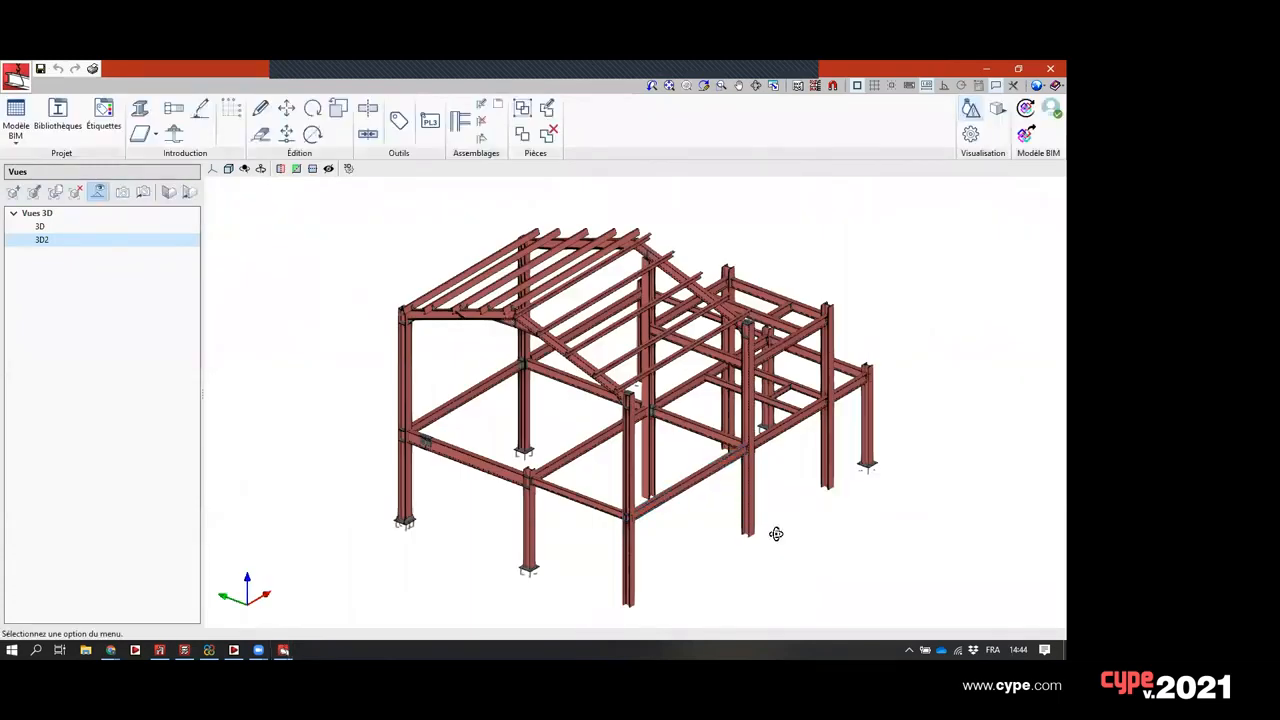
middle_drag(771, 531, 558, 522)
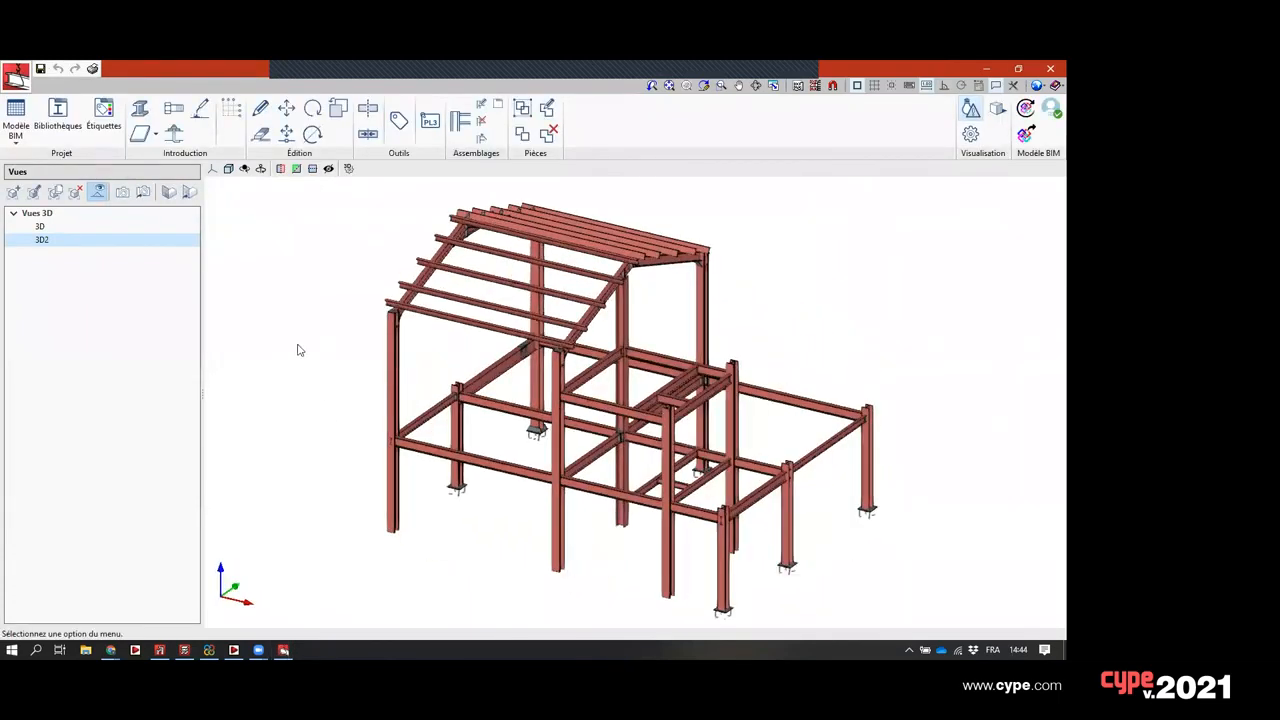
- Generate the "Récapitulatif du métré" report for the building, enlarge it and read through its profile tables
click(15, 77)
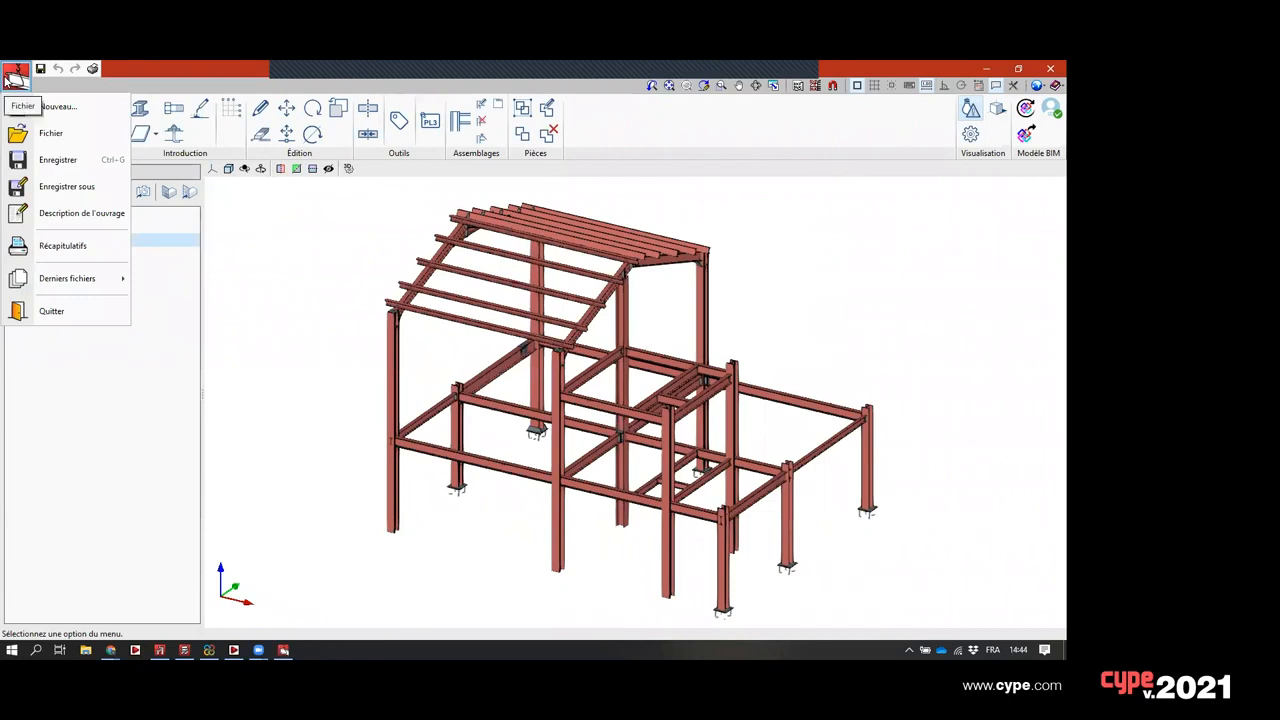
click(15, 78)
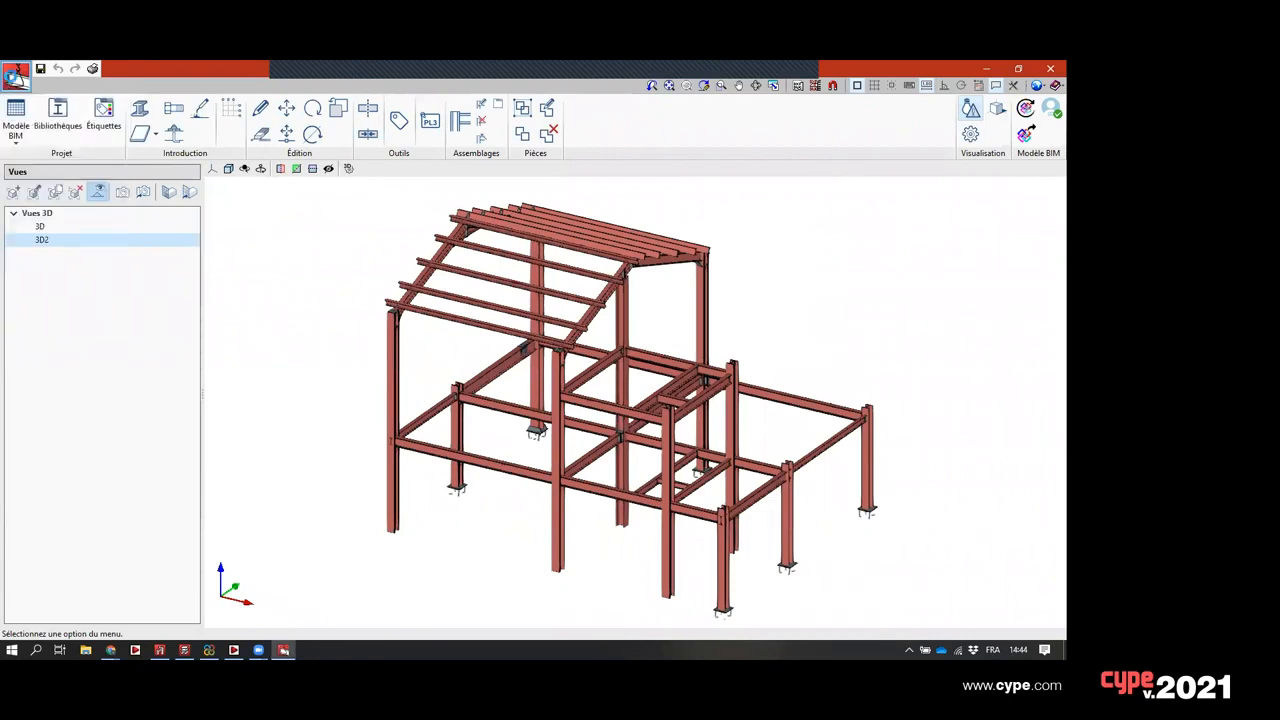
click(15, 78)
click(16, 80)
click(15, 78)
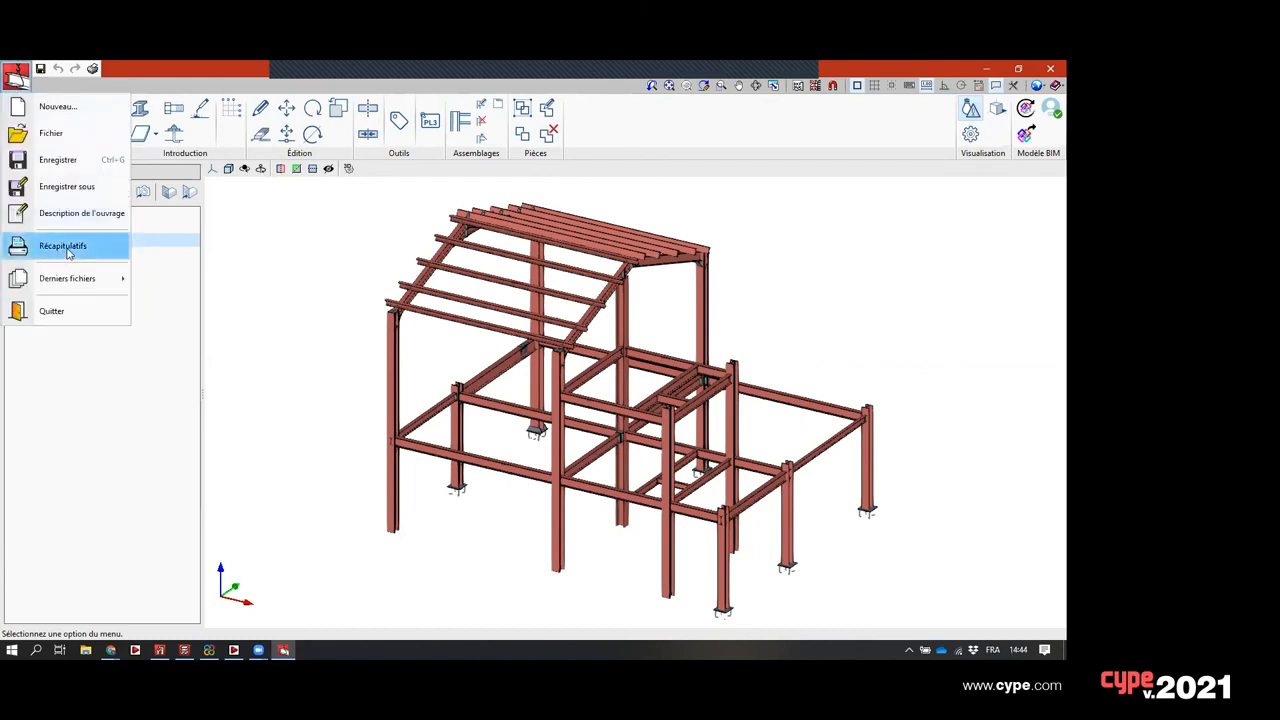
click(70, 250)
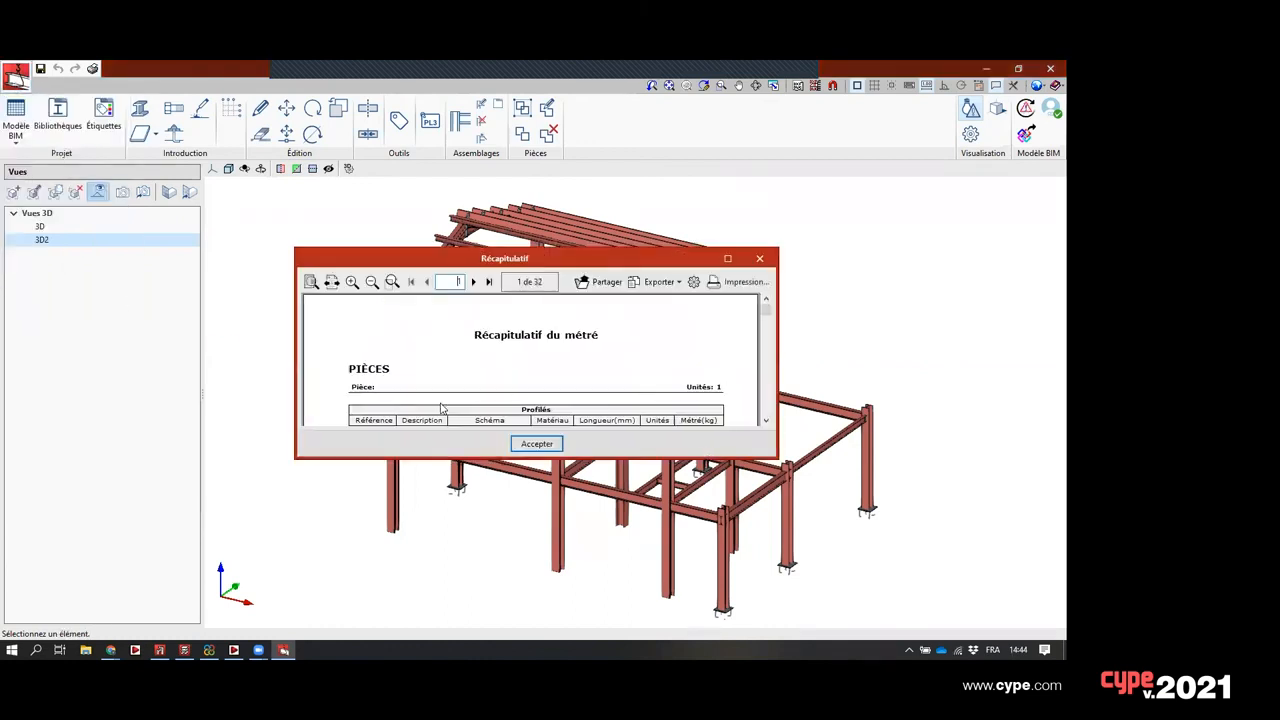
click(727, 258)
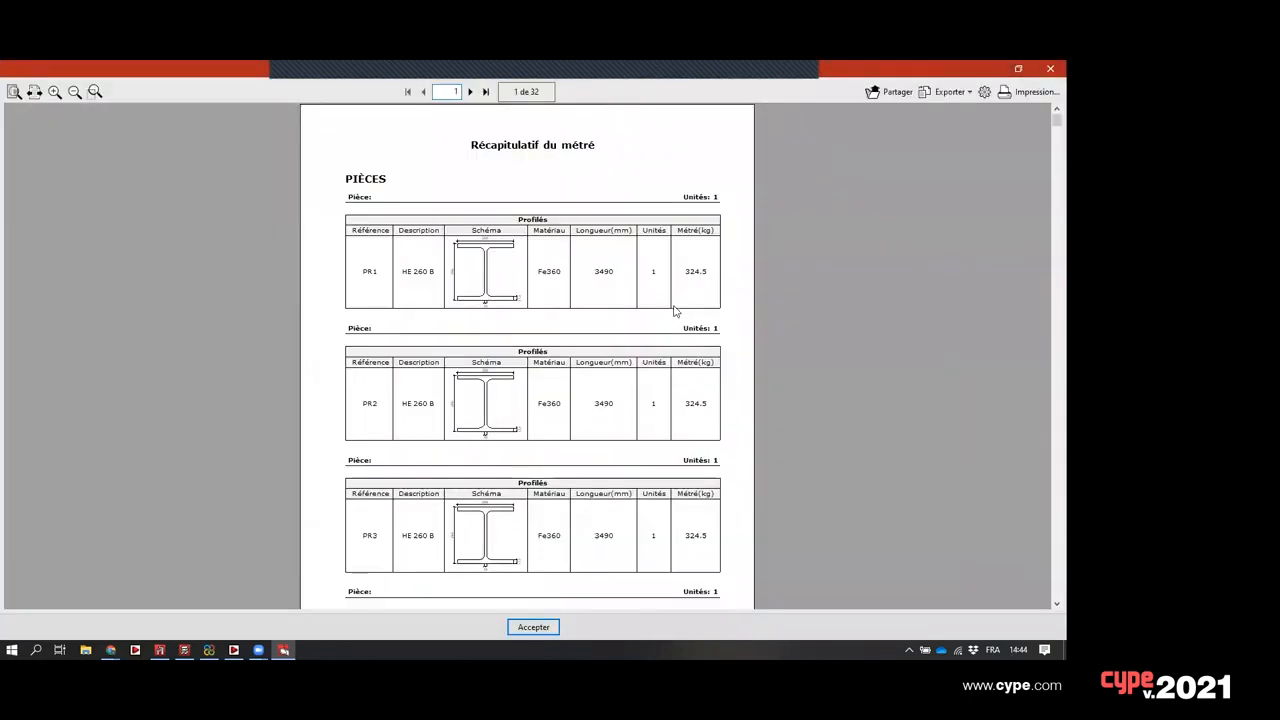
scroll(675, 311, down, 15)
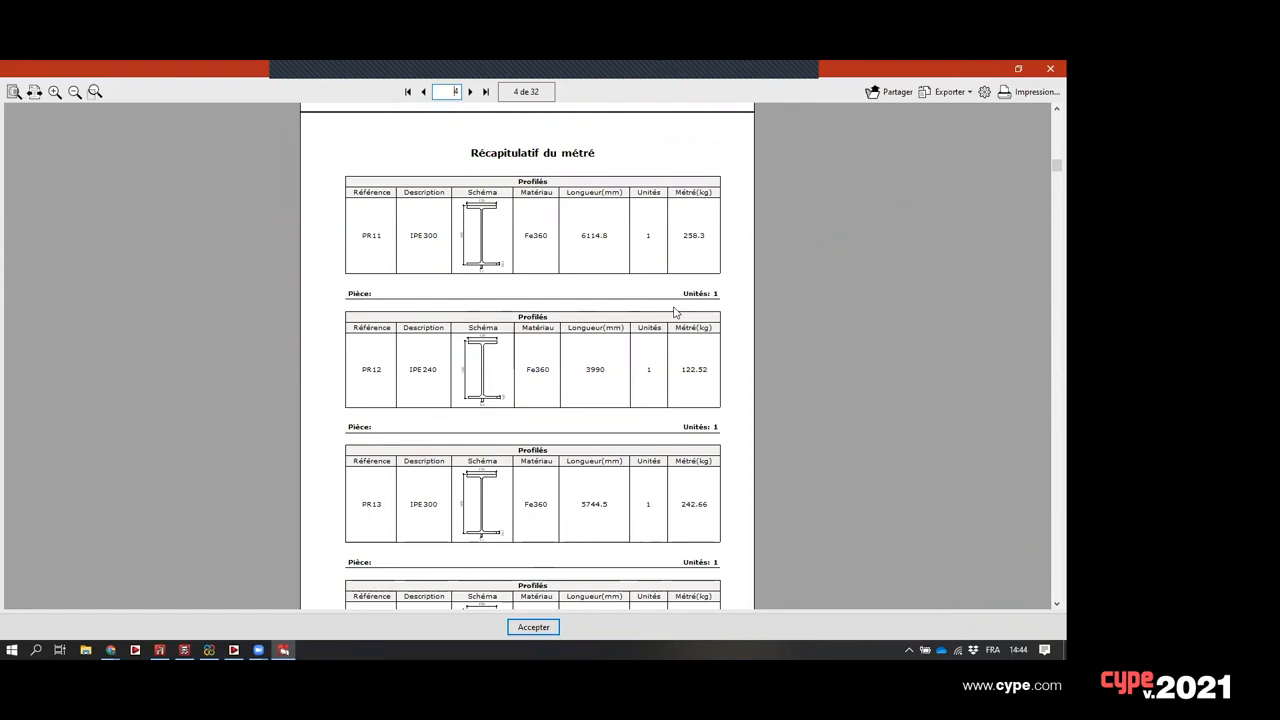
scroll(675, 311, down, 15)
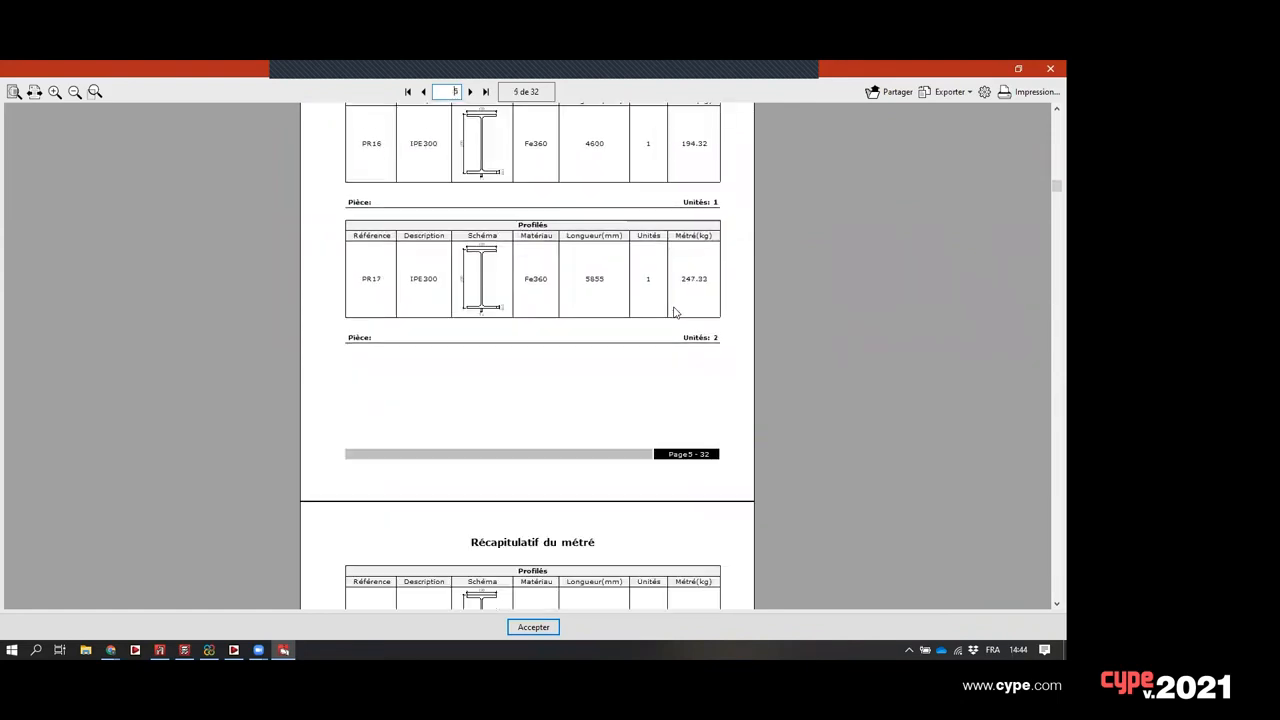
scroll(675, 311, down, 15)
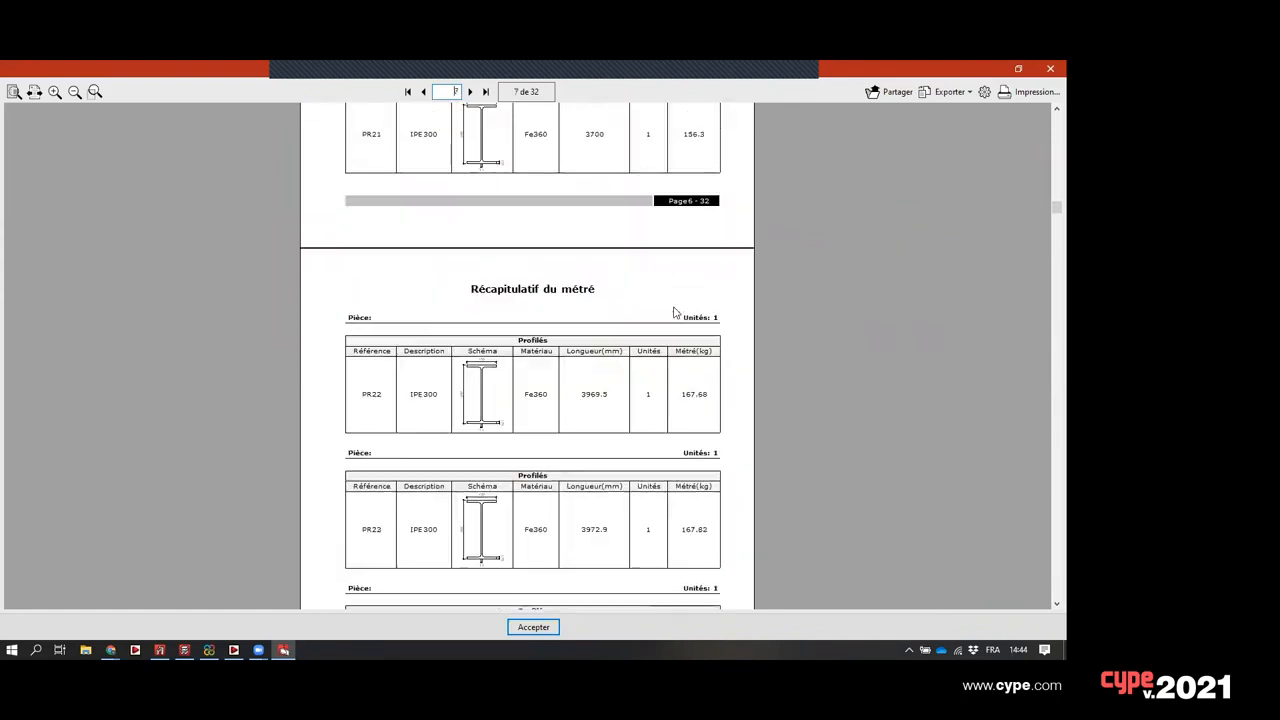
scroll(675, 311, down, 10)
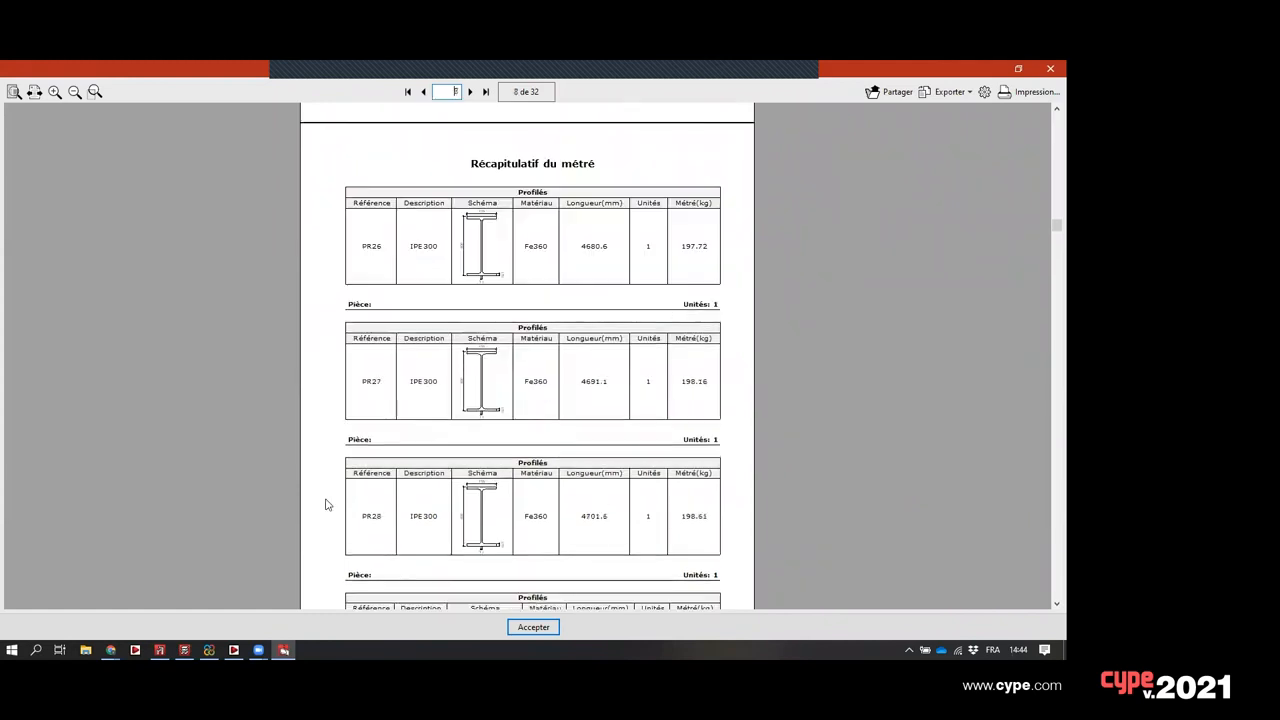
- Switch to BIMserver.center in Chrome and open the "projet 1" project
mouse_move(110, 650)
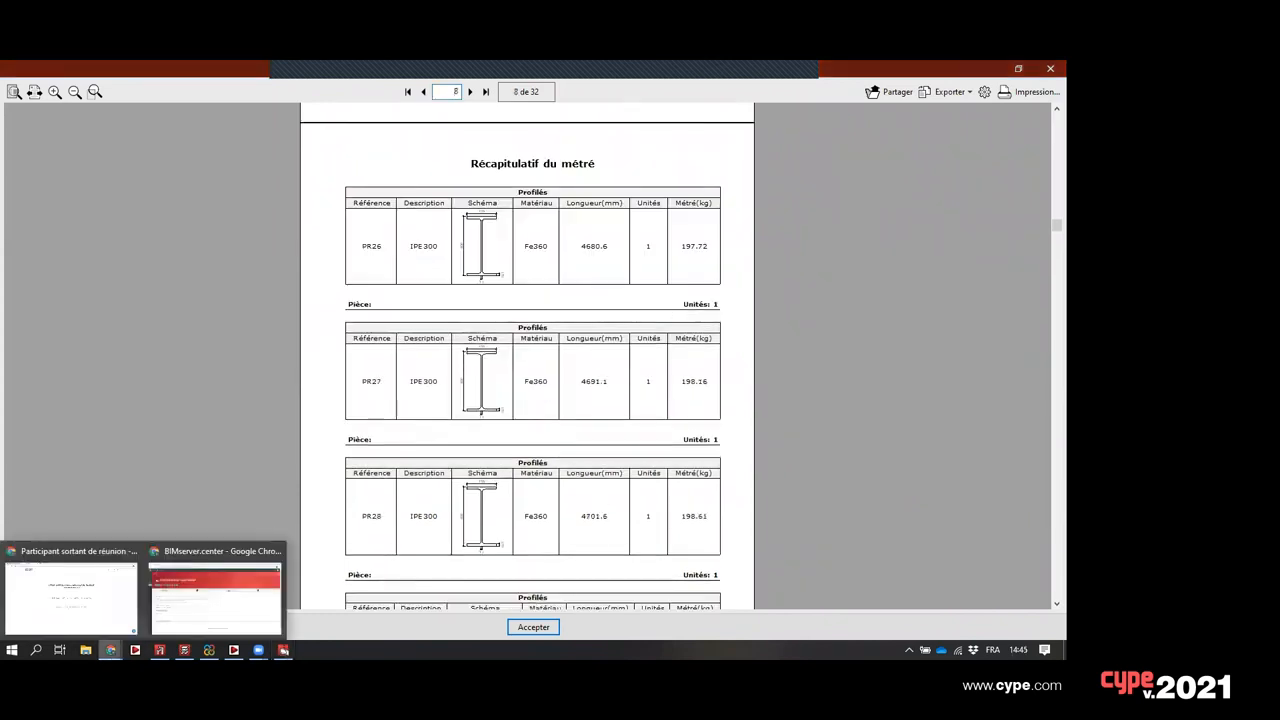
click(158, 607)
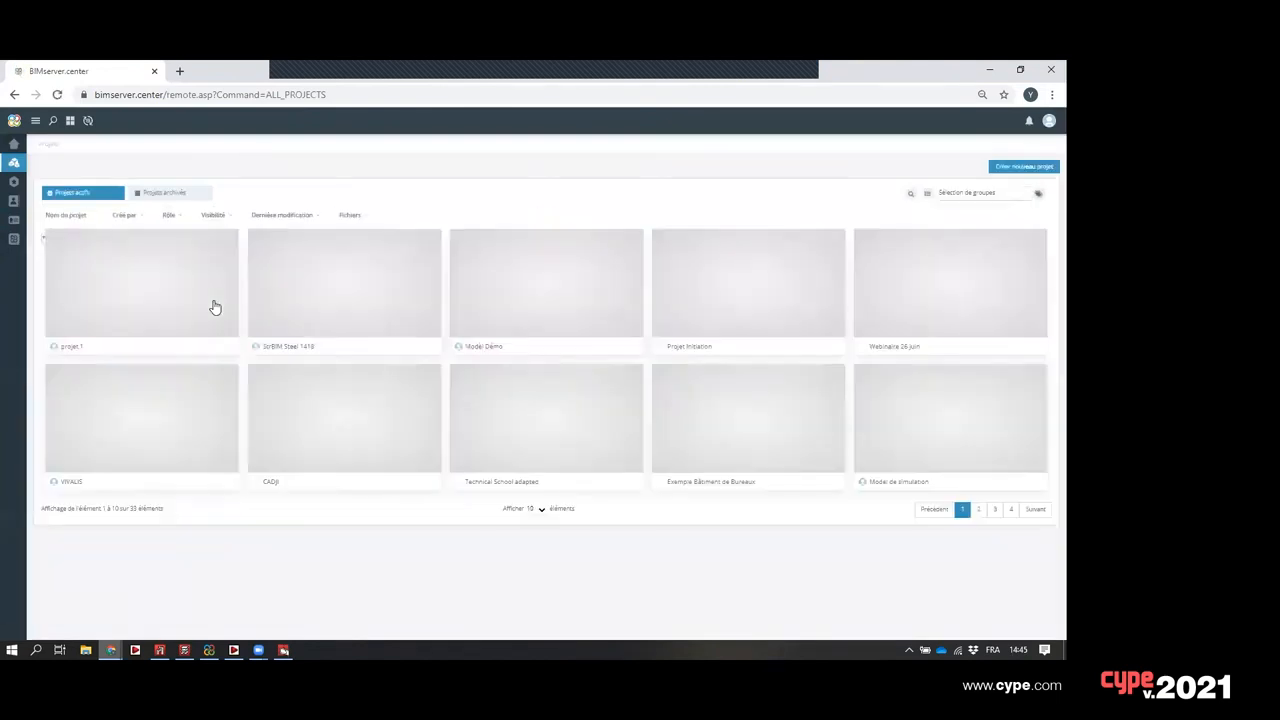
click(127, 302)
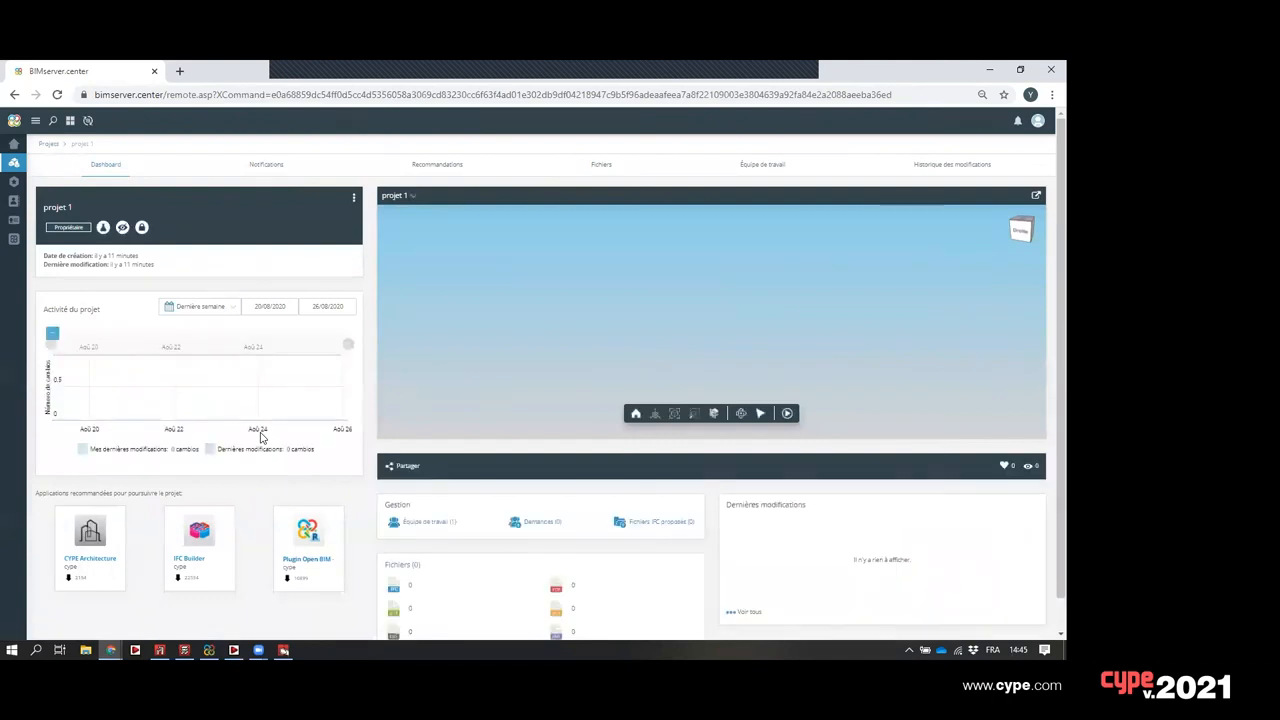
- Return to StruBIM Steel, close the quantity report and try to export the model to the BIM project
mouse_move(284, 651)
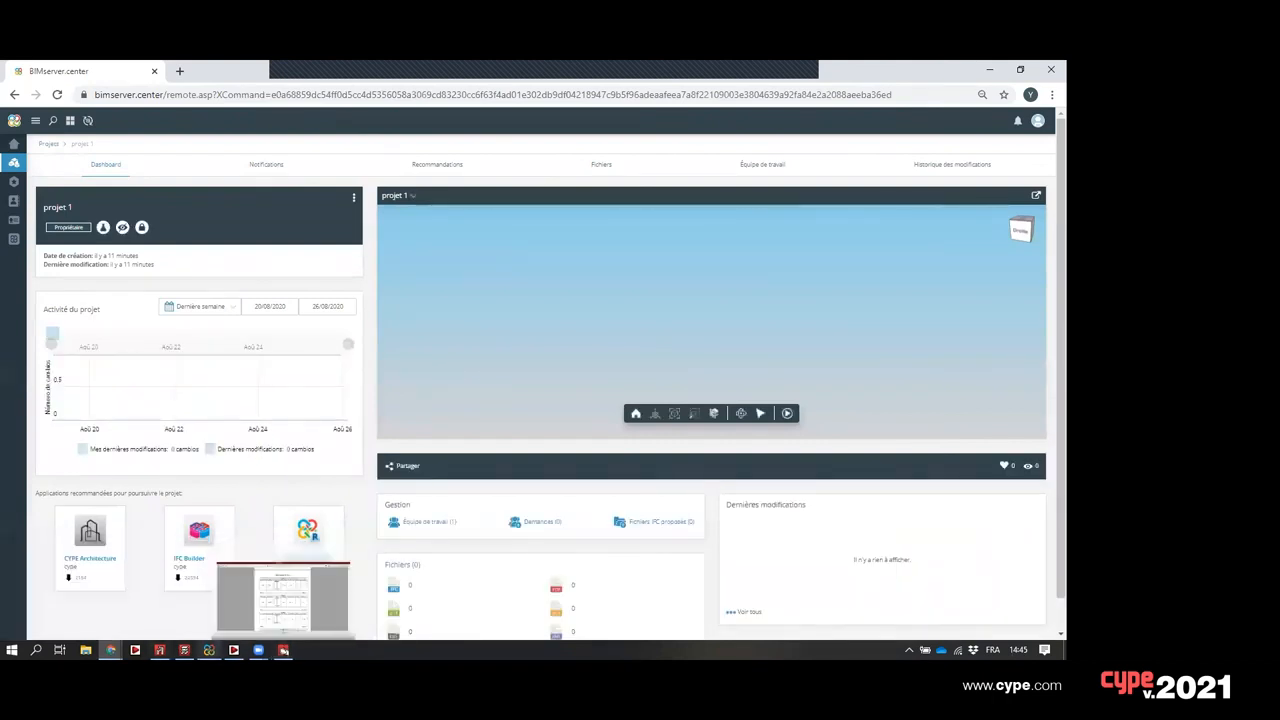
click(284, 650)
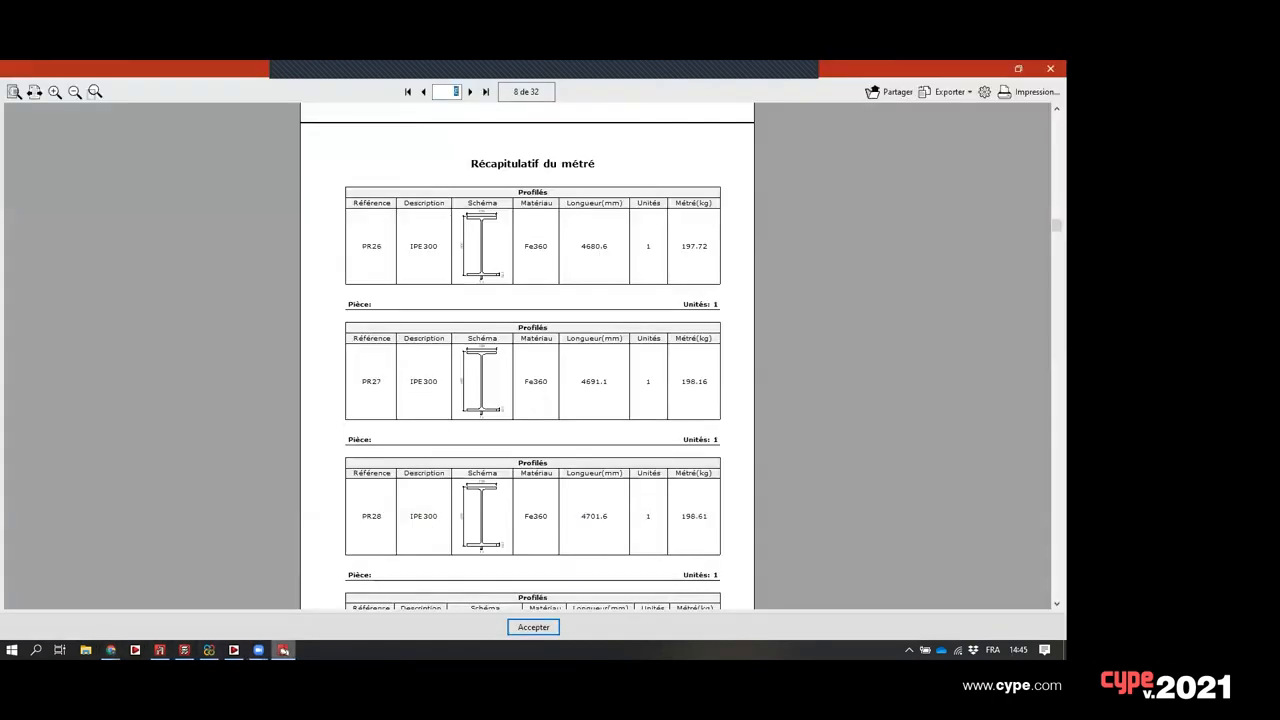
click(1049, 70)
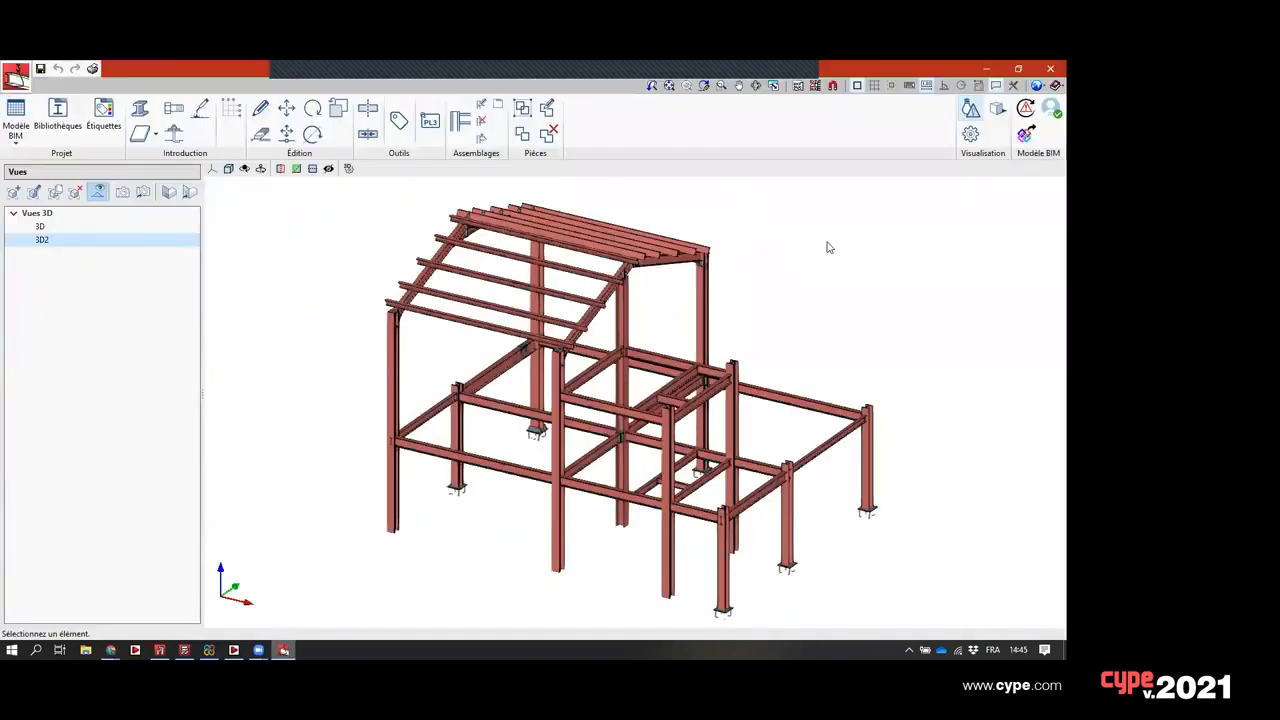
click(1028, 136)
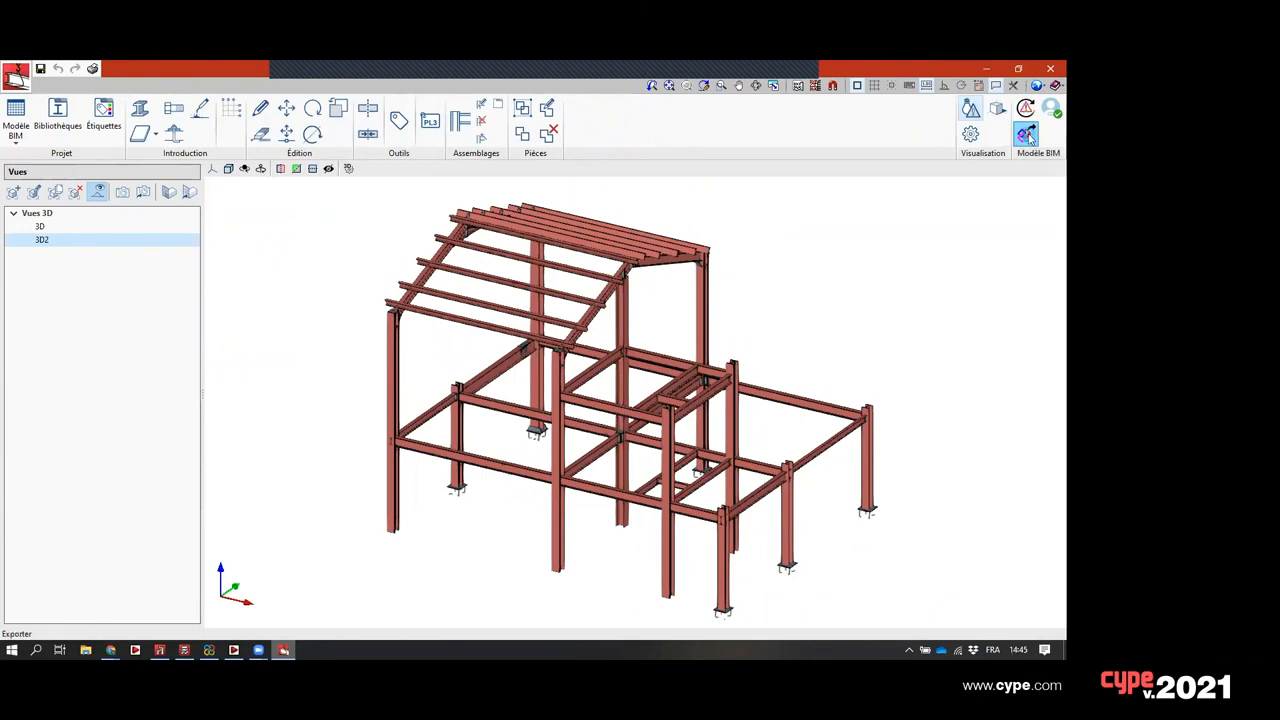
click(537, 388)
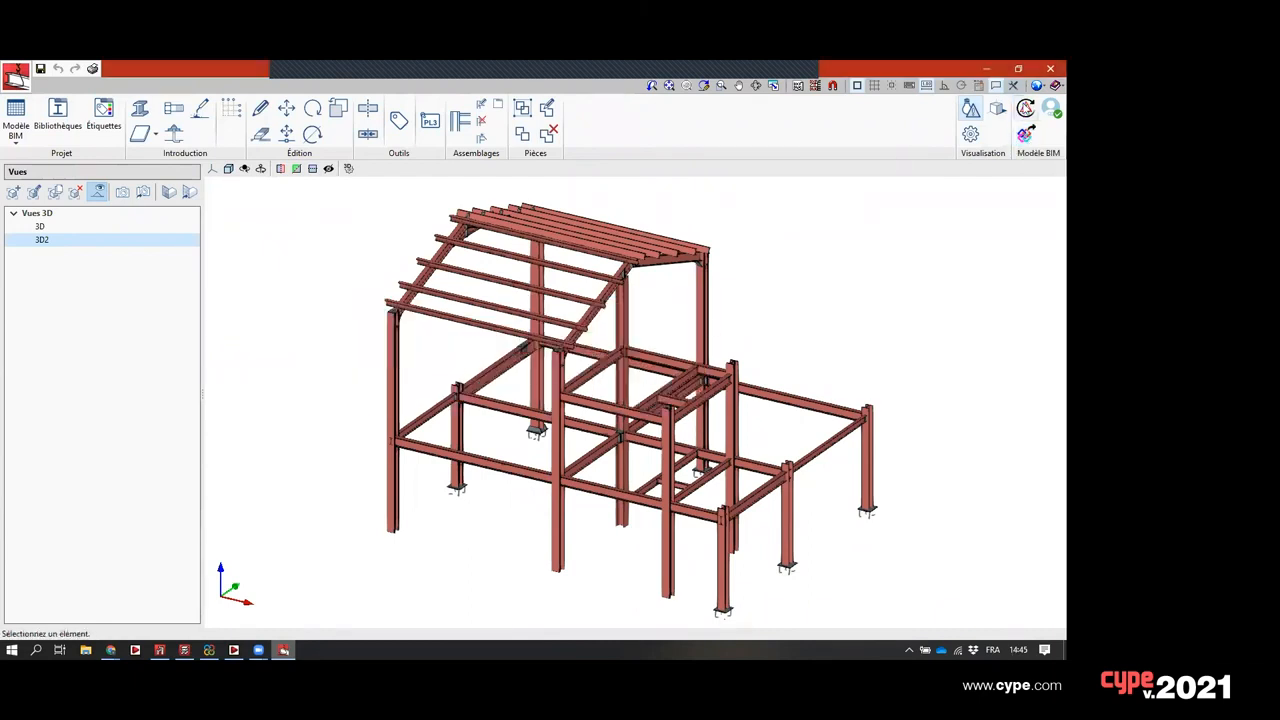
- Link the building work to the BIMserver.center project "projet 1" with the default import options, and export the model to it
click(1026, 107)
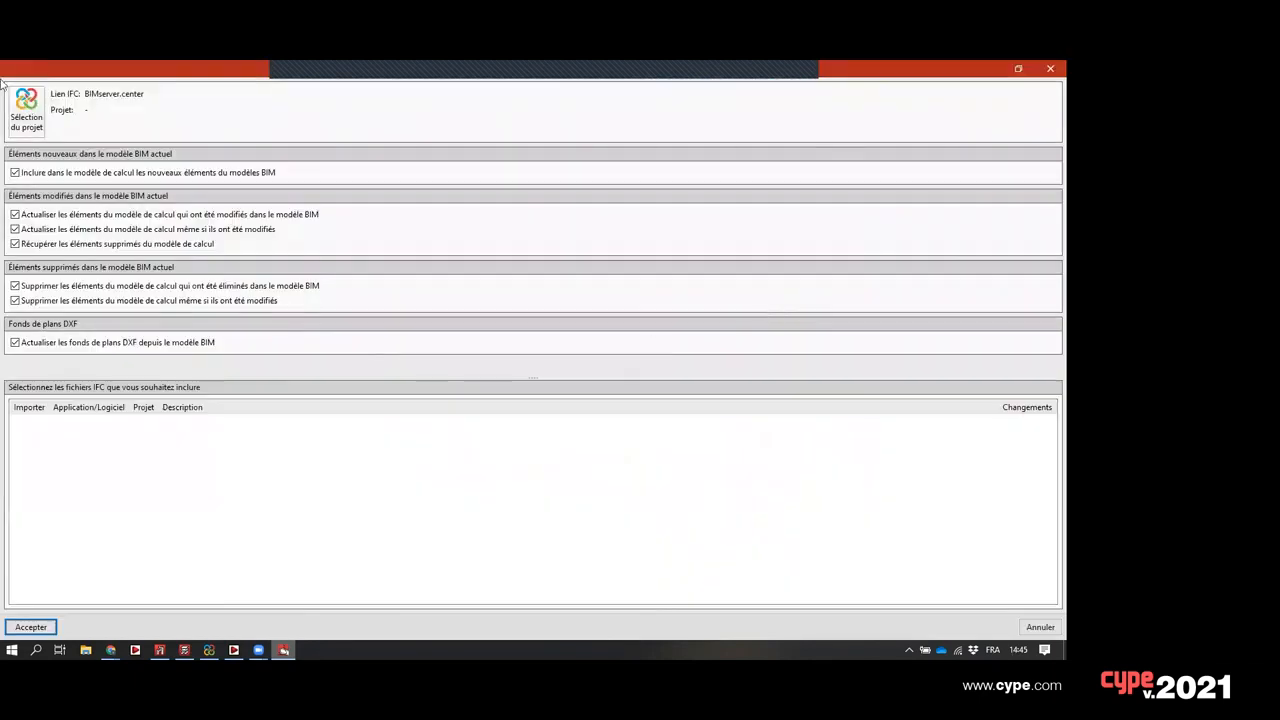
click(26, 106)
click(505, 400)
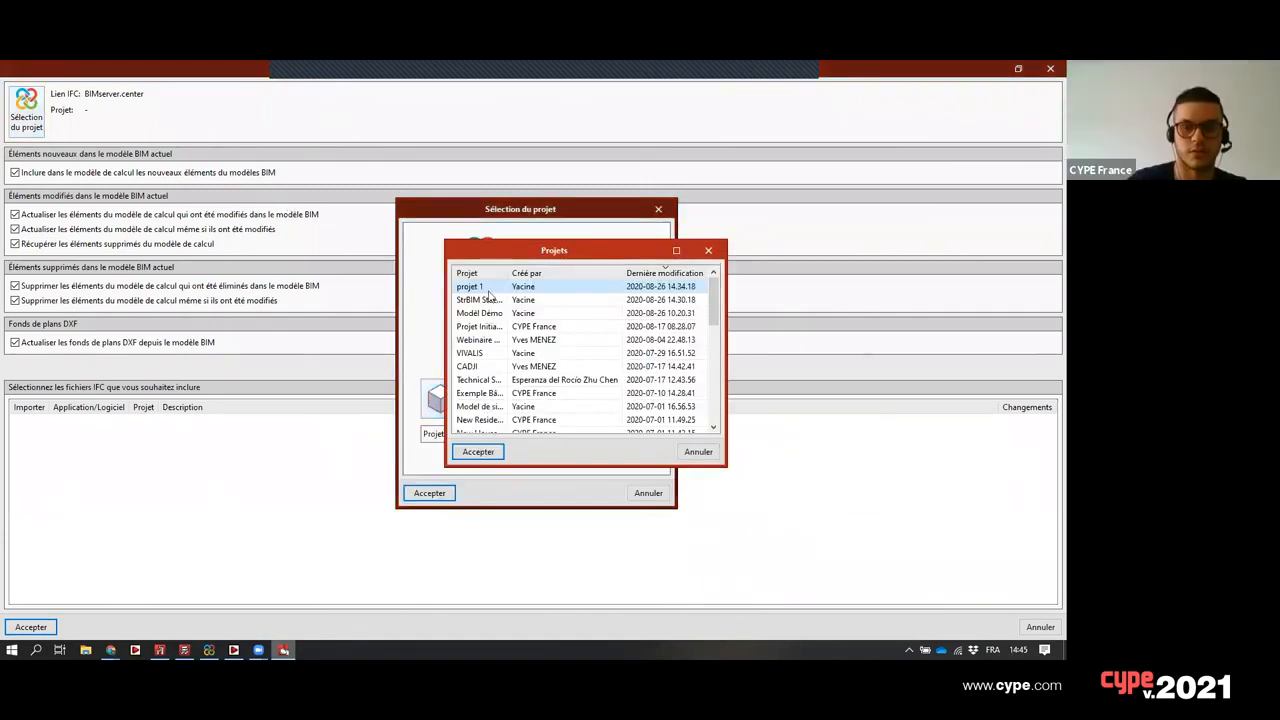
click(478, 452)
click(428, 493)
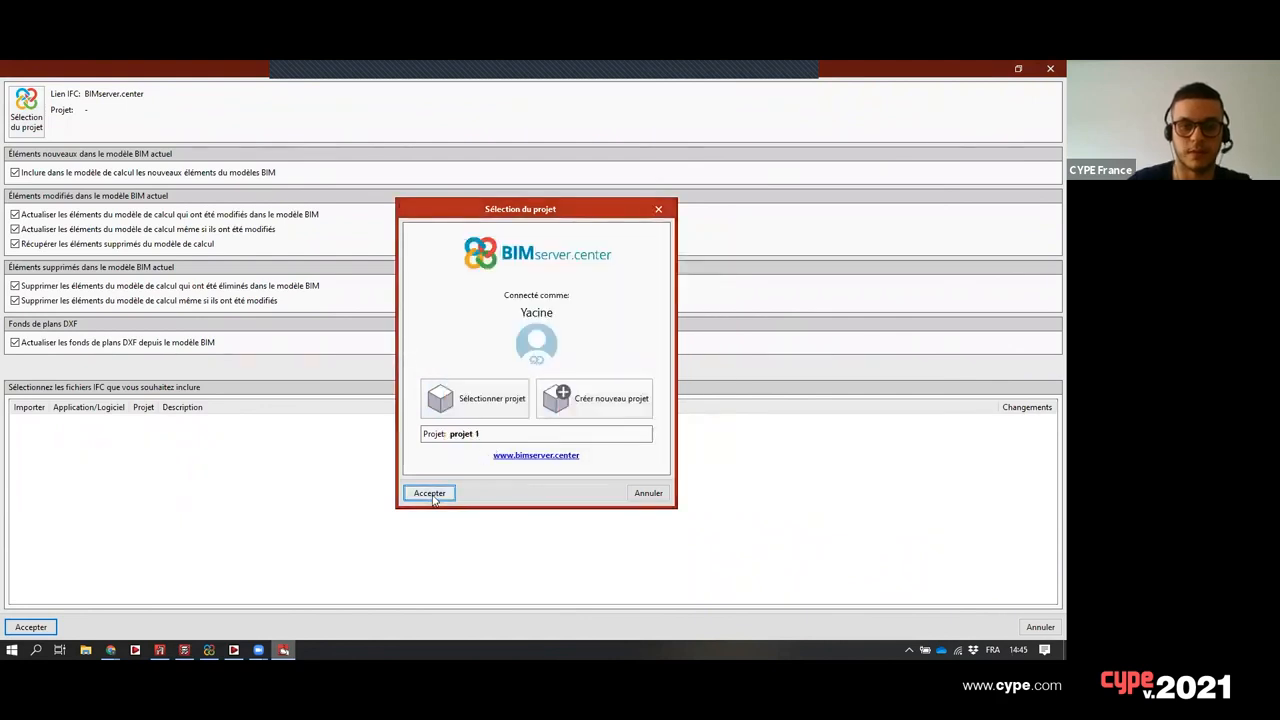
click(30, 626)
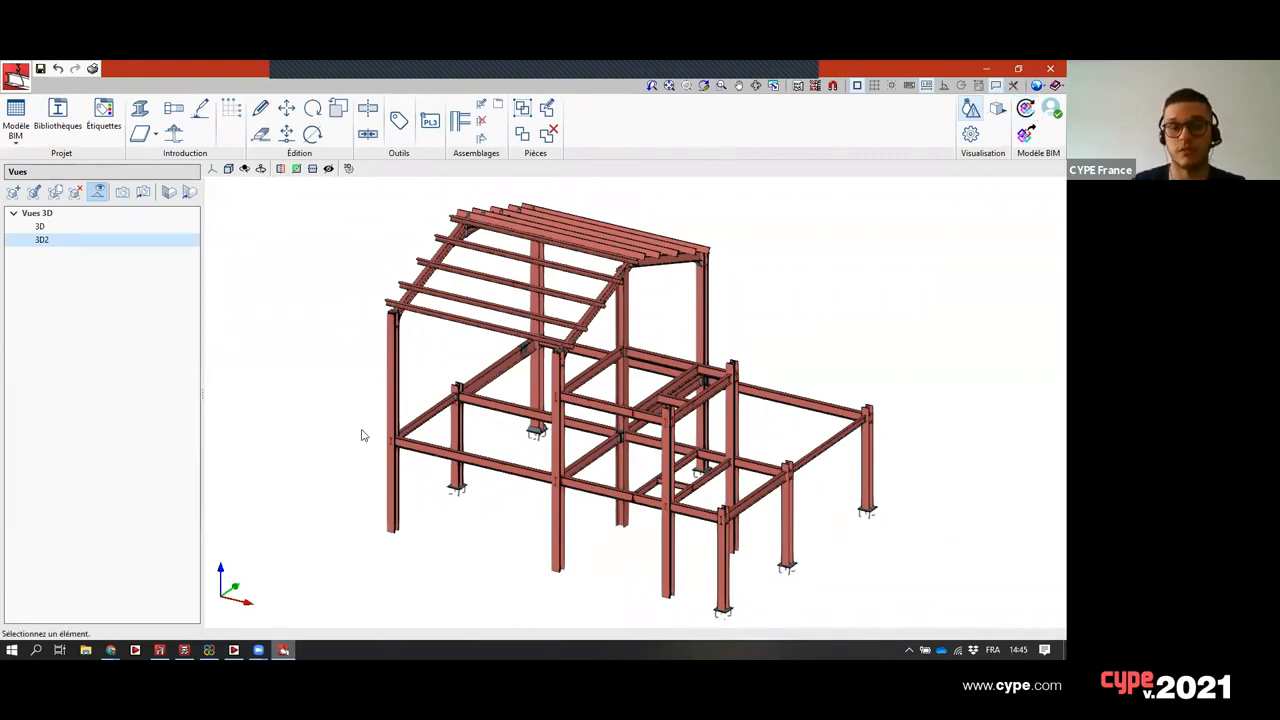
click(1027, 134)
click(346, 452)
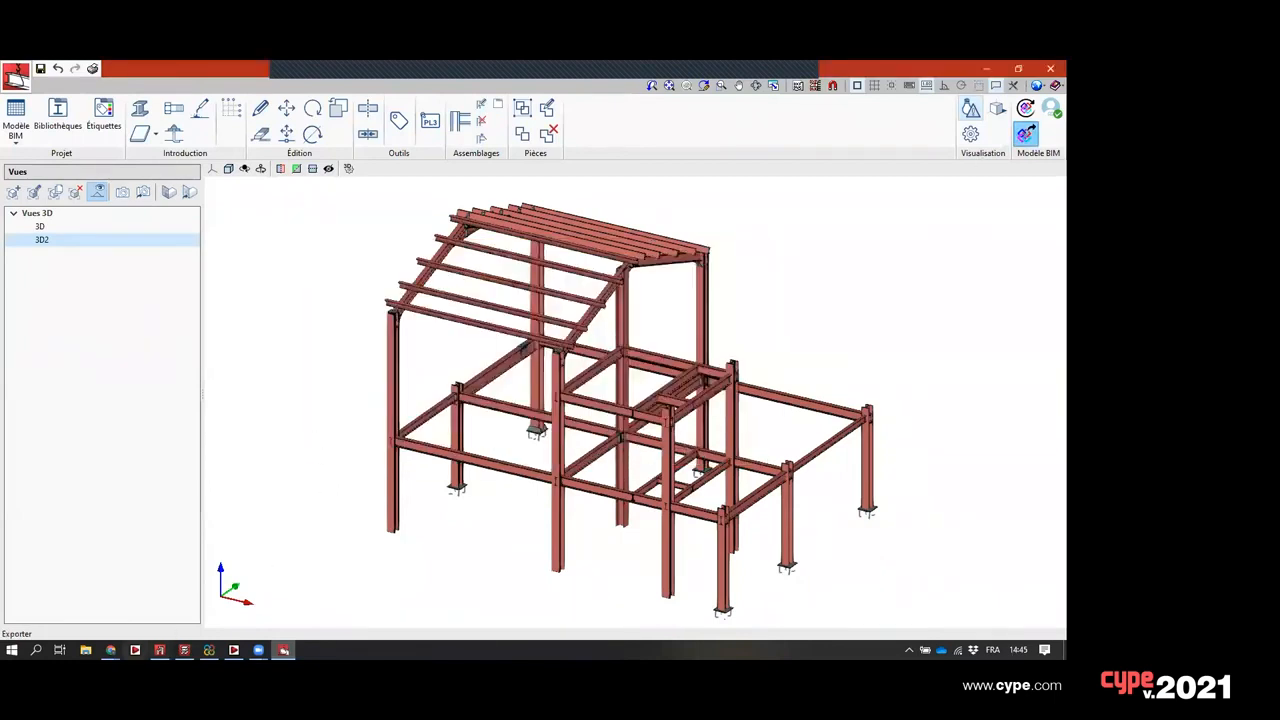
- Switch to BIMserver.center in Chrome, reopen "projet 1" from the project list and reload its dashboard
mouse_move(110, 650)
click(176, 606)
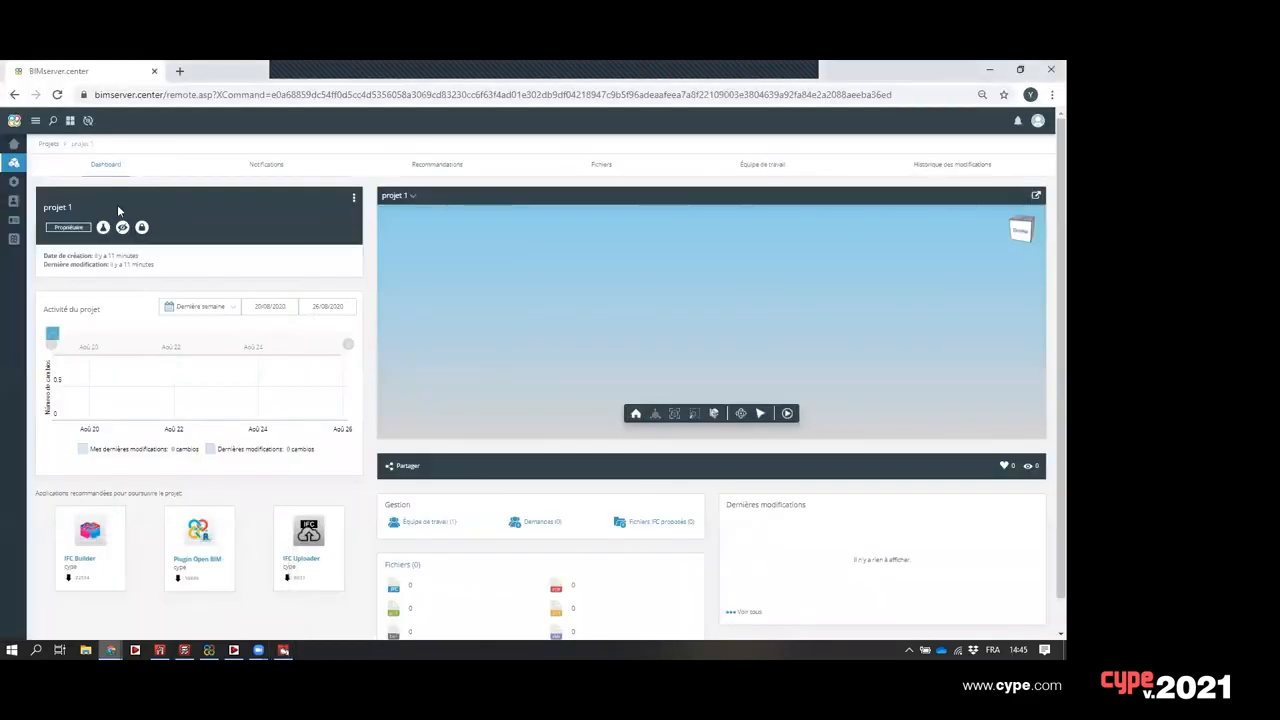
click(48, 143)
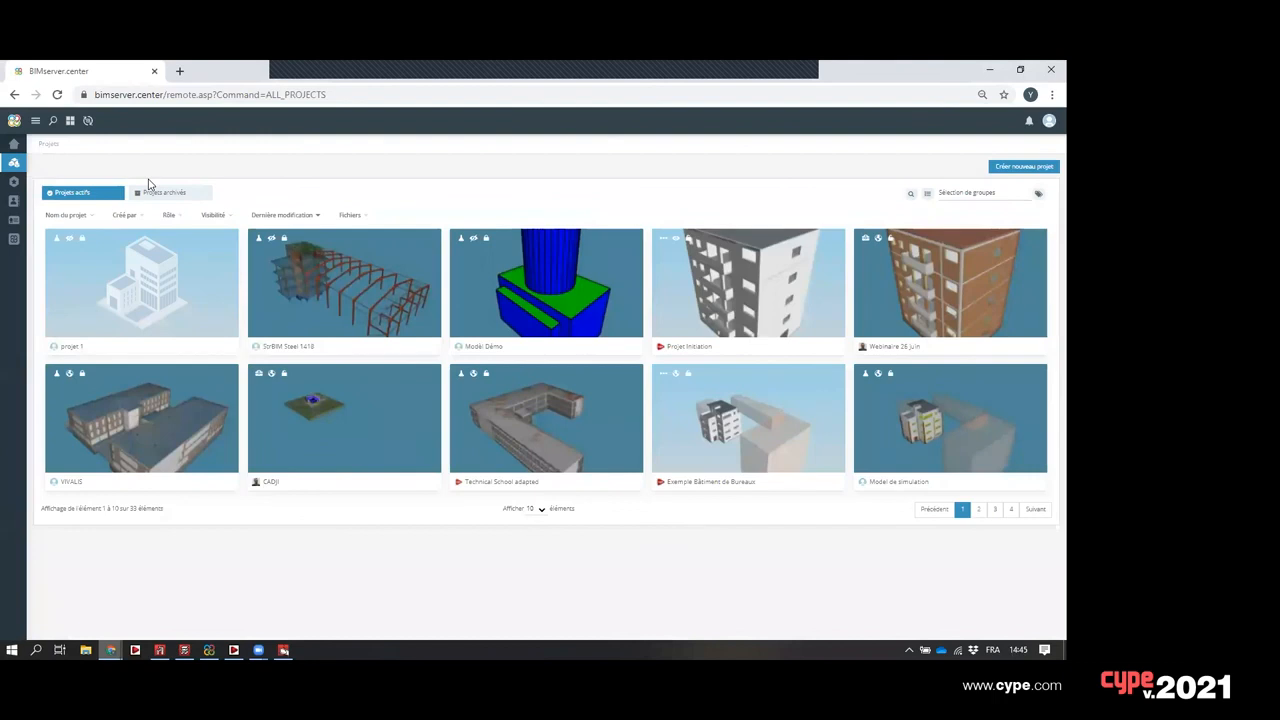
click(152, 280)
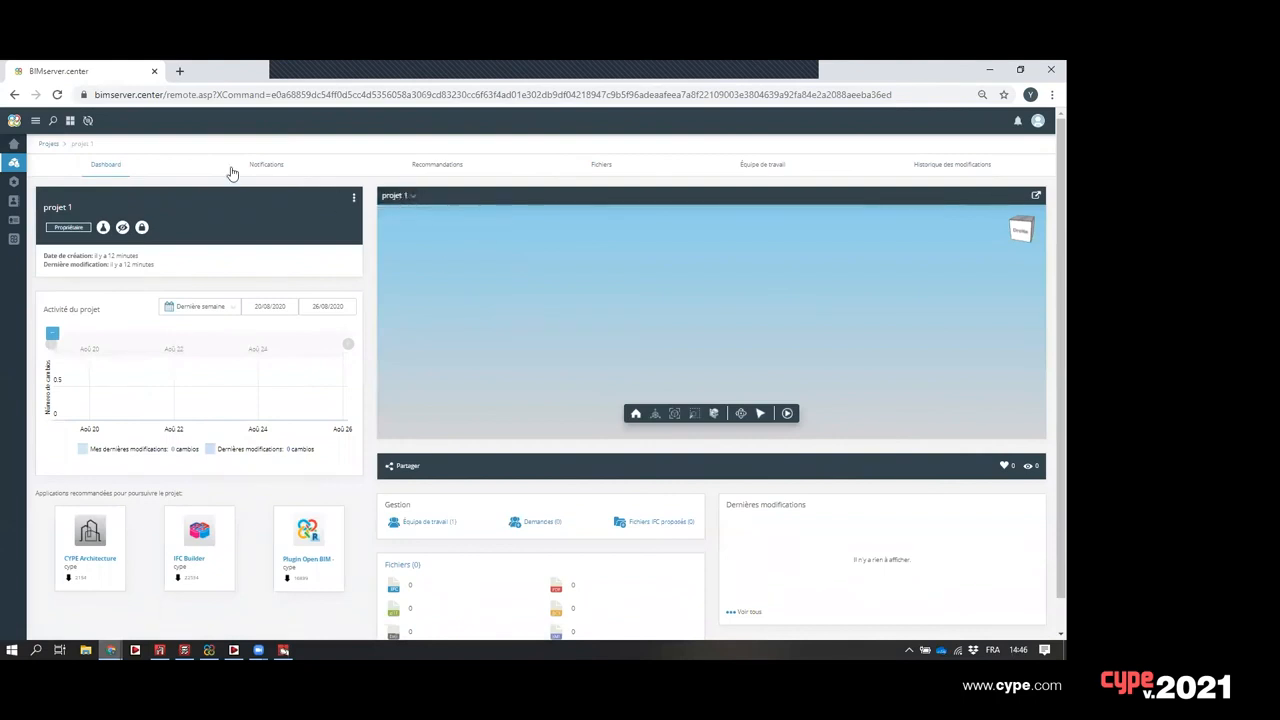
click(59, 94)
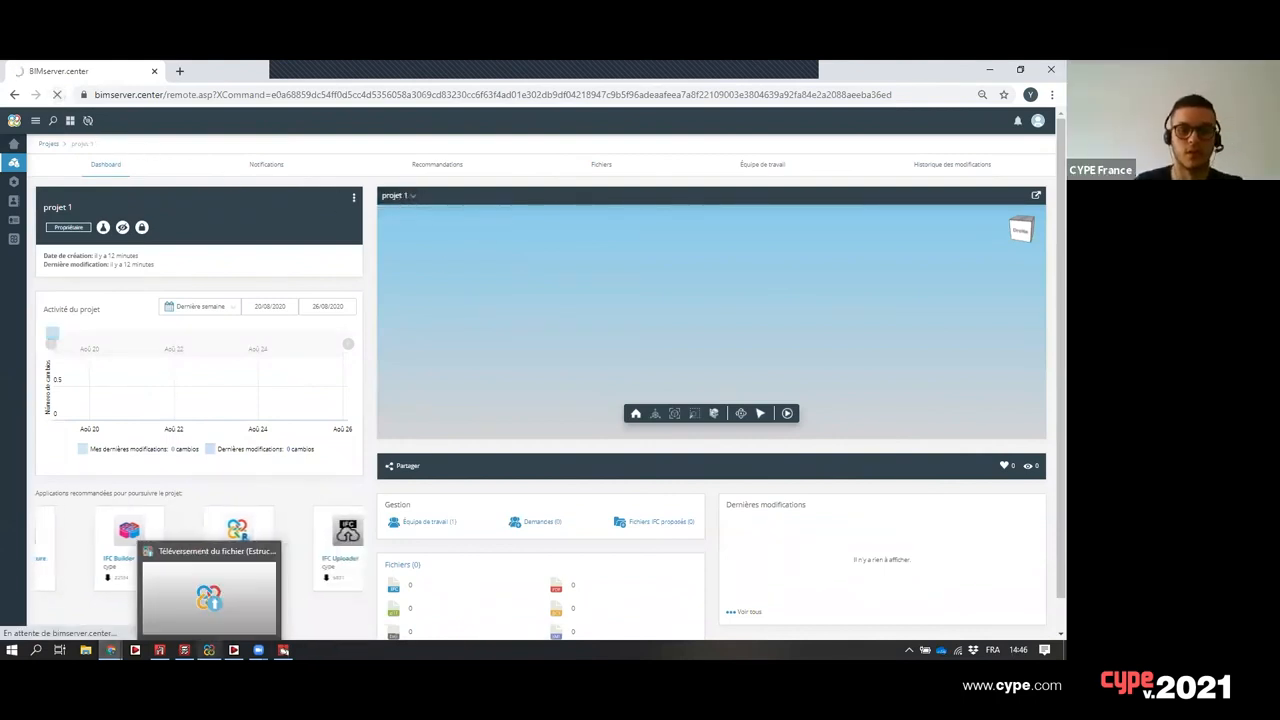
- Return to StruBIM Steel and dismiss the notice about the finished IFC export
mouse_move(184, 650)
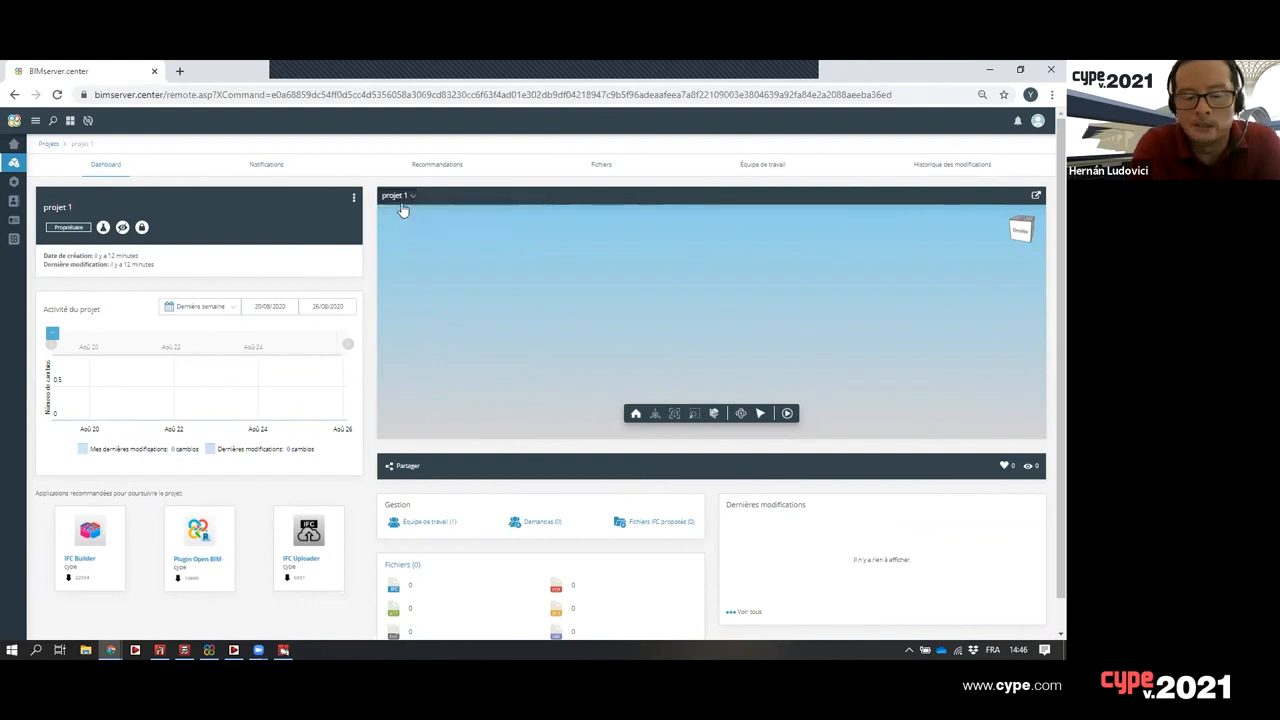
click(284, 650)
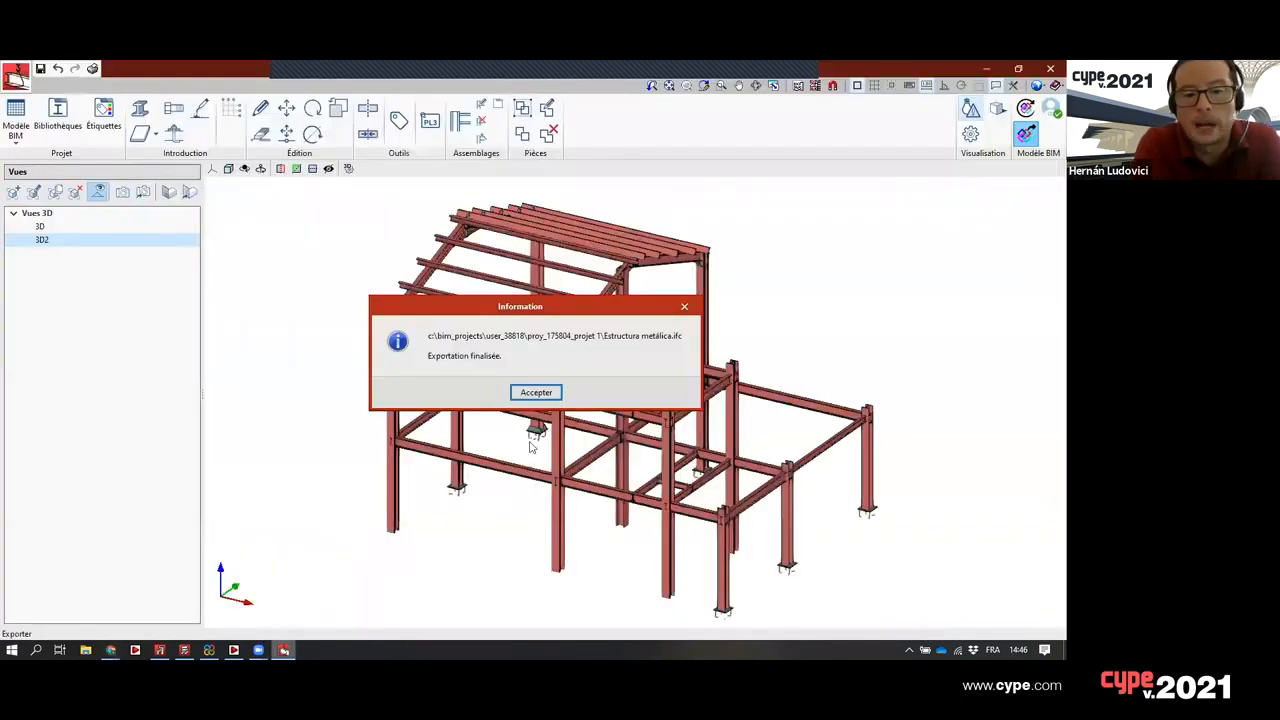
click(518, 391)
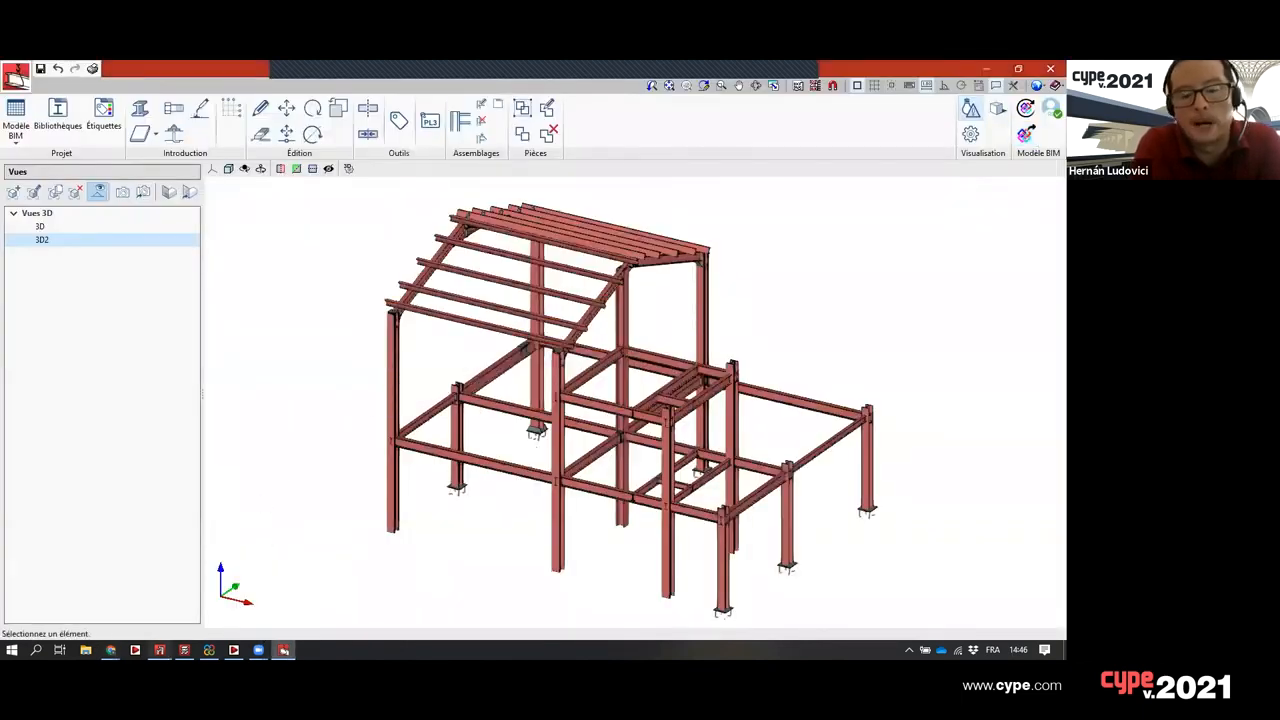
- Switch to BIMserver.center in Chrome, check the synchronisation status in BIMserver.center Sync and close its window
mouse_move(110, 650)
click(163, 612)
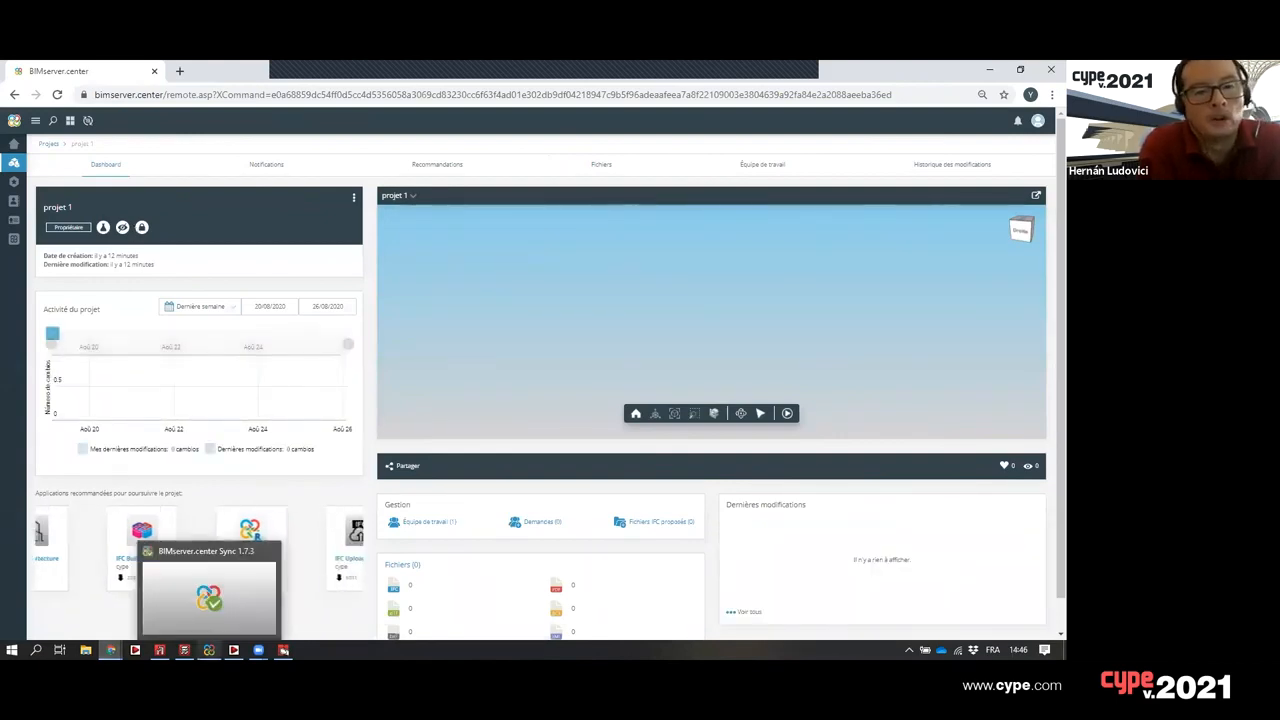
click(208, 650)
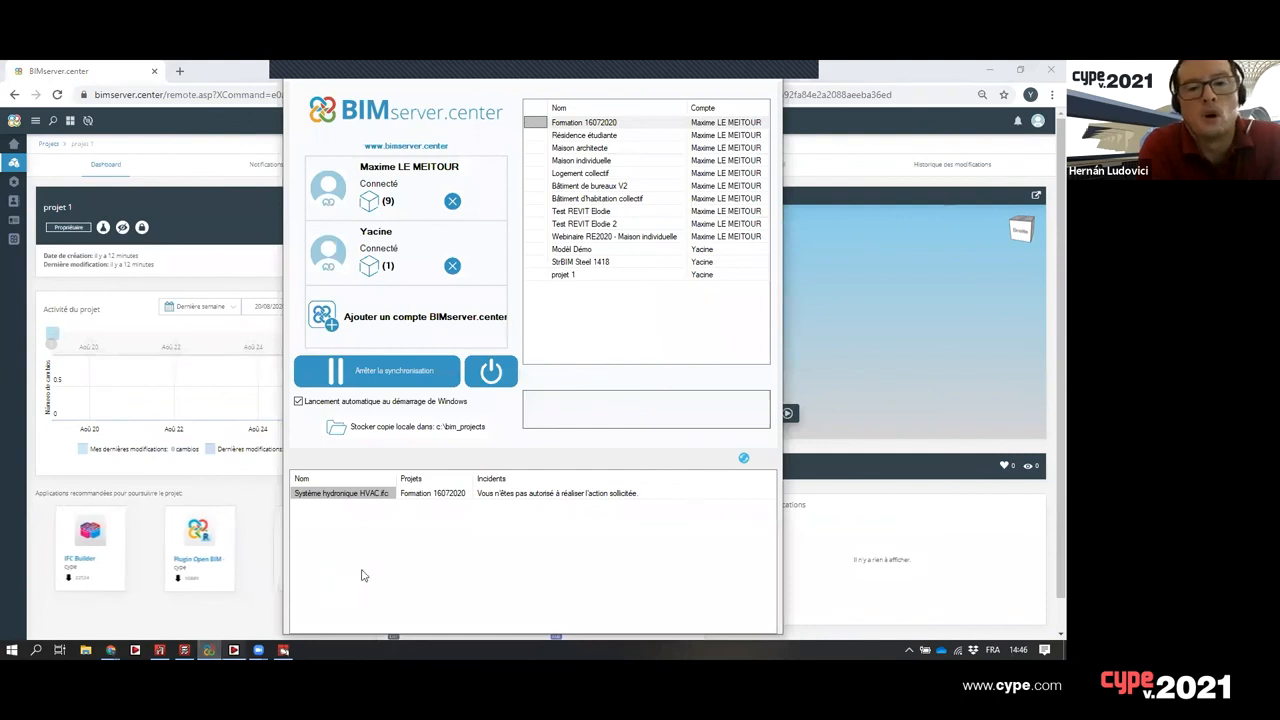
click(712, 83)
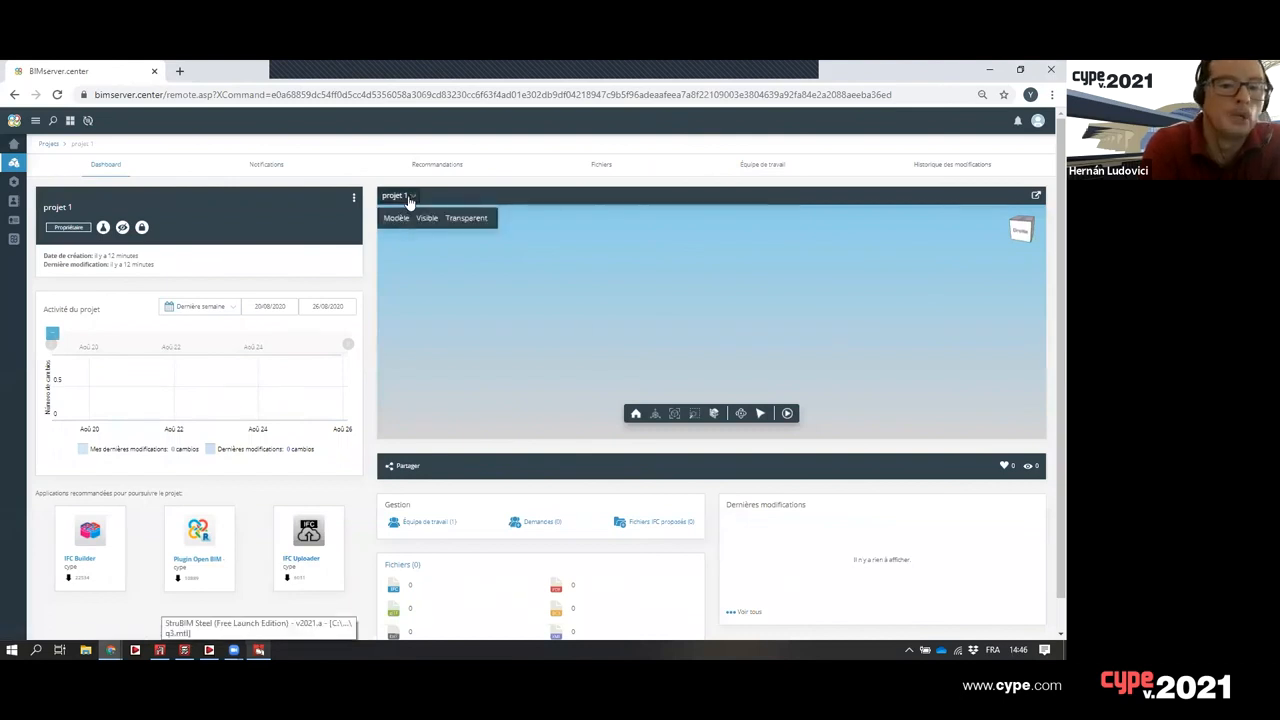
- Return to StruBIM Steel, check the recent files and examine the whole steel frame from another angle
click(258, 650)
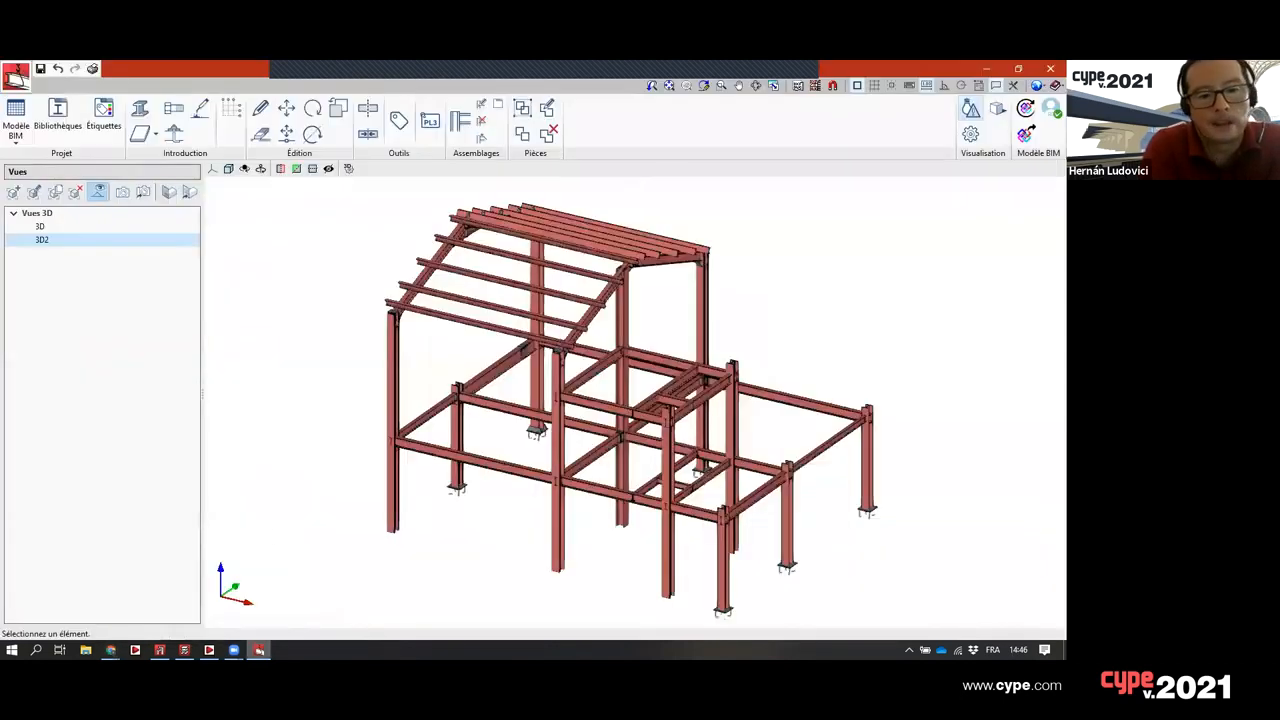
click(15, 75)
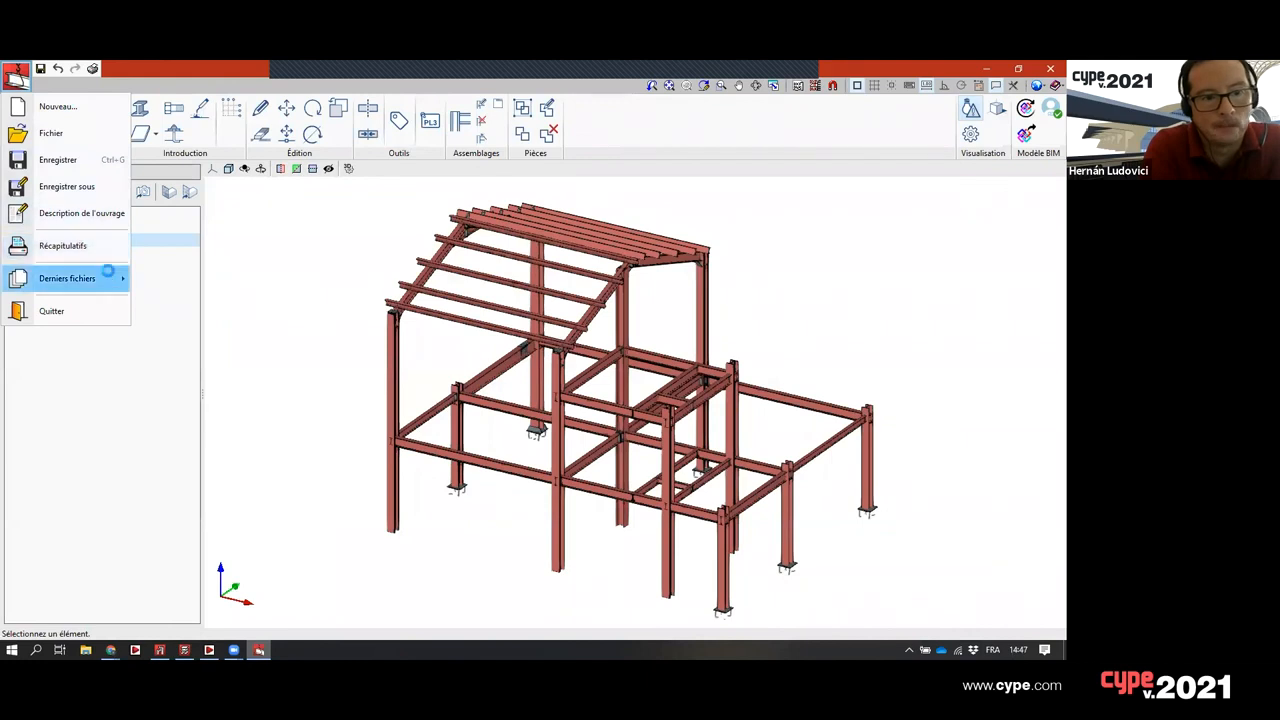
mouse_move(109, 277)
click(268, 235)
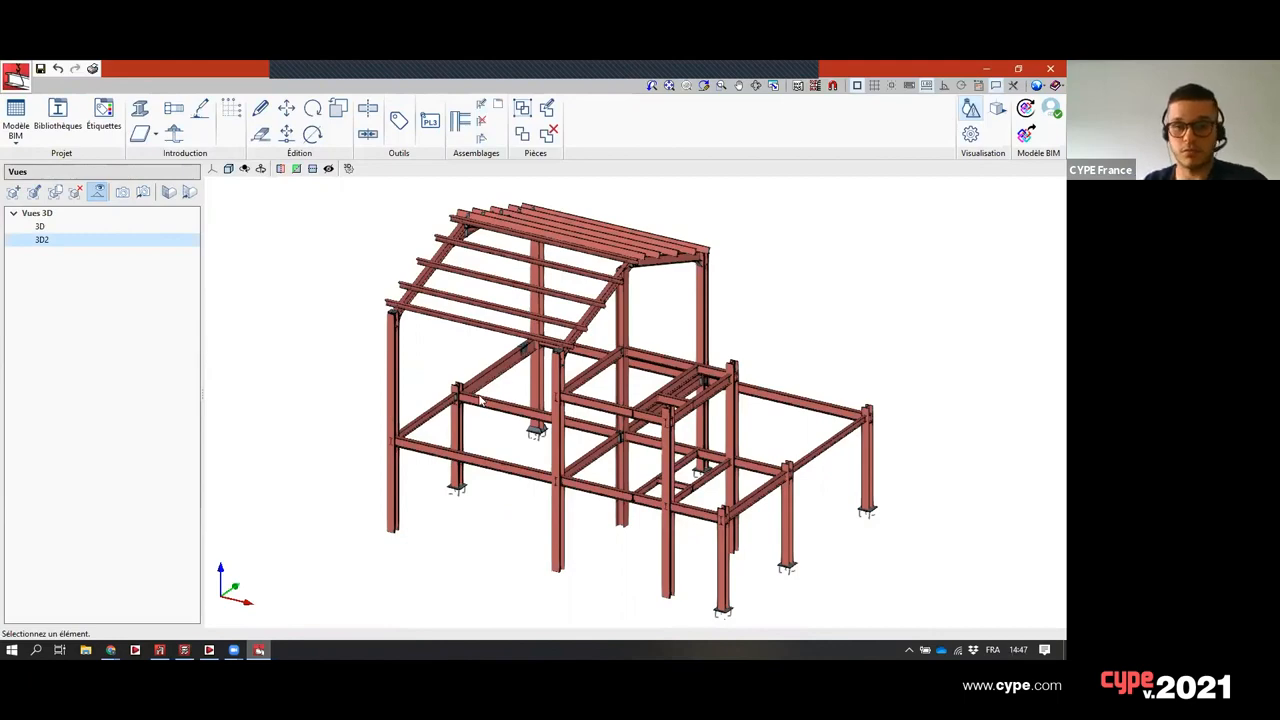
scroll(480, 399, down, 3)
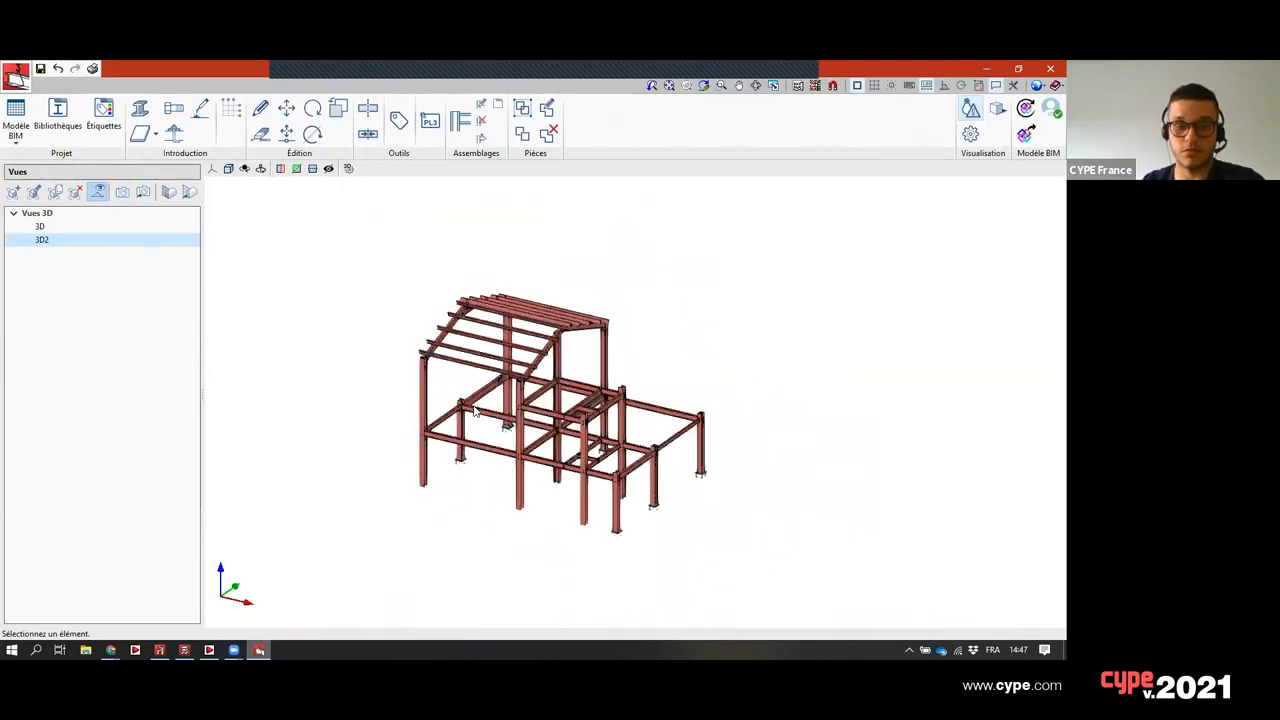
shift+middle_drag(462, 411, 380, 380)
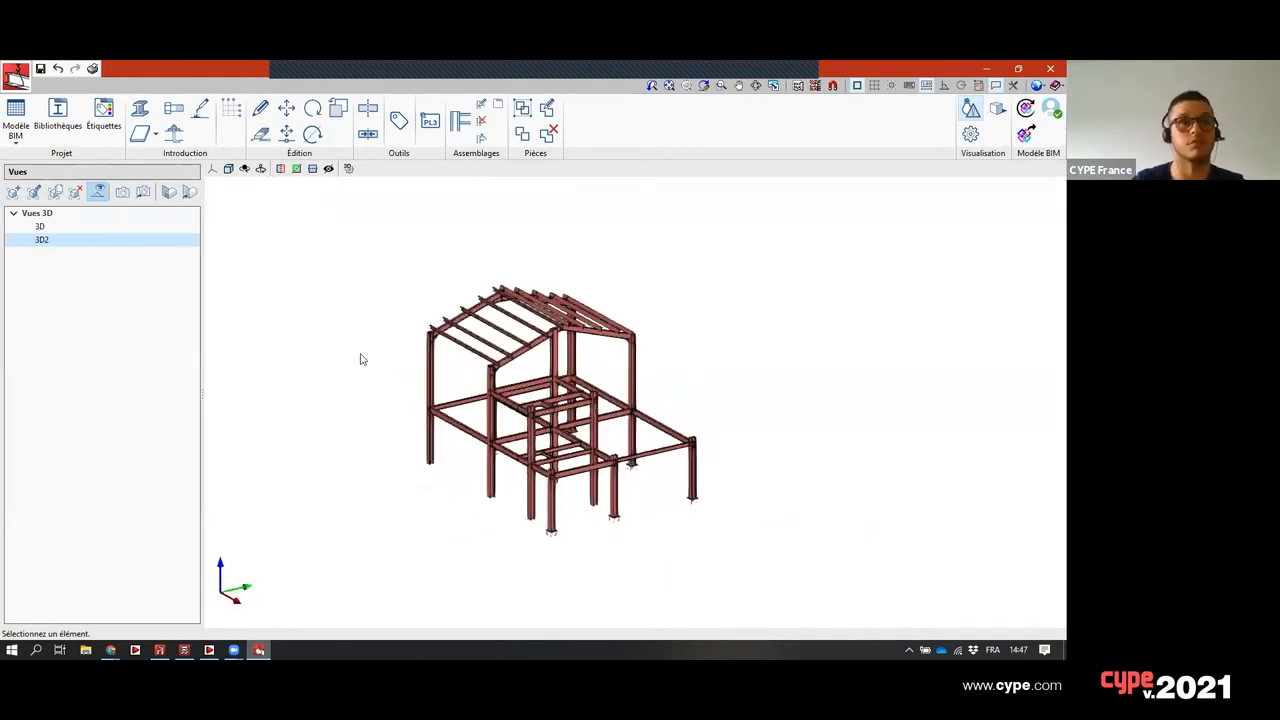